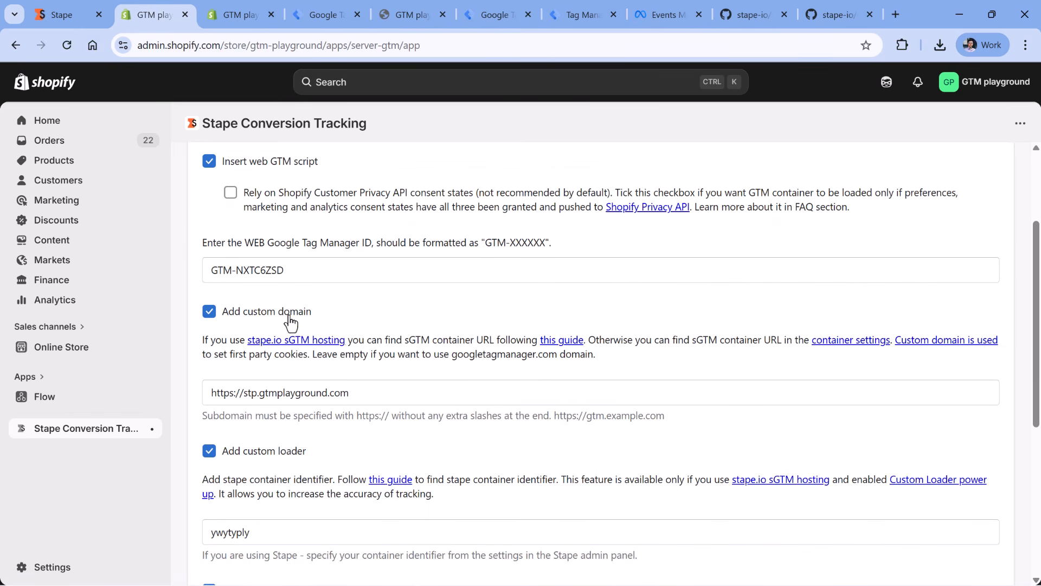
# - Examine the Stape app's web GTM, custom domain and custom loader settings, and its Data Layer instructions for tracking checkout events
pyautogui.scroll(-4, 325, 217)
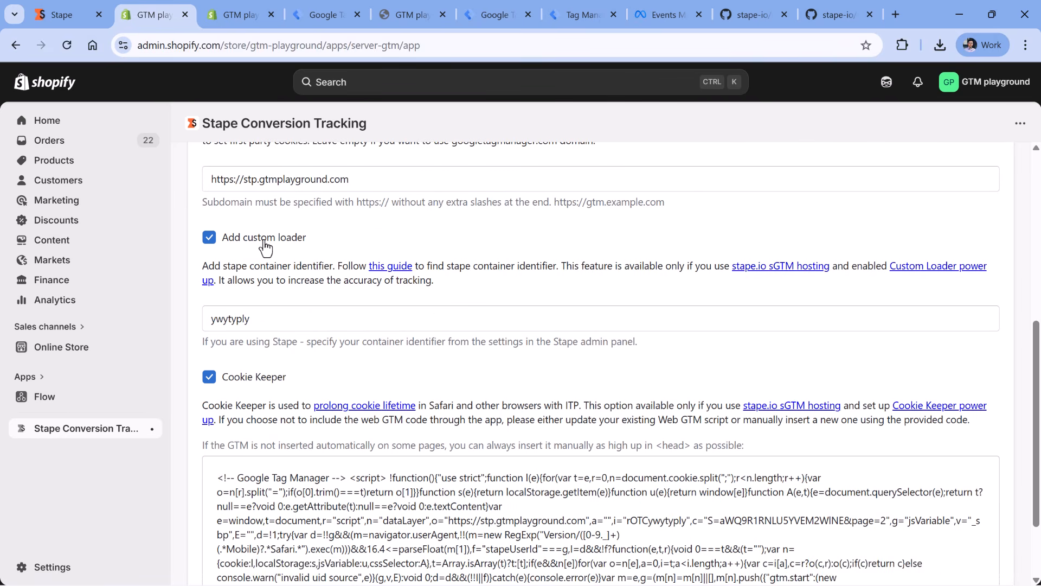
pyautogui.scroll(7, 242, 386)
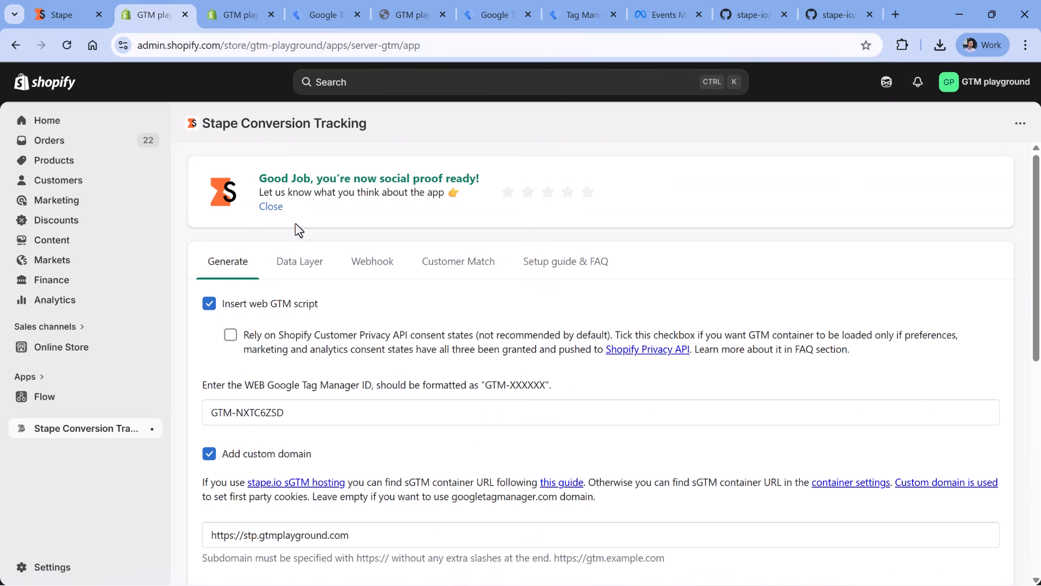
pyautogui.click(300, 262)
pyautogui.scroll(-3, 244, 325)
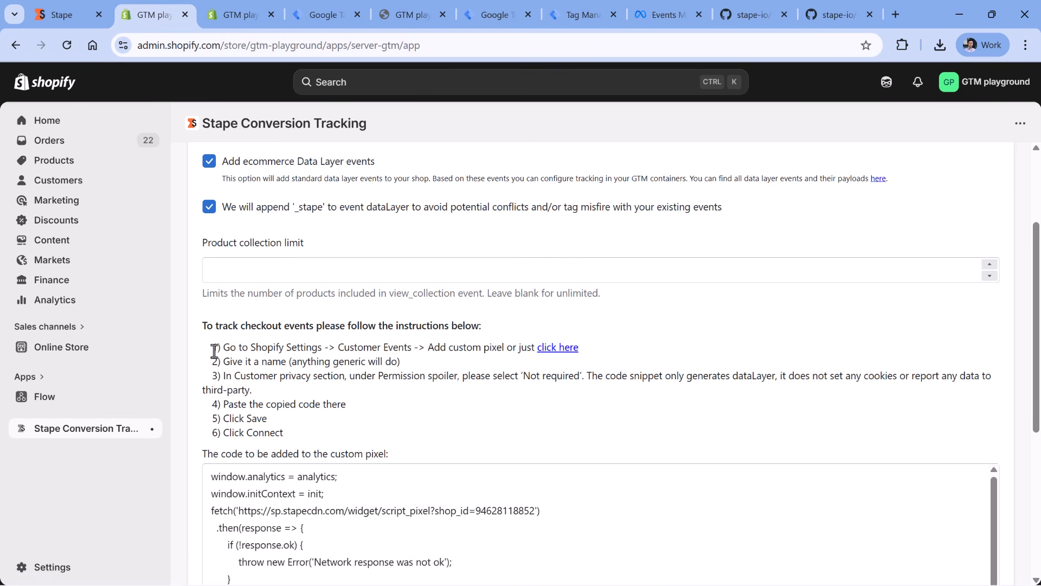
pyautogui.moveTo(214, 351); pyautogui.dragTo(283, 432)
pyautogui.scroll(-3, 282, 423)
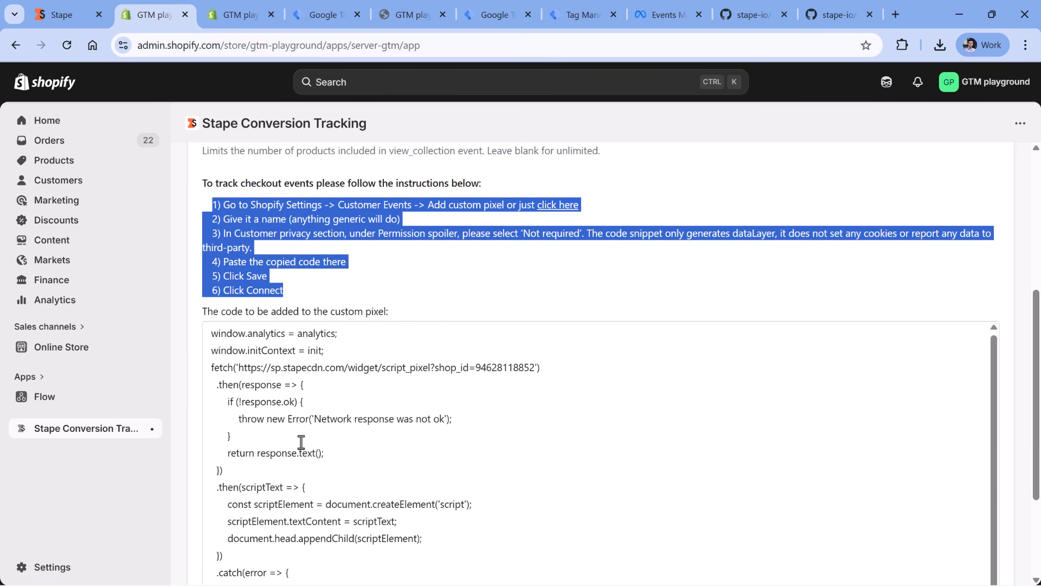
# - Check the store's custom pixels under Shopify Customer events and the GTM Playground container page in Stape
pyautogui.click(236, 14)
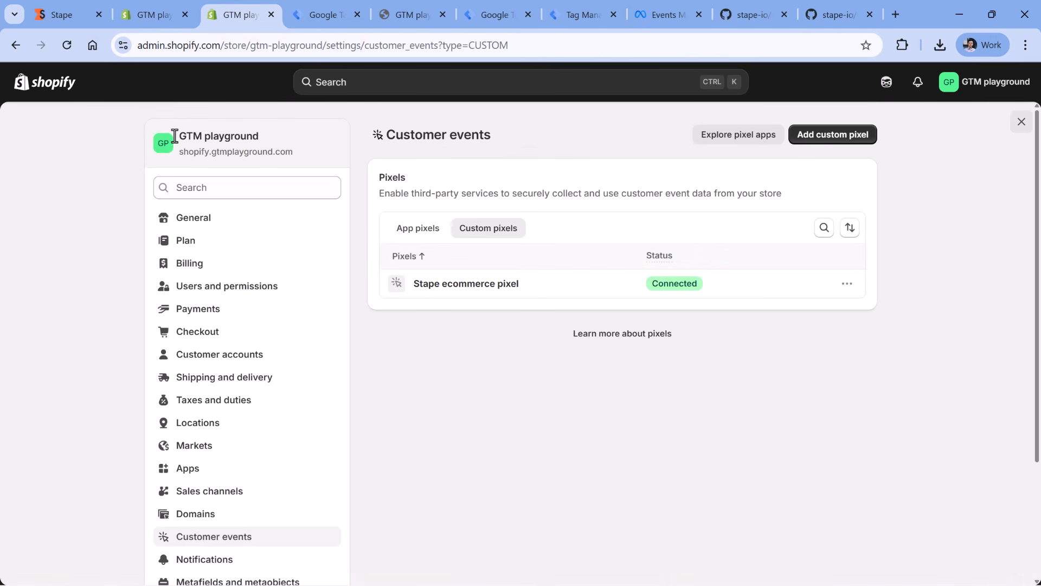
pyautogui.scroll(-3, 168, 143)
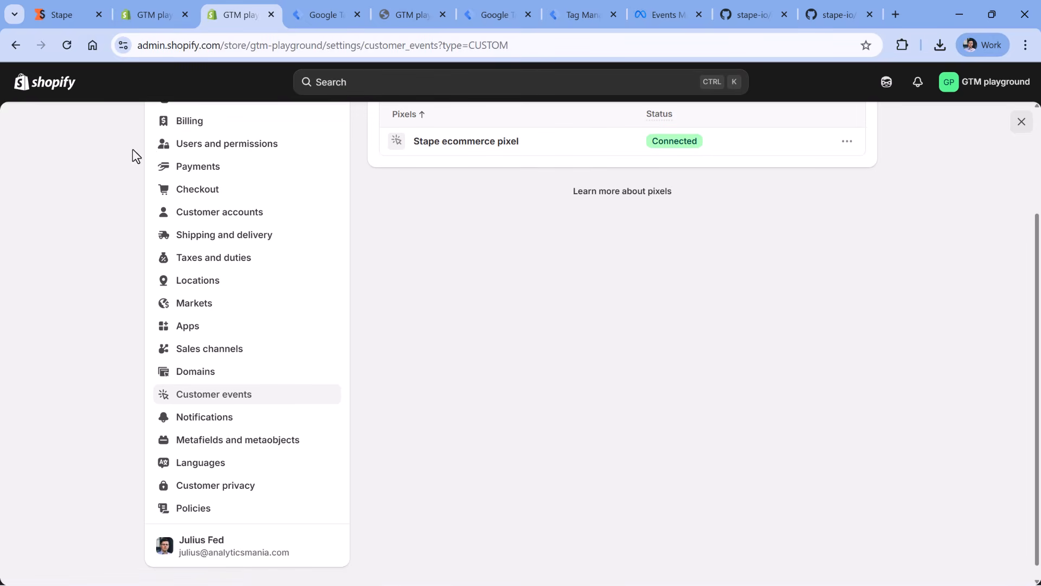
pyautogui.scroll(3, 495, 328)
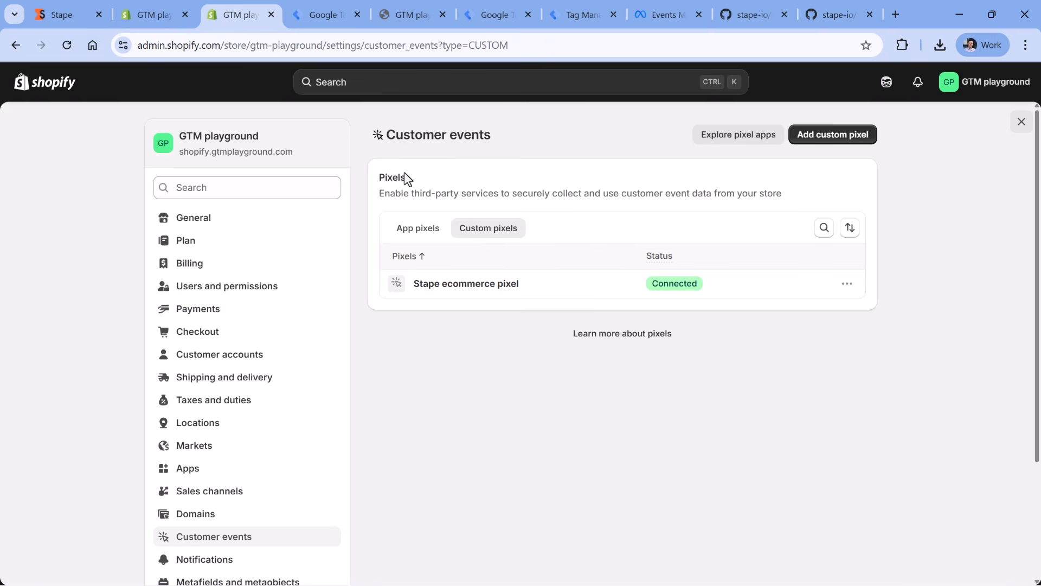
pyautogui.click(152, 15)
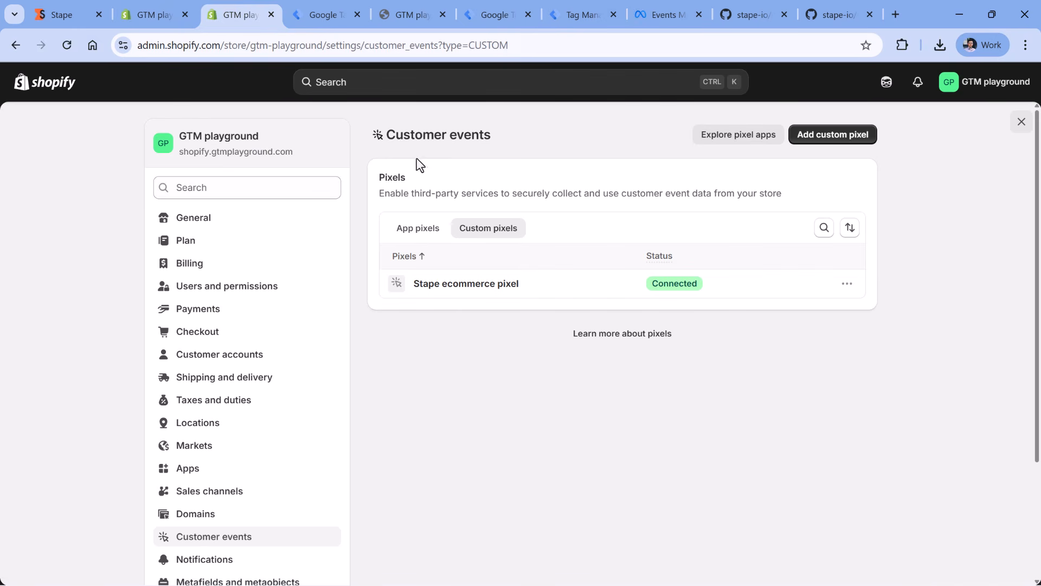
pyautogui.click(261, 14)
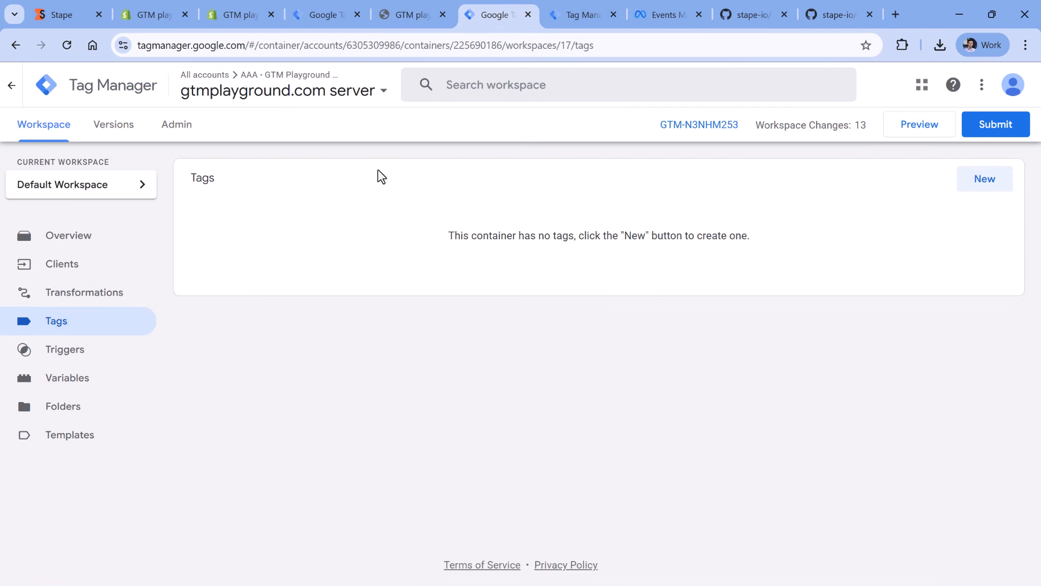
pyautogui.click(64, 14)
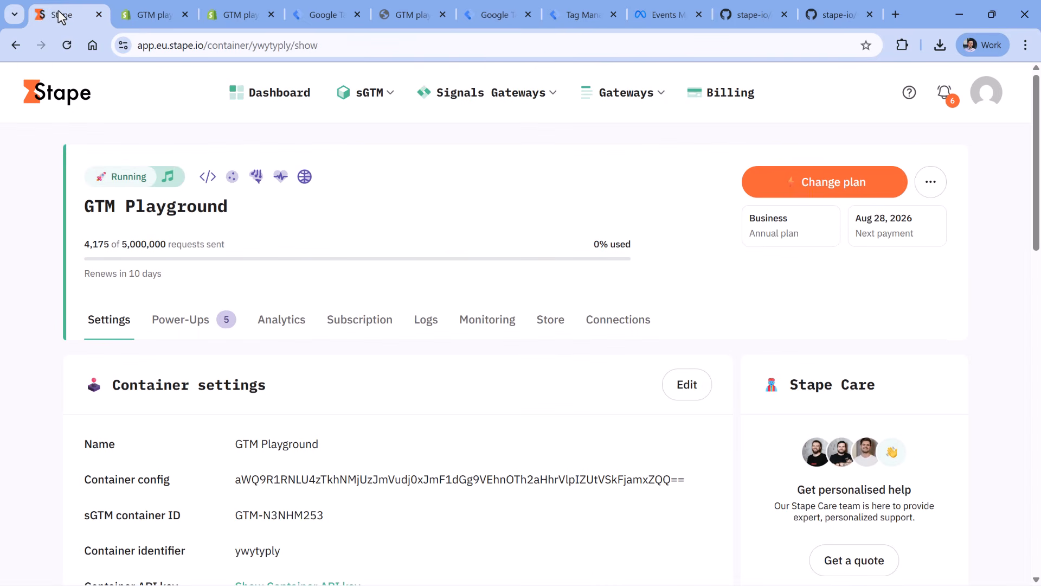
pyautogui.click(502, 13)
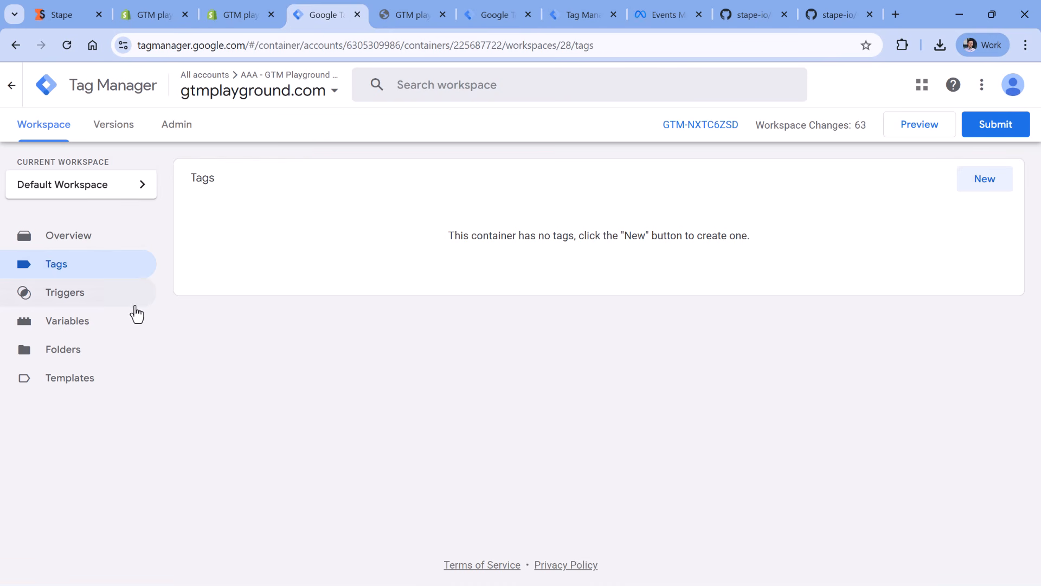
# - Add the Data Tag template by stape-io from the Community Template Gallery to the gtmplayground.com web container
pyautogui.click(91, 379)
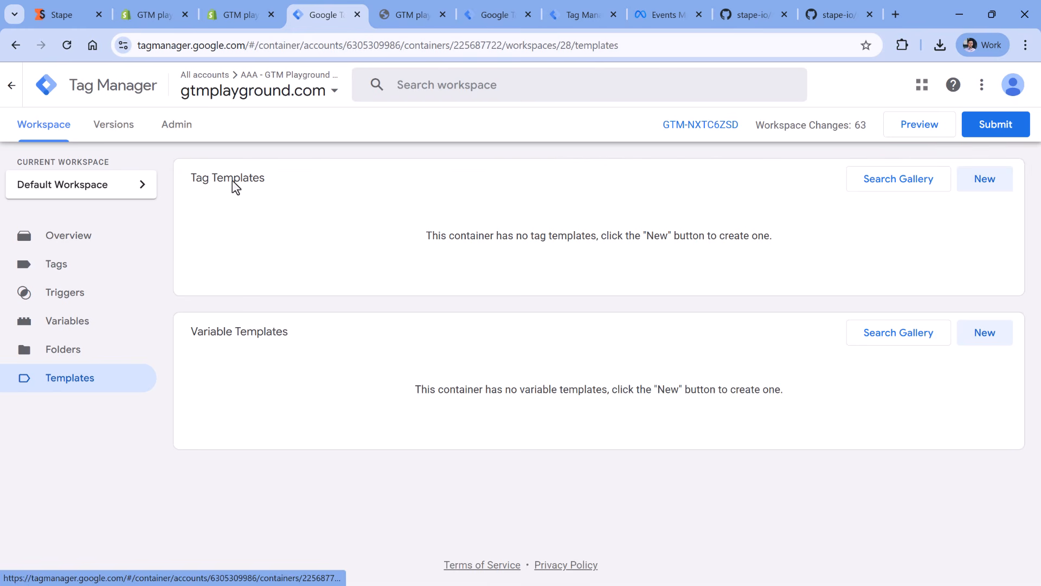
pyautogui.click(896, 184)
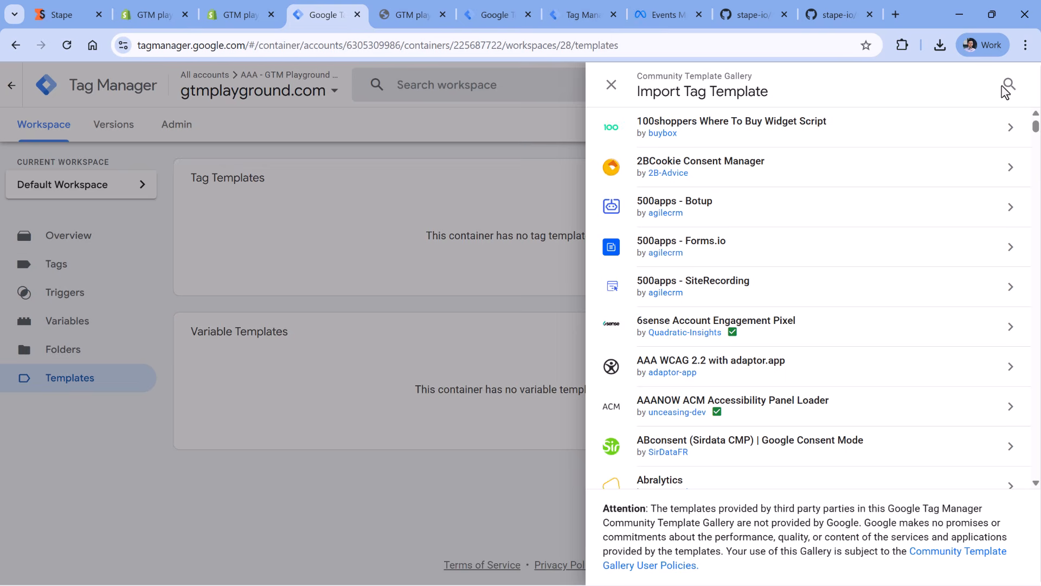
pyautogui.click(1005, 85)
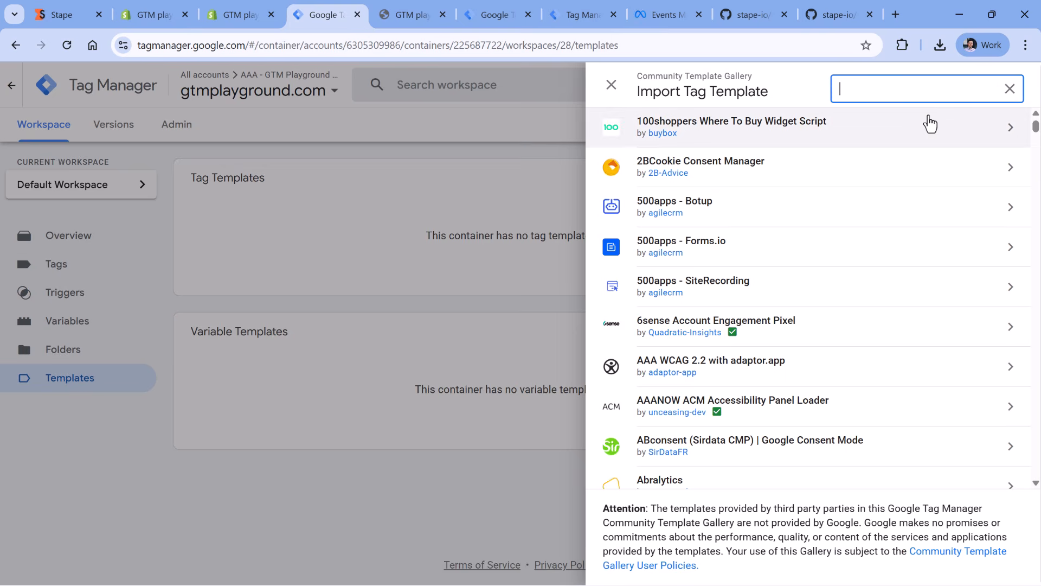
pyautogui.write('data tag')
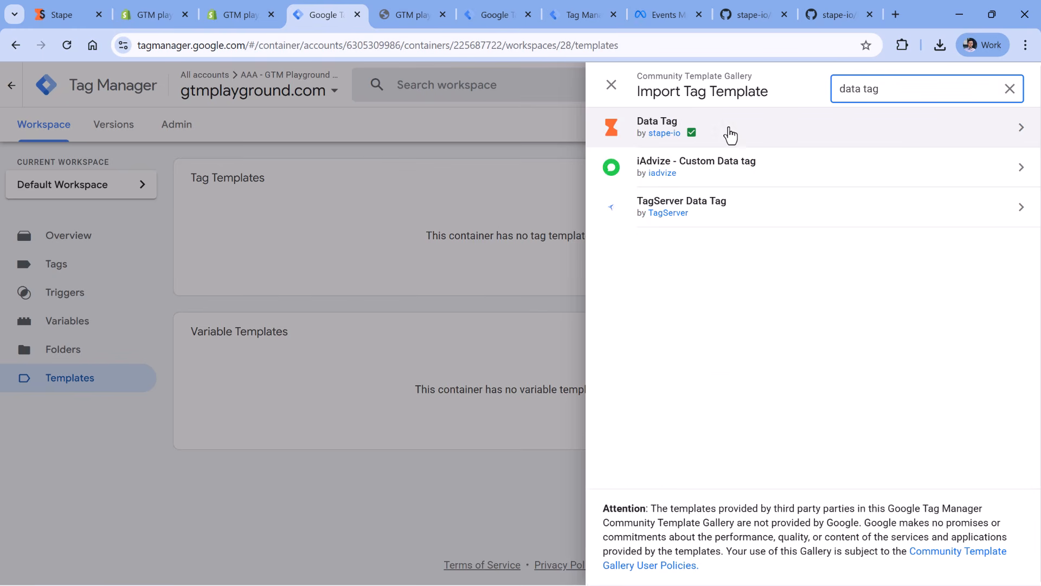
pyautogui.click(728, 133)
pyautogui.click(938, 82)
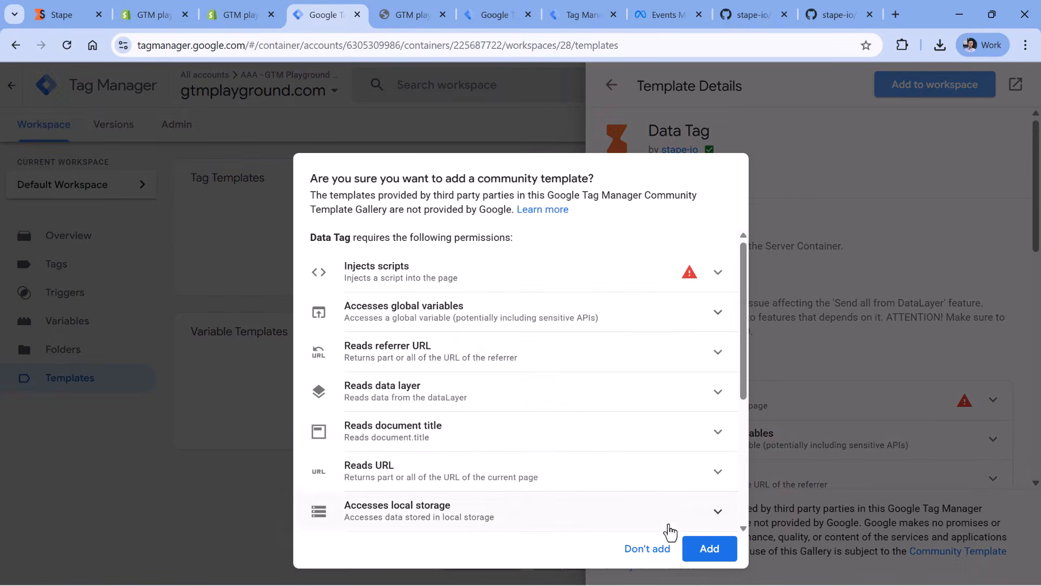
pyautogui.click(710, 550)
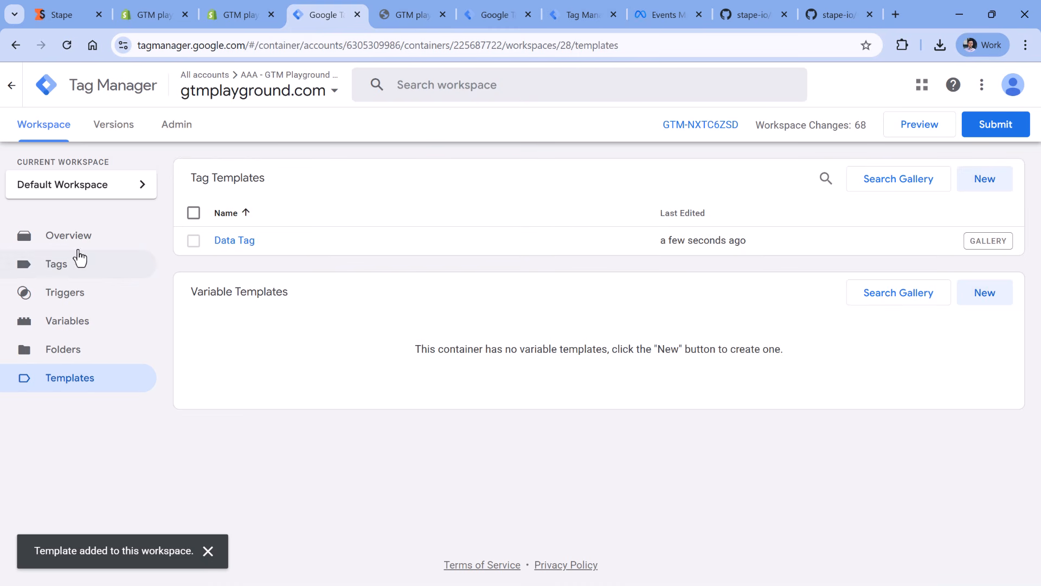
# - Create a new tag in the web container using the Data Tag type by stape-io
pyautogui.click(56, 265)
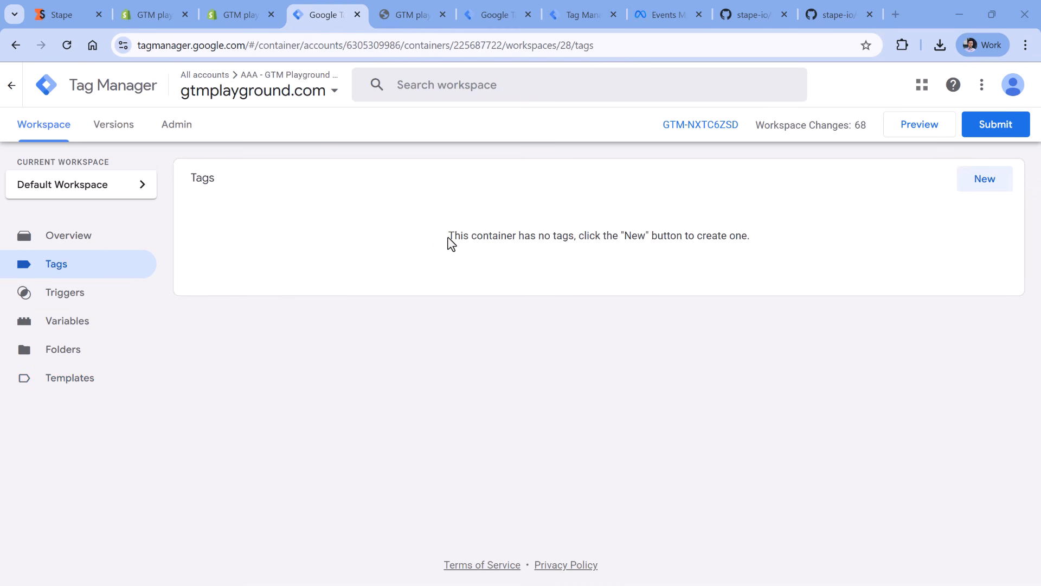
pyautogui.click(975, 201)
pyautogui.click(430, 244)
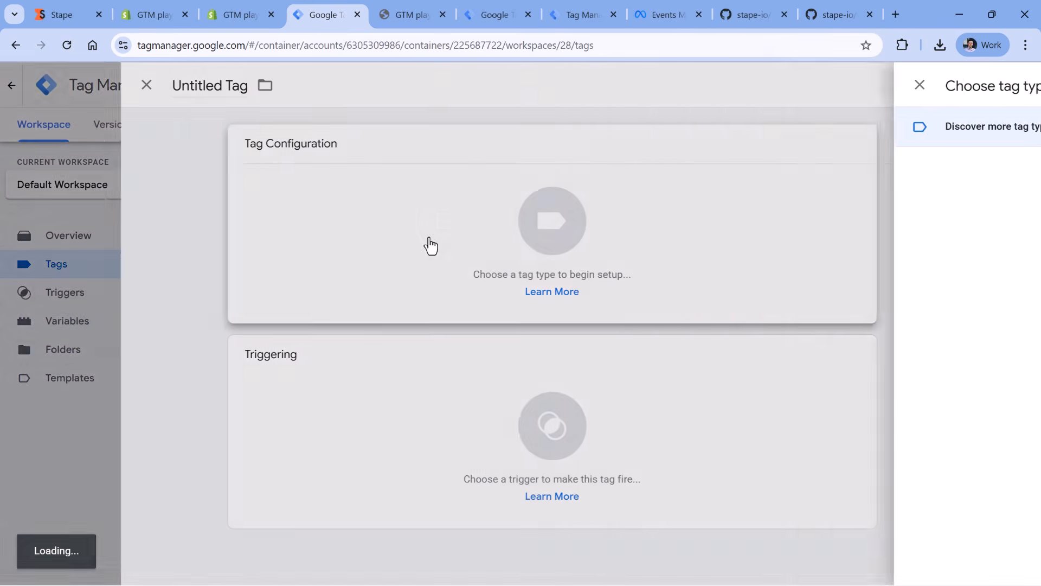
pyautogui.scroll(-3, 779, 198)
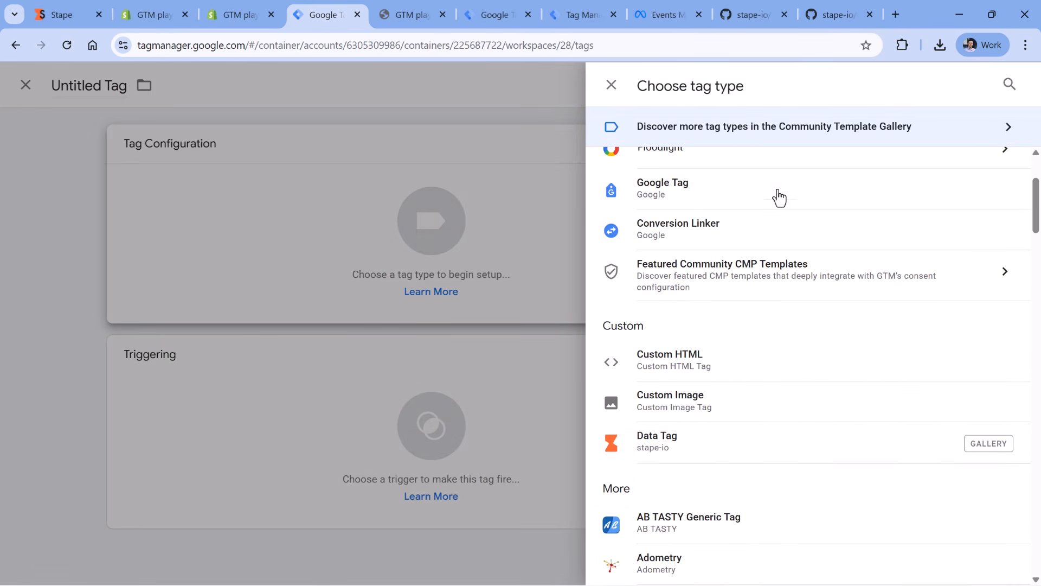
pyautogui.click(663, 454)
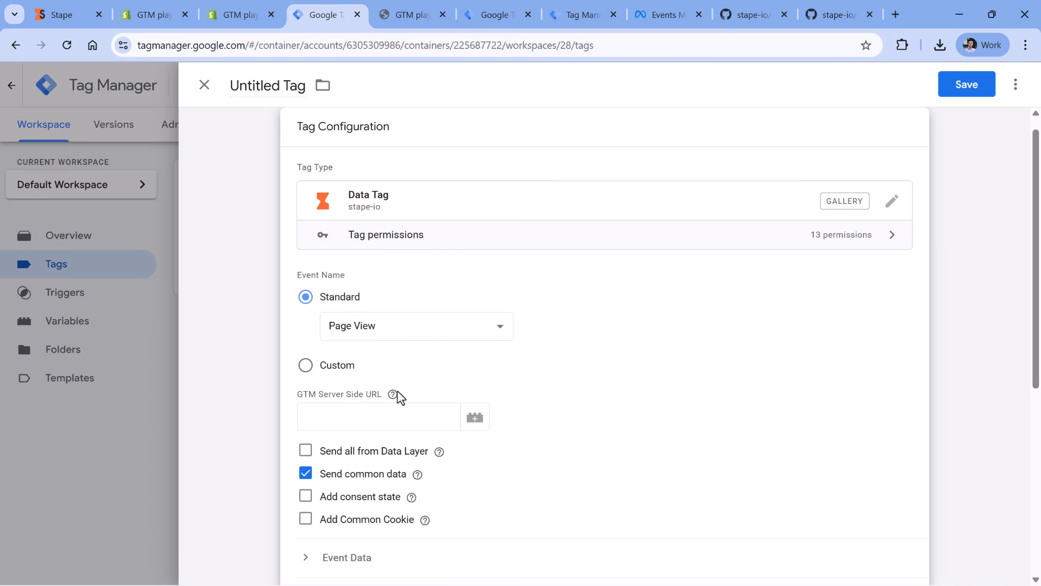
# - Look up the domain for the Data Tag's GTM Server Side URL in the server container's preview page address
pyautogui.click(379, 414)
pyautogui.click(580, 4)
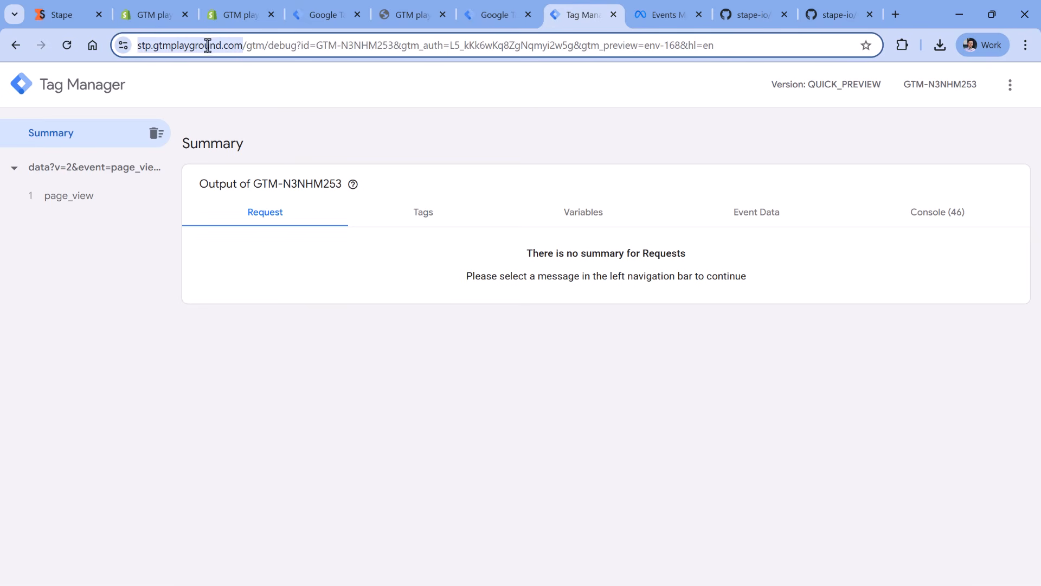
pyautogui.click(316, 18)
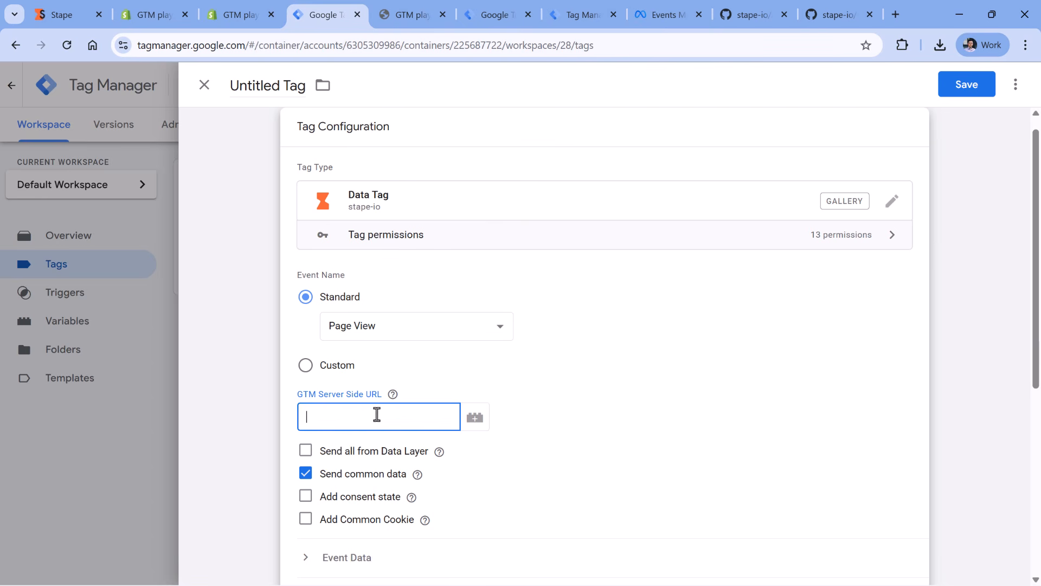
# - Start a new Constant variable for the Data Tag's GTM Server Side URL
pyautogui.click(476, 419)
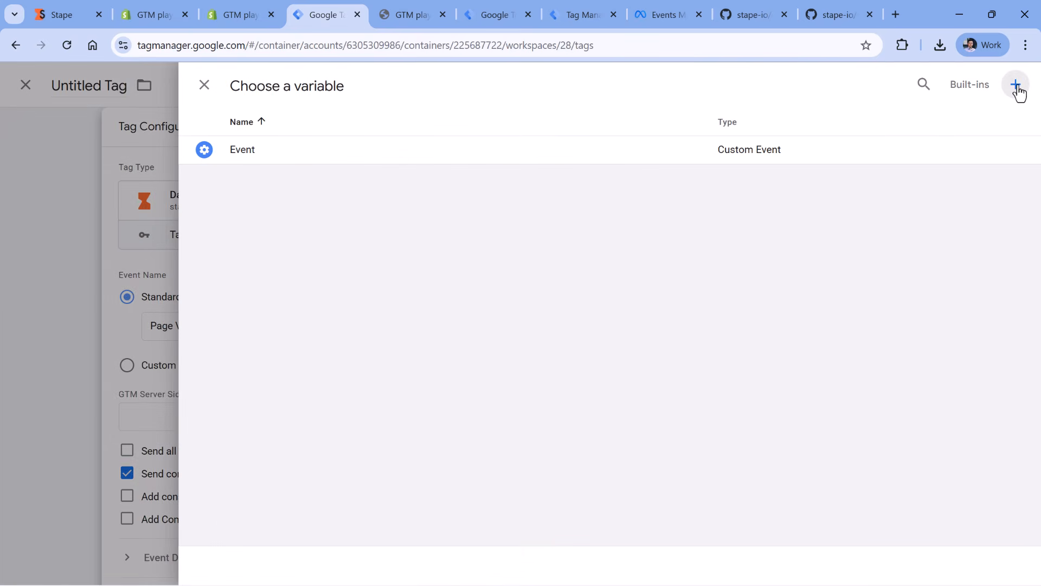
pyautogui.click(1017, 93)
pyautogui.click(372, 208)
pyautogui.scroll(-6, 740, 249)
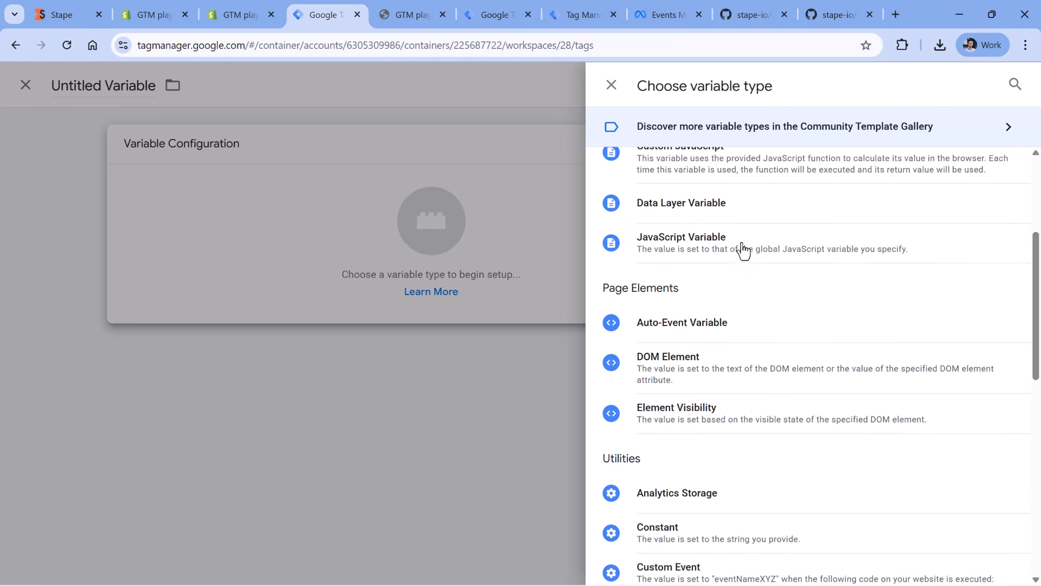
pyautogui.click(673, 387)
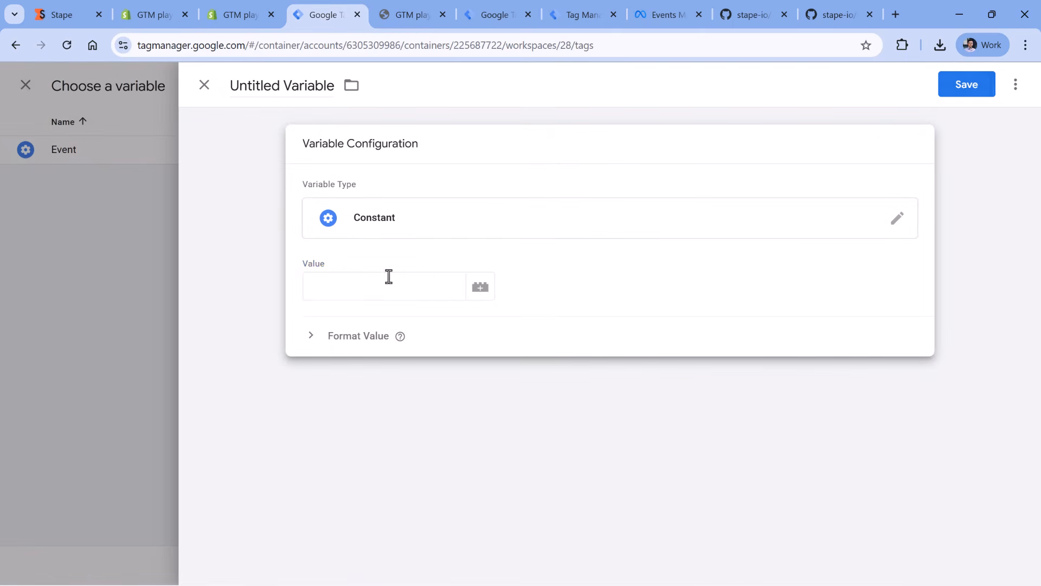
pyautogui.click(389, 275)
pyautogui.click(587, 15)
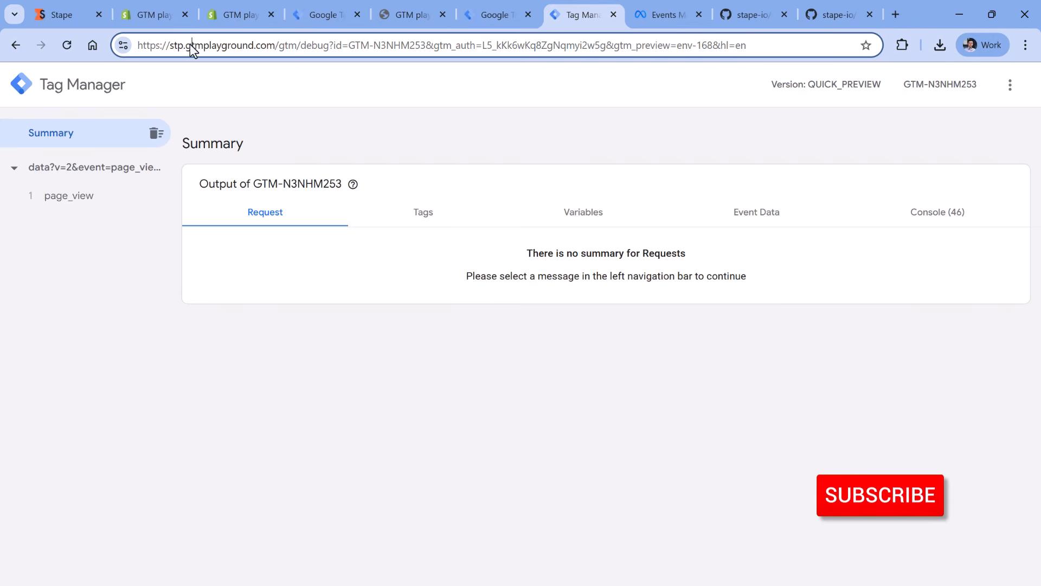
pyautogui.moveTo(275, 45); pyautogui.dragTo(138, 47)
pyautogui.rightClick(164, 49)
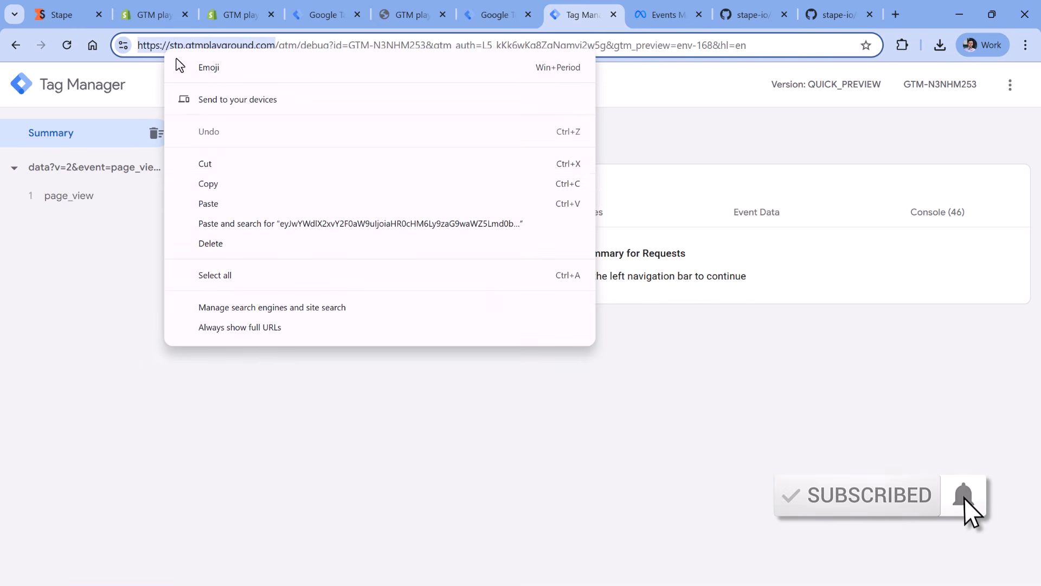
pyautogui.click(221, 182)
pyautogui.click(323, 15)
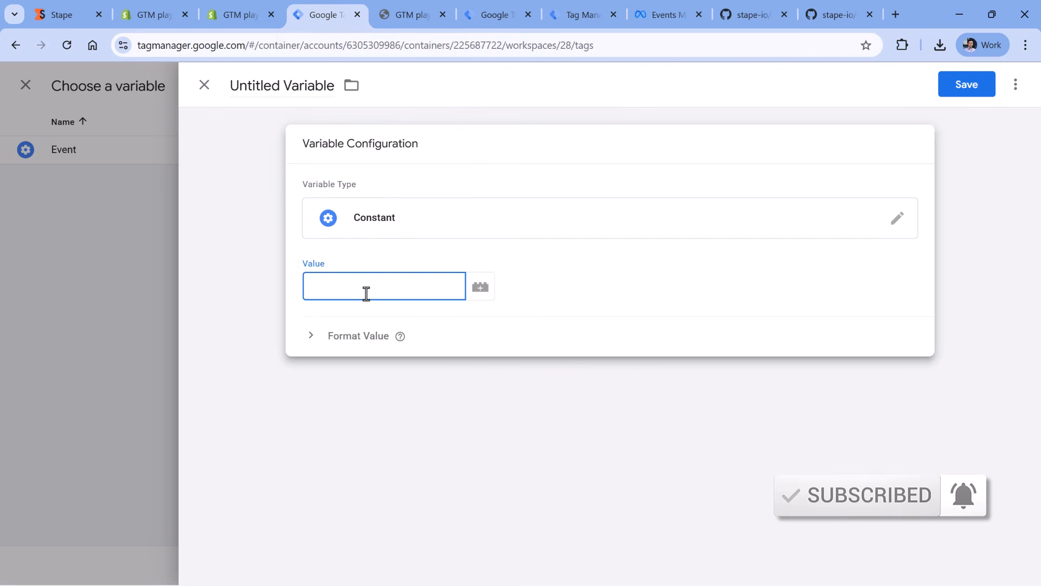
pyautogui.hotkey('ctrl', 'v')
pyautogui.press('BackSpace')
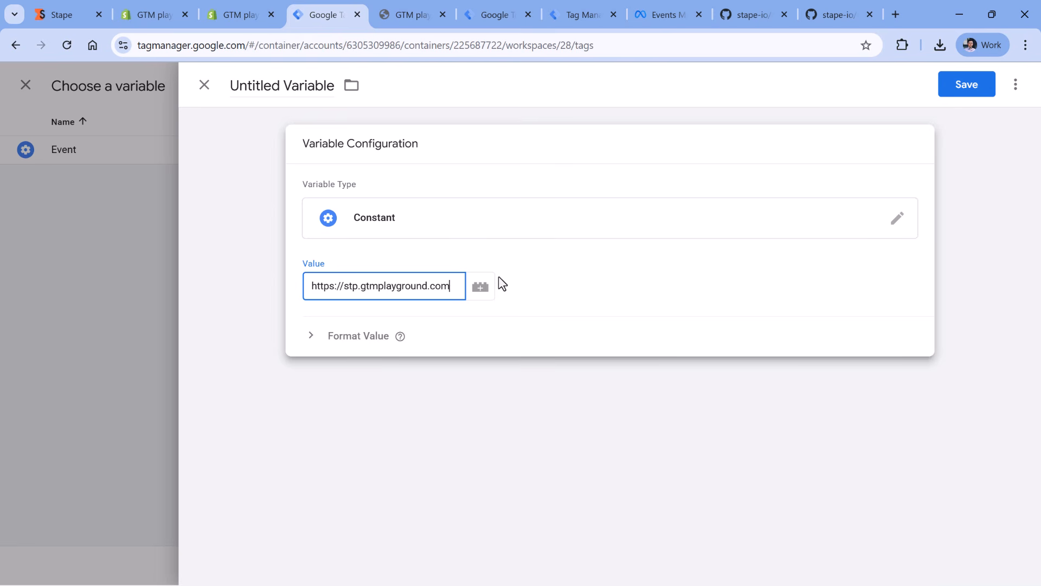
# - Name the variable "const - server-side container url" and save it
pyautogui.doubleClick(259, 89)
pyautogui.hotkey('ctrl', 'a')
pyautogui.write('const ')
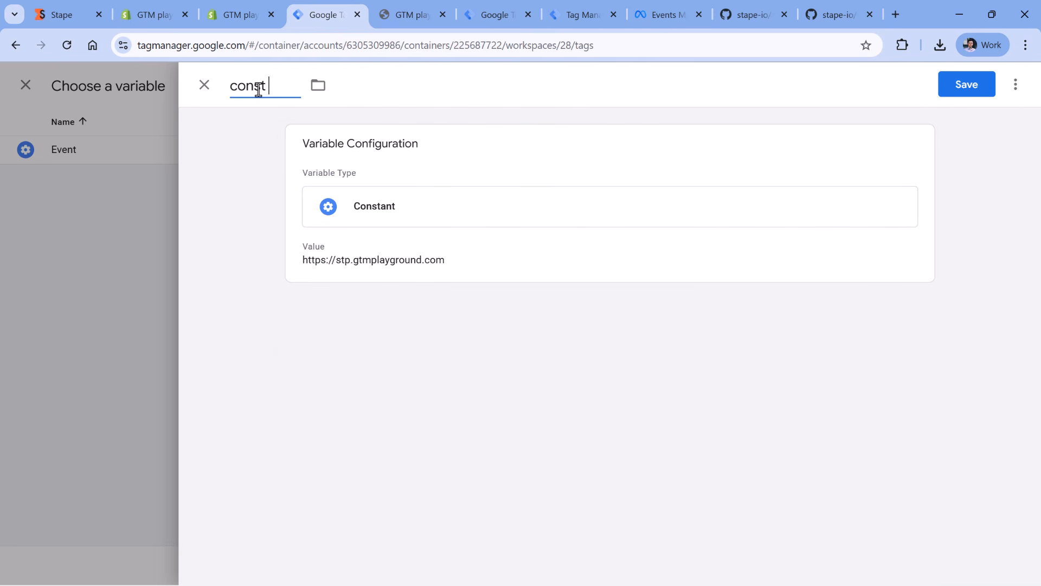
pyautogui.write('- server-side co')
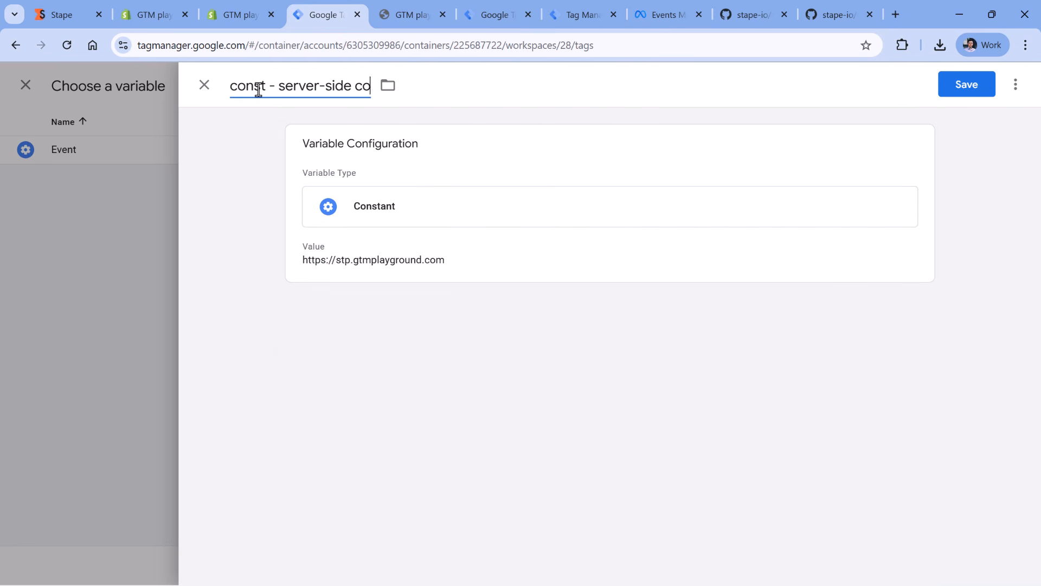
pyautogui.write('ntainer url')
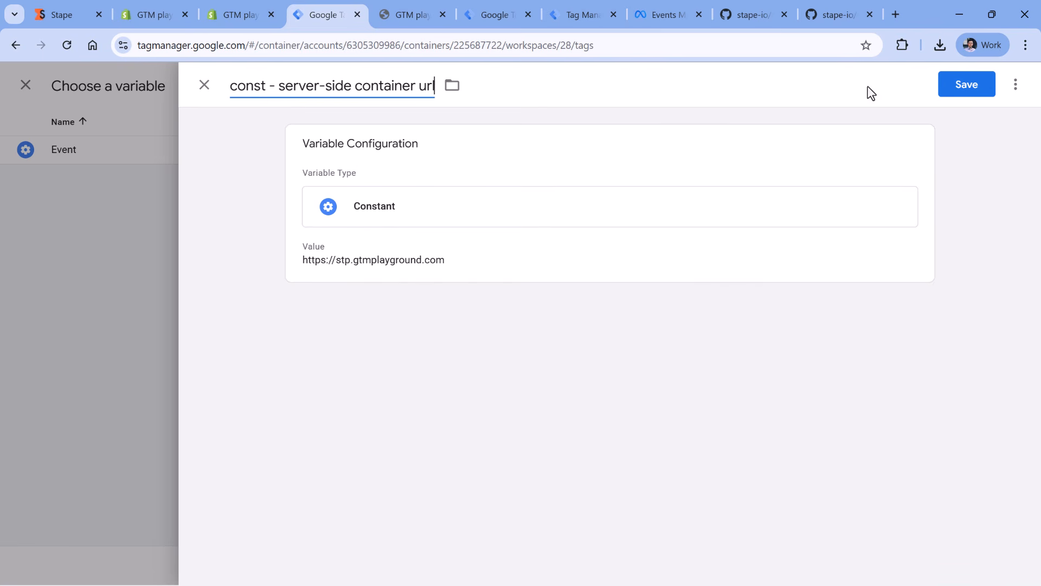
pyautogui.click(967, 84)
# - Turn off "Use fetch instead of XMLHttpRequest (for POST requests only)" in the Data Tag's settings
pyautogui.scroll(-5, 558, 288)
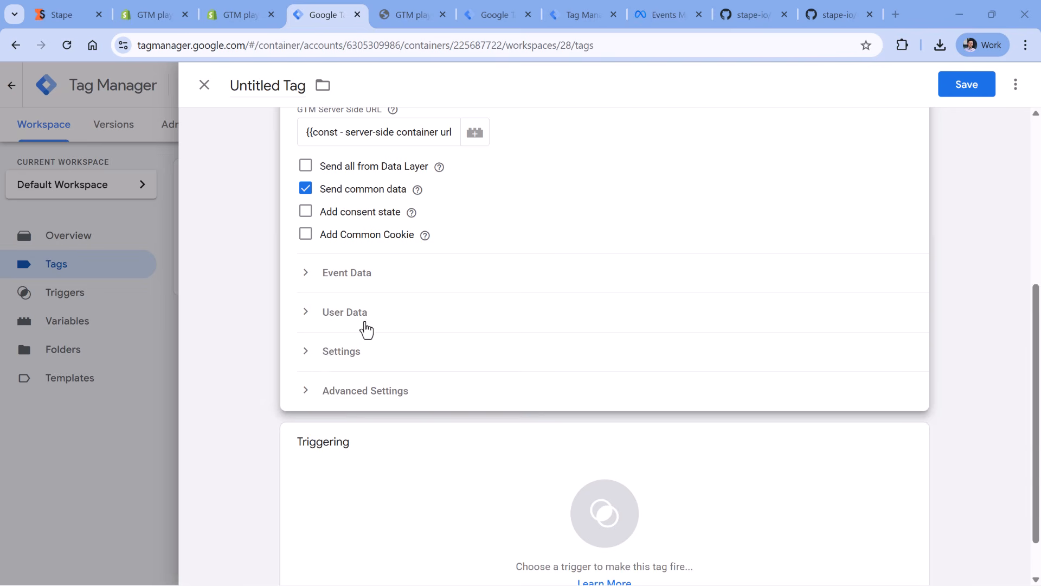
pyautogui.click(332, 353)
pyautogui.scroll(-4, 428, 353)
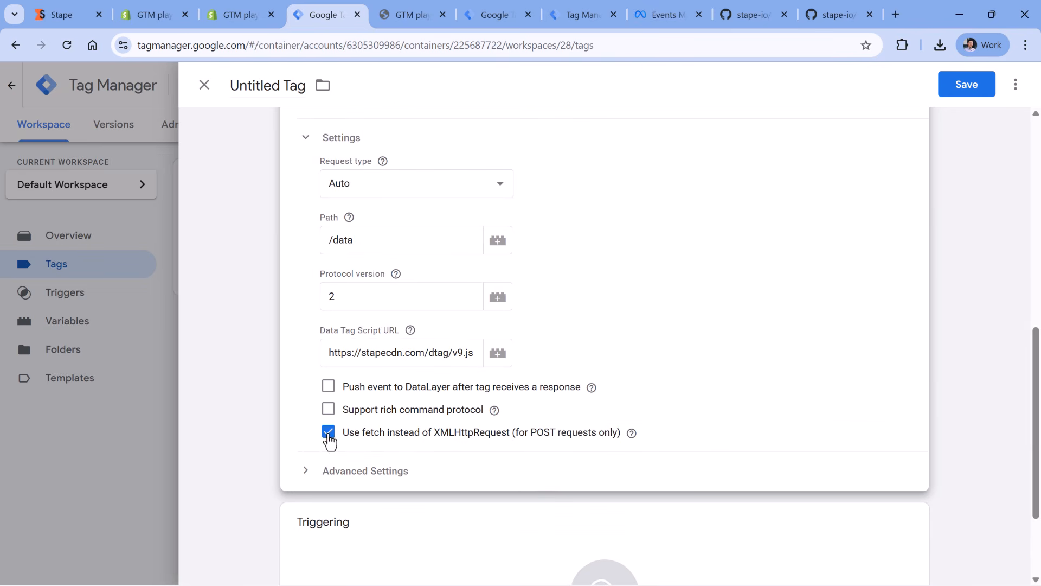
pyautogui.scroll(-3, 427, 276)
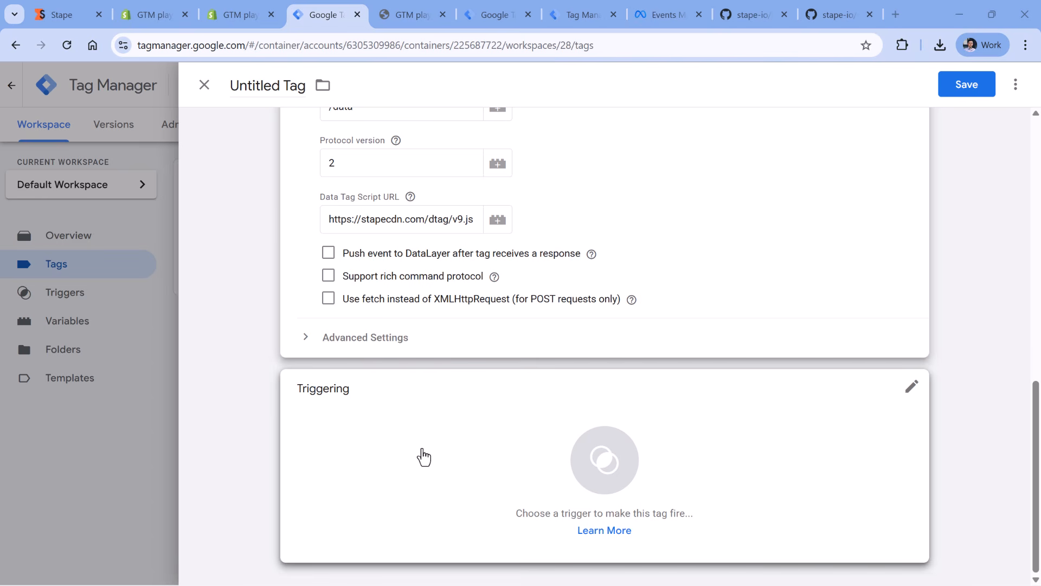
# - Create a DOM Ready trigger firing on all DOM Ready events for the Data Tag, name it "DOM Ready" and save it
pyautogui.click(391, 439)
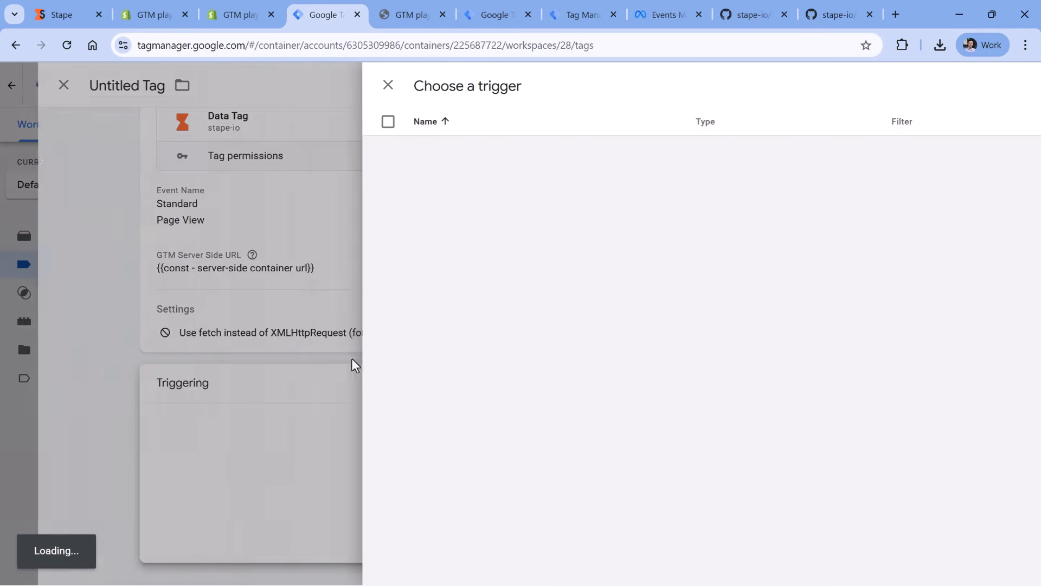
pyautogui.click(1010, 84)
pyautogui.click(372, 246)
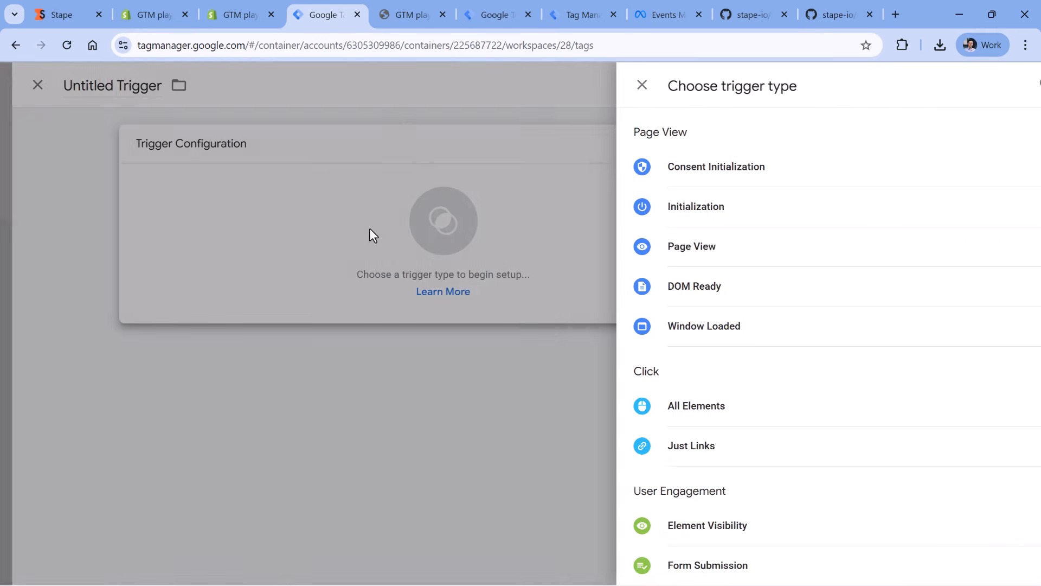
pyautogui.click(671, 287)
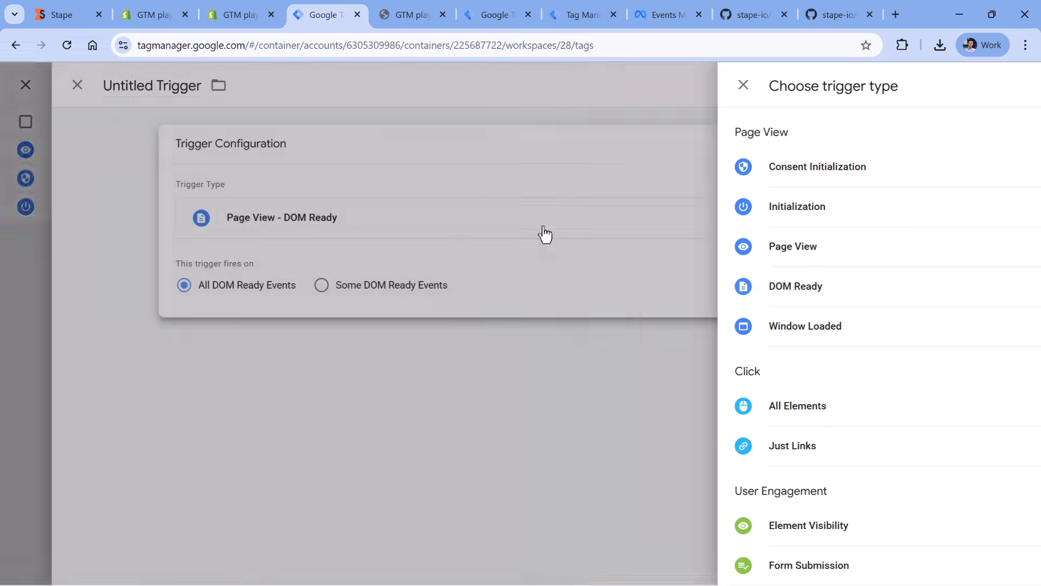
pyautogui.tripleClick(247, 90)
pyautogui.write('DOM R')
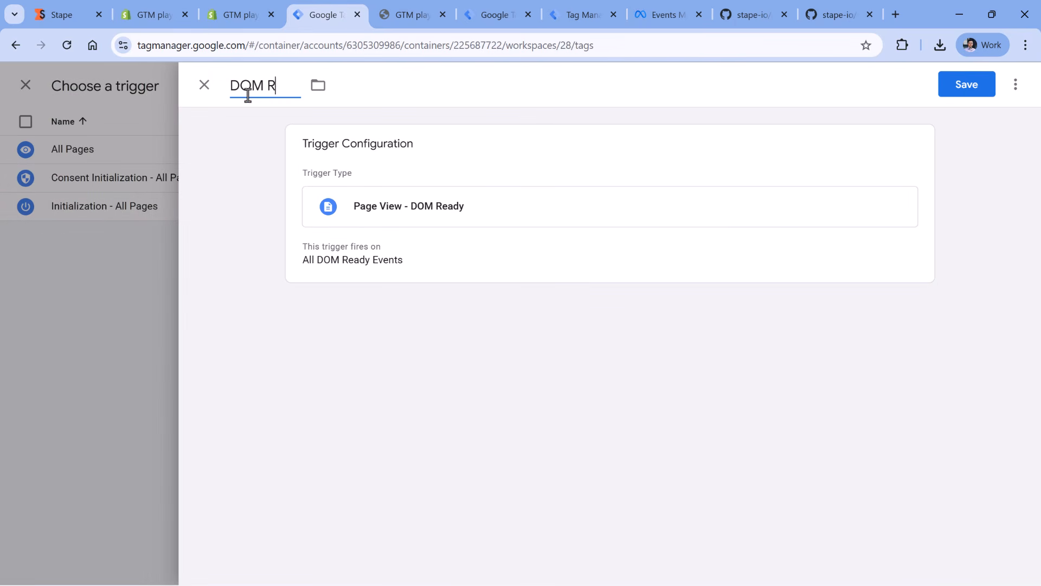
pyautogui.write('eady')
pyautogui.click(969, 87)
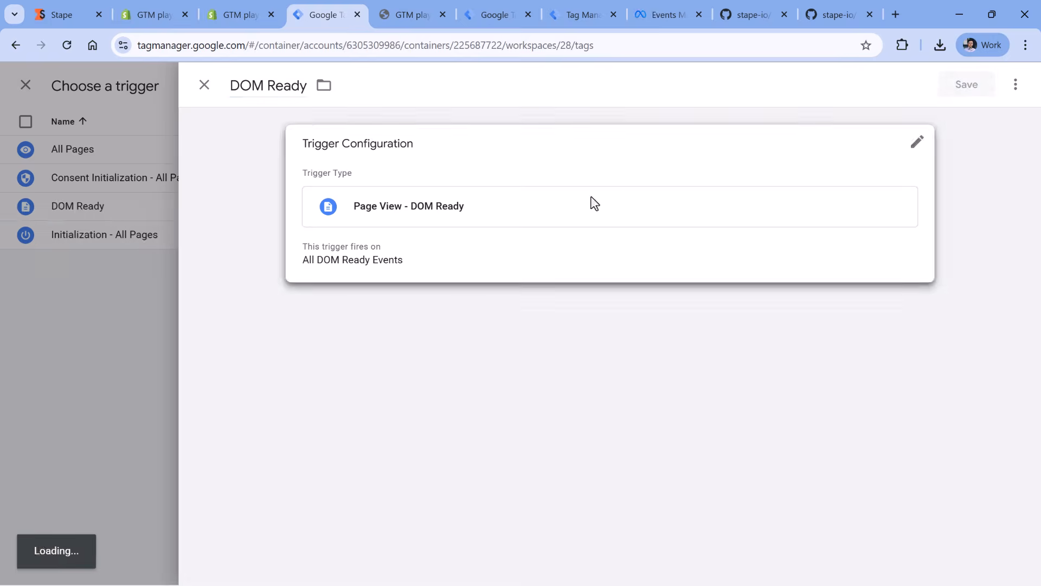
# - Name the tag "Data tag - Pageview" and save it
pyautogui.tripleClick(233, 85)
pyautogui.write('Da')
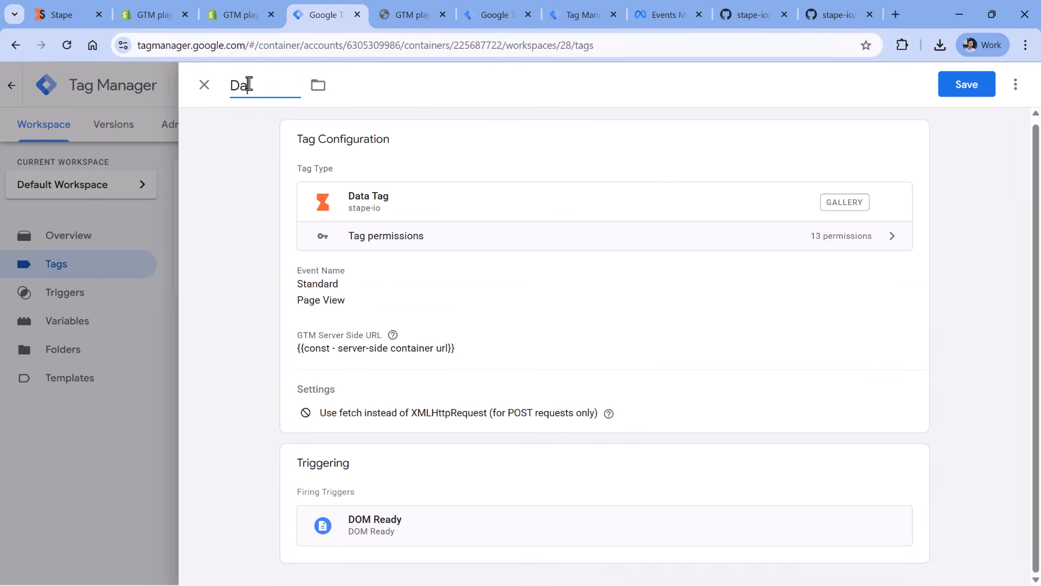
pyautogui.write('ta tag - Pageview')
pyautogui.click(964, 83)
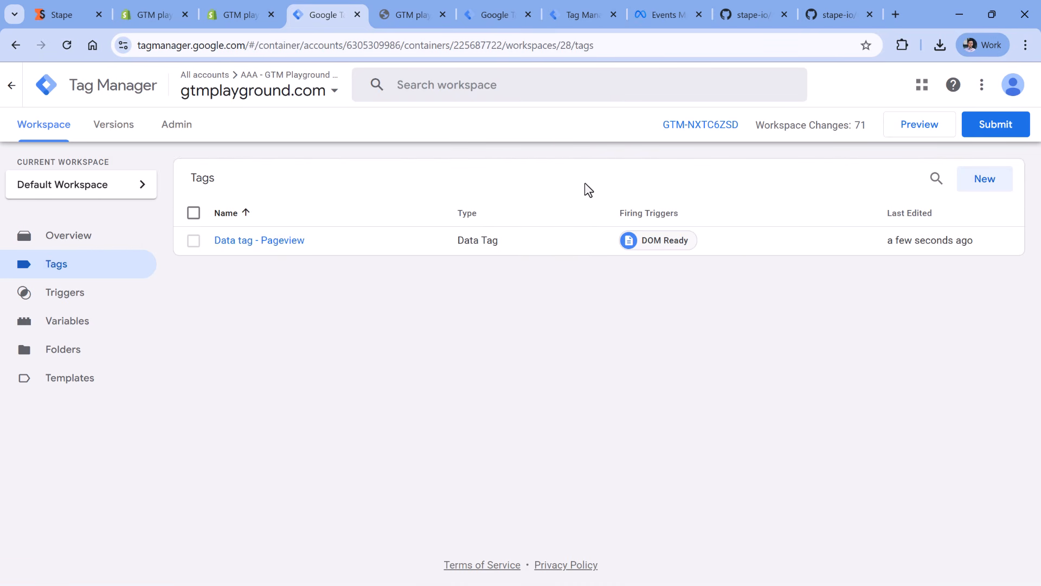
pyautogui.click(912, 134)
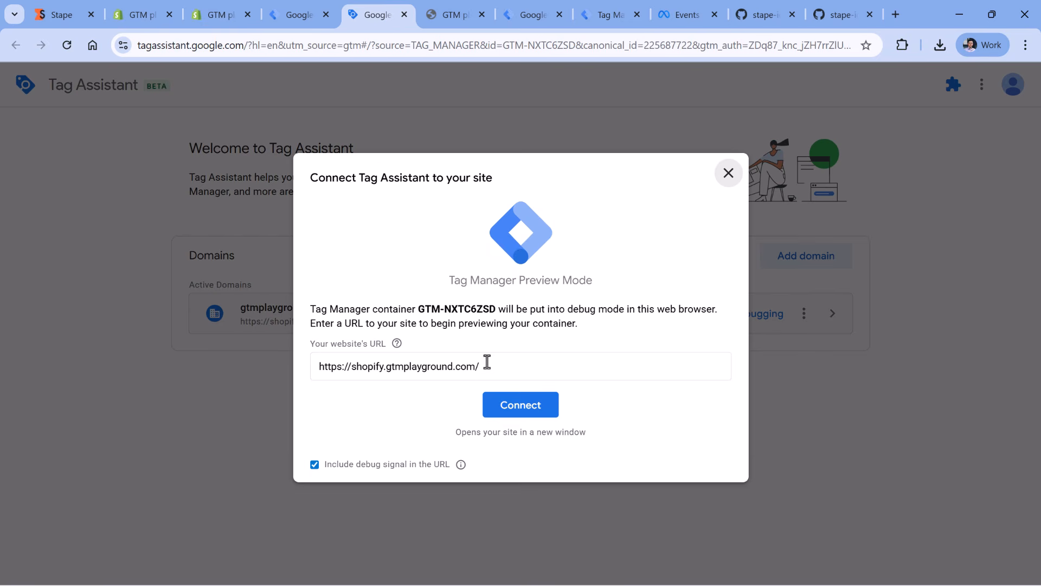
pyautogui.click(527, 415)
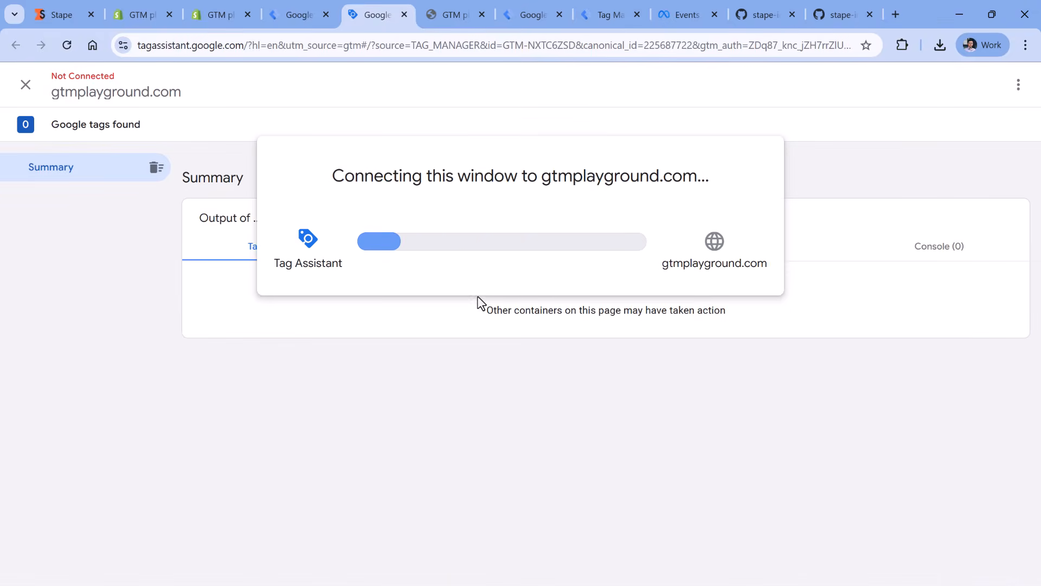
pyautogui.click(565, 16)
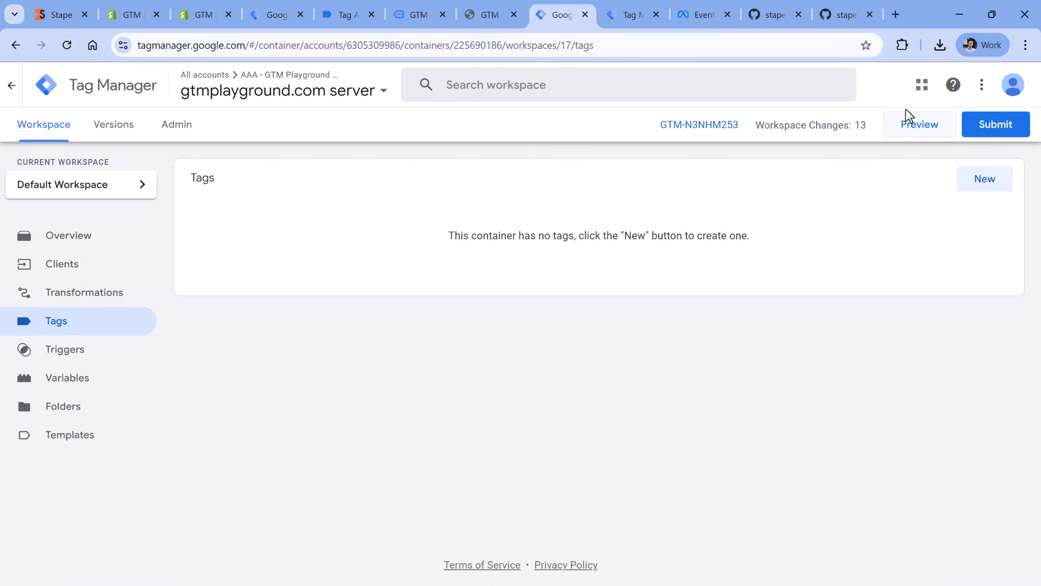
pyautogui.click(629, 17)
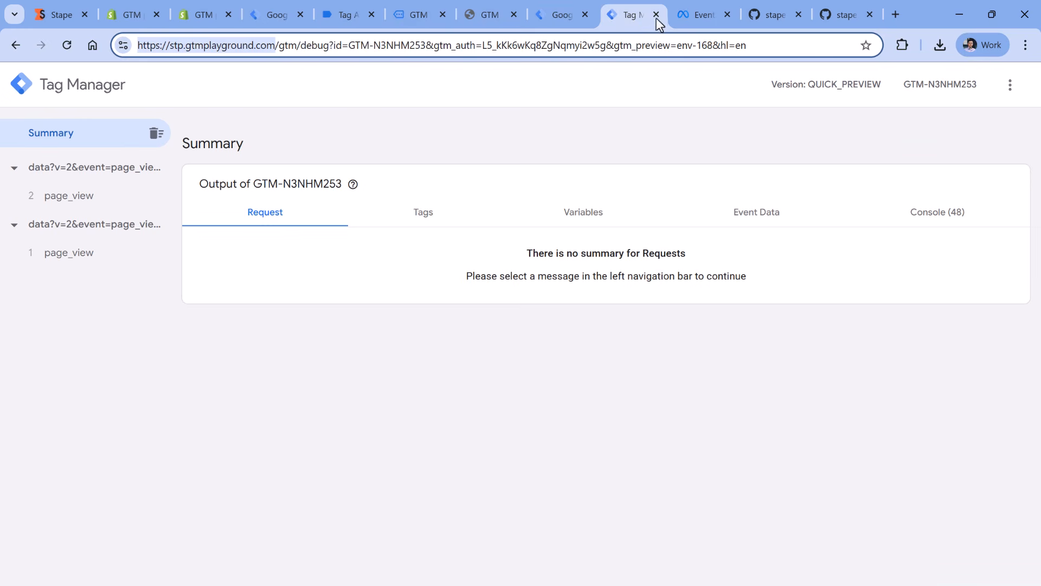
pyautogui.click(657, 15)
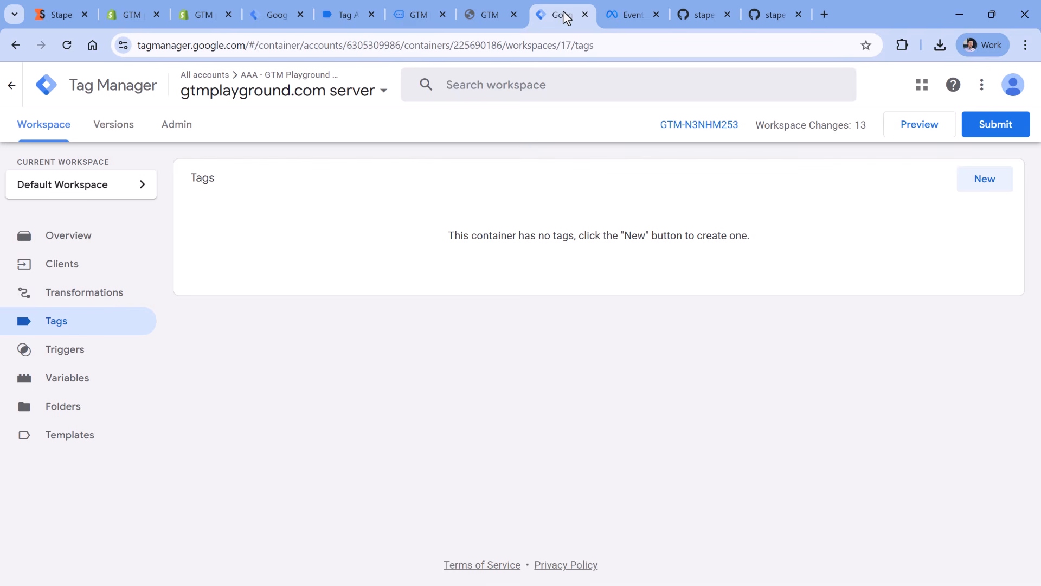
pyautogui.click(919, 124)
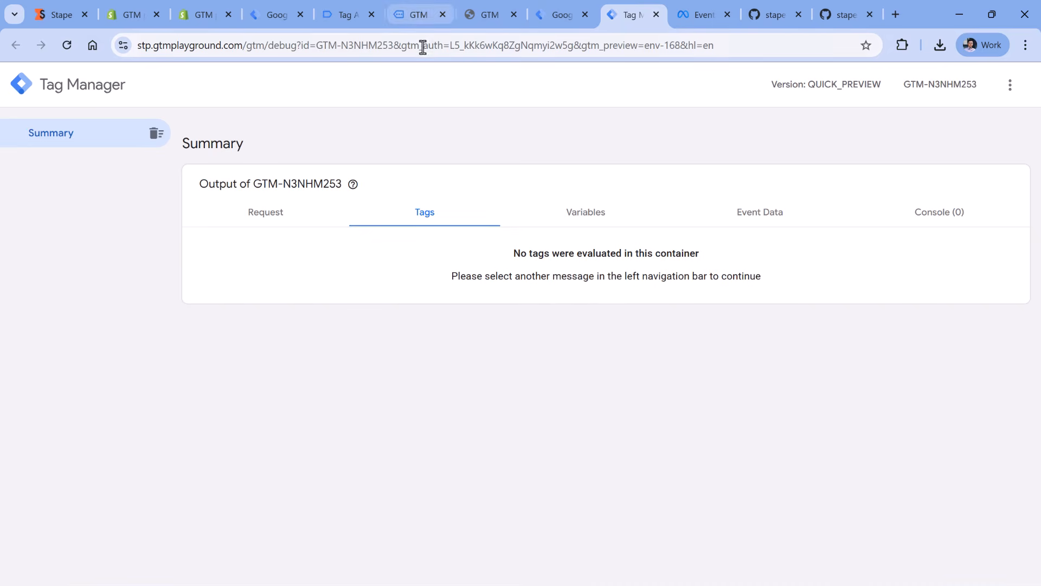
# - Reload the store's home page and inspect the incoming page_view event in the server container's preview
pyautogui.click(421, 19)
pyautogui.click(68, 47)
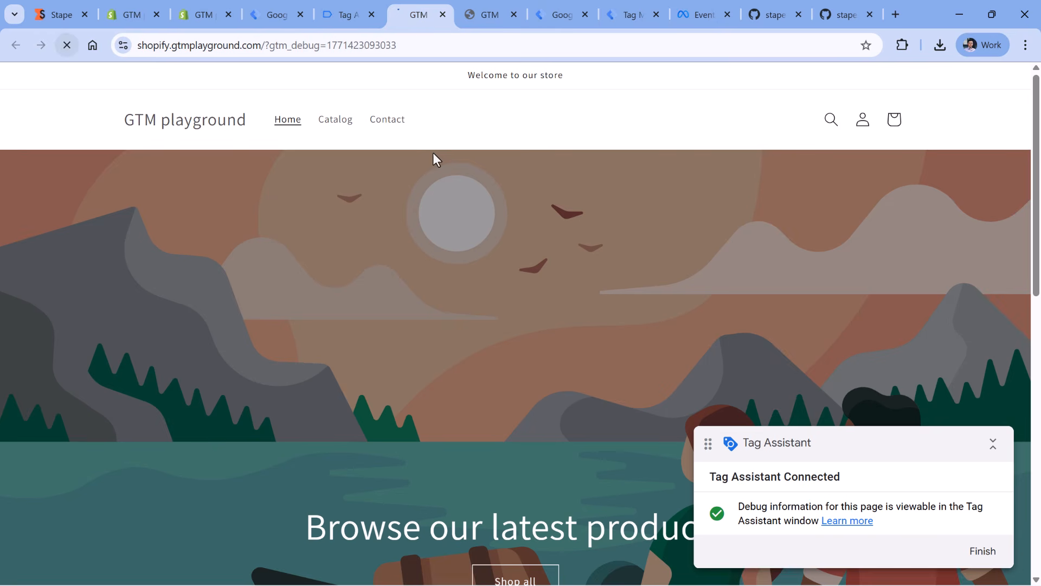
pyautogui.click(632, 15)
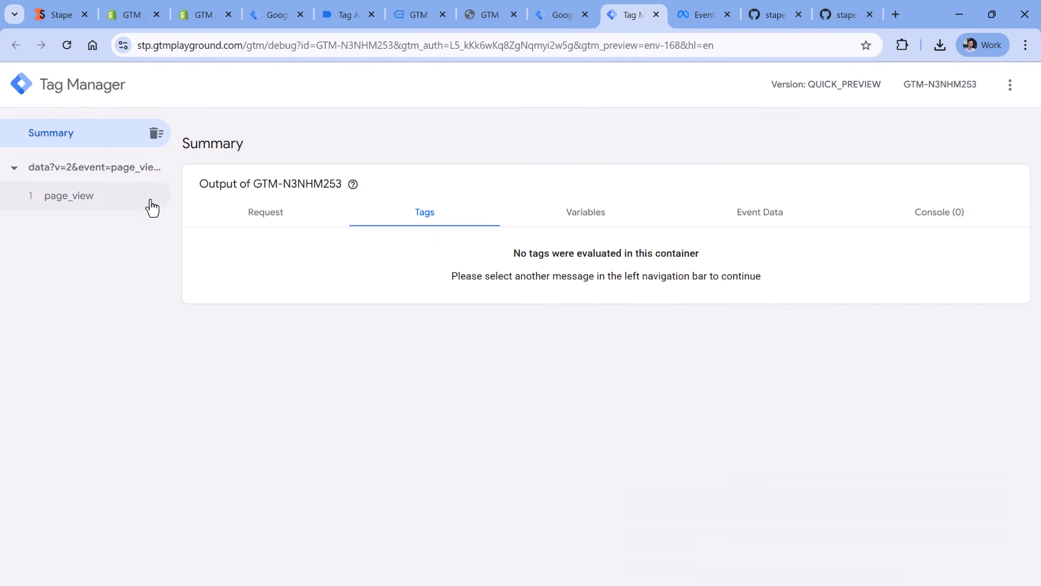
pyautogui.click(83, 196)
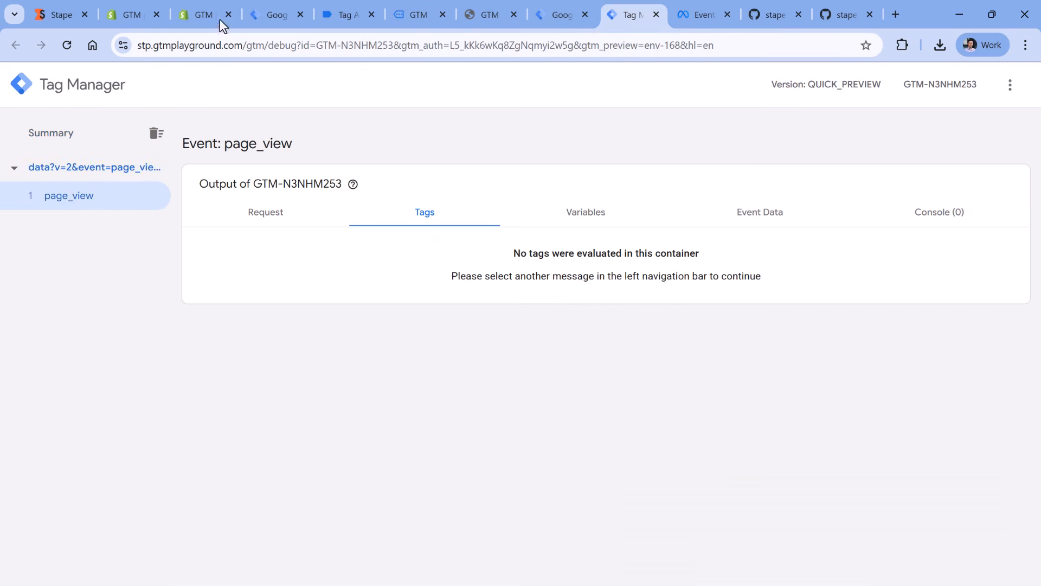
# - Examine which client claims the page_view request and read the details of its incoming HTTP request
pyautogui.click(274, 217)
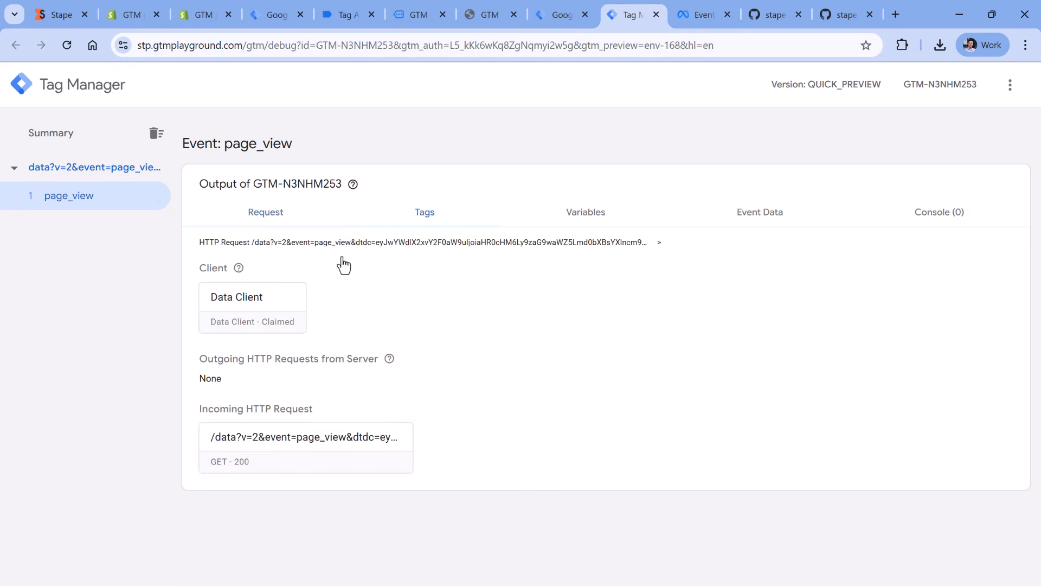
pyautogui.click(313, 450)
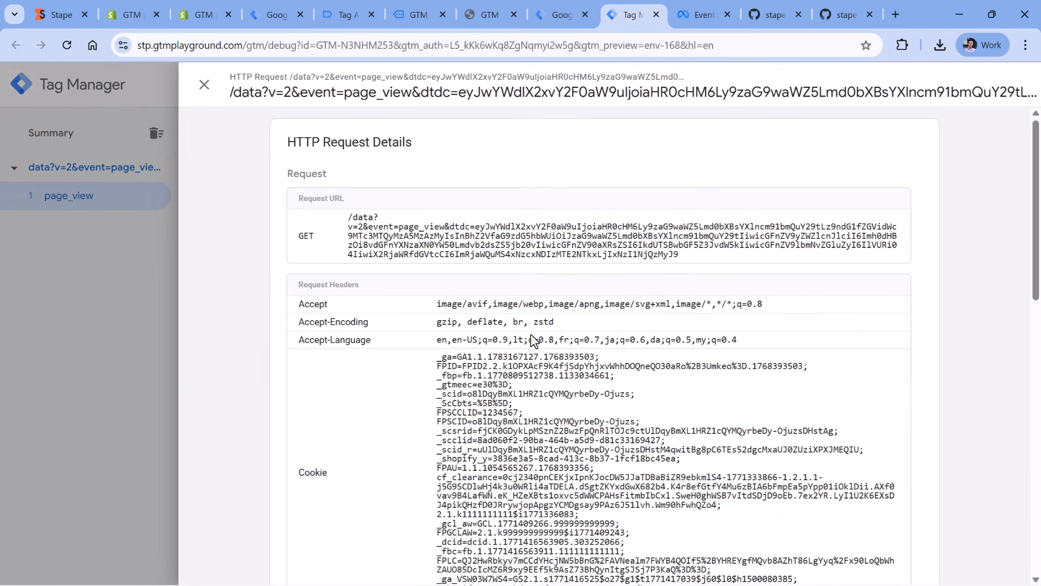
pyautogui.scroll(-3, 455, 233)
pyautogui.scroll(-5, 454, 233)
pyautogui.scroll(8, 391, 204)
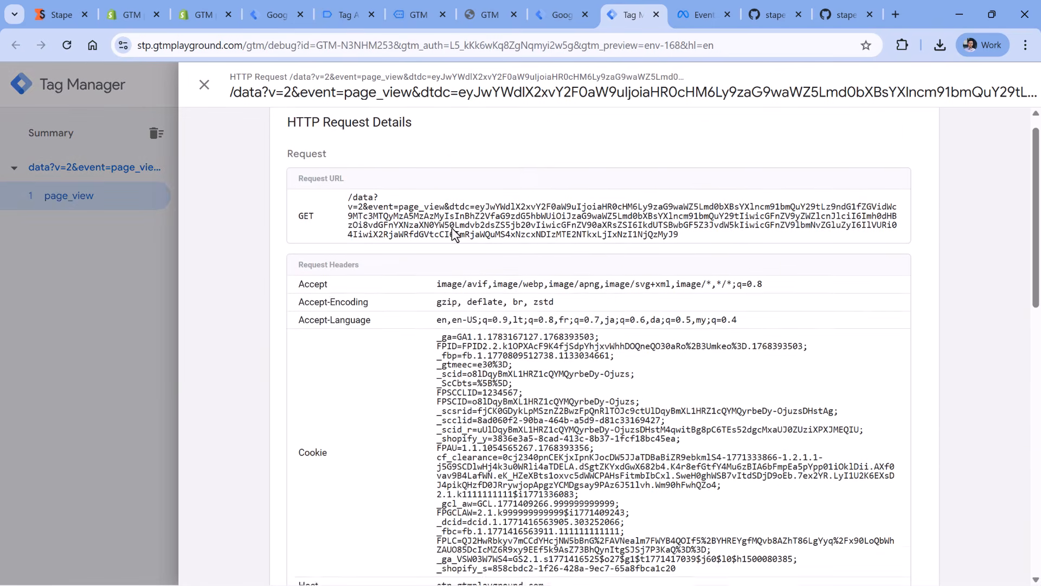
pyautogui.click(204, 85)
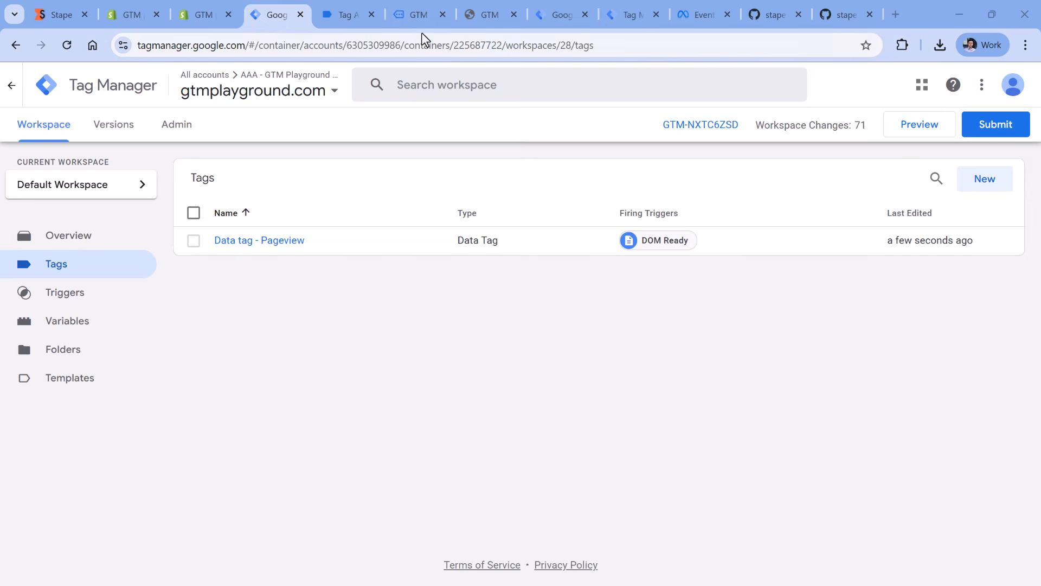
# - Add the Dark Blue T-Shirt from the store's featured products to the cart
pyautogui.click(418, 16)
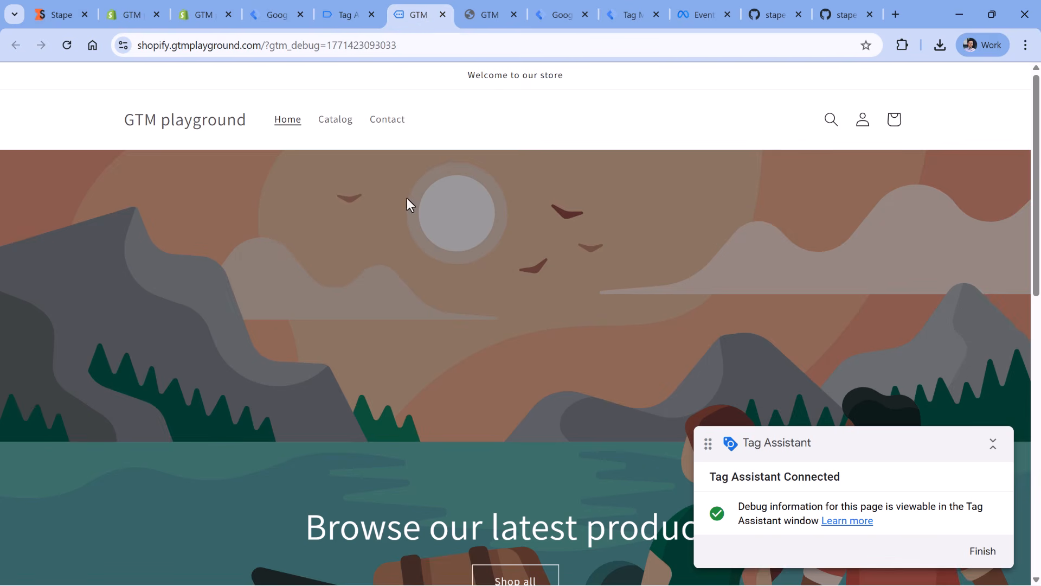
pyautogui.scroll(-10, 408, 200)
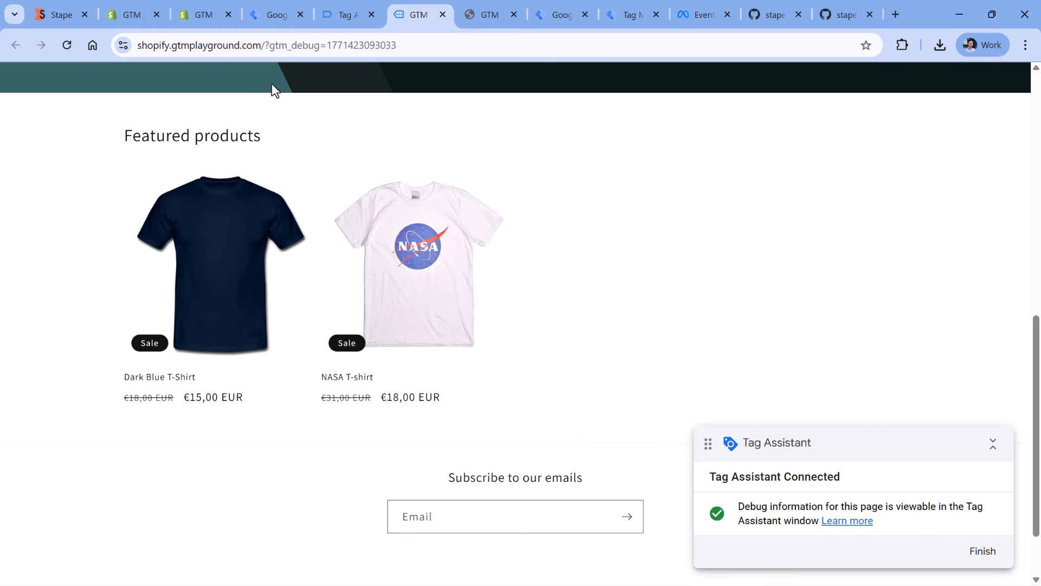
pyautogui.click(227, 218)
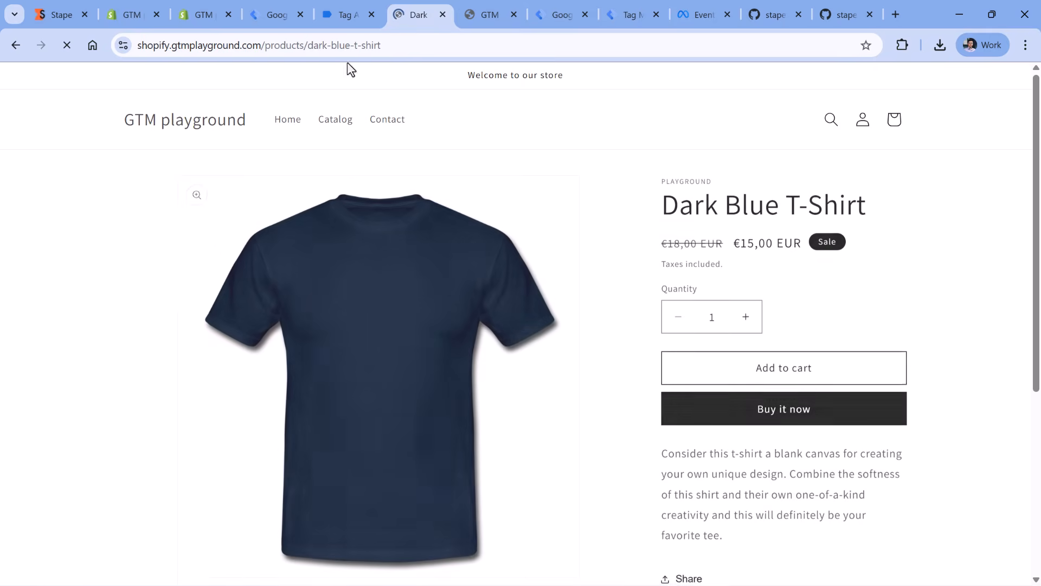
pyautogui.click(790, 368)
# - Examine the add_to_cart_stape event's data layer push in the web container's preview, including its user and ecommerce data
pyautogui.click(340, 8)
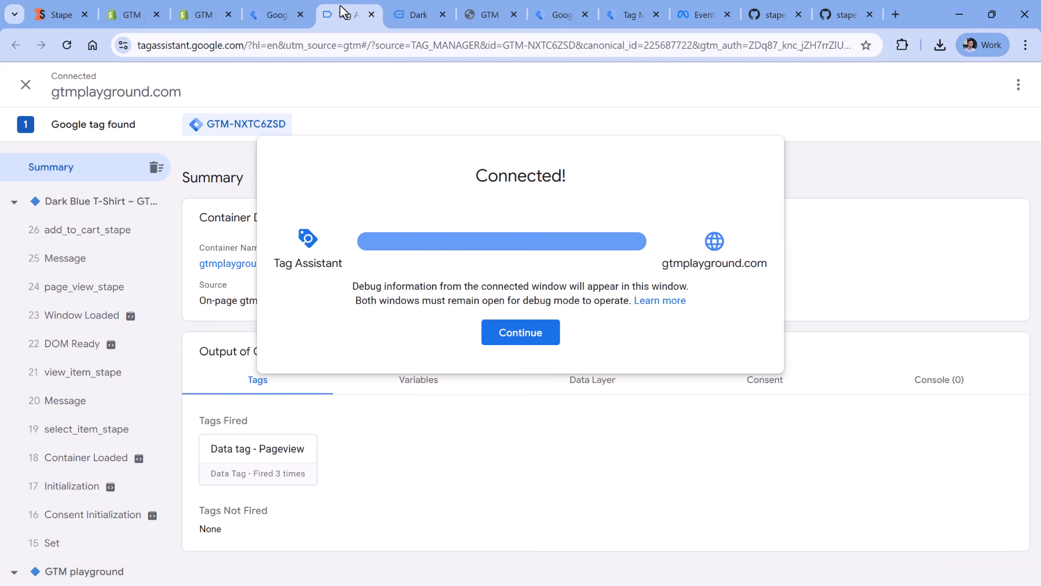
pyautogui.click(535, 332)
pyautogui.click(109, 230)
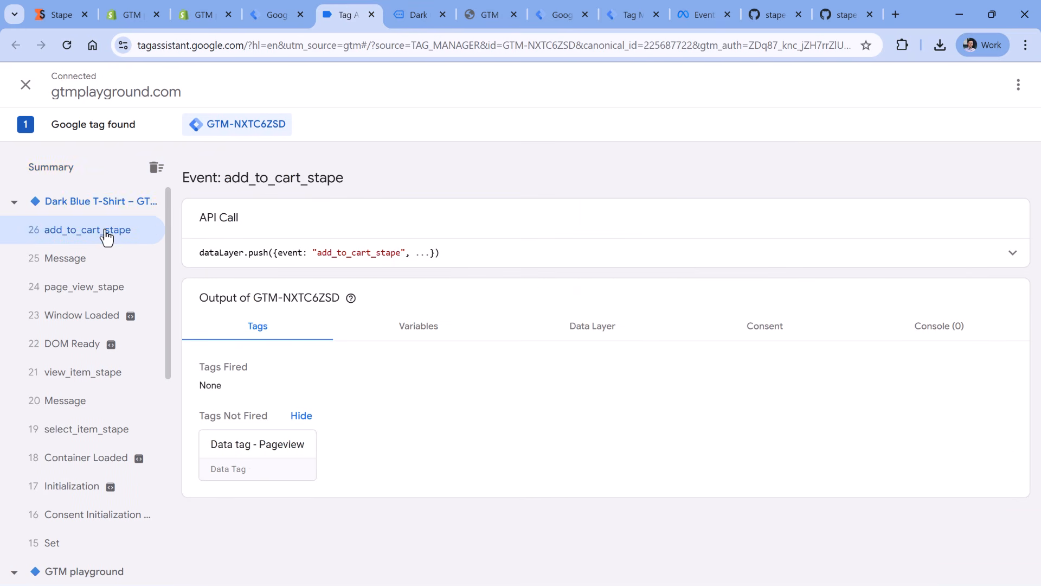
pyautogui.click(505, 248)
pyautogui.scroll(-3, 265, 250)
pyautogui.scroll(1, 264, 250)
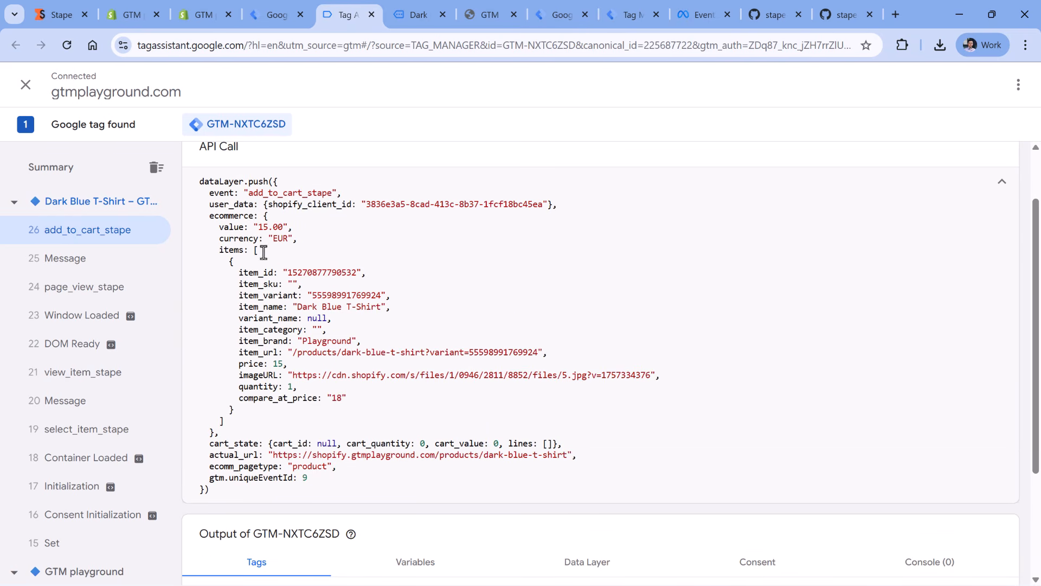
pyautogui.moveTo(208, 205); pyautogui.dragTo(288, 448)
# - Duplicate the "Data tag - Pageview" tag in the web container and name the copy "Data tag - add_to_cart"
pyautogui.click(277, 16)
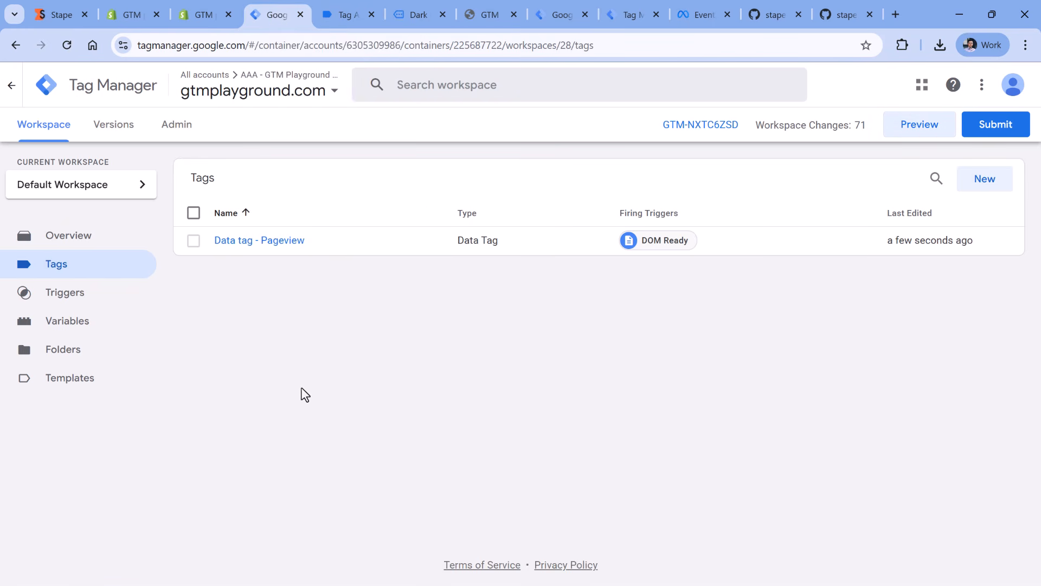
pyautogui.click(258, 242)
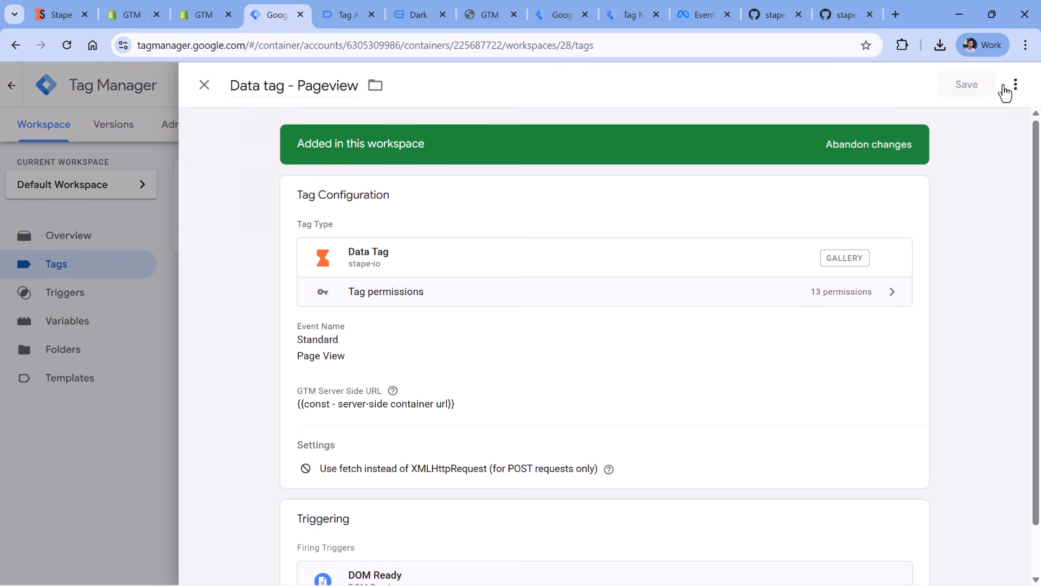
pyautogui.click(1014, 85)
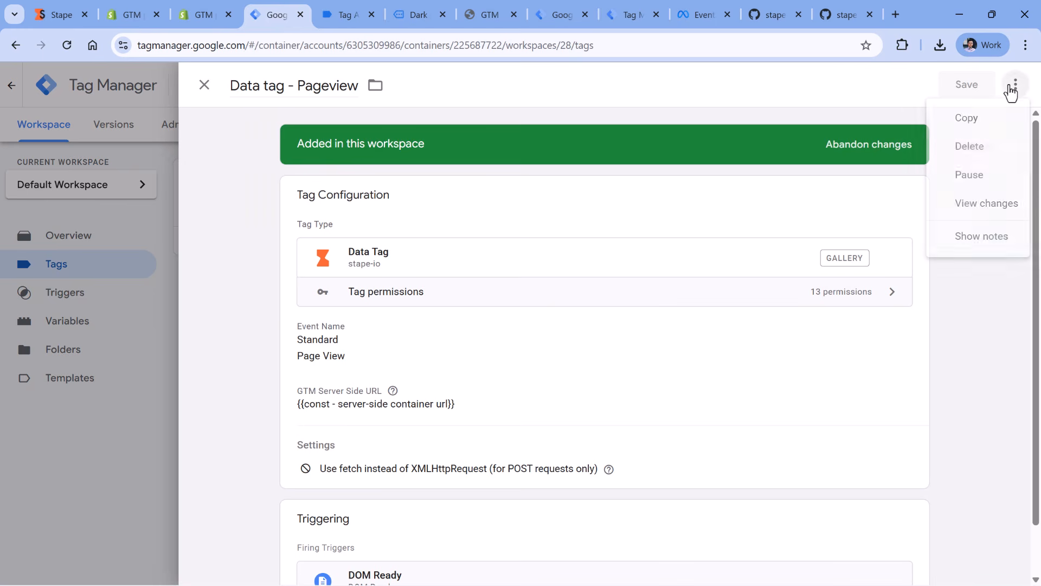
pyautogui.click(984, 120)
pyautogui.moveTo(284, 87); pyautogui.dragTo(233, 89)
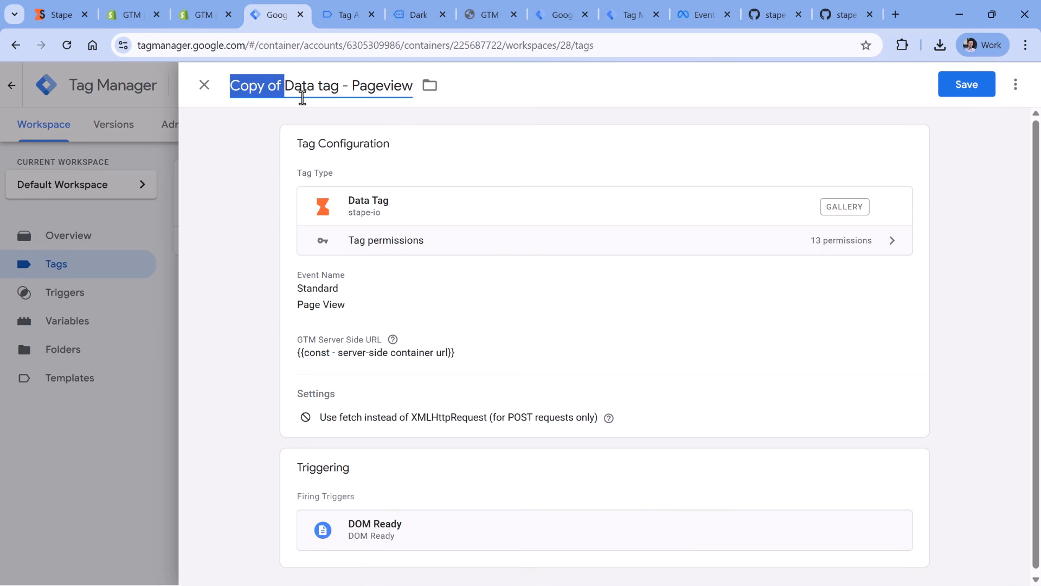
pyautogui.press('BackSpace')
pyautogui.doubleClick(325, 87)
pyautogui.write('add tt')
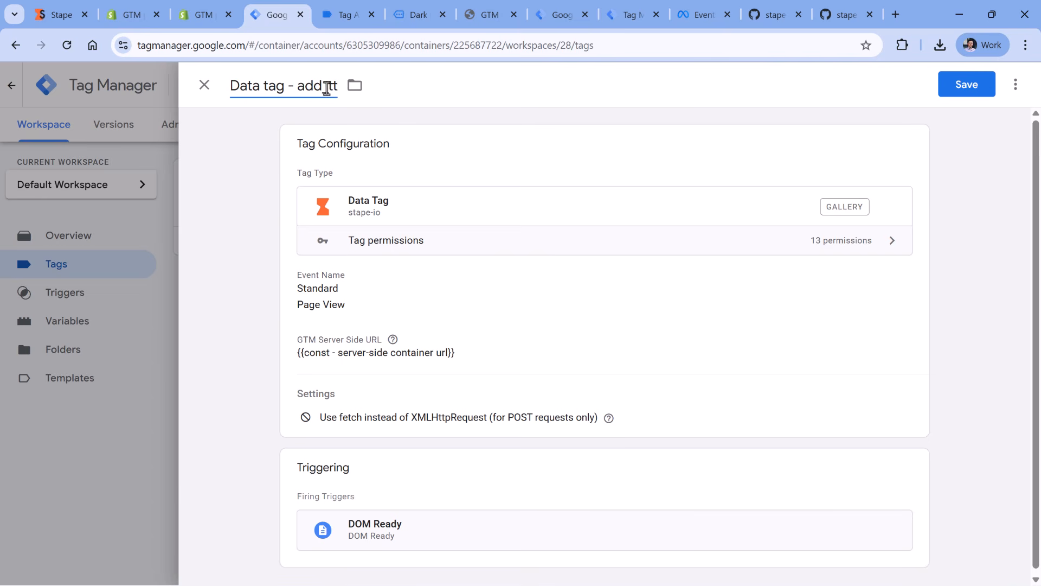
pyautogui.write('o_cart')
# - Set the standard event name of the "Data tag - add_to_cart" tag to Add To Cart
pyautogui.click(463, 289)
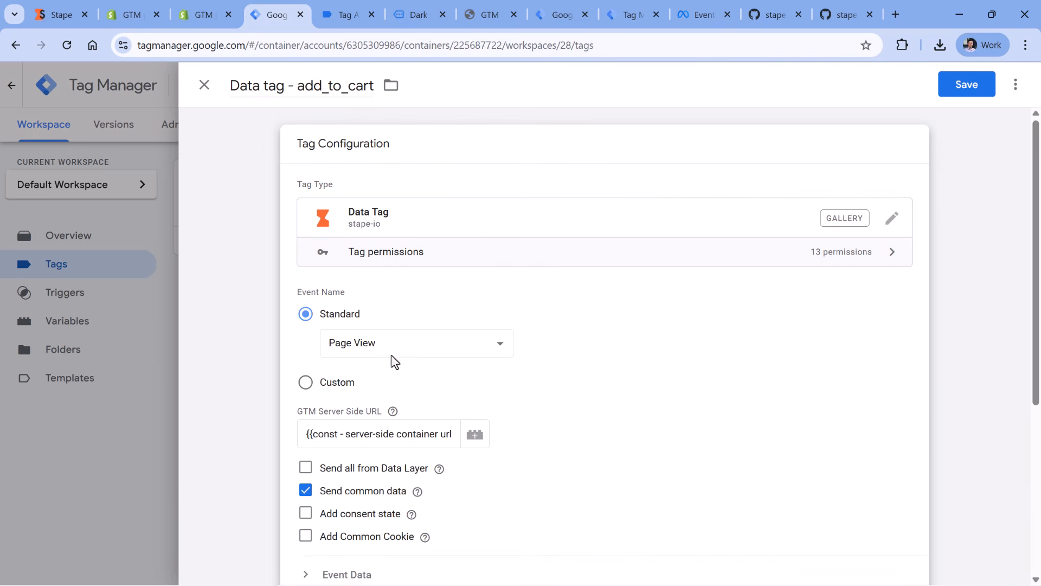
pyautogui.click(392, 355)
pyautogui.scroll(-1, 383, 86)
pyautogui.click(381, 39)
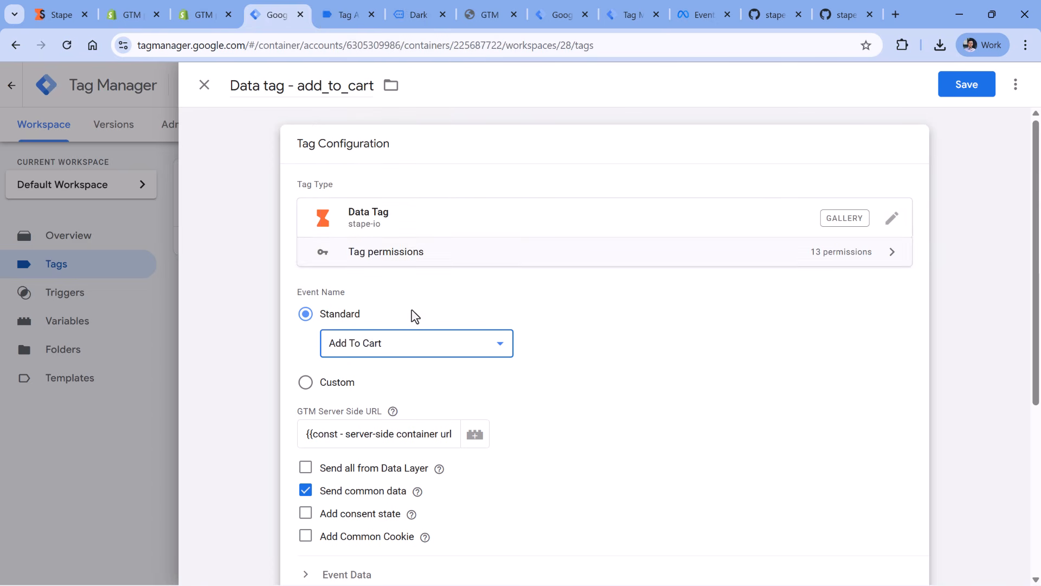
pyautogui.scroll(-1, 415, 317)
pyautogui.moveTo(346, 363); pyautogui.dragTo(421, 362)
pyautogui.click(418, 366)
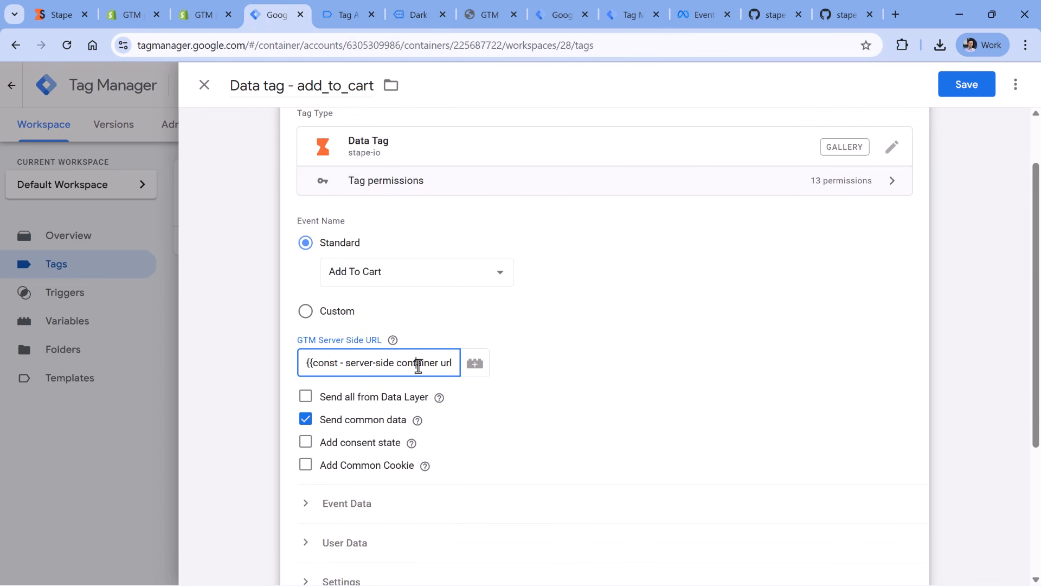
pyautogui.click(435, 324)
# - Add two event data rows to the tag, named "currency" and "value", checking the names against the previewed add_to_cart_stape push
pyautogui.scroll(-1, 435, 324)
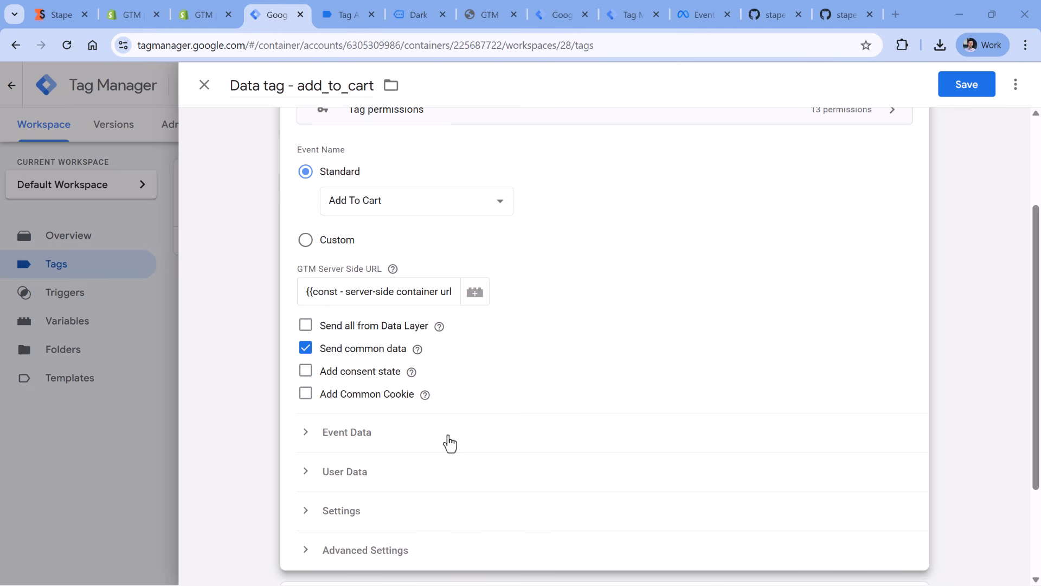
pyautogui.click(341, 432)
pyautogui.moveTo(425, 394)
pyautogui.scroll(-2, 512, 291)
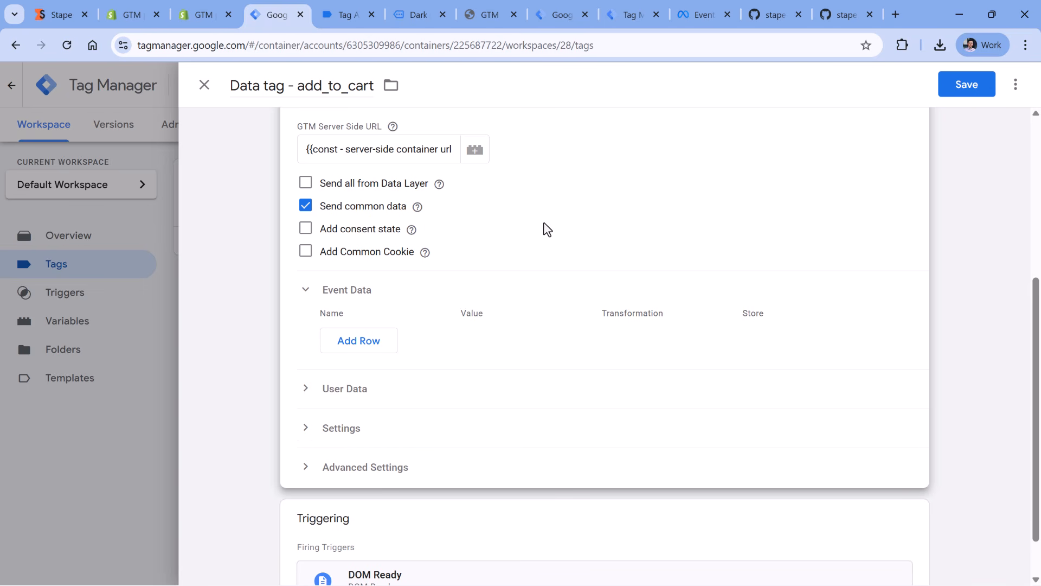
pyautogui.click(368, 345)
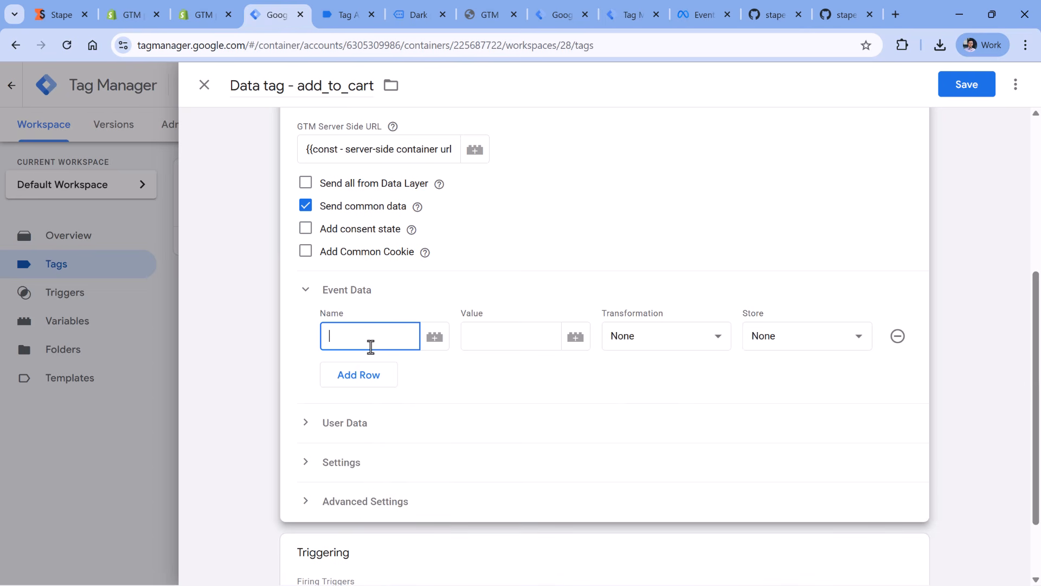
pyautogui.write('currency')
pyautogui.click(328, 11)
pyautogui.click(311, 242)
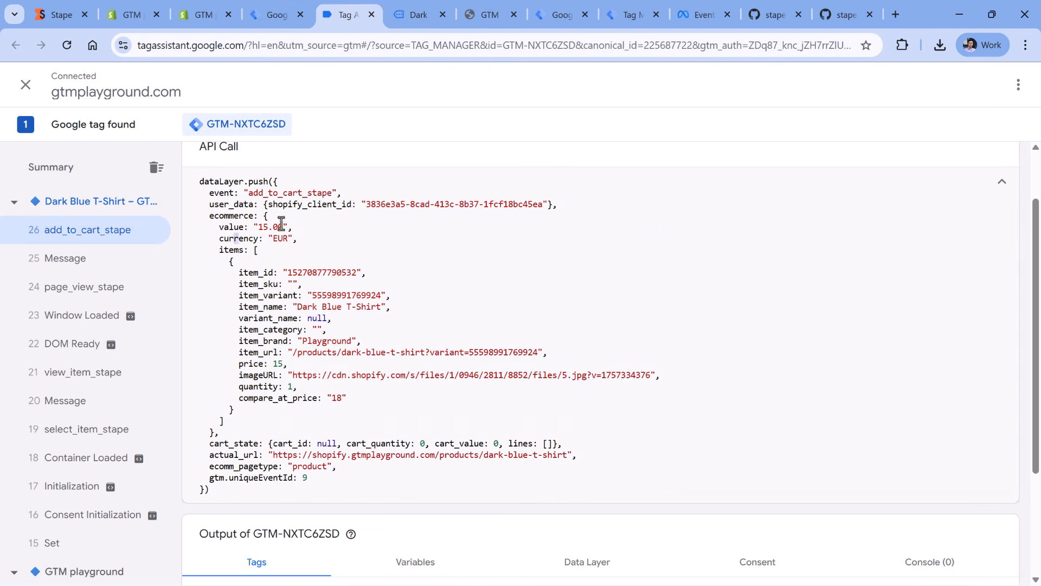
pyautogui.hotkey('ctrl', 'shift', 'Tab')
pyautogui.click(358, 374)
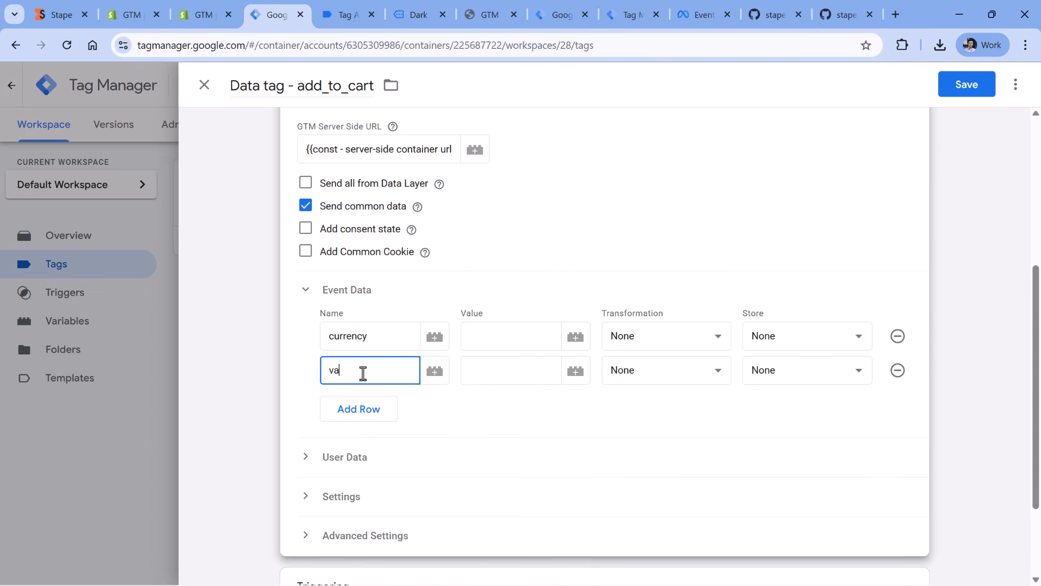
# - Add two more event data rows, named "meta_content_ids" and "meta_contents"
pyautogui.click(359, 409)
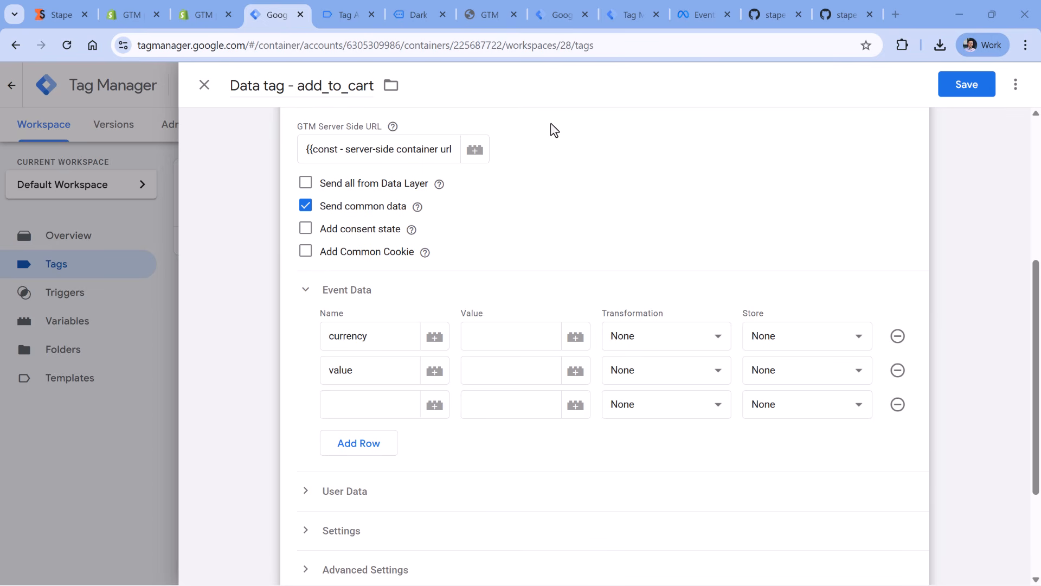
pyautogui.click(372, 401)
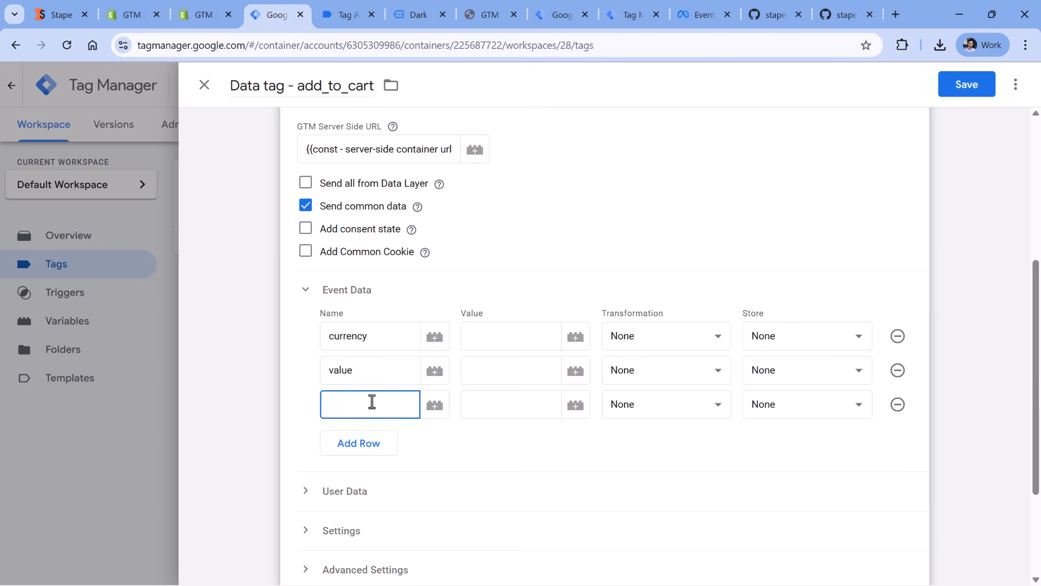
pyautogui.write('meta_content_ids')
pyautogui.click(340, 426)
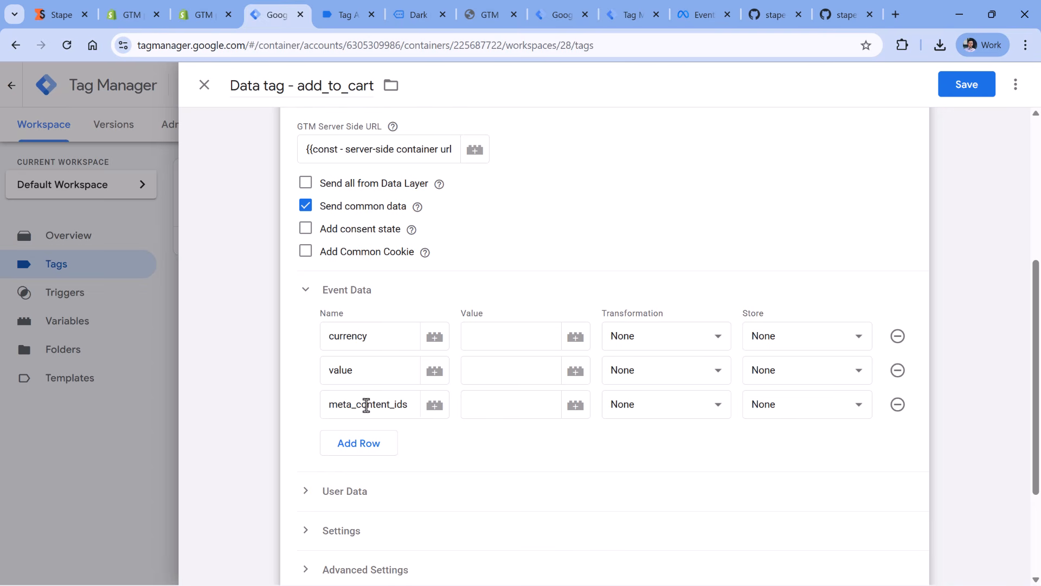
pyautogui.click(361, 442)
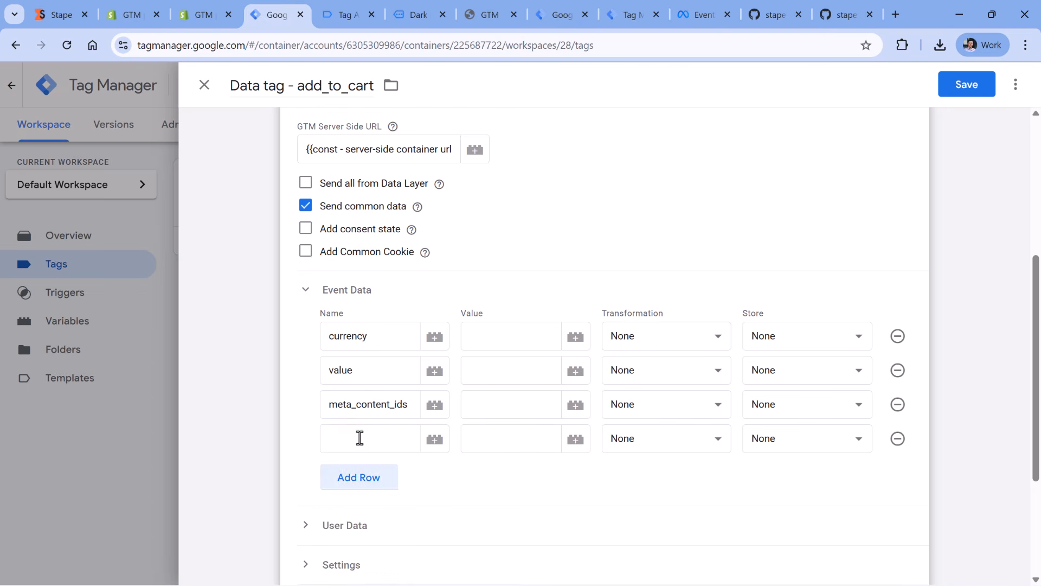
pyautogui.click(365, 439)
pyautogui.write('meta_conte')
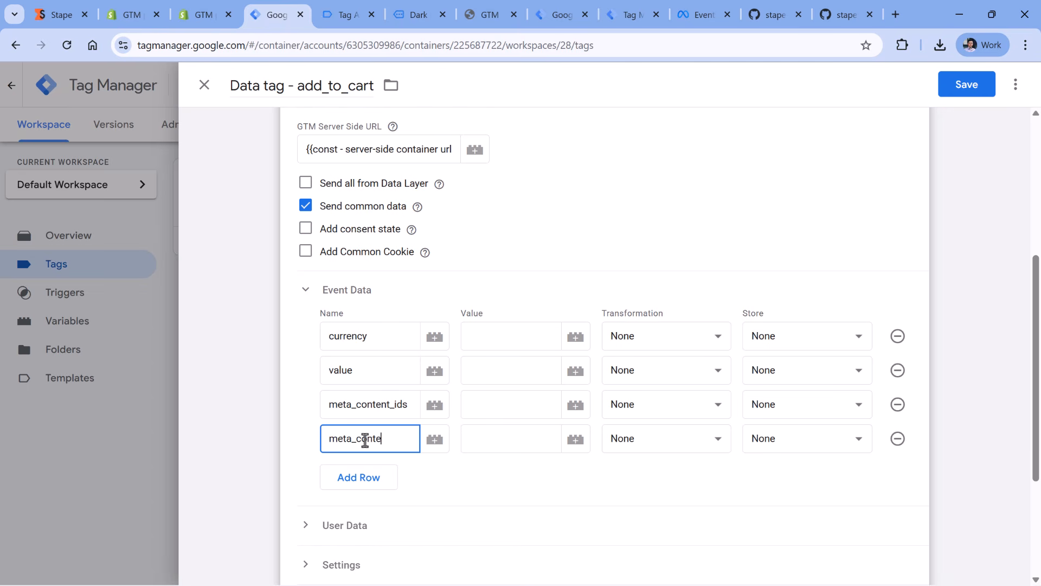
pyautogui.write('nts')
# - Look up the currency key in the previewed push and create a Data Layer Variable for the currency row that reads ecommerce.currency
pyautogui.click(513, 337)
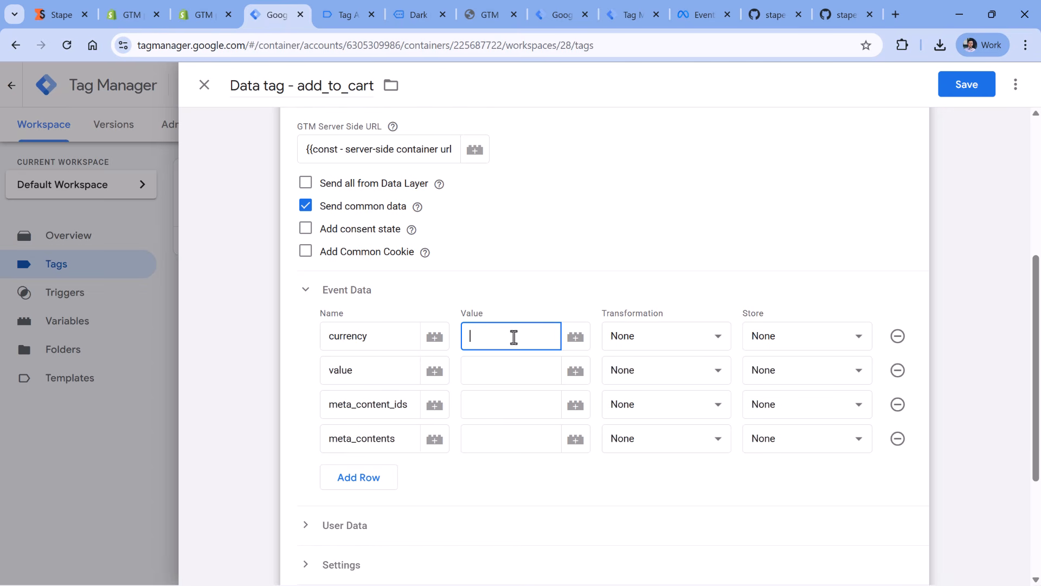
pyautogui.click(326, 15)
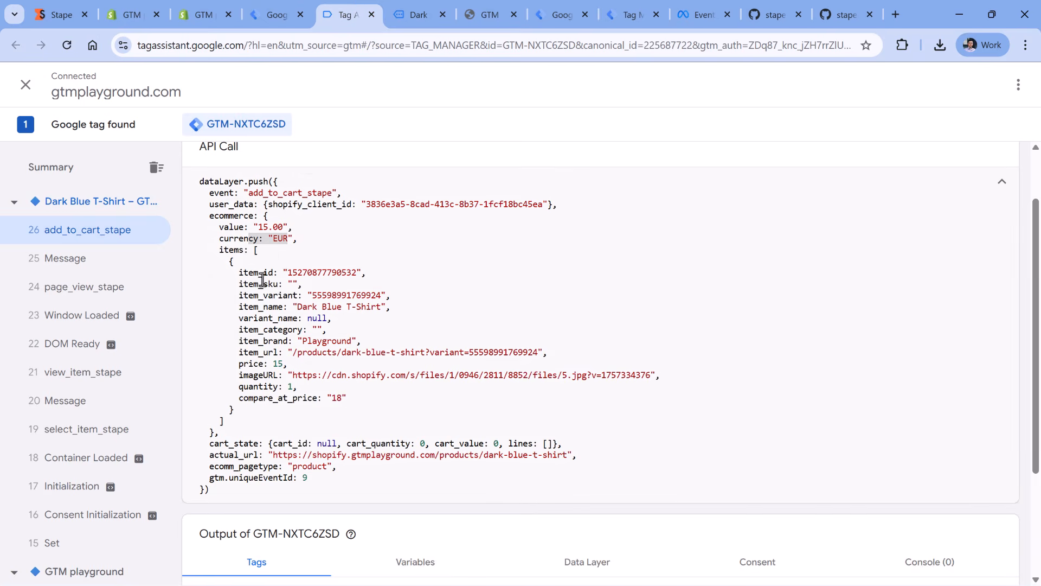
pyautogui.moveTo(218, 237); pyautogui.dragTo(253, 245)
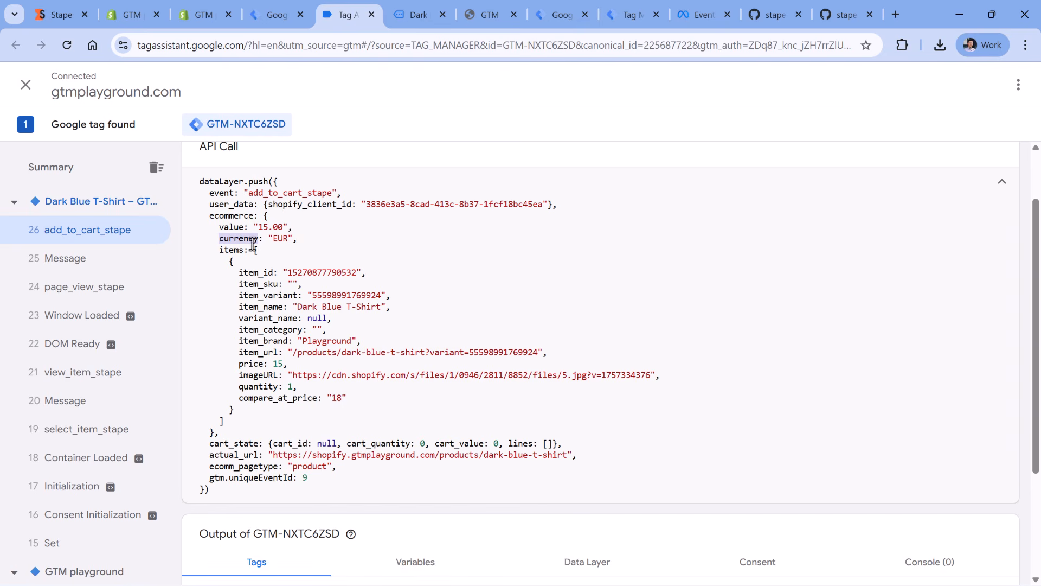
pyautogui.doubleClick(232, 215)
pyautogui.doubleClick(238, 239)
pyautogui.click(282, 17)
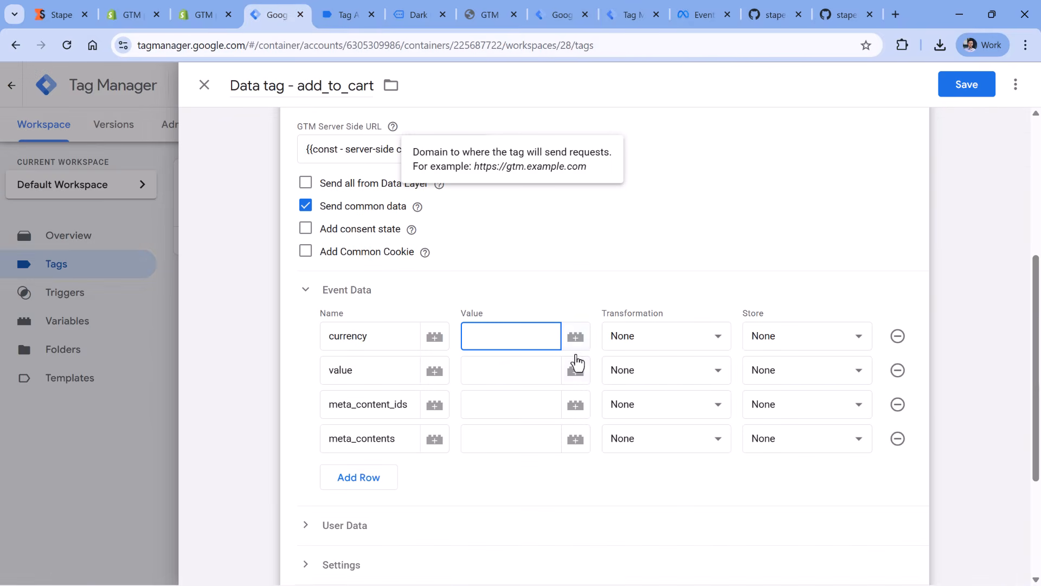
pyautogui.click(576, 338)
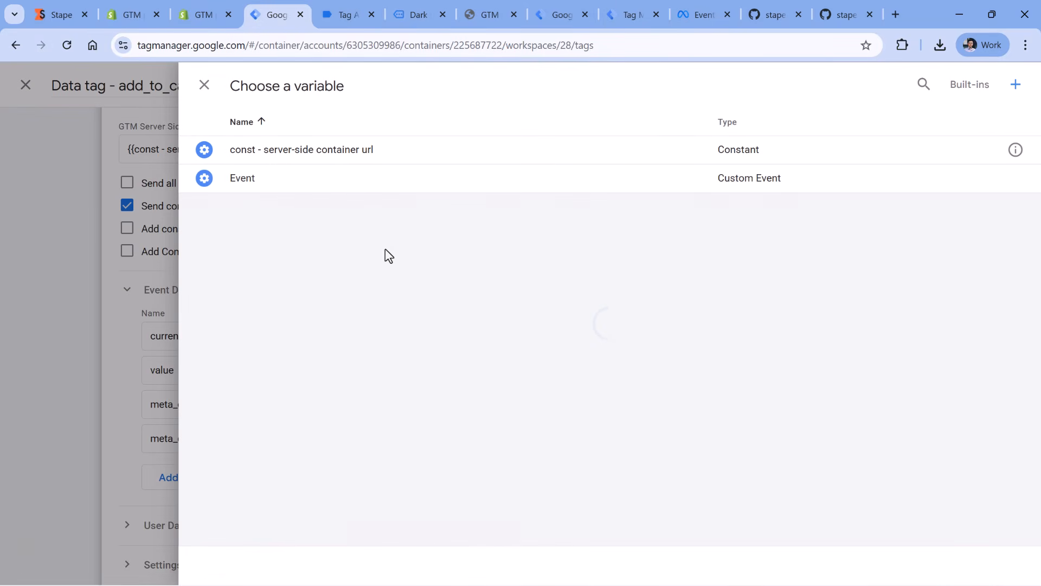
pyautogui.click(1016, 87)
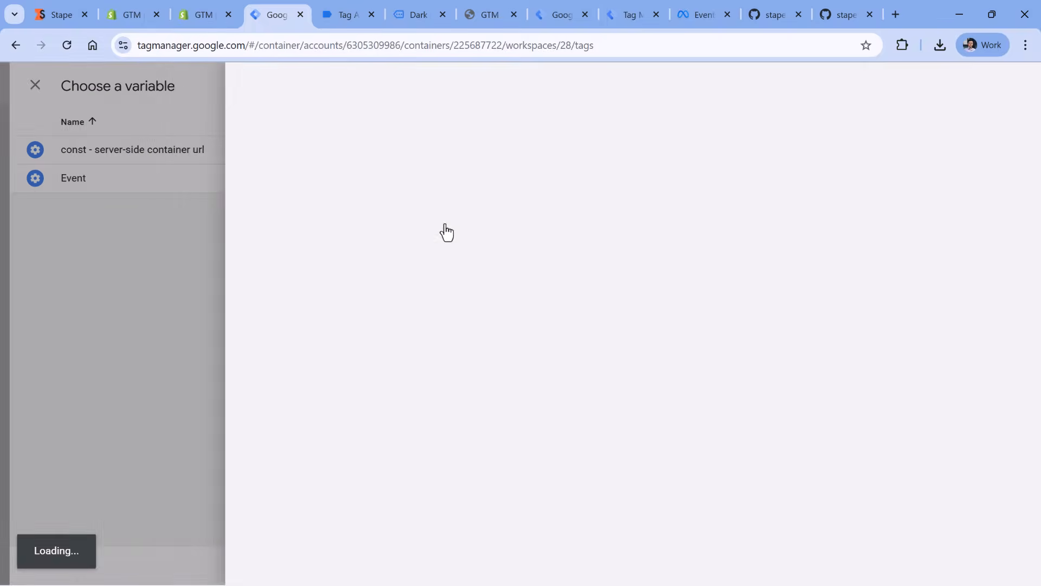
pyautogui.click(485, 190)
pyautogui.scroll(-2, 778, 218)
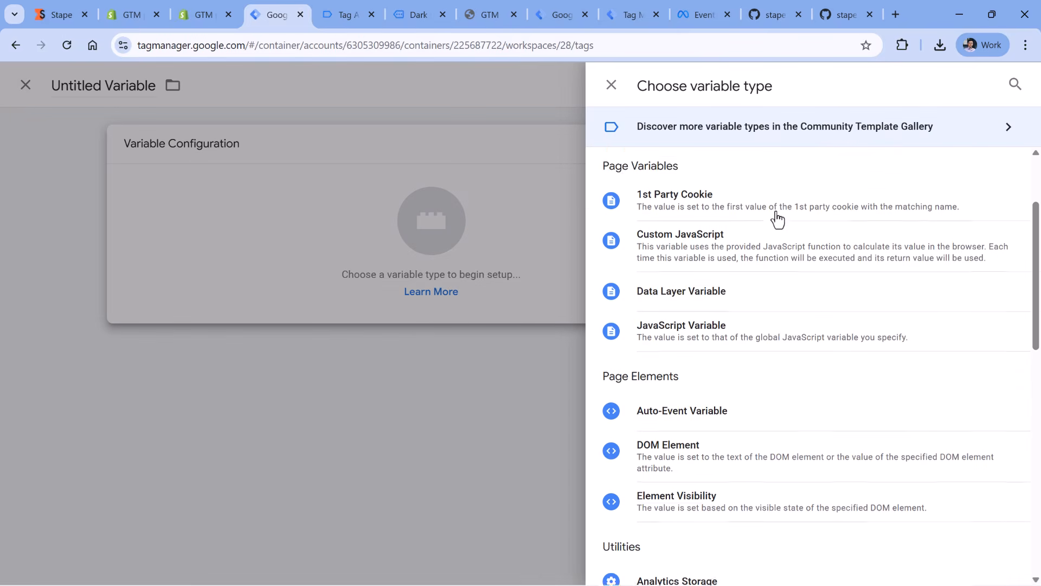
pyautogui.click(698, 286)
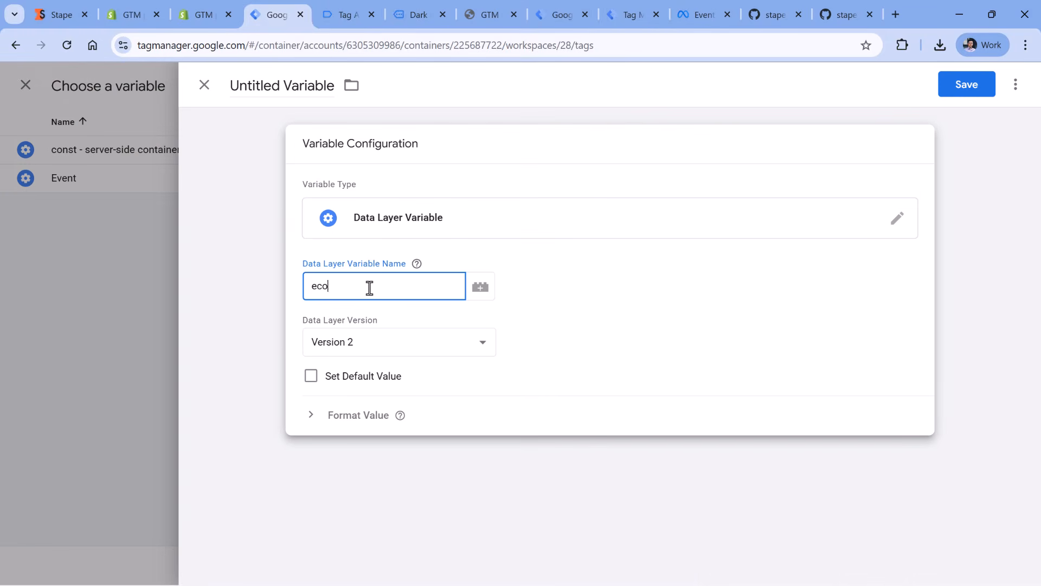
pyautogui.write('ecommerce.currency')
# - Name the variable "dlv - ecommerce.currency" and save it as the currency row's value
pyautogui.click(263, 87)
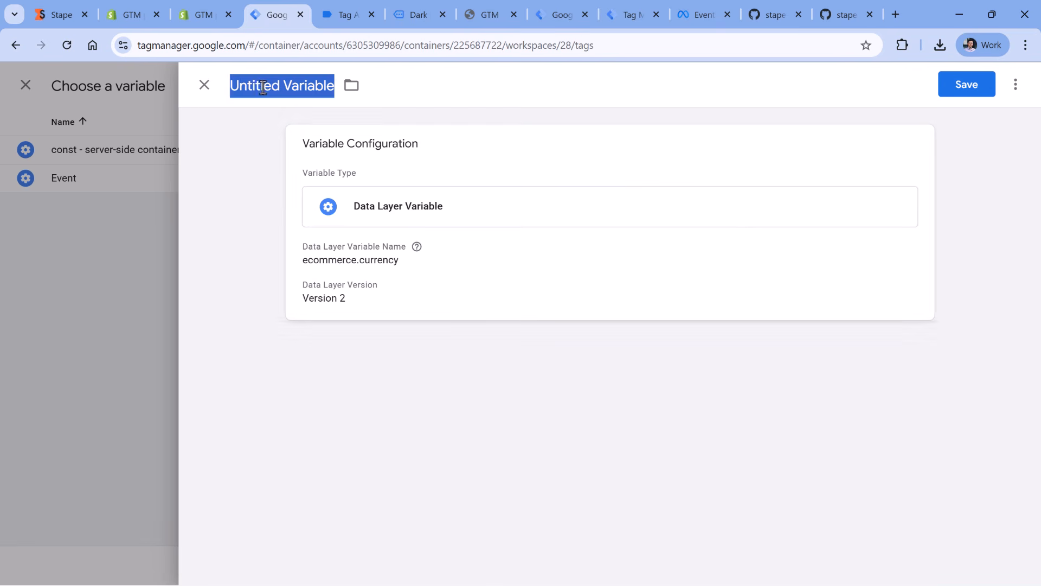
pyautogui.write('dlv -')
pyautogui.write('ecommerce.currency')
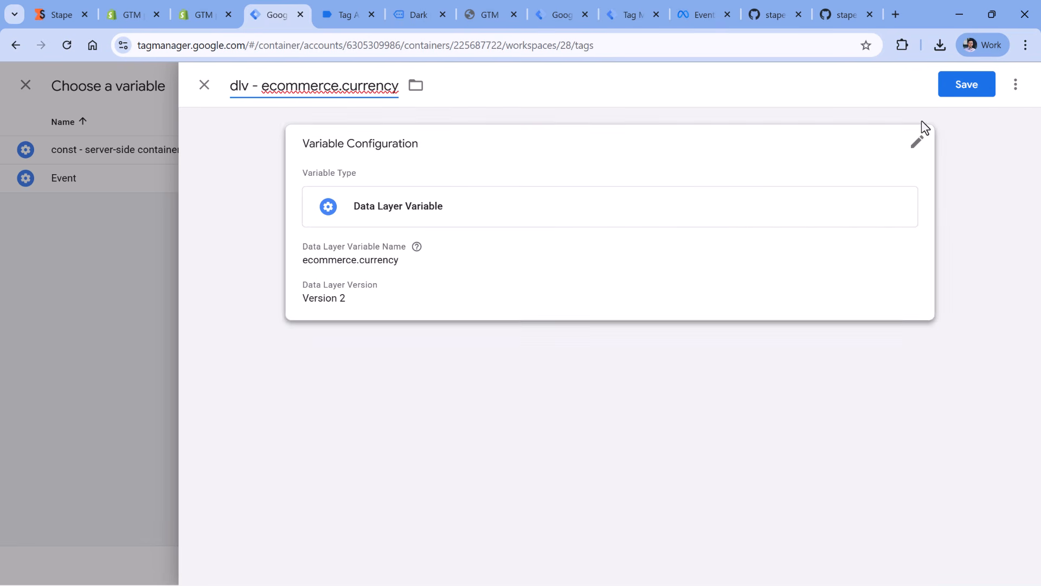
pyautogui.click(957, 90)
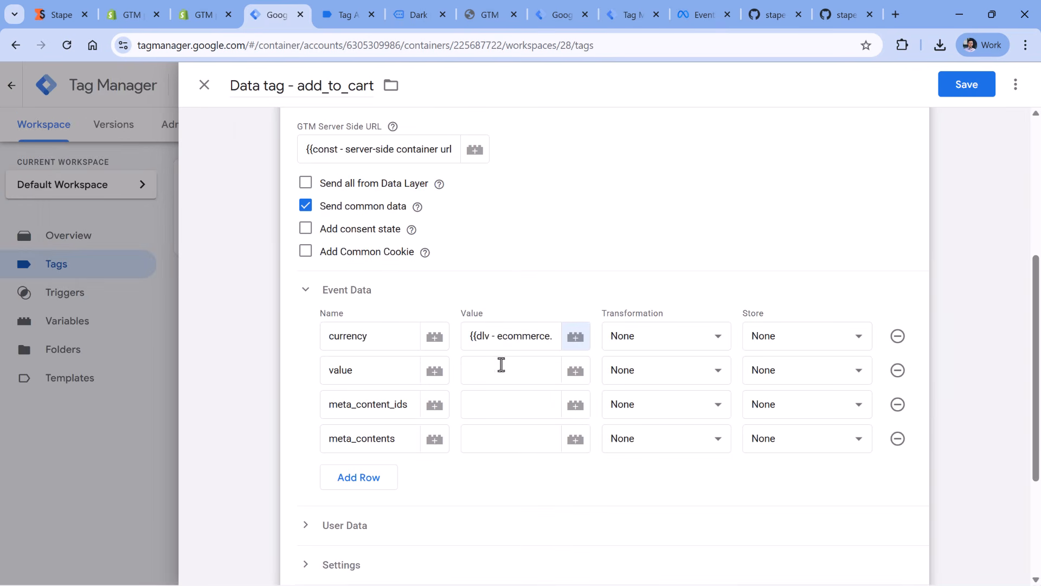
# - Look up the value key in the previewed push and create a Data Layer Variable for the value row that reads ecommerce.value
pyautogui.click(526, 373)
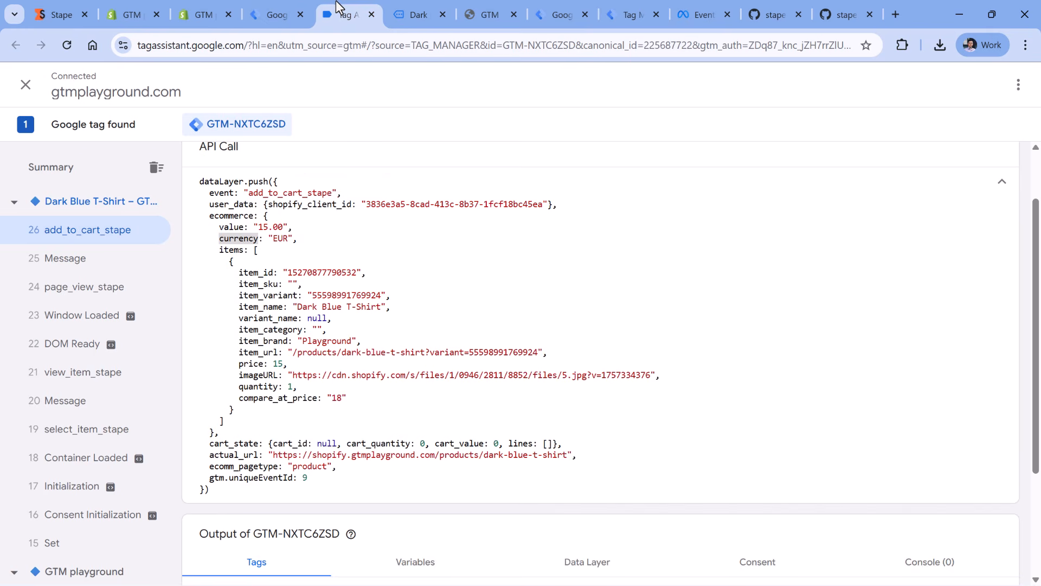
pyautogui.click(345, 12)
pyautogui.doubleClick(226, 218)
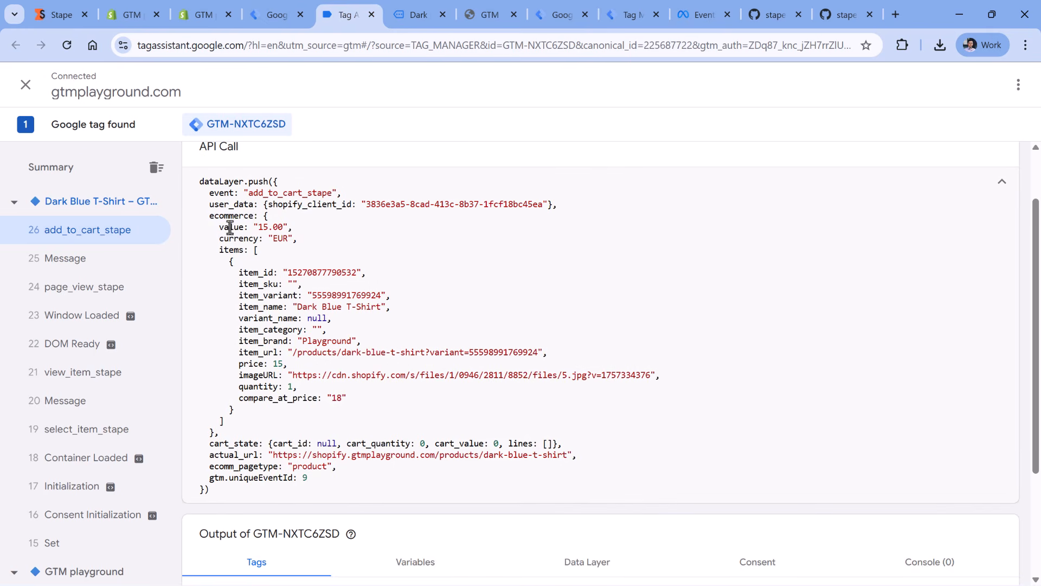
pyautogui.doubleClick(230, 226)
pyautogui.click(279, 15)
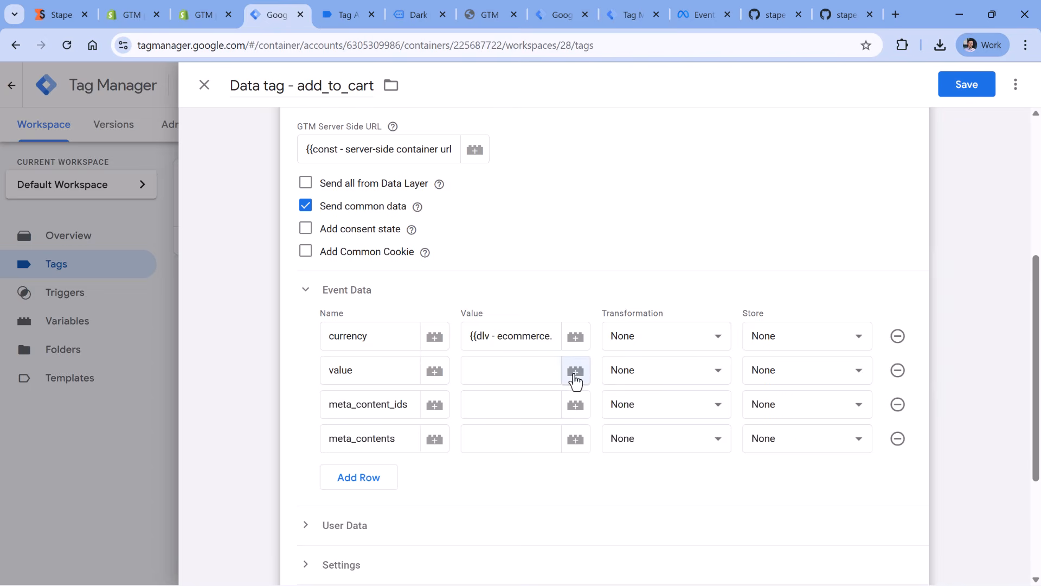
pyautogui.click(576, 371)
pyautogui.click(1012, 84)
pyautogui.click(437, 226)
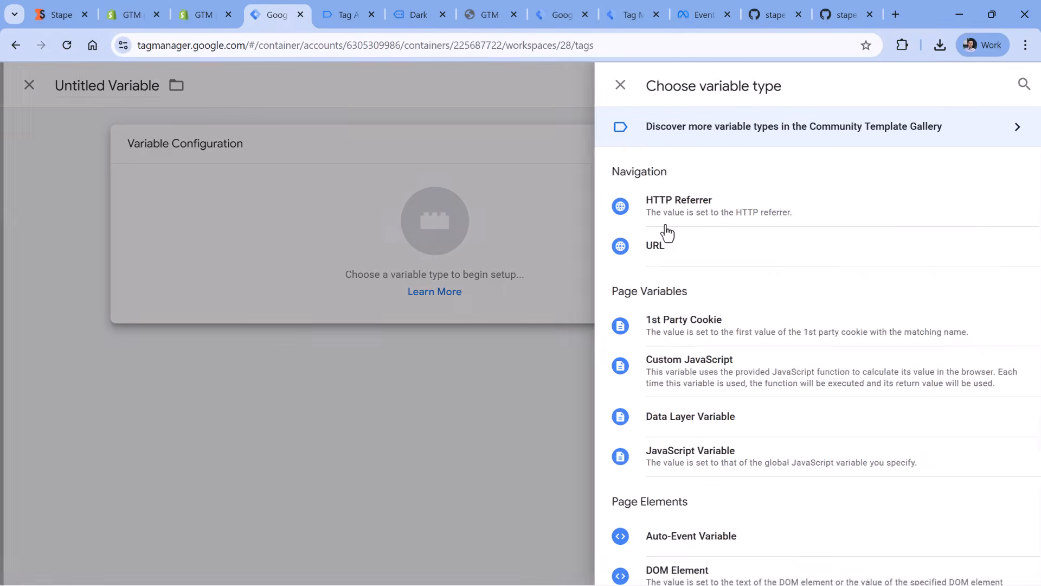
pyautogui.scroll(-3, 669, 255)
pyautogui.click(670, 291)
pyautogui.click(344, 288)
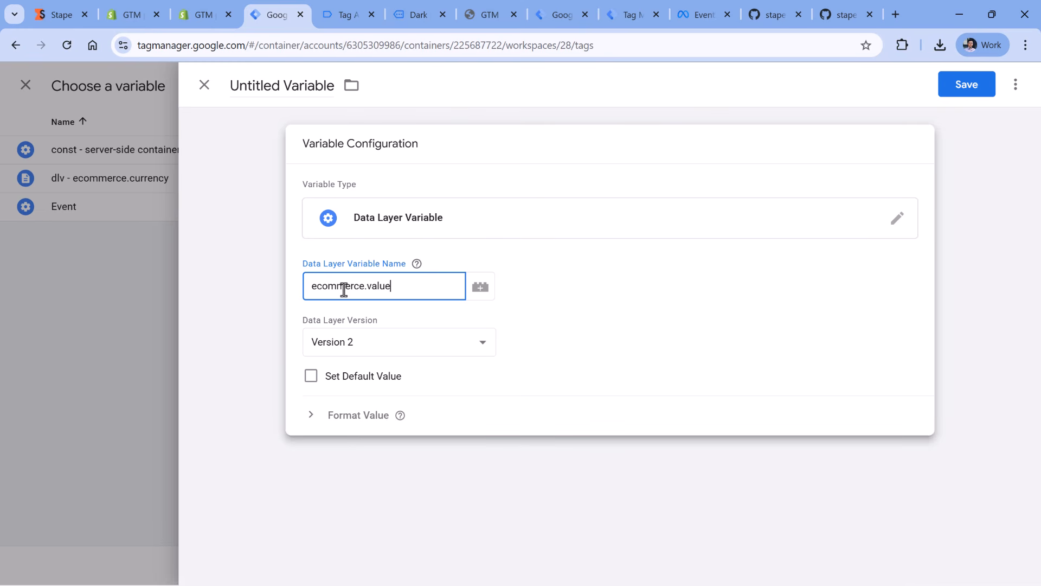
# - Name the variable "dlv - ecommerce.value" and save it as the value row's value
pyautogui.click(281, 85)
pyautogui.write('dlv -')
pyautogui.write('ecommerce.value')
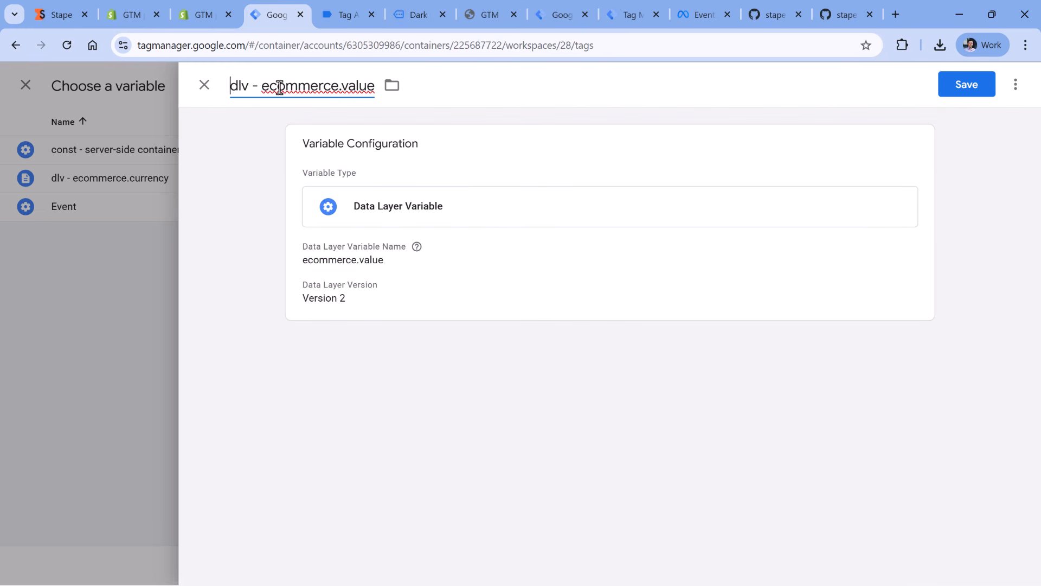
pyautogui.click(969, 90)
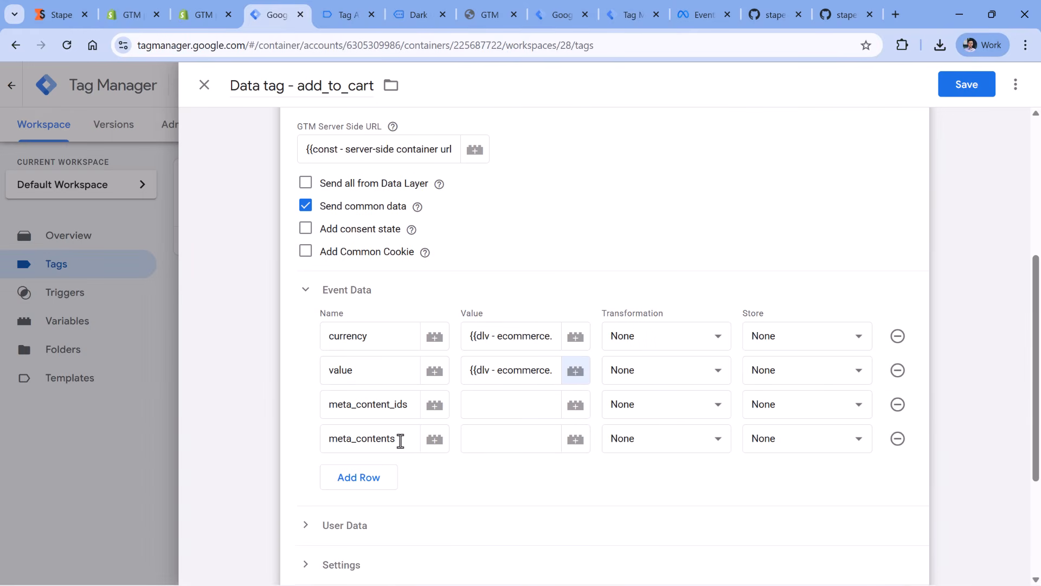
# - Examine the items array in the add_to_cart_stape push and bring up Stape's universal-conversions-variable repository on GitHub
pyautogui.moveTo(400, 441); pyautogui.dragTo(358, 440)
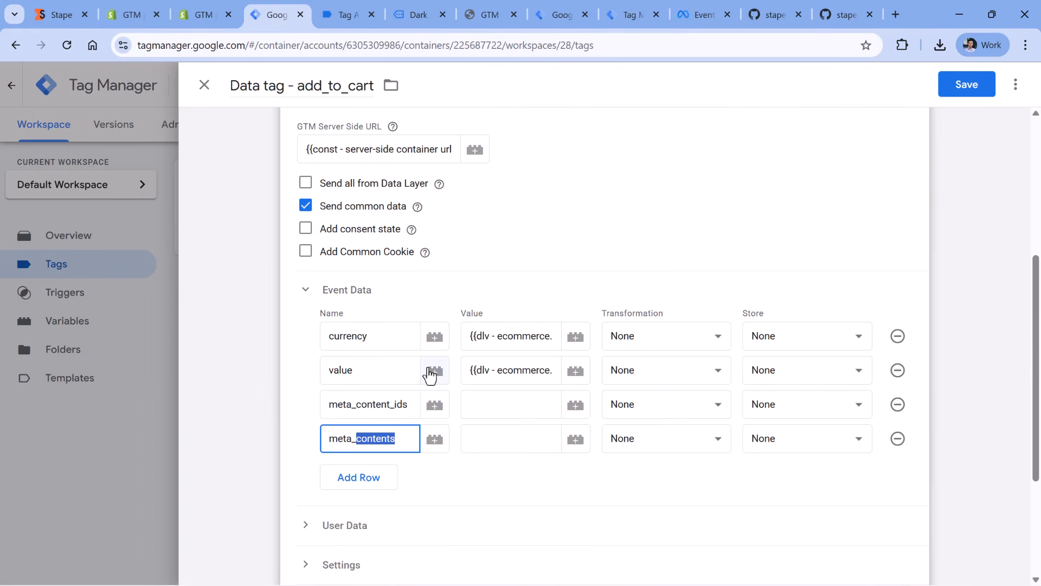
pyautogui.click(348, 17)
pyautogui.moveTo(220, 251); pyautogui.dragTo(243, 408)
pyautogui.click(240, 268)
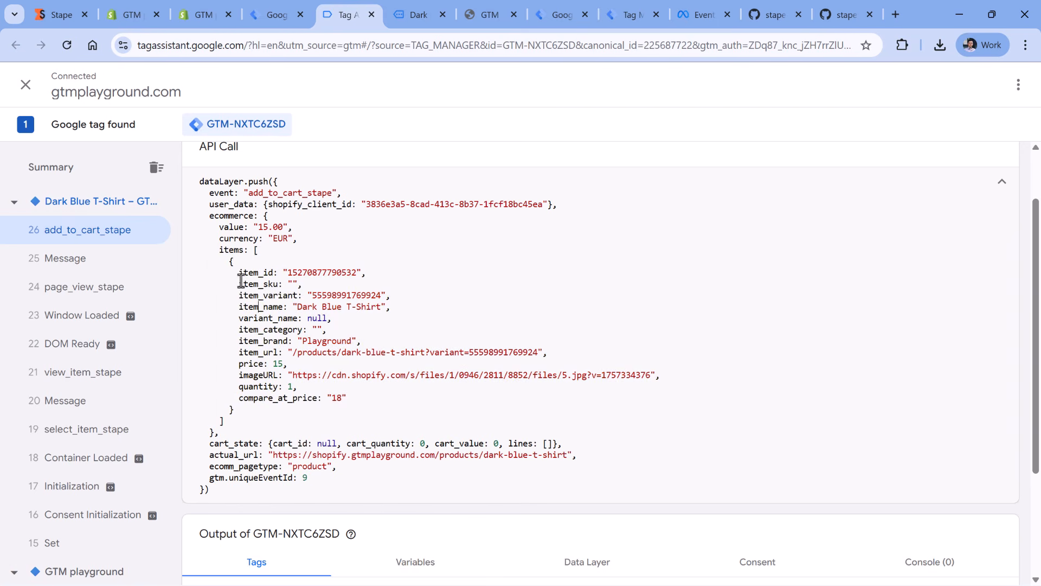
pyautogui.moveTo(226, 263); pyautogui.dragTo(233, 408)
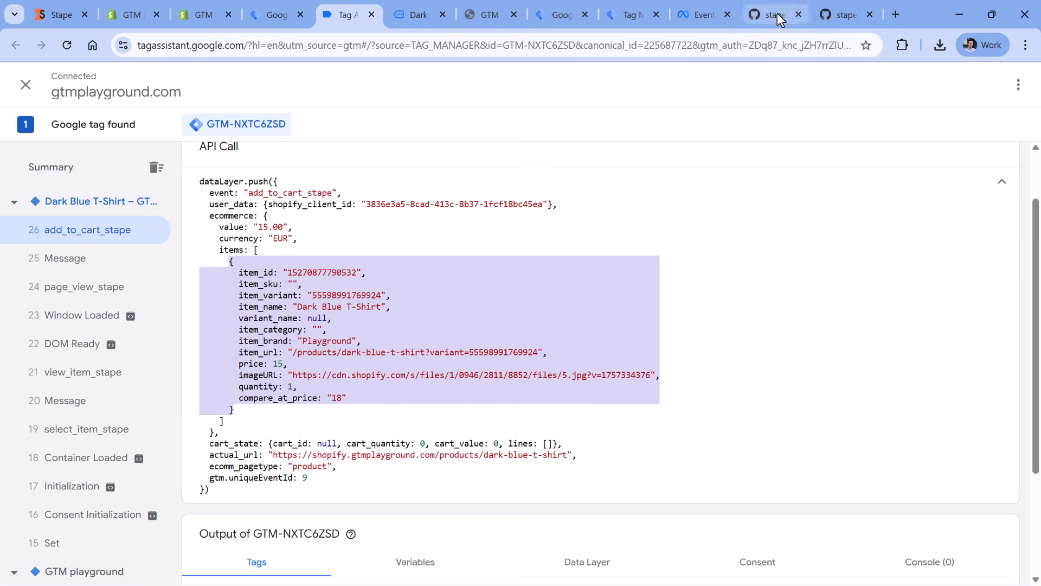
pyautogui.click(774, 15)
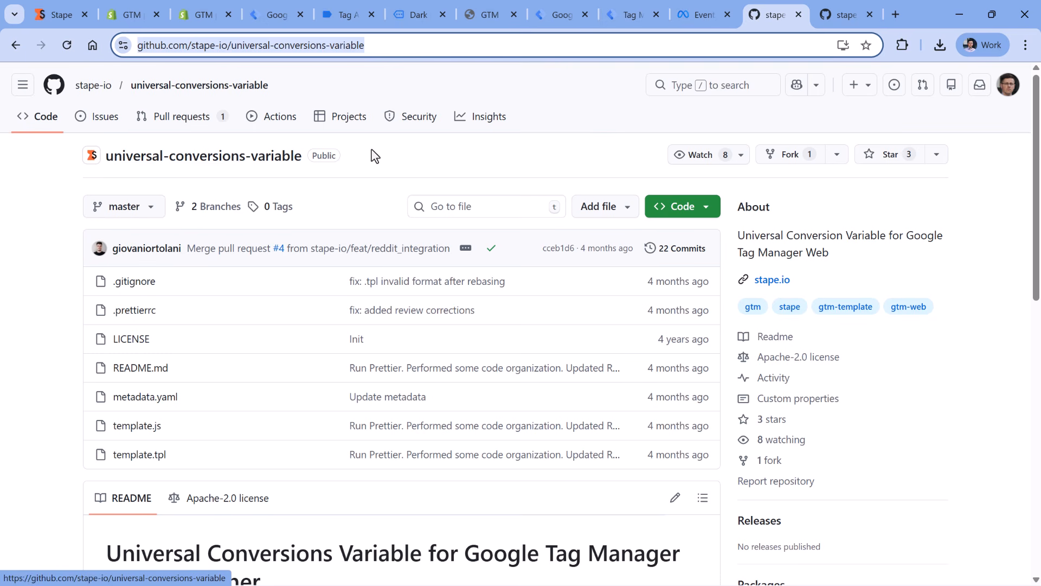
# - Download the template.tpl file from the universal-conversions-variable repository
pyautogui.scroll(-1, 372, 156)
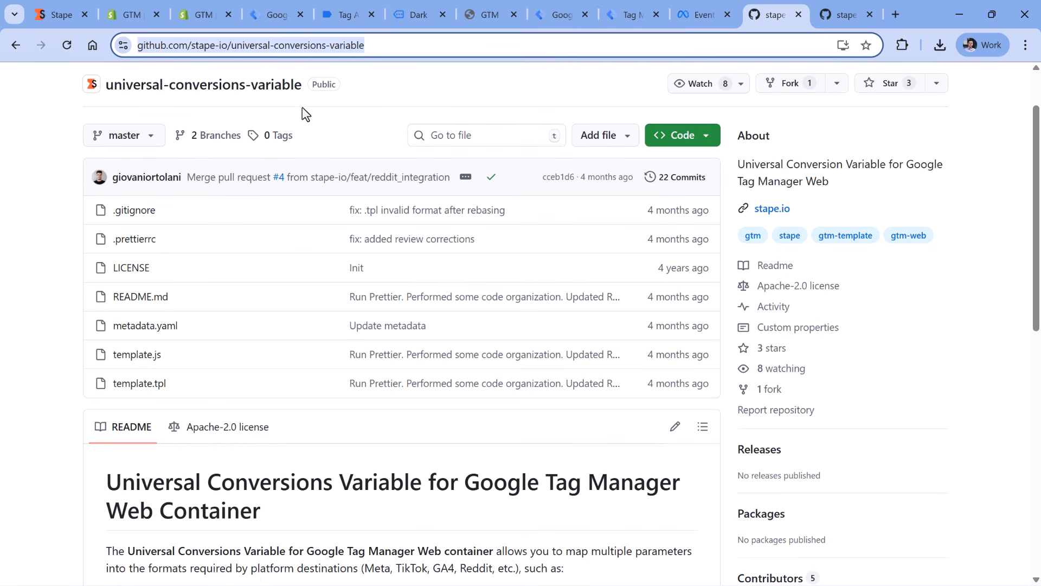
pyautogui.click(140, 387)
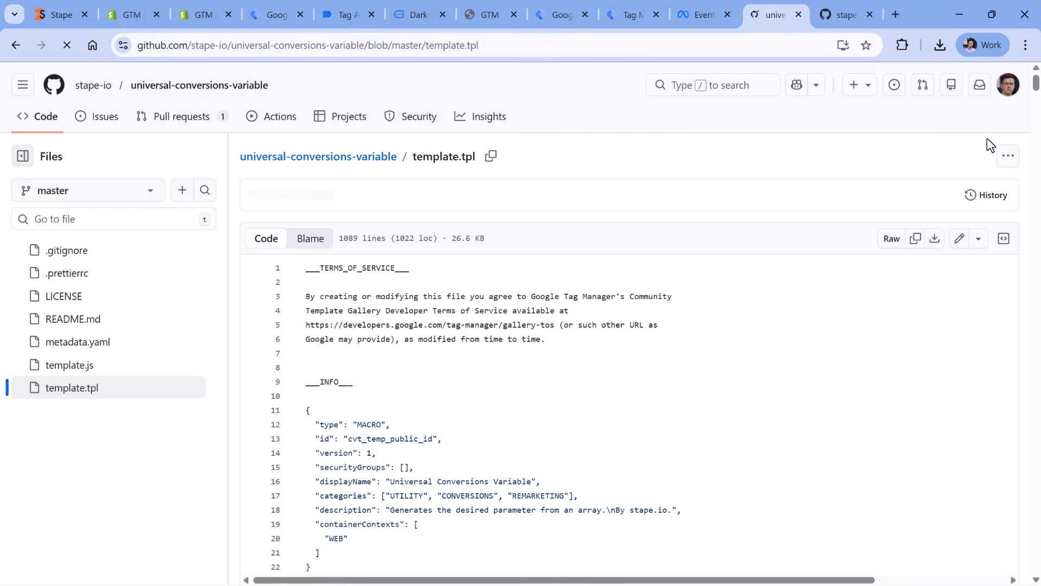
pyautogui.click(1008, 157)
pyautogui.click(885, 217)
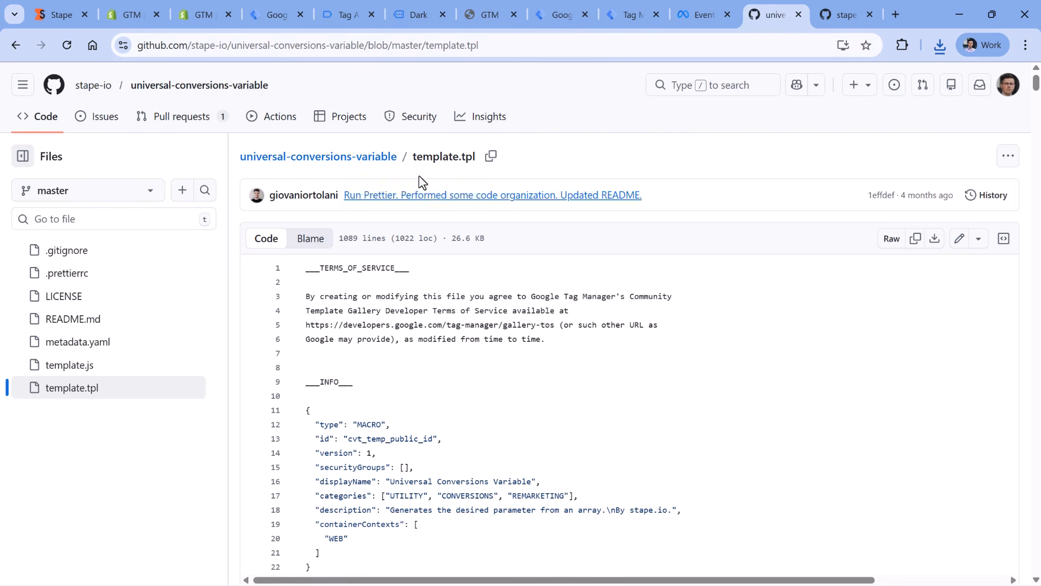
# - Switch back to Google Tag Manager and save the Data tag - add_to_cart tag
pyautogui.click(269, 10)
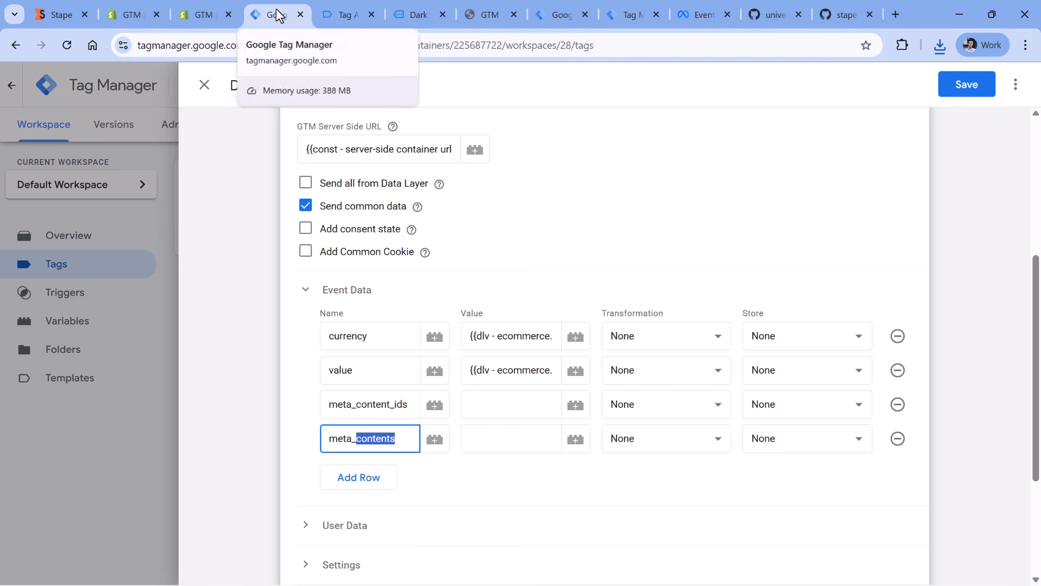
pyautogui.click(661, 172)
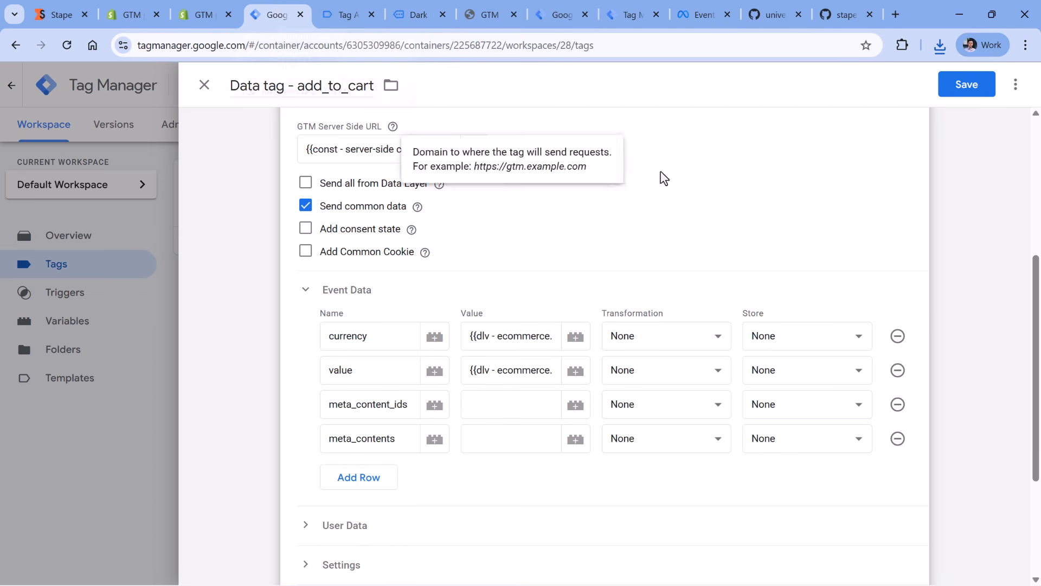
pyautogui.click(968, 87)
# - Create a new variable template by importing template (3).tpl from Downloads, and save it
pyautogui.click(77, 381)
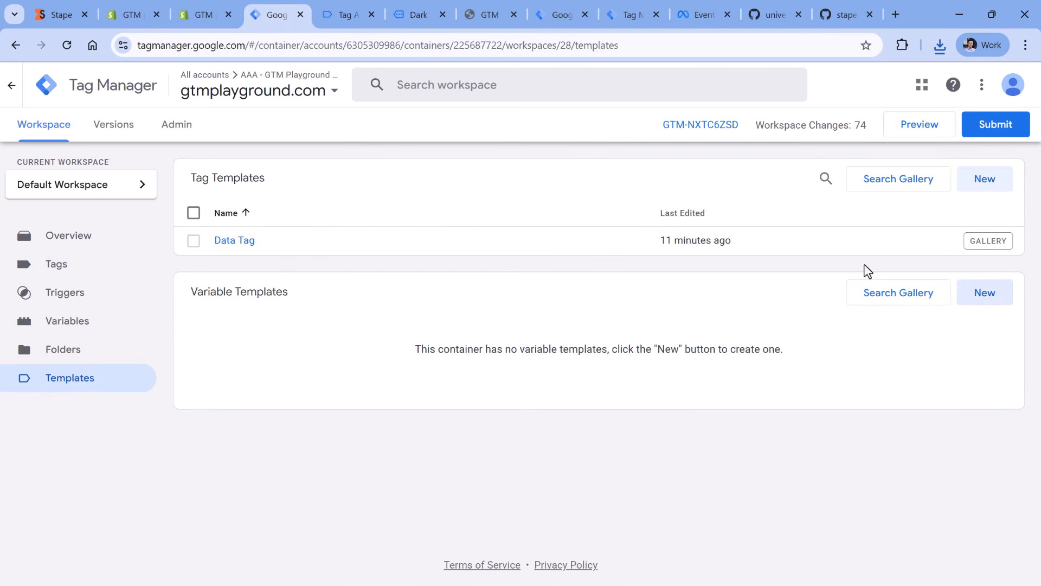
pyautogui.click(988, 300)
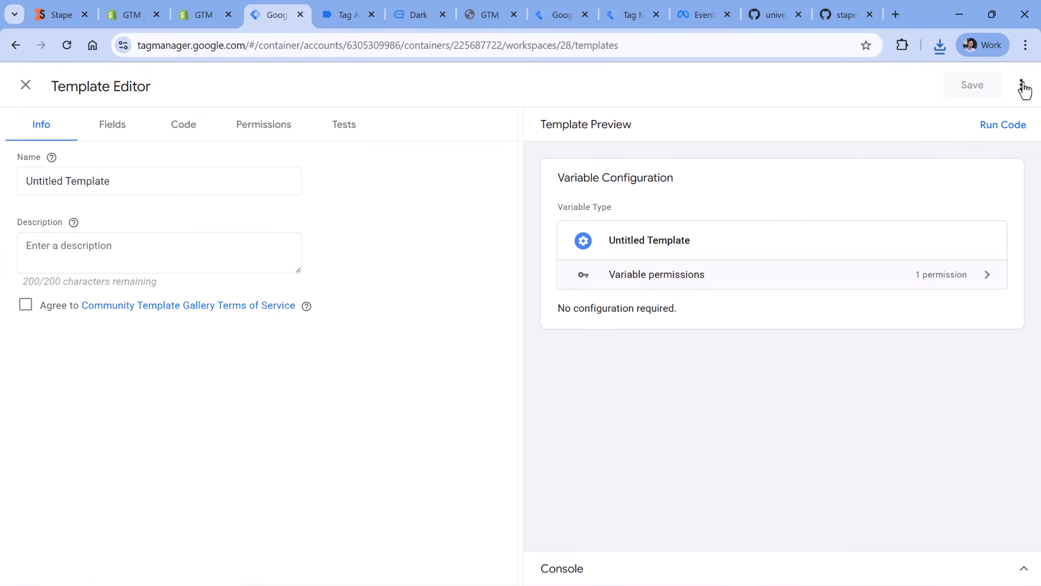
pyautogui.click(1023, 87)
pyautogui.click(923, 119)
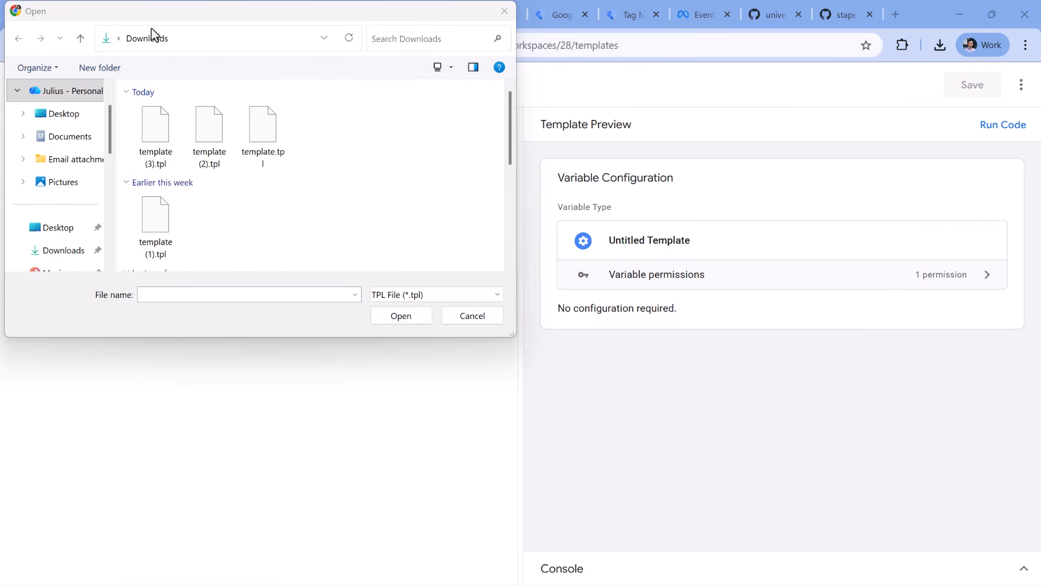
pyautogui.click(156, 157)
pyautogui.click(402, 316)
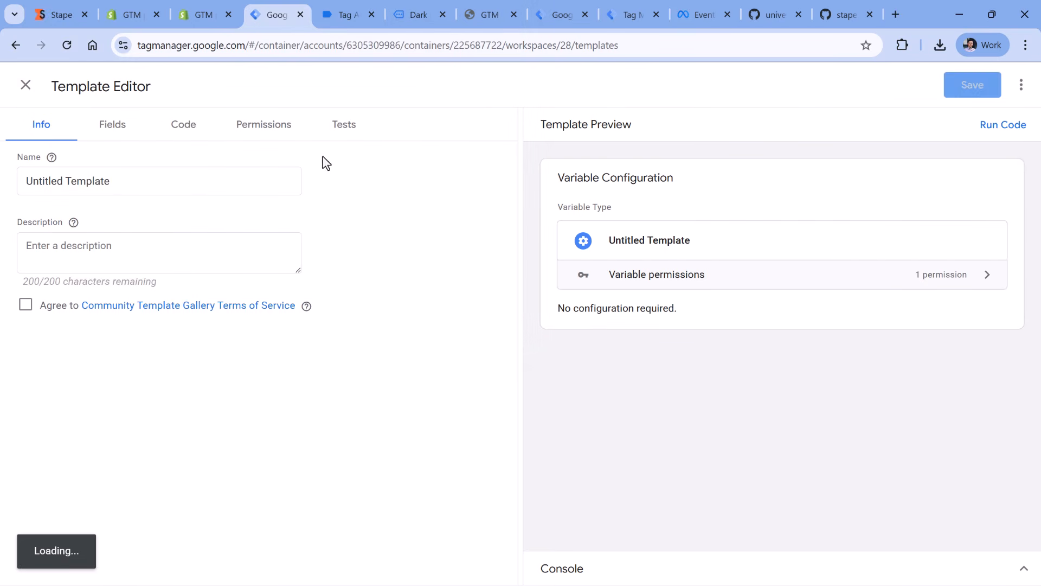
pyautogui.click(964, 87)
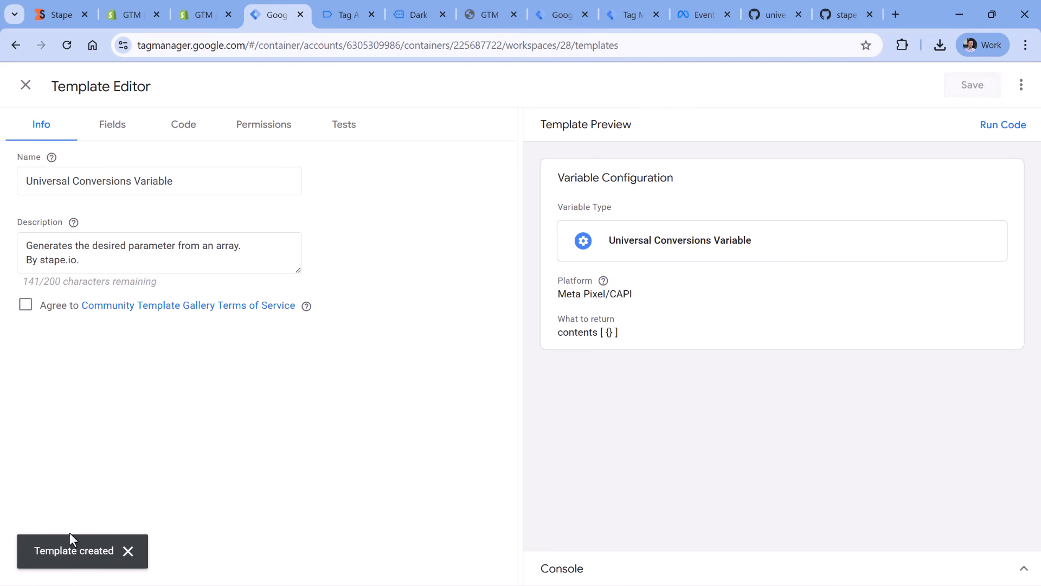
pyautogui.click(25, 86)
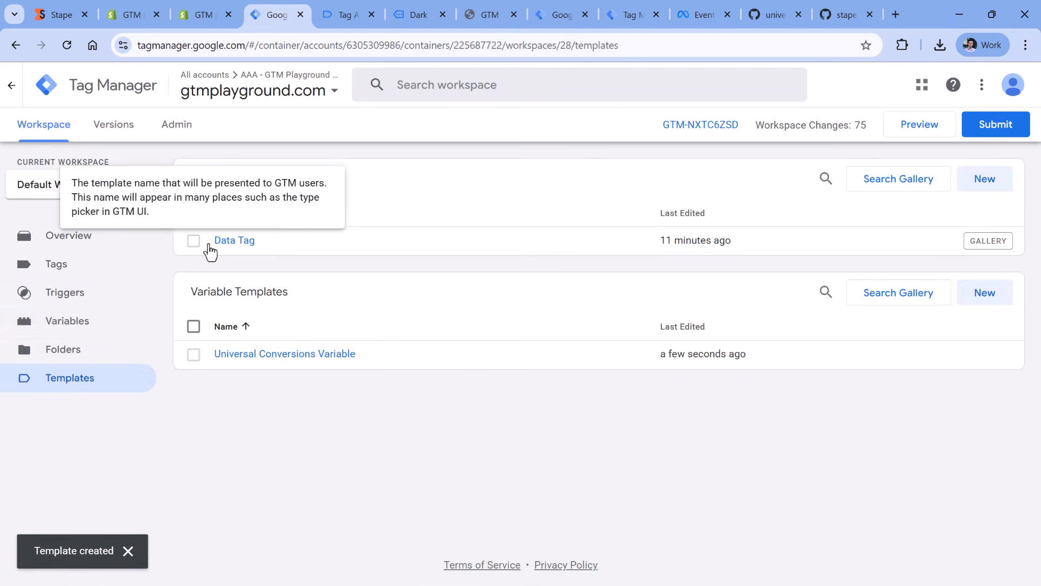
# - Create a user-defined variable of type Universal Conversions Variable for Meta Pixel/CAPI that returns content_ids [ ]
pyautogui.click(80, 331)
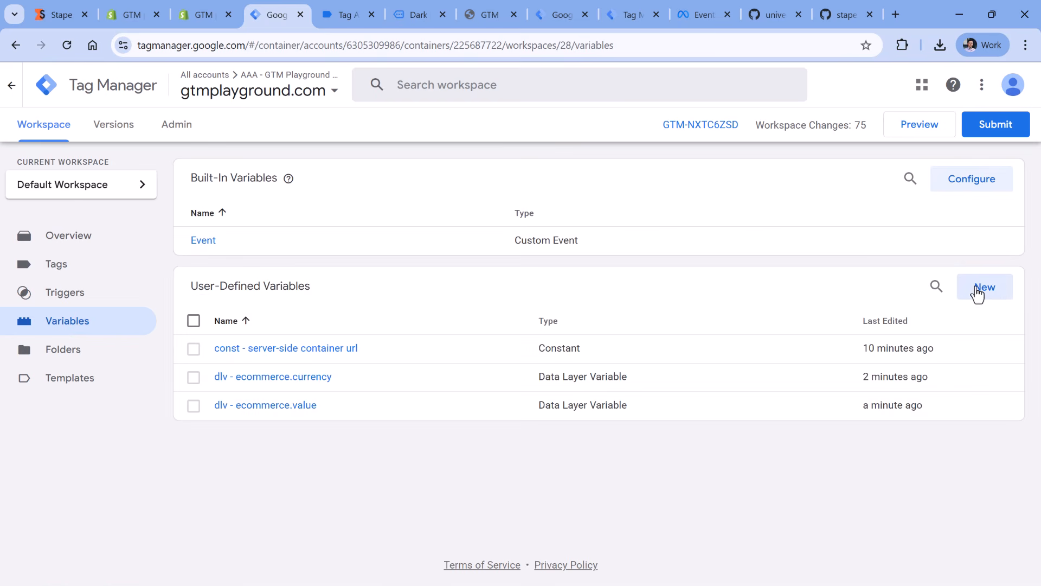
pyautogui.click(985, 293)
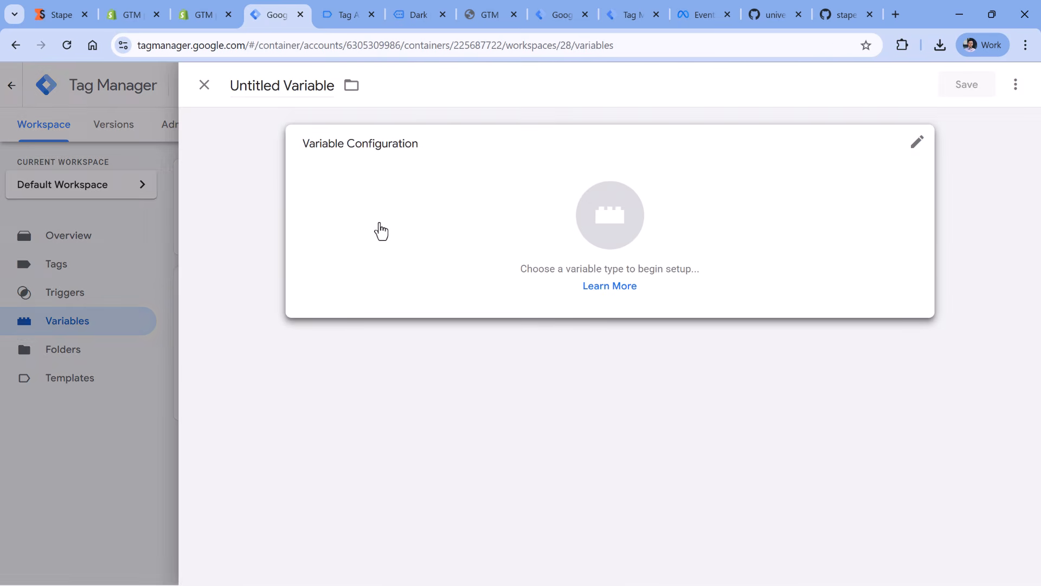
pyautogui.click(381, 231)
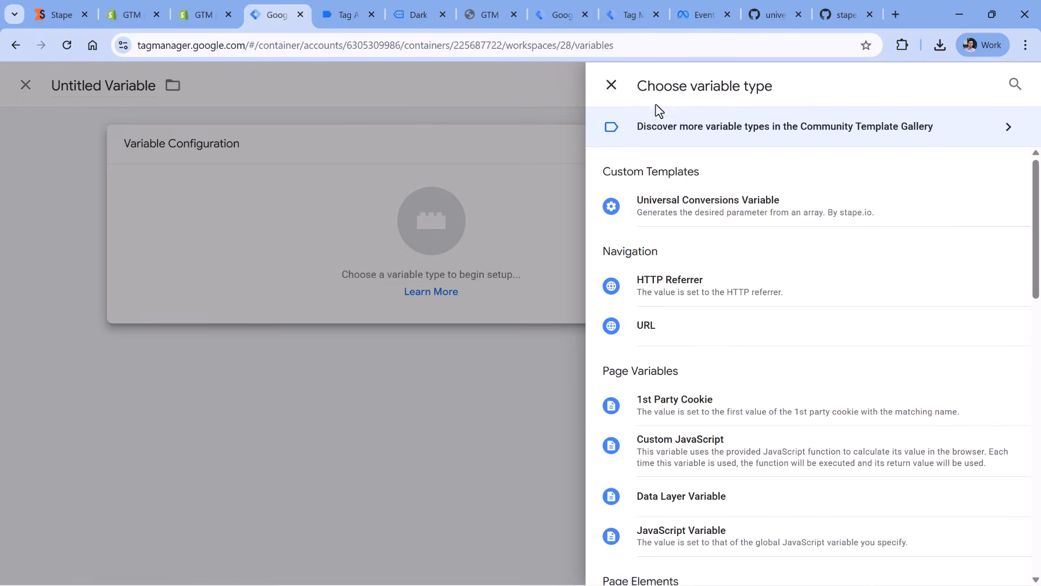
pyautogui.click(722, 215)
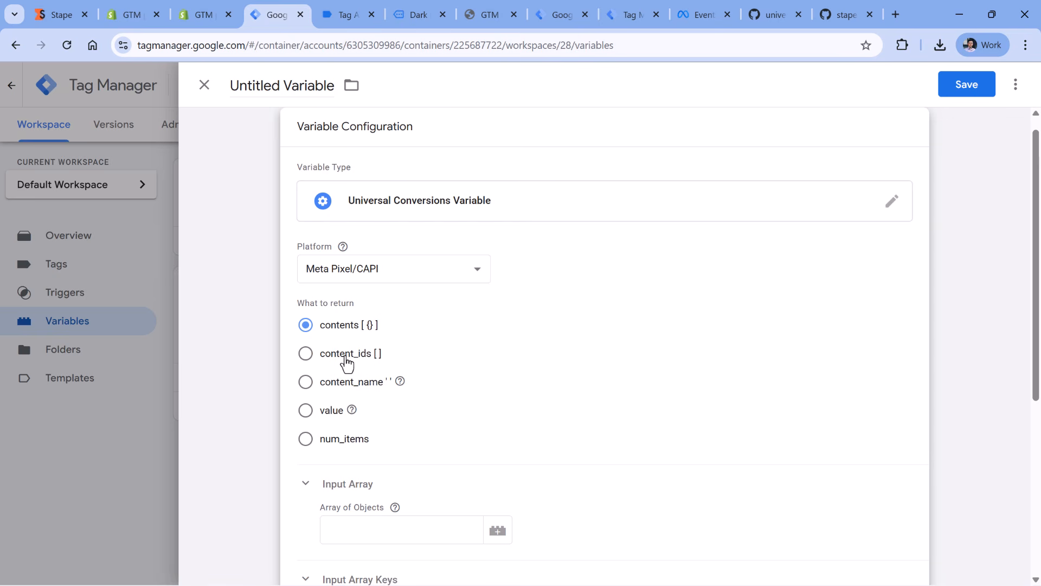
pyautogui.click(306, 353)
pyautogui.scroll(-3, 472, 293)
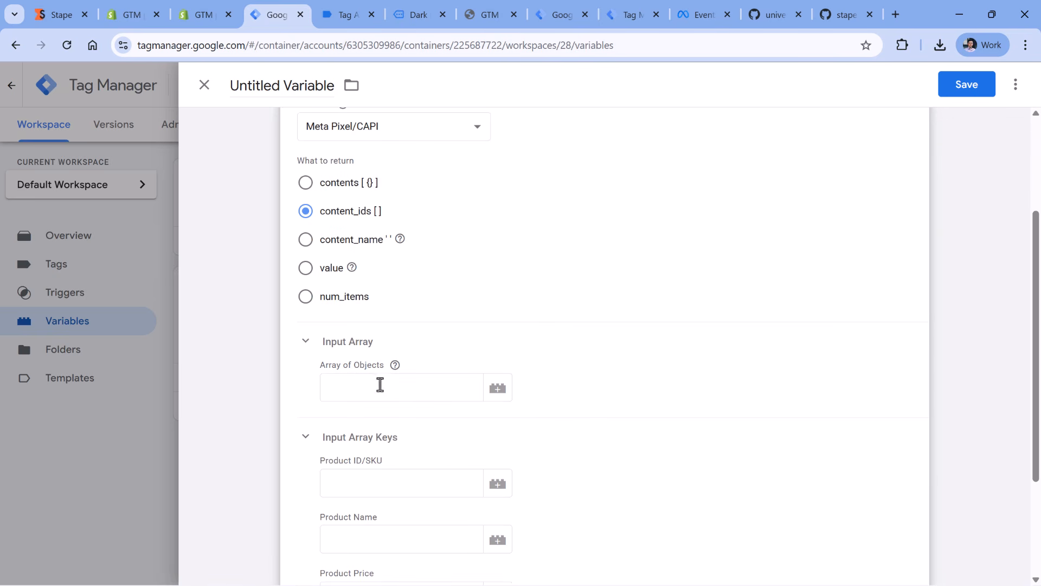
# - Look up where the items array sits under ecommerce in the previewed add_to_cart_stape push for the Array of Objects input
pyautogui.click(407, 390)
pyautogui.click(347, 21)
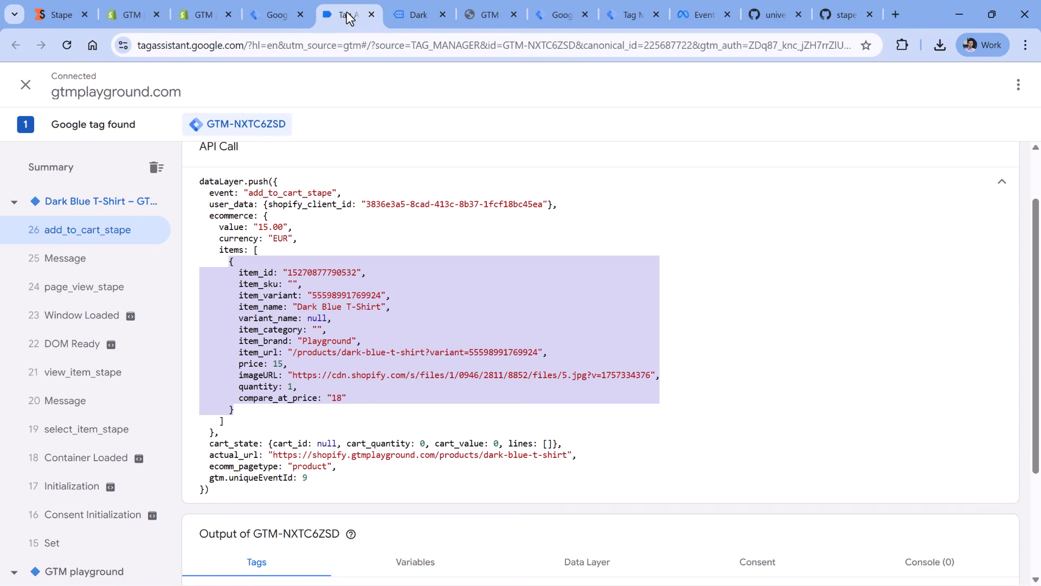
pyautogui.click(275, 318)
pyautogui.moveTo(216, 250); pyautogui.dragTo(243, 409)
pyautogui.click(243, 249)
pyautogui.doubleClick(227, 250)
pyautogui.doubleClick(228, 217)
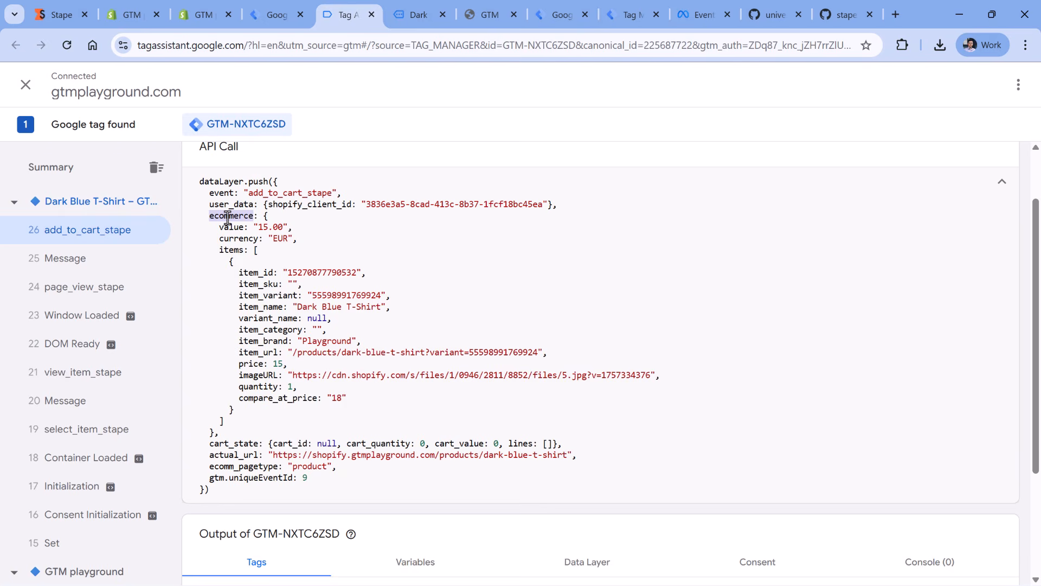
pyautogui.doubleClick(229, 247)
pyautogui.hotkey('ctrl', 'pageup')
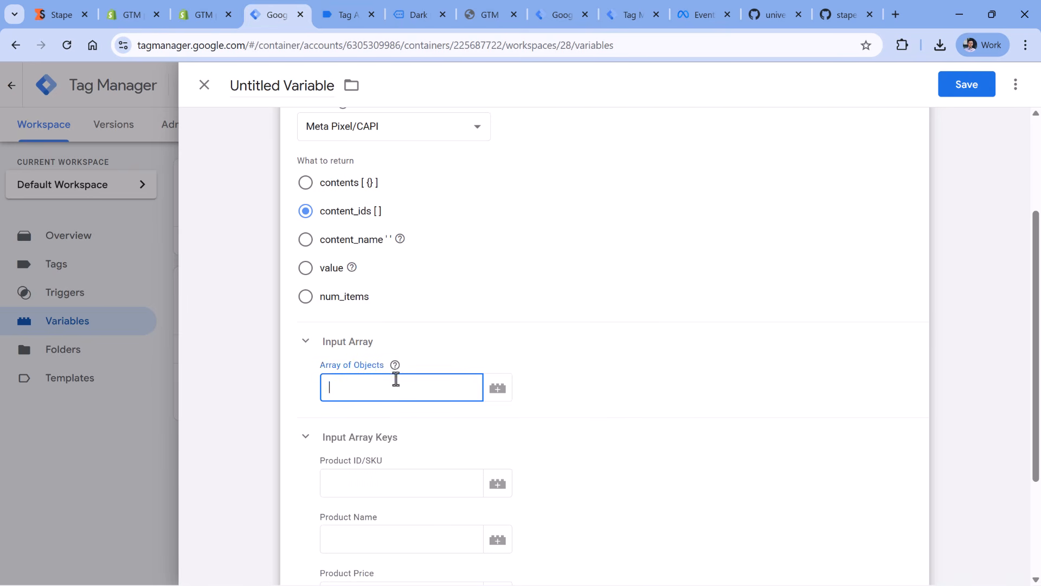
# - Create a Data Layer Variable for the Array of Objects input that reads ecommerce.items
pyautogui.click(500, 393)
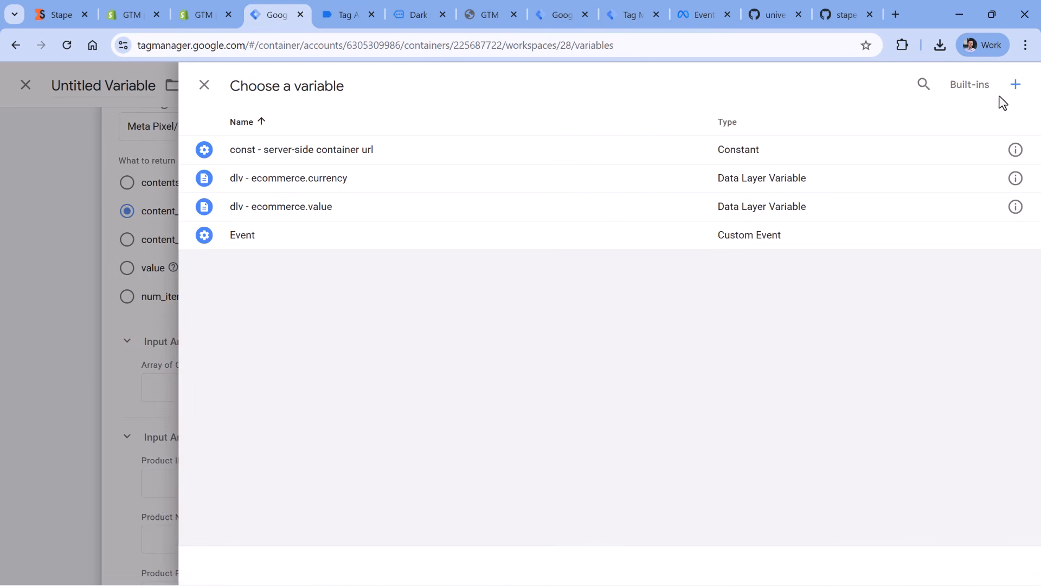
pyautogui.click(1016, 87)
pyautogui.click(488, 211)
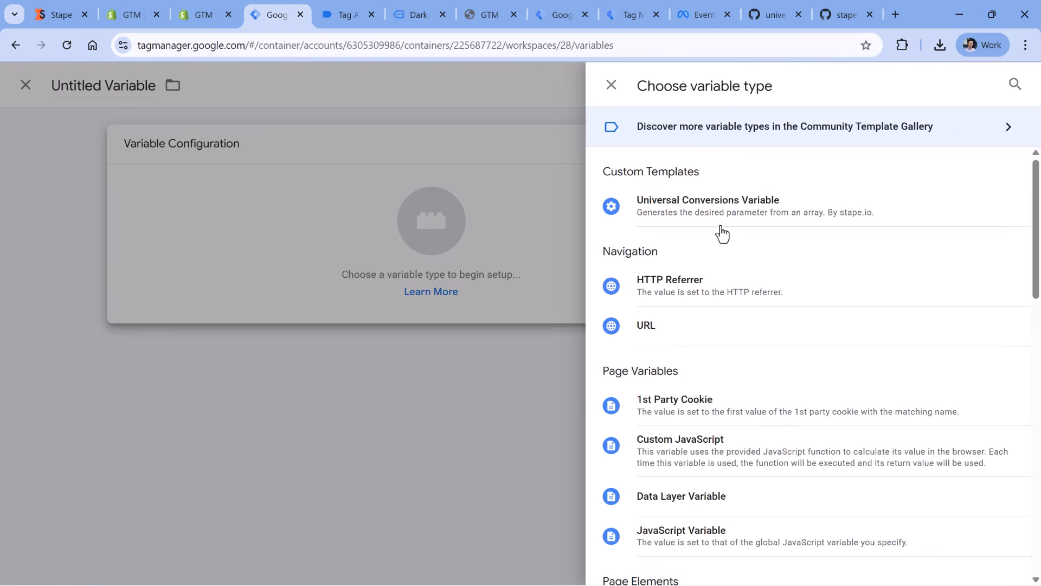
pyautogui.scroll(-1, 711, 245)
pyautogui.click(689, 431)
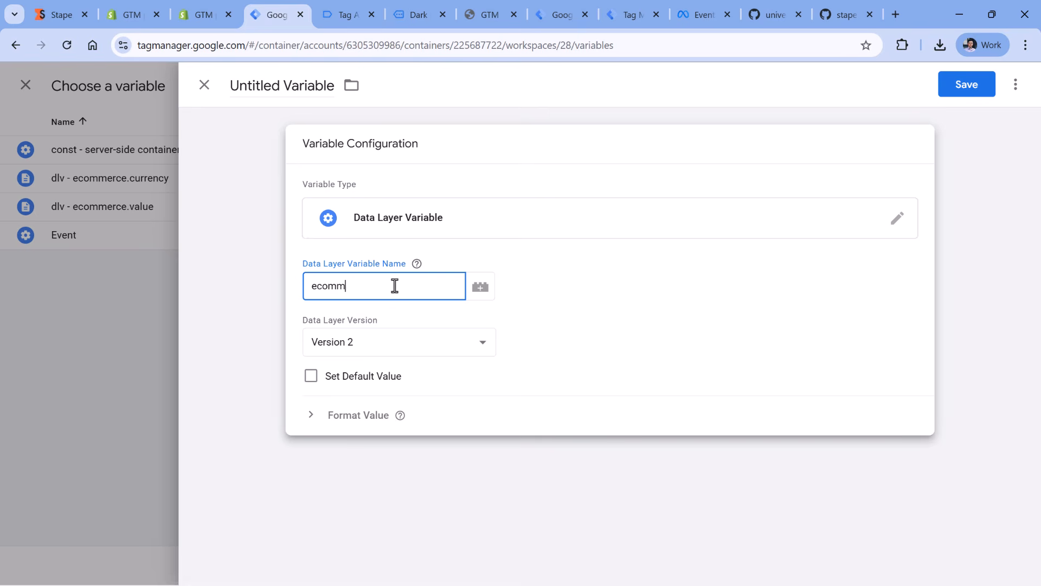
pyautogui.write('ecommerce.items')
# - Name the variable "dlv - ecommerce.items" and save it as the Array of Objects value
pyautogui.click(289, 85)
pyautogui.write('d')
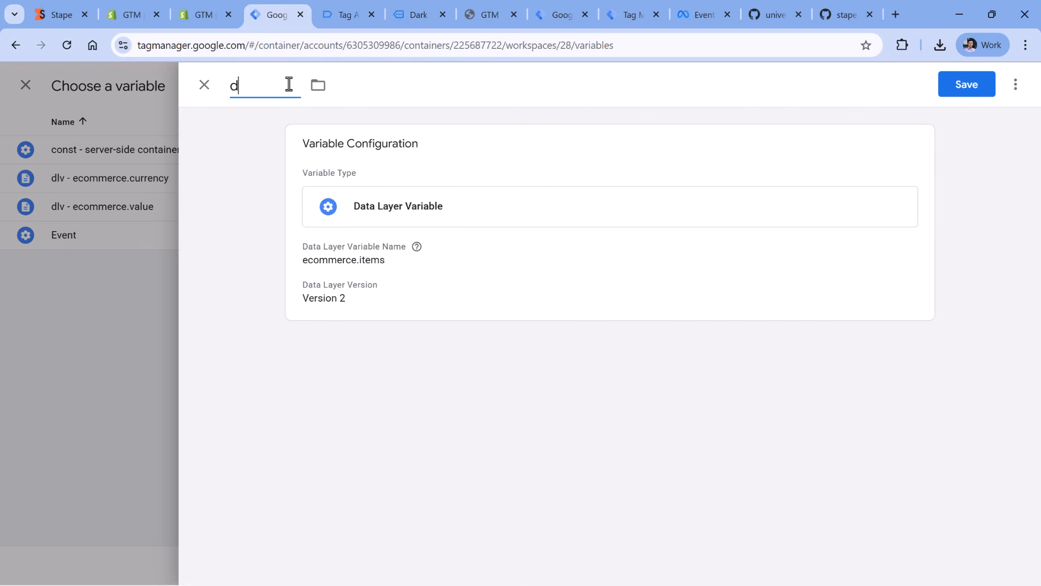
pyautogui.write('lv -')
pyautogui.write('ecommerce.items')
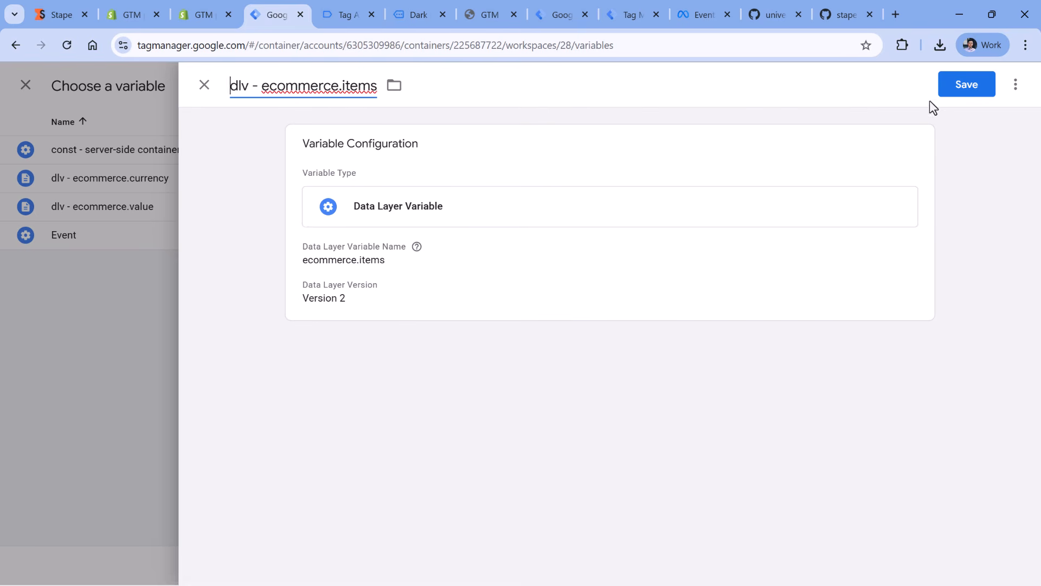
pyautogui.click(954, 87)
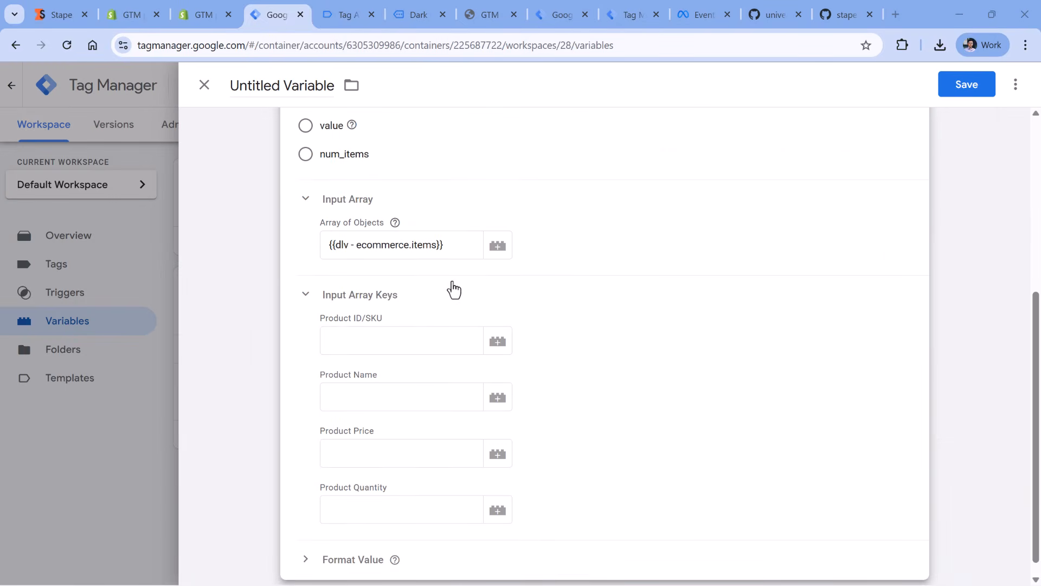
# - Copy keys from the previewed push to set Product ID/SKU to item_id and Product Name to item_name
pyautogui.click(404, 344)
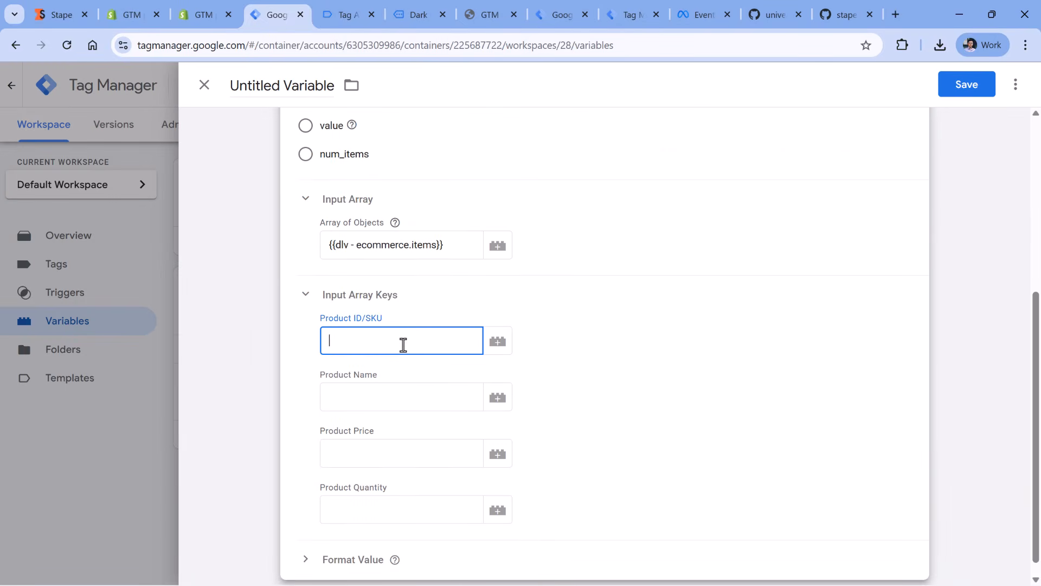
pyautogui.click(343, 16)
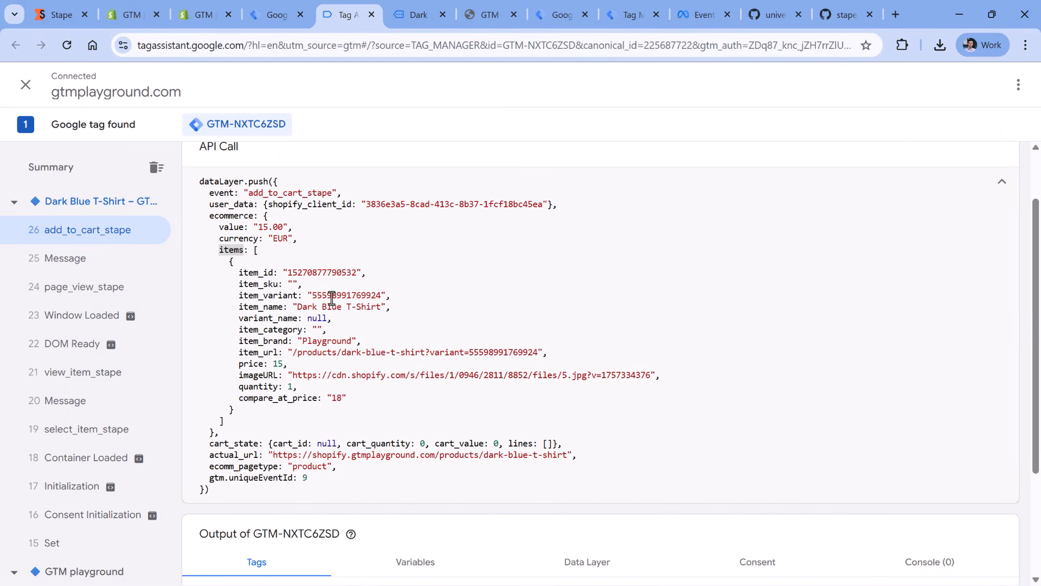
pyautogui.doubleClick(242, 273)
pyautogui.click(277, 14)
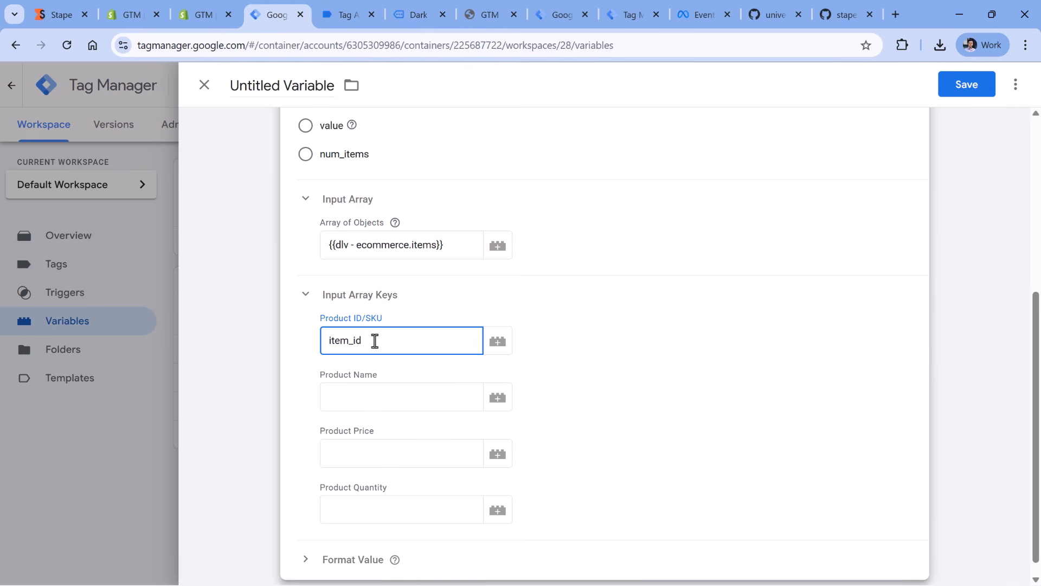
pyautogui.click(399, 396)
pyautogui.click(343, 16)
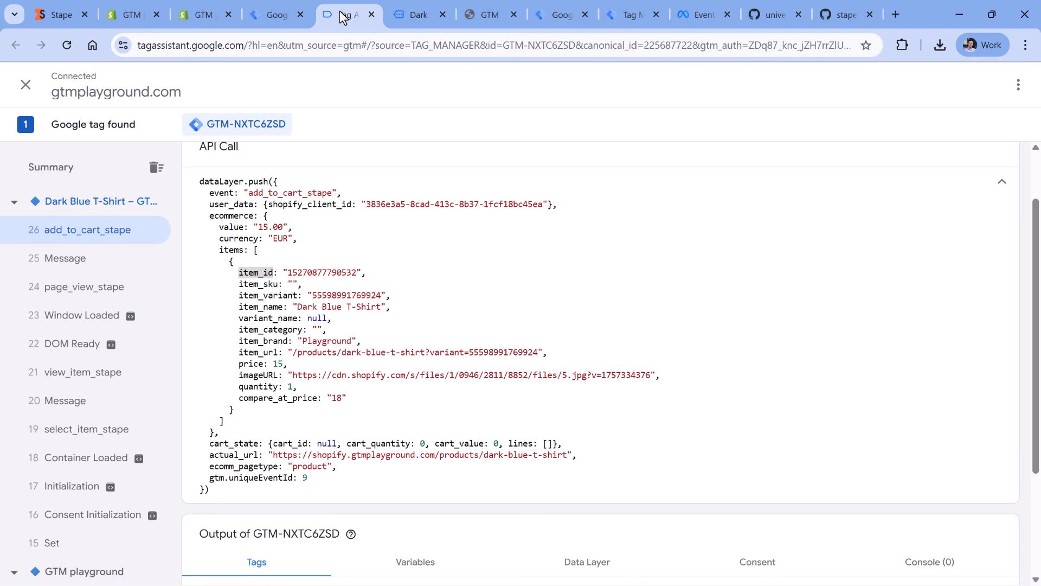
pyautogui.doubleClick(263, 307)
pyautogui.click(276, 14)
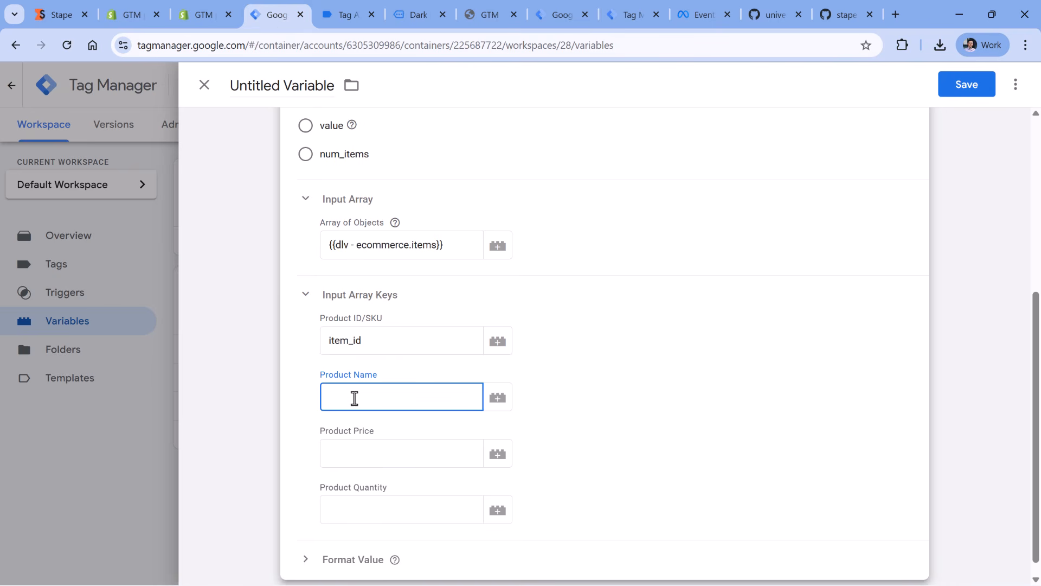
# - Using keys from the previewed push, set Product Price to price and Product Quantity to quantity
pyautogui.click(385, 456)
pyautogui.click(360, 22)
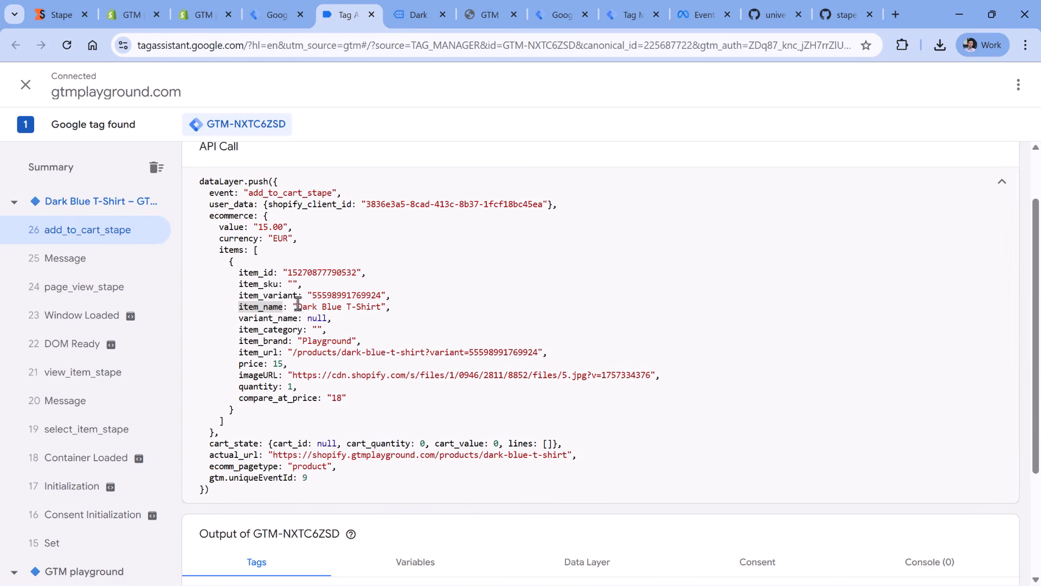
pyautogui.click(277, 15)
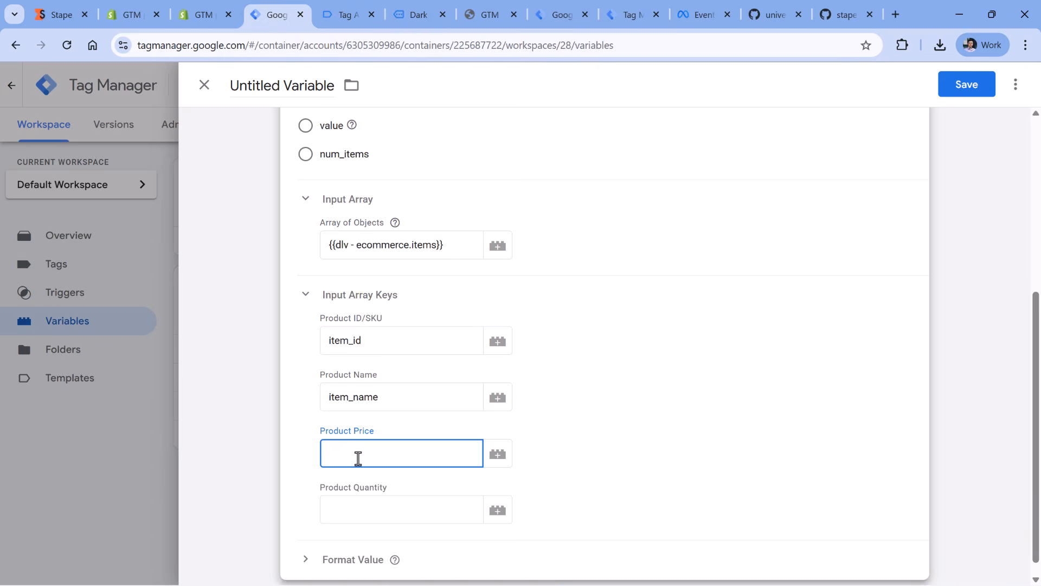
pyautogui.click(414, 518)
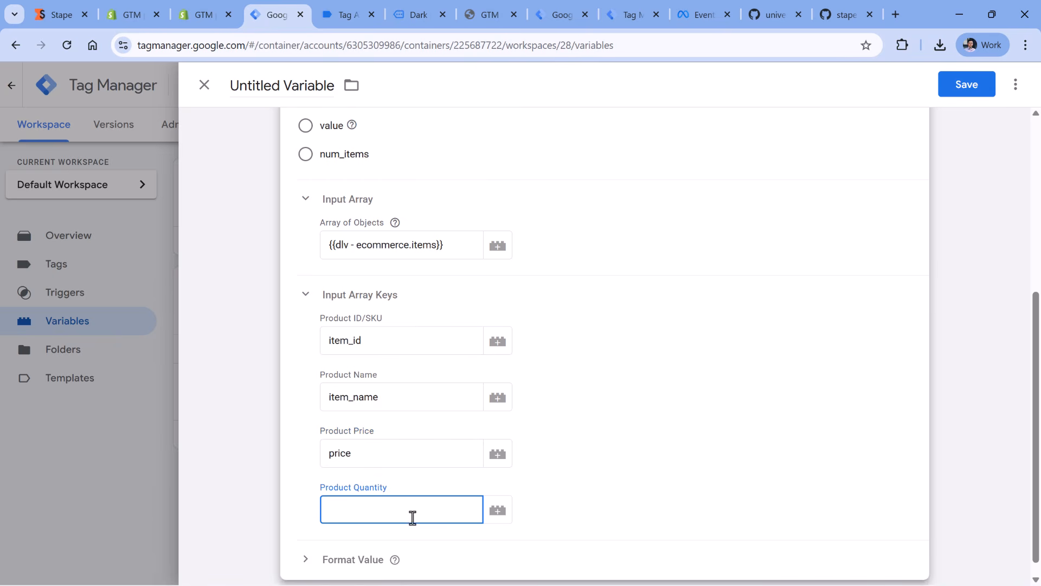
pyautogui.click(345, 19)
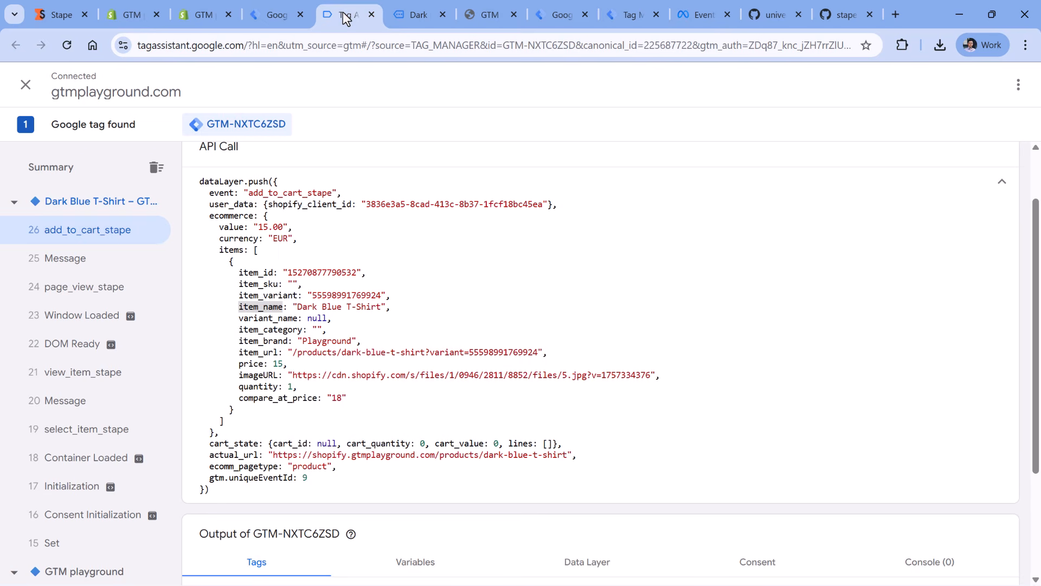
pyautogui.doubleClick(258, 386)
pyautogui.click(277, 15)
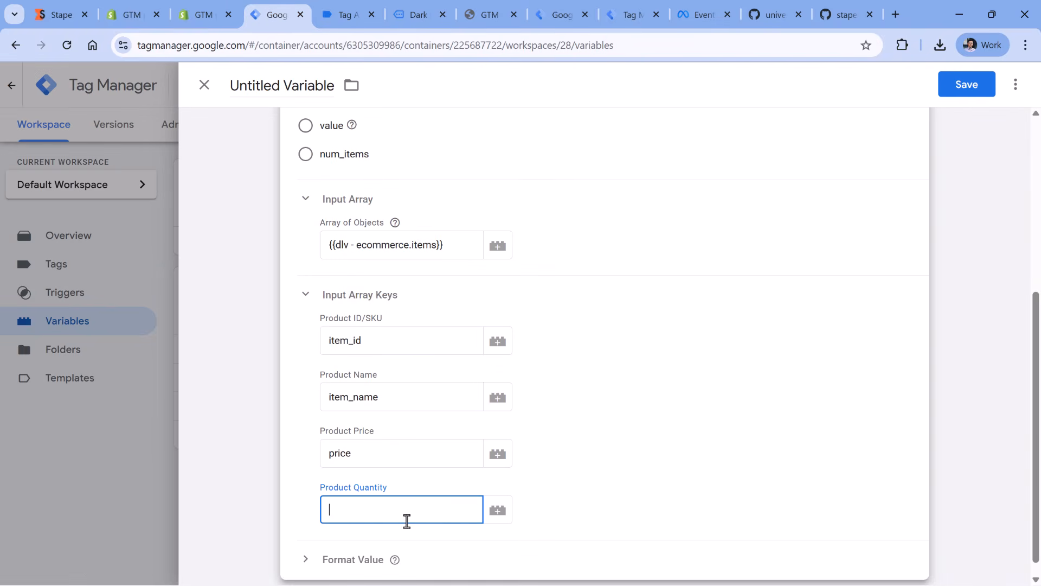
pyautogui.write('quantity')
# - Name the Universal Conversions Variable "meta - content_ids" and save it
pyautogui.click(279, 86)
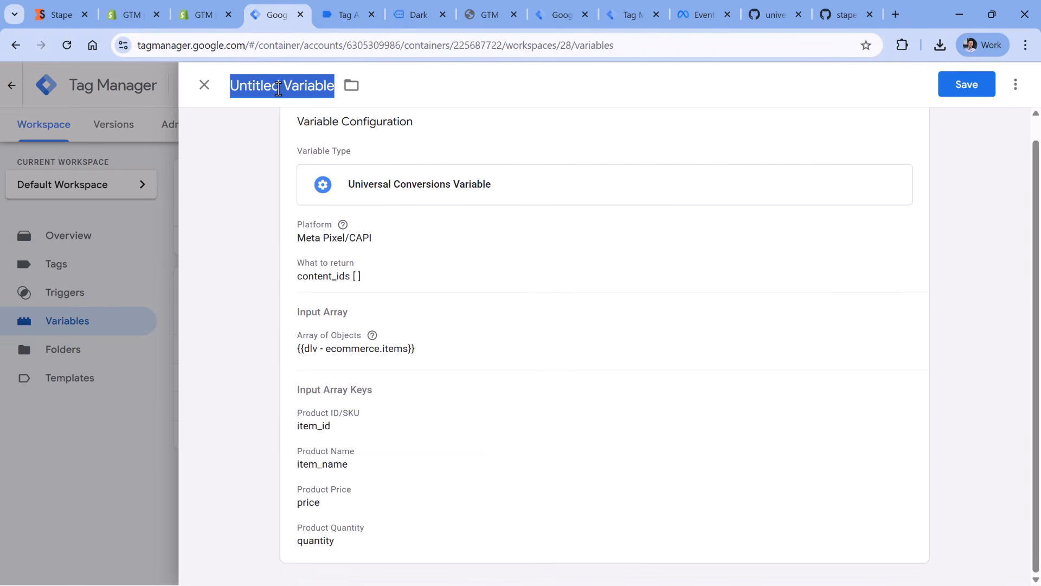
pyautogui.write('meata - content_ids')
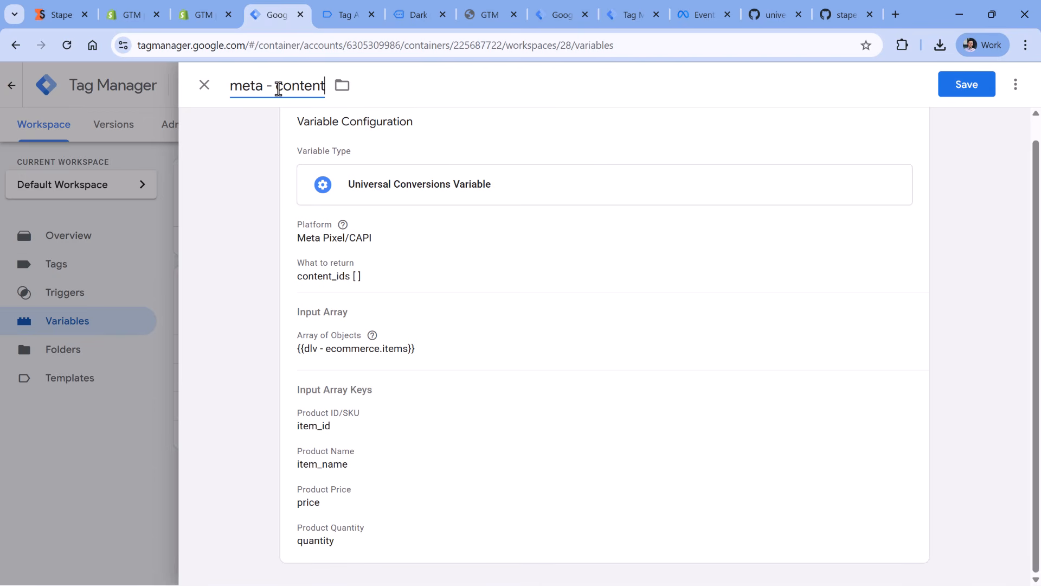
pyautogui.click(954, 86)
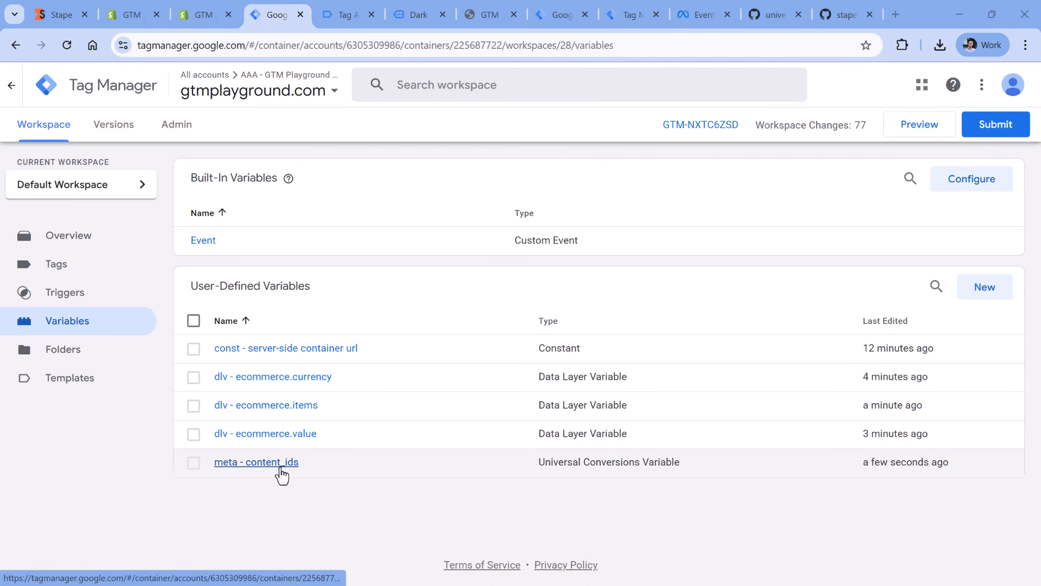
# - Start a new Universal Conversions Variable for Meta Pixel/CAPI returning contents, with dlv - ecommerce.items as the Array of Objects
pyautogui.click(985, 287)
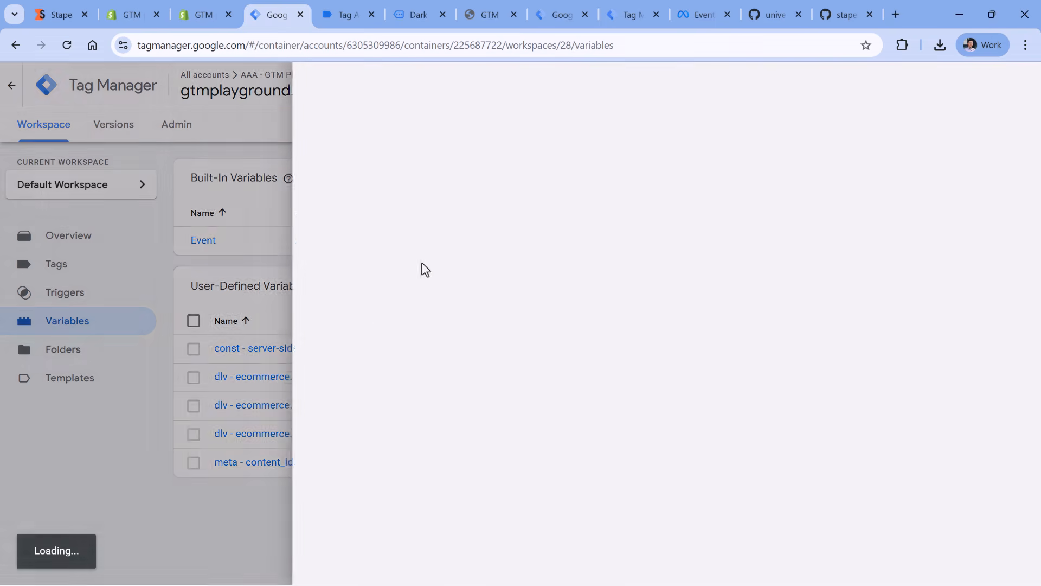
pyautogui.click(353, 229)
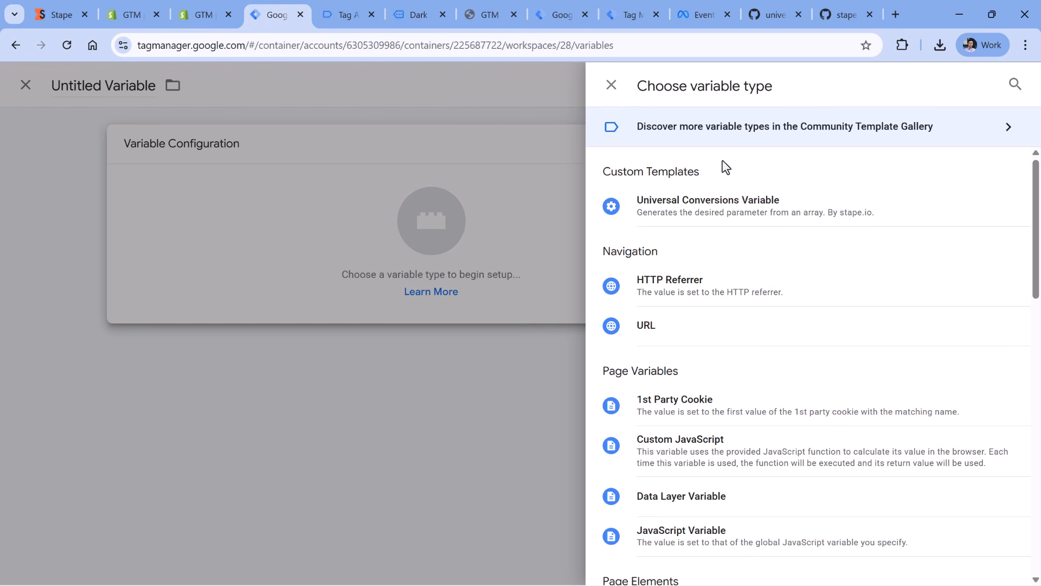
pyautogui.click(727, 219)
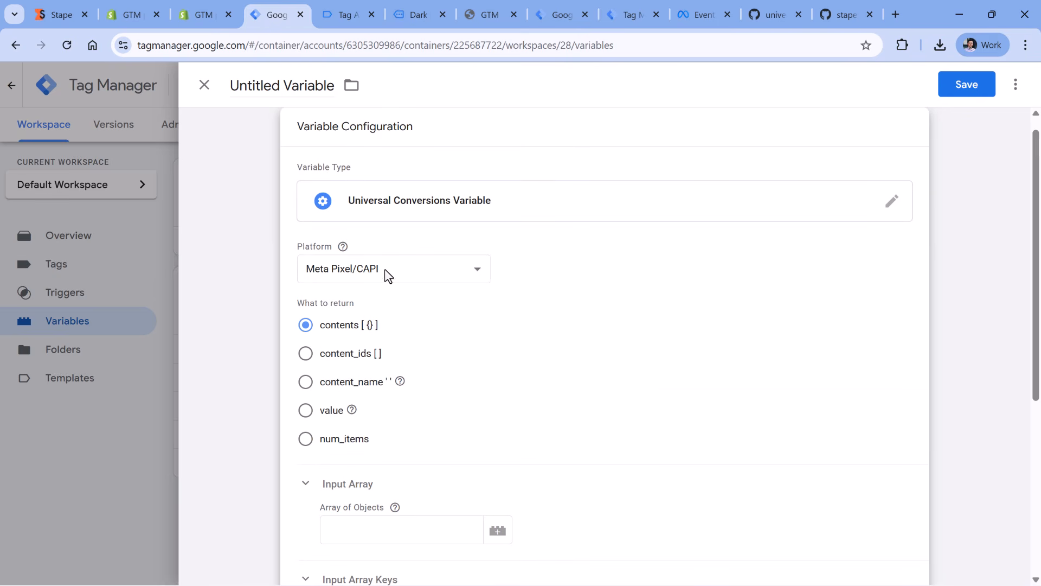
pyautogui.scroll(-3, 488, 293)
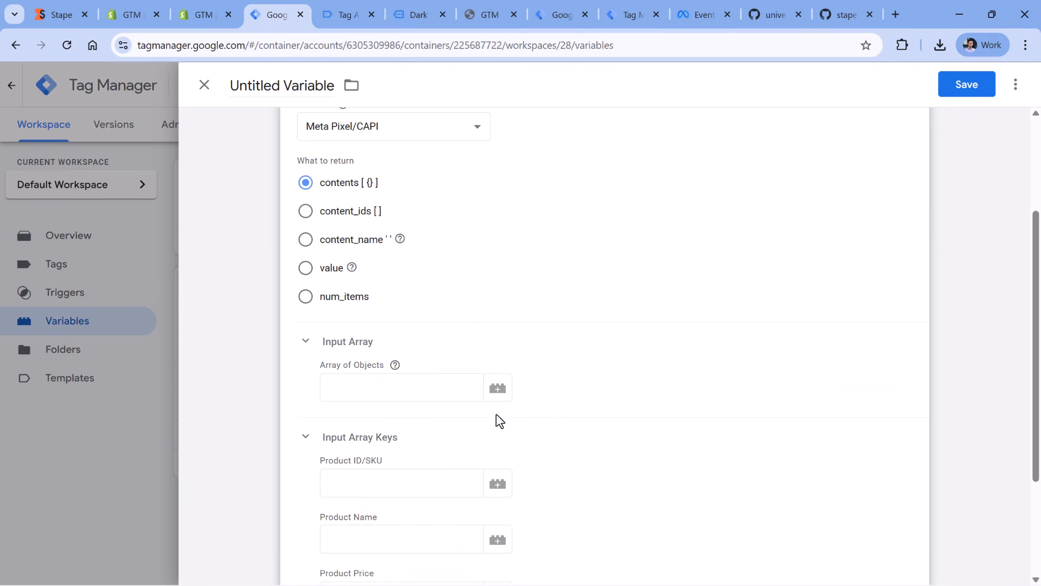
pyautogui.click(496, 389)
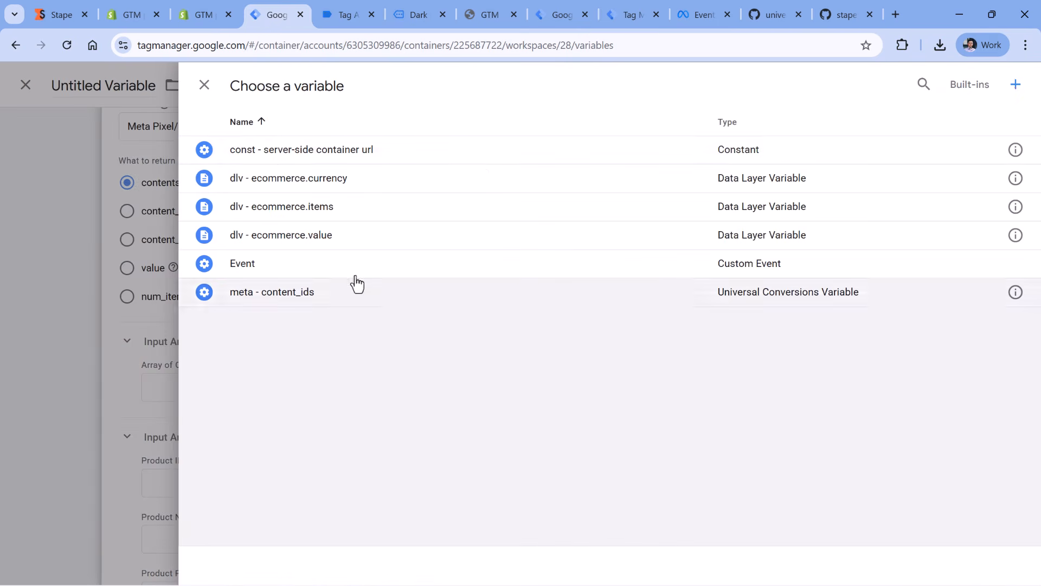
pyautogui.click(291, 214)
# - Set the input array keys to item_id for Product ID/SKU, item_name for name, price for price and quantity for quantity
pyautogui.scroll(-3, 437, 326)
pyautogui.click(401, 336)
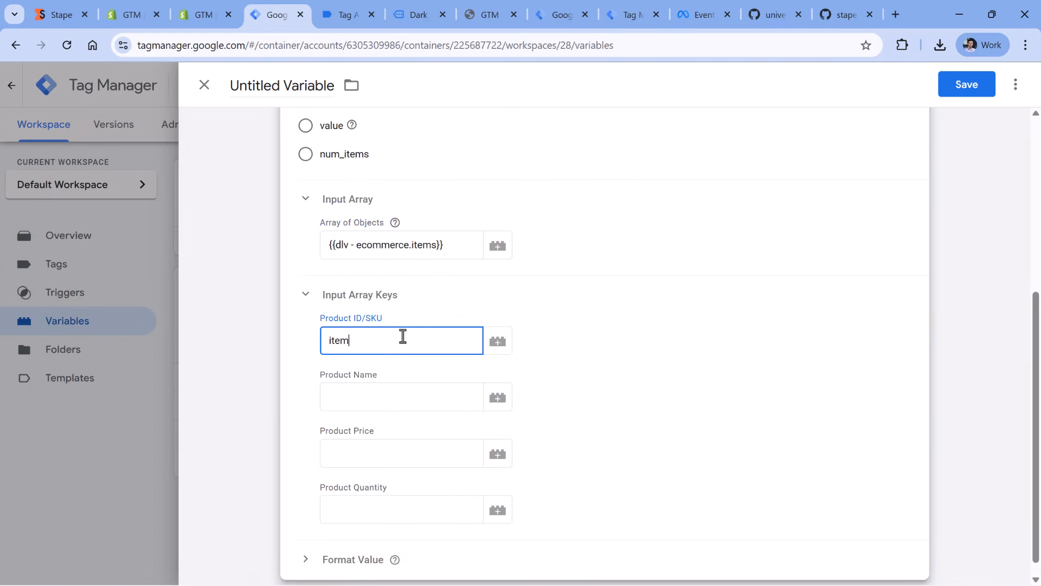
pyautogui.click(380, 401)
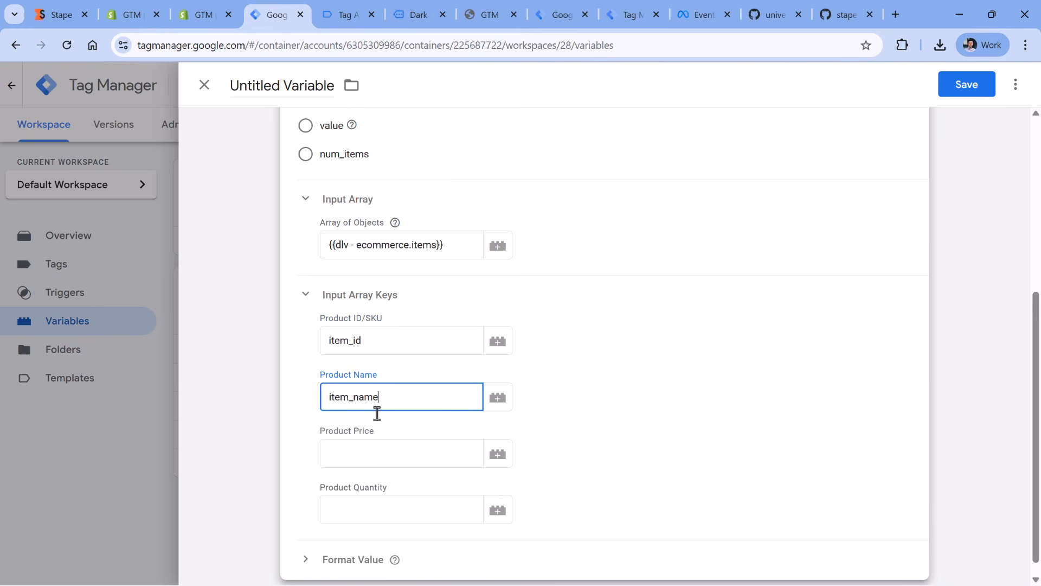
pyautogui.click(367, 456)
pyautogui.click(357, 507)
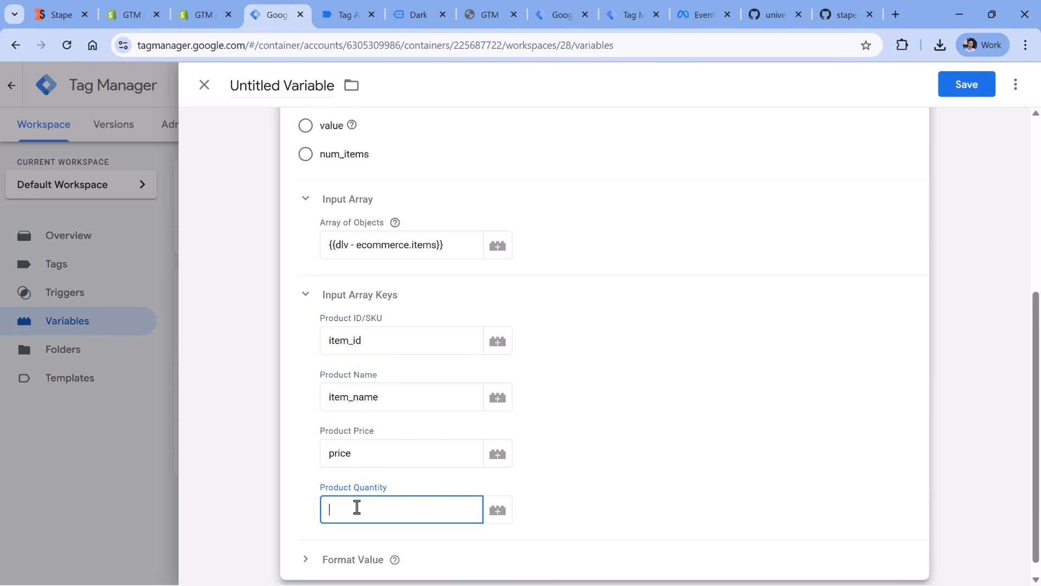
# - Name the new variable "meta - contents" and save it
pyautogui.click(262, 85)
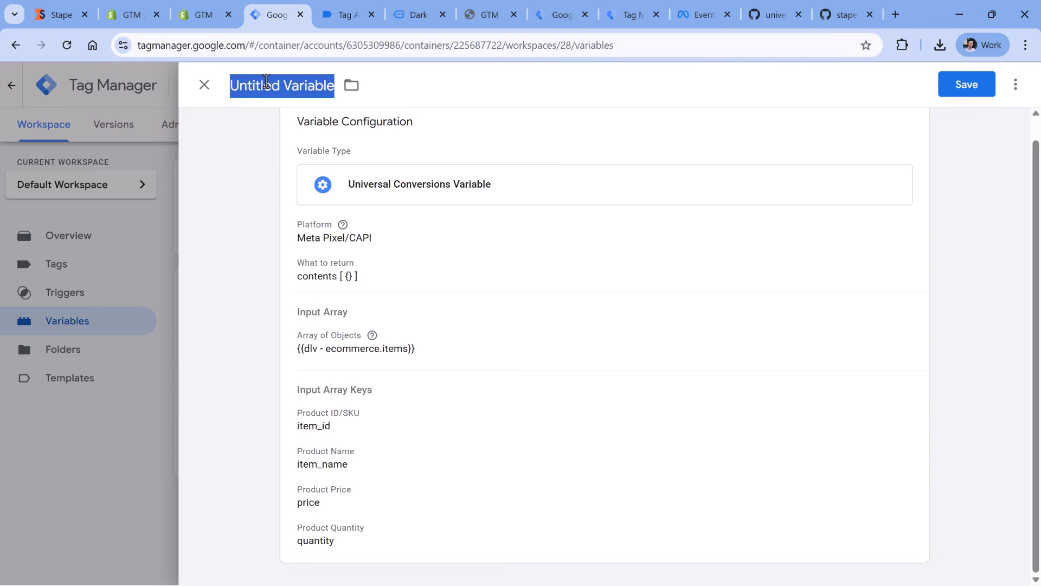
pyautogui.write('meta - contents')
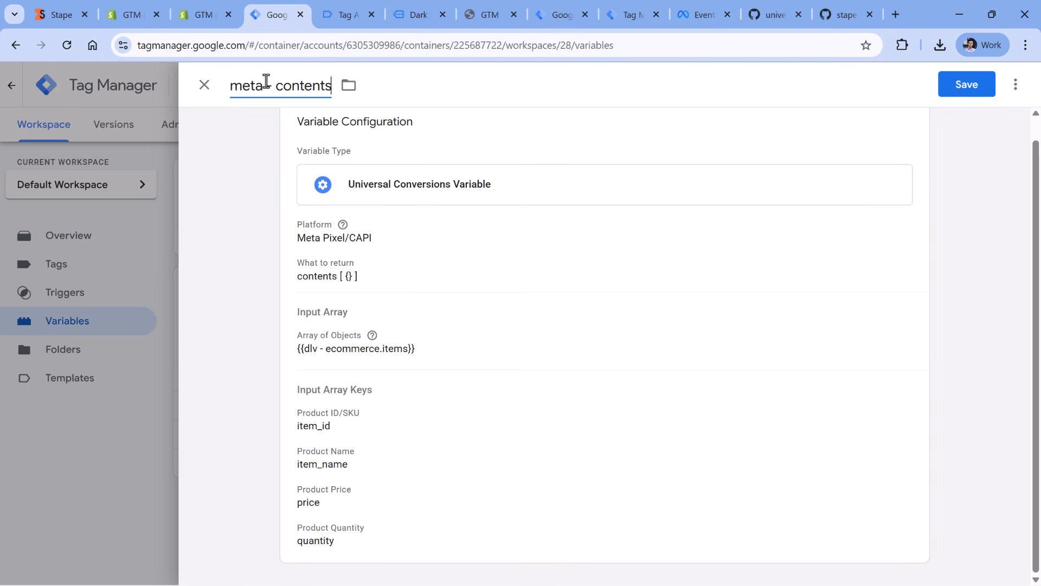
pyautogui.click(989, 94)
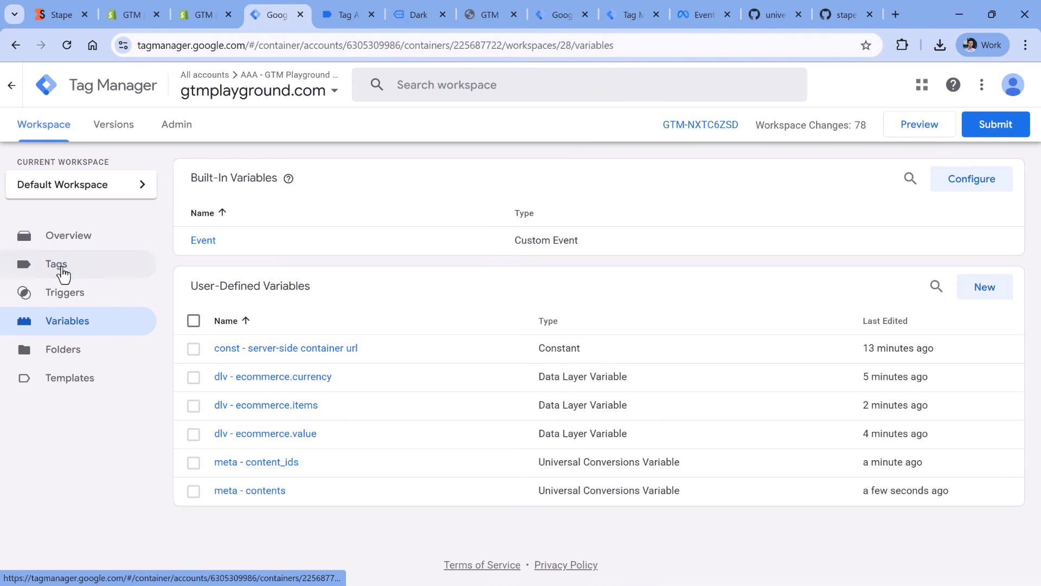
# - In the Data tag - add_to_cart tag, set the meta_content_ids event data value to the meta - content_ids variable
pyautogui.click(64, 268)
pyautogui.click(270, 253)
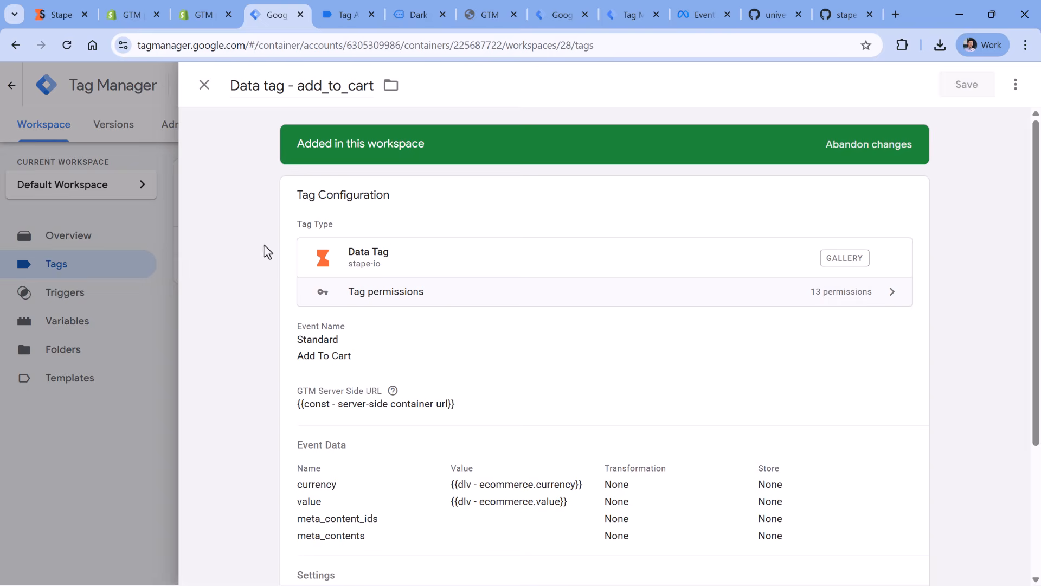
pyautogui.scroll(-6, 458, 350)
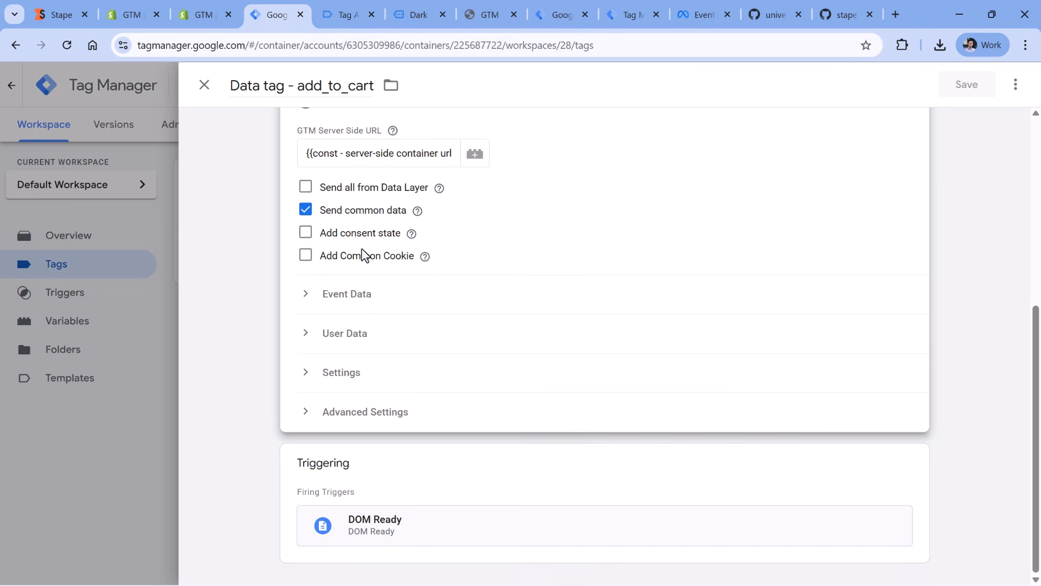
pyautogui.click(338, 300)
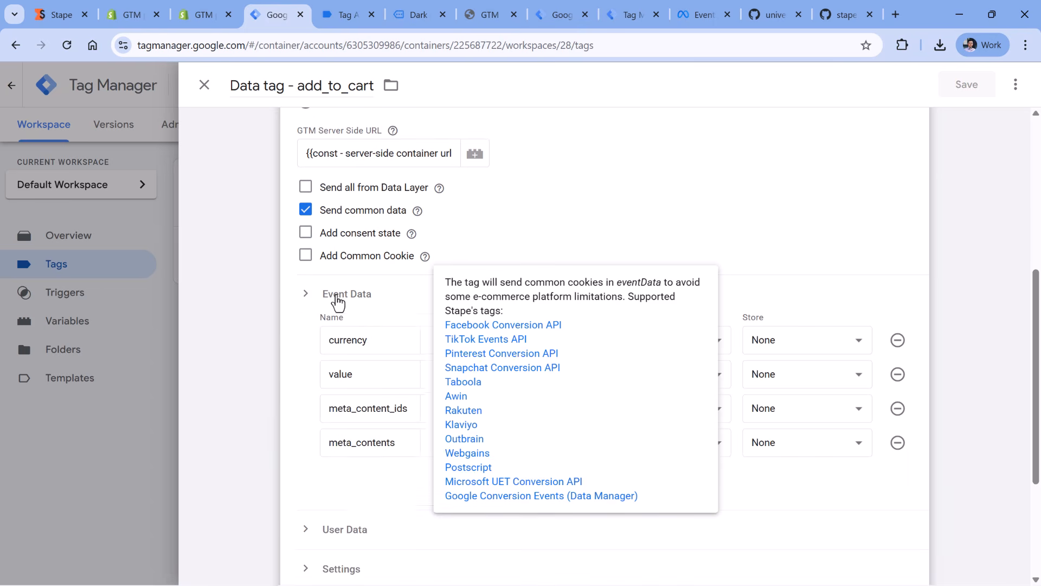
pyautogui.click(398, 409)
pyautogui.click(510, 409)
pyautogui.click(575, 411)
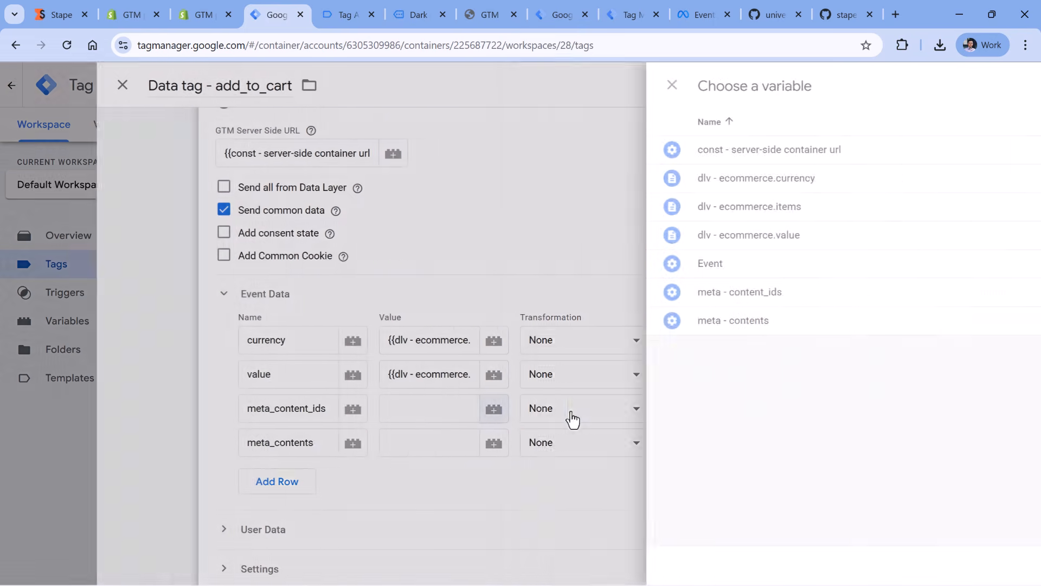
pyautogui.click(289, 297)
# - Set the meta_contents event data value to the meta - contents variable and save the tag
pyautogui.click(503, 439)
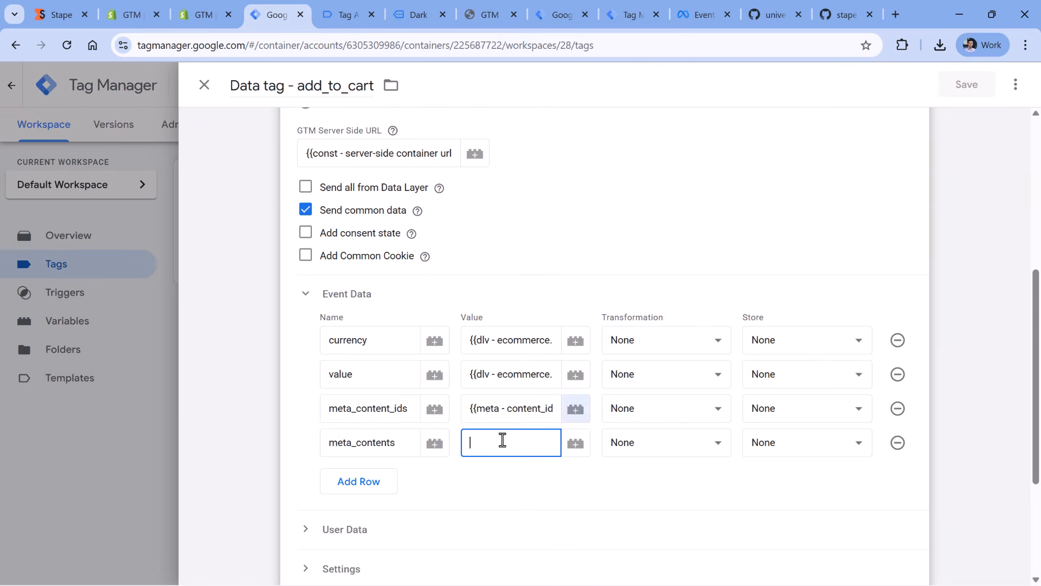
pyautogui.click(537, 443)
pyautogui.click(293, 325)
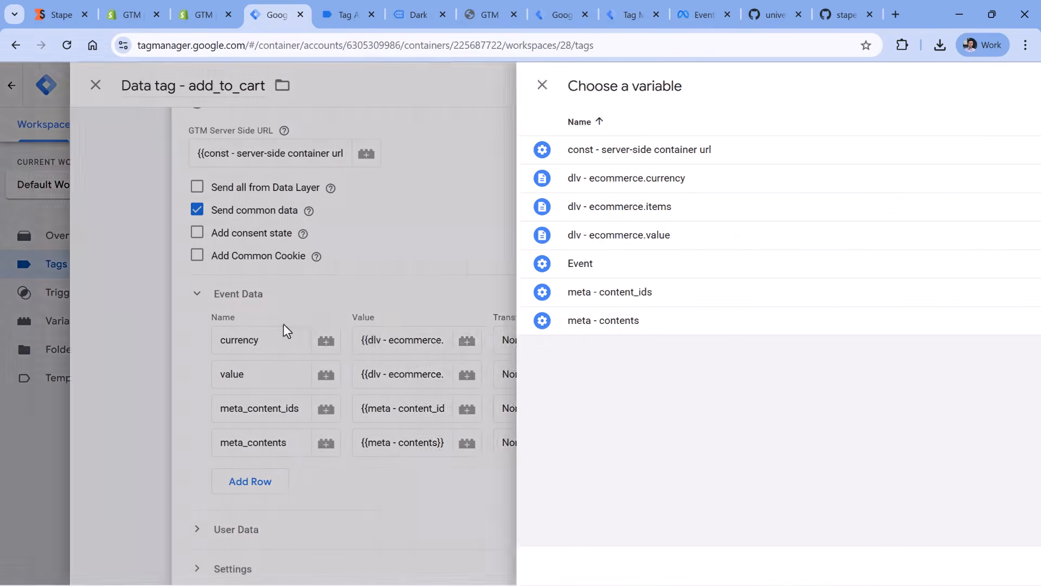
pyautogui.scroll(5, 597, 288)
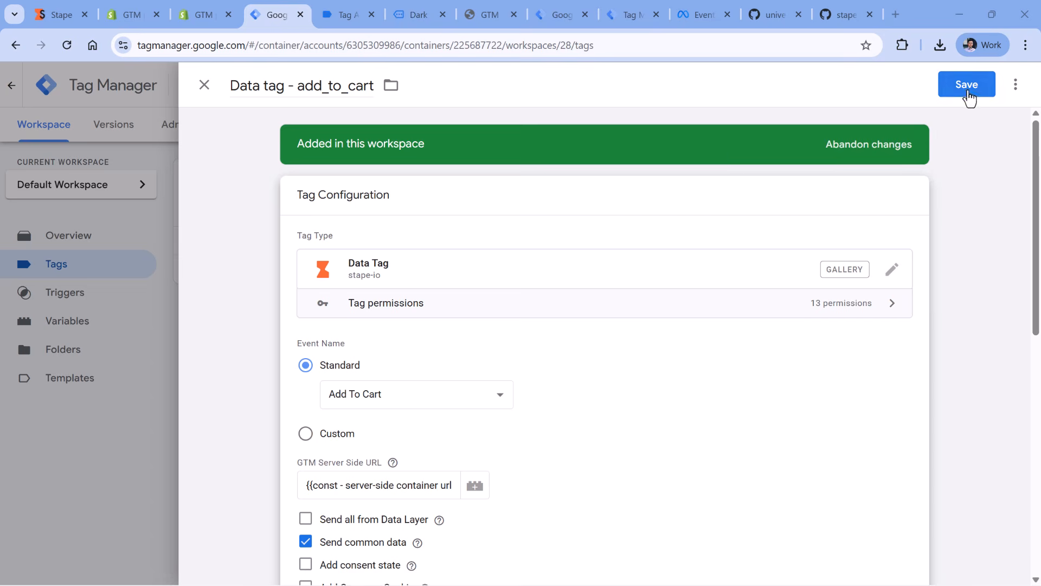
pyautogui.click(967, 84)
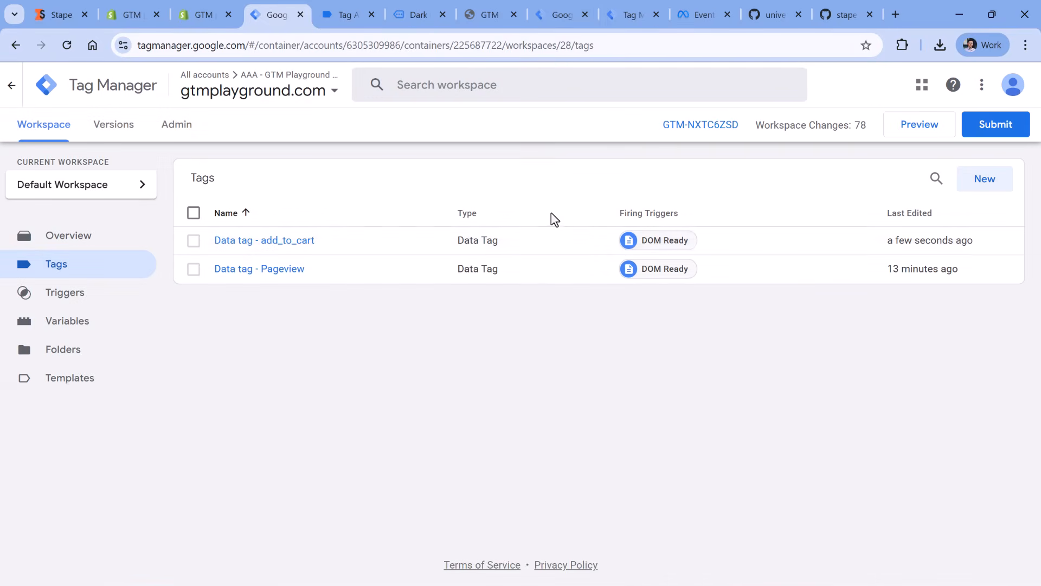
# - Restart the web container preview and add the Dark Blue T-Shirt to the cart in the connected store
pyautogui.click(928, 130)
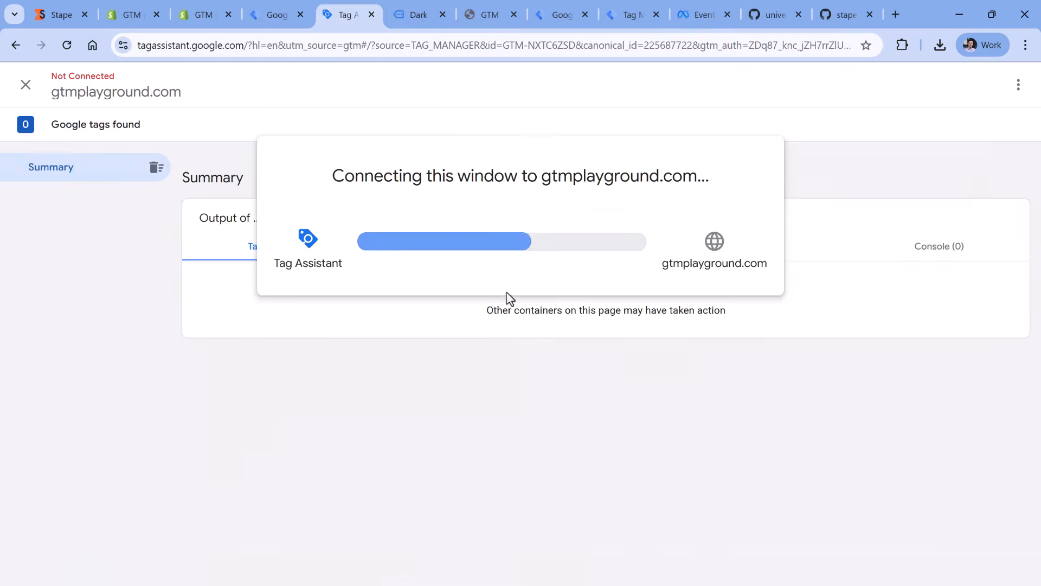
pyautogui.click(418, 15)
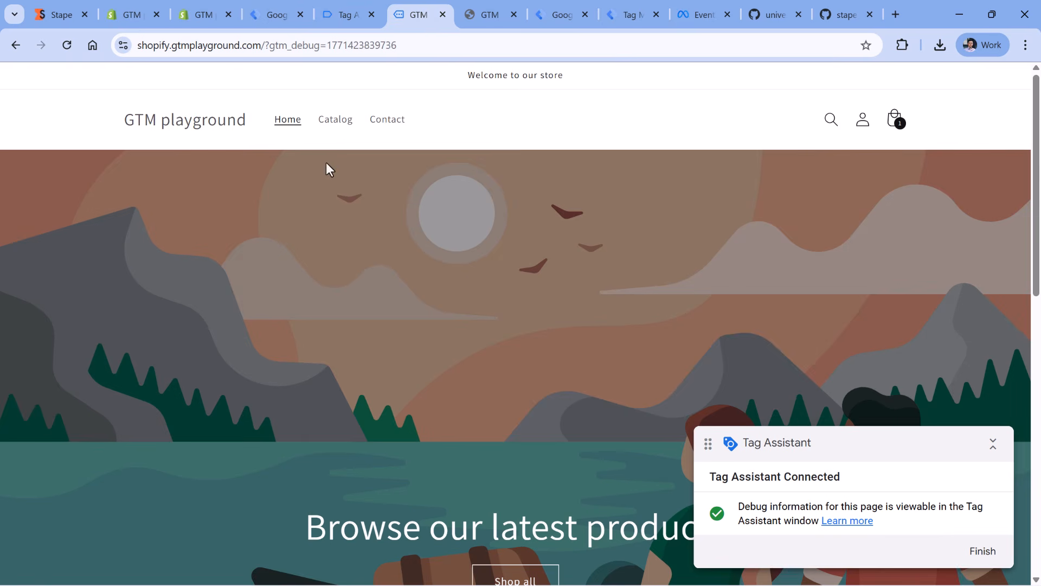
pyautogui.scroll(-10, 320, 174)
pyautogui.click(224, 219)
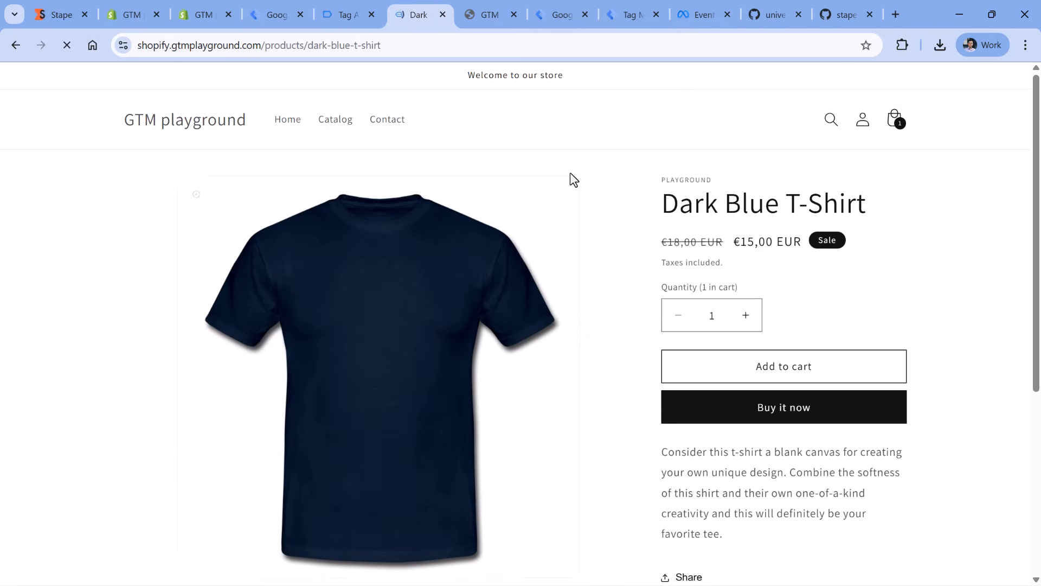
pyautogui.scroll(-3, 570, 179)
pyautogui.click(797, 235)
# - Inspect the incoming HTTP request details of the newest add_to_cart event in the server container preview
pyautogui.click(633, 14)
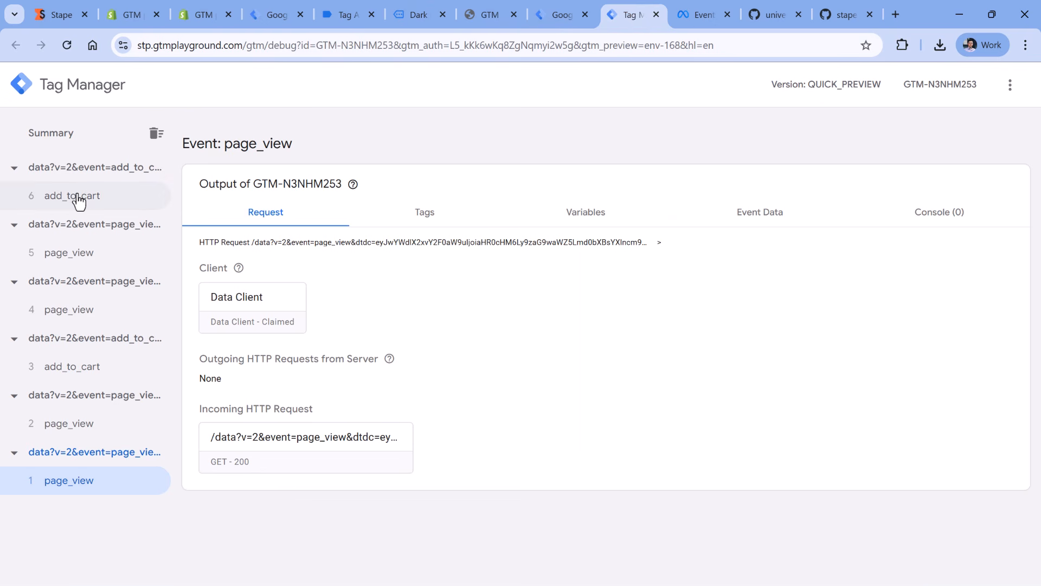
pyautogui.click(103, 201)
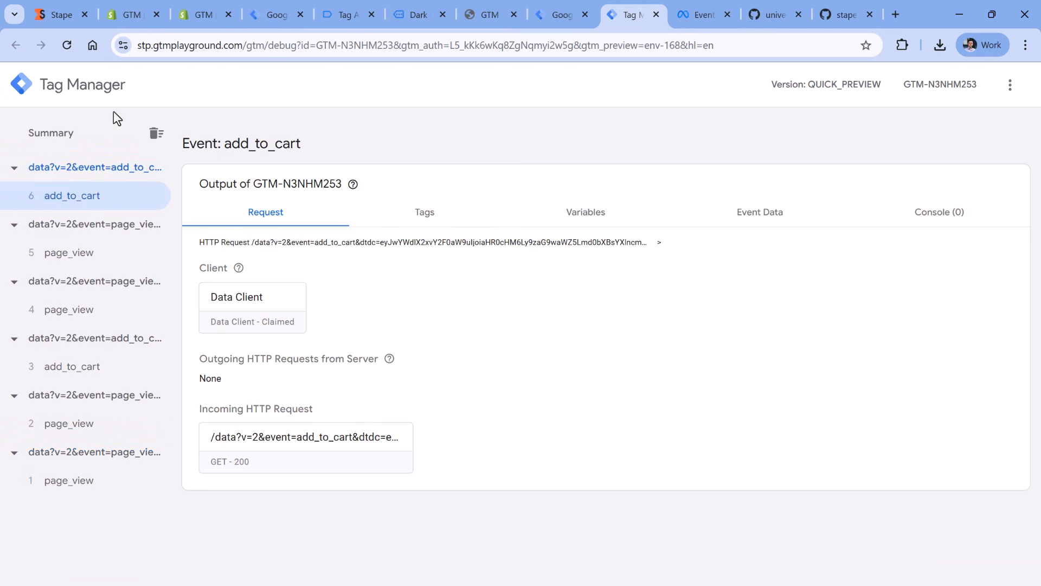
pyautogui.click(308, 452)
pyautogui.scroll(-10, 434, 322)
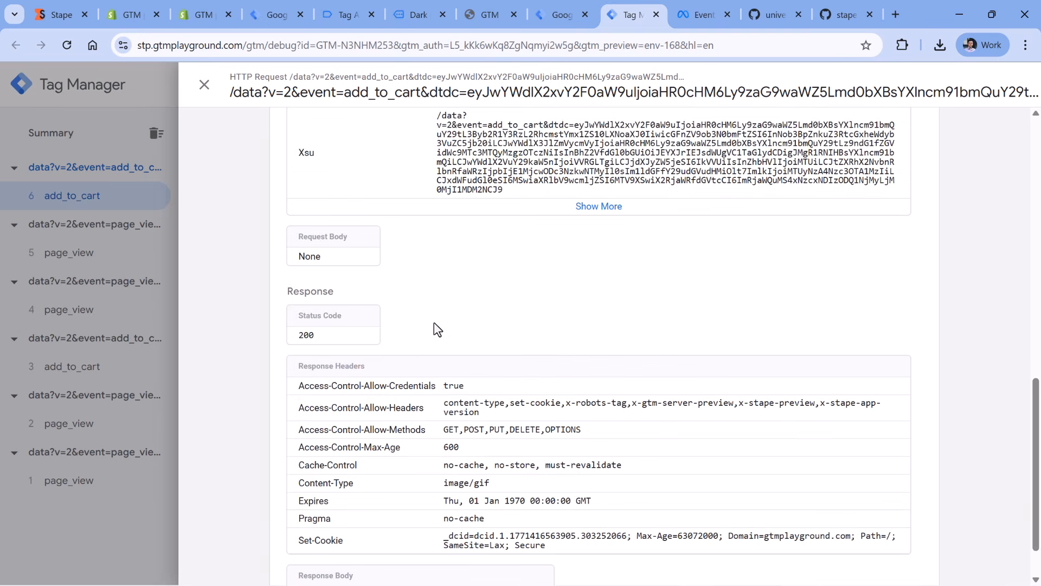
pyautogui.scroll(10, 434, 323)
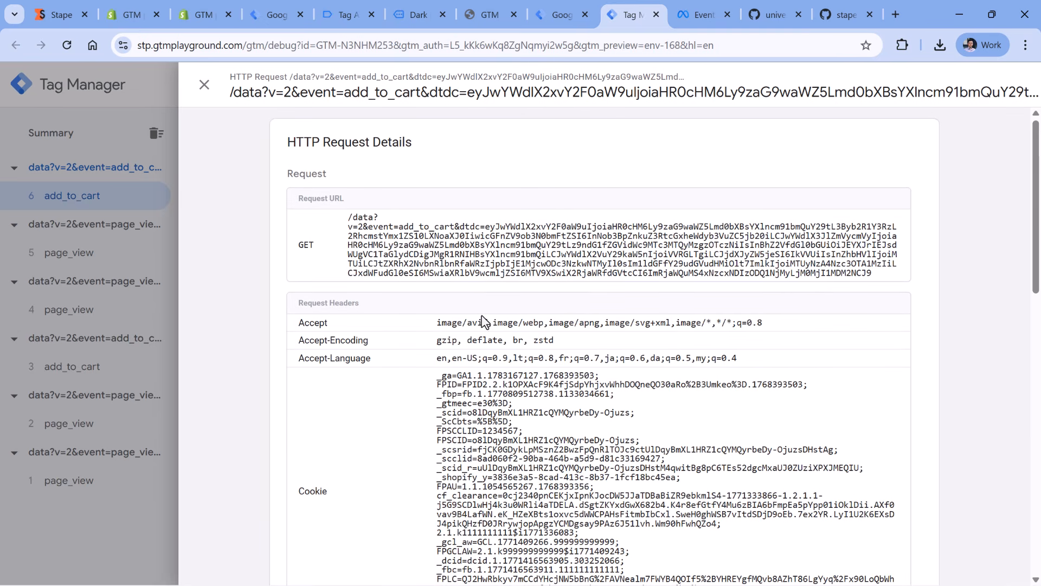
# - Copy the full encoded dtdc parameter value from the add_to_cart Request URL
pyautogui.moveTo(486, 228); pyautogui.dragTo(693, 281)
pyautogui.click(504, 232)
pyautogui.moveTo(485, 227); pyautogui.dragTo(870, 276)
pyautogui.rightClick(627, 244)
pyautogui.click(659, 257)
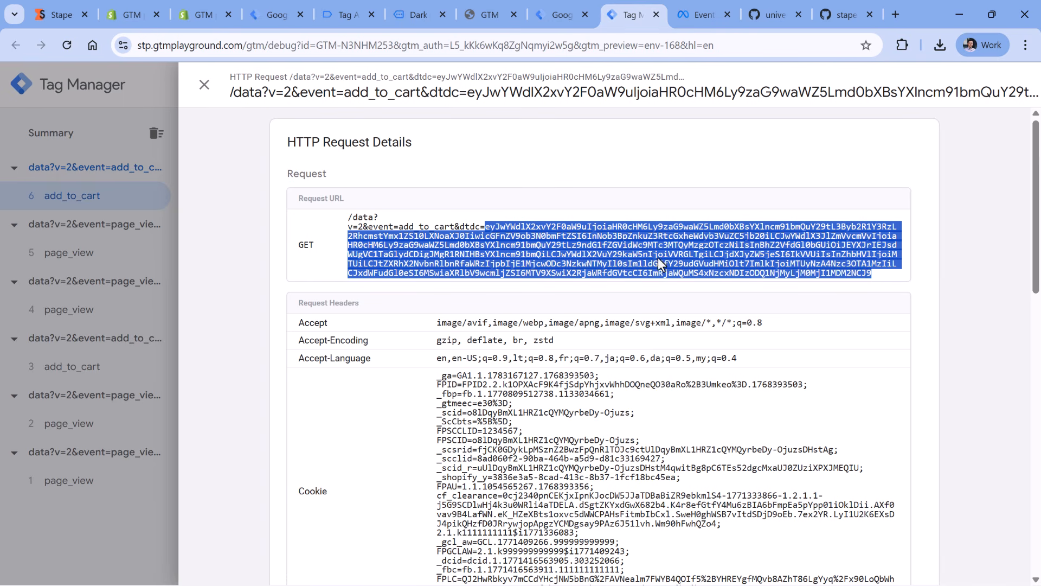
# - Search Google for "base64 decode" in a new browser tab and open the base64decode.org result
pyautogui.click(903, 9)
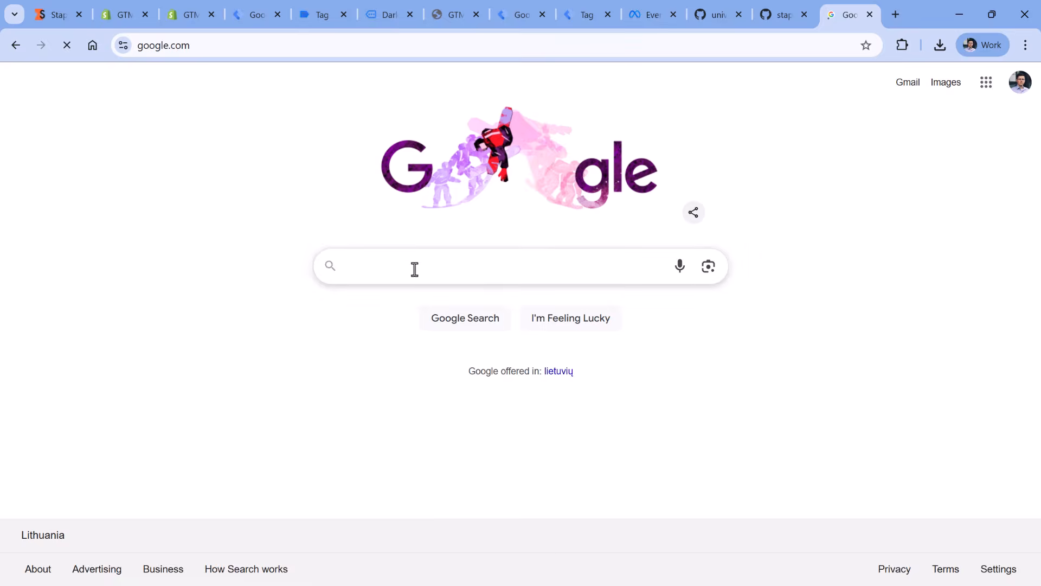
pyautogui.write('base')
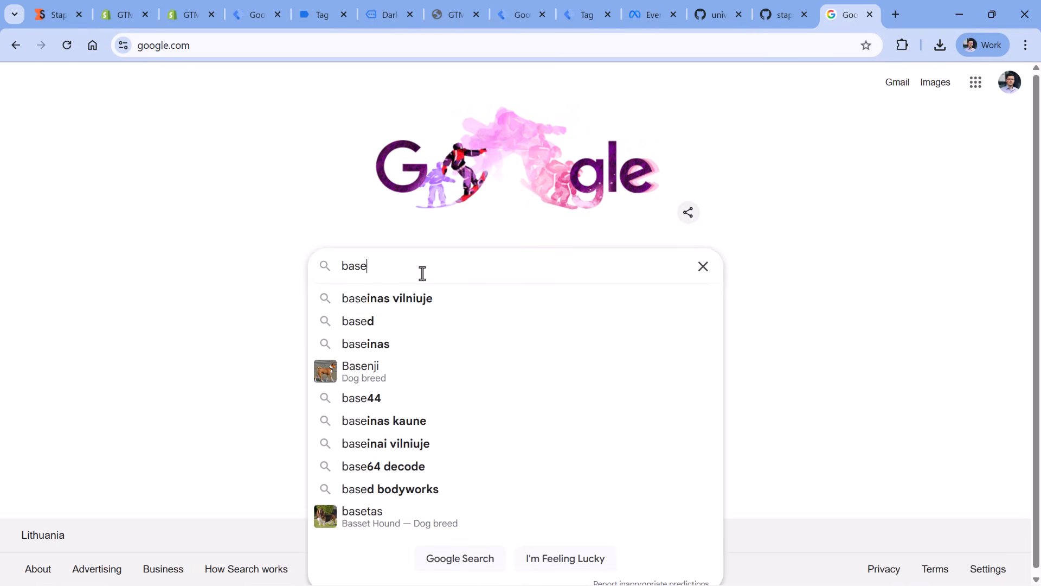
pyautogui.write('64 decode')
pyautogui.press('Return')
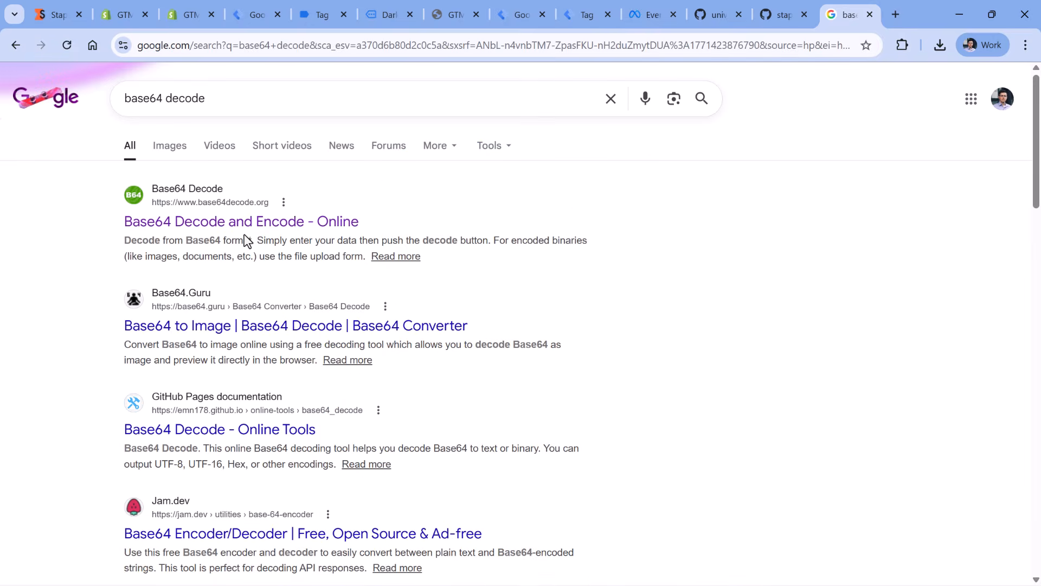
pyautogui.click(242, 227)
# - Paste the copied dtdc value into the Base64 decoder and decode it
pyautogui.click(274, 329)
pyautogui.hotkey('ctrl', 'v')
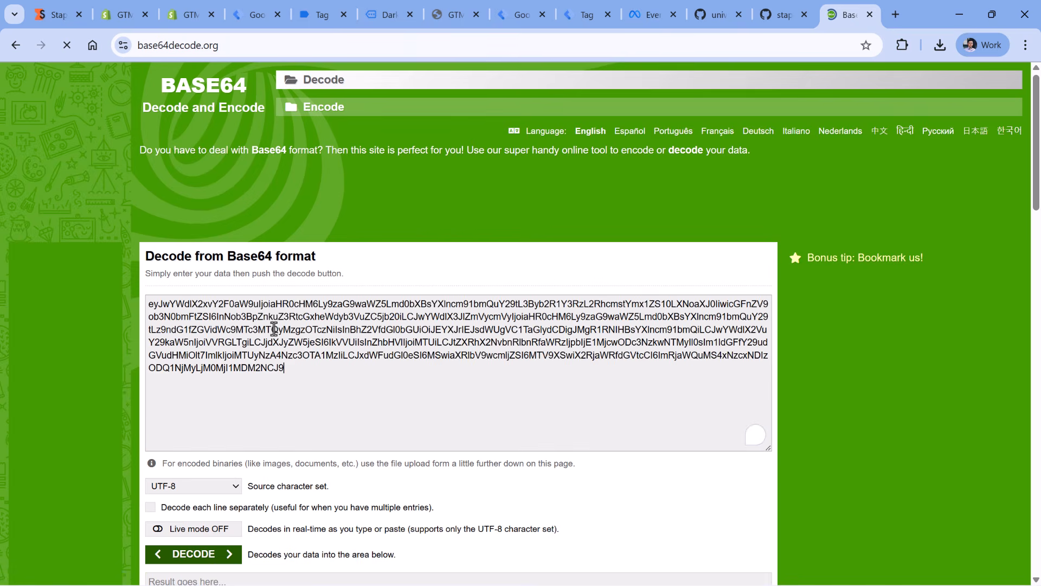
pyautogui.scroll(-4, 274, 329)
pyautogui.click(226, 342)
pyautogui.scroll(-4, 269, 305)
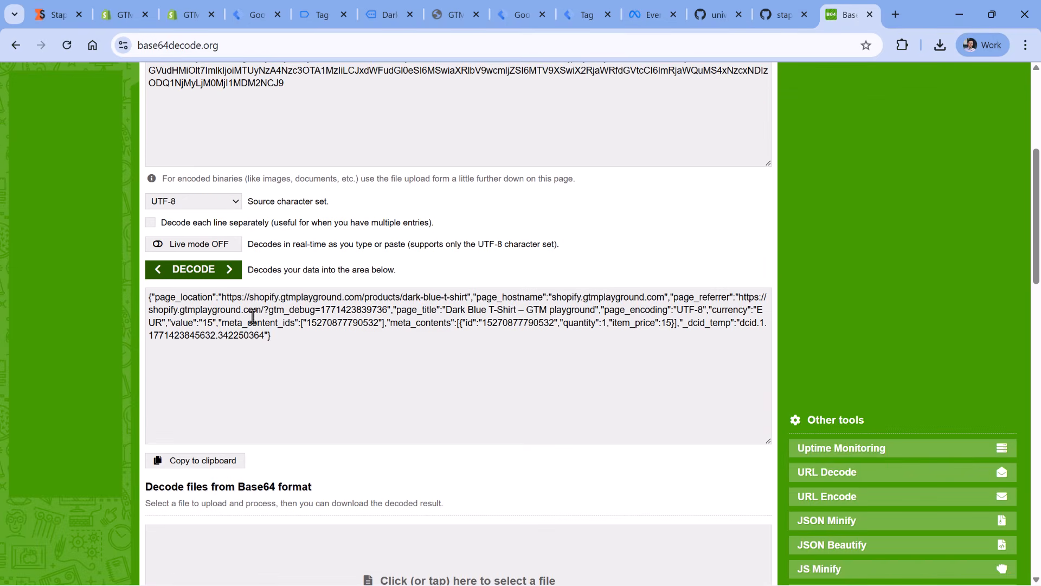
# - Examine the decoded event payload, including the meta_content_ids and meta_contents parameters
pyautogui.moveTo(277, 338); pyautogui.dragTo(147, 292)
pyautogui.click(245, 340)
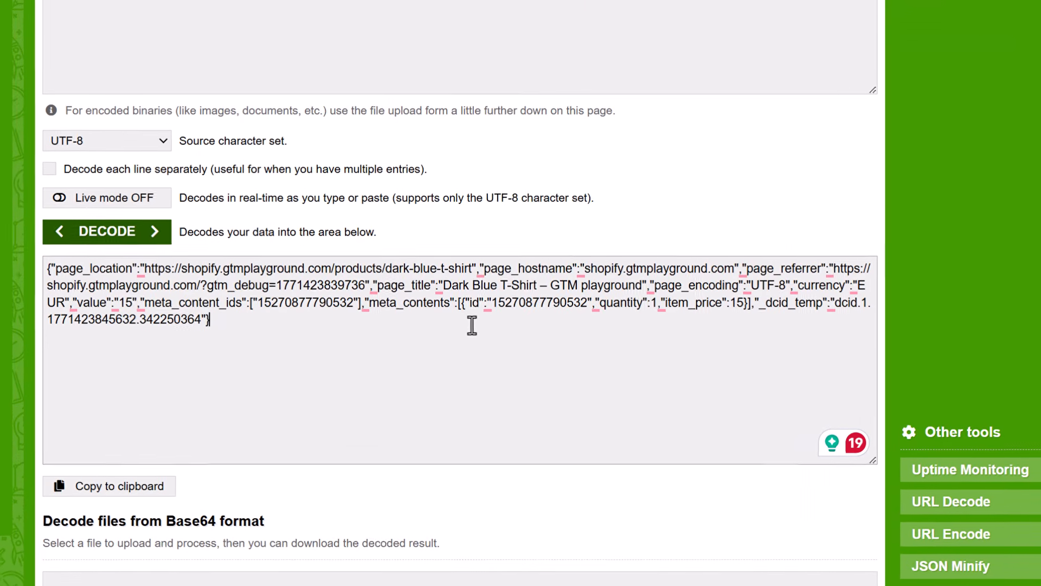
pyautogui.moveTo(471, 302); pyautogui.dragTo(748, 302)
pyautogui.click(607, 277)
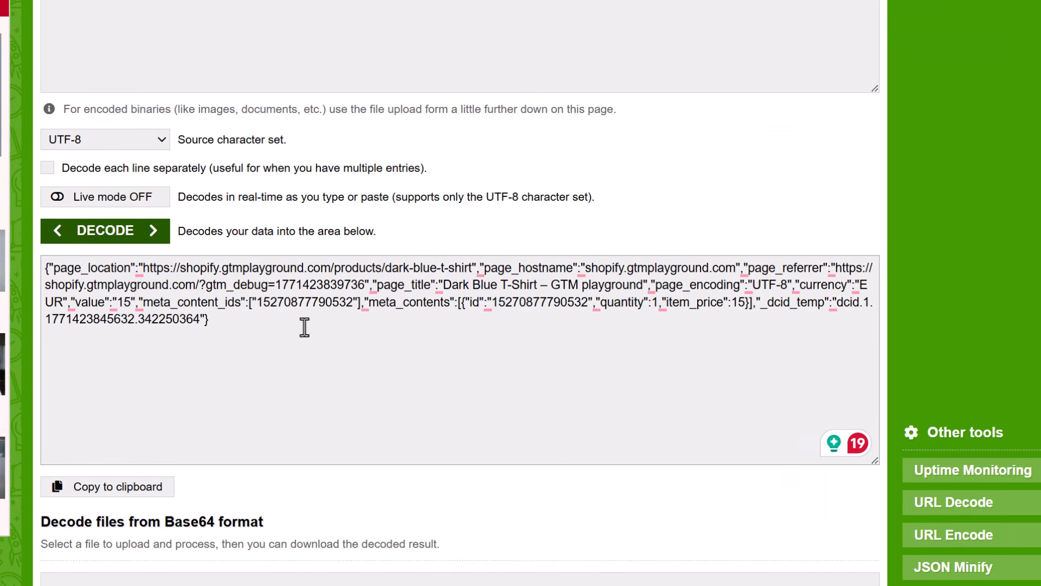
pyautogui.moveTo(251, 303); pyautogui.dragTo(360, 302)
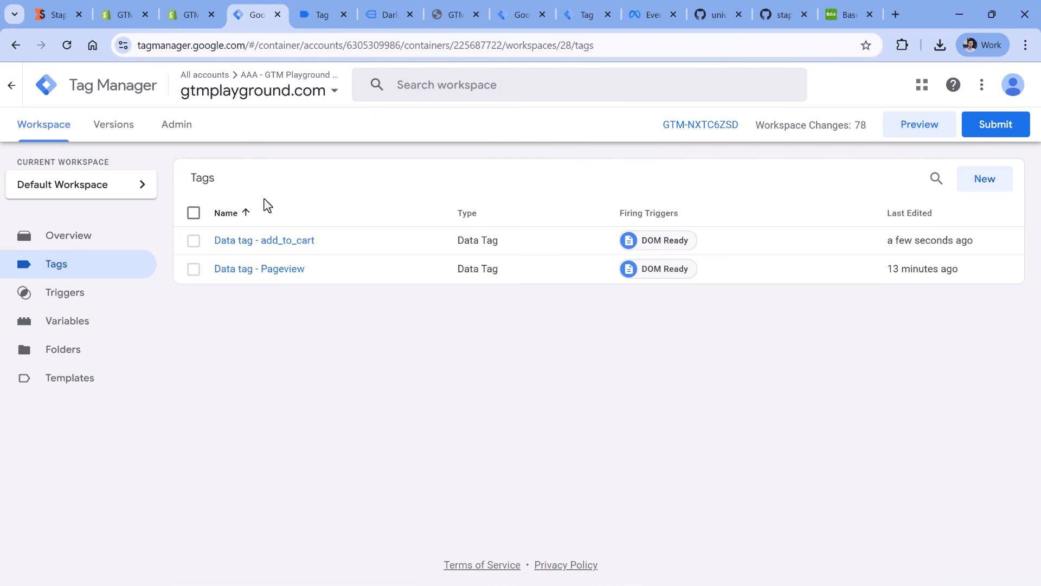
# - Make a copy of the "Data tag - add_to_cart" tag in the web container
pyautogui.click(263, 243)
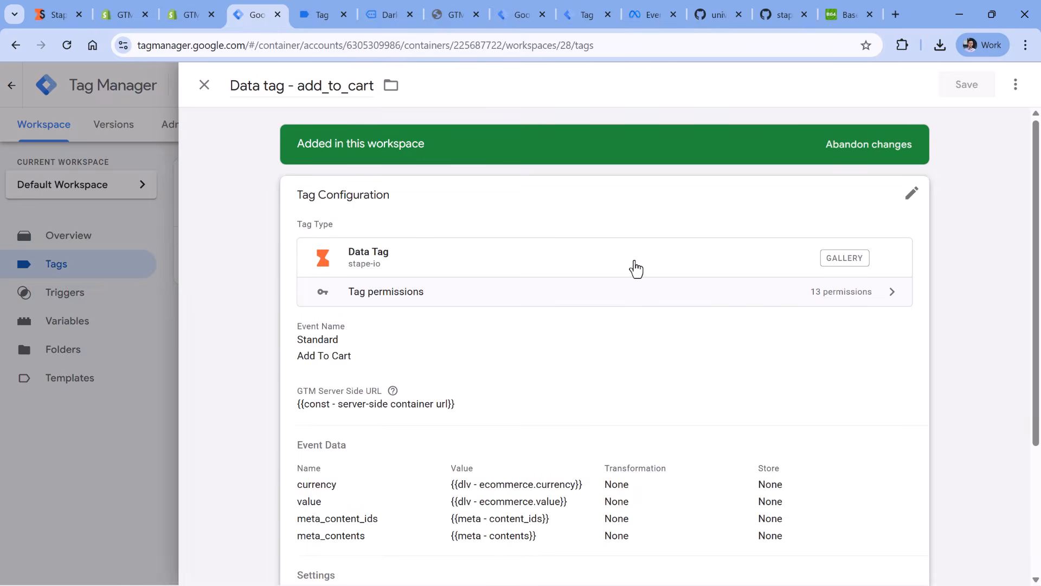
pyautogui.click(1015, 84)
pyautogui.click(966, 120)
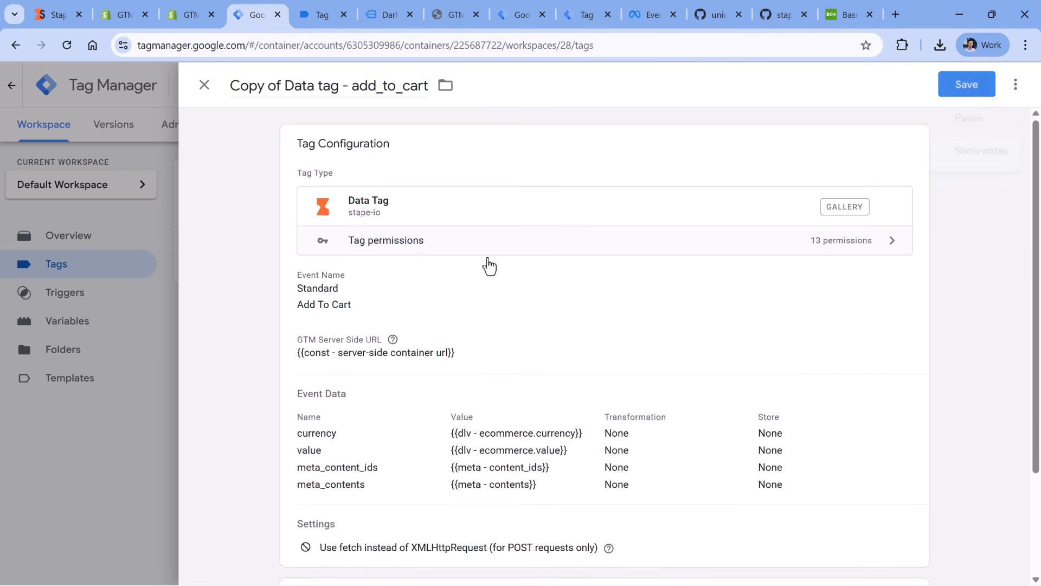
pyautogui.scroll(-2, 421, 265)
pyautogui.scroll(2, 421, 266)
# - Rename the copied tag as "Data tag - purchase"
pyautogui.moveTo(284, 86); pyautogui.dragTo(230, 85)
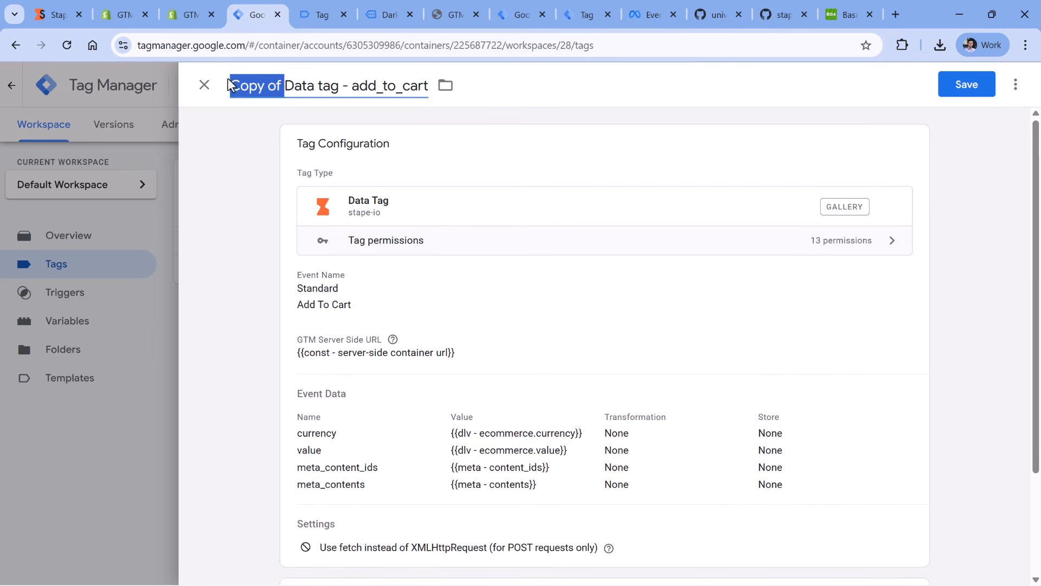
pyautogui.press('BackSpace')
pyautogui.doubleClick(308, 93)
pyautogui.write('purchase')
# - Set the copied tag's standard event name to Purchase
pyautogui.scroll(1, 497, 213)
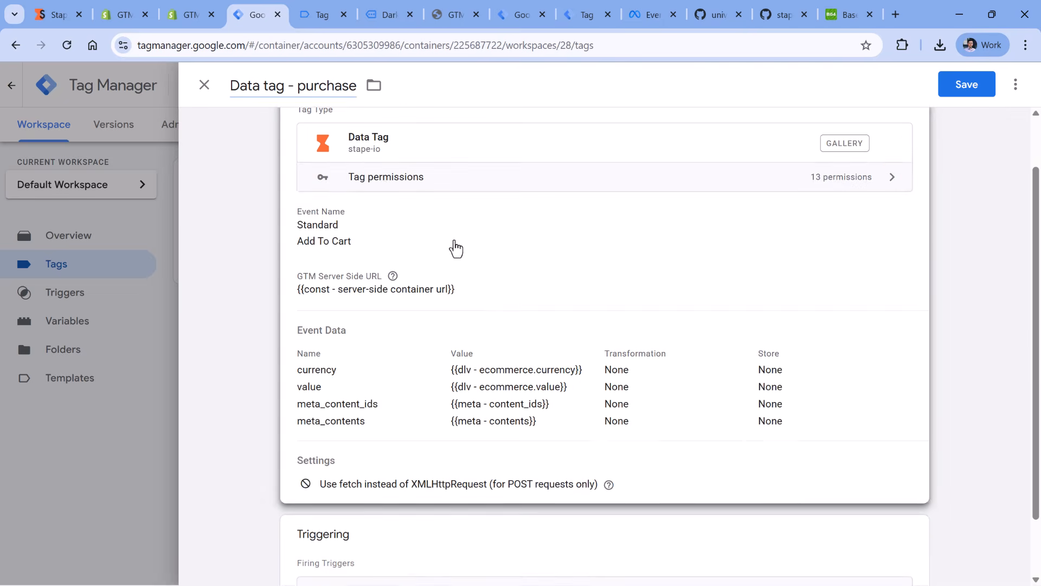
pyautogui.click(453, 246)
pyautogui.click(379, 280)
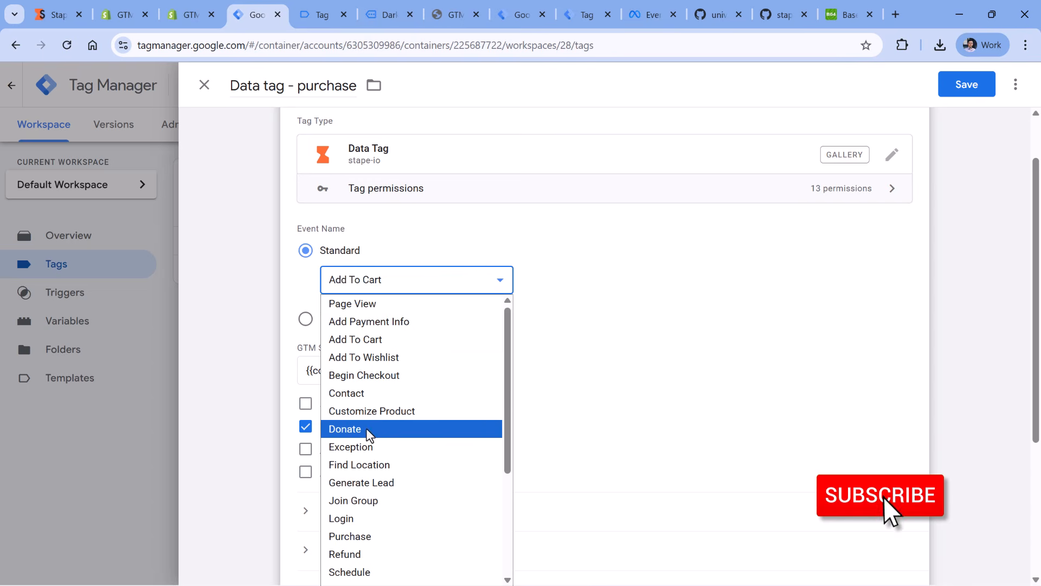
pyautogui.click(358, 537)
pyautogui.scroll(-1, 549, 228)
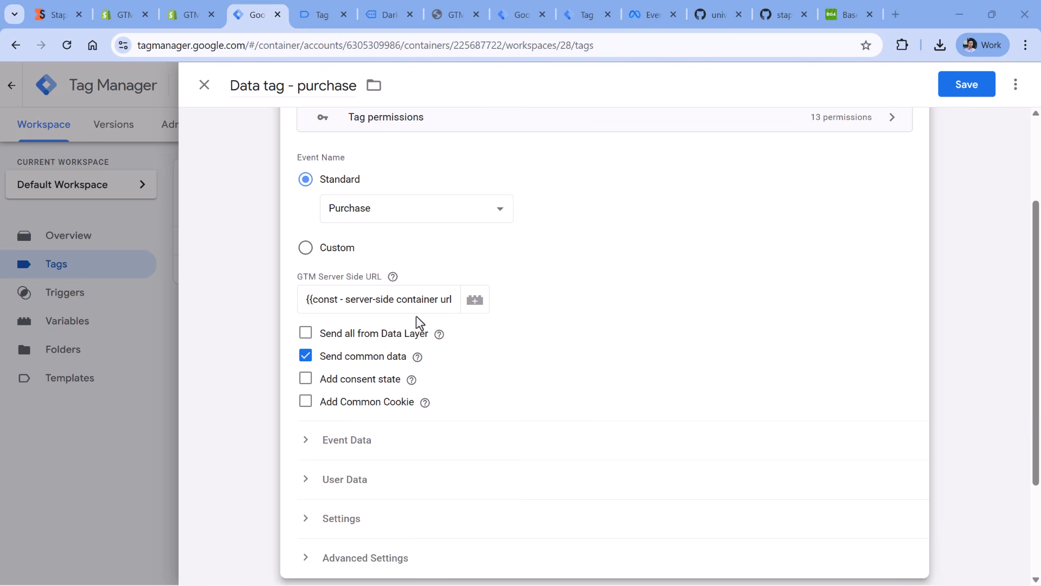
# - Enable Add Common Cookie for the purchase tag, check its Event Data rows, and save the tag
pyautogui.doubleClick(306, 405)
pyautogui.click(307, 404)
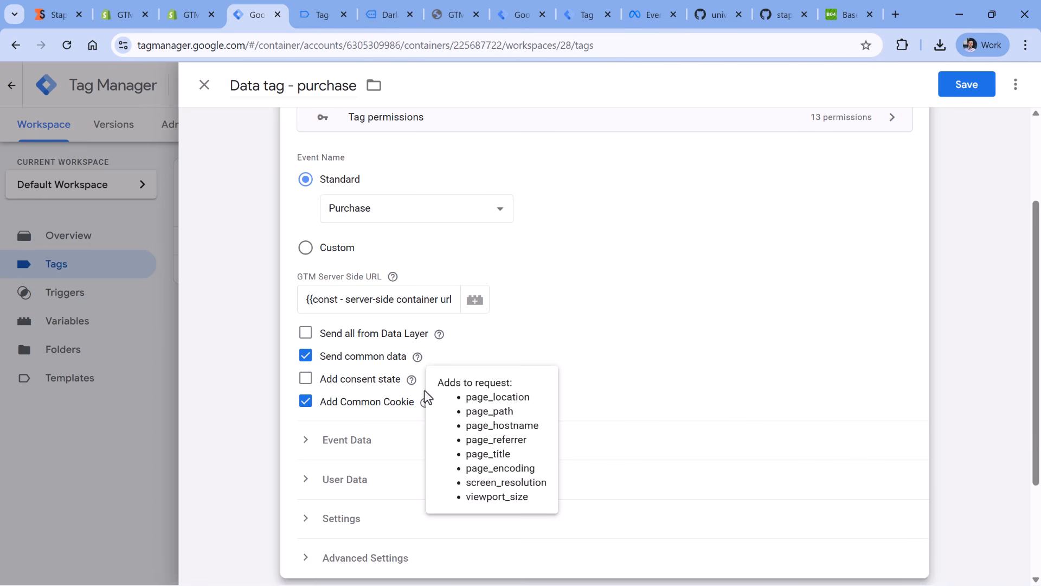
pyautogui.scroll(-3, 521, 330)
pyautogui.click(313, 301)
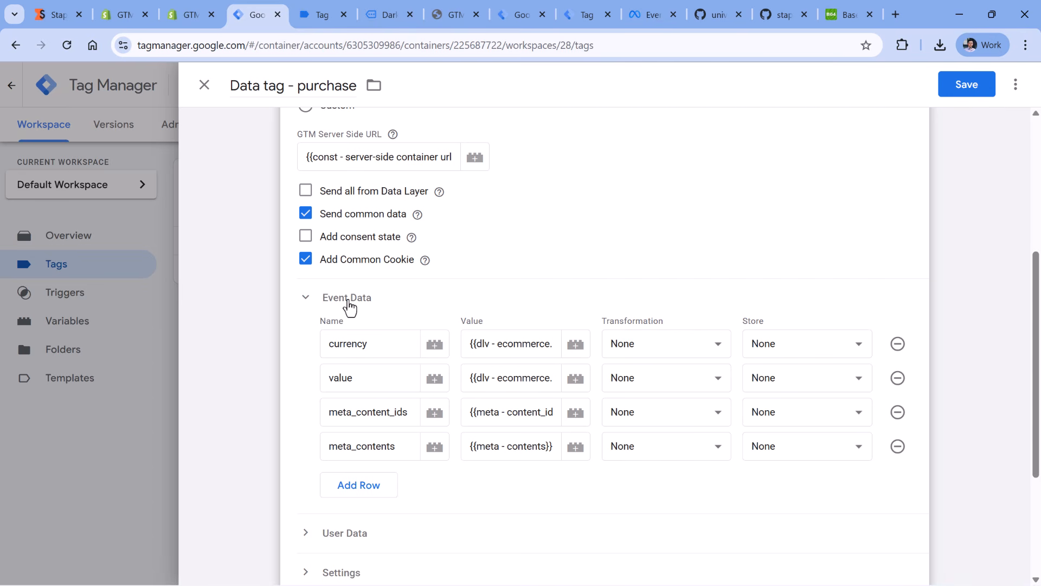
pyautogui.click(968, 87)
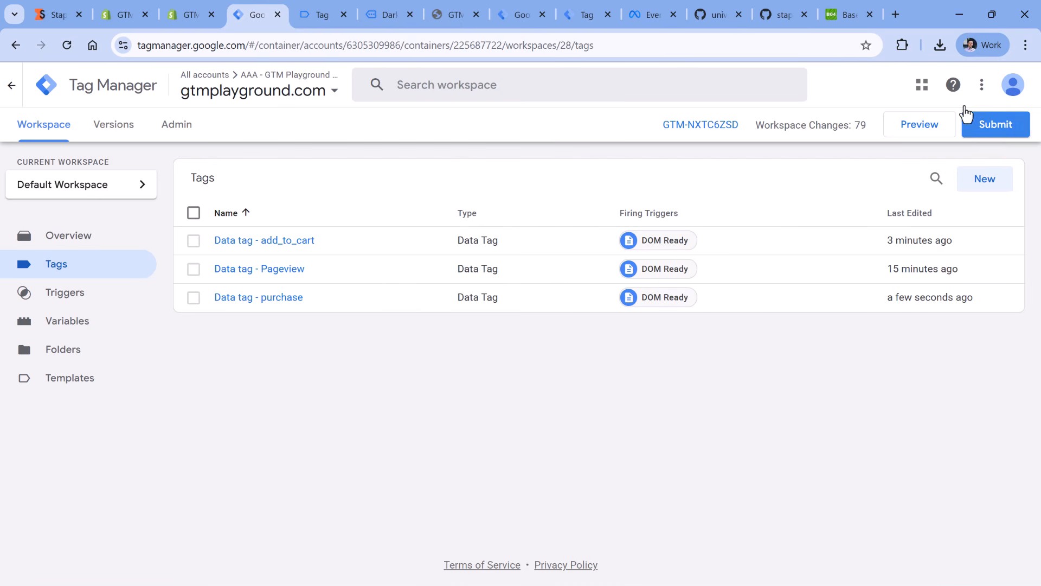
# - Publish the web container changes as a new version without a version name or description
pyautogui.click(997, 132)
pyautogui.click(987, 99)
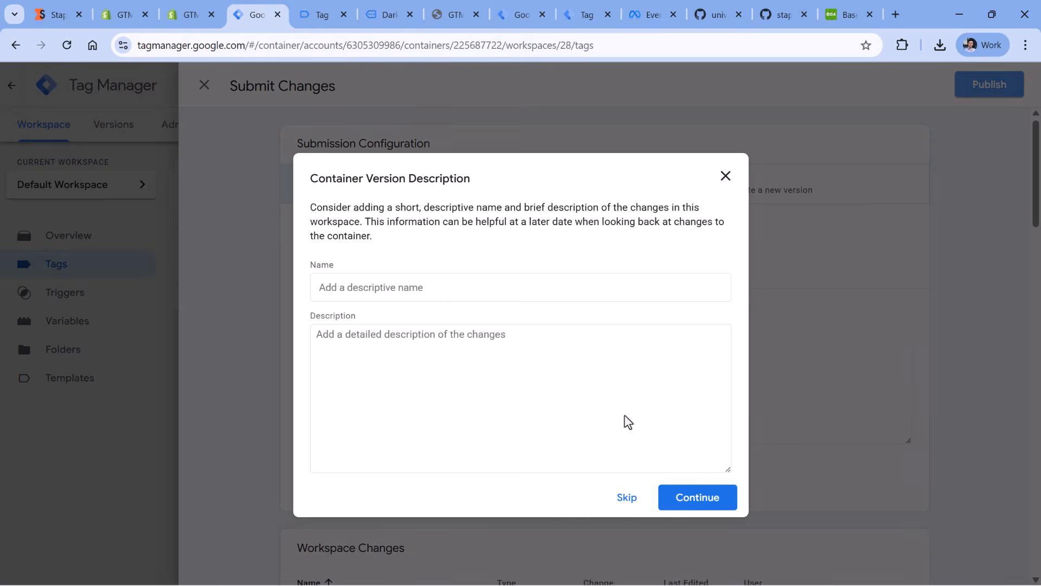
pyautogui.click(692, 501)
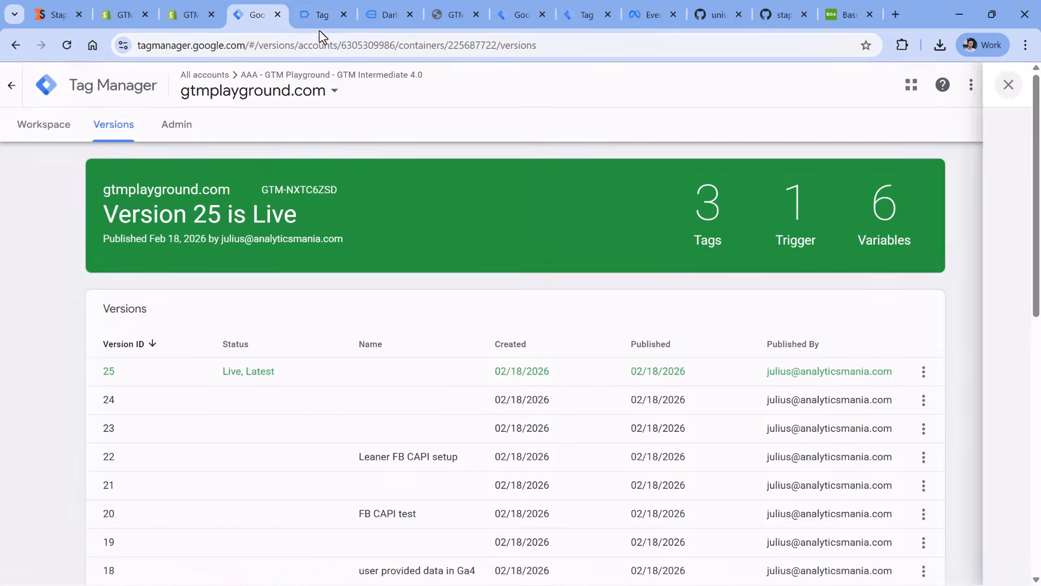
# - Close the web container's Tag Assistant preview and the connected Dark Blue T-Shirt store page
pyautogui.click(321, 17)
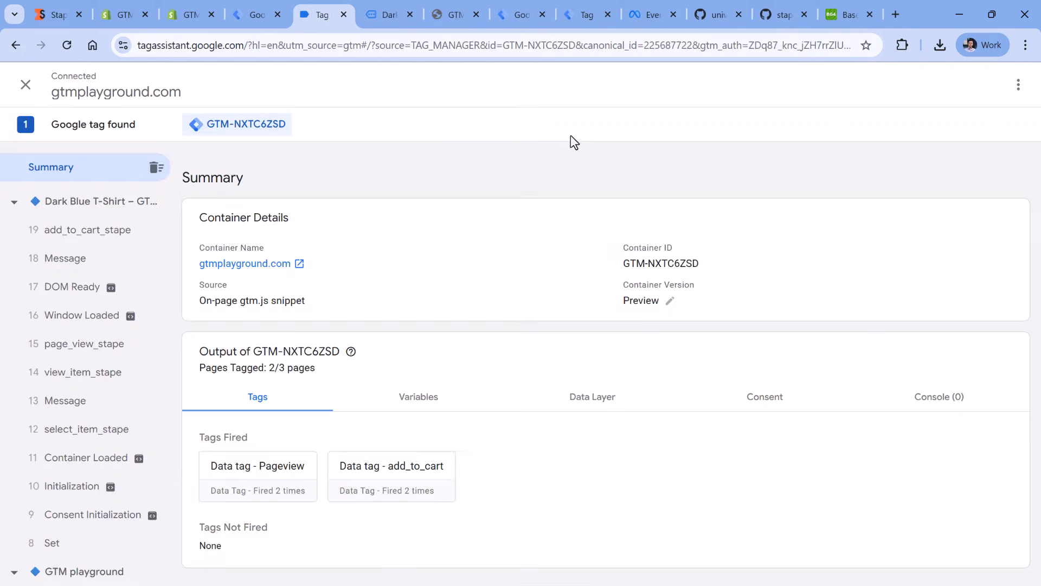
pyautogui.click(344, 15)
pyautogui.click(372, 14)
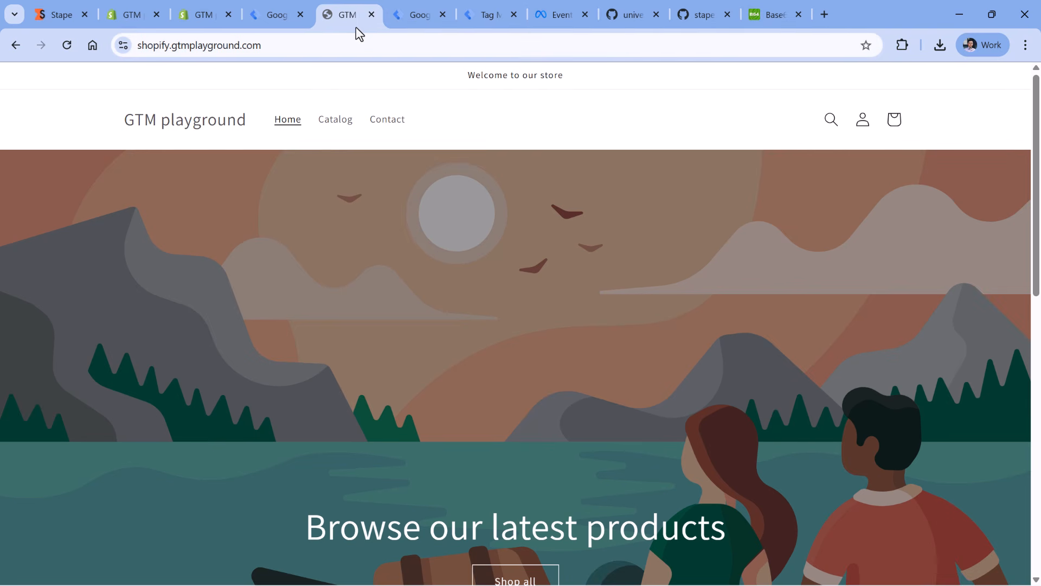
# - Open the Dark Blue T-Shirt from the store's featured products and go straight to checkout with it
pyautogui.scroll(-10, 349, 197)
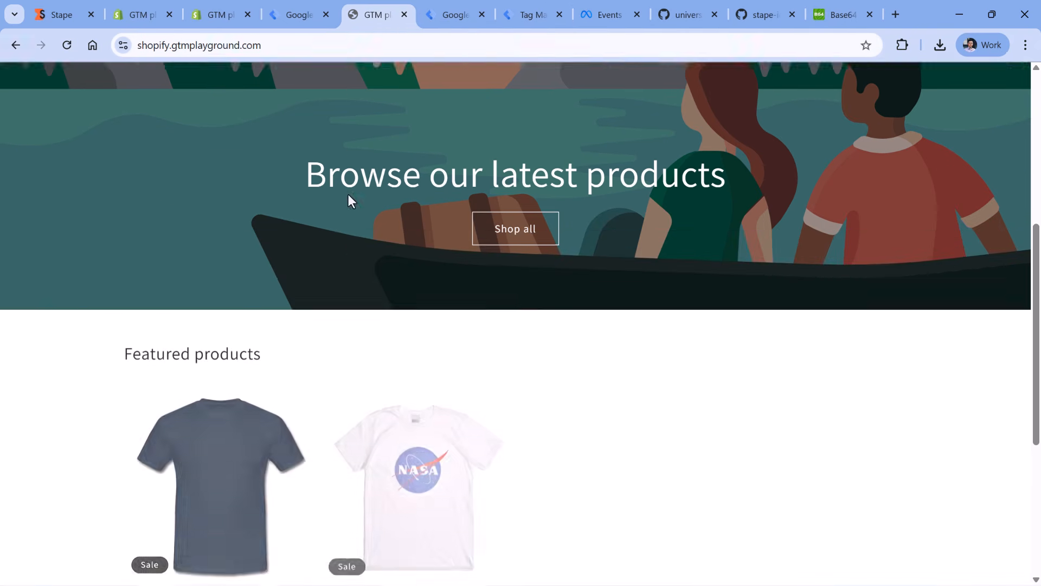
pyautogui.scroll(3, 402, 103)
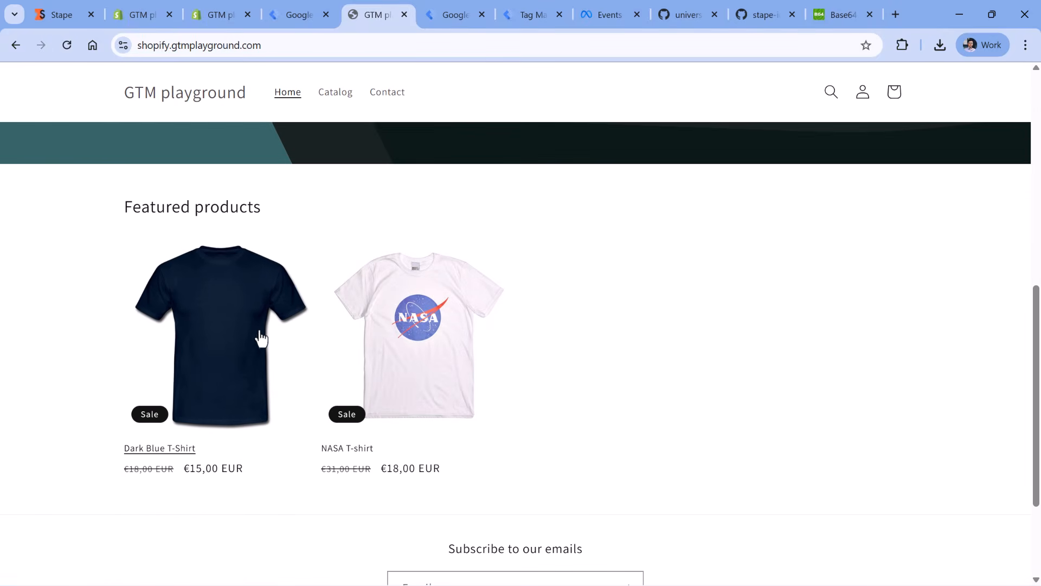
pyautogui.click(223, 336)
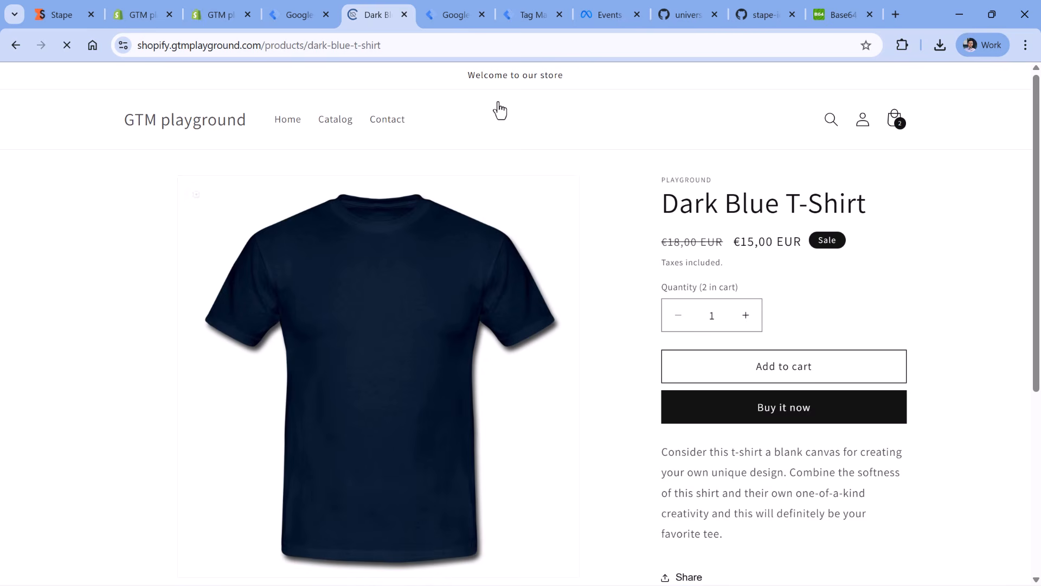
pyautogui.click(778, 419)
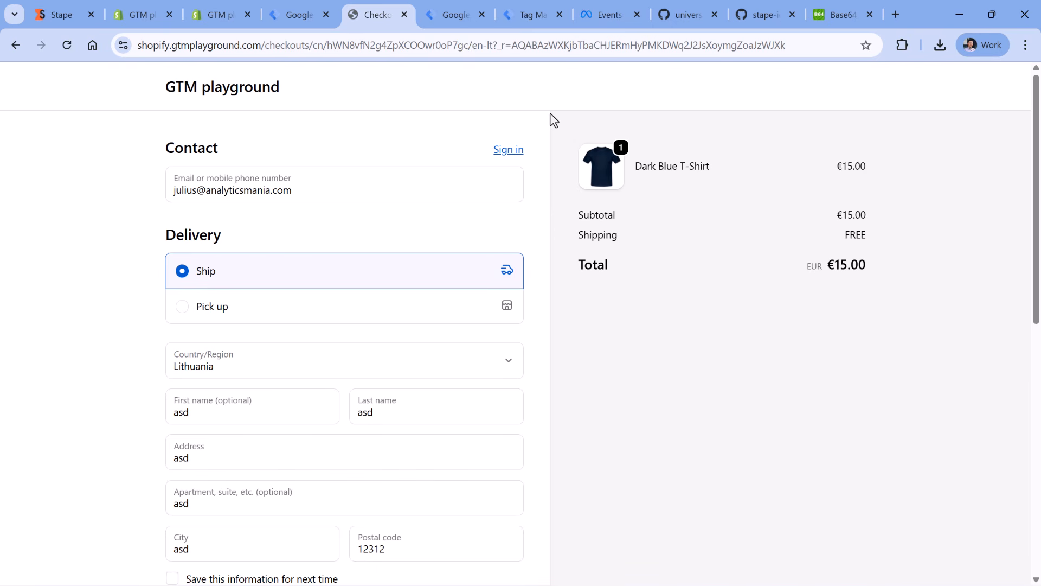
# - Open the developer tools console on the checkout page, resize it to half the window, and clear its messages
pyautogui.click(1025, 48)
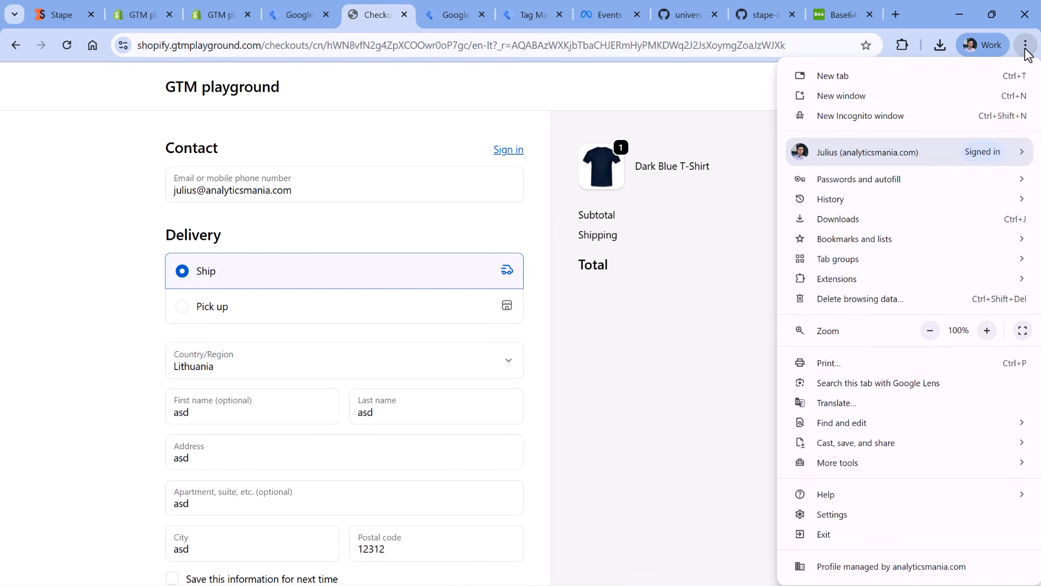
pyautogui.moveTo(820, 469)
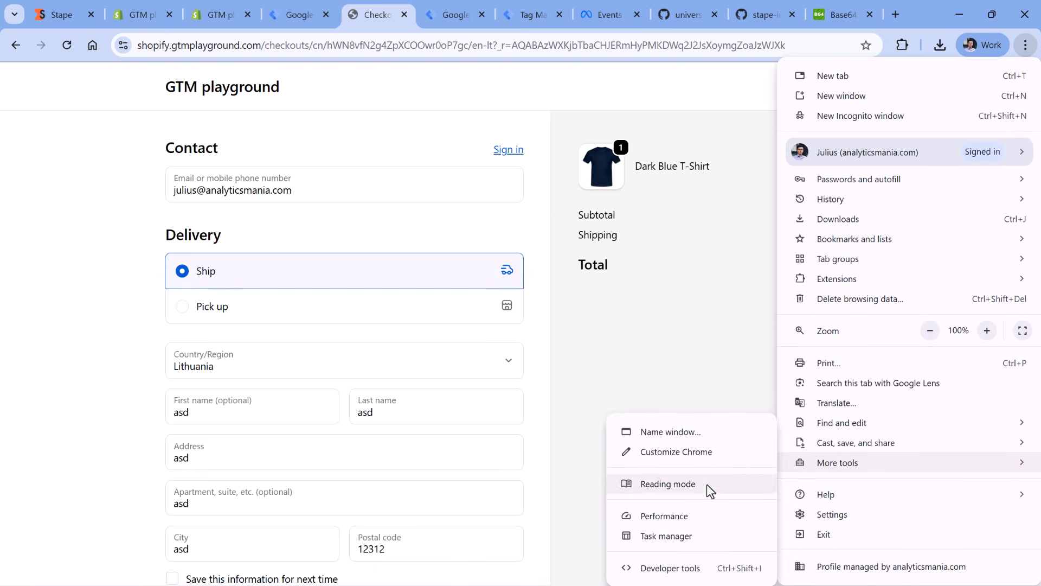
pyautogui.click(669, 568)
pyautogui.moveTo(735, 180); pyautogui.dragTo(732, 303)
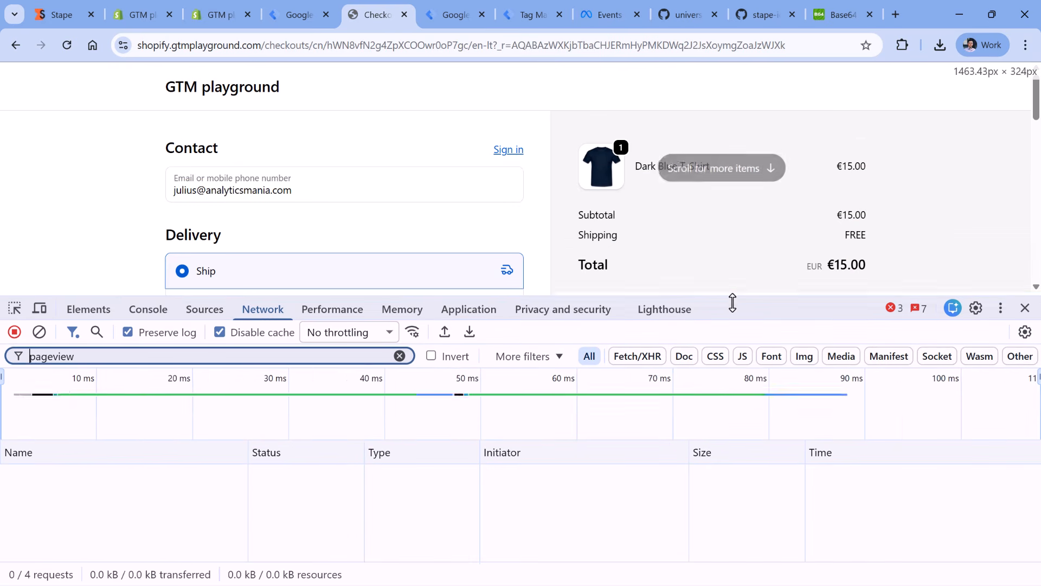
pyautogui.click(145, 310)
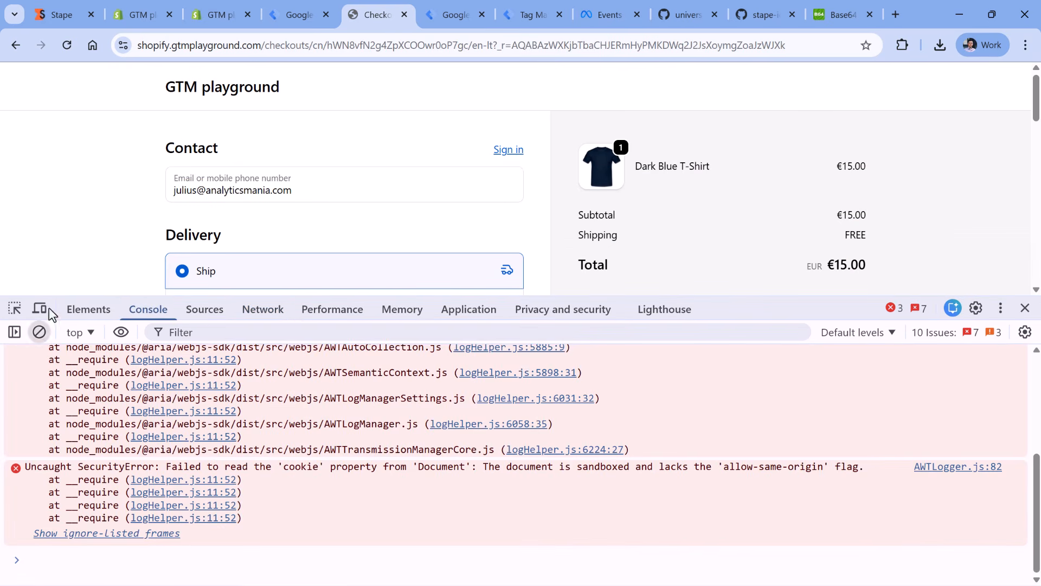
pyautogui.click(39, 332)
# - Fill in the test card number, expiration date and security code for the credit card payment, and submit the order
pyautogui.scroll(-7, 107, 201)
pyautogui.scroll(-5, 106, 201)
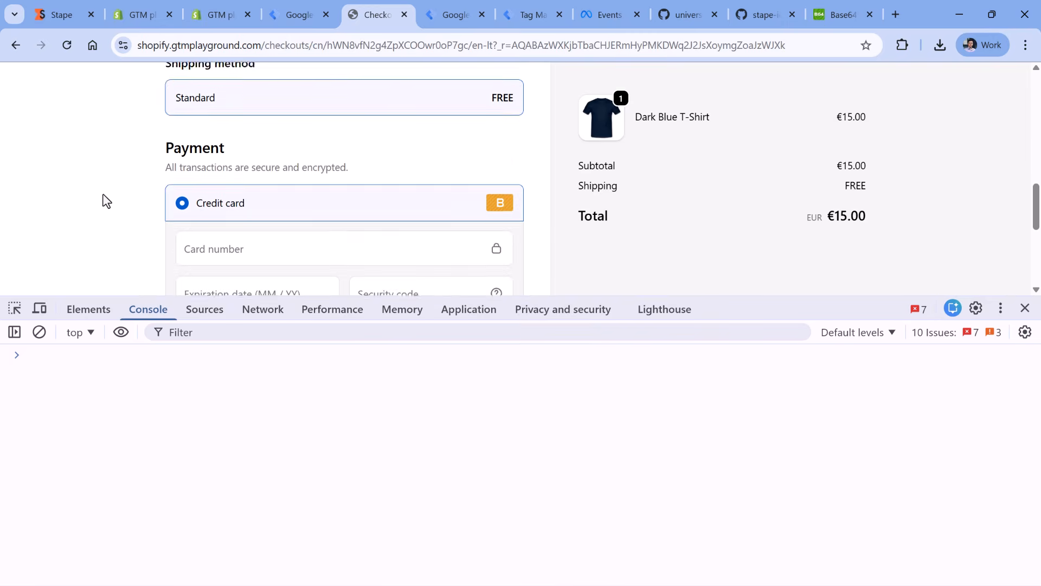
pyautogui.scroll(1, 213, 167)
pyautogui.click(219, 163)
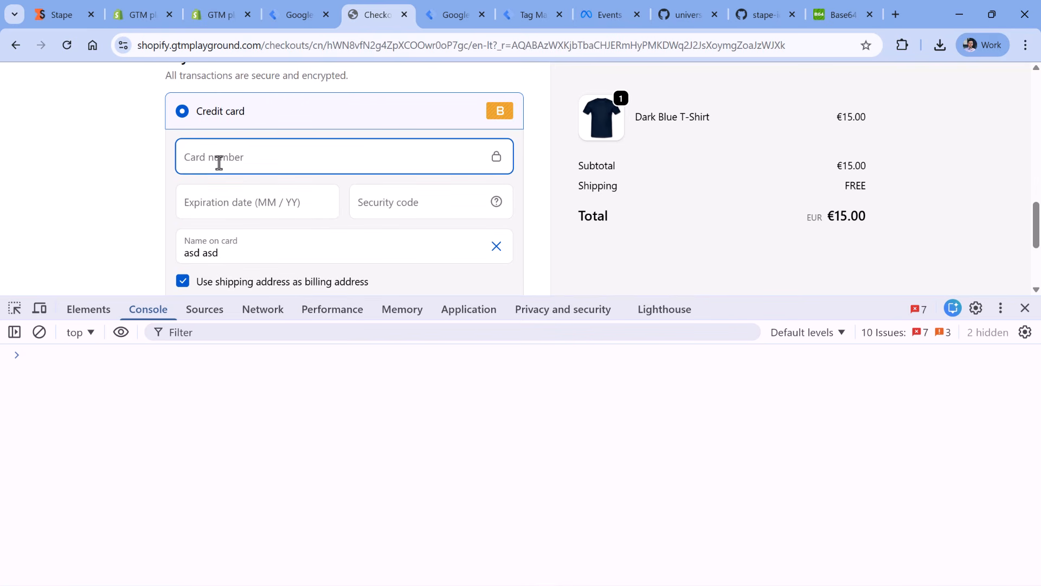
pyautogui.write('1')
pyautogui.click(229, 201)
pyautogui.write('1234')
pyautogui.click(386, 202)
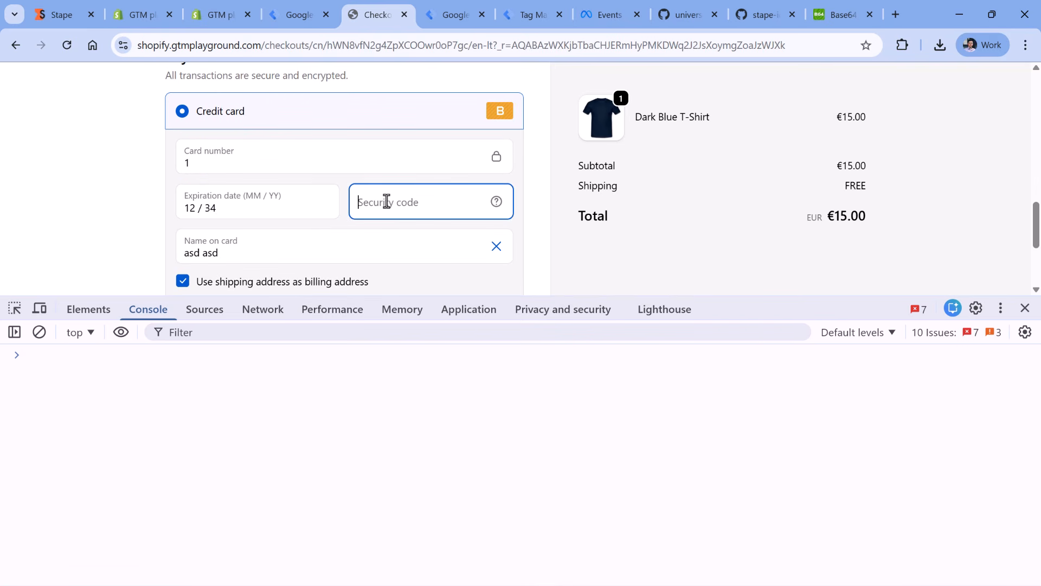
pyautogui.write('123')
pyautogui.scroll(-3, 336, 211)
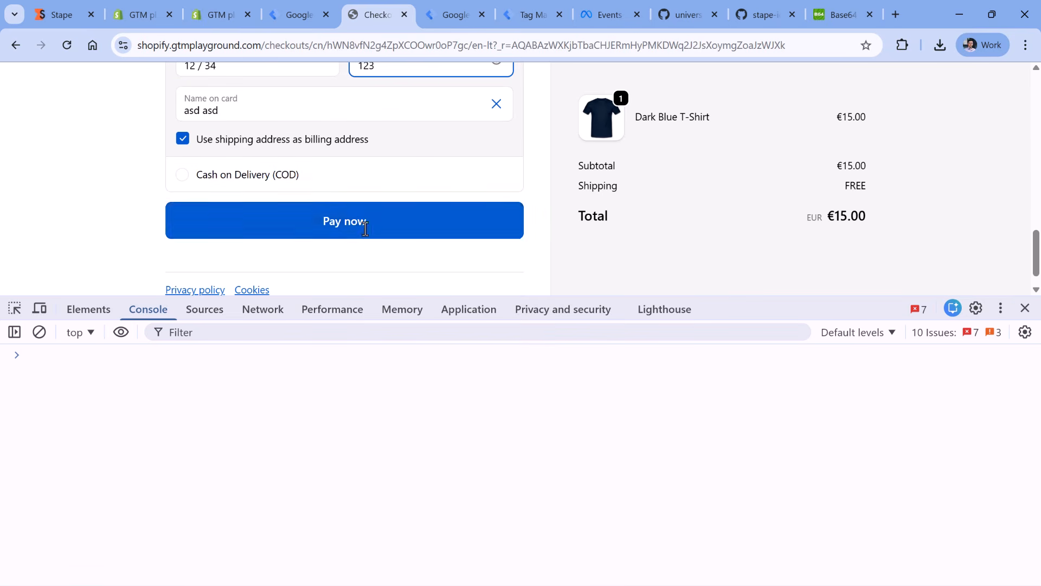
pyautogui.click(324, 219)
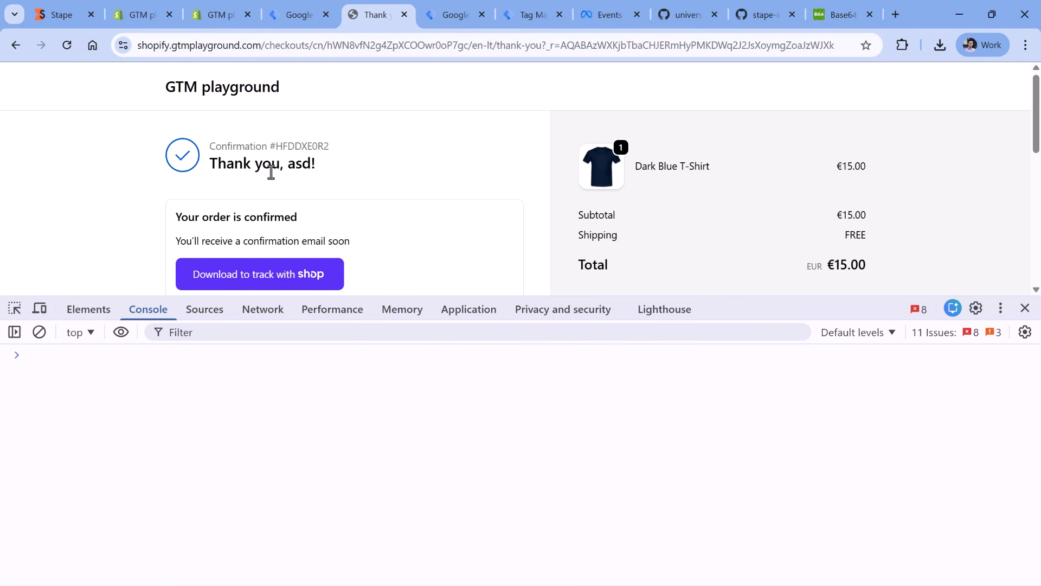
pyautogui.write('dataLayer')
pyautogui.moveTo(81, 356); pyautogui.dragTo(24, 356)
pyautogui.press('BackSpace')
# - Switch the console's JavaScript context to the web-pixel-sandbox-CUSTOM-245399876 frame
pyautogui.click(89, 334)
pyautogui.scroll(-7, 136, 388)
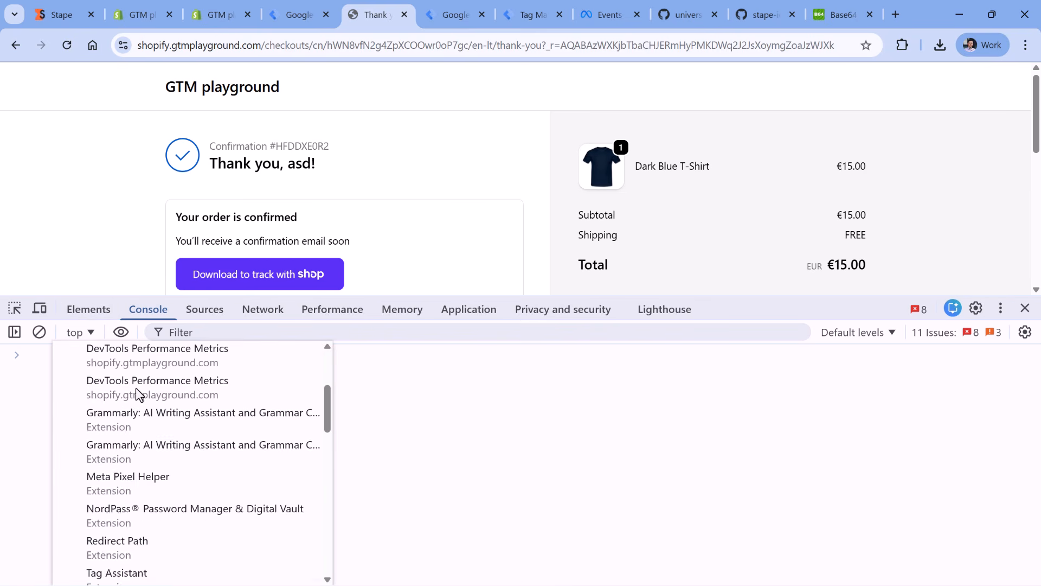
pyautogui.scroll(-4, 135, 401)
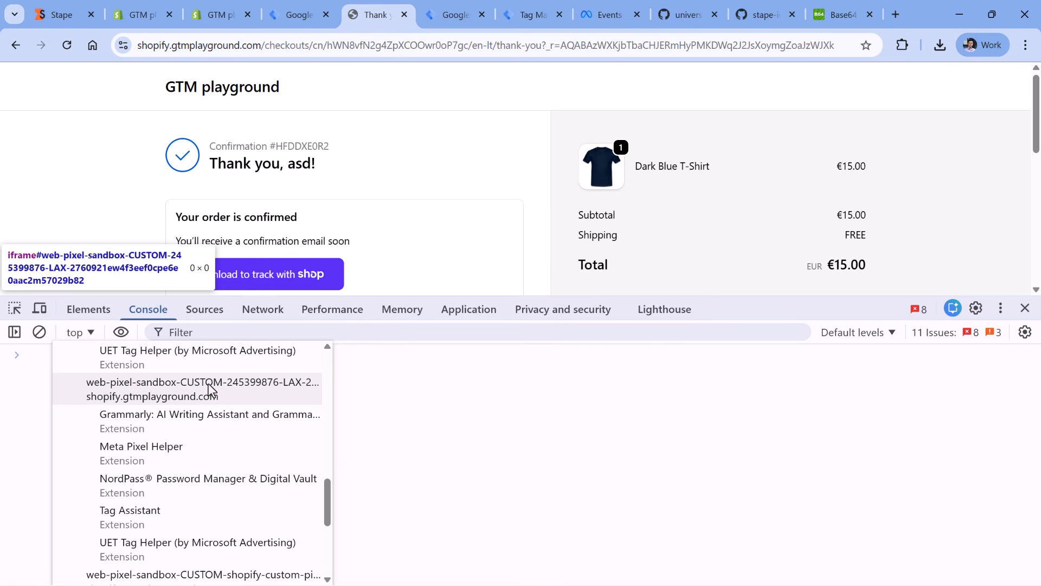
pyautogui.click(249, 386)
pyautogui.click(113, 360)
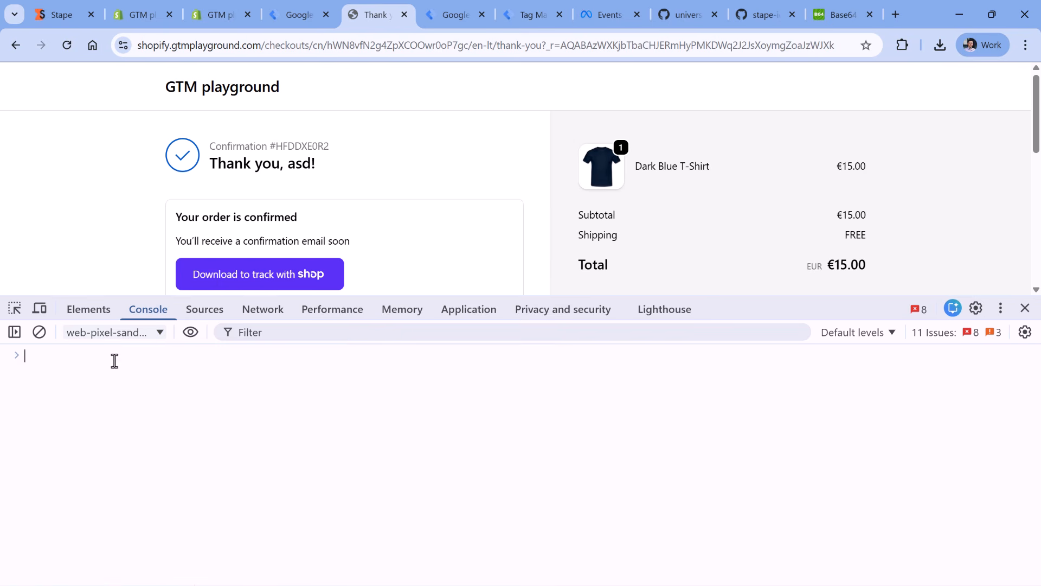
# - Print dataLayer in the console, expand the returned array, and enlarge the developer tools area
pyautogui.write('dataLayer')
pyautogui.press('Return')
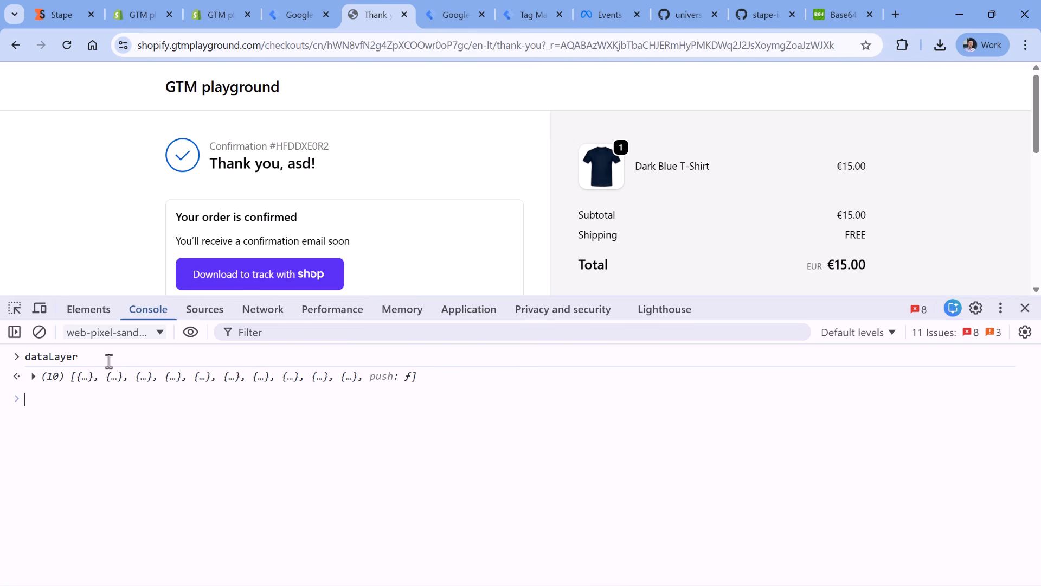
pyautogui.click(38, 375)
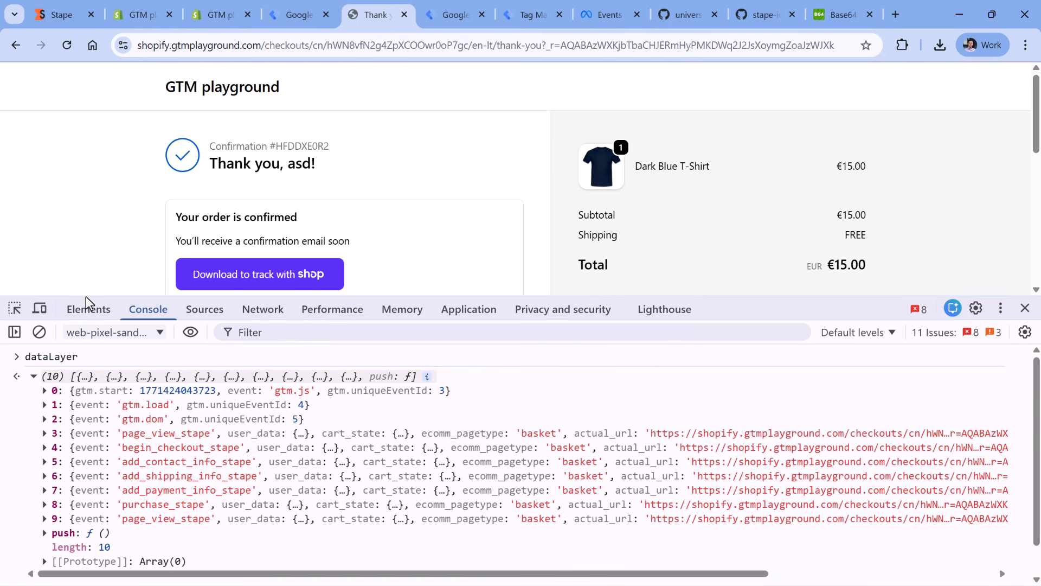
pyautogui.moveTo(86, 296); pyautogui.dragTo(89, 232)
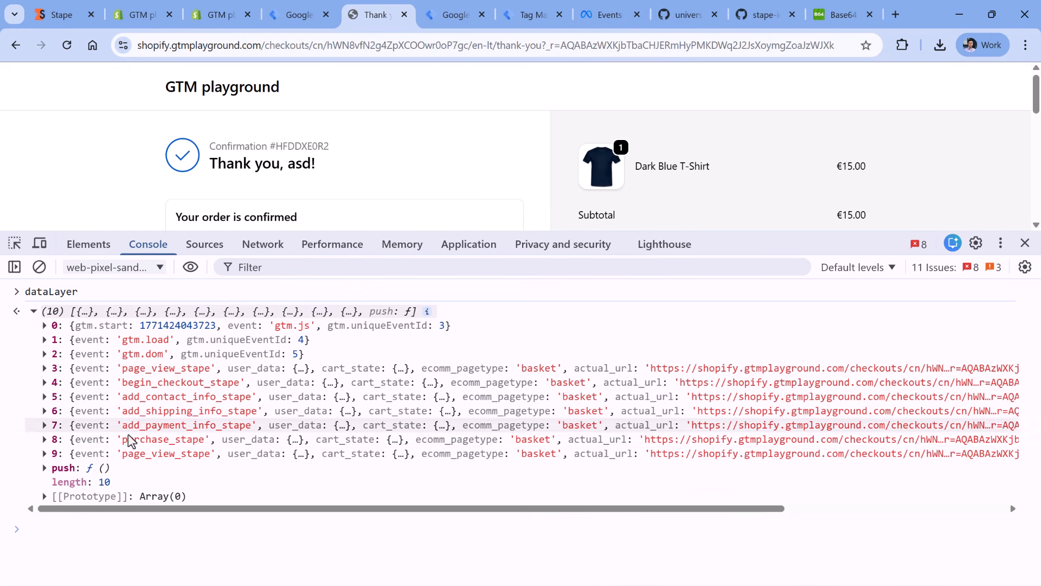
# - Expand the purchase_stape event in the data layer and examine its user_data and ecommerce objects
pyautogui.click(97, 433)
pyautogui.scroll(2, 212, 320)
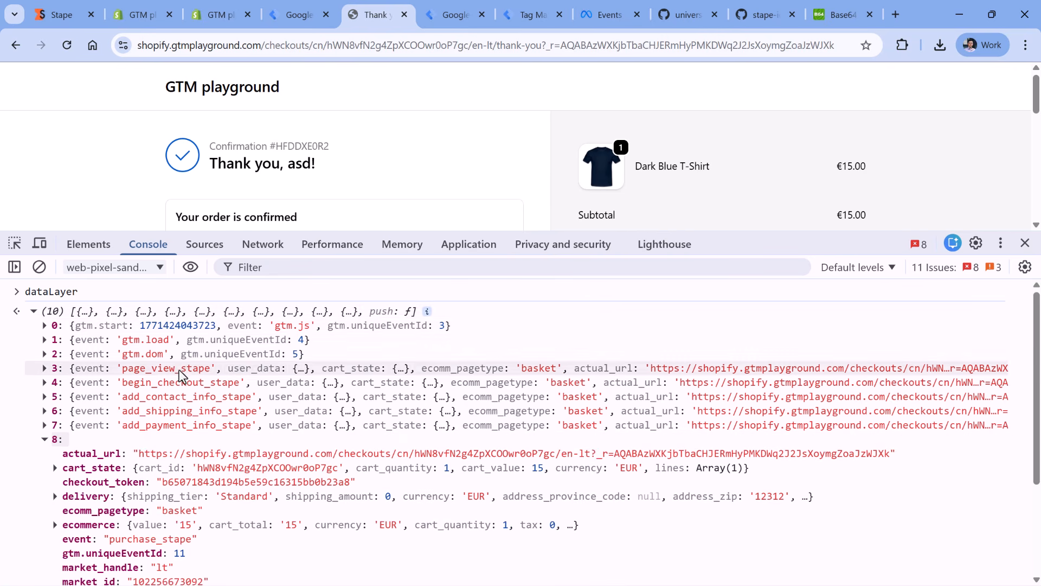
pyautogui.scroll(-3, 181, 374)
pyautogui.click(56, 385)
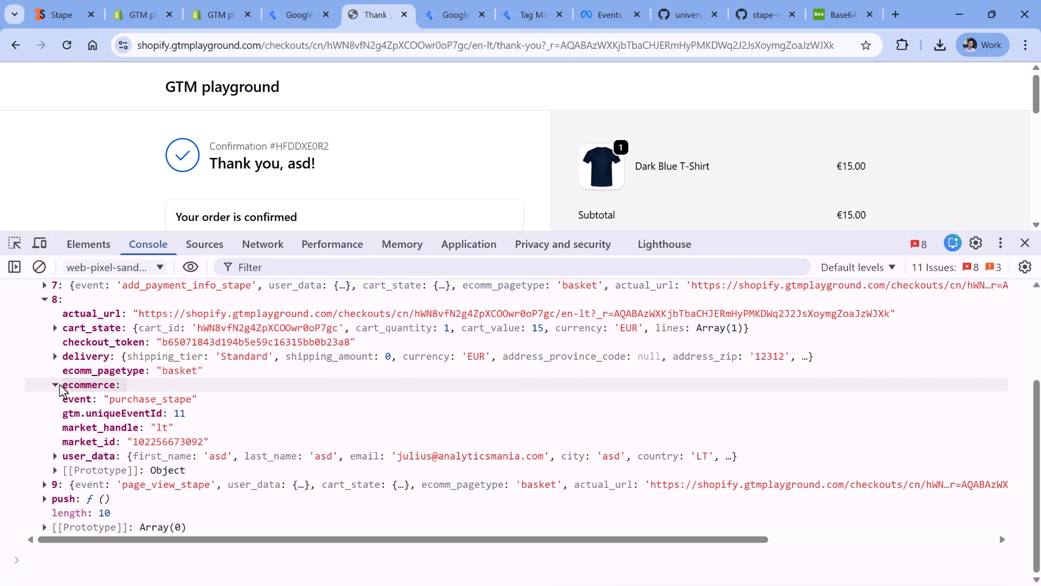
pyautogui.click(55, 385)
pyautogui.click(55, 456)
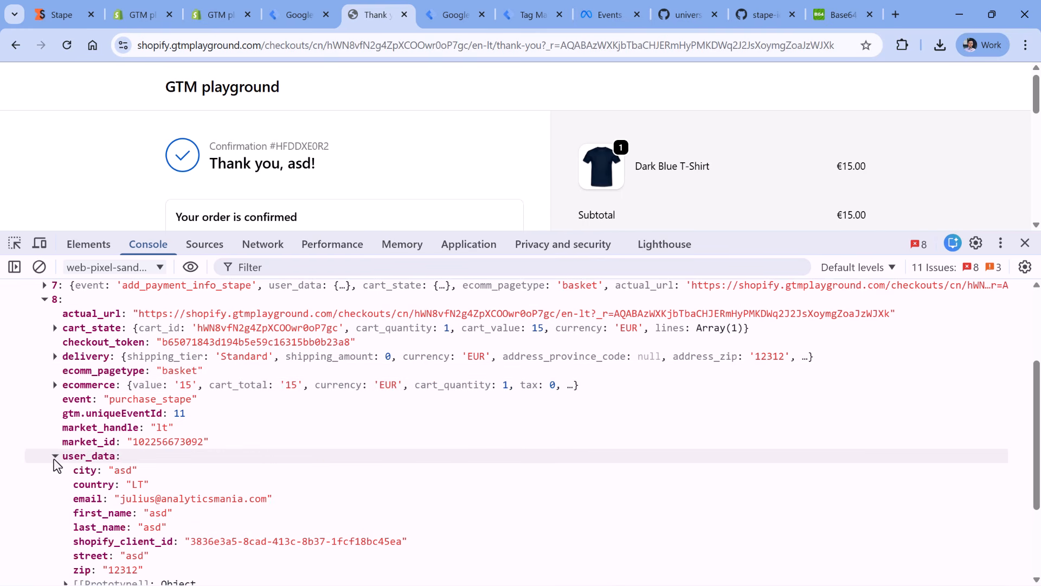
pyautogui.click(55, 457)
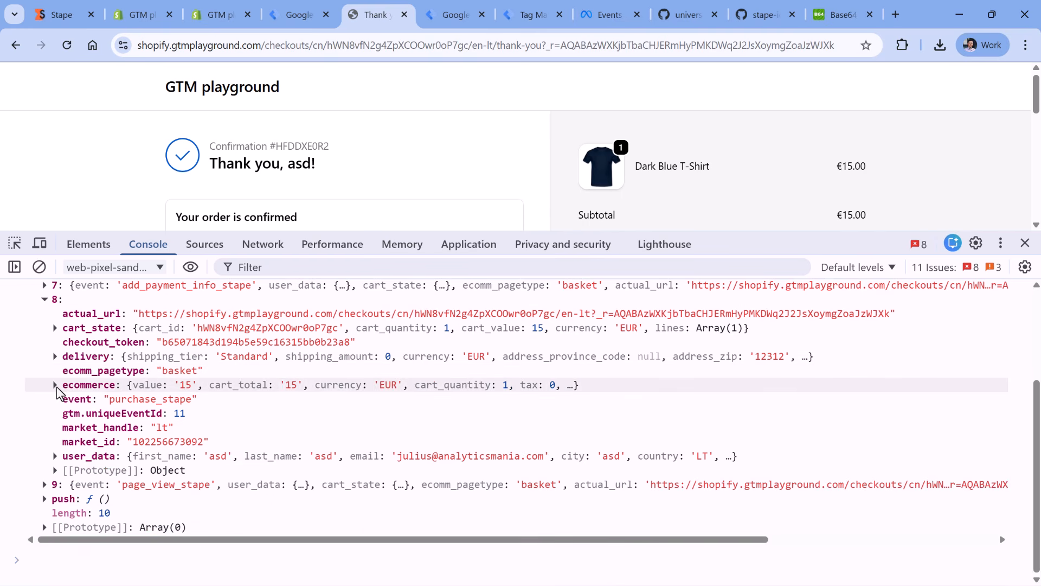
pyautogui.click(55, 385)
pyautogui.scroll(-2, 130, 496)
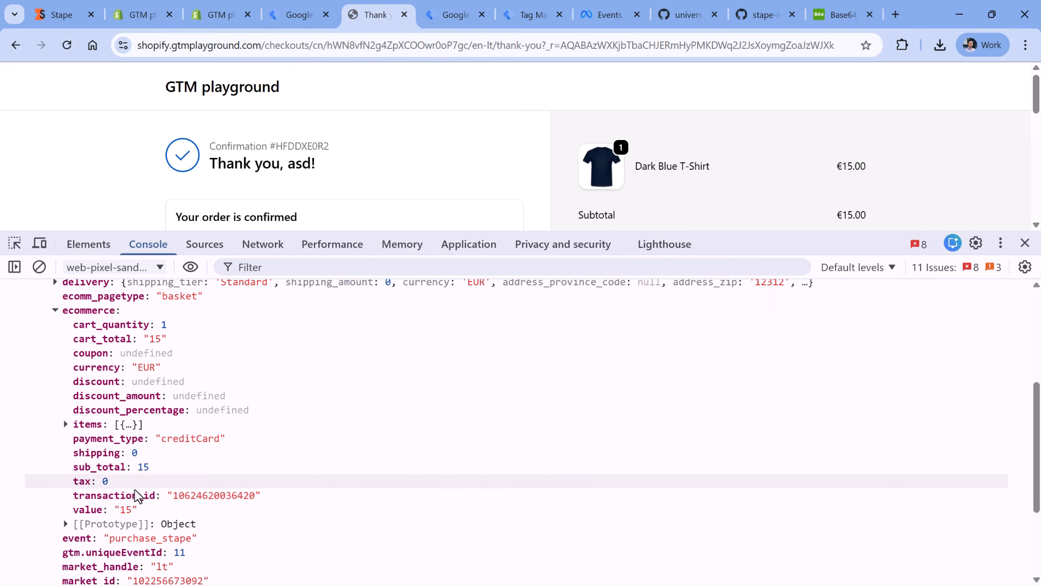
# - In the gtmplayground.com web container, open the Data tag - add_to_cart tag and remove its DOM Ready trigger
pyautogui.click(295, 15)
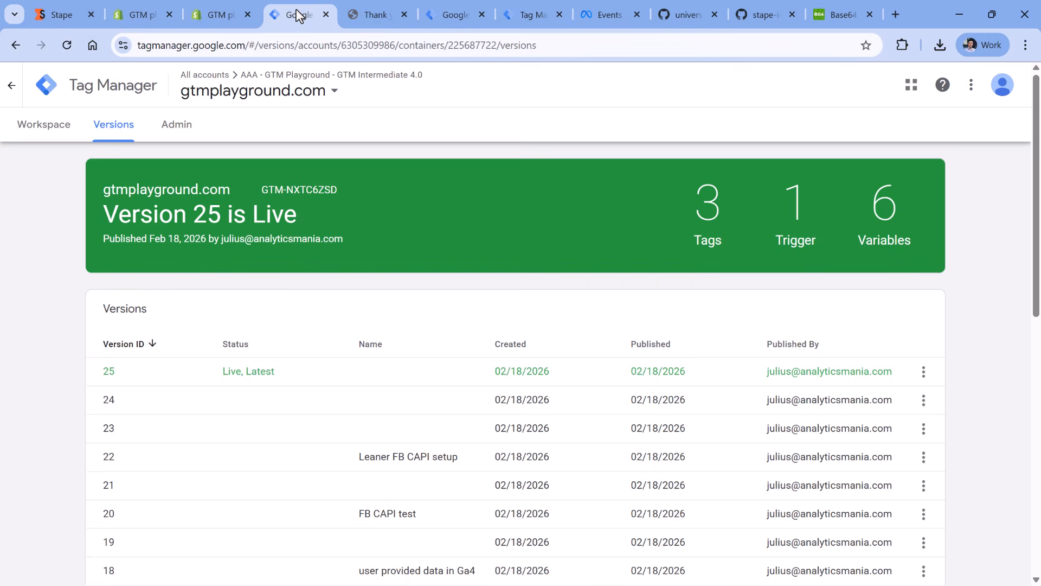
pyautogui.click(44, 130)
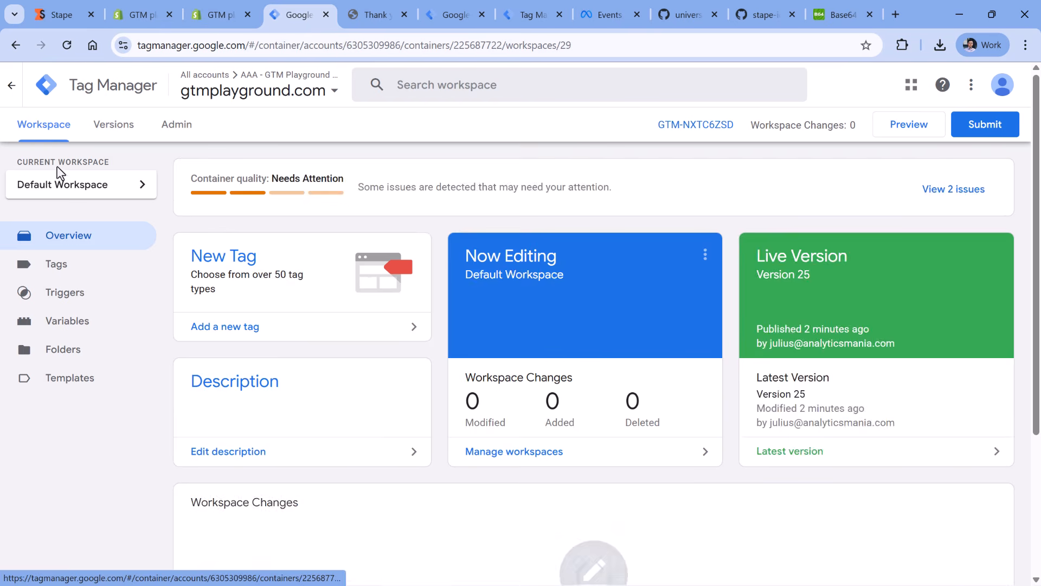
pyautogui.click(72, 272)
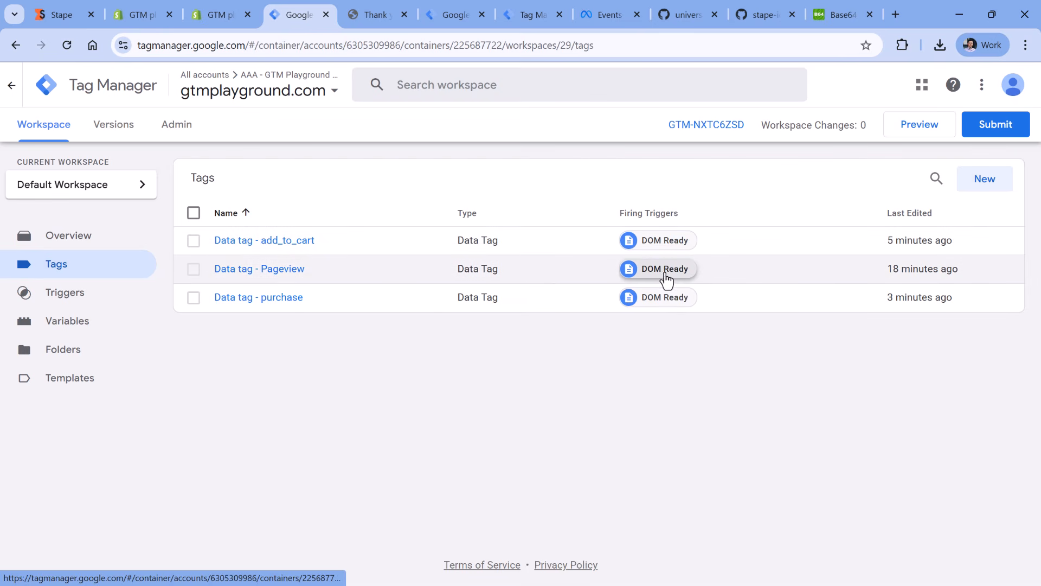
pyautogui.click(262, 241)
pyautogui.scroll(-3, 426, 271)
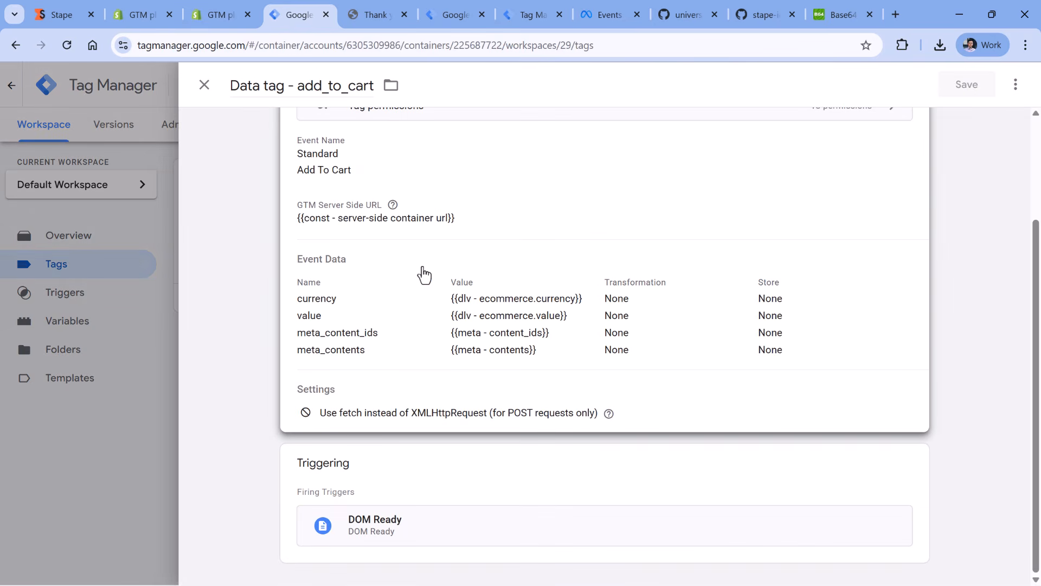
pyautogui.click(421, 468)
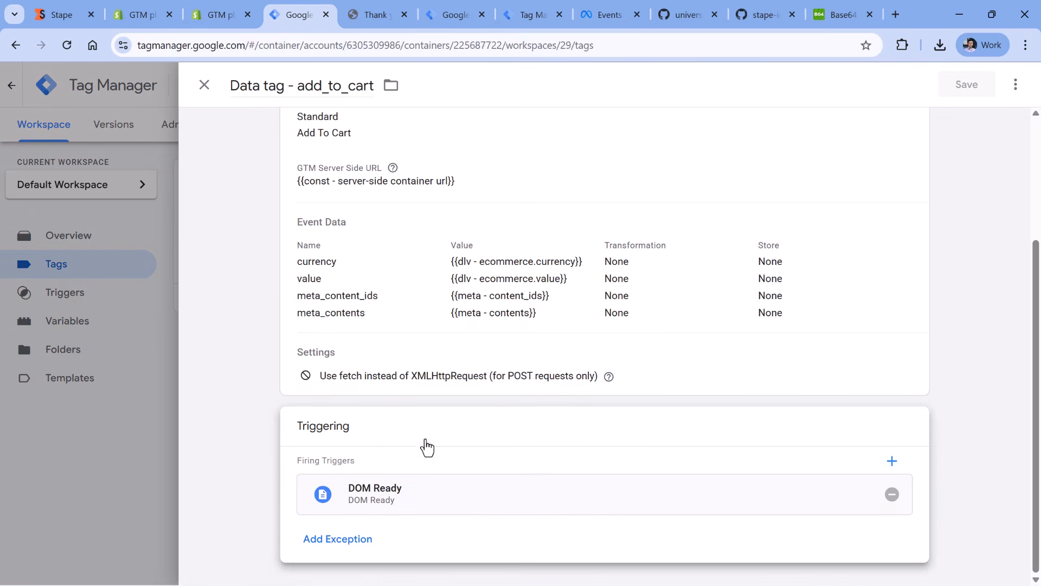
pyautogui.click(892, 496)
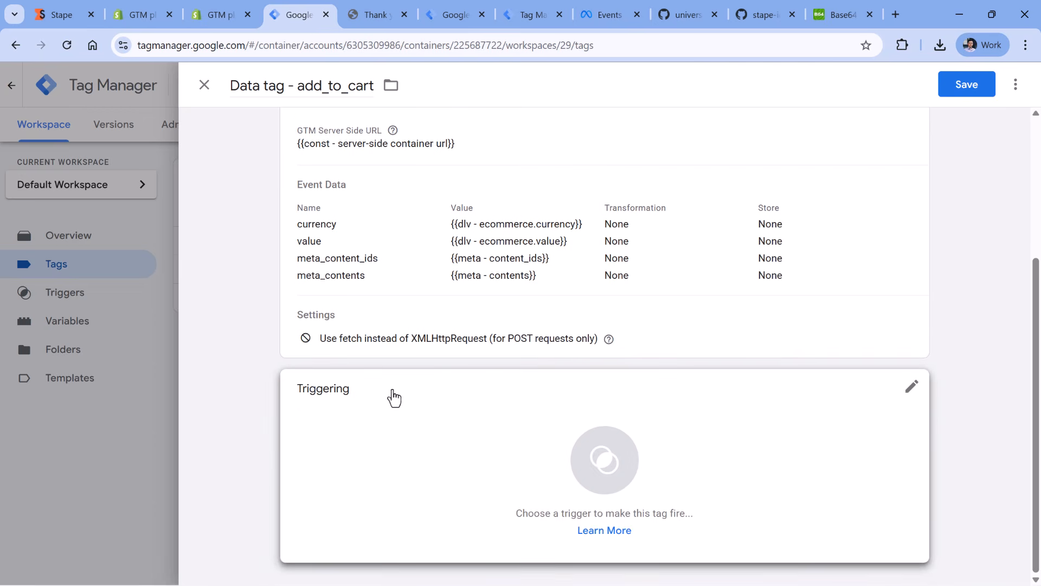
# - Create a Custom Event trigger for the add-to-cart tag with the event name add_to_cart_stape
pyautogui.click(390, 438)
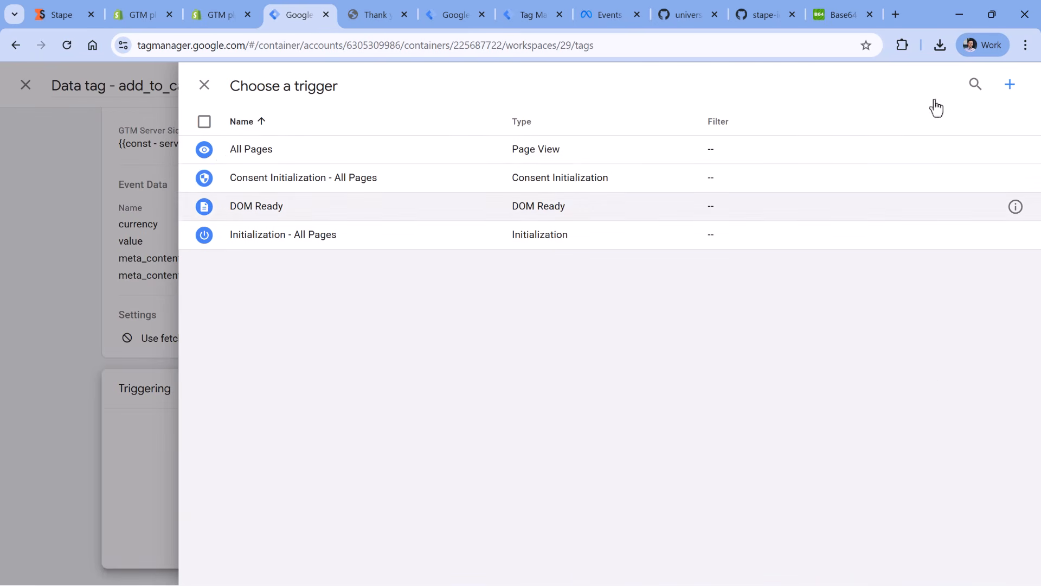
pyautogui.click(1010, 86)
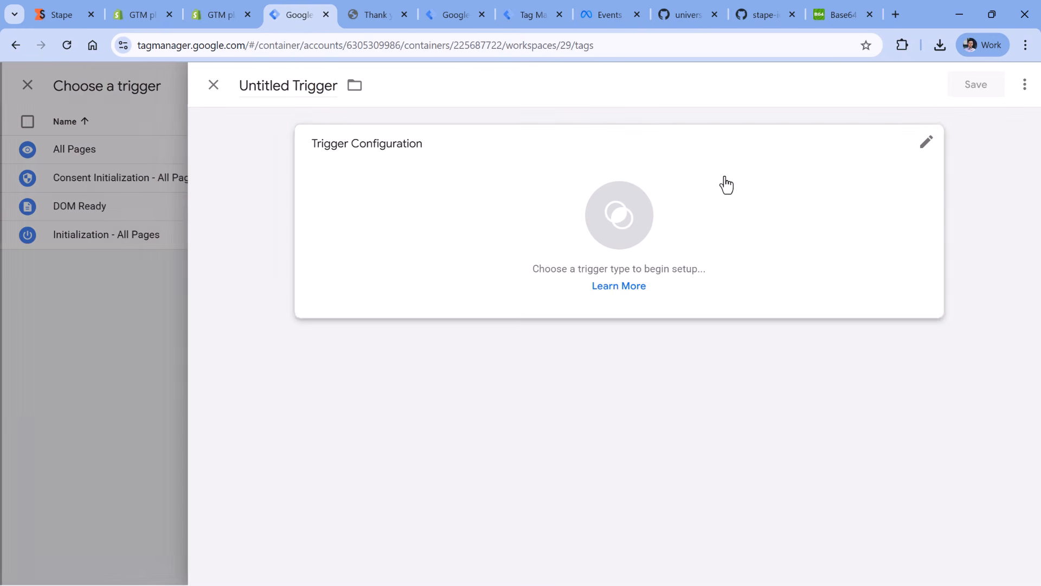
pyautogui.click(374, 231)
pyautogui.scroll(-4, 734, 272)
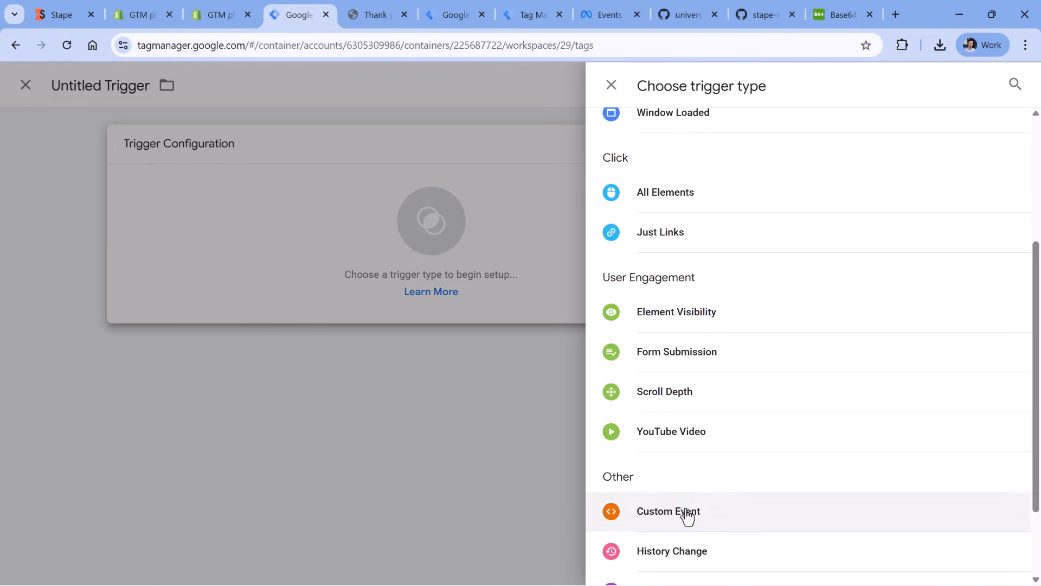
pyautogui.click(686, 516)
pyautogui.click(395, 283)
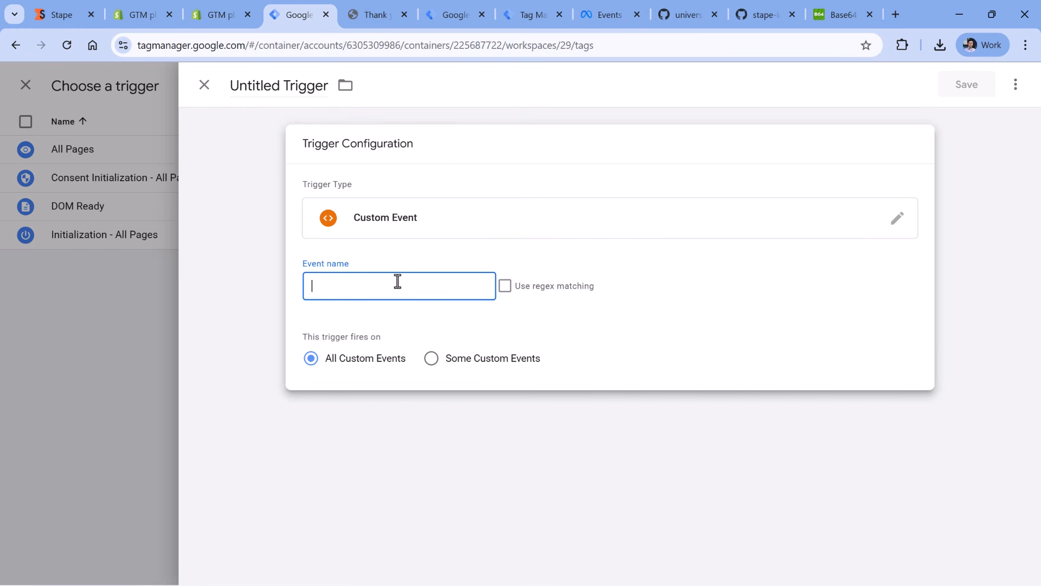
pyautogui.write('add_to_cart_')
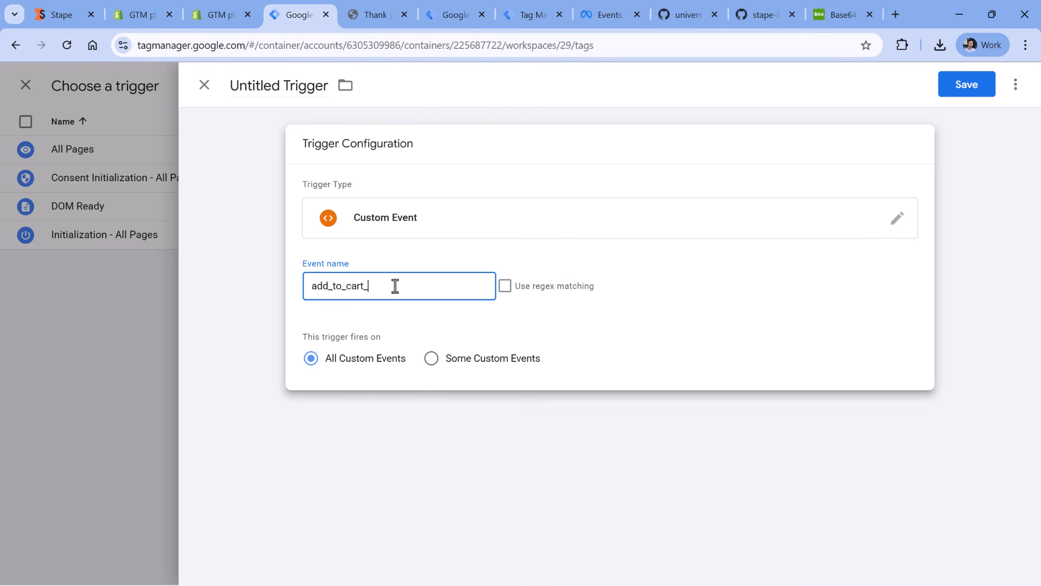
pyautogui.write('stape')
# - Name the trigger custom - add_to_cart_stape, and save it along with the add-to-cart tag
pyautogui.hotkey('ctrl', 'a')
pyautogui.hotkey('ctrl', 'c')
pyautogui.click(260, 86)
pyautogui.write('custom -')
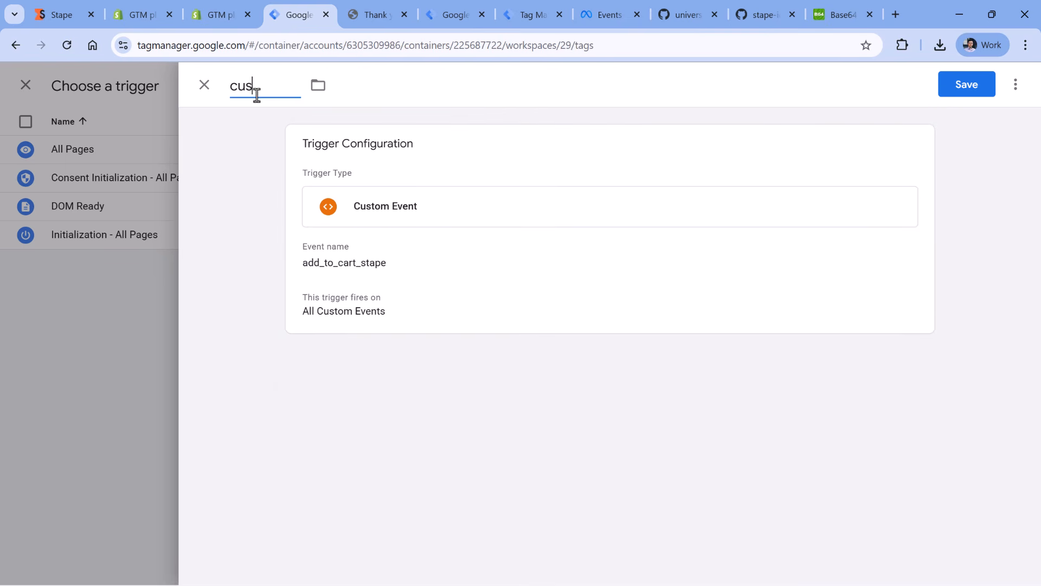
pyautogui.hotkey('ctrl', 'v')
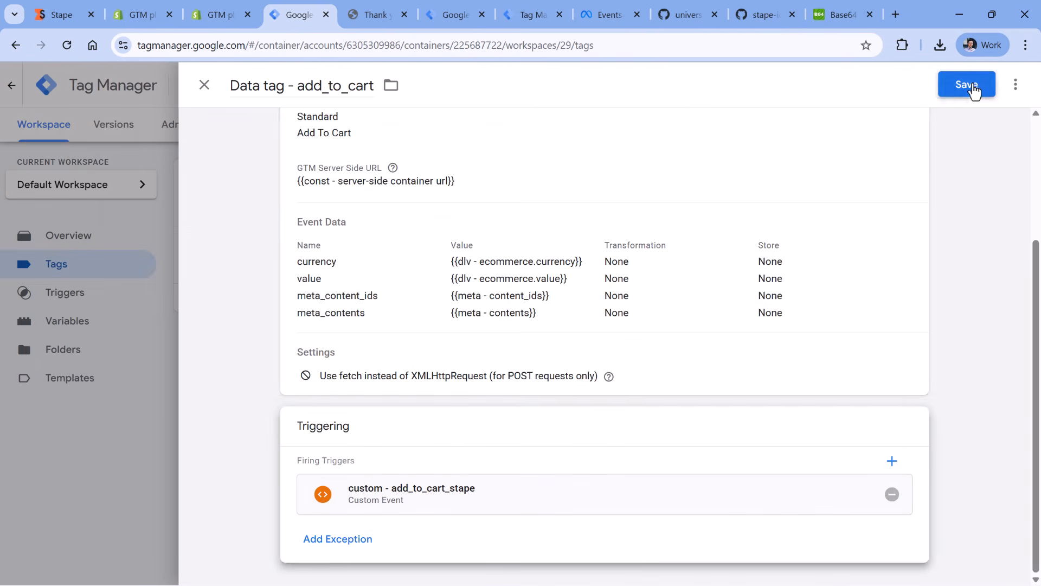
pyautogui.click(971, 86)
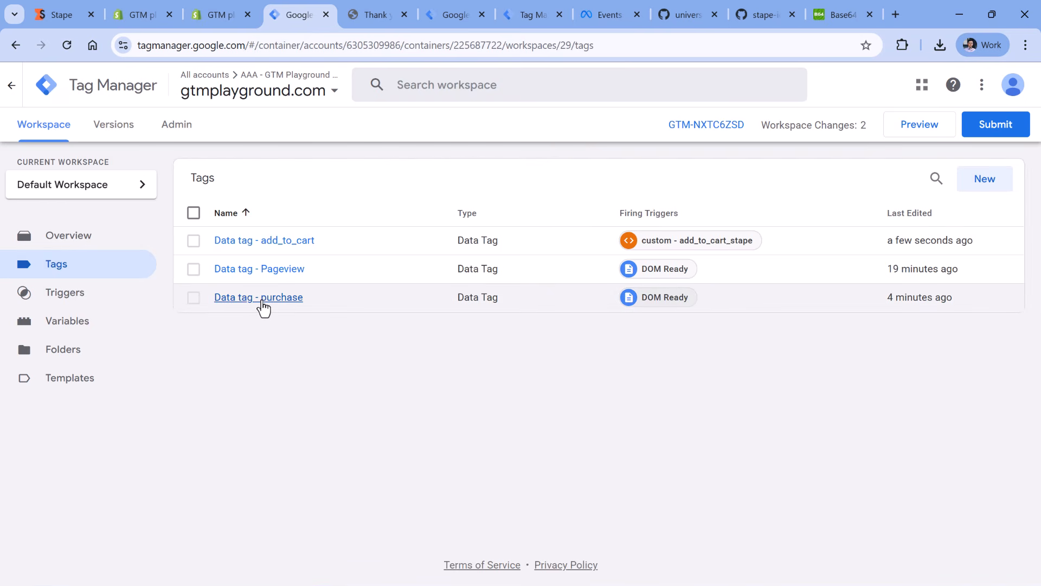
# - Open the Data tag - purchase tag and remove its DOM Ready trigger
pyautogui.click(260, 298)
pyautogui.scroll(-3, 365, 278)
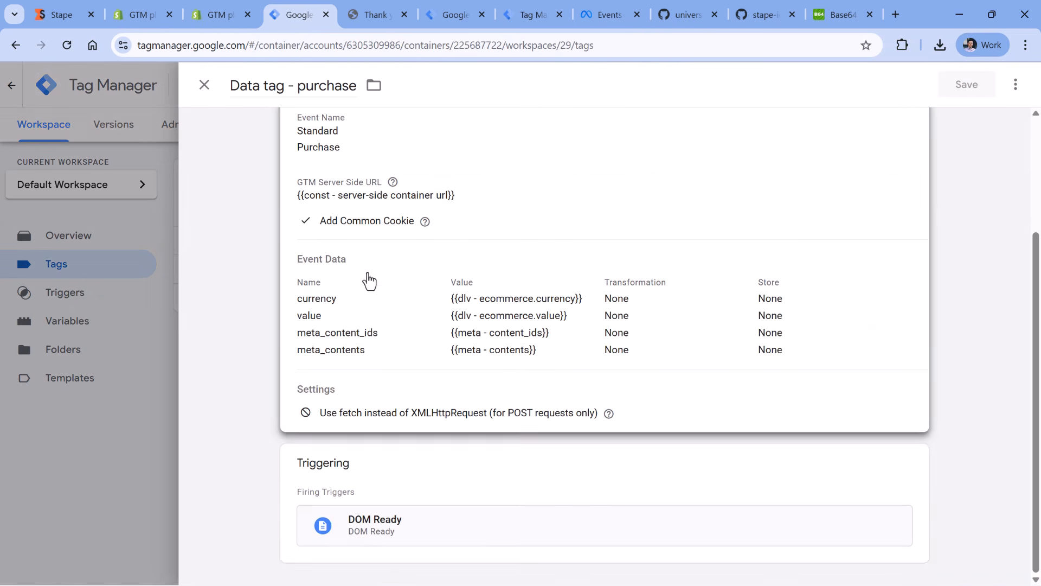
pyautogui.click(418, 475)
pyautogui.click(897, 497)
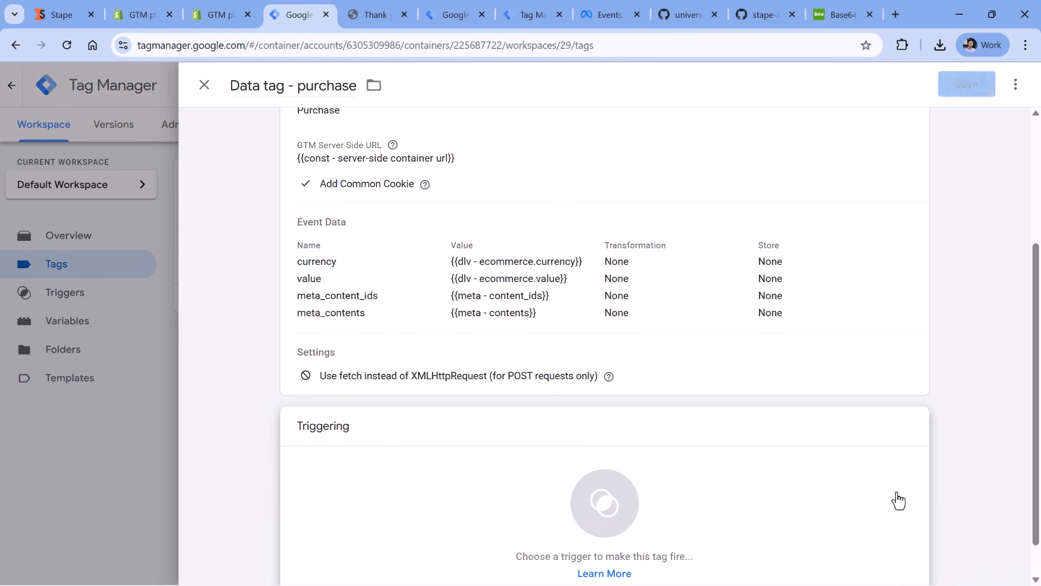
# - Start a new trigger for the purchase tag and set its type to Custom Event
pyautogui.click(387, 440)
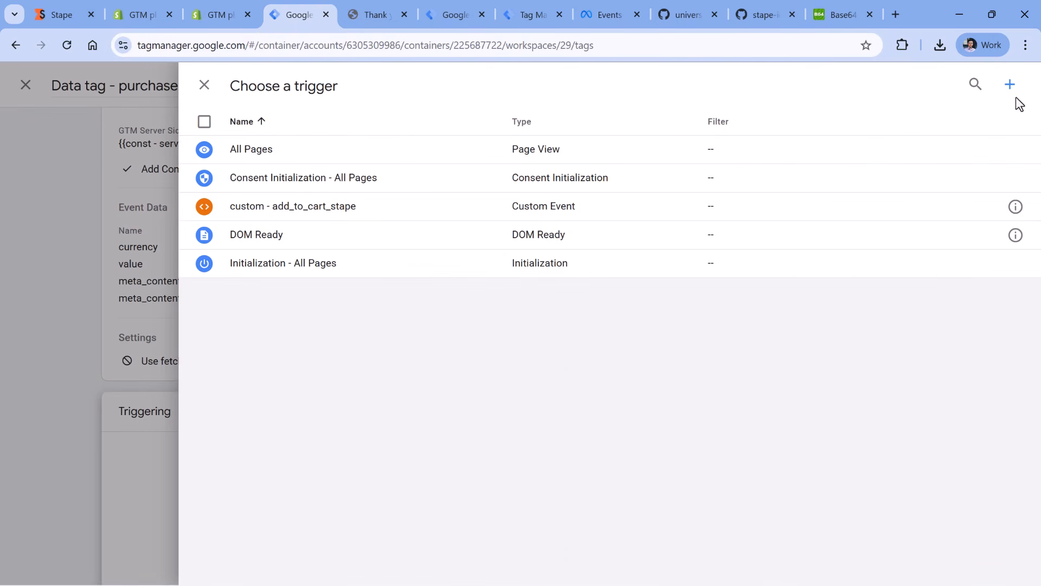
pyautogui.click(1009, 84)
pyautogui.click(380, 231)
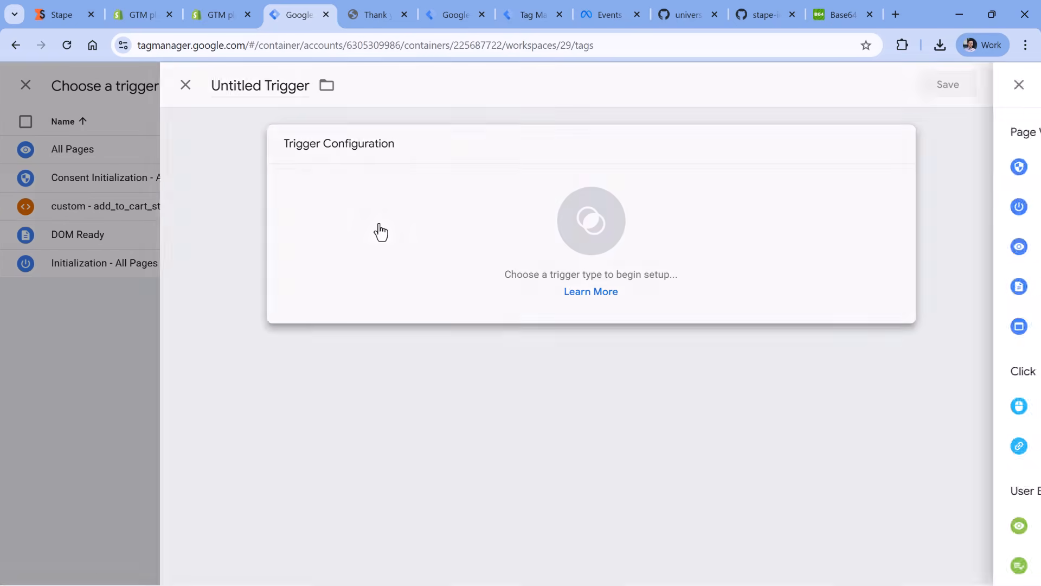
pyautogui.scroll(-3, 685, 228)
pyautogui.click(661, 419)
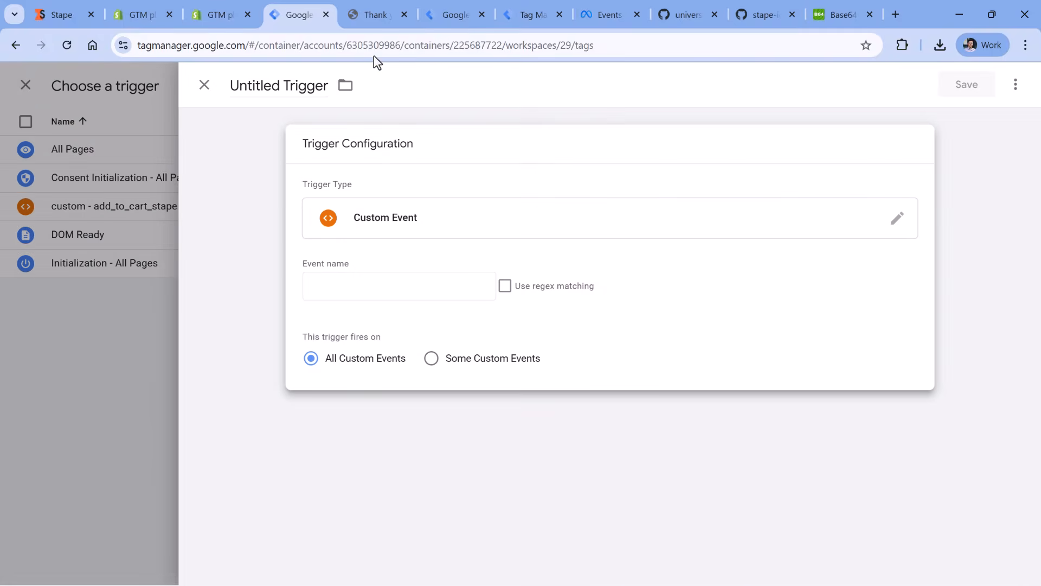
# - Look up the purchase event's name in the order page's data layer and set the trigger's event name to purchase_stape
pyautogui.click(375, 14)
pyautogui.scroll(3, 223, 330)
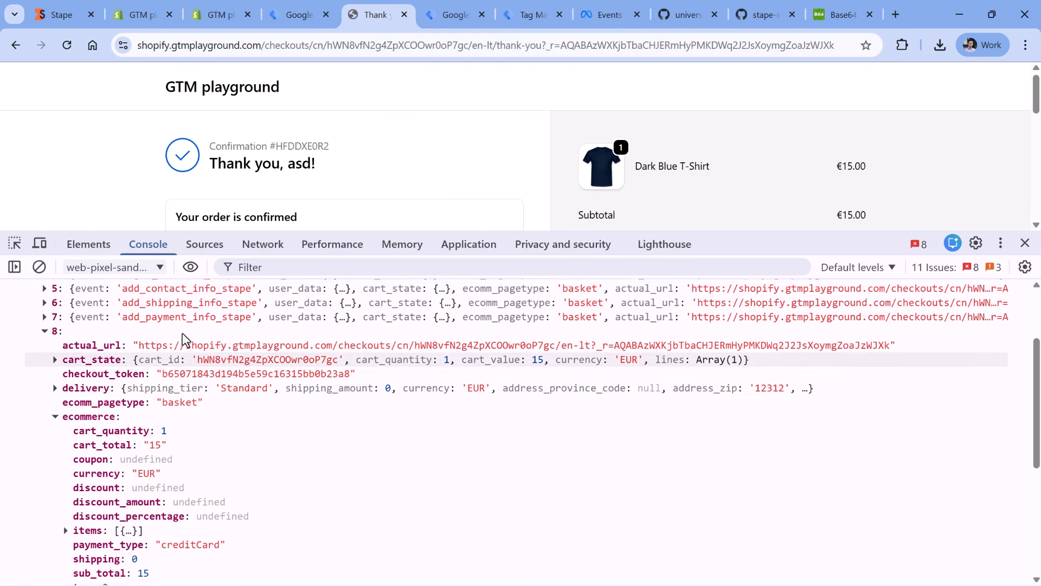
pyautogui.click(55, 455)
pyautogui.click(44, 371)
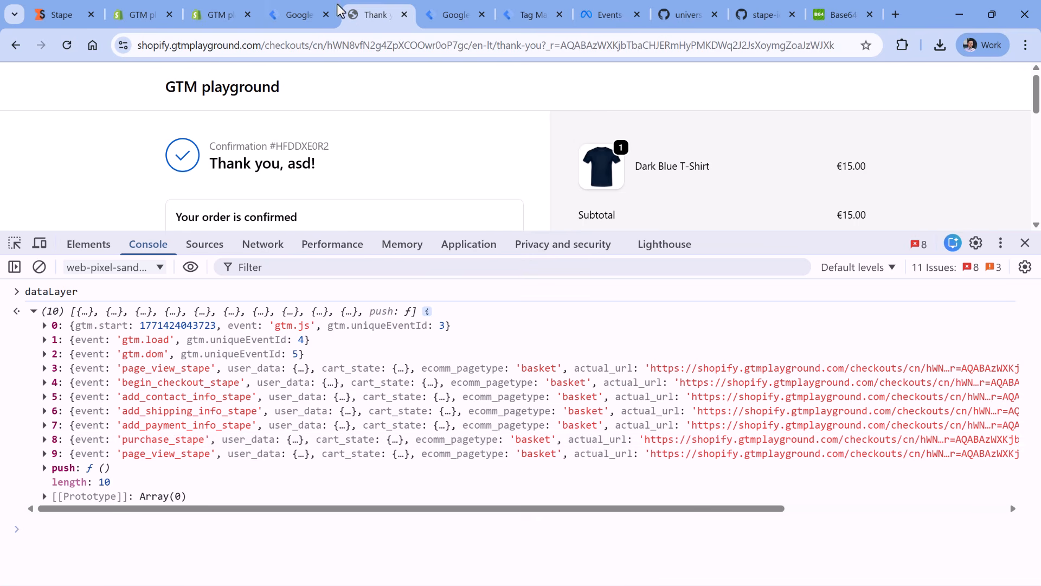
pyautogui.click(322, 12)
pyautogui.click(365, 289)
pyautogui.write('purchase_stape')
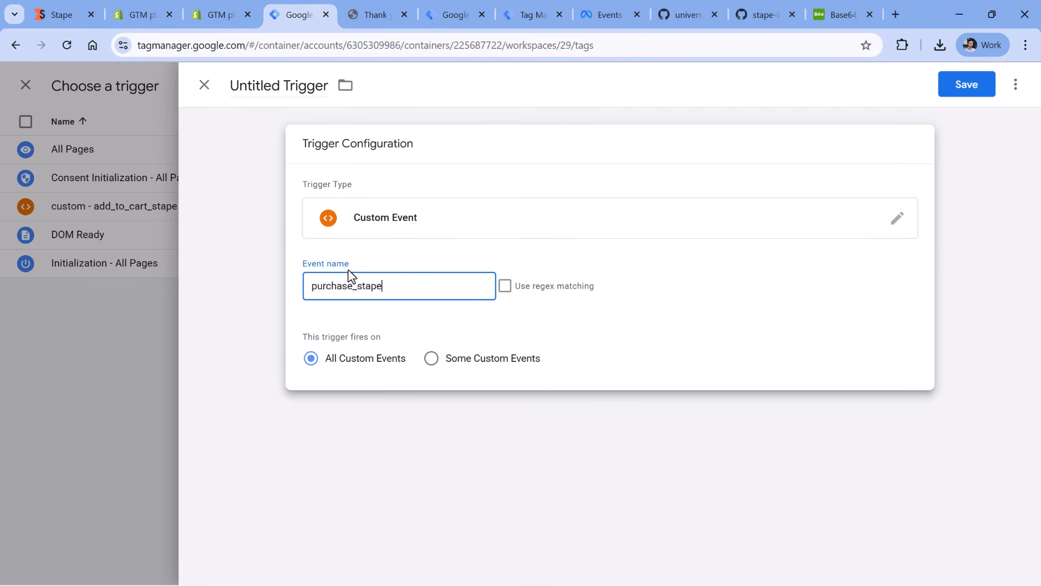
# - Name the purchase tag's new trigger custom - purchase_stape and save it
pyautogui.click(285, 88)
pyautogui.write('tom')
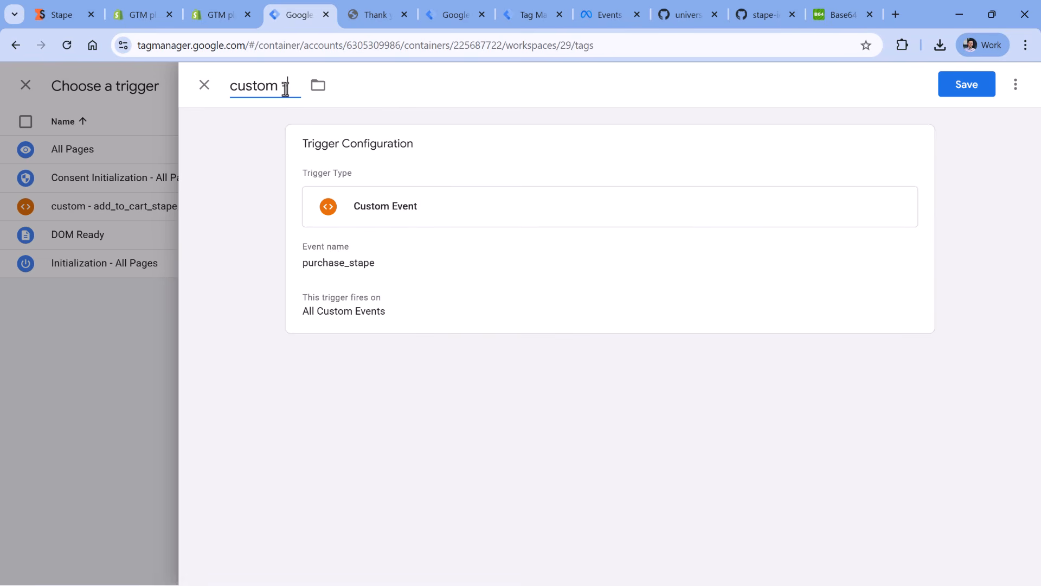
pyautogui.hotkey('ctrl', 'v')
pyautogui.click(967, 84)
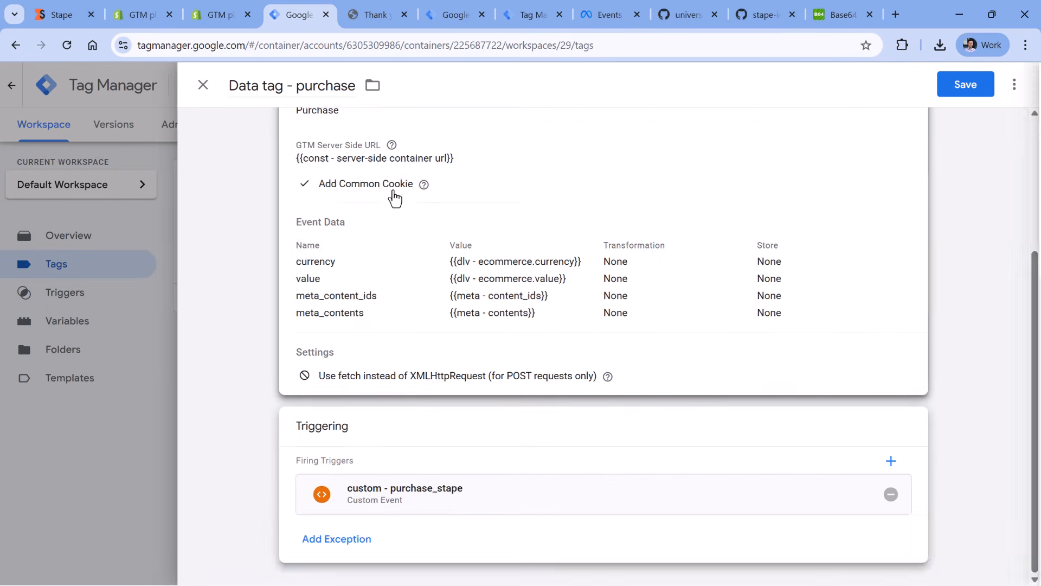
# - Add an Event Data row named transaction_id to the Data tag - purchase tag
pyautogui.scroll(1, 395, 197)
pyautogui.click(396, 353)
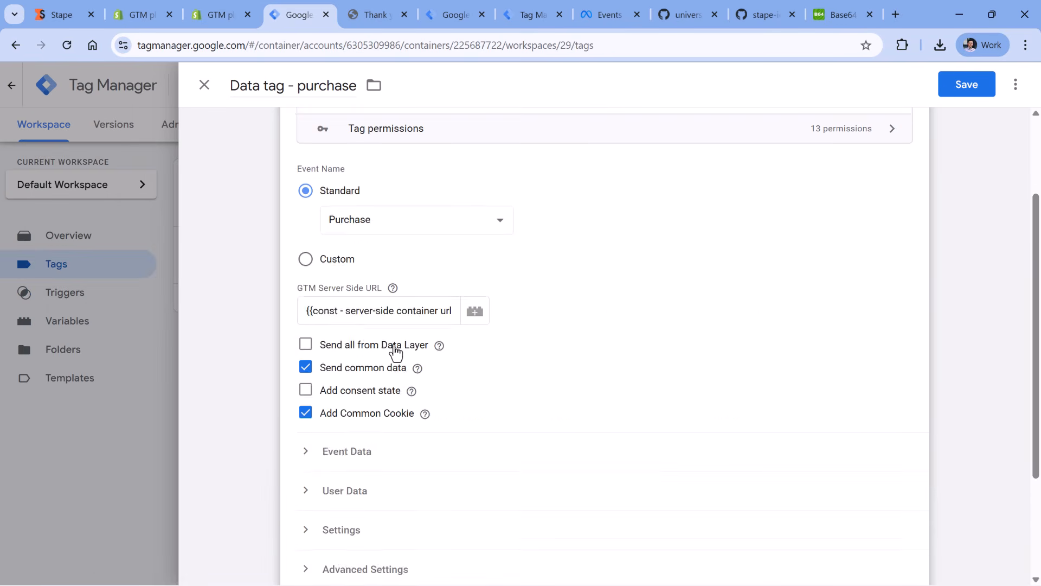
pyautogui.scroll(-3, 395, 347)
pyautogui.click(324, 309)
pyautogui.scroll(-1, 338, 307)
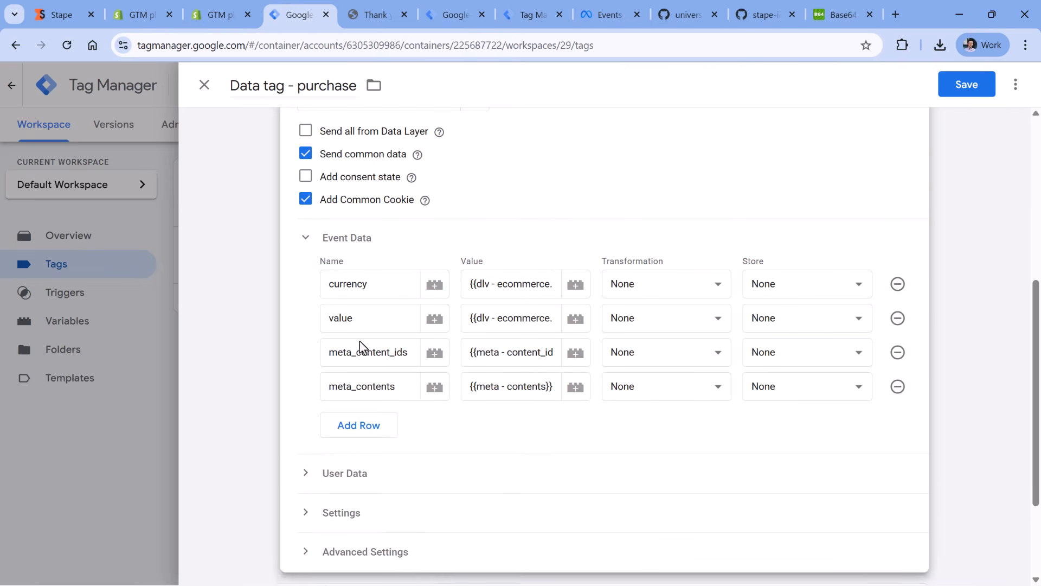
pyautogui.click(370, 426)
pyautogui.click(370, 422)
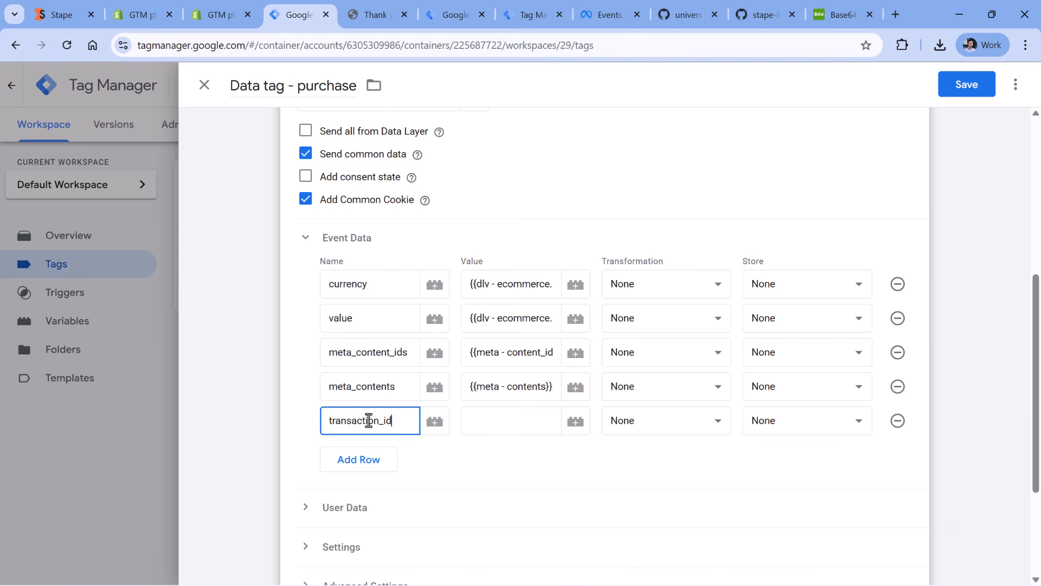
pyautogui.click(520, 420)
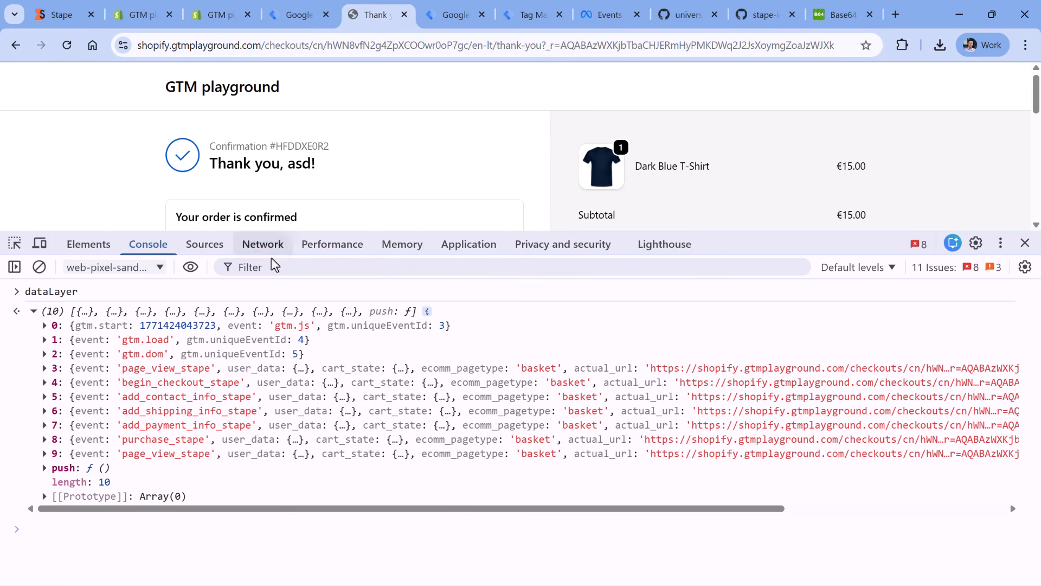
# - On the order page, examine the ecommerce object of the purchase_stape event in the data layer for the transaction ID key
pyautogui.click(376, 14)
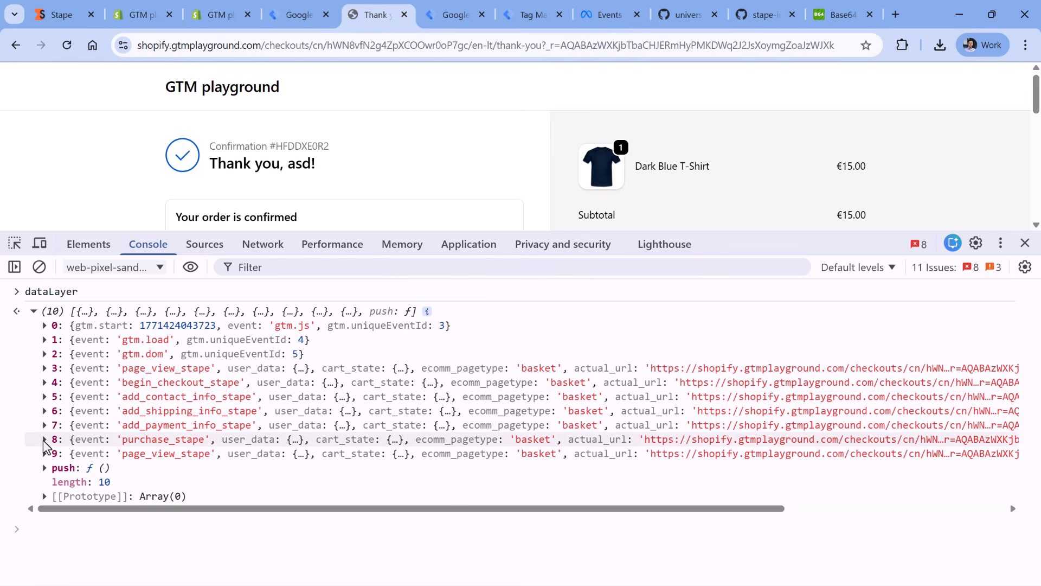
pyautogui.click(45, 440)
pyautogui.scroll(-2, 158, 411)
pyautogui.scroll(-1, 158, 417)
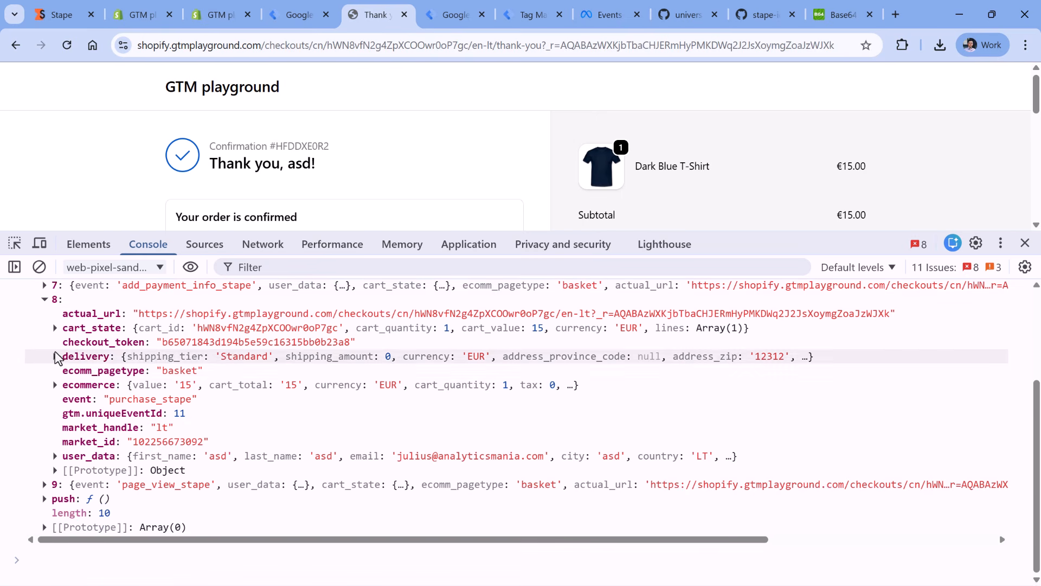
pyautogui.click(55, 385)
pyautogui.scroll(-3, 109, 437)
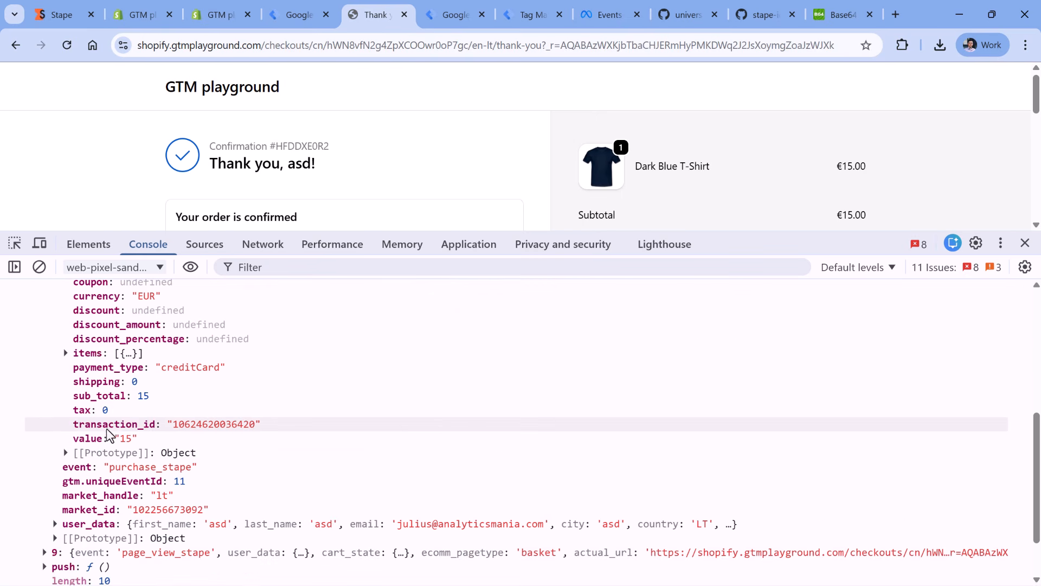
# - Create a Data Layer Variable for the transaction_id row's value, with the data layer variable name ecommerce.transaction_id
pyautogui.click(300, 14)
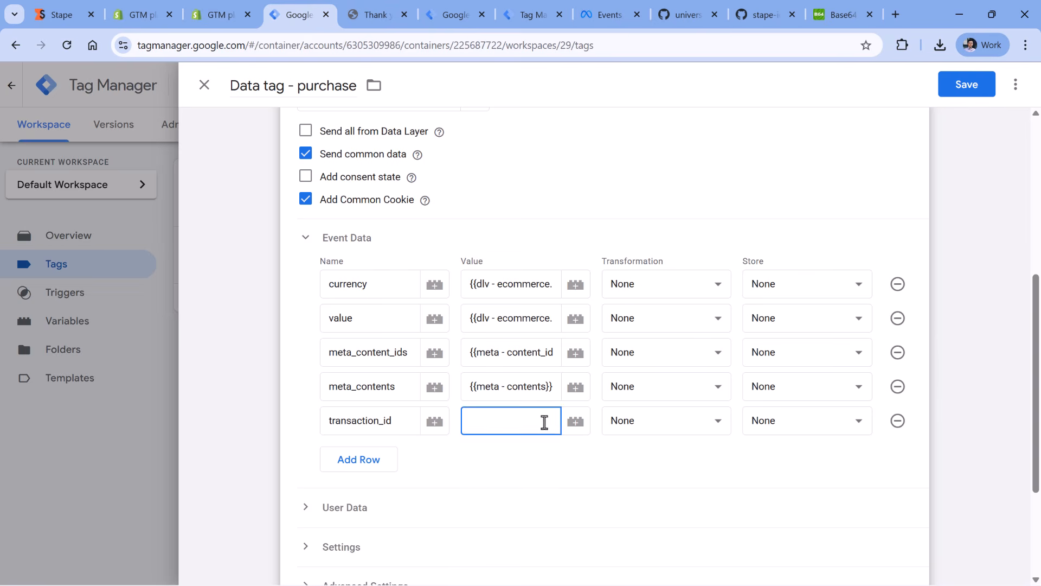
pyautogui.click(577, 427)
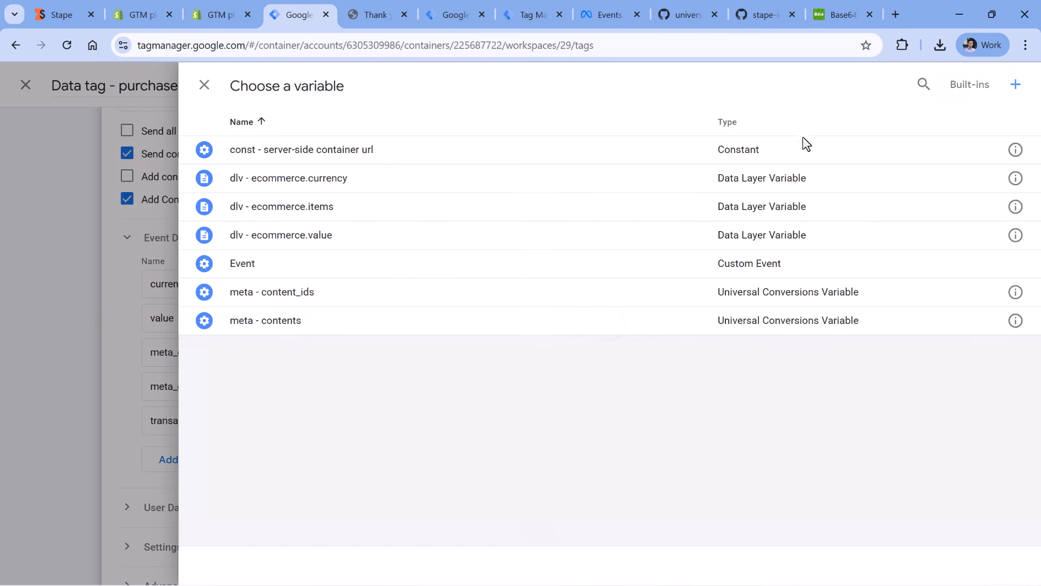
pyautogui.click(1011, 90)
pyautogui.click(425, 230)
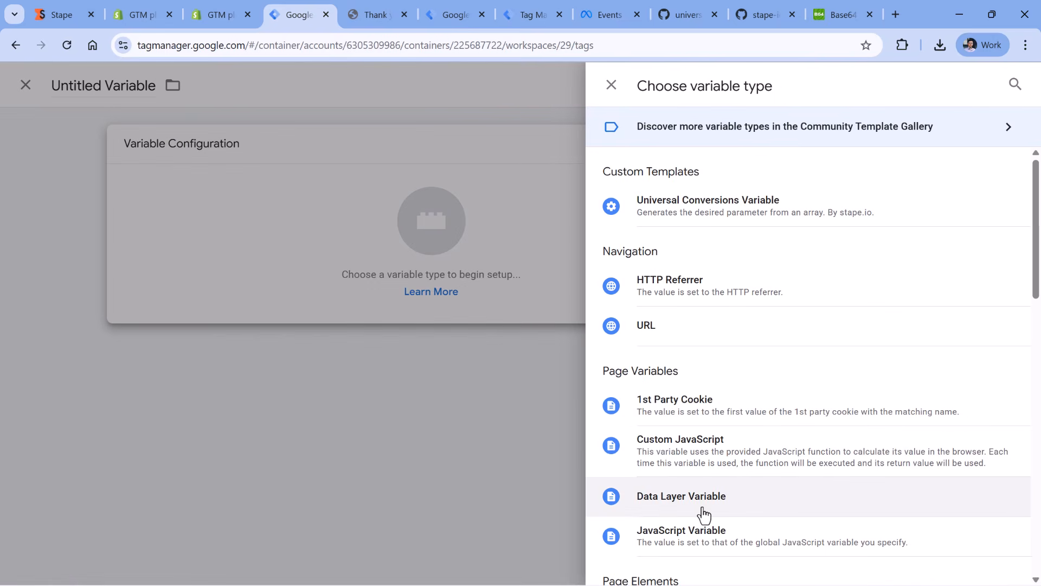
pyautogui.click(672, 504)
pyautogui.click(389, 286)
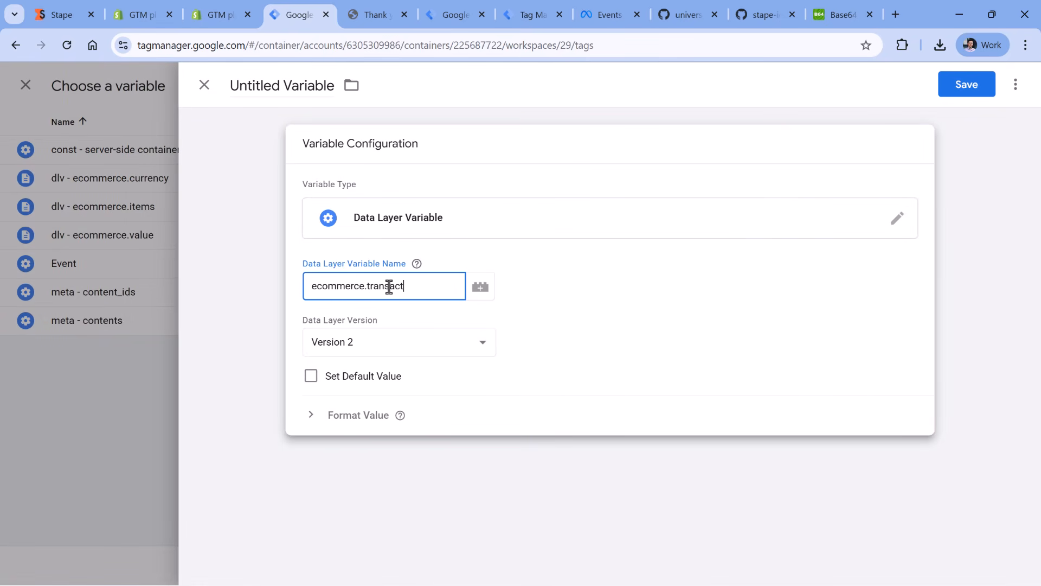
# - Name the new variable dlv - ecommerce.transaction_id and save it as the transaction_id value
pyautogui.click(279, 85)
pyautogui.write('d')
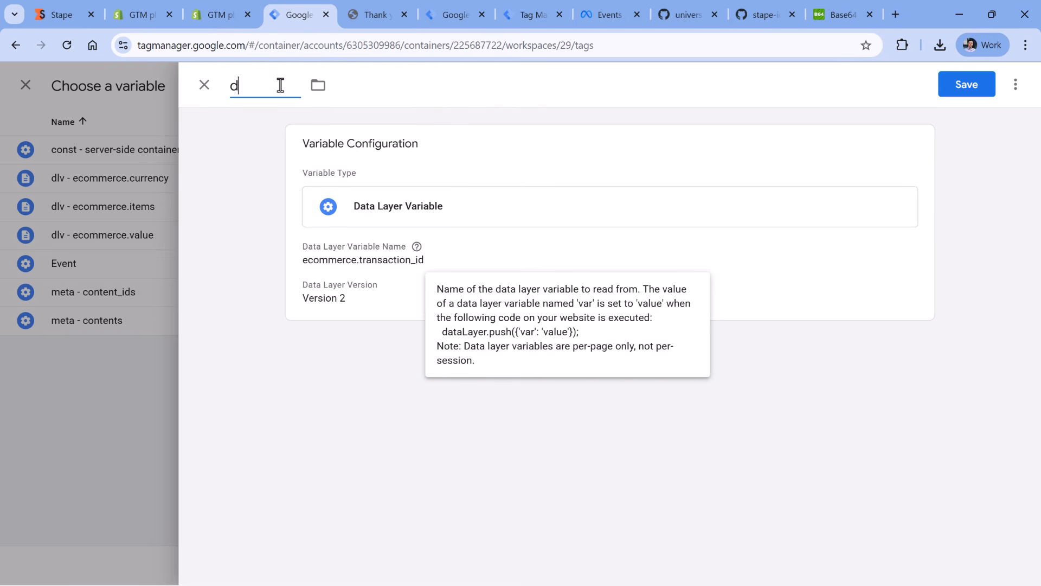
pyautogui.write('lv -')
pyautogui.write('ecommerce.transaction_id')
pyautogui.click(966, 85)
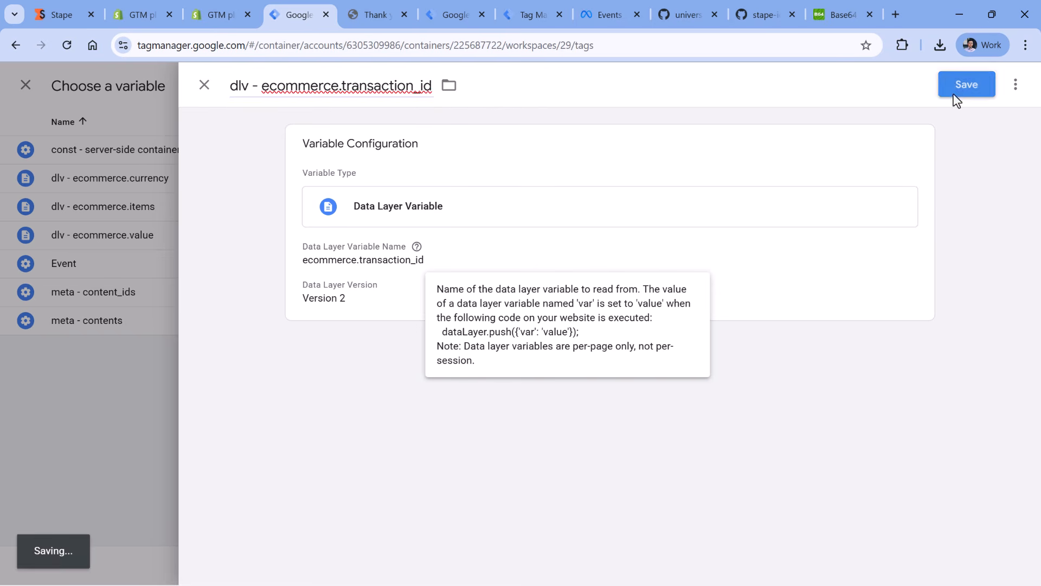
# - Expand the purchase tag's User Data section and examine the user_data object of the order page's purchase_stape event
pyautogui.scroll(-3, 528, 181)
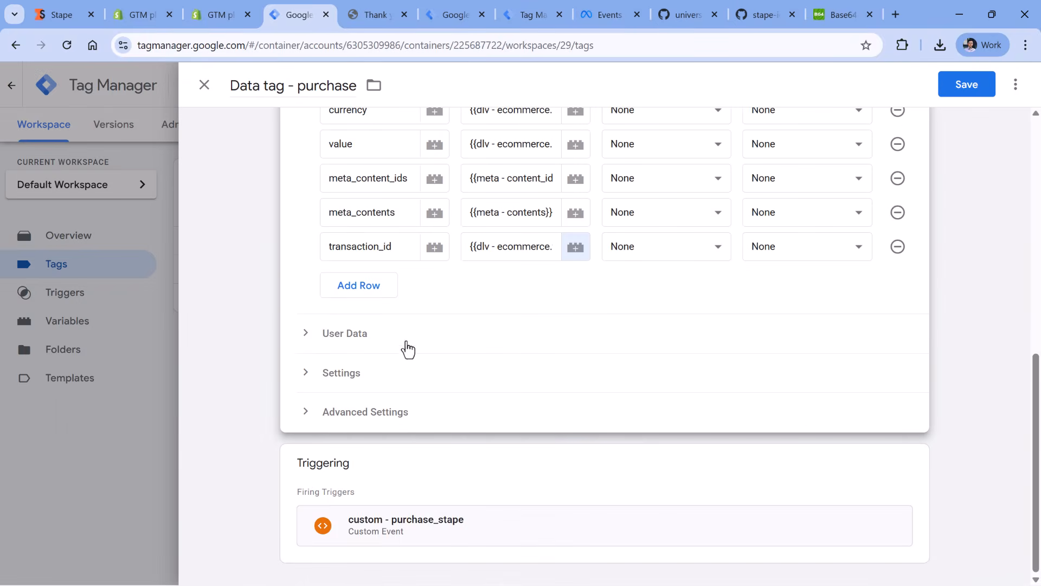
pyautogui.click(308, 337)
pyautogui.click(359, 15)
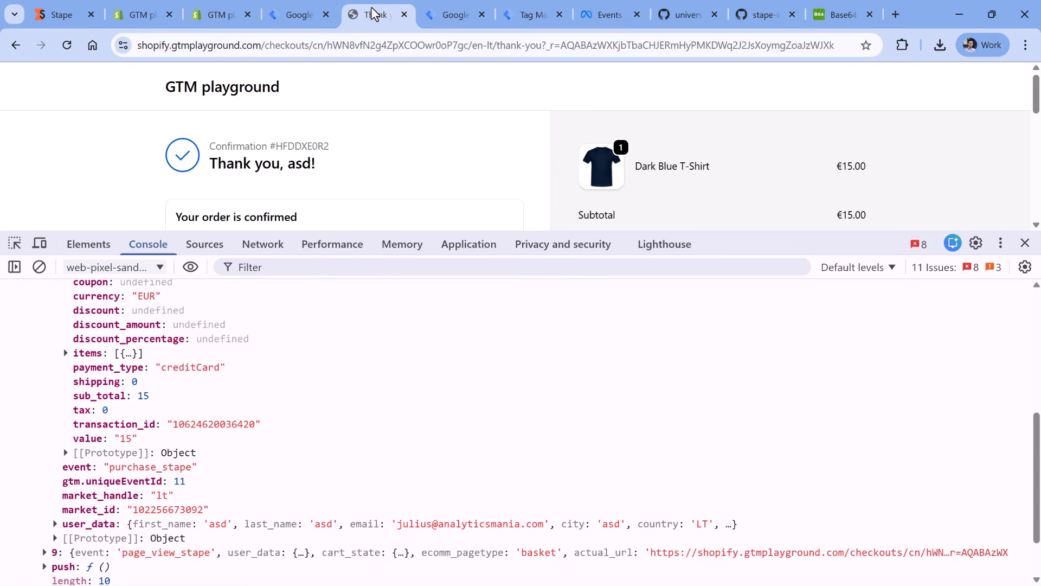
pyautogui.scroll(3, 135, 336)
pyautogui.scroll(-3, 99, 355)
pyautogui.scroll(2, 98, 351)
pyautogui.click(55, 385)
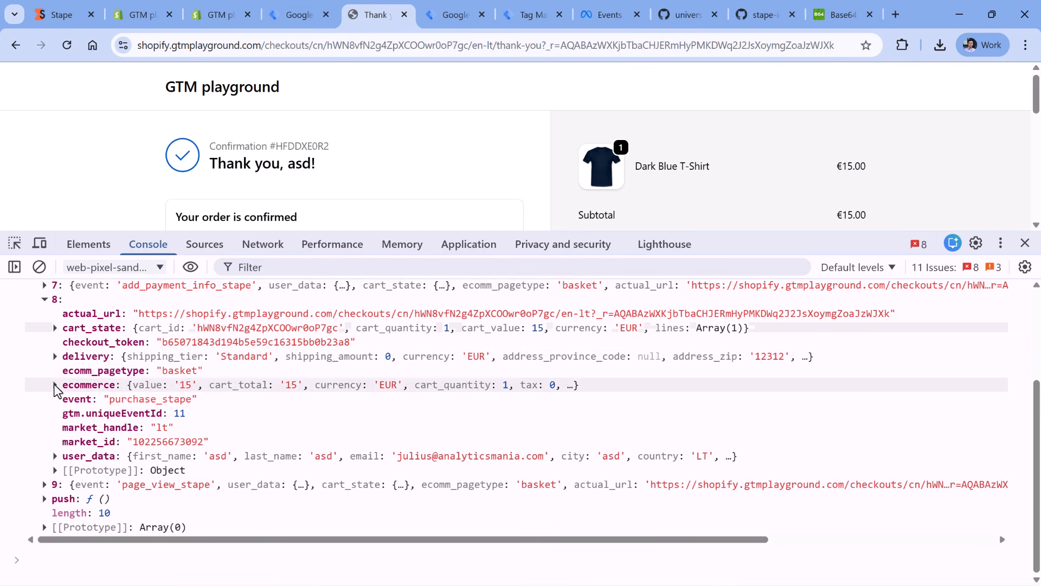
pyautogui.click(55, 457)
pyautogui.scroll(-2, 87, 429)
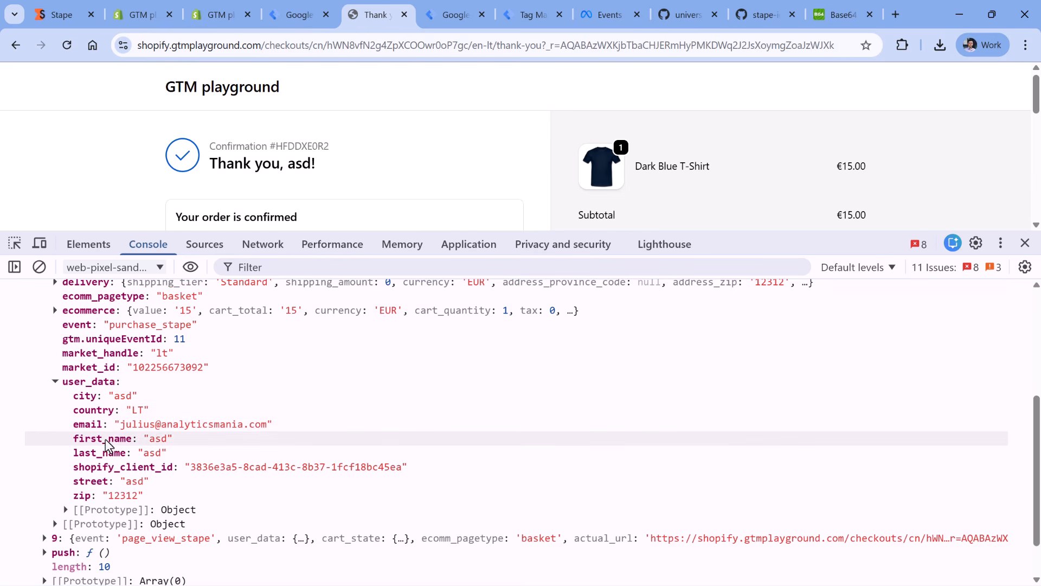
# - Add an Email Address row to the purchase tag's User Data and open the variable selection for its value
pyautogui.click(298, 16)
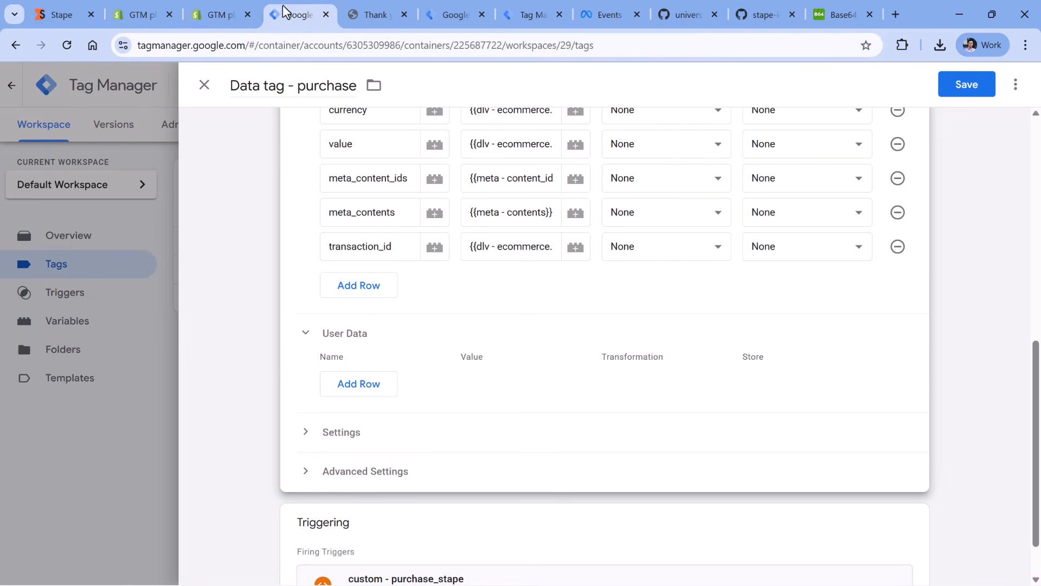
pyautogui.click(362, 385)
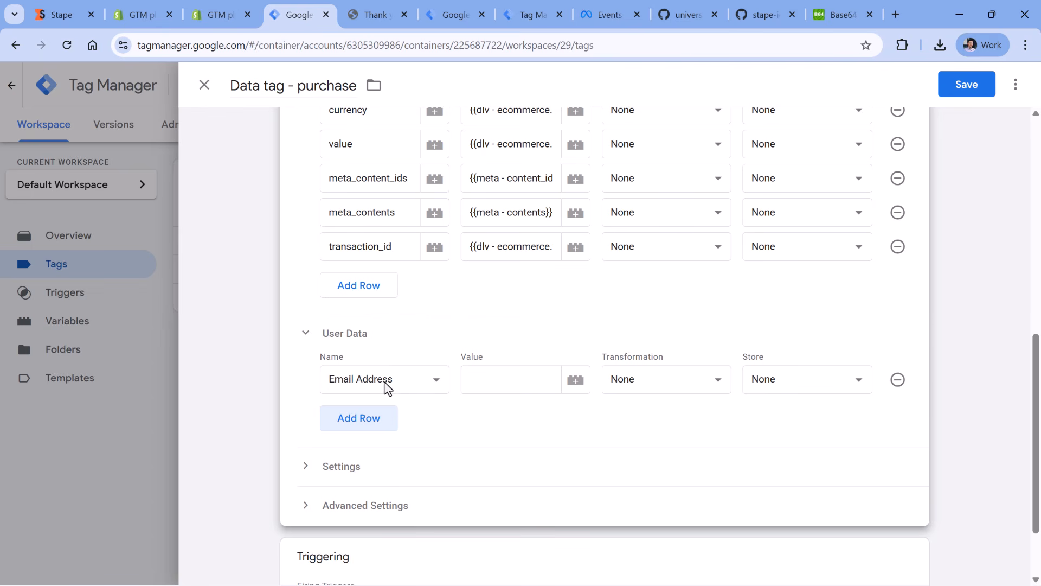
pyautogui.click(510, 379)
pyautogui.click(577, 385)
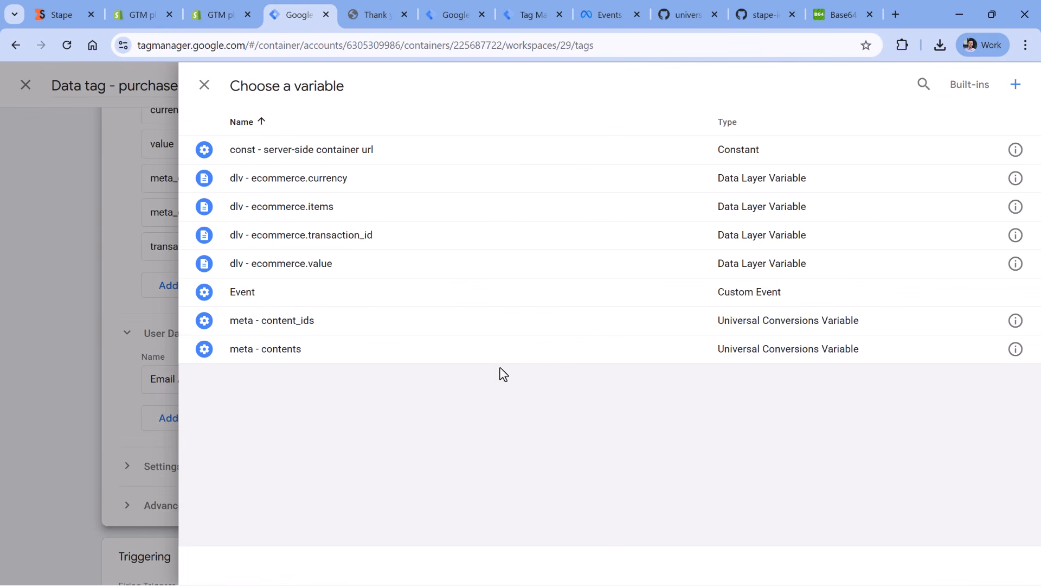
# - Create a Data Layer Variable for the Email Address row's value, with the data layer variable name user_data.email
pyautogui.click(1016, 85)
pyautogui.click(569, 223)
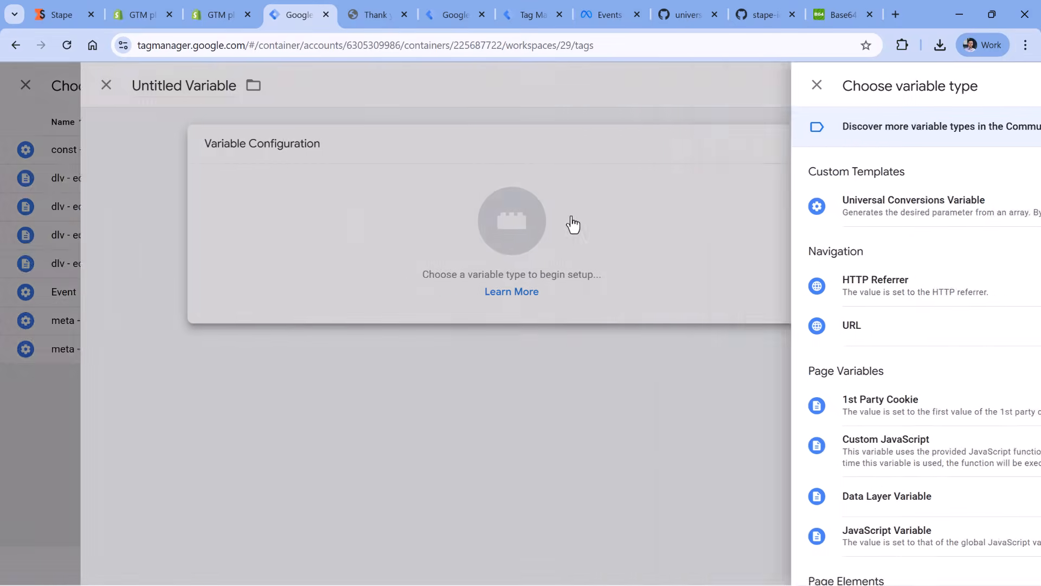
pyautogui.scroll(-3, 689, 324)
pyautogui.click(683, 353)
pyautogui.click(389, 285)
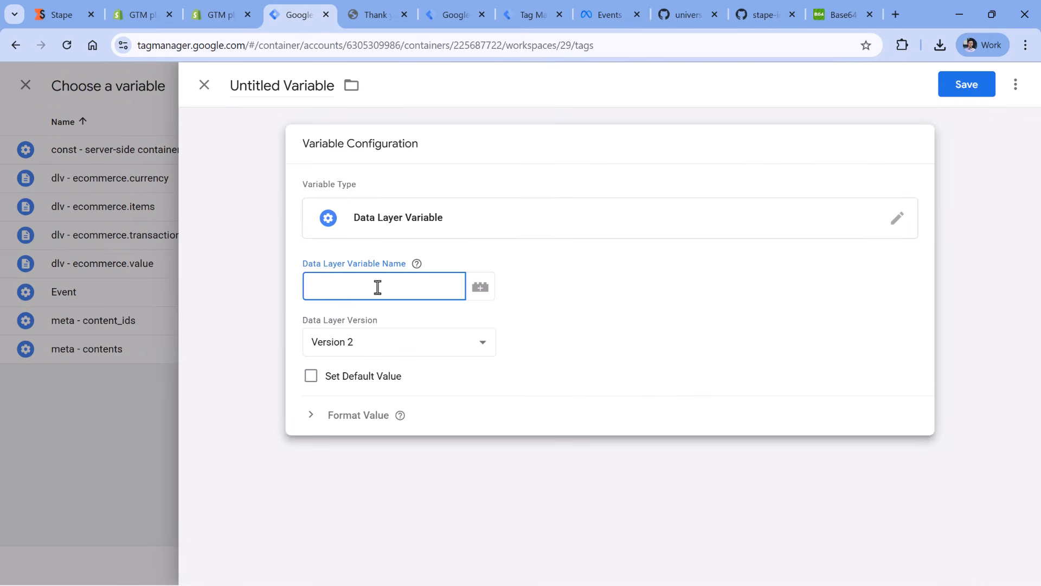
pyautogui.click(380, 15)
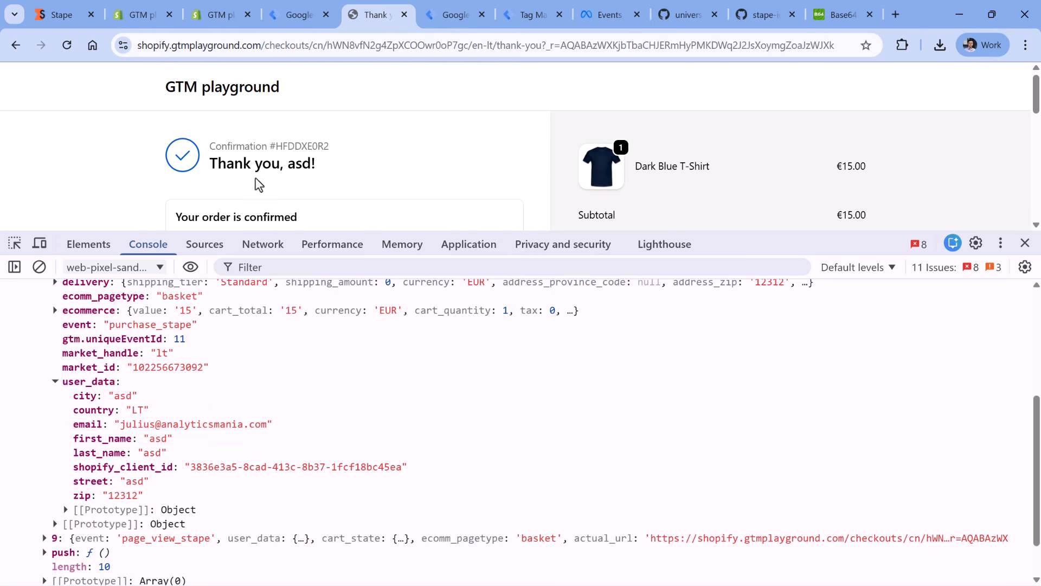
pyautogui.click(298, 15)
pyautogui.click(372, 282)
pyautogui.write('u')
pyautogui.write('ser_data.email')
# - Name the new variable dlv - user_data.email and save it as the Email Address value
pyautogui.hotkey('ctrl', 'a')
pyautogui.hotkey('ctrl', 'c')
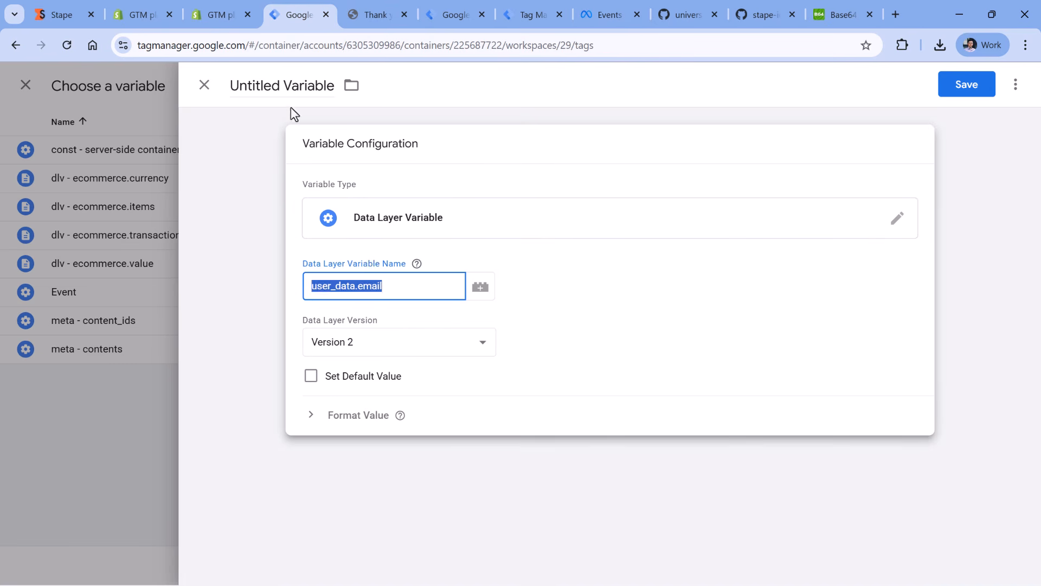
pyautogui.click(289, 84)
pyautogui.hotkey('ctrl', 'a')
pyautogui.write('d')
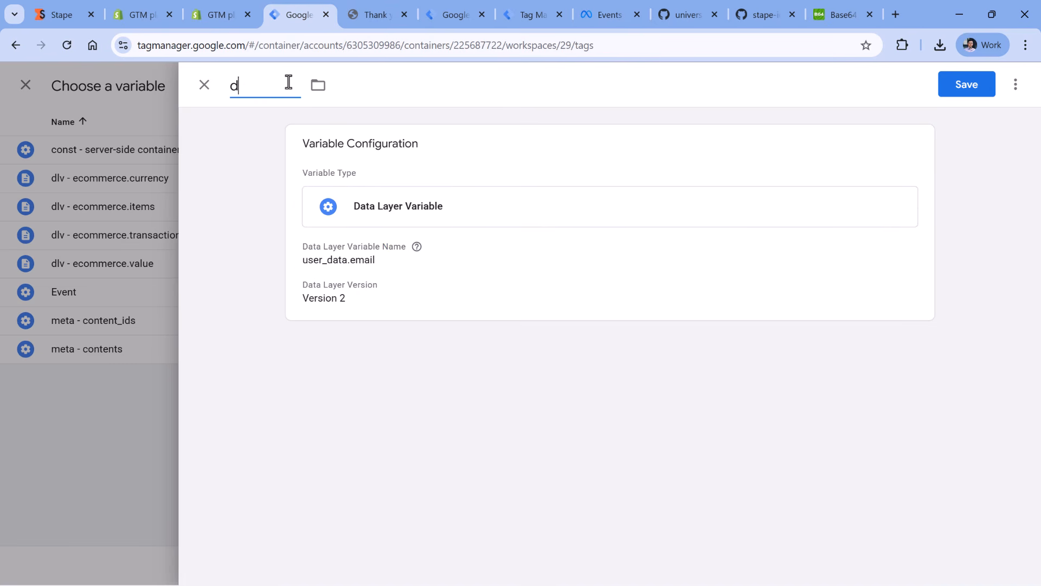
pyautogui.write('lv -')
pyautogui.hotkey('ctrl', 'v')
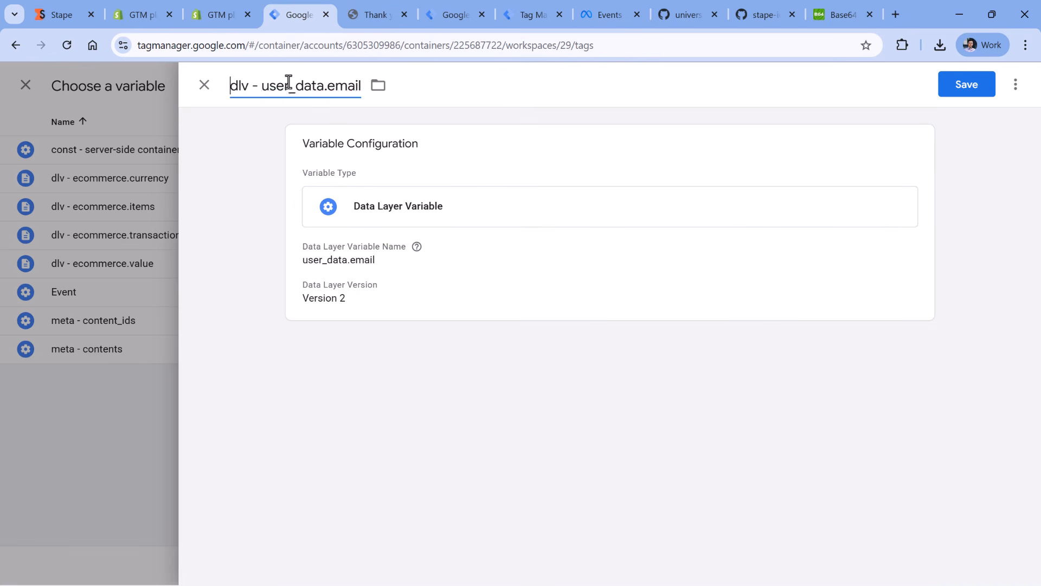
pyautogui.click(955, 86)
# - Review the purchase tag's Event Data, User Data and trigger, and save the tag
pyautogui.scroll(7, 415, 274)
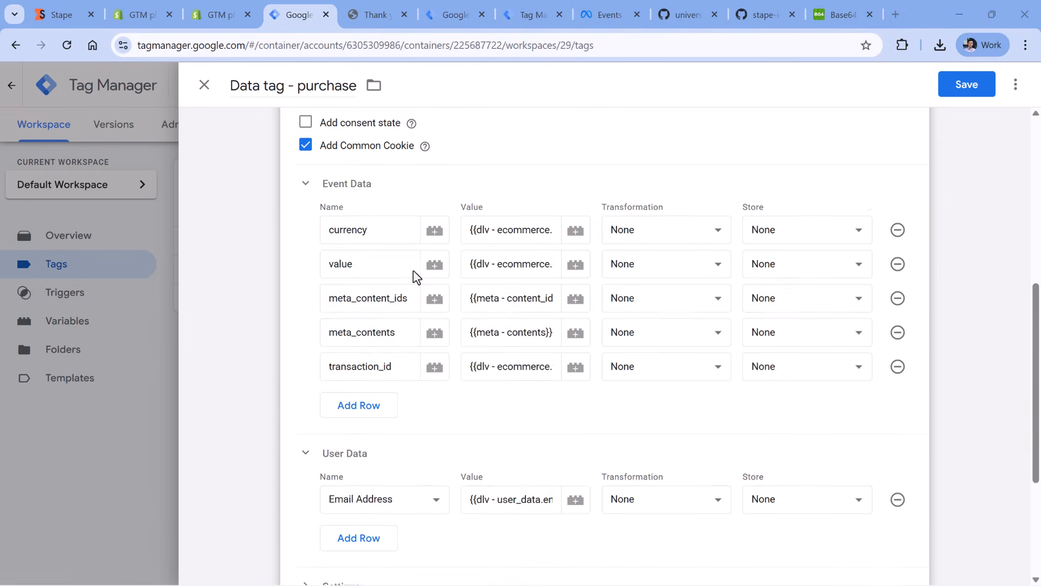
pyautogui.scroll(3, 417, 277)
pyautogui.scroll(-10, 416, 276)
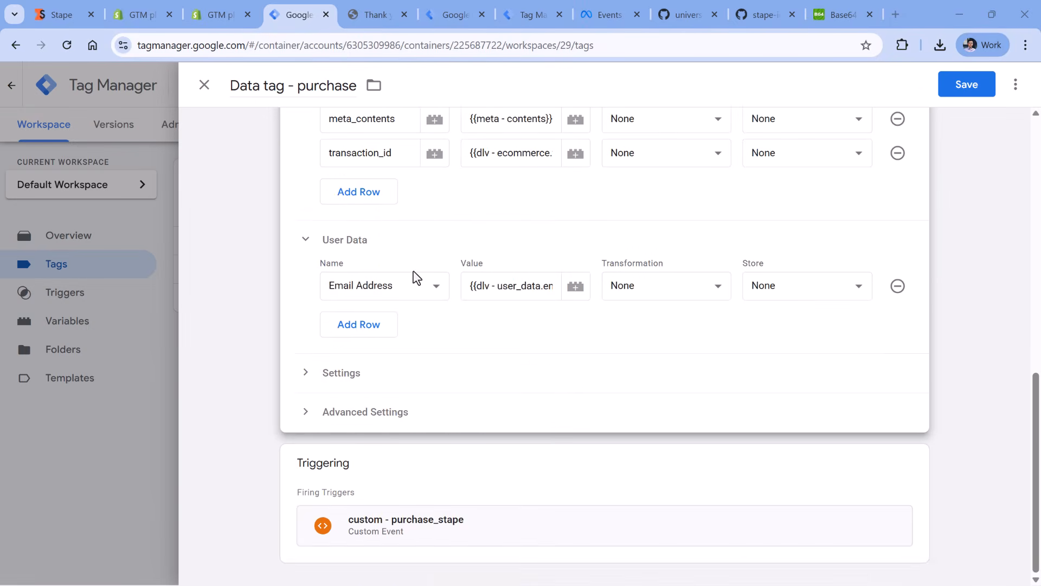
pyautogui.scroll(7, 416, 277)
pyautogui.scroll(3, 417, 276)
pyautogui.click(971, 94)
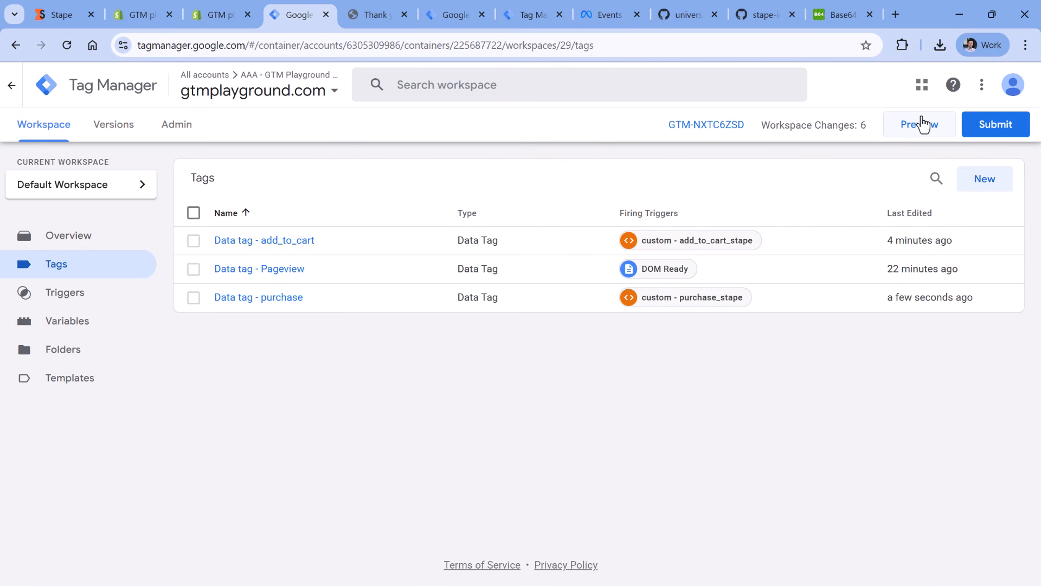
# - In the server container's preview, close the add_to_cart request details and examine which client claimed the request
pyautogui.click(538, 17)
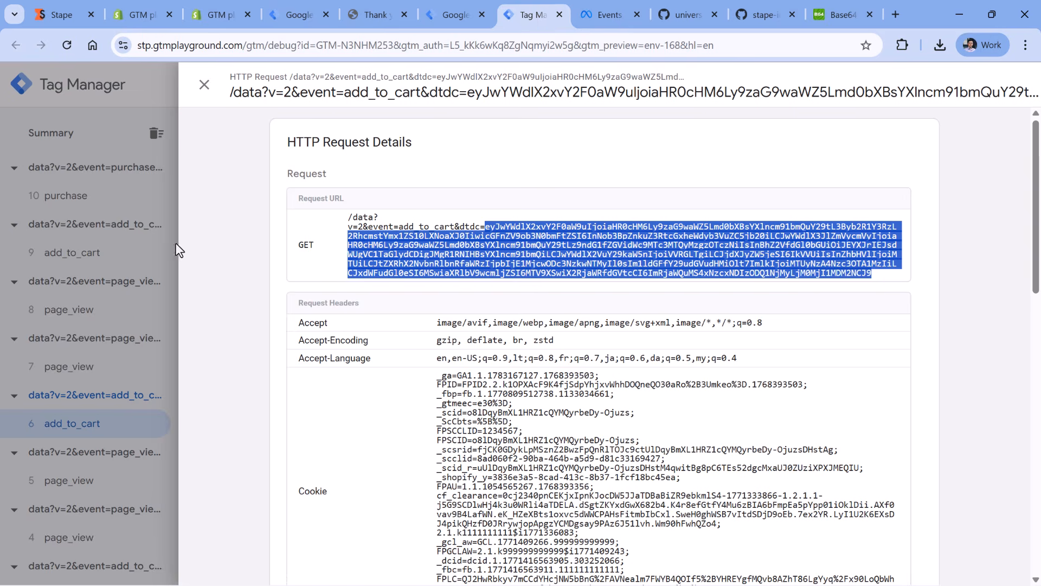
pyautogui.click(109, 253)
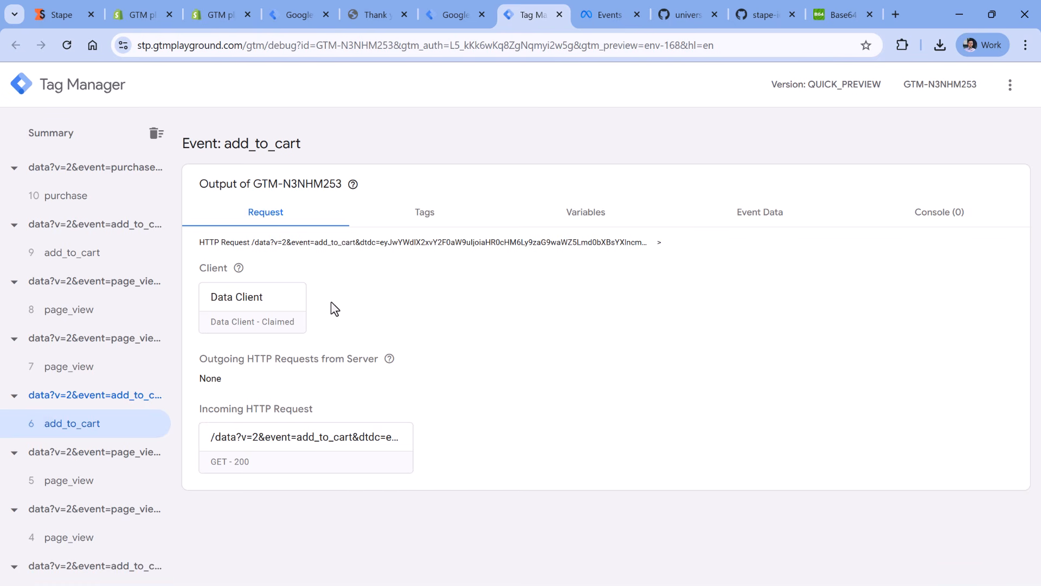
# - Open the server container's templates and download template.tpl from the stape-io/data-client repository on GitHub
pyautogui.click(455, 18)
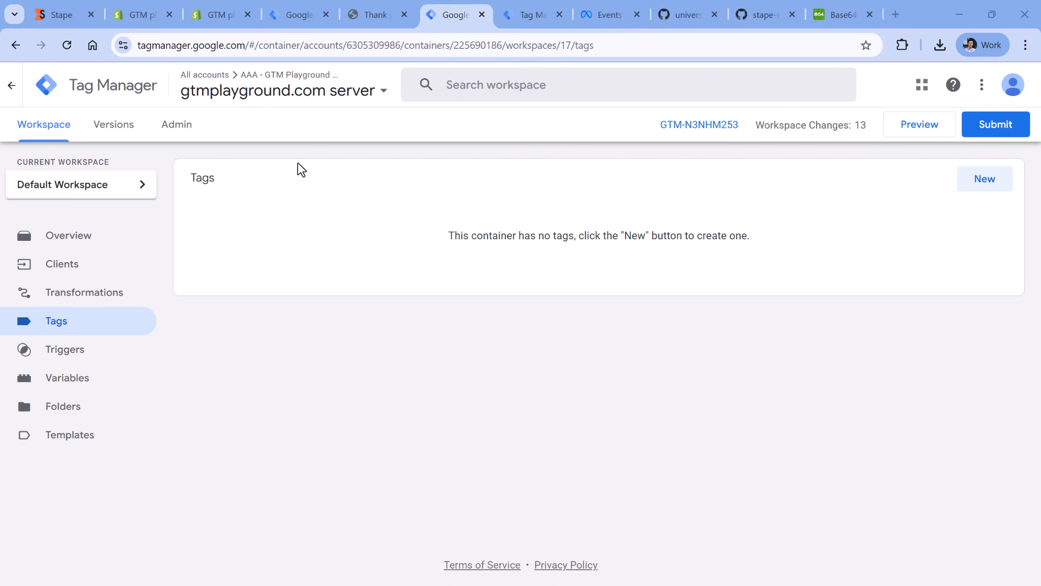
pyautogui.click(104, 435)
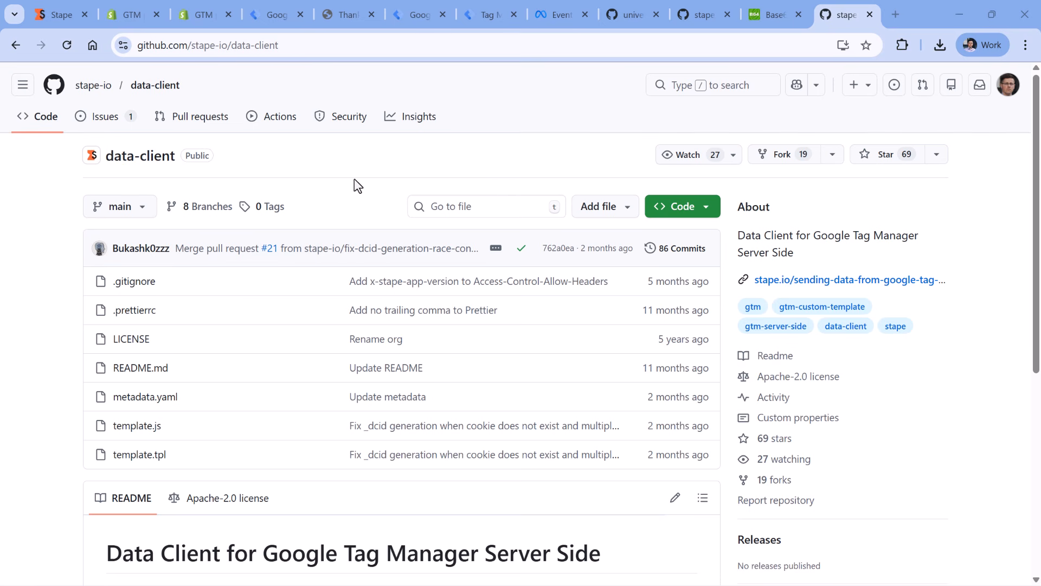
pyautogui.scroll(-3, 331, 179)
pyautogui.scroll(3, 217, 168)
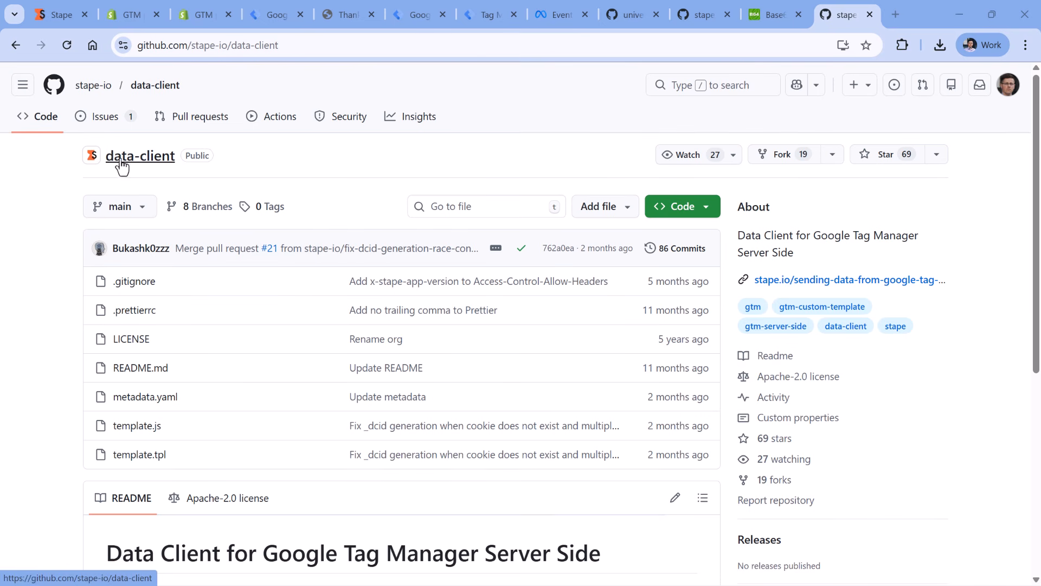
pyautogui.click(138, 465)
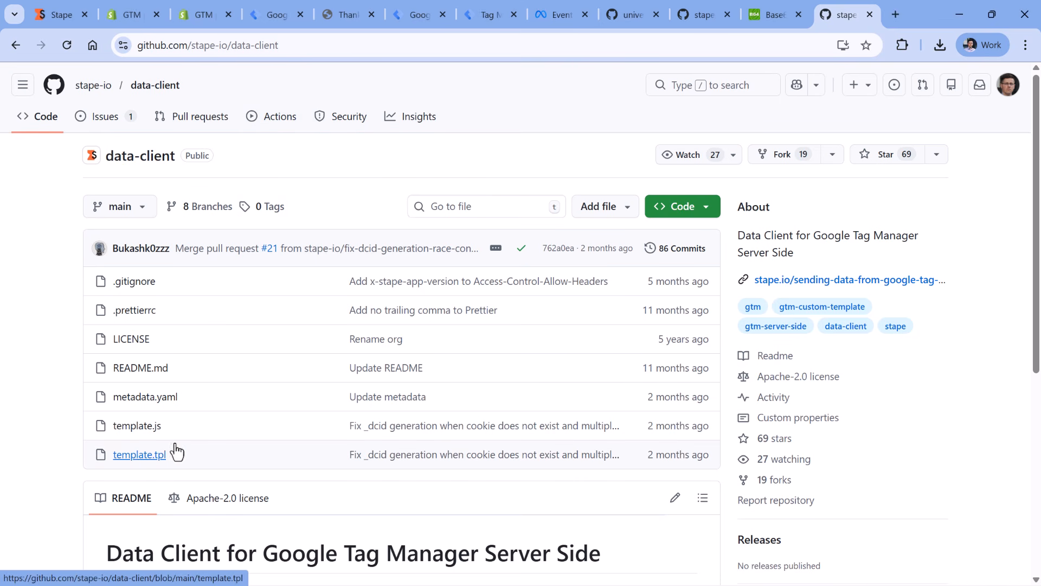
pyautogui.click(1009, 158)
pyautogui.click(1012, 158)
pyautogui.click(1009, 158)
pyautogui.click(871, 209)
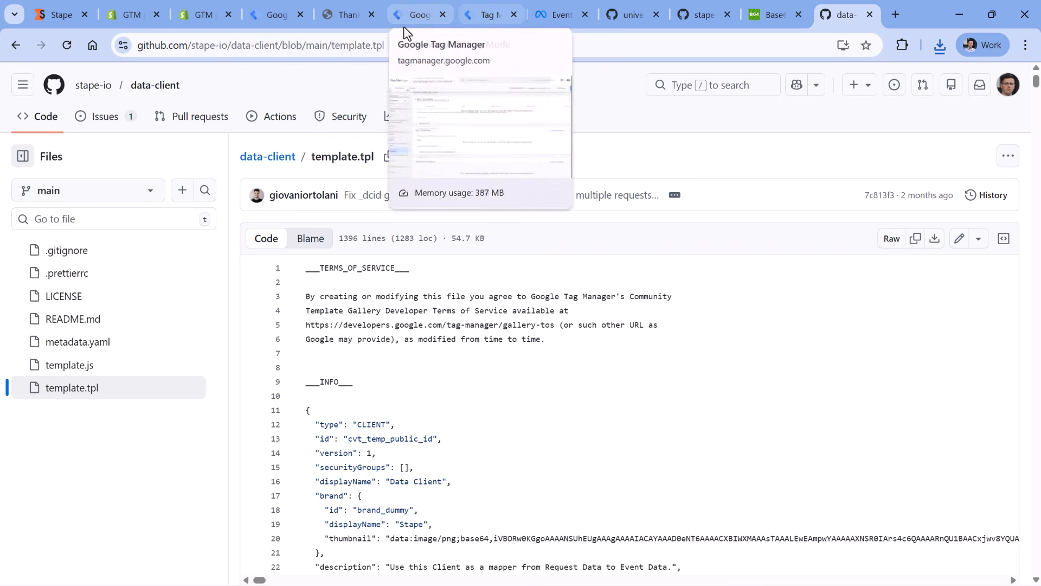
# - Create a client template in the server container by importing template (4).tpl, save it and leave the template editor
pyautogui.click(430, 13)
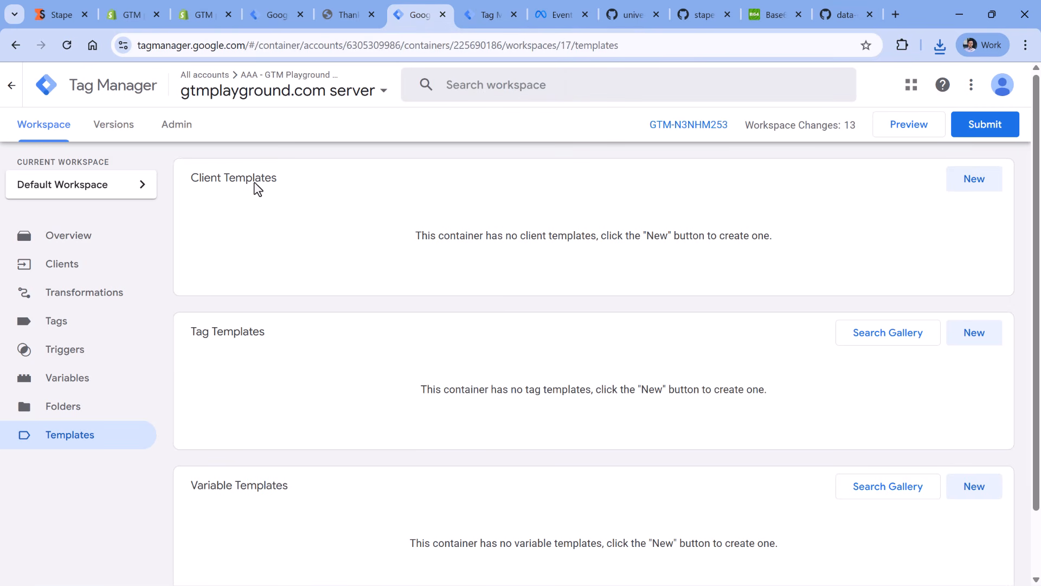
pyautogui.click(968, 181)
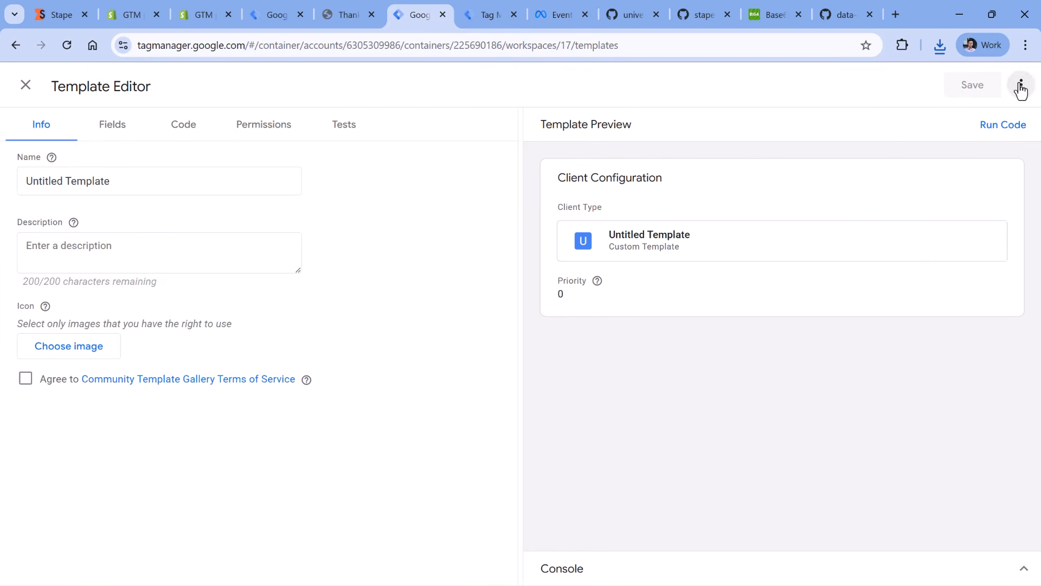
pyautogui.click(1021, 85)
pyautogui.click(948, 133)
pyautogui.click(163, 138)
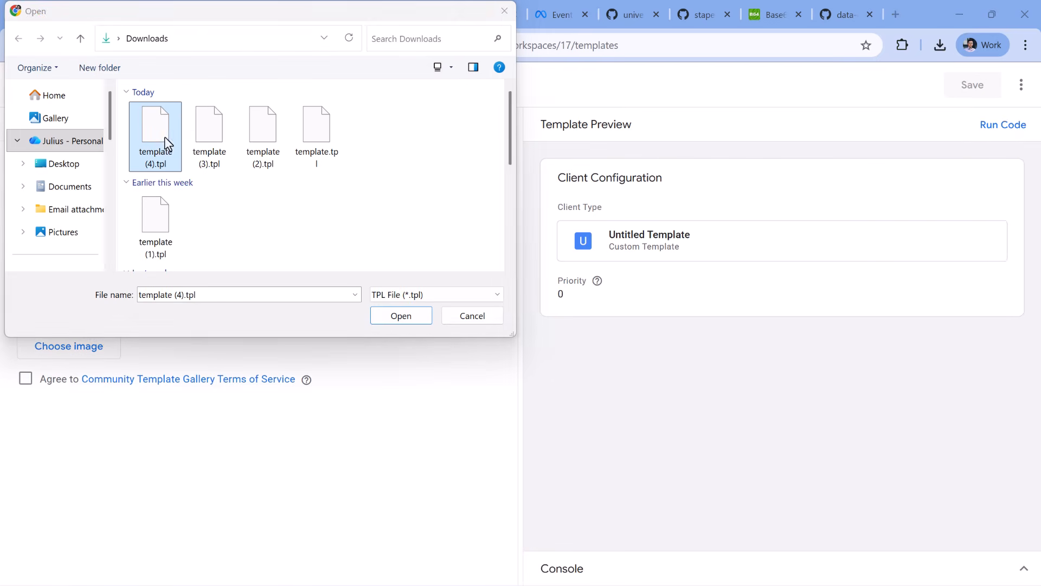
pyautogui.click(401, 315)
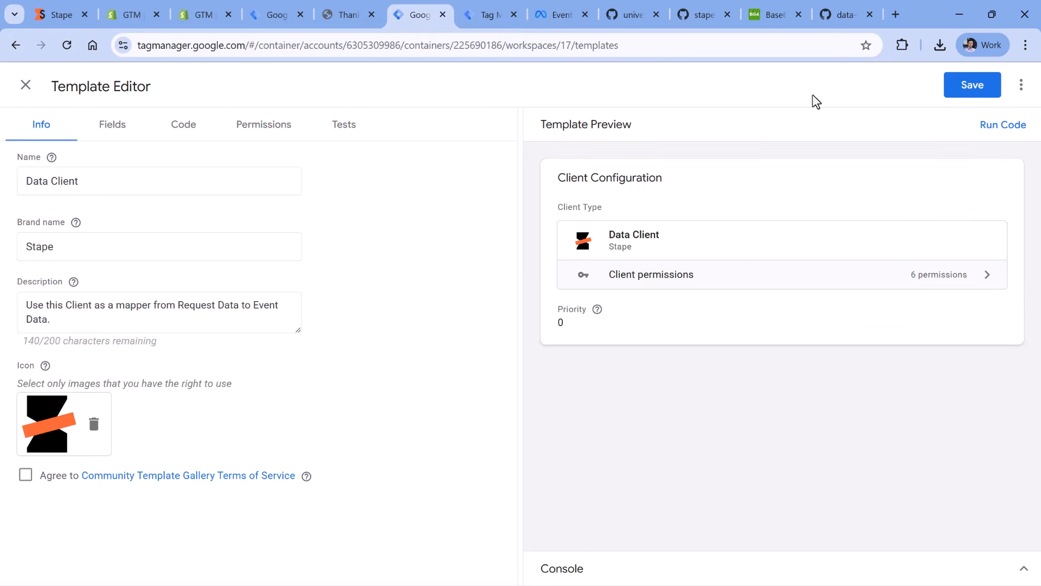
pyautogui.click(973, 85)
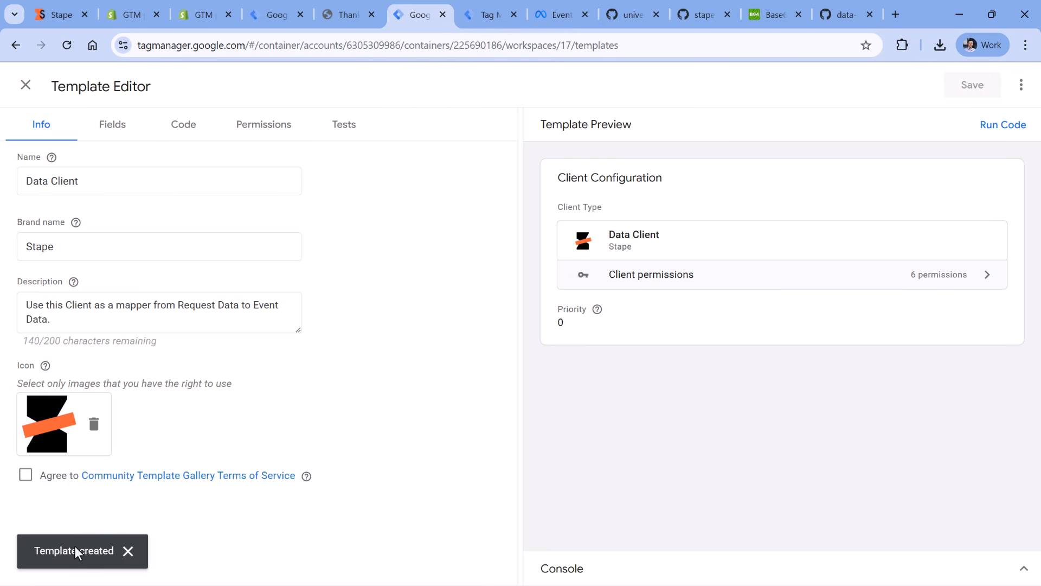
pyautogui.click(25, 86)
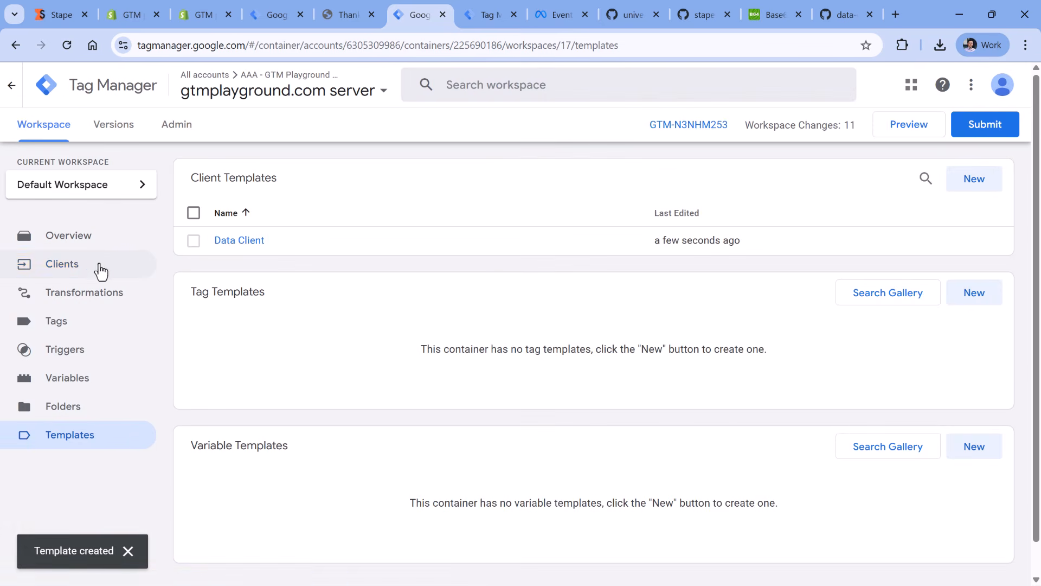
# - Create a client of type Data Client named Data client with the default settings and save it
pyautogui.click(100, 269)
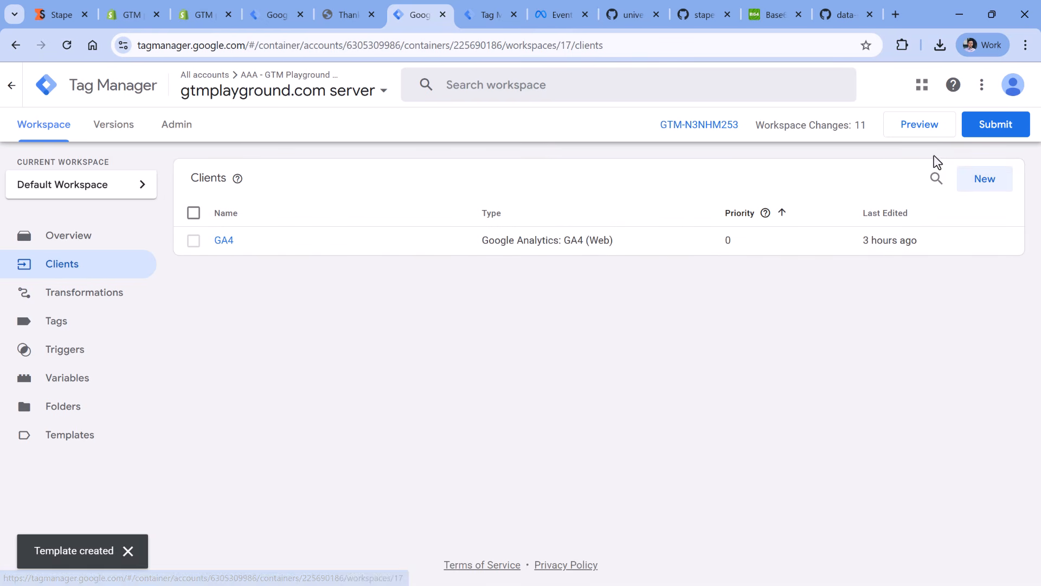
pyautogui.click(985, 192)
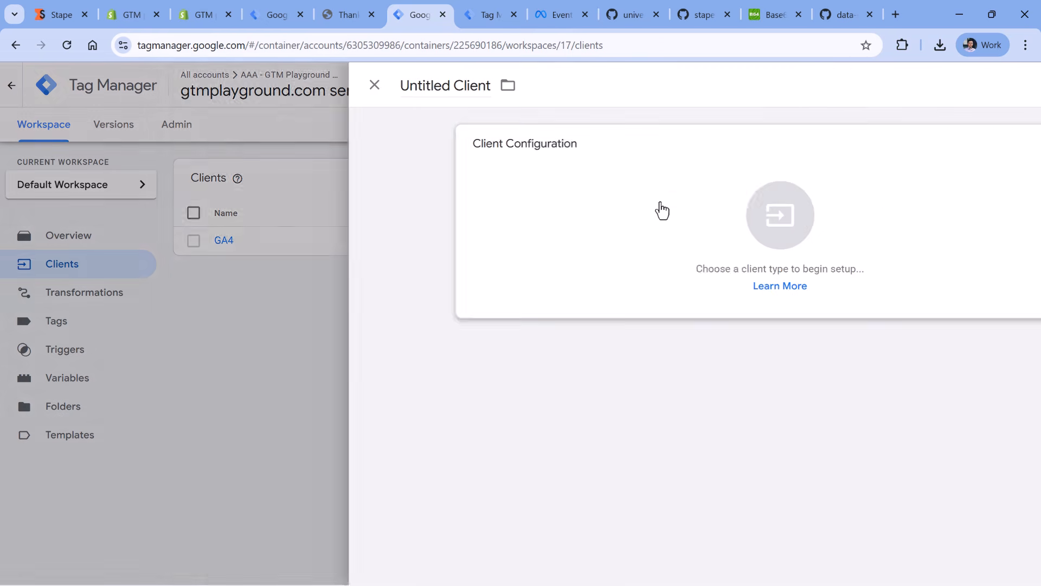
pyautogui.click(657, 210)
pyautogui.click(670, 175)
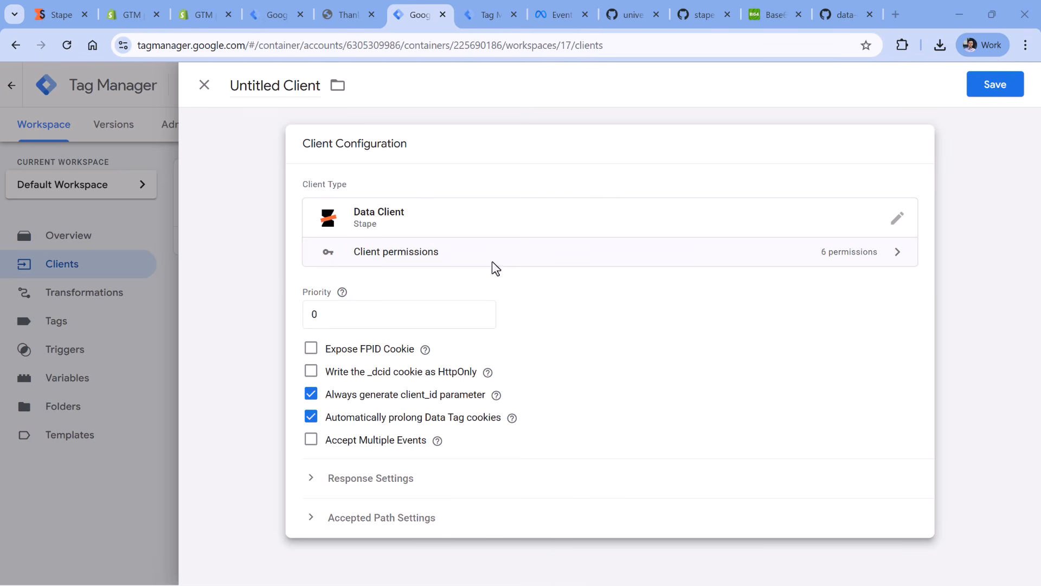
pyautogui.click(267, 86)
pyautogui.write('Data client')
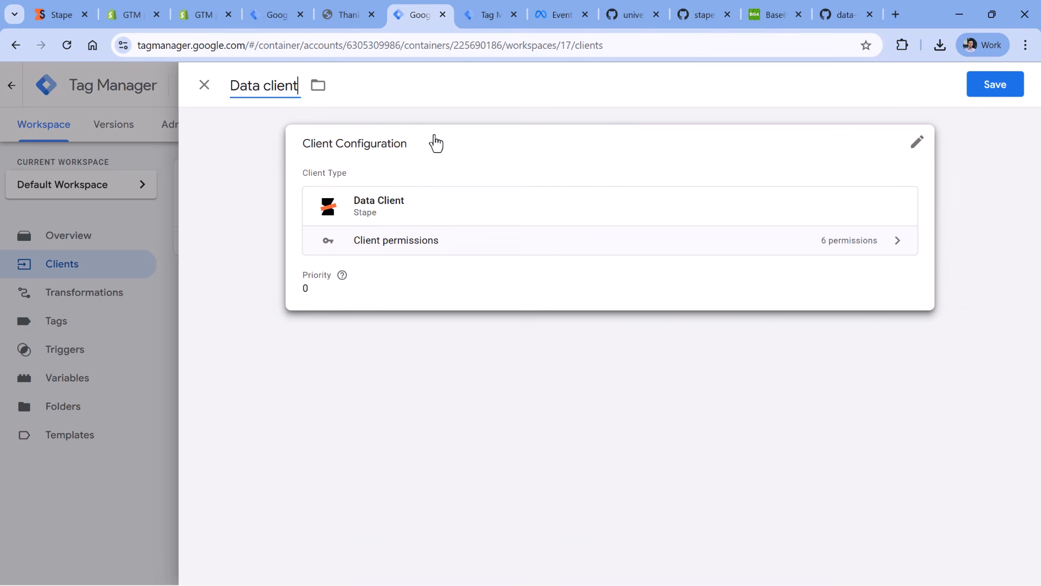
pyautogui.click(976, 95)
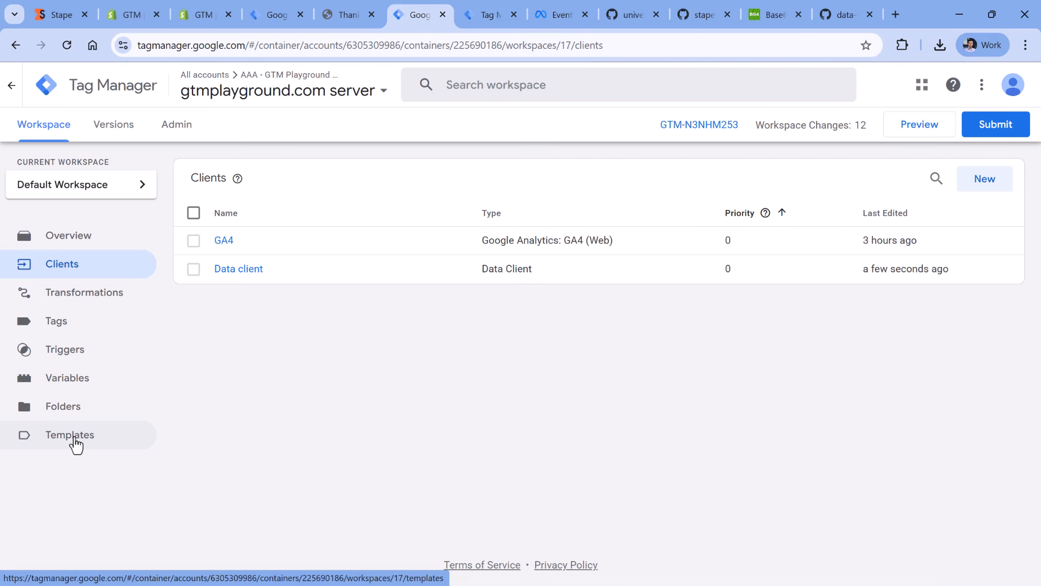
# - Search the tag template gallery for "facebook con" and add stape-io's Facebook Conversion API template to the workspace
pyautogui.click(76, 439)
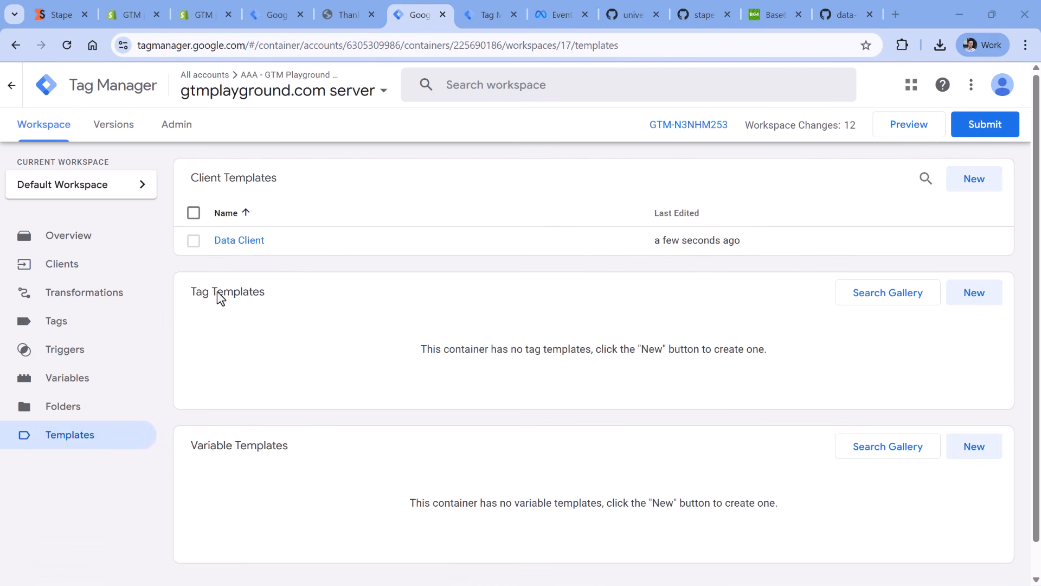
pyautogui.click(895, 301)
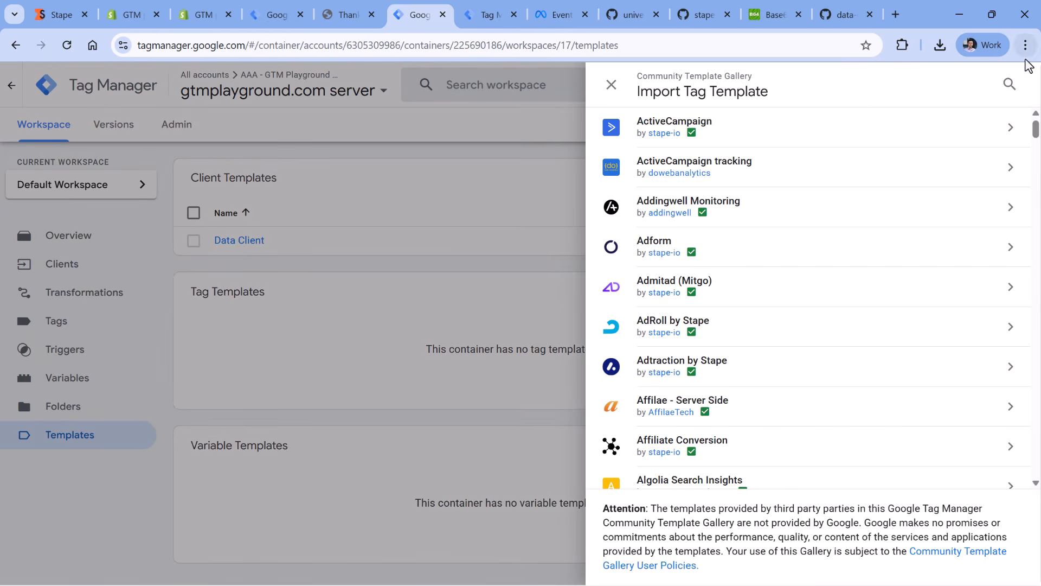
pyautogui.click(1010, 84)
pyautogui.write('facebpp')
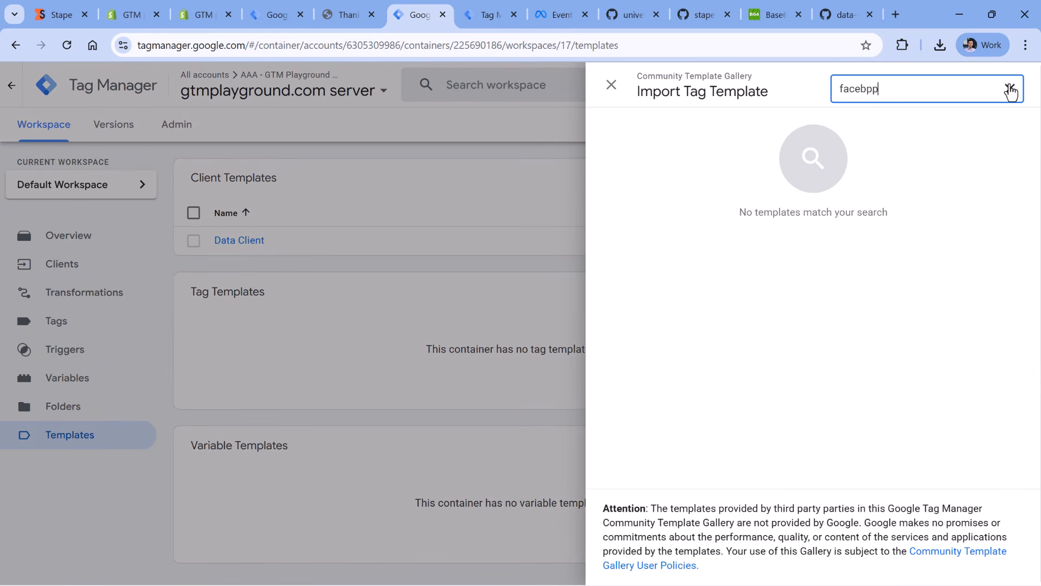
pyautogui.press('BackSpace')
pyautogui.press('BackSpace')
pyautogui.write('ook con')
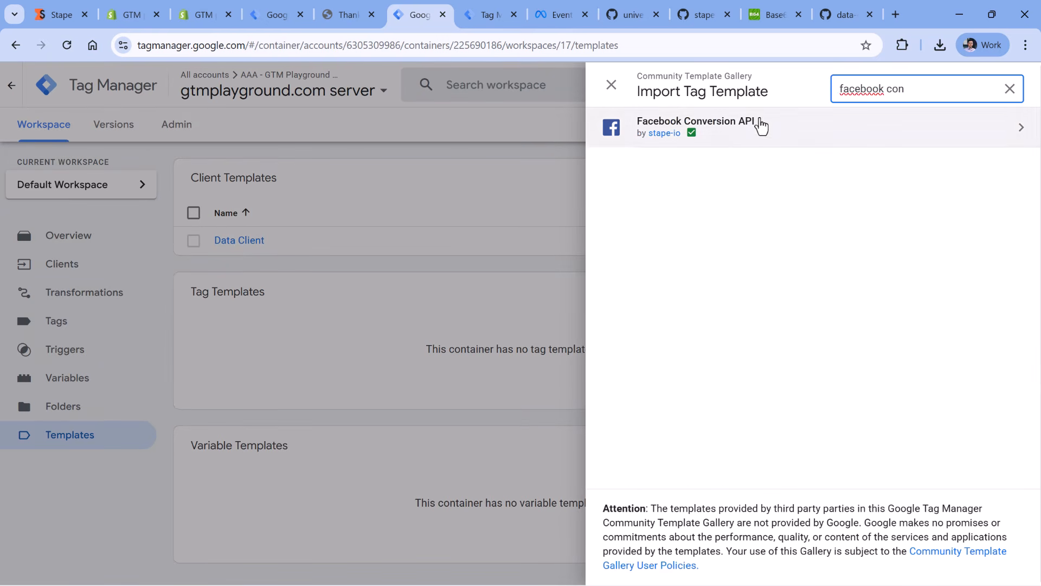
pyautogui.click(760, 136)
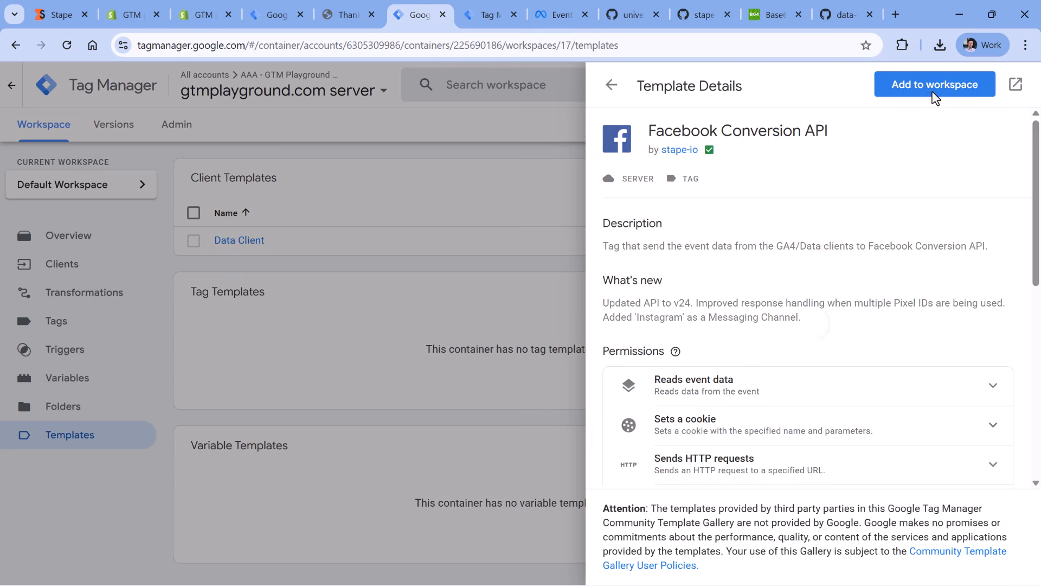
pyautogui.click(926, 92)
pyautogui.click(709, 548)
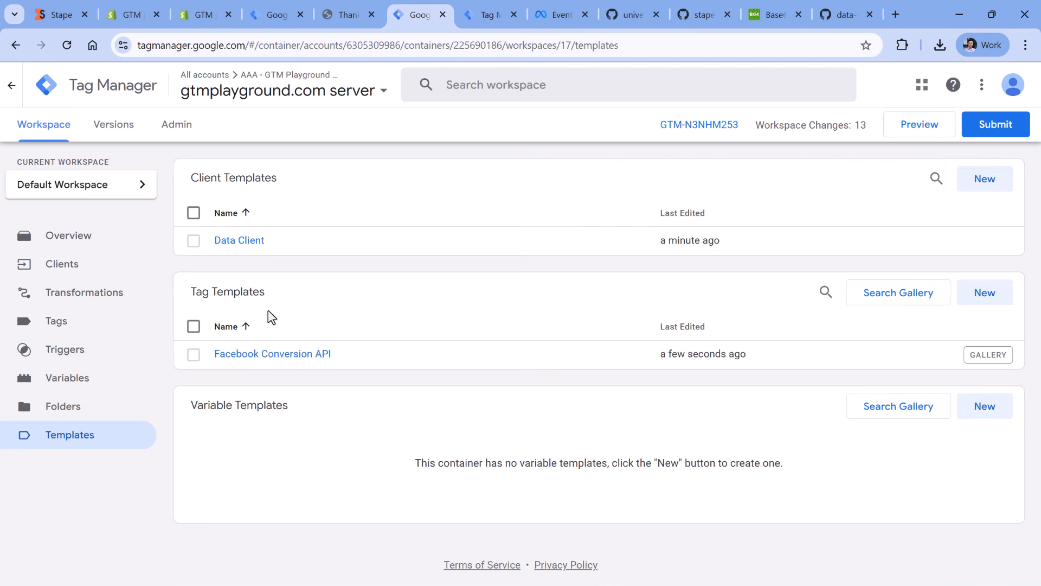
# - Create a tag of type Facebook Conversion API in the server container and set its event name setup method to Override
pyautogui.click(61, 328)
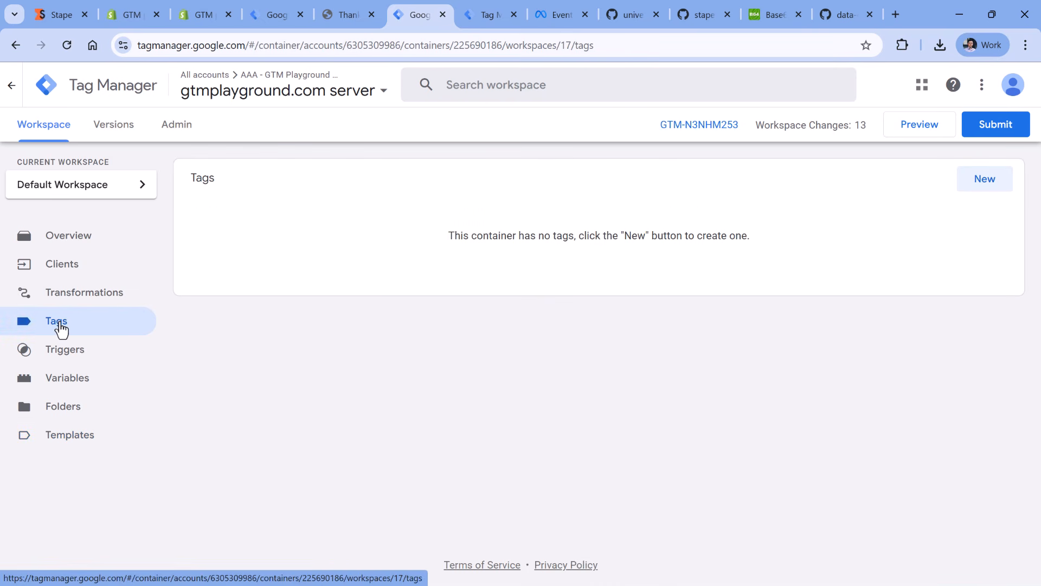
pyautogui.click(982, 179)
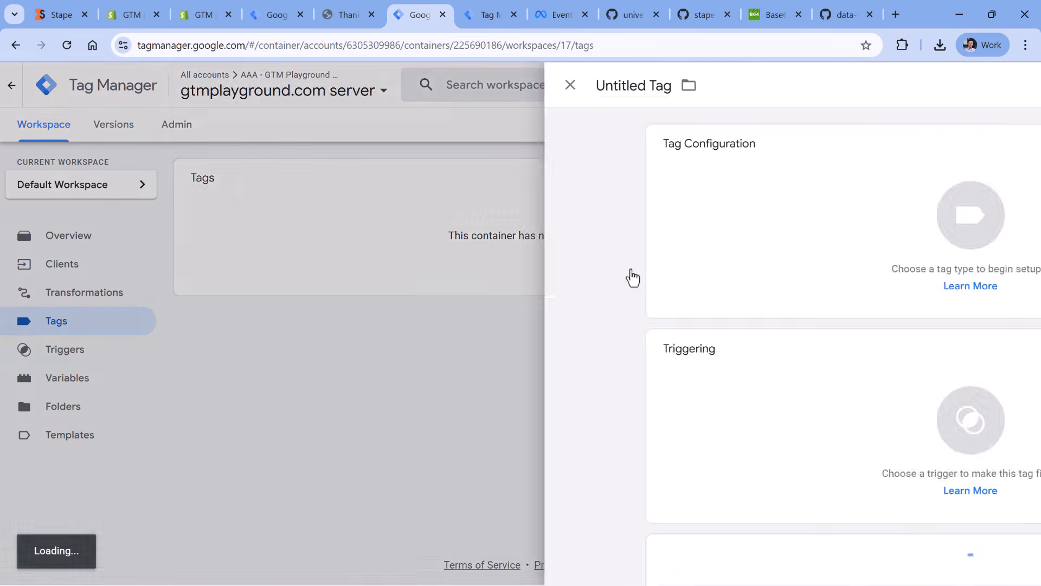
pyautogui.click(382, 222)
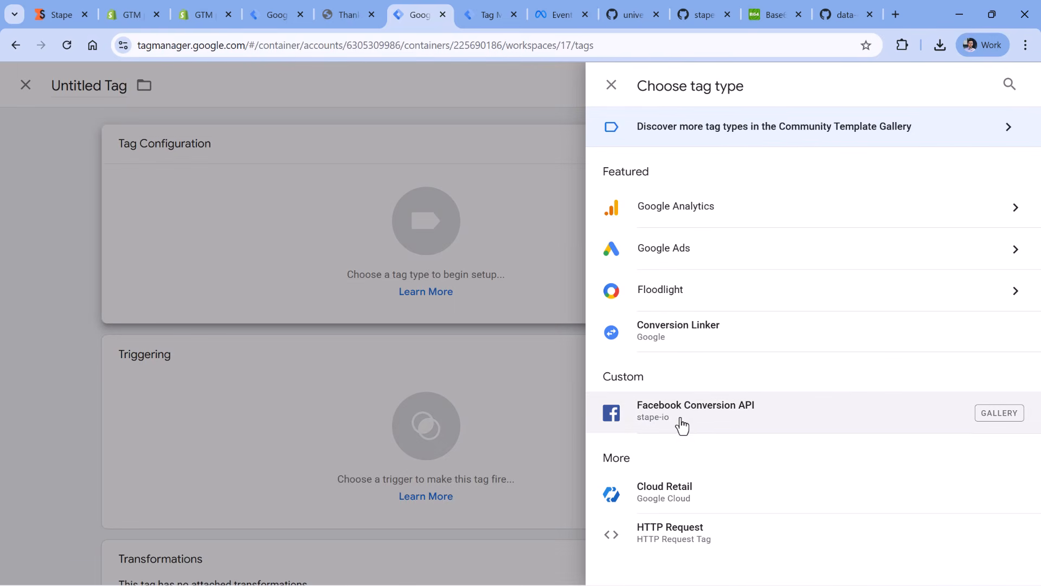
pyautogui.click(713, 422)
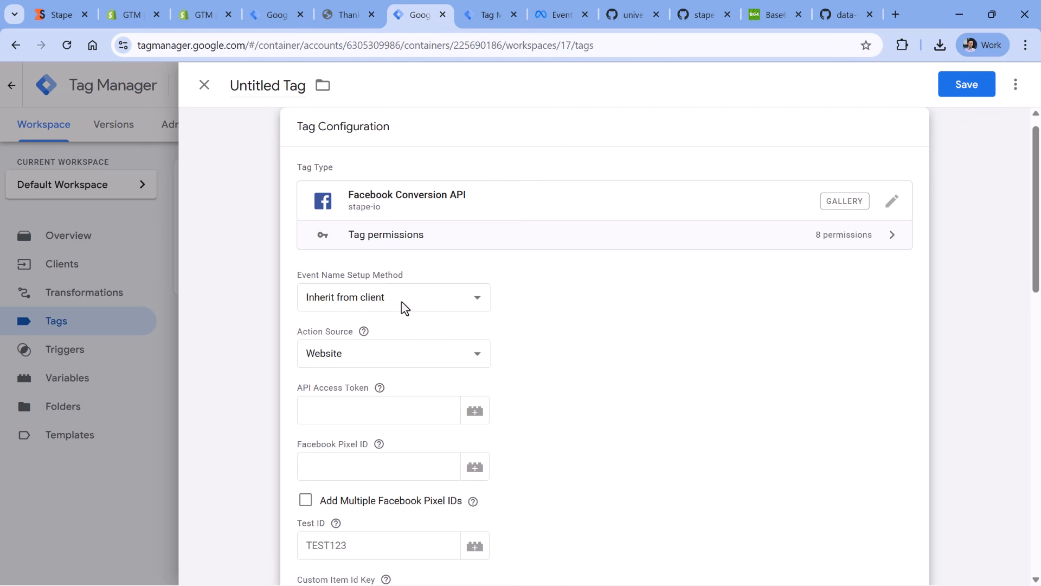
pyautogui.click(401, 301)
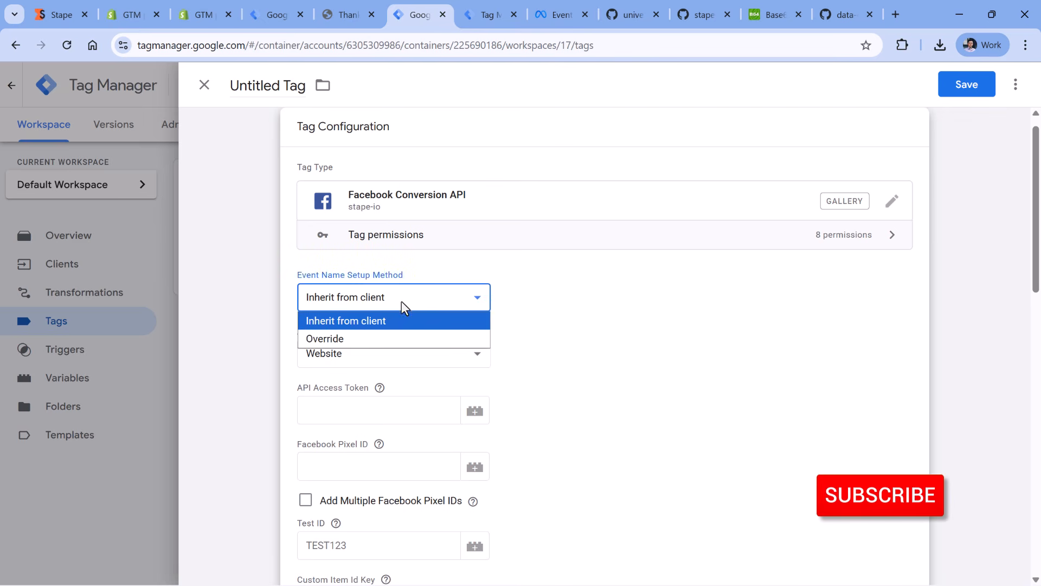
pyautogui.click(376, 338)
pyautogui.scroll(-3, 456, 314)
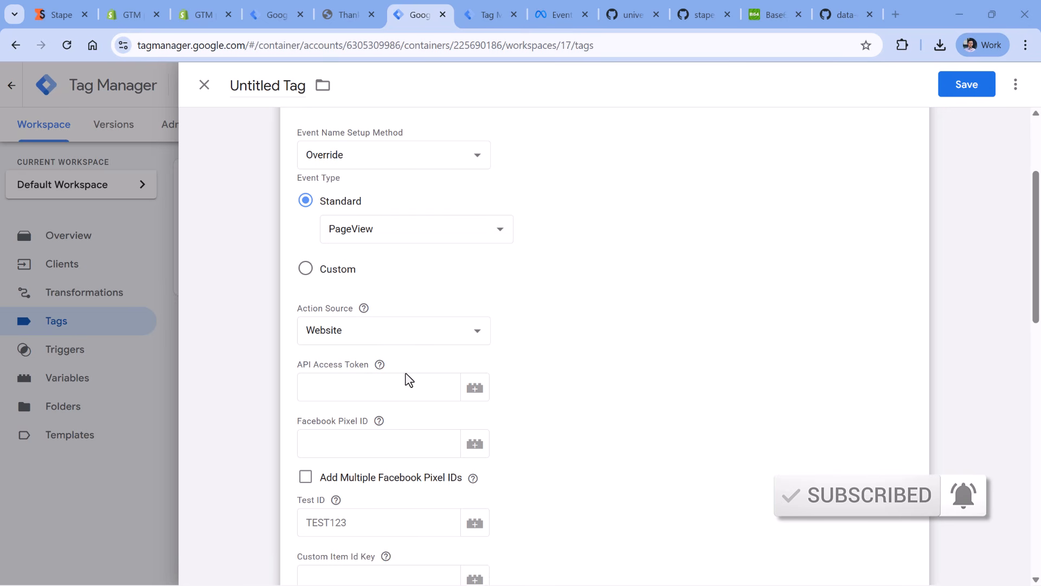
# - Switch to Meta Events Manager and copy the dataset ID from the GTM Playground.com dataset's settings
pyautogui.click(386, 391)
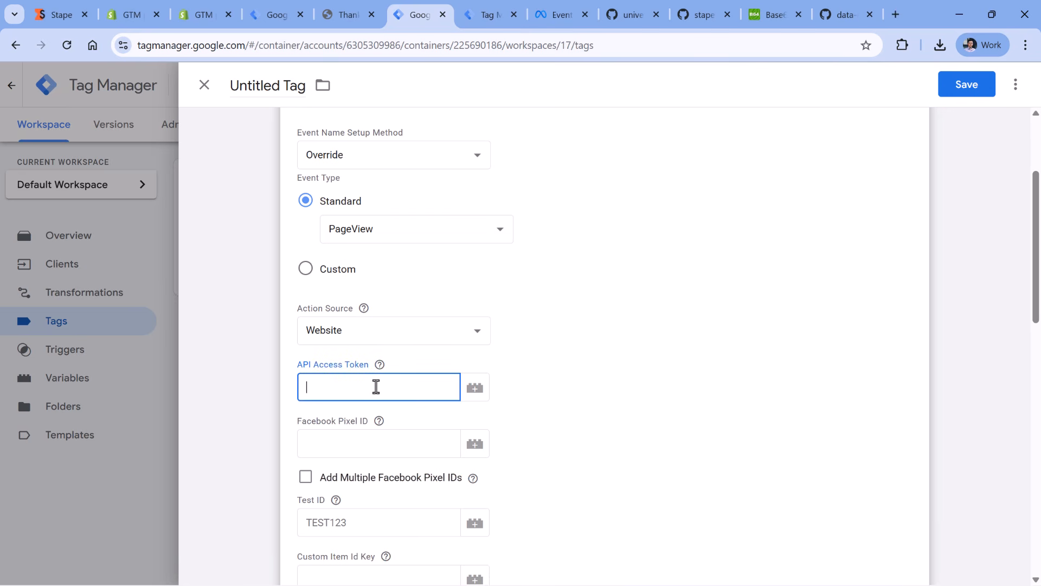
pyautogui.click(380, 444)
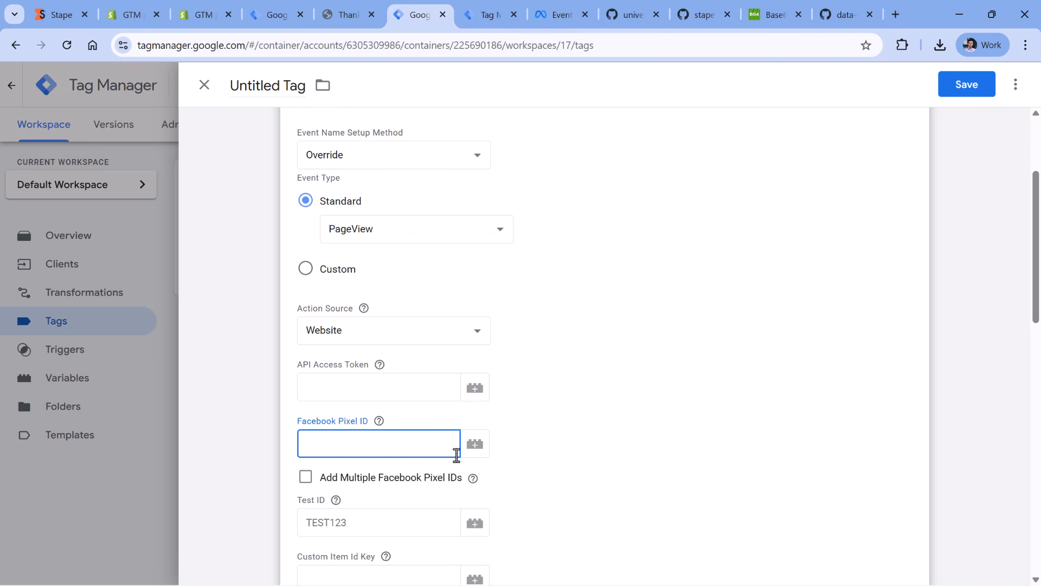
pyautogui.click(559, 18)
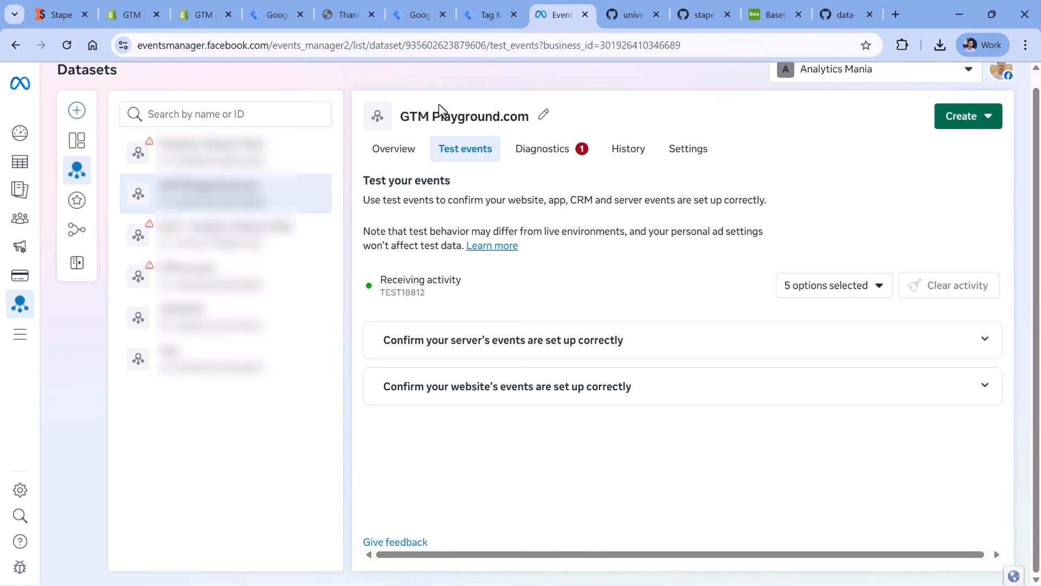
pyautogui.click(685, 152)
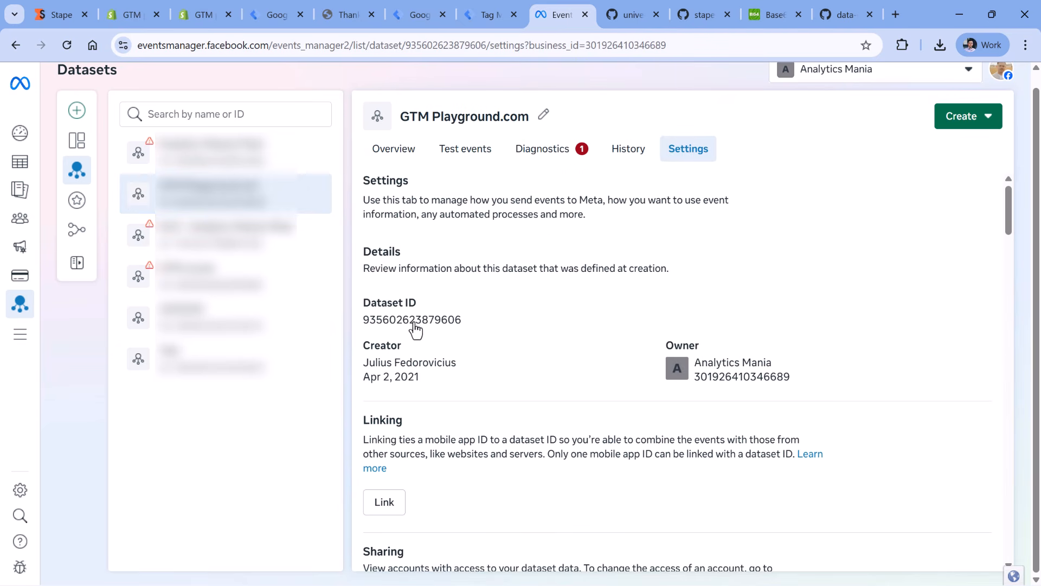
pyautogui.click(413, 328)
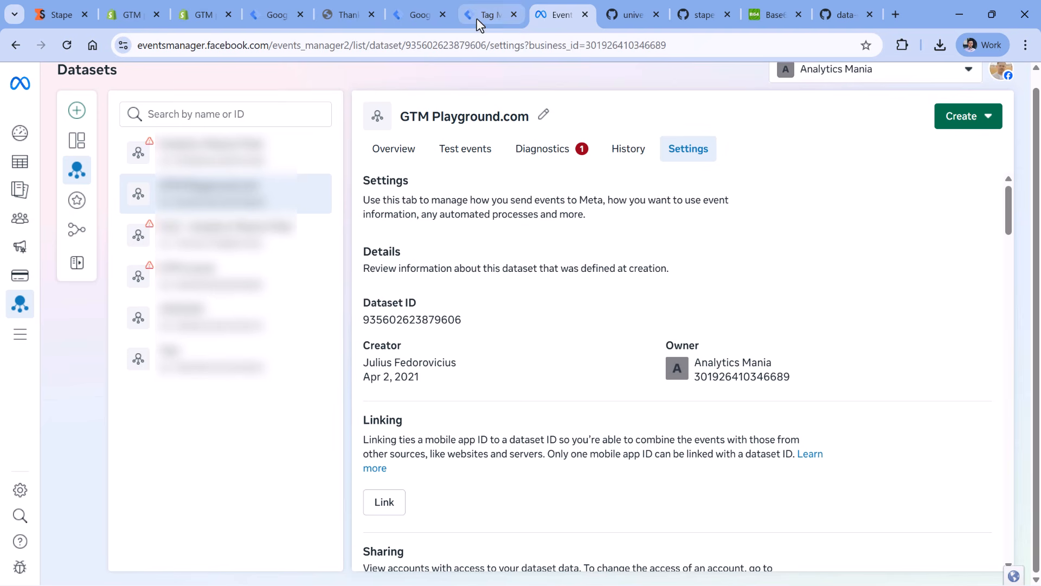
# - Switch back to Tag Manager and create a constant variable for the Facebook Pixel ID field, with the copied dataset ID as its value
pyautogui.click(422, 15)
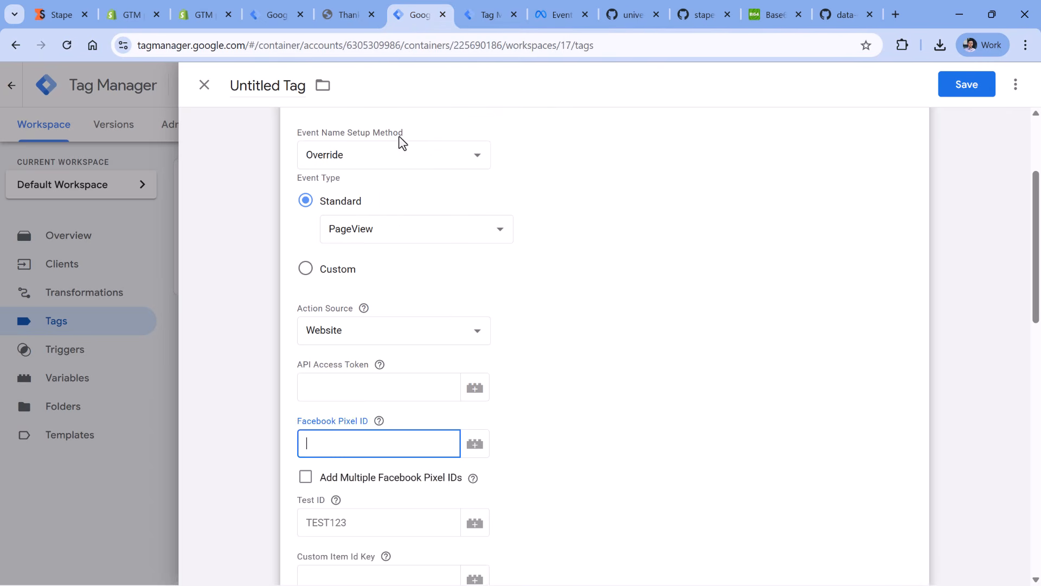
pyautogui.click(373, 441)
pyautogui.click(378, 422)
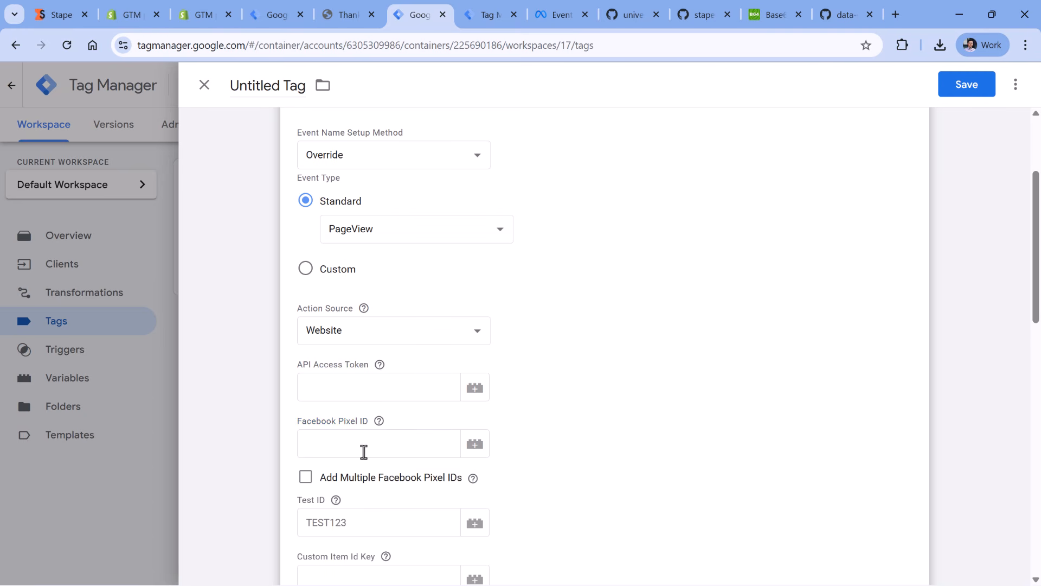
pyautogui.click(475, 449)
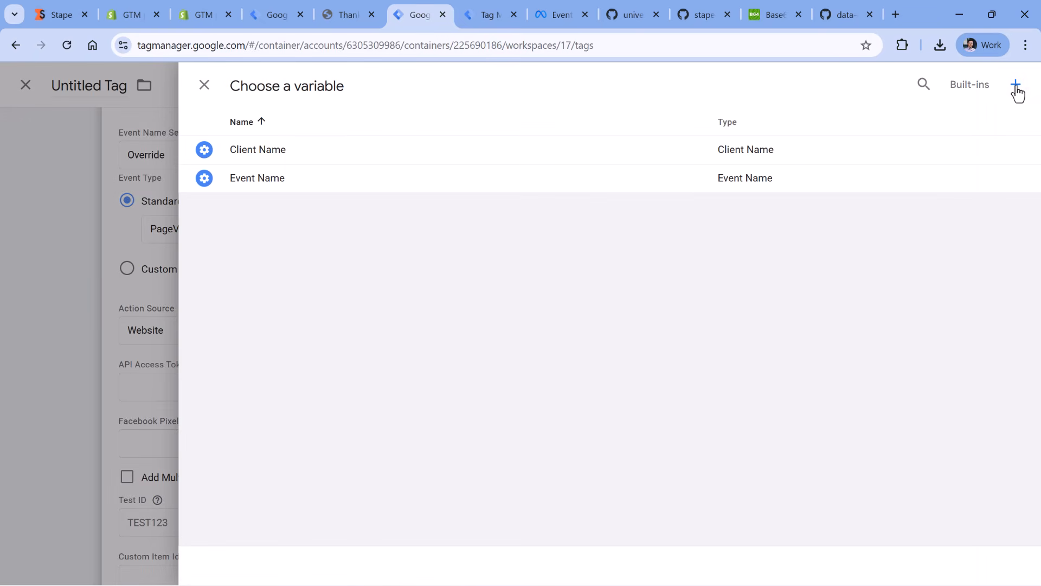
pyautogui.click(1016, 85)
pyautogui.click(404, 224)
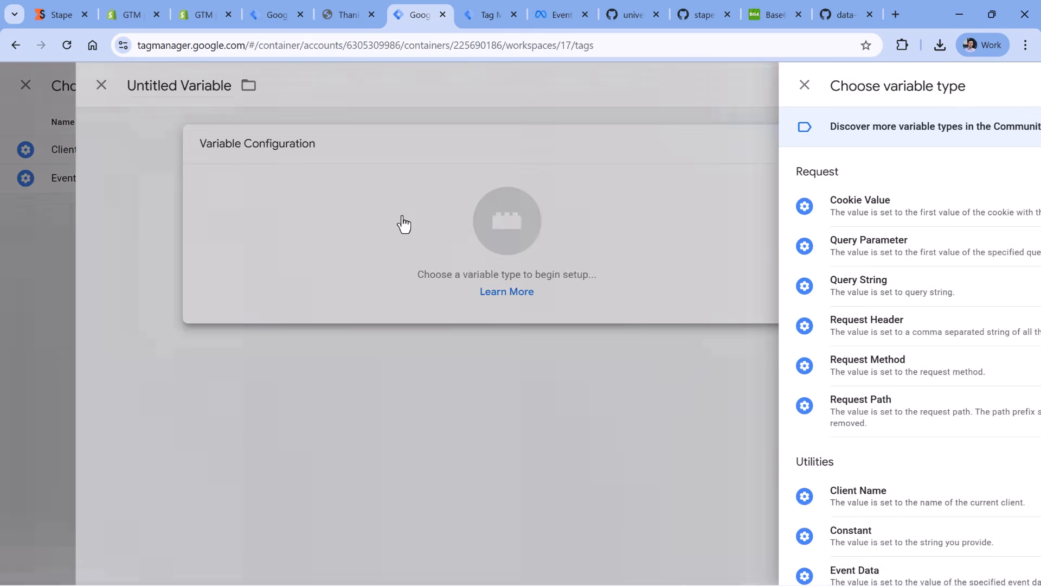
pyautogui.scroll(-4, 748, 232)
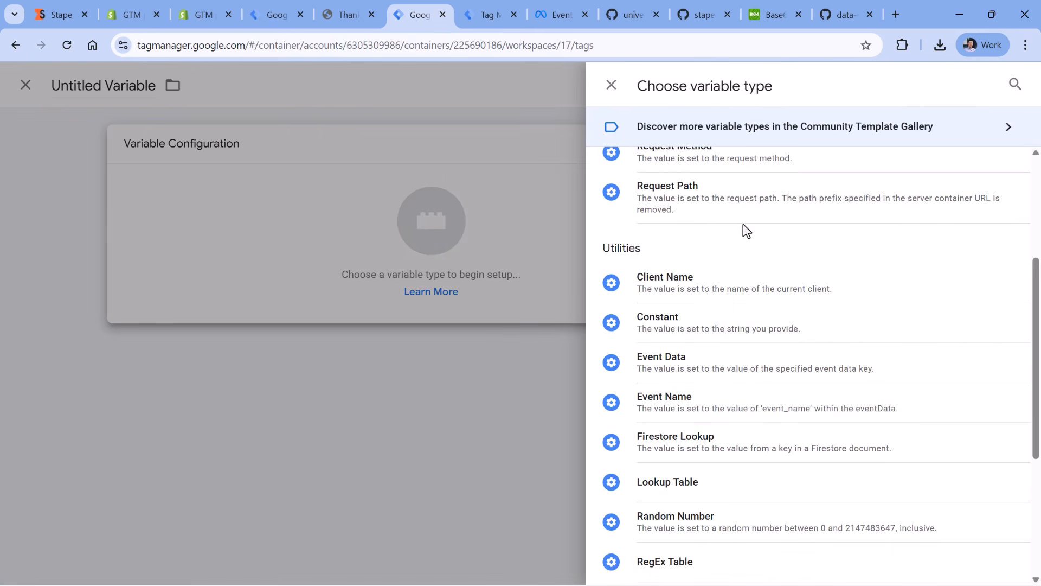
pyautogui.click(685, 328)
pyautogui.click(378, 285)
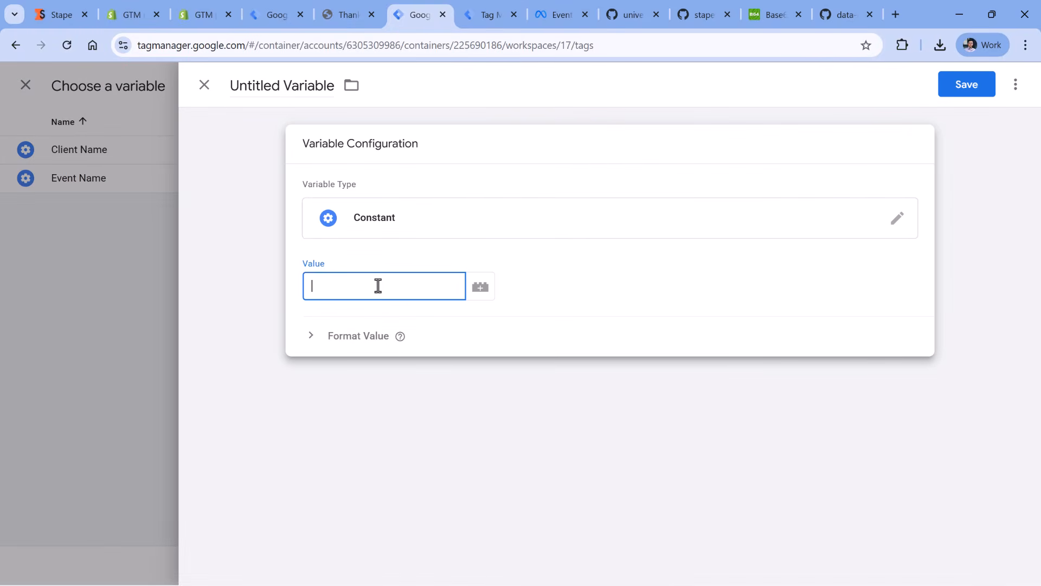
pyautogui.hotkey('ctrl', 'v')
# - Name the constant variable const - meta pixel id and save it for use as the tag's Facebook Pixel ID
pyautogui.tripleClick(296, 95)
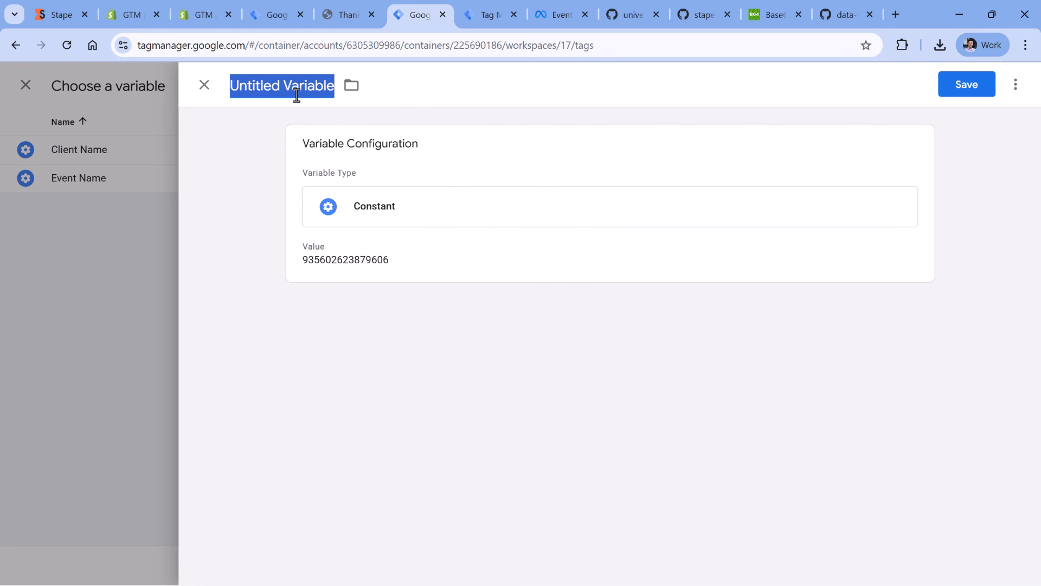
pyautogui.write('const - me')
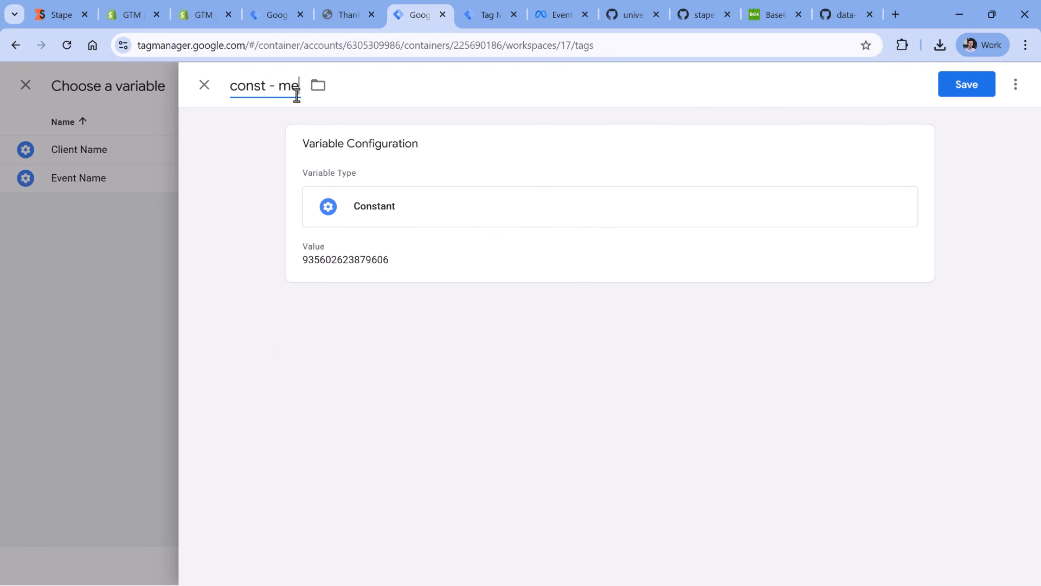
pyautogui.write('ta pixel id')
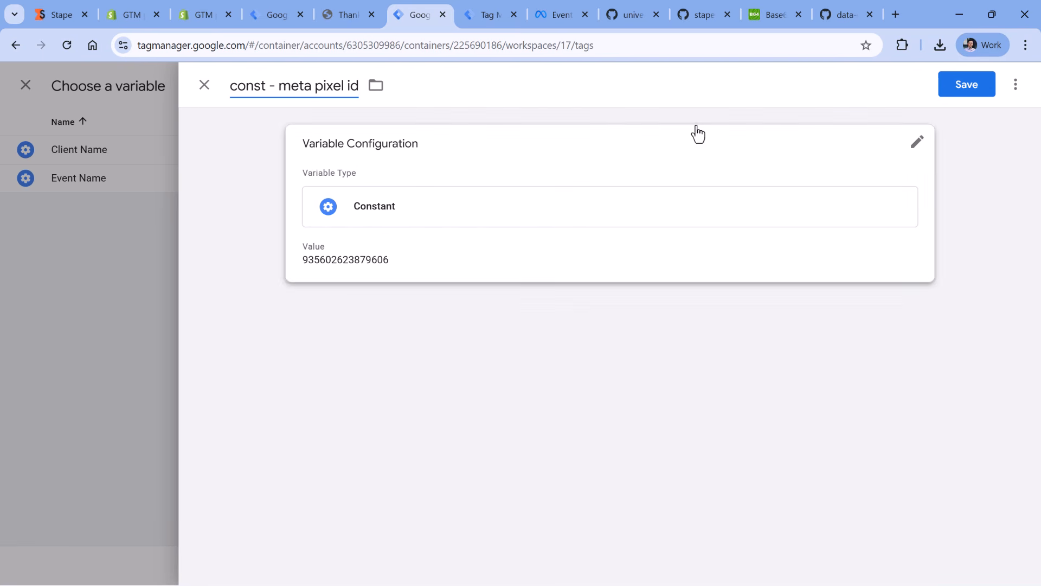
pyautogui.click(977, 91)
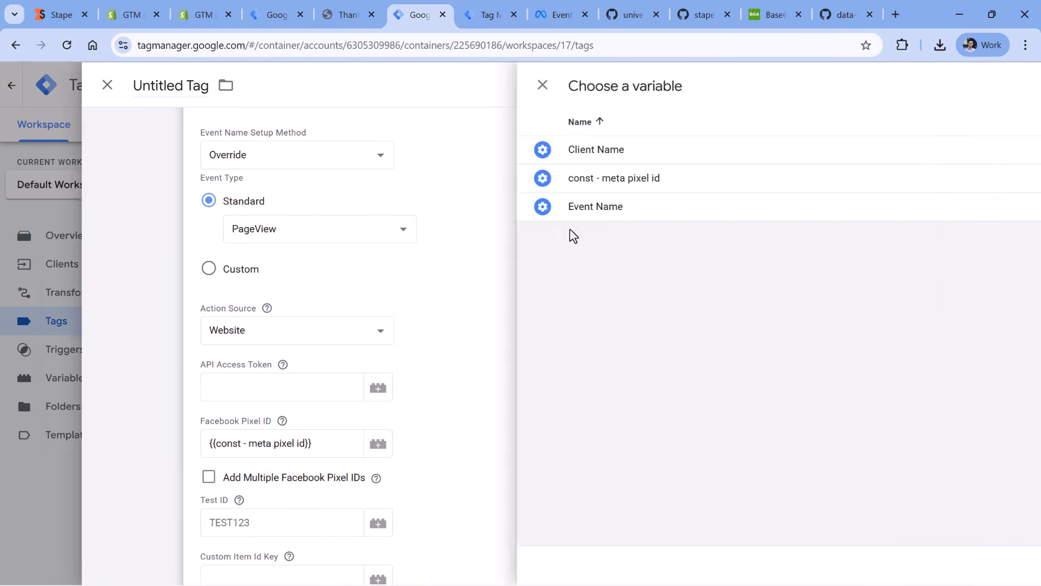
# - Switch to Meta Events Manager and copy the Conversions API access token under direct integration in the dataset's settings
pyautogui.click(355, 390)
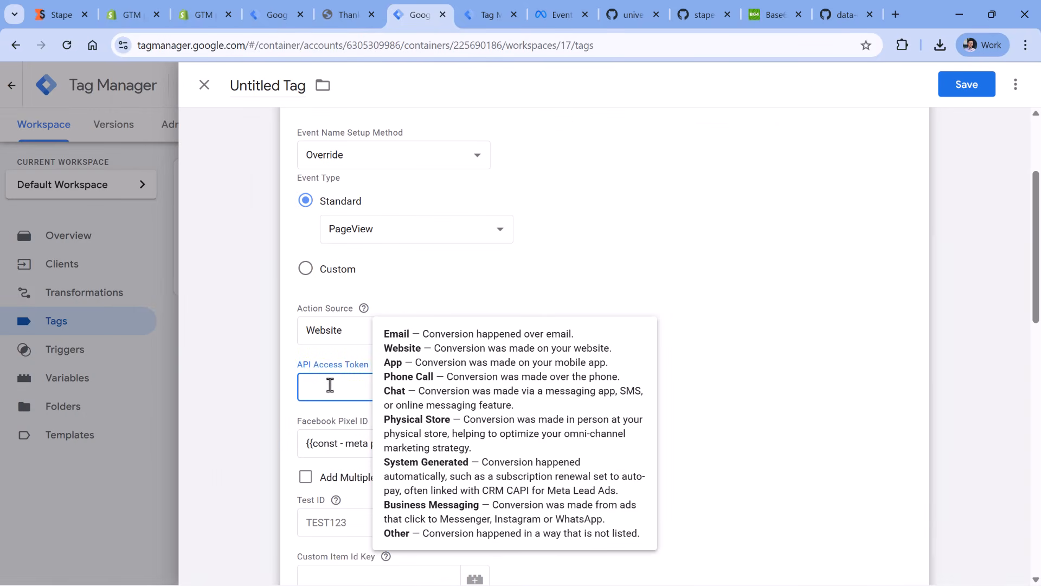
pyautogui.click(583, 378)
pyautogui.click(559, 15)
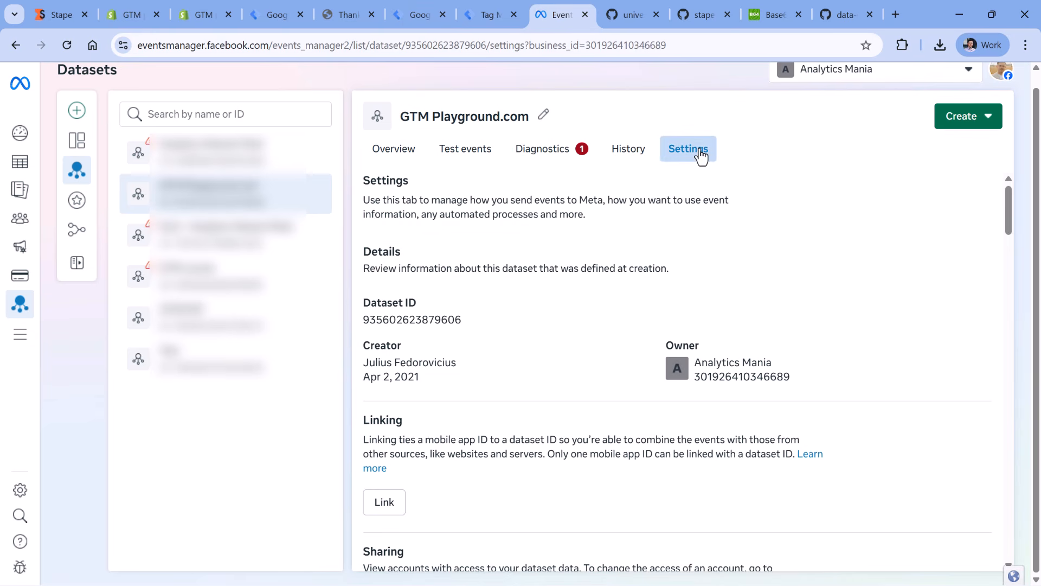
pyautogui.scroll(-15, 510, 309)
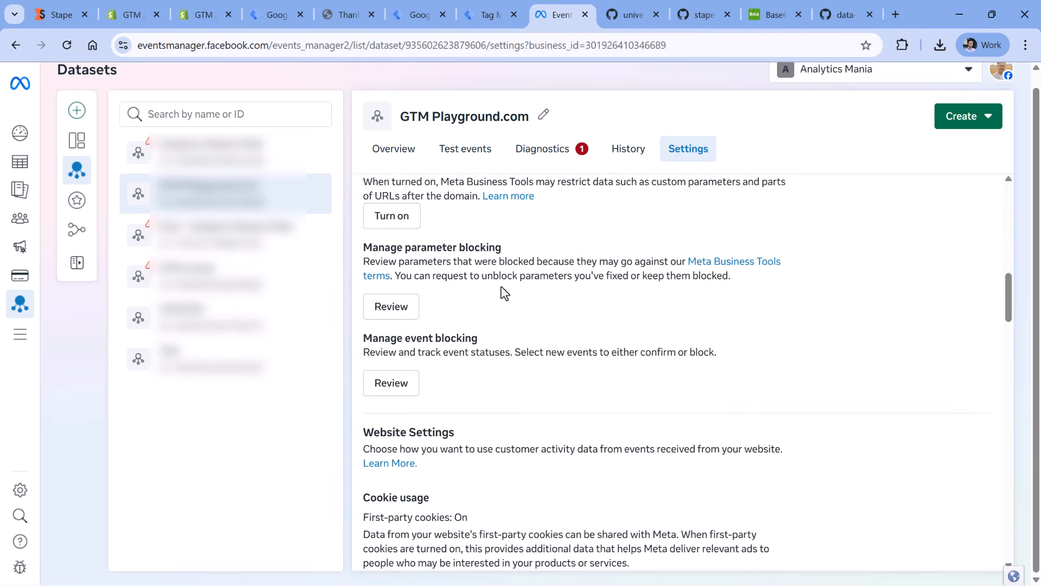
pyautogui.scroll(-15, 504, 292)
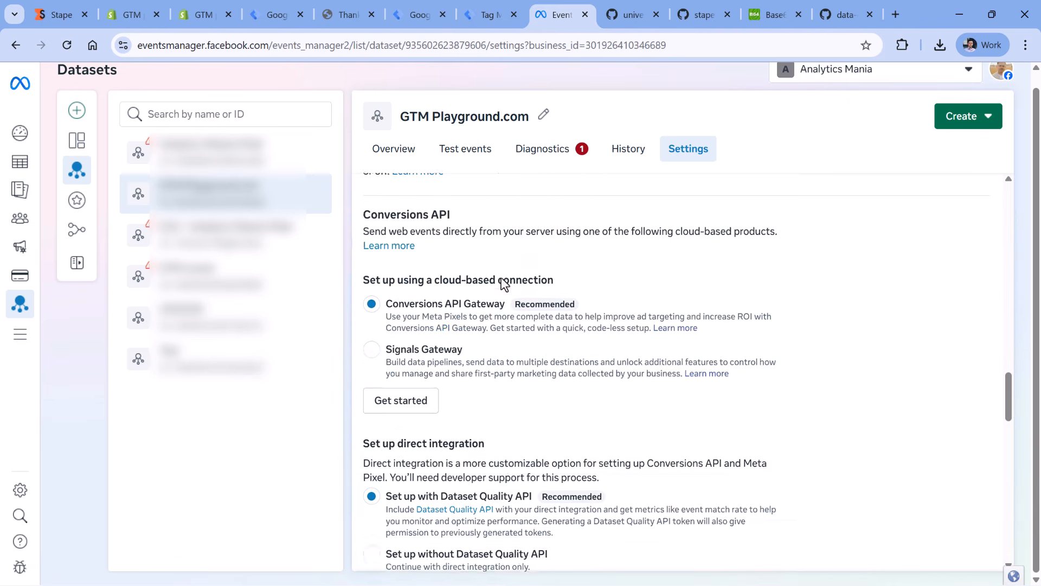
pyautogui.scroll(-3, 503, 280)
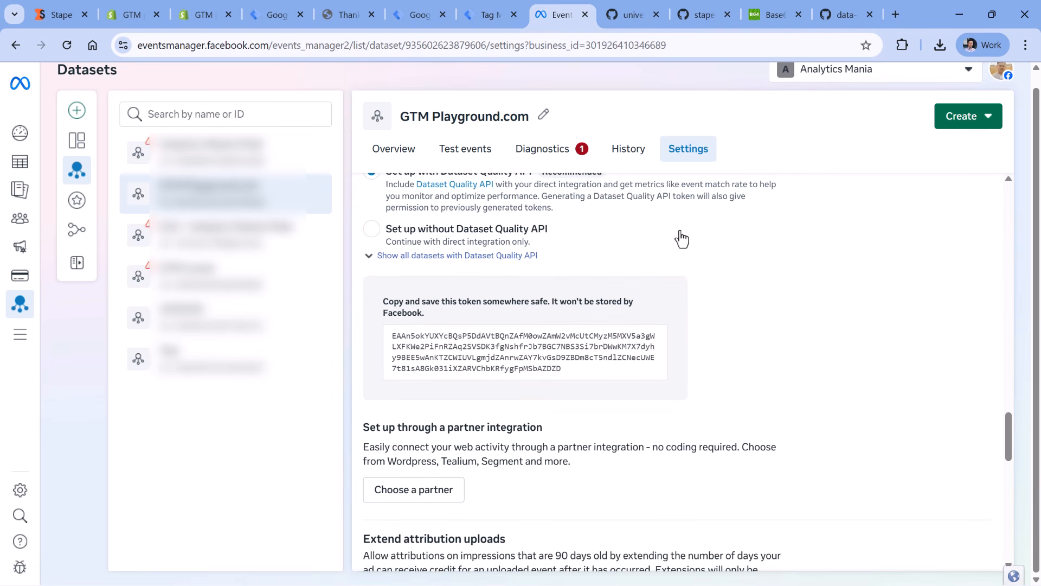
pyautogui.scroll(3, 616, 240)
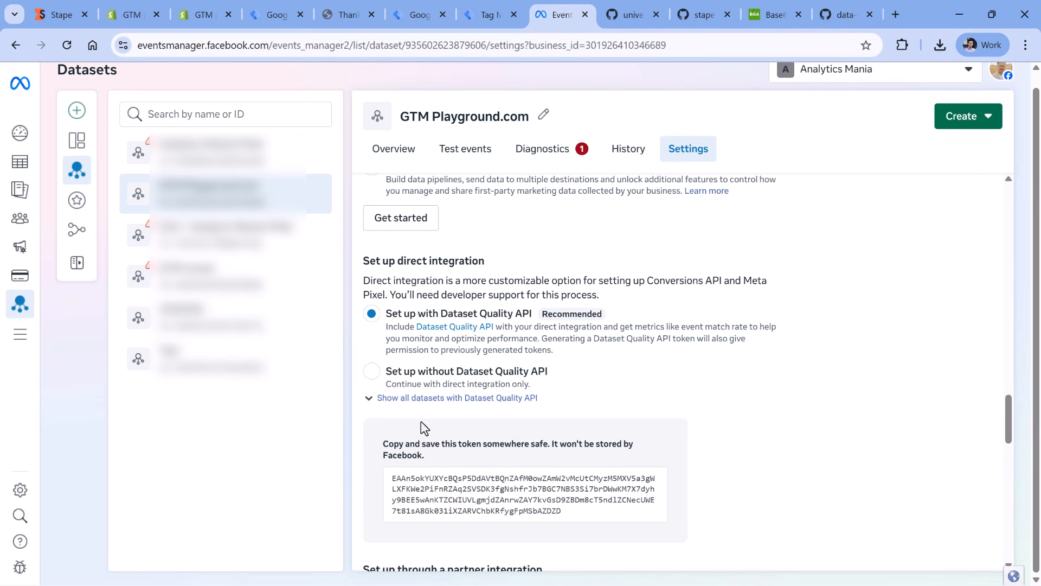
pyautogui.scroll(-2, 569, 347)
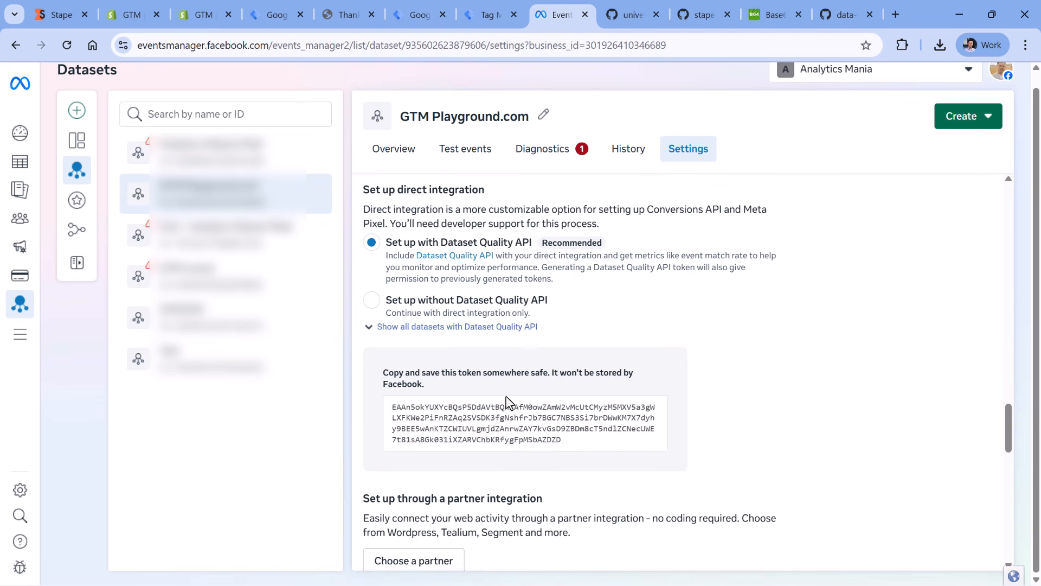
pyautogui.click(524, 421)
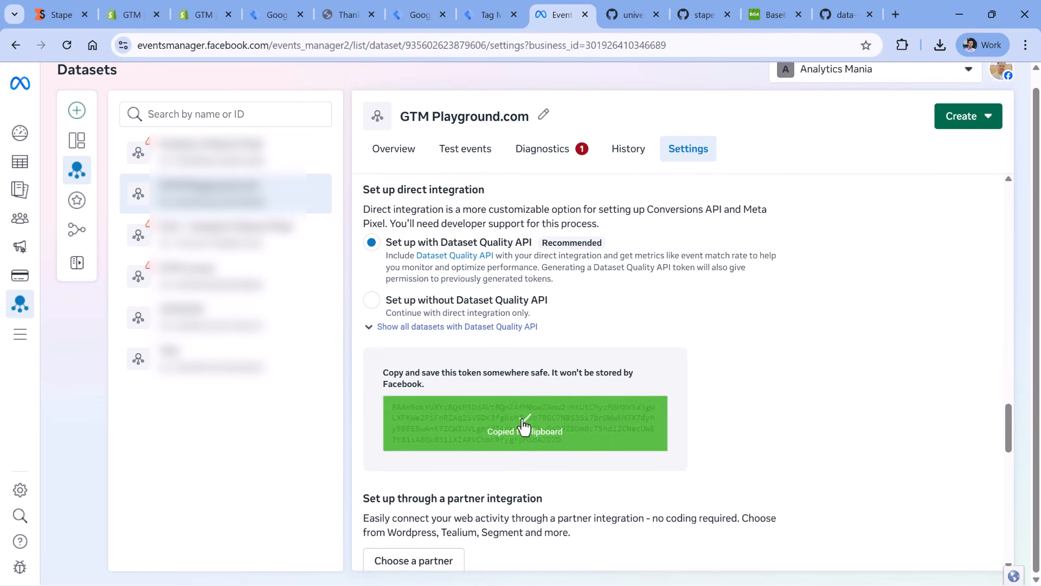
# - Switch back to Tag Manager and create a constant variable for the API Access Token field, pasting the copied access token as its value
pyautogui.click(408, 14)
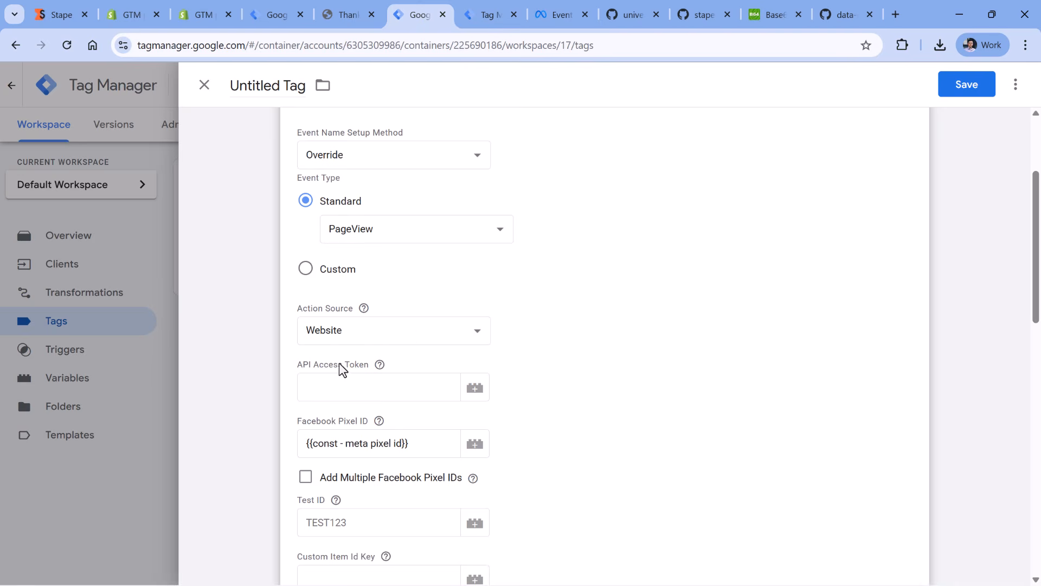
pyautogui.click(377, 391)
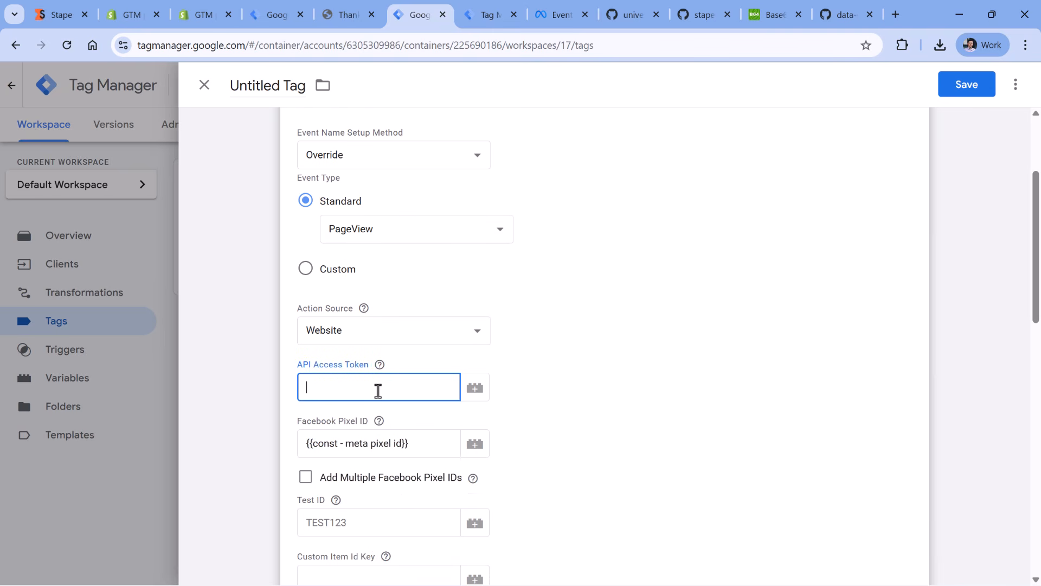
pyautogui.click(474, 389)
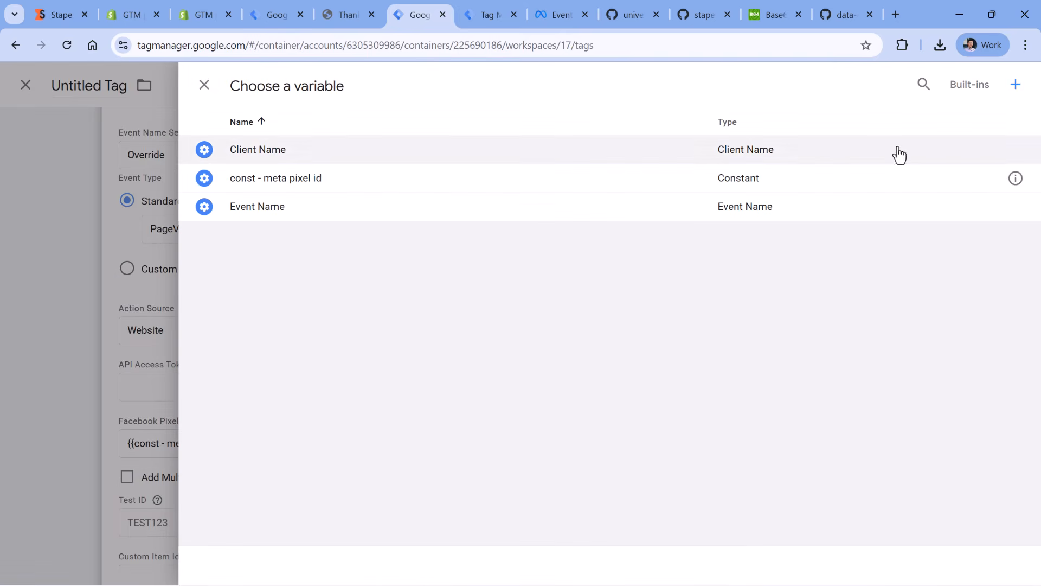
pyautogui.click(1015, 87)
pyautogui.click(395, 237)
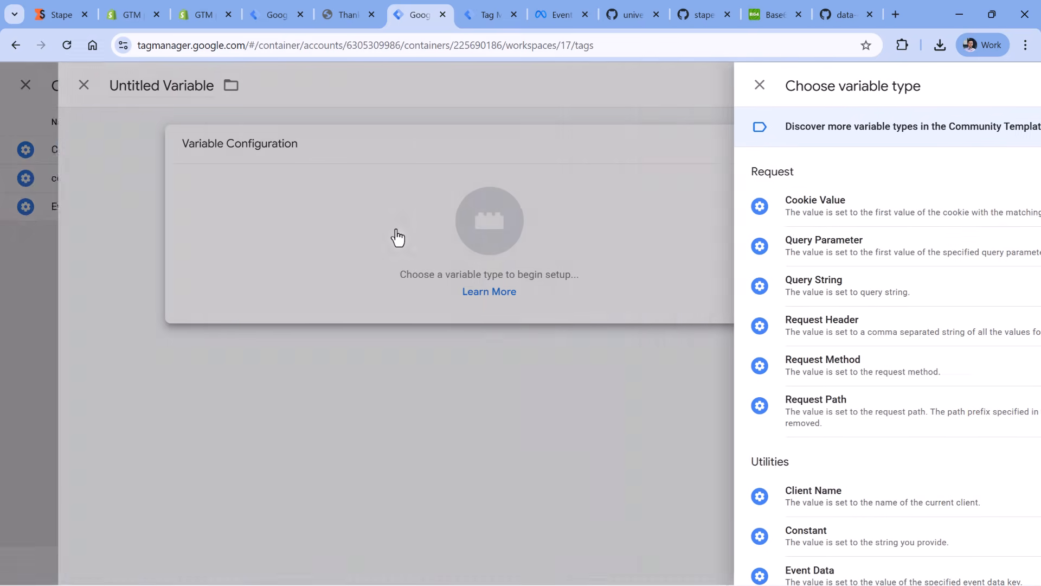
pyautogui.scroll(-4, 733, 215)
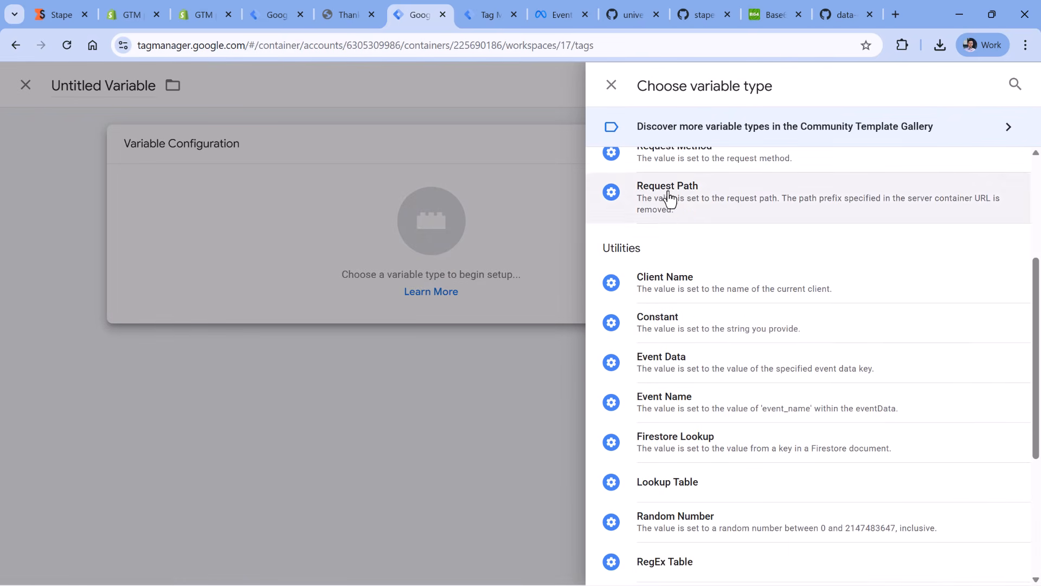
pyautogui.click(655, 321)
pyautogui.click(351, 284)
pyautogui.hotkey('ctrl', 'v')
# - Name the constant variable const - meta access token and save it for use as the tag's API Access Token
pyautogui.click(279, 86)
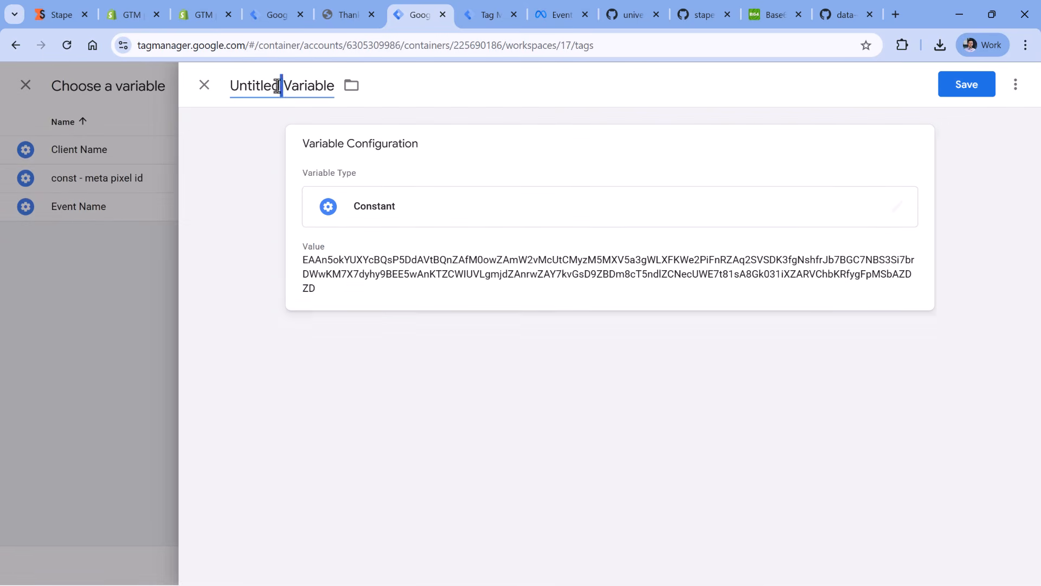
pyautogui.write('const - m')
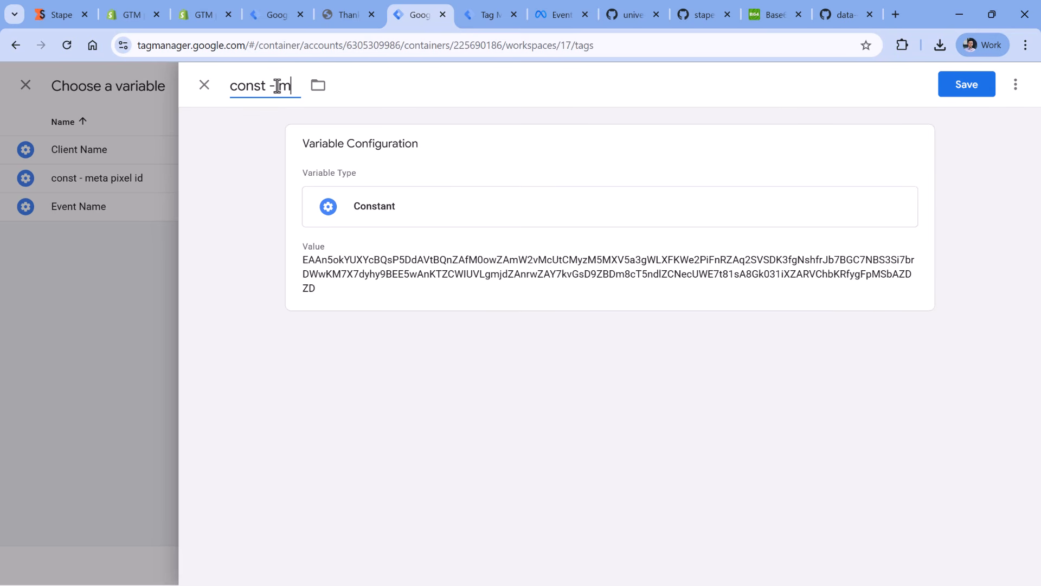
pyautogui.write('eta access token')
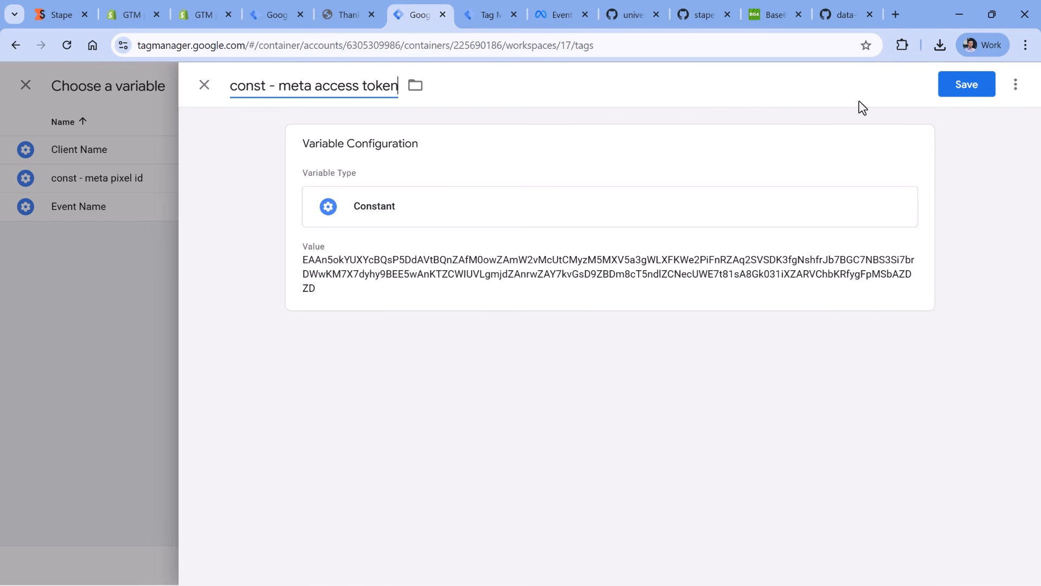
pyautogui.click(957, 92)
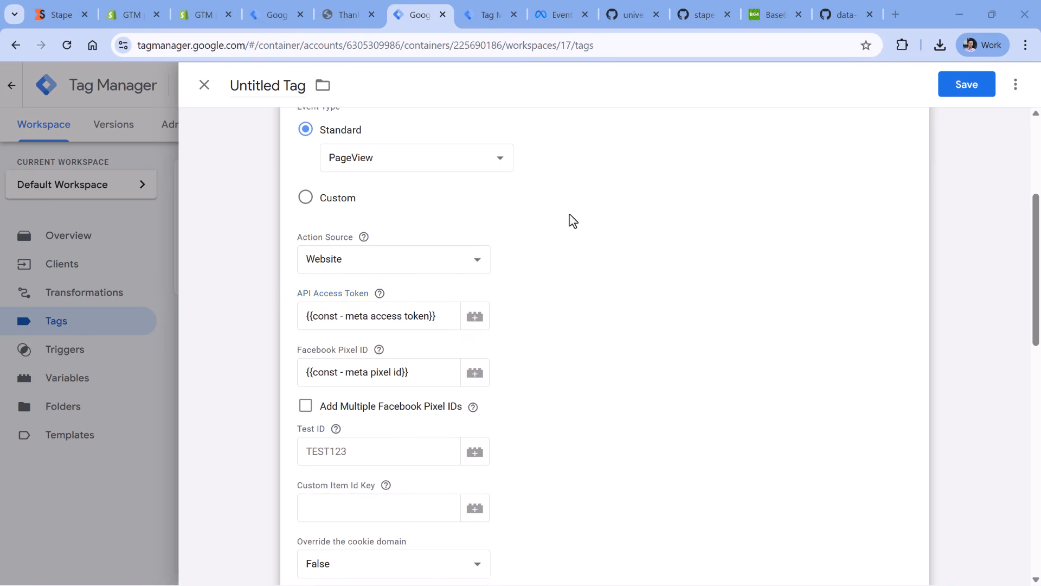
# - Examine the tag's User Data, Server Event Data Override and Custom Data sections for the properties that can be overridden
pyautogui.scroll(-4, 573, 220)
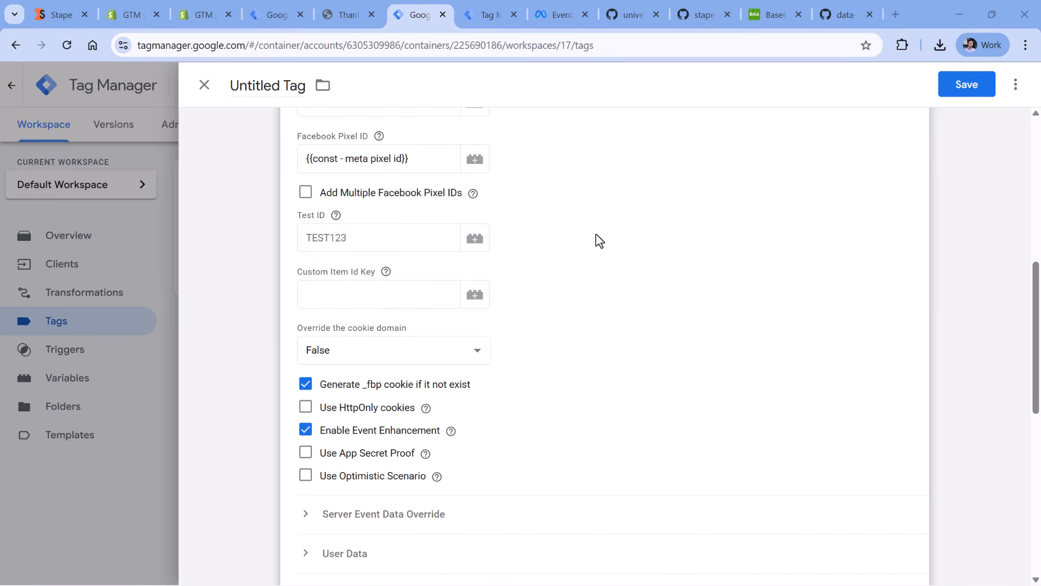
pyautogui.scroll(-4, 599, 240)
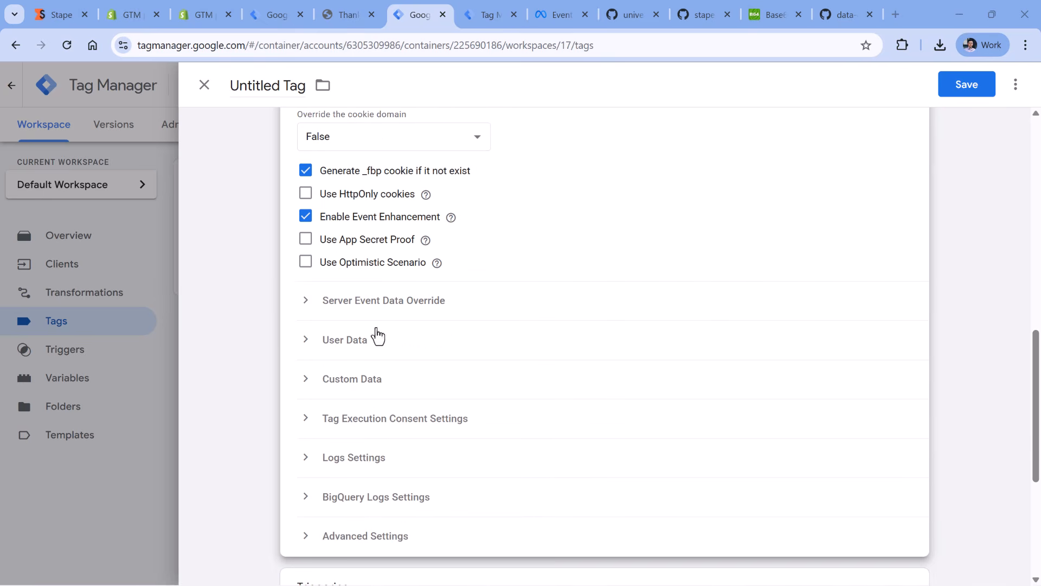
pyautogui.click(356, 341)
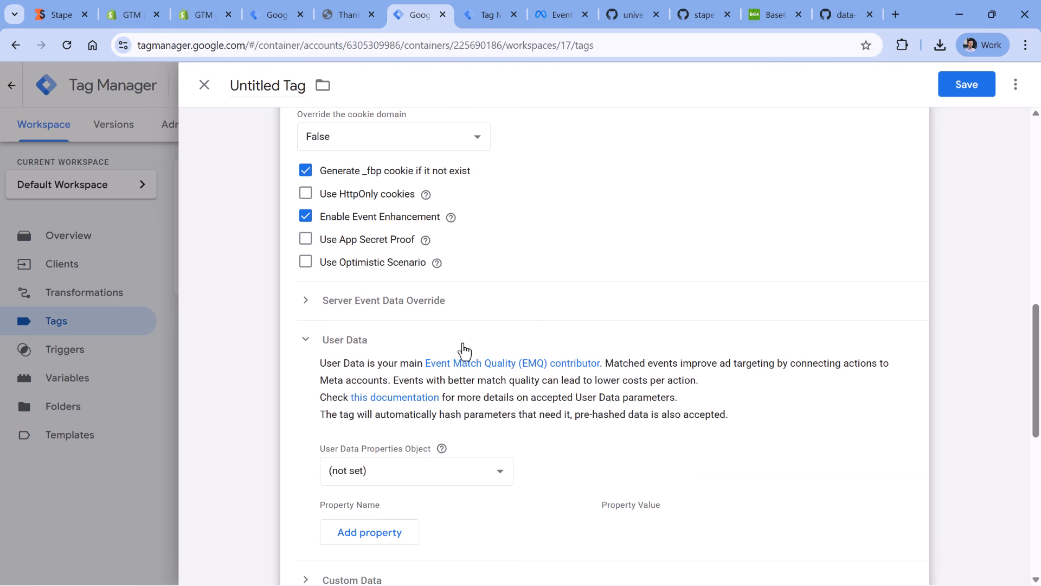
pyautogui.click(360, 340)
pyautogui.doubleClick(337, 343)
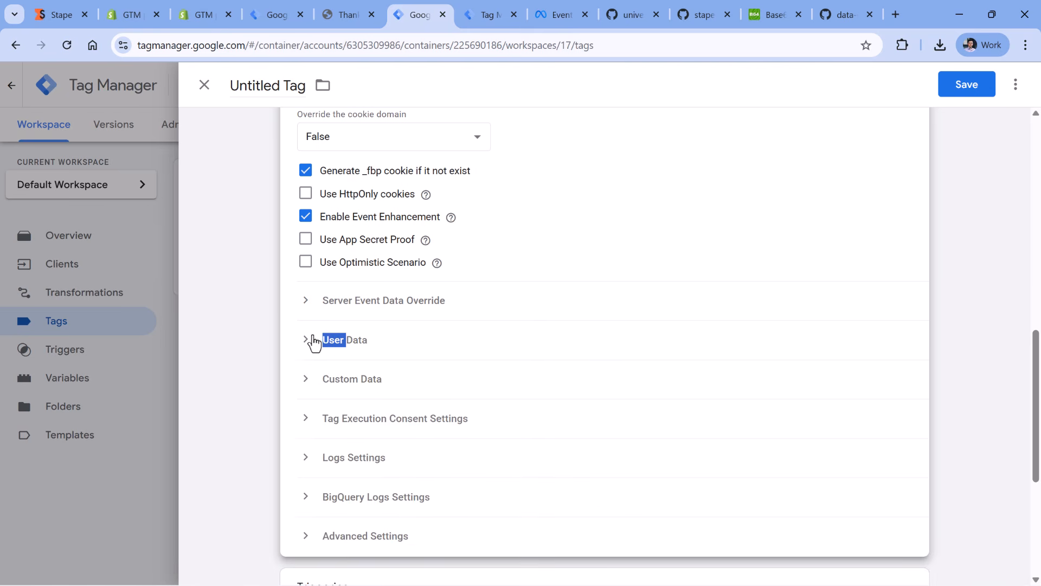
pyautogui.click(328, 304)
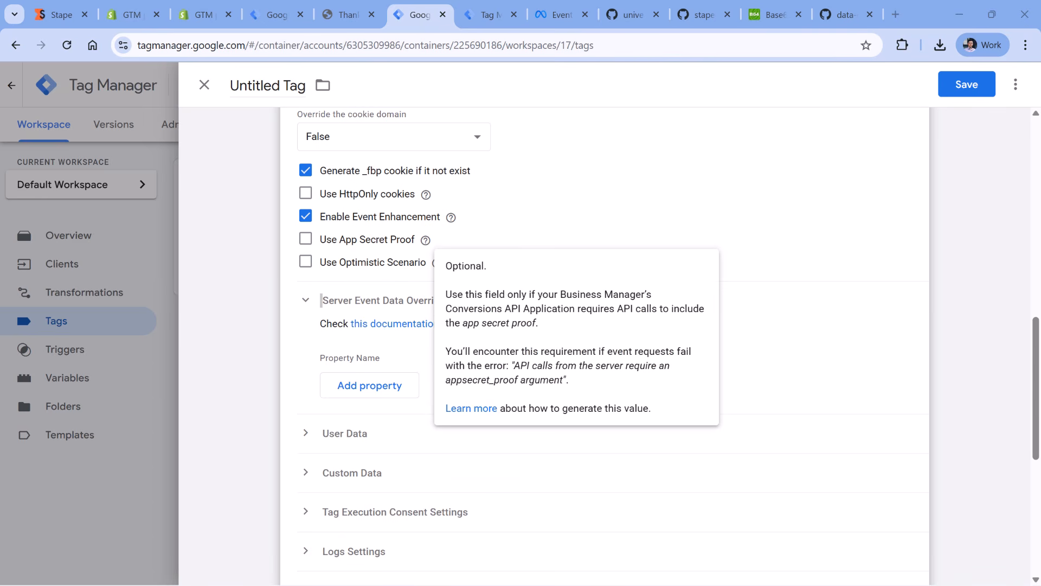
pyautogui.click(353, 473)
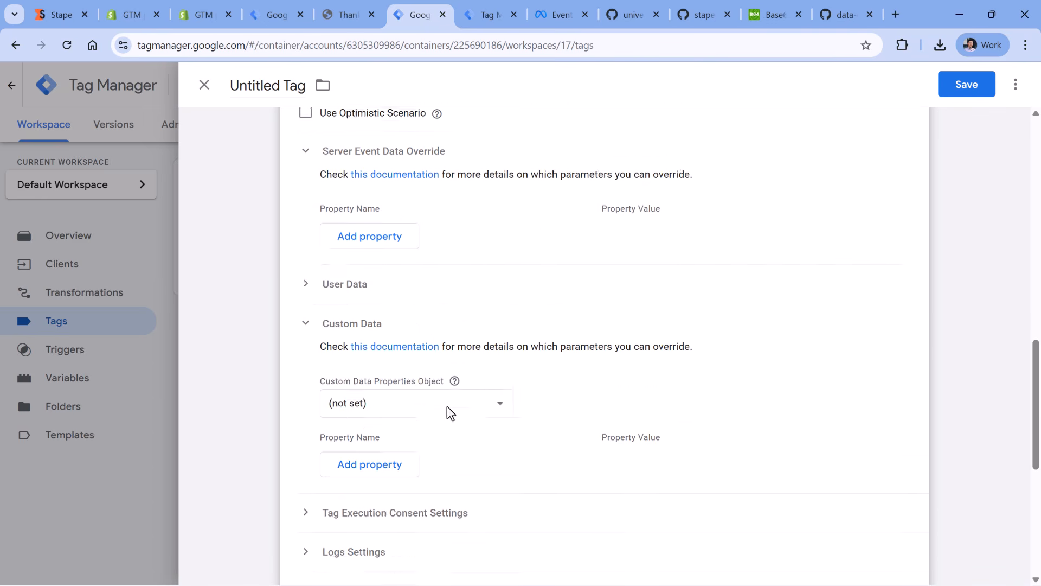
pyautogui.scroll(-3, 446, 413)
pyautogui.scroll(2, 401, 336)
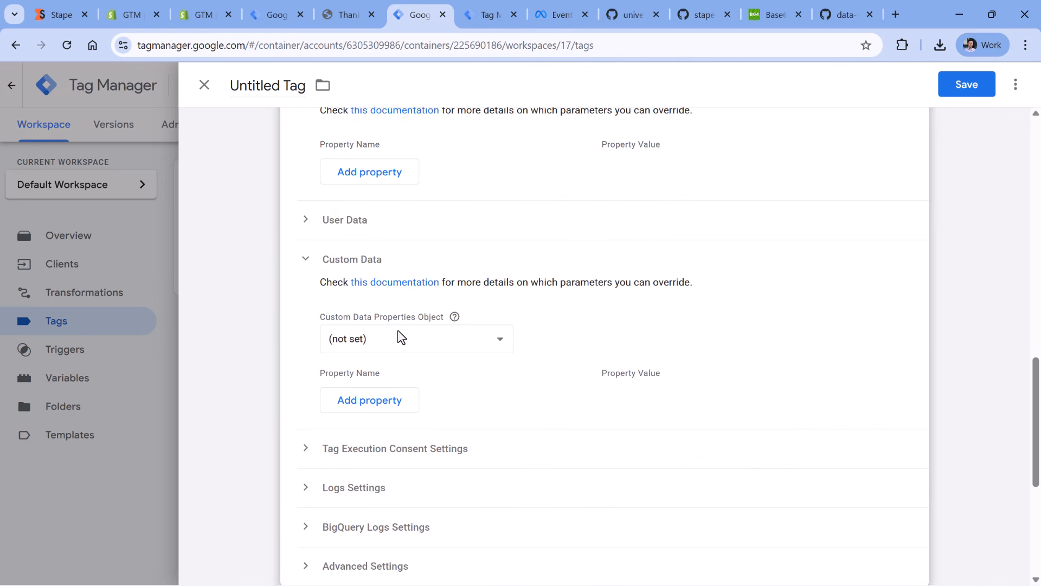
# - Check the latest page_view event and its claiming client in the server container's preview, and return to the tag
pyautogui.click(487, 14)
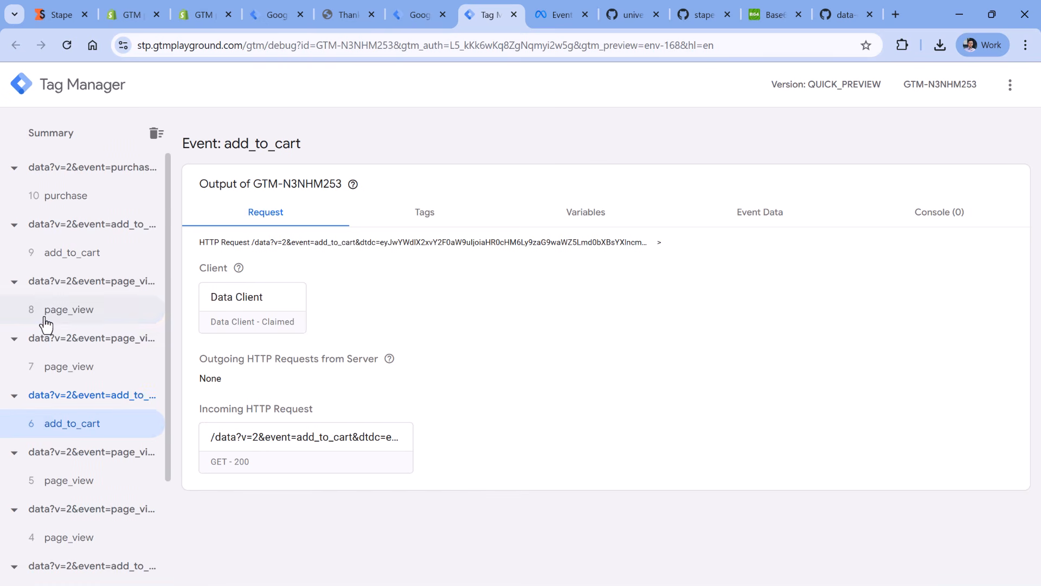
pyautogui.click(59, 313)
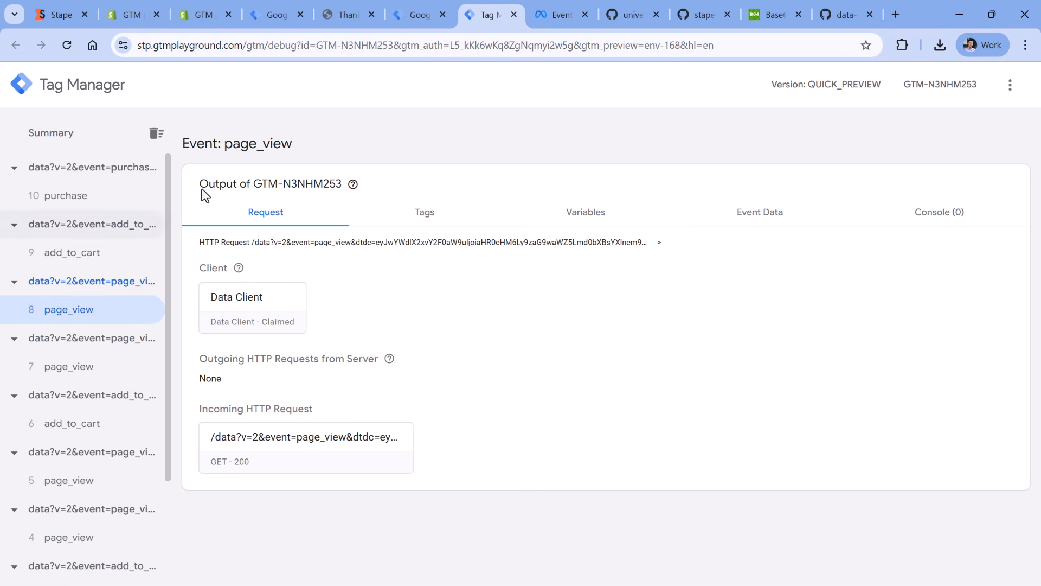
pyautogui.click(420, 13)
# - Create a new trigger of type Custom for the tag and make it fire on Some Events
pyautogui.scroll(-5, 426, 209)
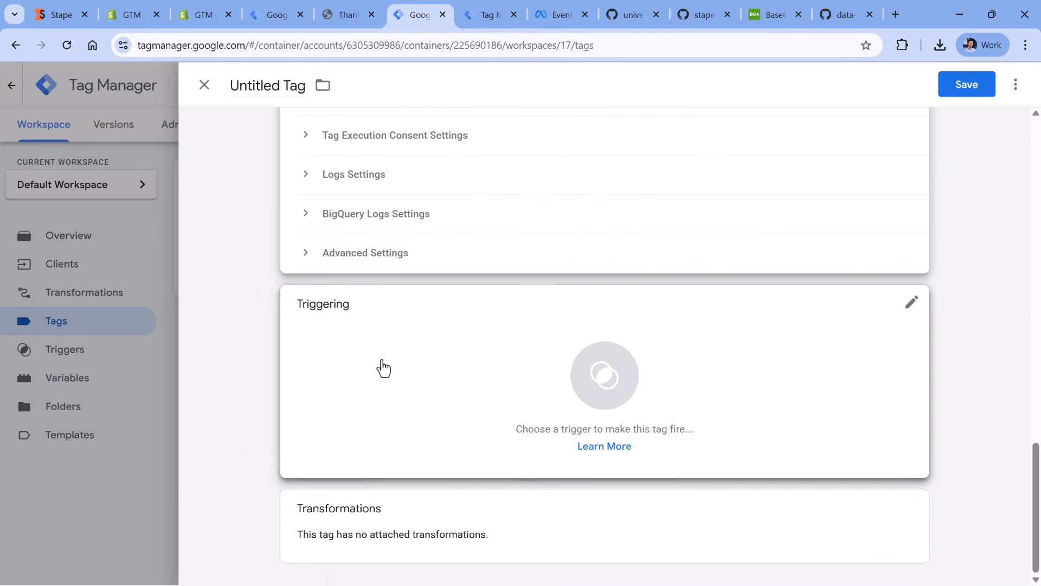
pyautogui.click(383, 365)
pyautogui.click(998, 93)
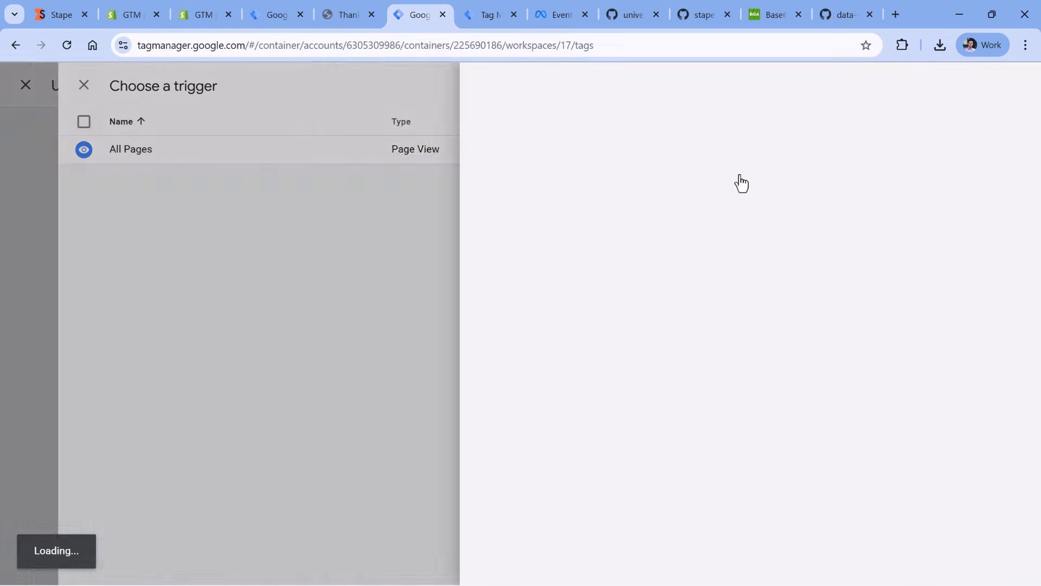
pyautogui.click(399, 194)
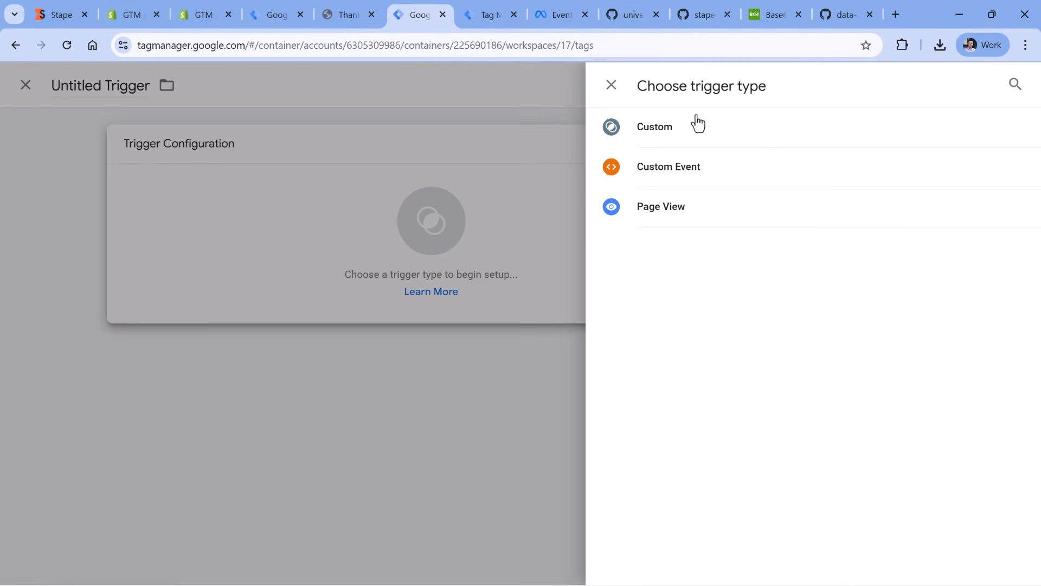
pyautogui.click(658, 132)
pyautogui.click(399, 290)
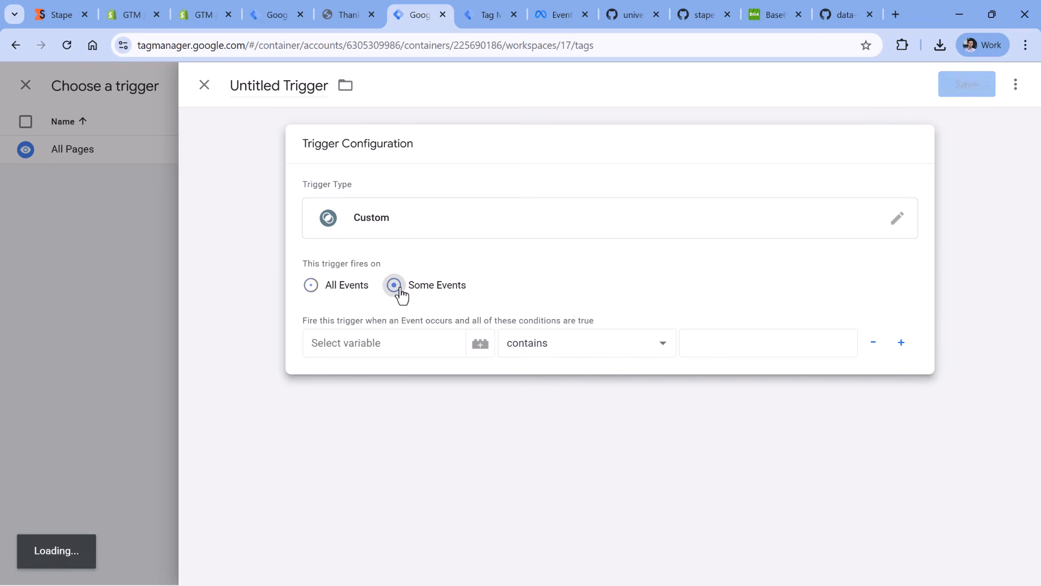
# - Set the trigger's first condition to Event Name equals page_view
pyautogui.click(383, 343)
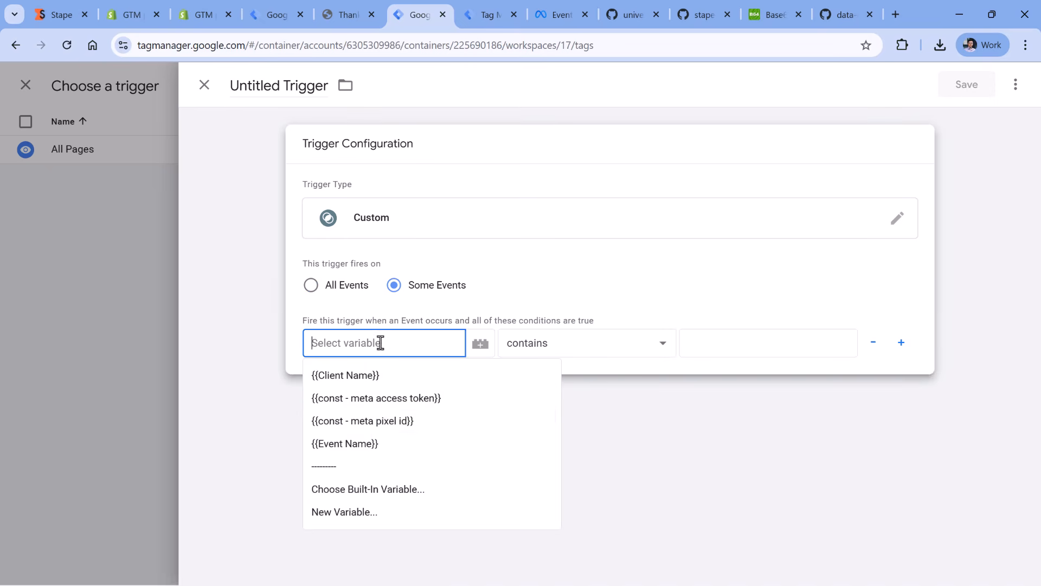
pyautogui.click(380, 438)
pyautogui.click(539, 350)
pyautogui.click(559, 43)
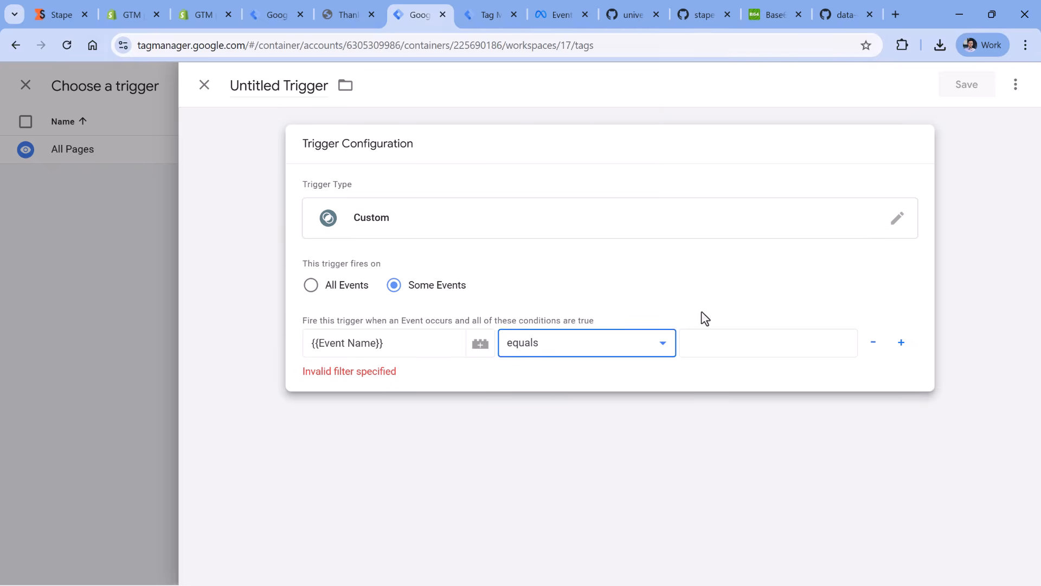
pyautogui.click(711, 342)
pyautogui.write('page_view')
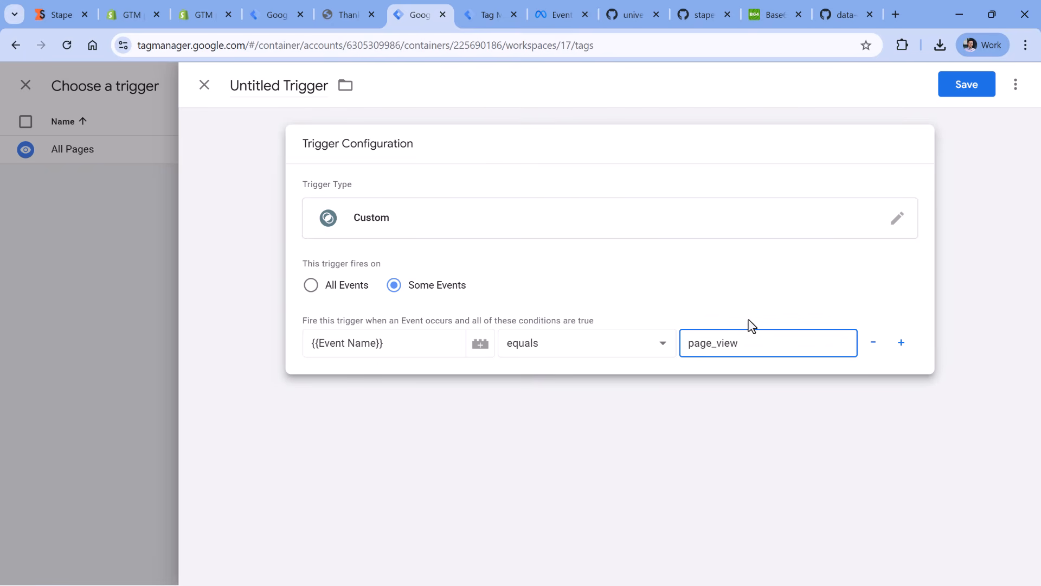
# - Compare the trigger condition with the page_view event in the server preview and review the variables available for the condition
pyautogui.click(469, 10)
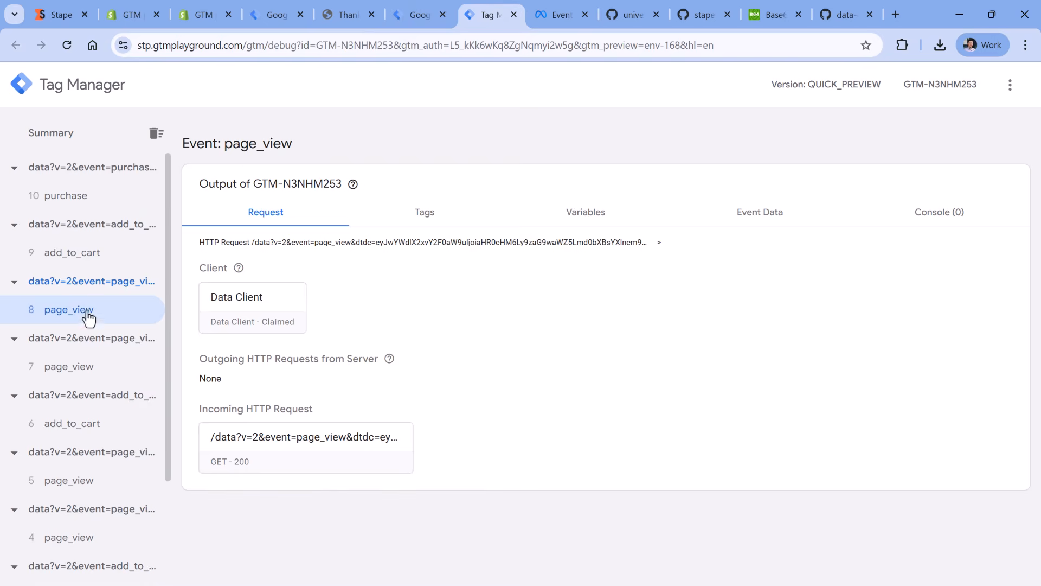
pyautogui.click(415, 15)
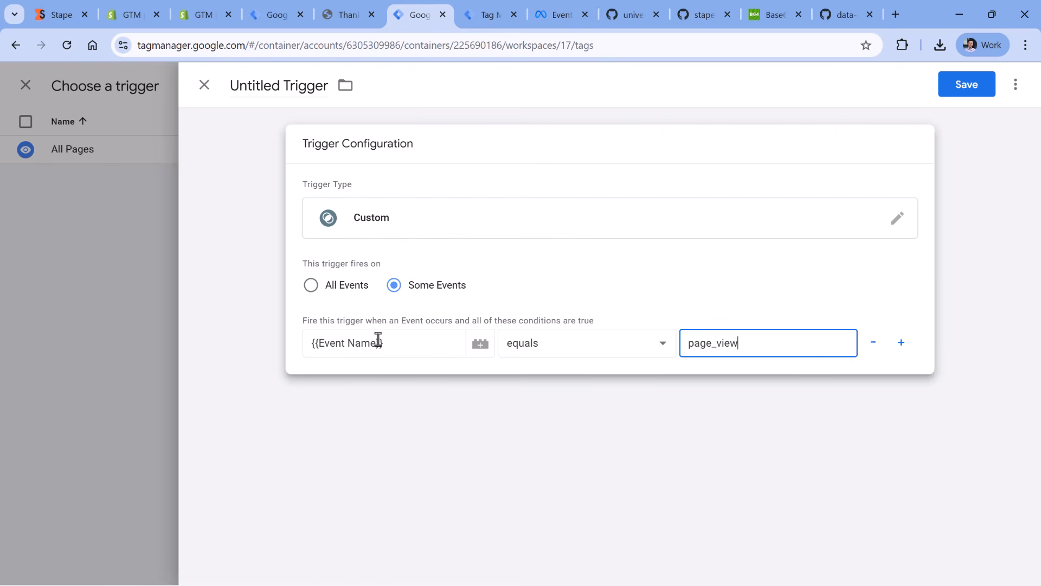
pyautogui.click(402, 339)
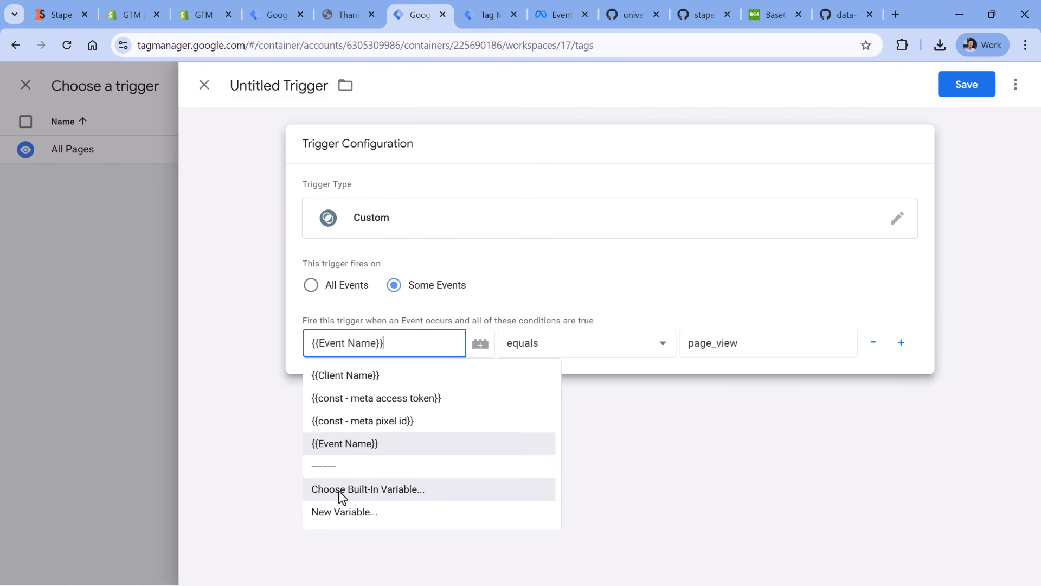
pyautogui.click(433, 340)
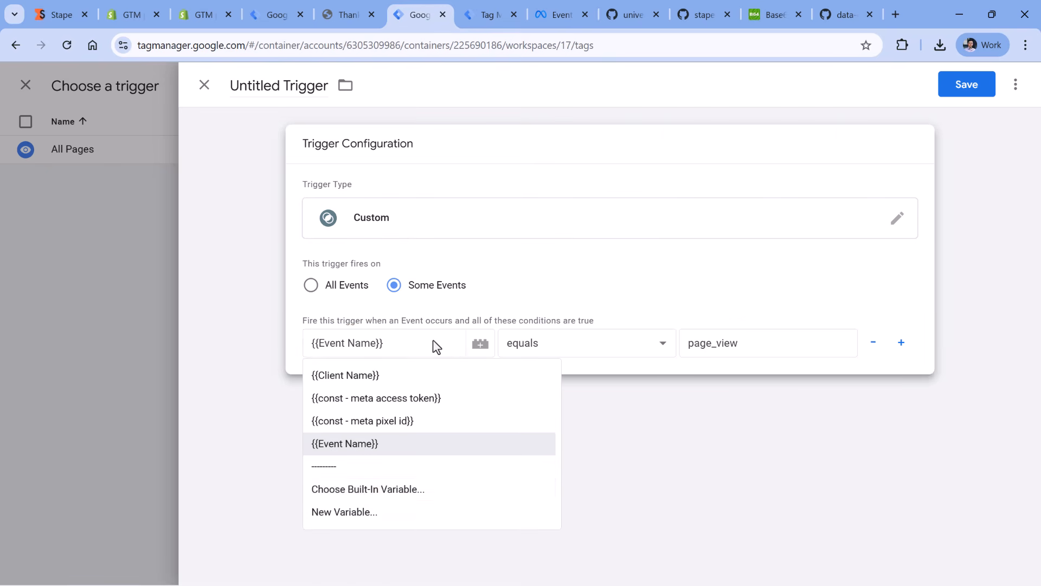
# - Add a second condition to the trigger requiring that Client Name equals Data client
pyautogui.click(901, 343)
pyautogui.click(406, 380)
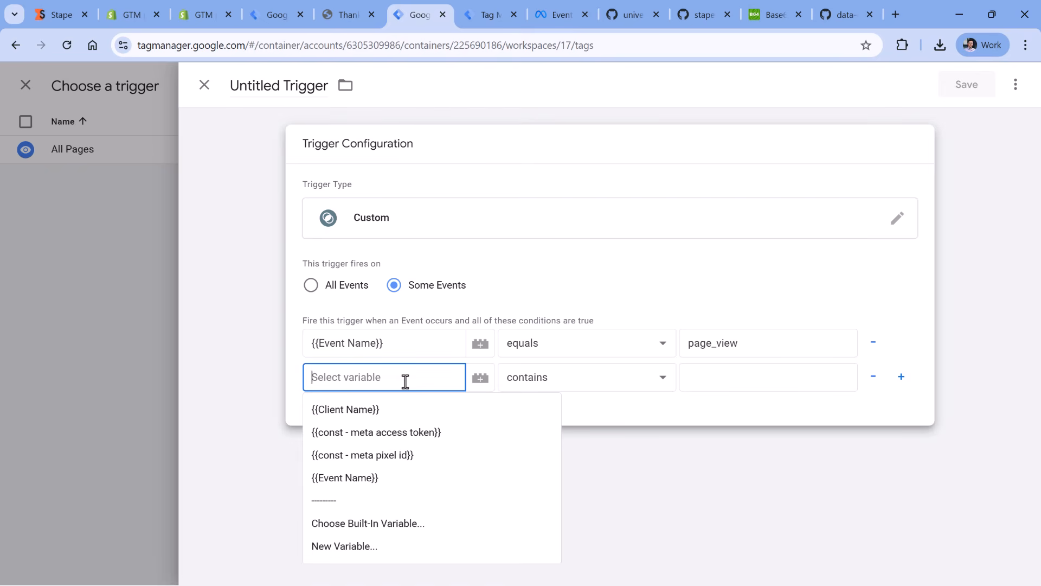
pyautogui.write('cl')
pyautogui.click(379, 409)
pyautogui.click(553, 375)
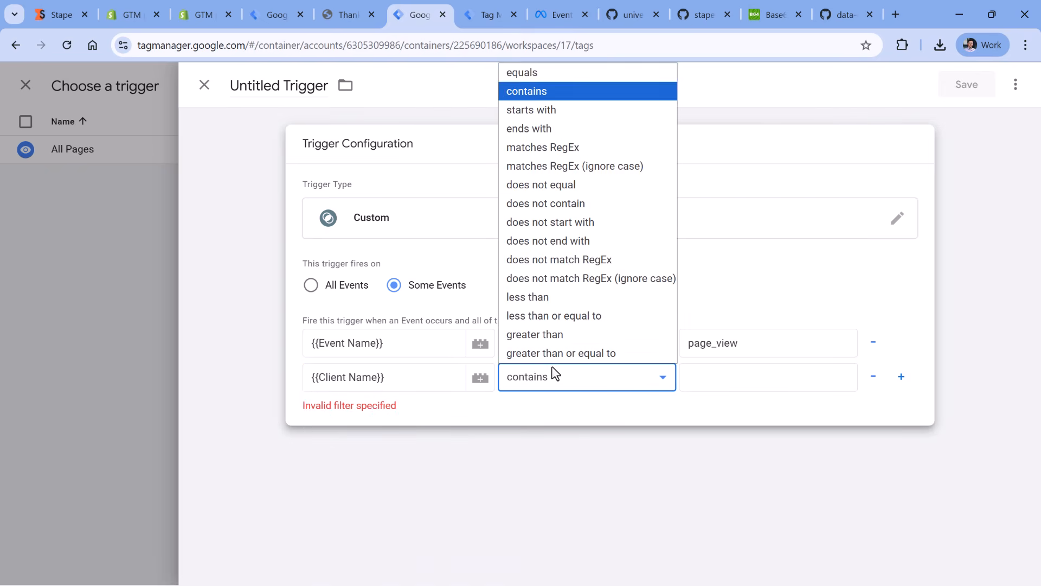
pyautogui.click(551, 80)
pyautogui.click(686, 367)
pyautogui.write('Data ')
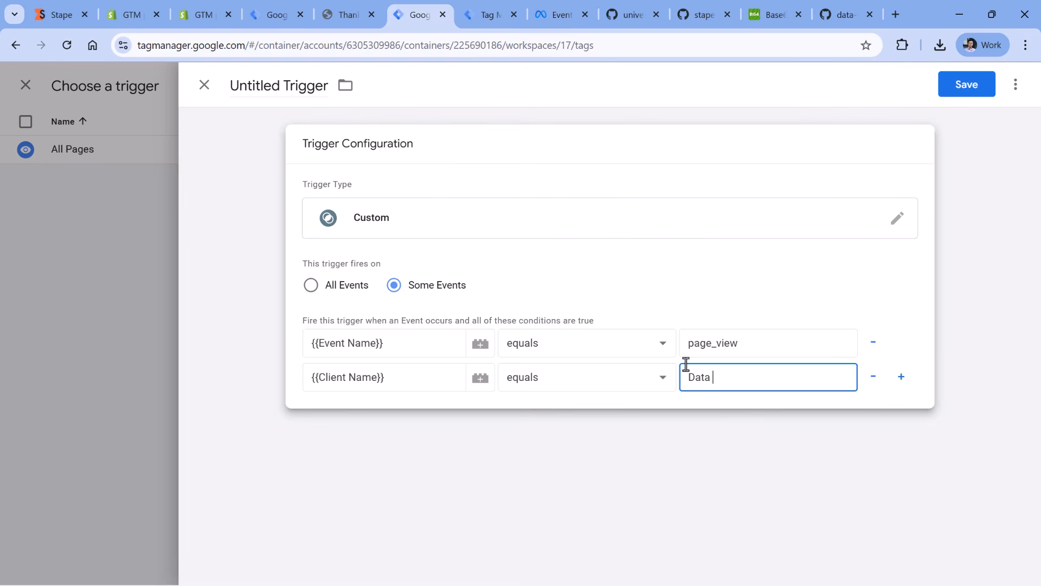
pyautogui.write('client')
# - Name the trigger Data Client - page_view and save it to the tag
pyautogui.click(279, 82)
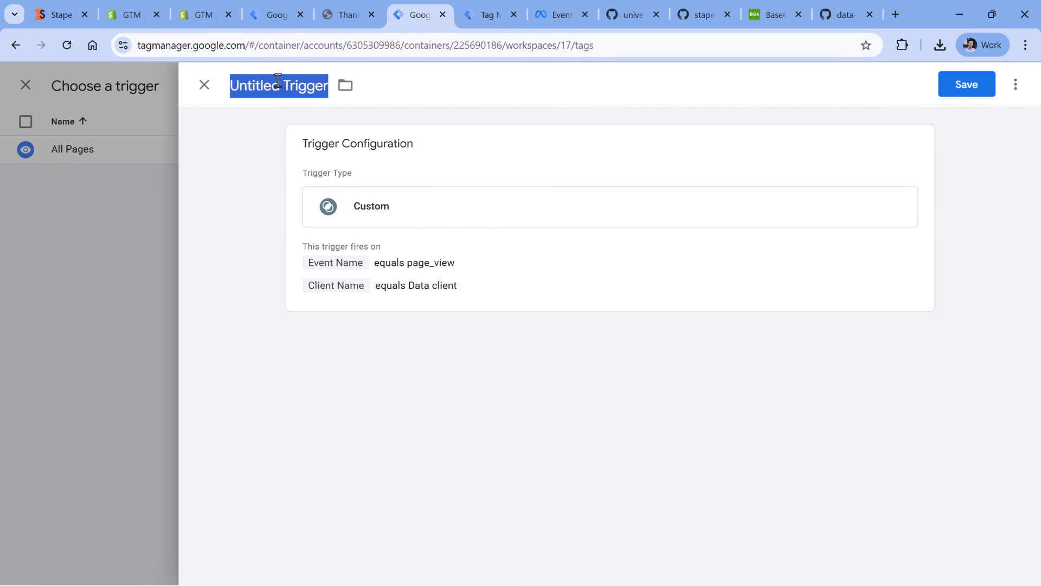
pyautogui.write('Data Client - page_view')
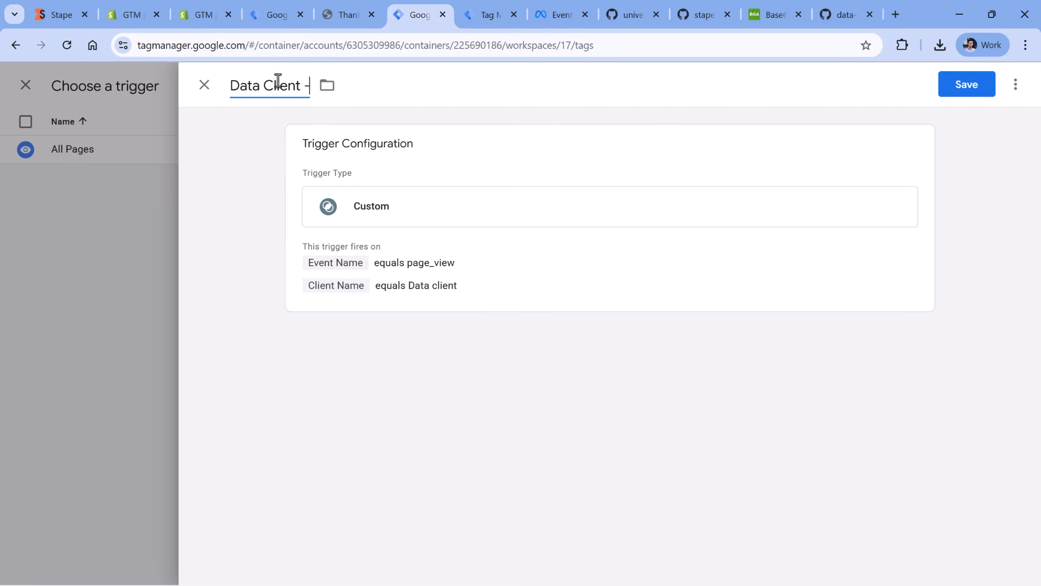
pyautogui.click(953, 91)
pyautogui.scroll(15, 373, 260)
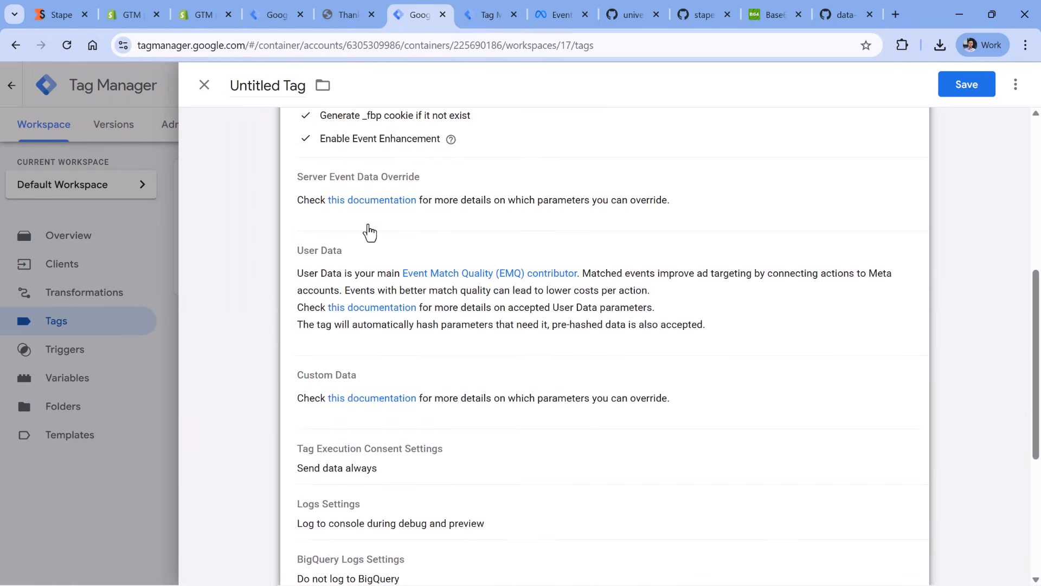
# - Name the new tag FB CAPI - pageview and save it
pyautogui.click(244, 85)
pyautogui.write('FB CAPI - pageview')
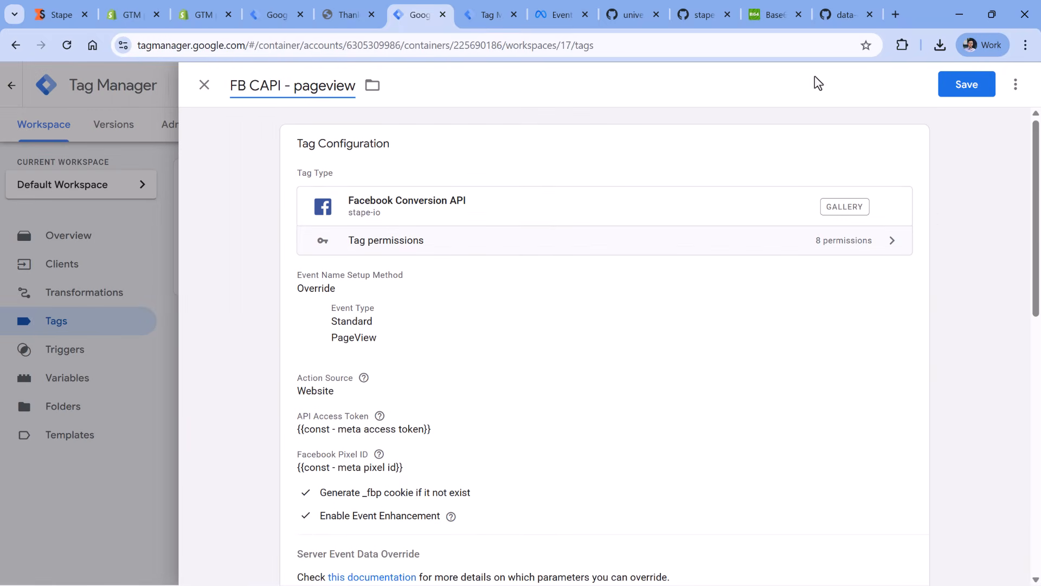
pyautogui.click(968, 85)
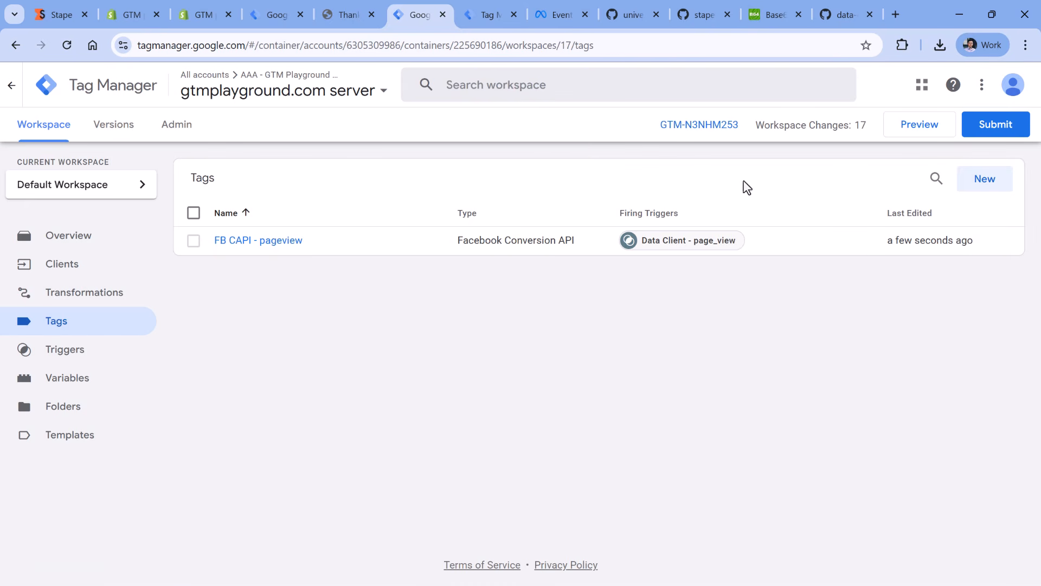
pyautogui.click(917, 126)
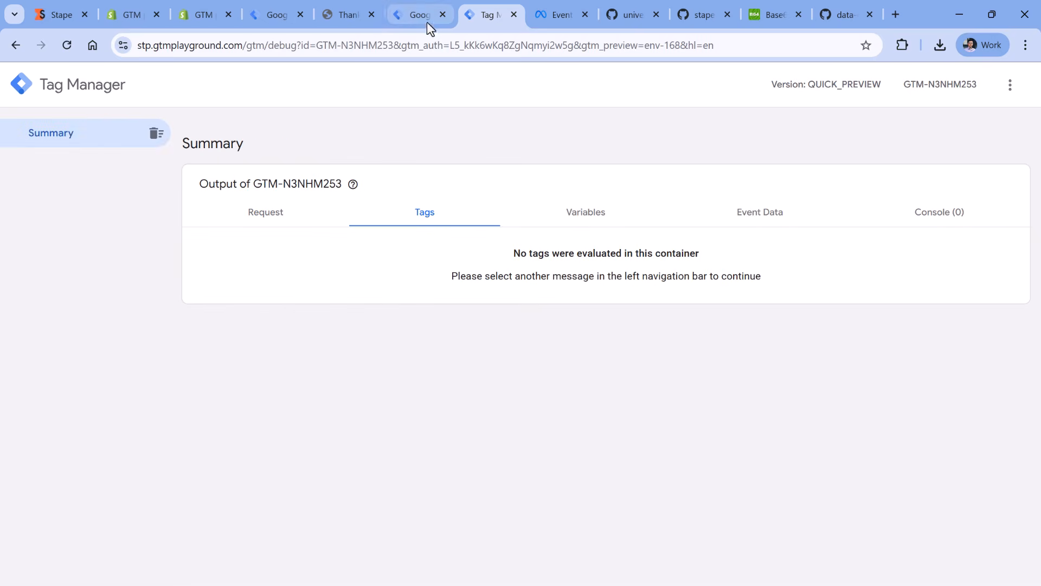
pyautogui.click(269, 14)
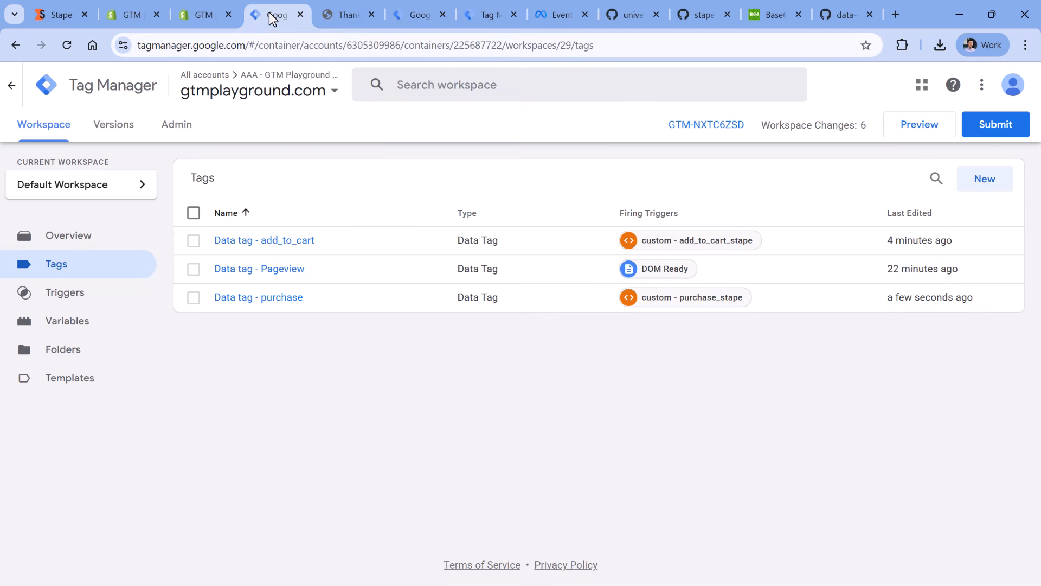
pyautogui.click(910, 127)
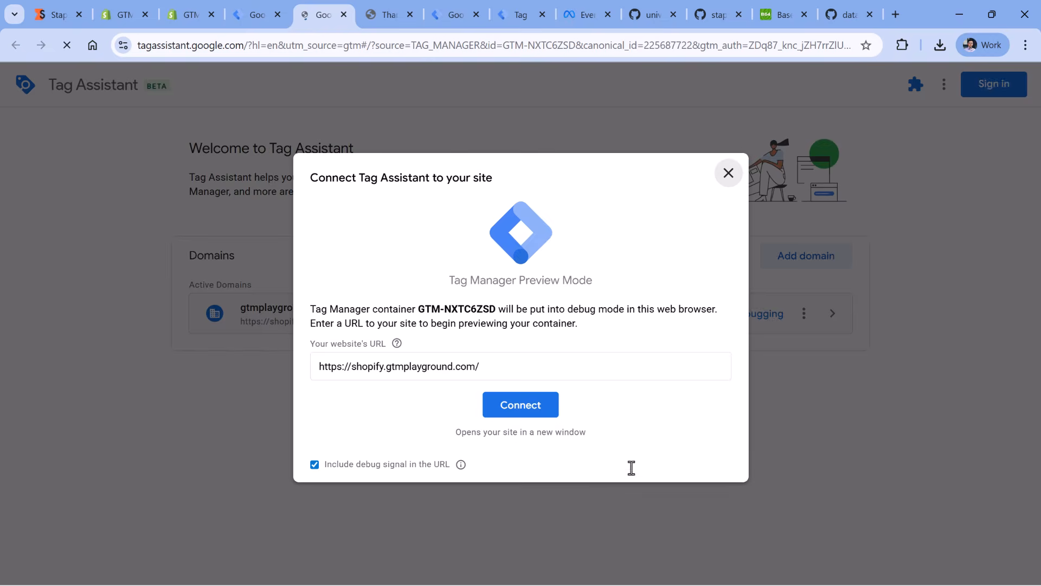
pyautogui.click(529, 415)
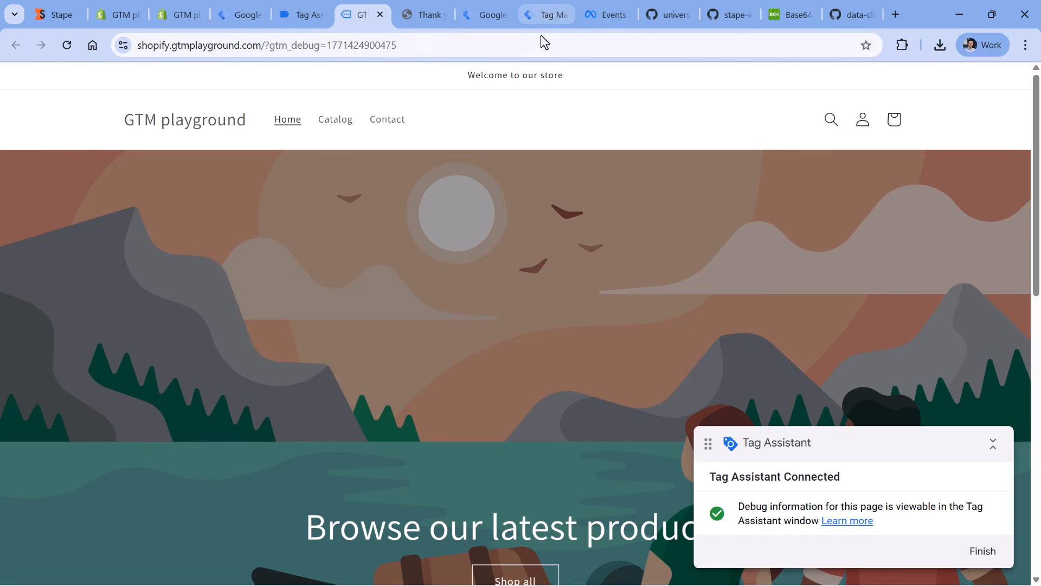
# - Inspect the FB CAPI - pageview tag on the page_view event in the server preview, including its outgoing HTTP request to Facebook
pyautogui.click(422, 17)
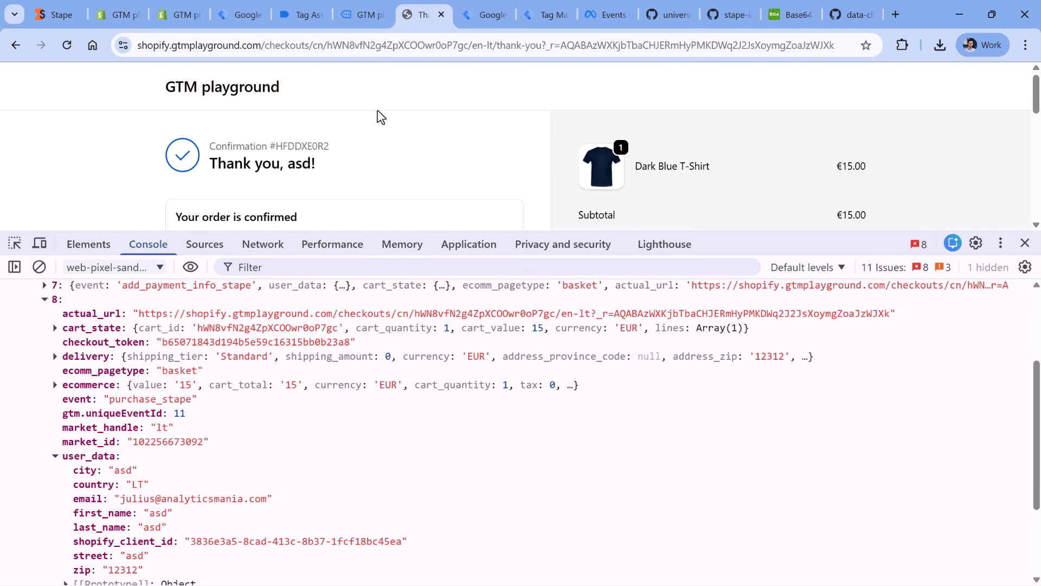
pyautogui.click(545, 14)
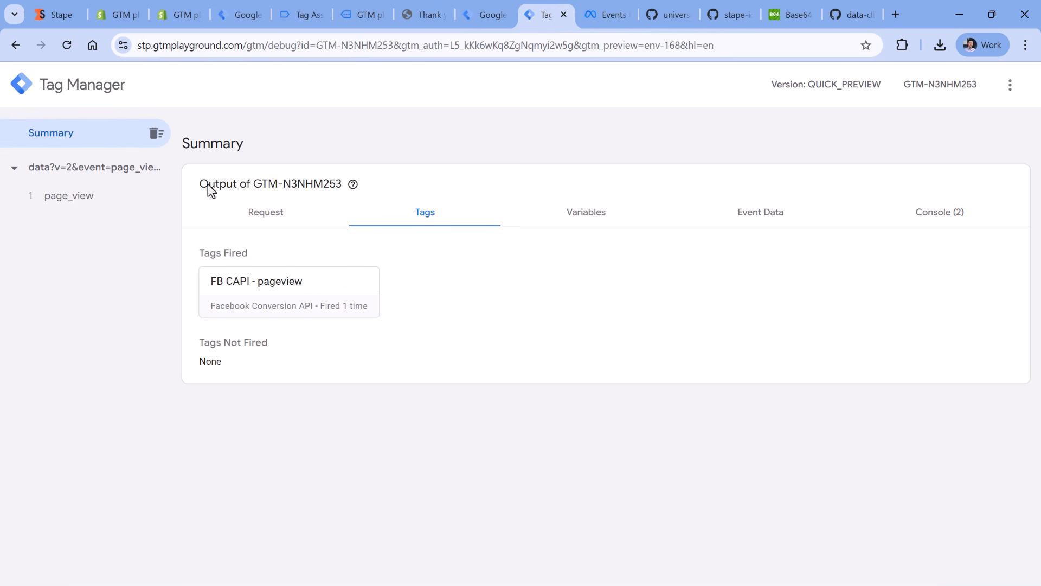
pyautogui.click(92, 201)
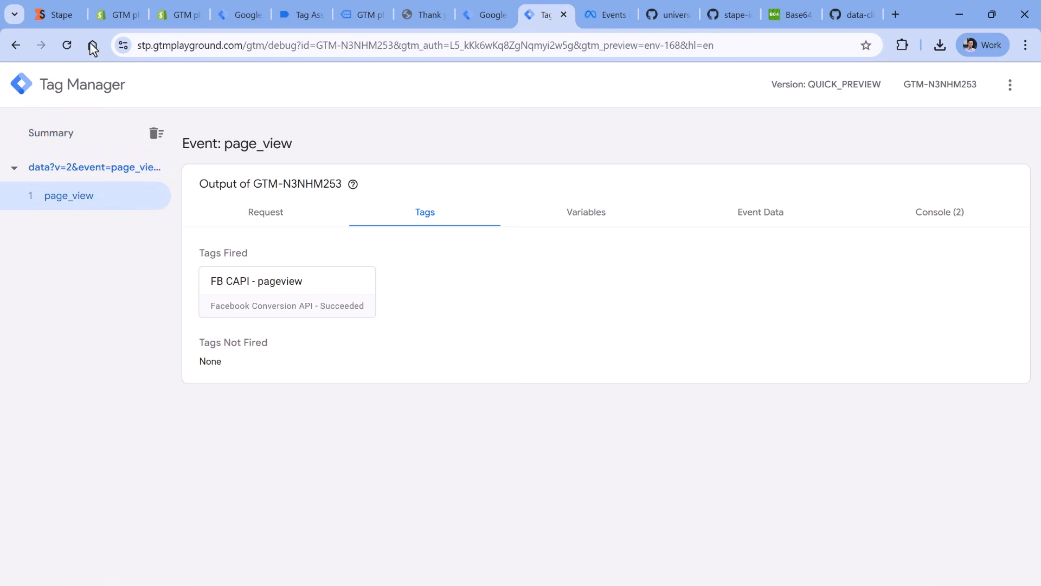
pyautogui.click(293, 290)
pyautogui.scroll(-3, 562, 305)
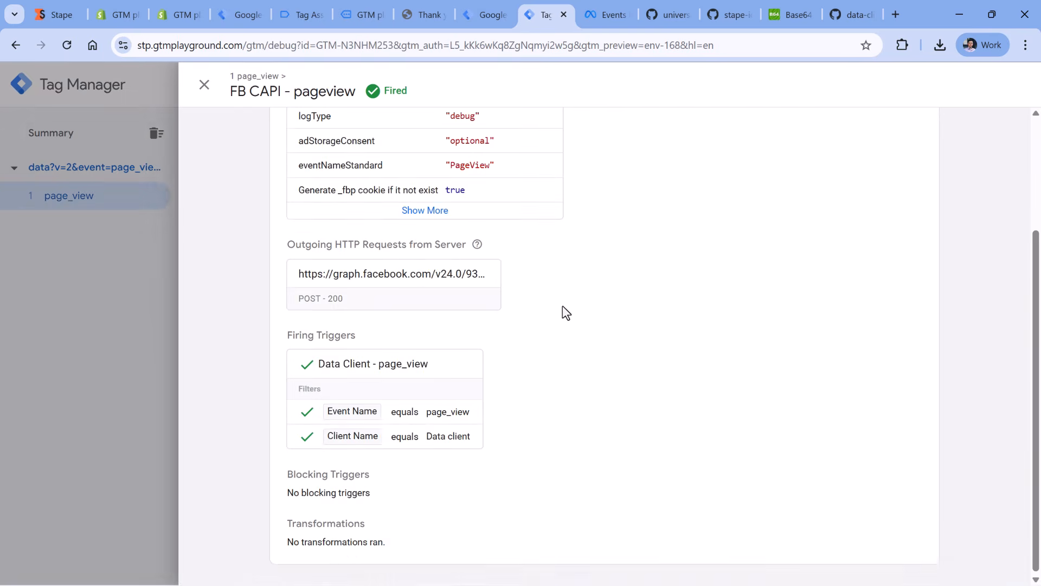
pyautogui.click(395, 296)
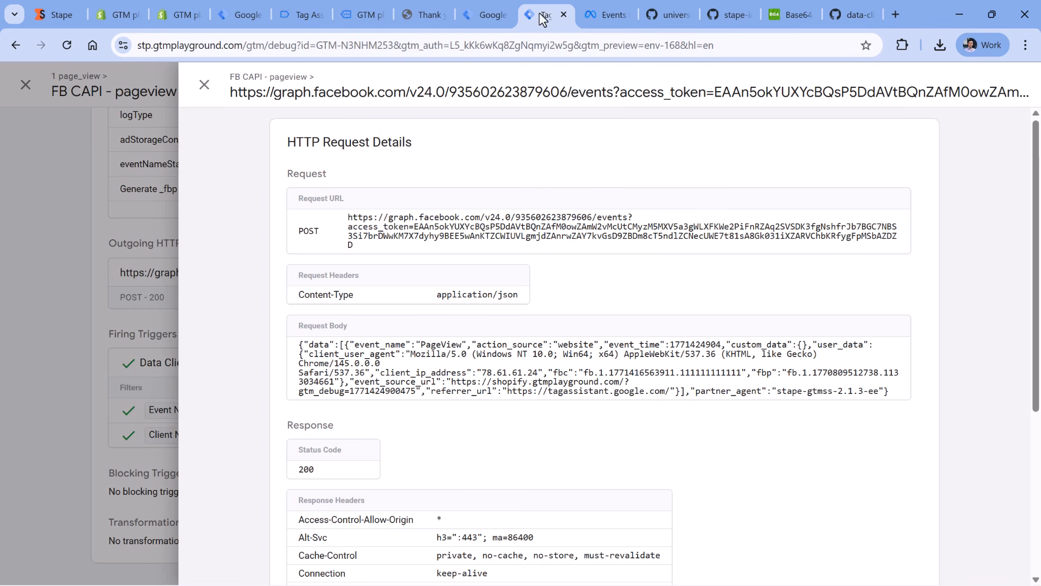
pyautogui.click(204, 85)
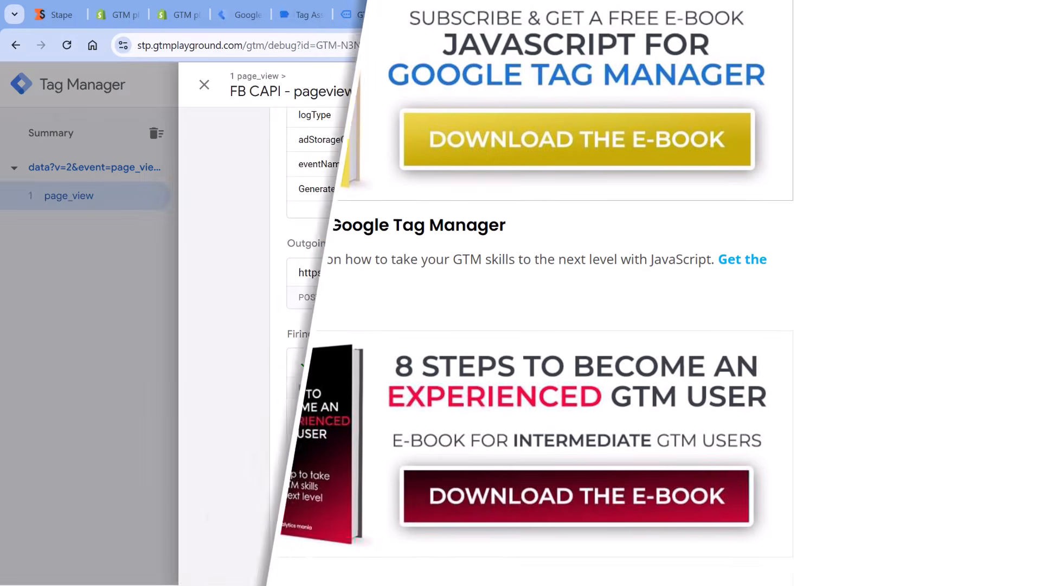
pyautogui.click(204, 84)
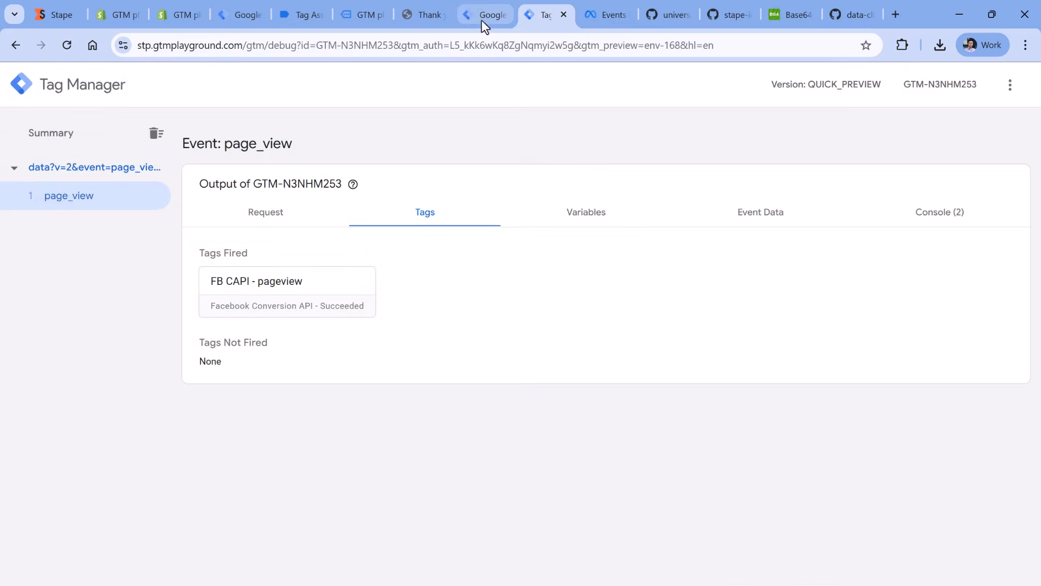
# - Make a copy of the FB CAPI - pageview tag in the server container
pyautogui.click(481, 16)
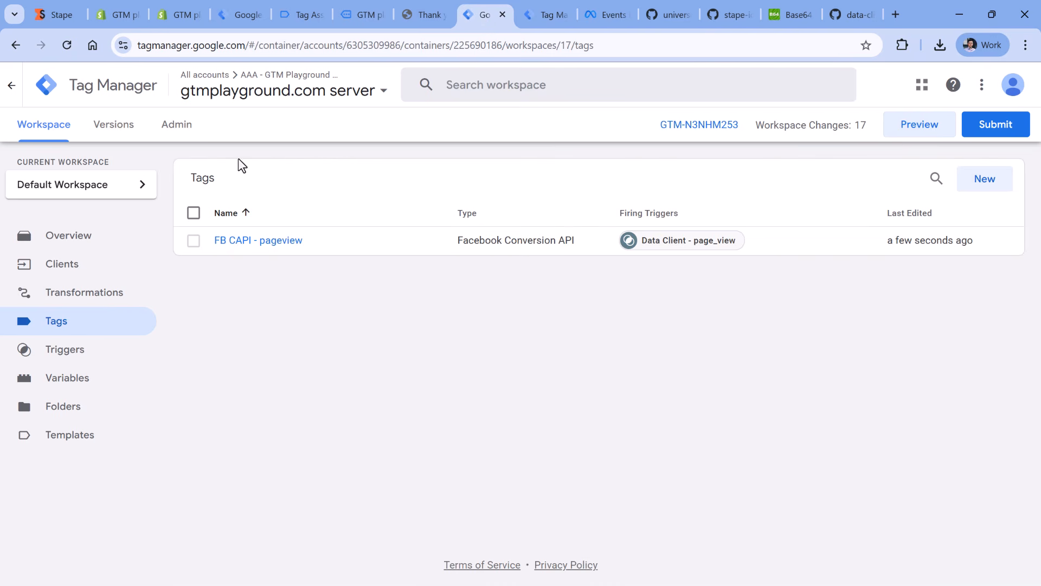
pyautogui.click(258, 241)
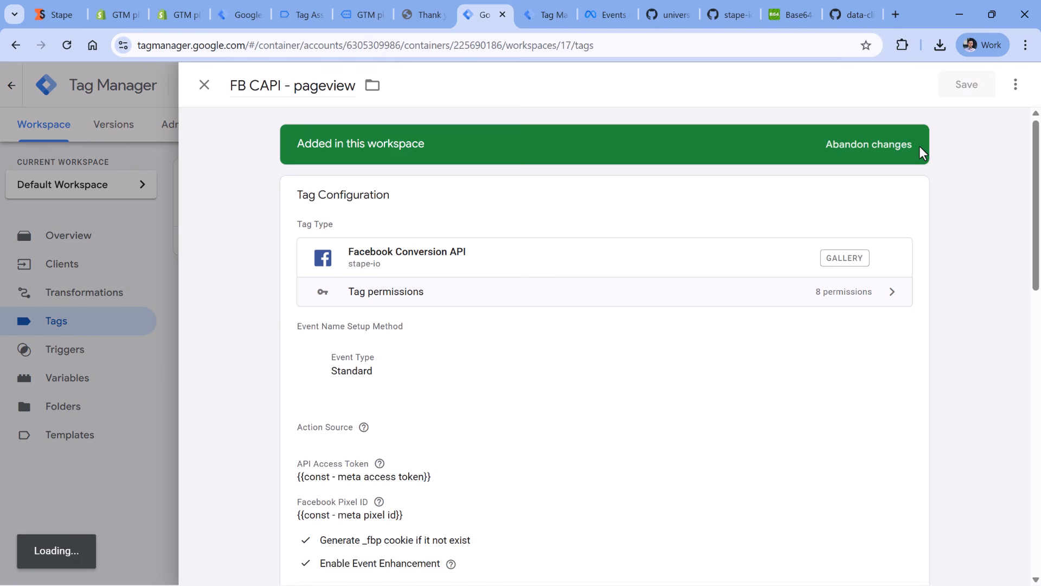
pyautogui.click(1016, 85)
pyautogui.click(943, 116)
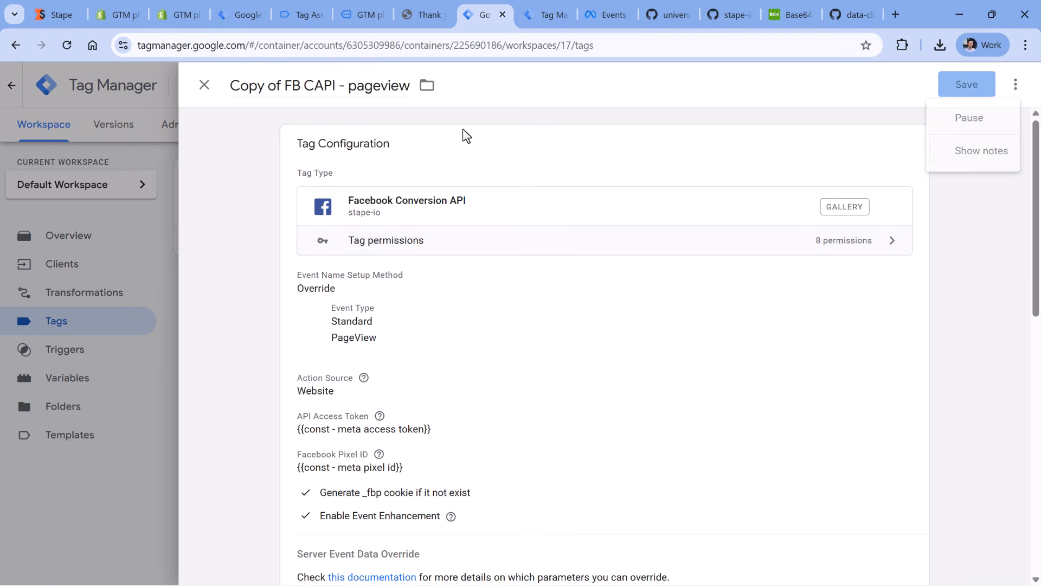
# - Rename the copied tag FB CAPI - addToCart
pyautogui.click(236, 94)
pyautogui.press('Delete')
pyautogui.press('Delete')
pyautogui.press('Delete')
pyautogui.press('Delete')
pyautogui.press('Delete')
pyautogui.press('Delete')
pyautogui.press('Delete')
pyautogui.press('Delete')
pyautogui.doubleClick(334, 90)
pyautogui.write('add')
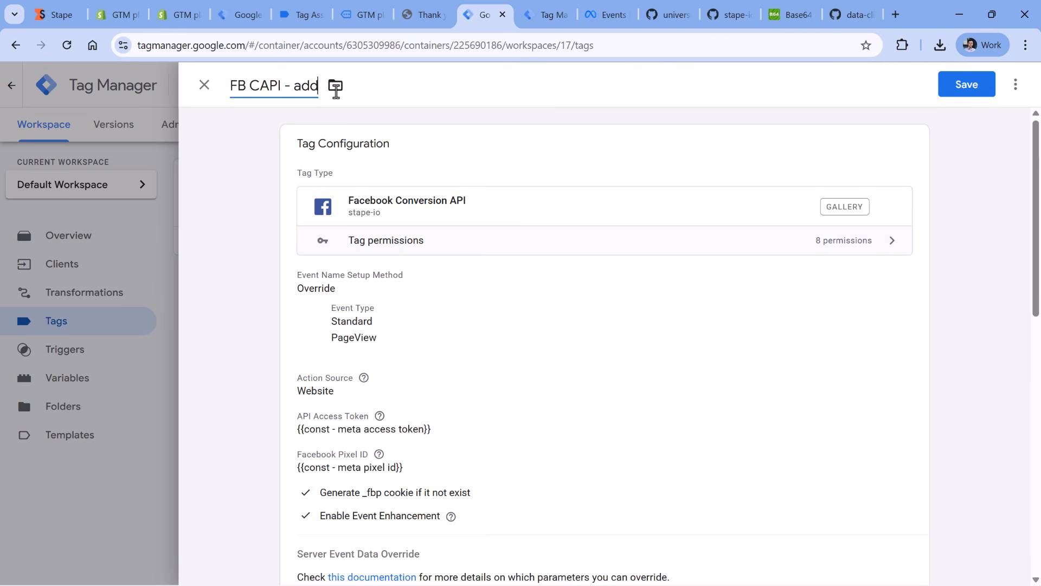
pyautogui.write('ToCart')
# - Set the copied tag's standard event type to AddToCart
pyautogui.click(432, 223)
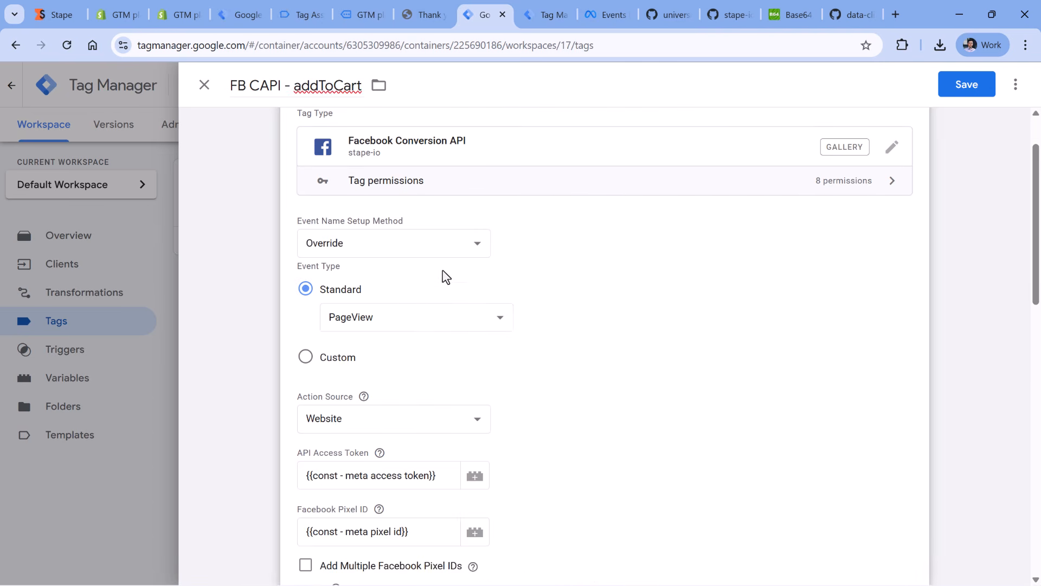
pyautogui.click(389, 320)
pyautogui.click(352, 47)
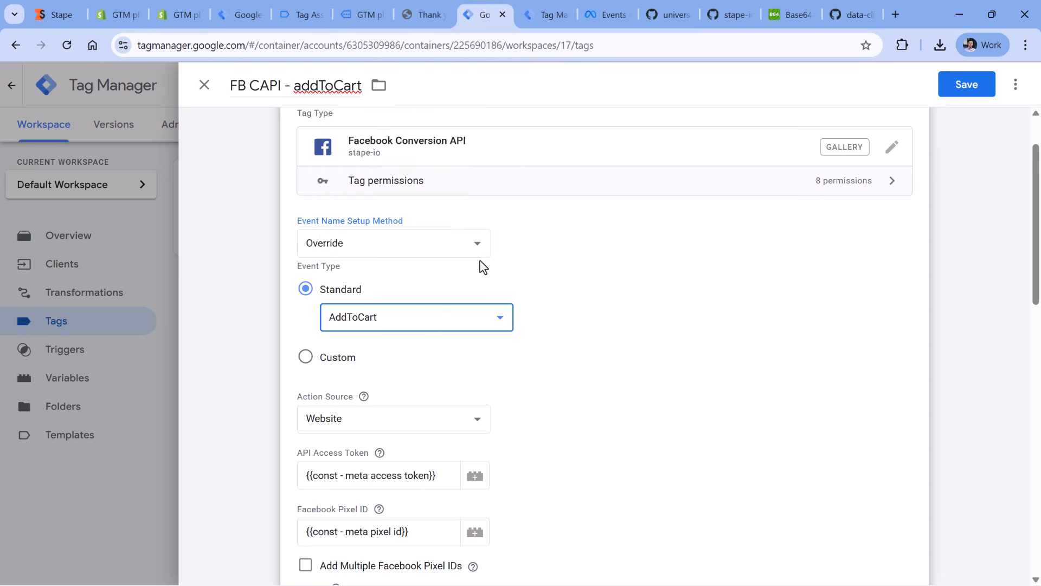
# - Add two custom data properties named content_ids and contents to the FB CAPI - addToCart tag
pyautogui.scroll(-4, 483, 267)
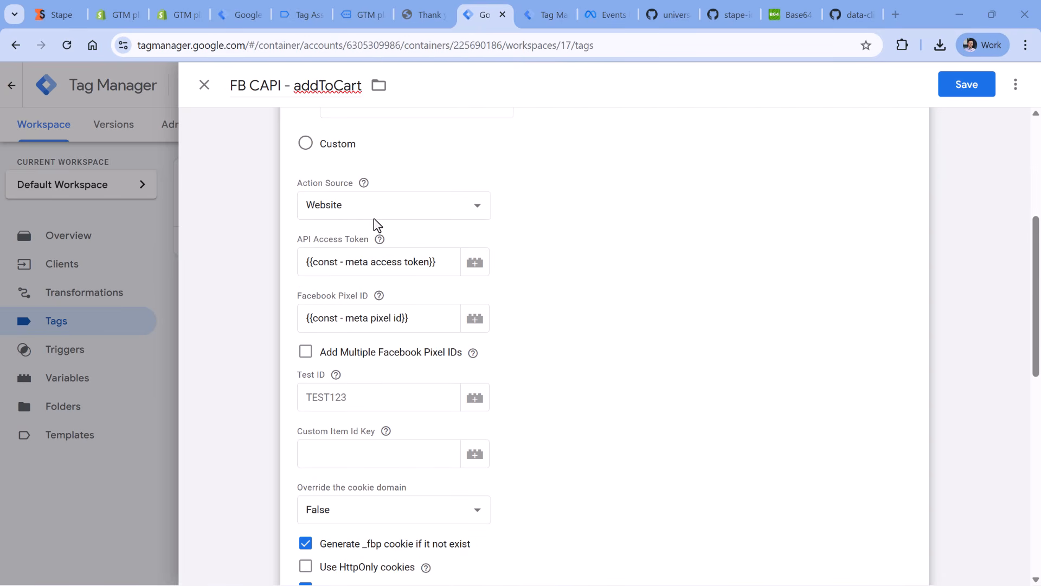
pyautogui.scroll(-8, 533, 255)
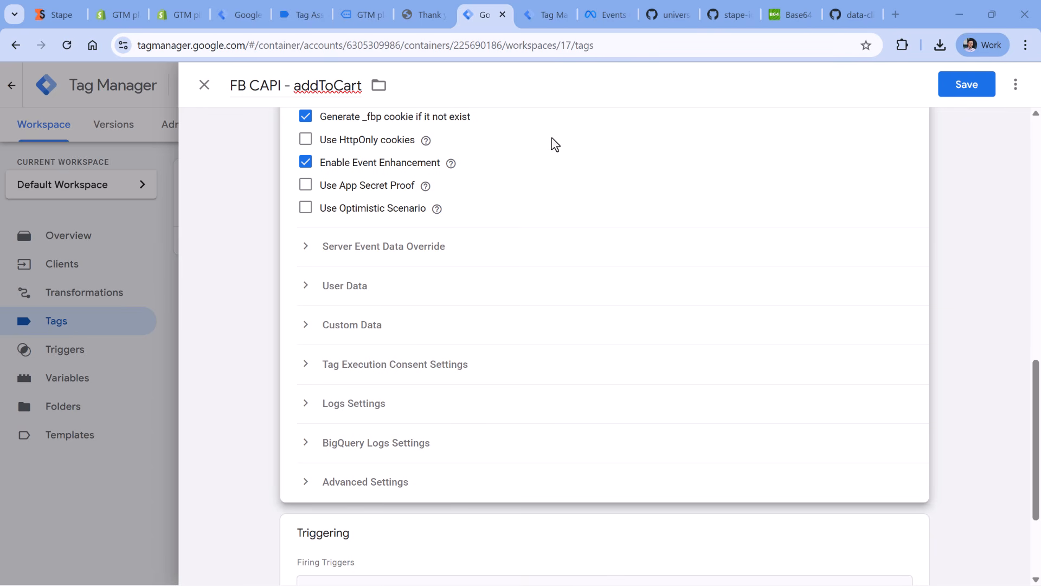
pyautogui.click(307, 328)
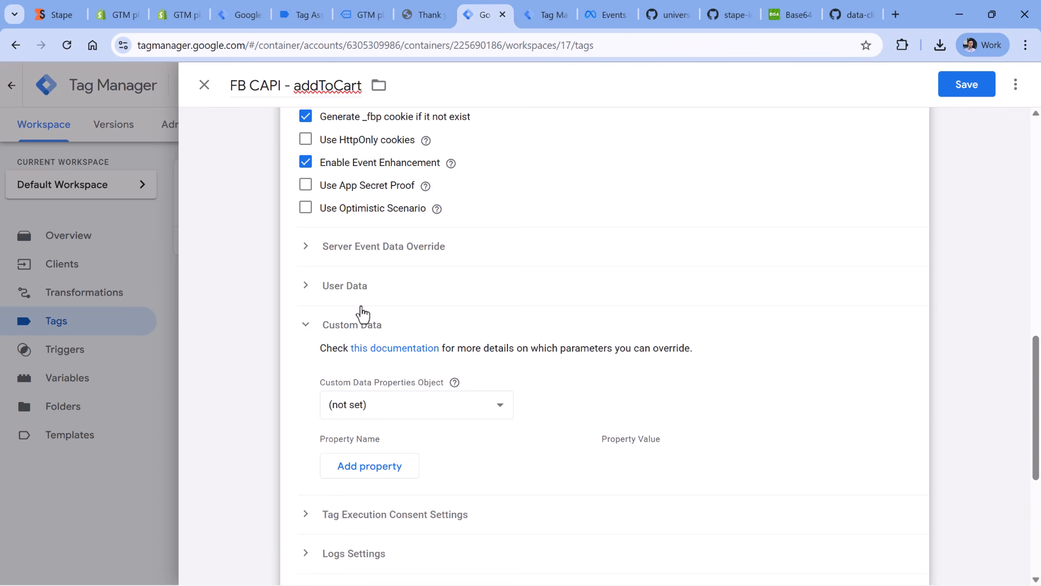
pyautogui.scroll(-1, 362, 314)
pyautogui.click(374, 396)
pyautogui.scroll(-1, 377, 380)
pyautogui.click(379, 356)
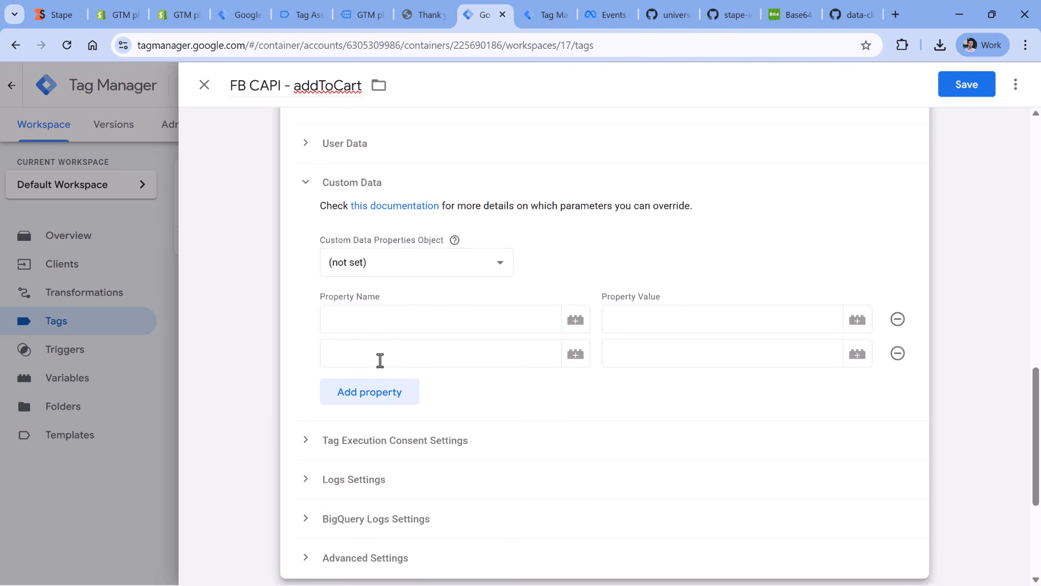
pyautogui.click(386, 321)
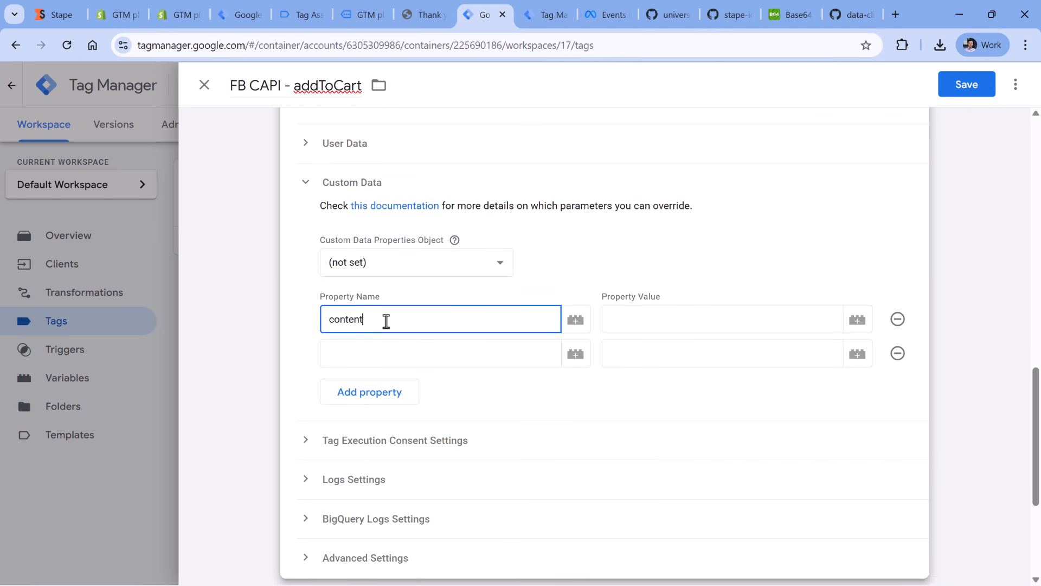
pyautogui.click(389, 344)
pyautogui.click(392, 318)
pyautogui.click(420, 354)
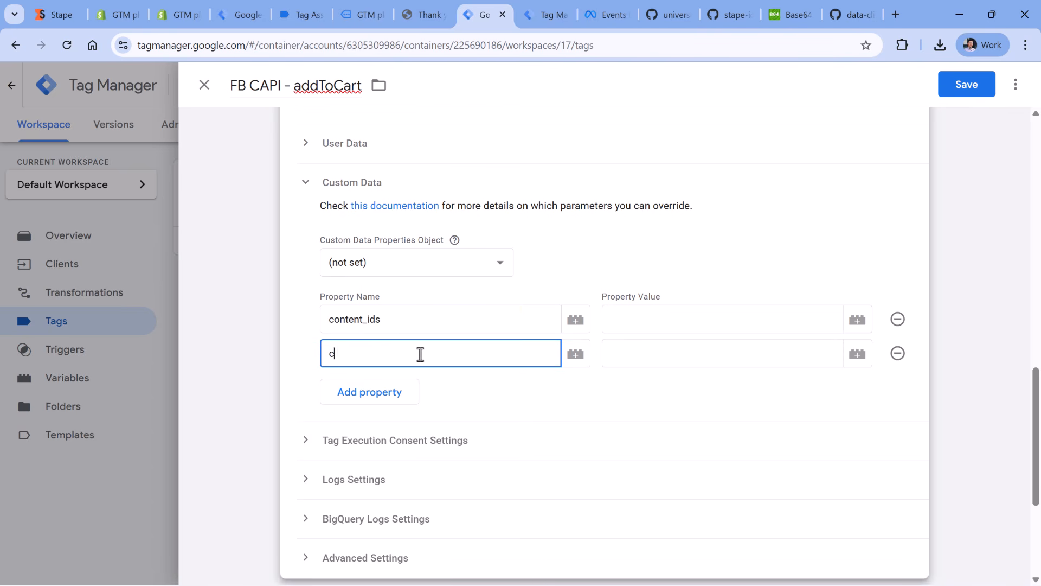
# - Add two more custom data properties to the tag, named value and currency
pyautogui.click(366, 387)
pyautogui.write('value')
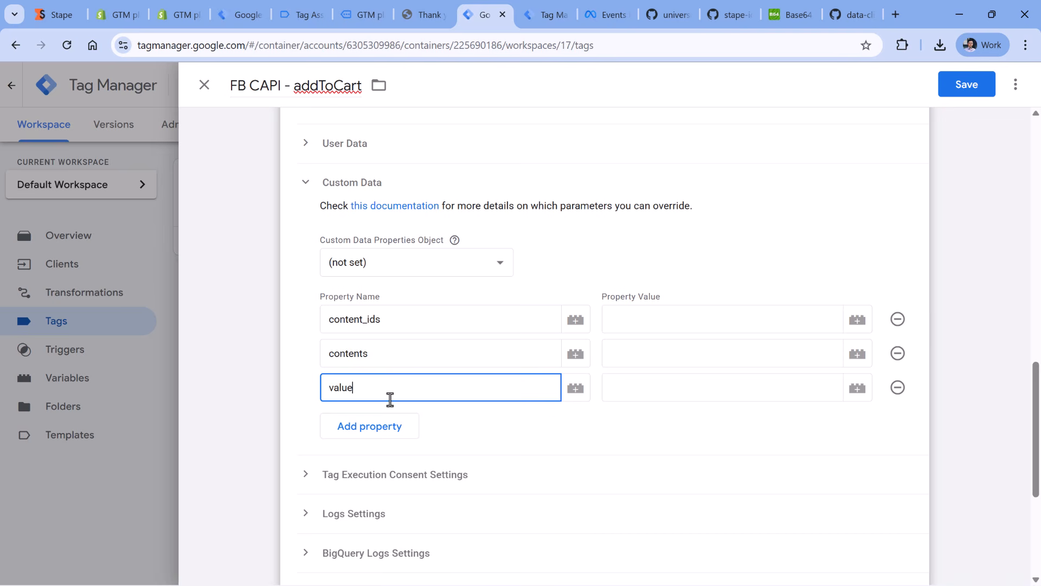
pyautogui.click(386, 423)
pyautogui.write('currency')
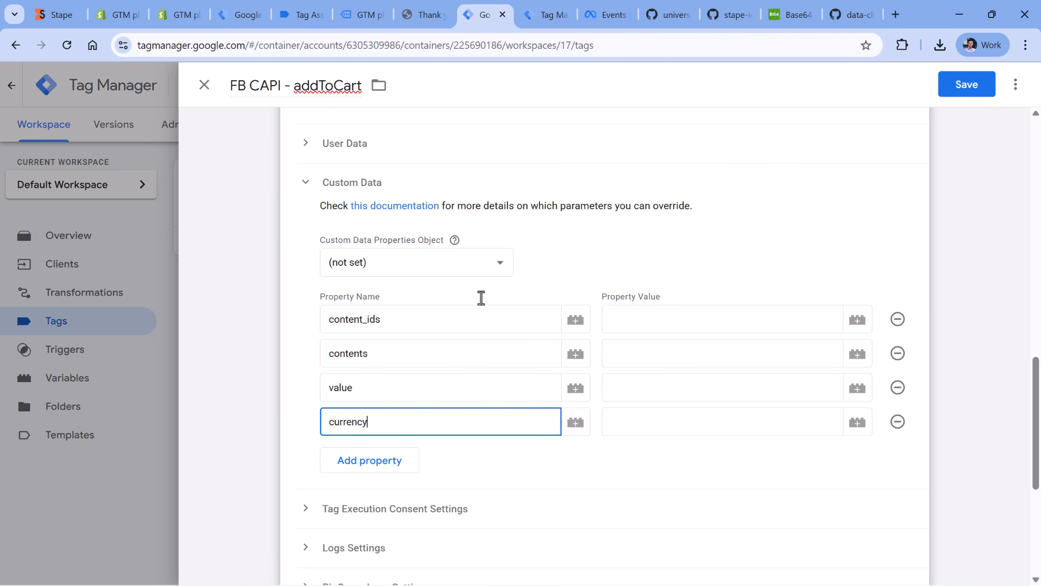
pyautogui.doubleClick(502, 304)
pyautogui.click(504, 307)
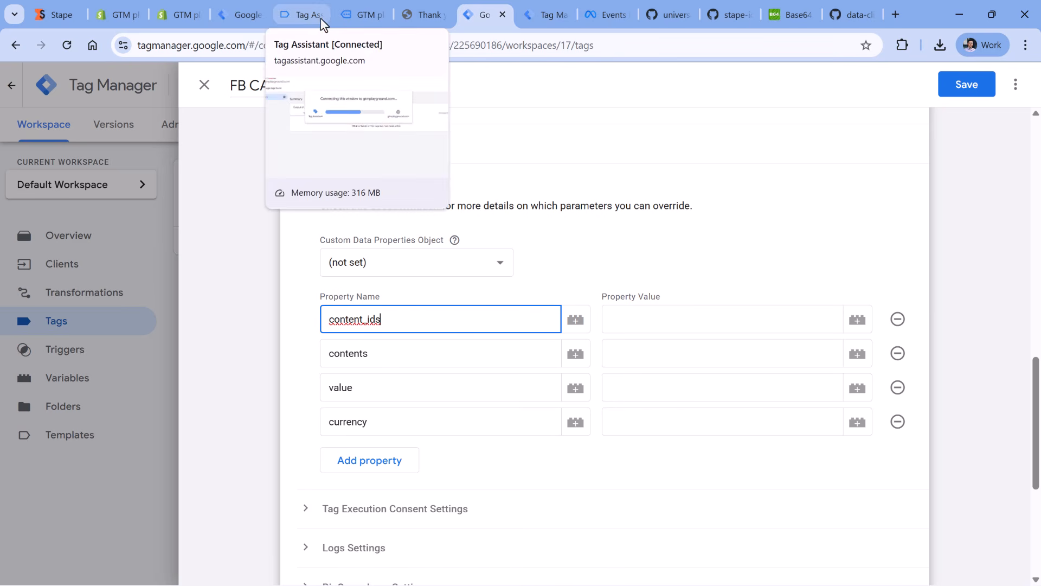
# - Open the Dark Blue T-Shirt product in the previewed store and add it to the cart
pyautogui.click(349, 15)
pyautogui.scroll(-8, 394, 212)
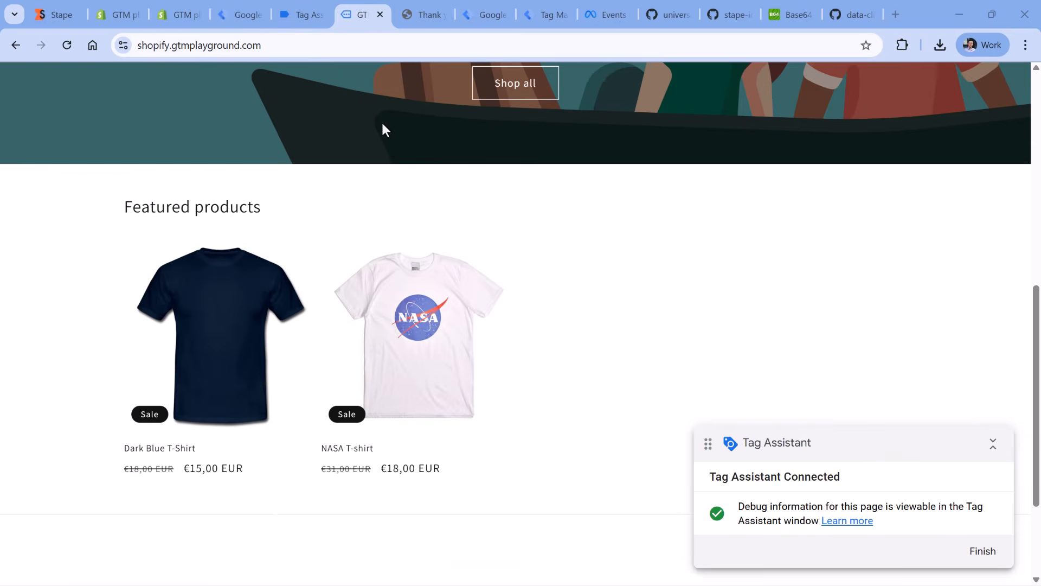
pyautogui.click(220, 325)
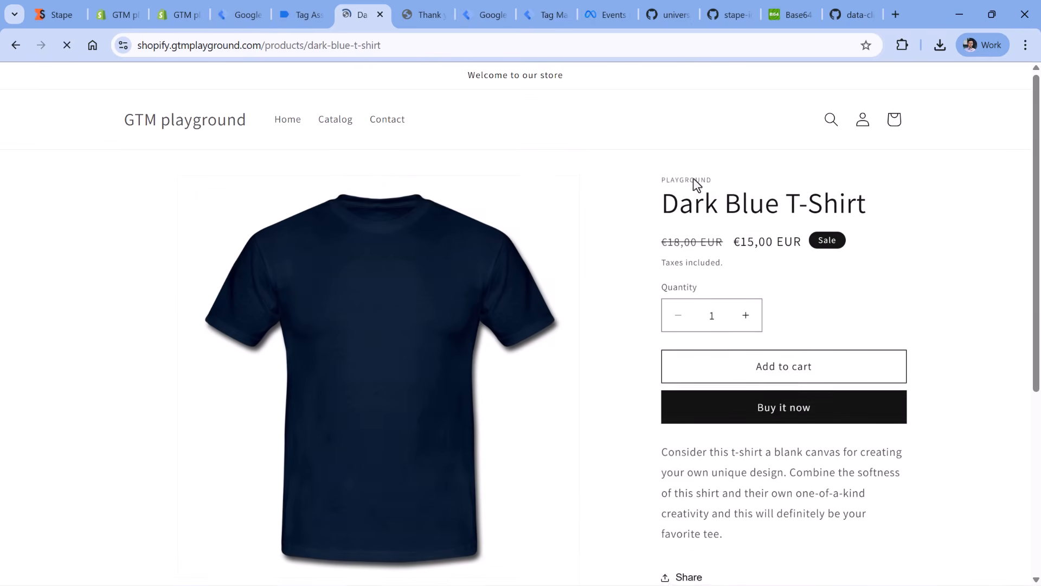
pyautogui.scroll(-2, 760, 217)
pyautogui.click(800, 236)
# - Review the event data of the add_to_cart event in the server preview
pyautogui.click(544, 15)
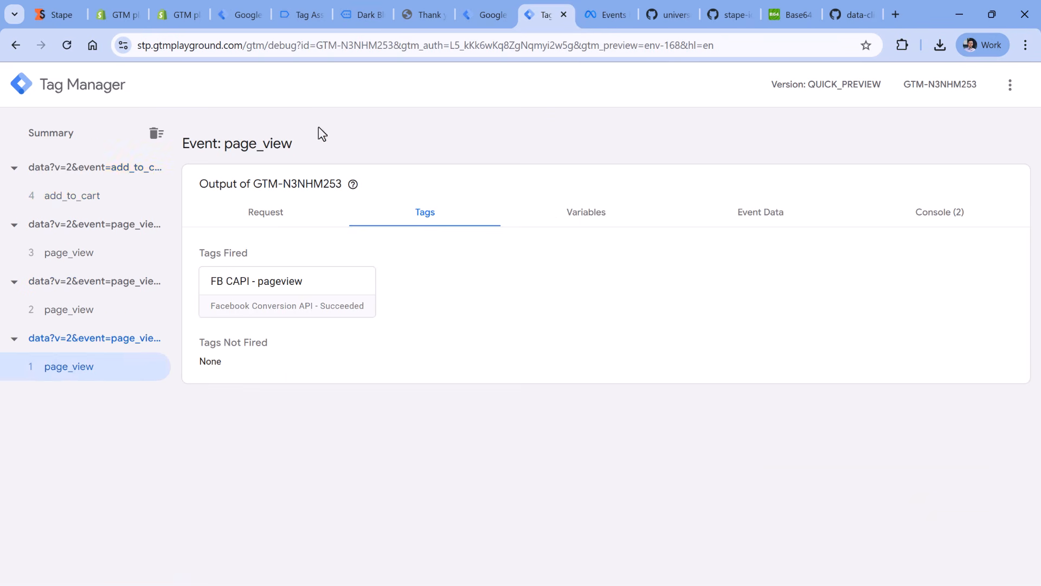
pyautogui.click(81, 204)
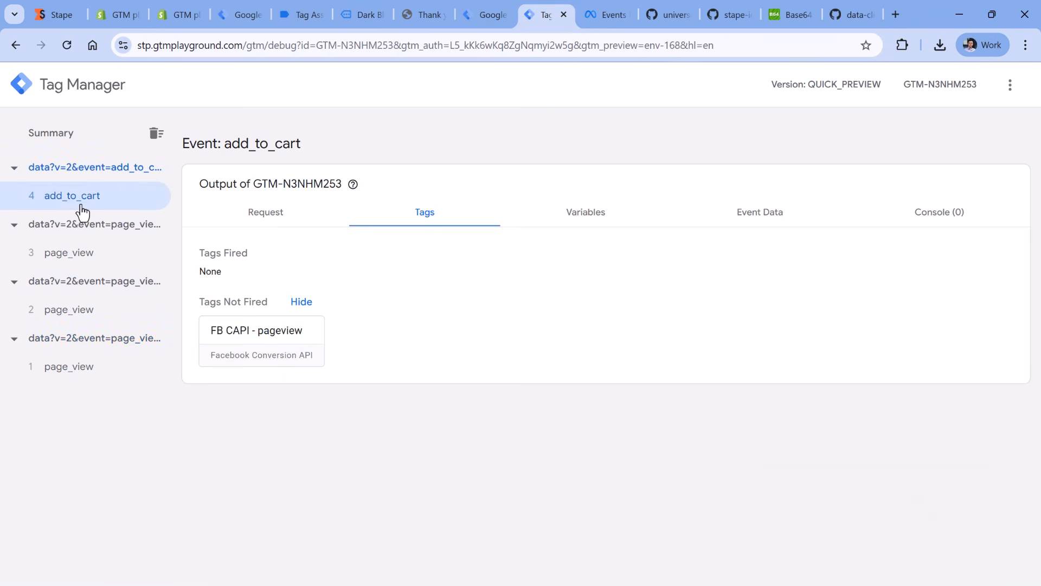
pyautogui.click(733, 217)
pyautogui.scroll(-4, 489, 285)
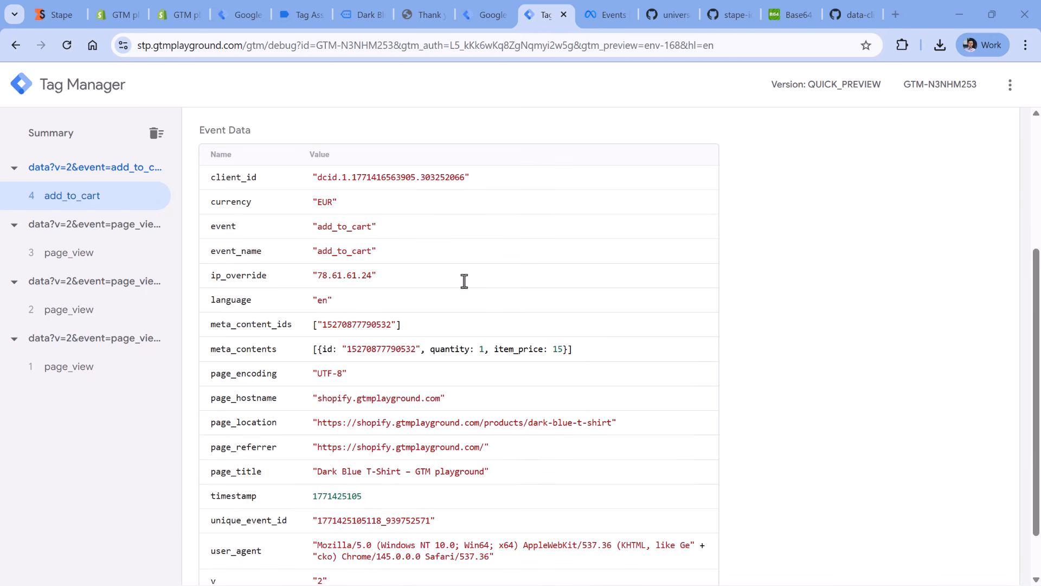
# - Copy the meta_content_ids key name from the add_to_cart event data and return to the content_ids property value in the addToCart tag
pyautogui.doubleClick(239, 328)
pyautogui.click(329, 324)
pyautogui.doubleClick(265, 326)
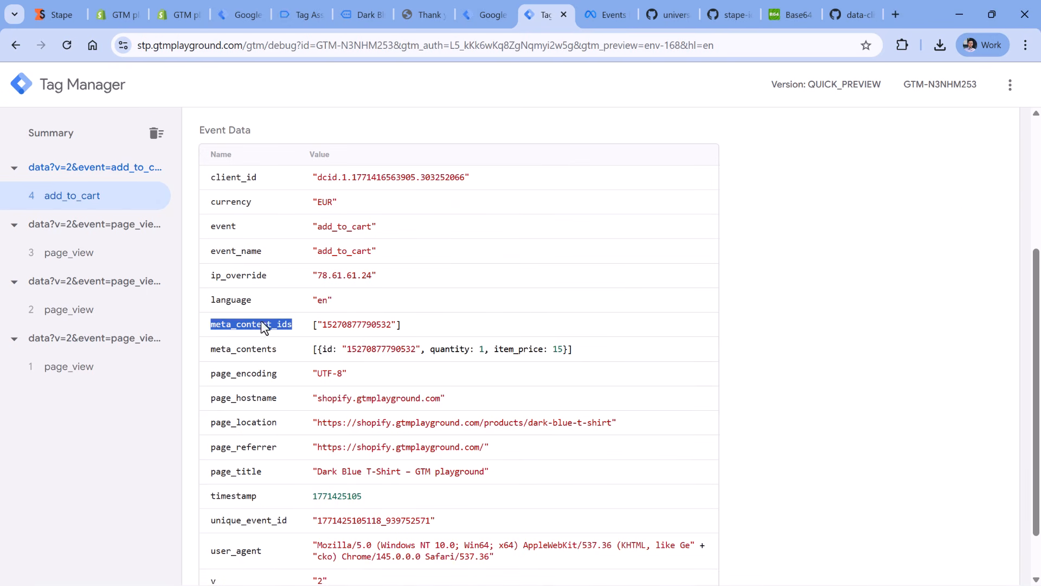
pyautogui.rightClick(252, 332)
pyautogui.click(289, 343)
pyautogui.click(490, 12)
pyautogui.click(700, 314)
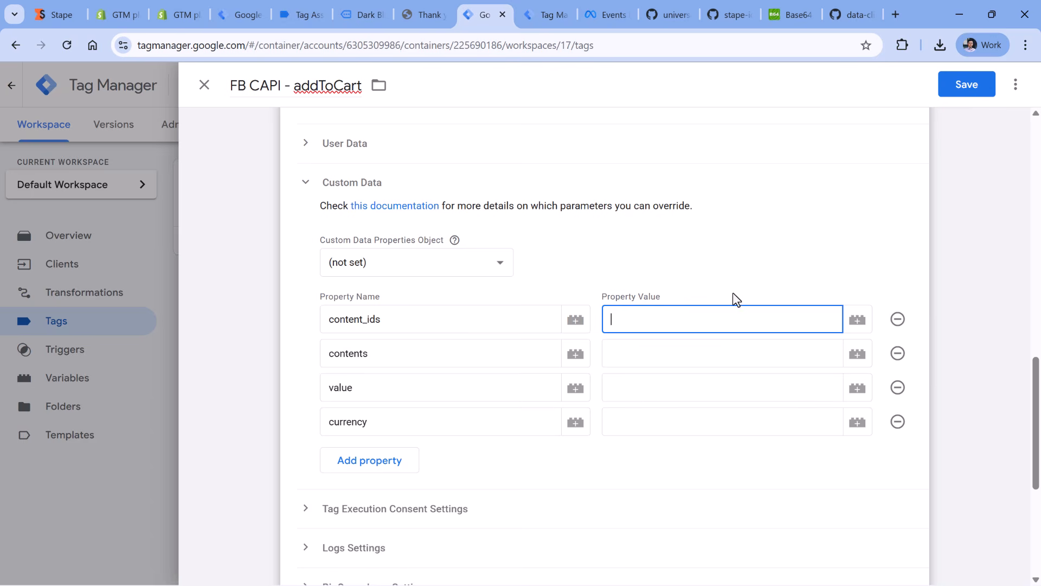
# - Create a new Event Data variable for the content_ids property with the key path meta_content_ids
pyautogui.click(858, 321)
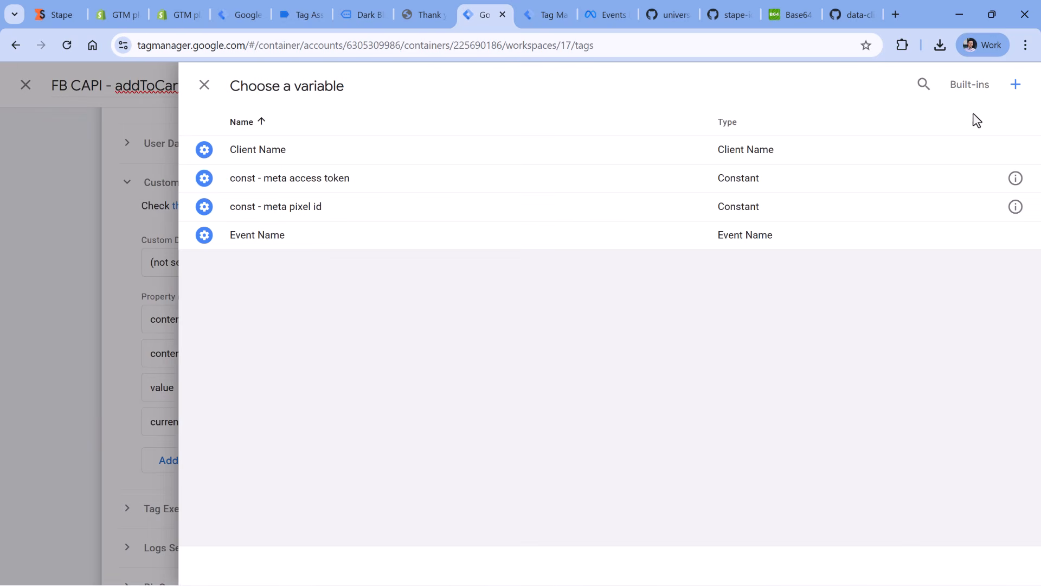
pyautogui.click(1016, 84)
pyautogui.click(454, 206)
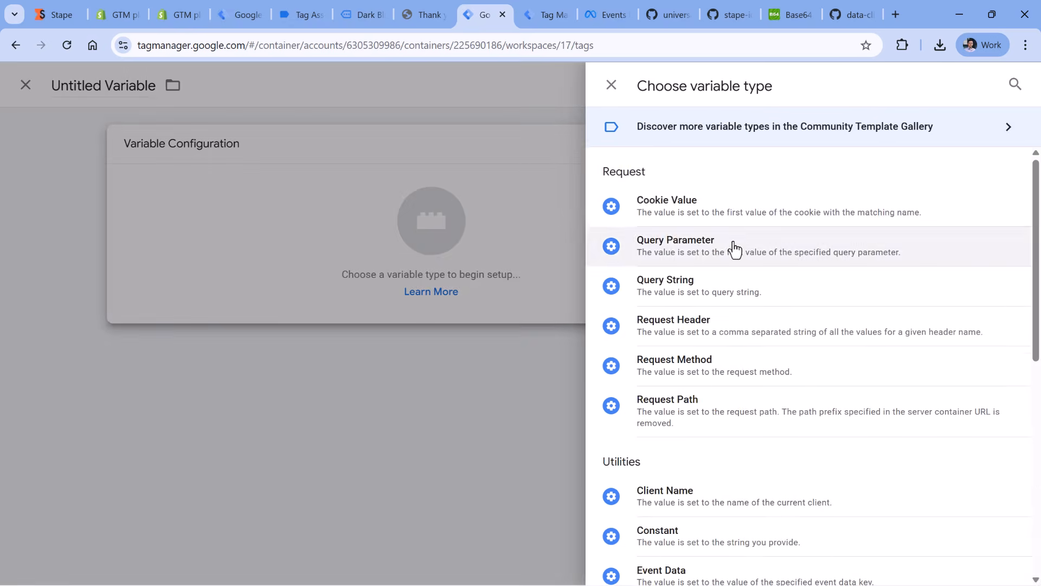
pyautogui.scroll(-4, 735, 249)
pyautogui.click(688, 368)
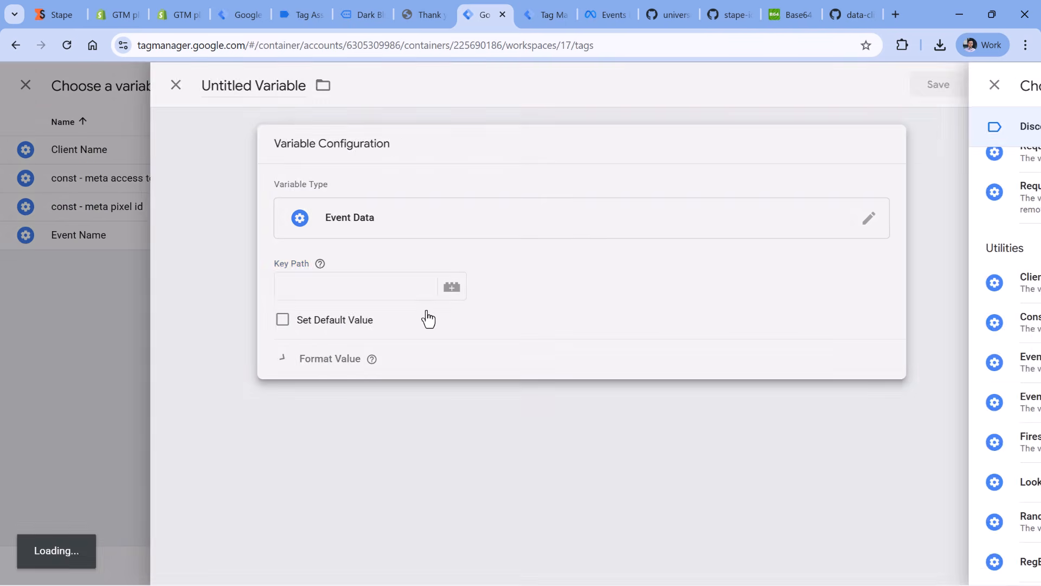
pyautogui.click(421, 293)
pyautogui.hotkey('ctrl', 'v')
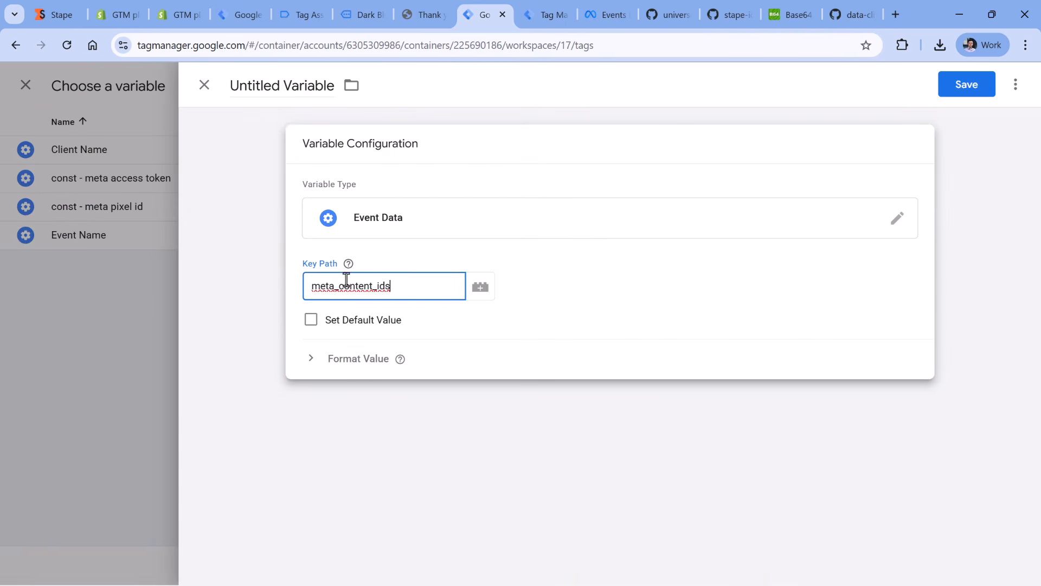
# - Name the variable ed - meta_content_ids and save it as the value of the content_ids property
pyautogui.click(541, 13)
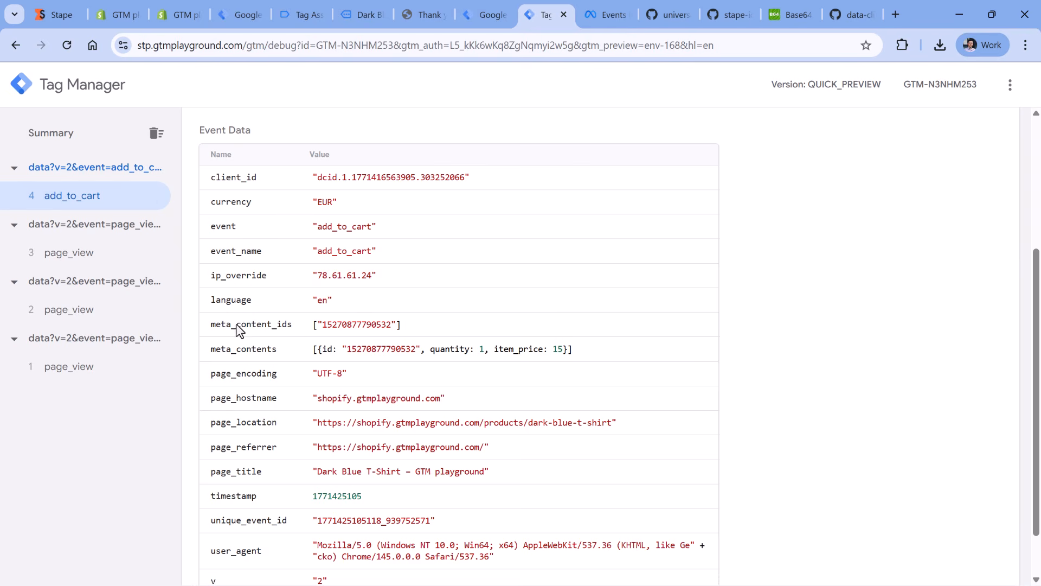
pyautogui.hotkey('ctrl', 'shift', 'Tab')
pyautogui.doubleClick(270, 79)
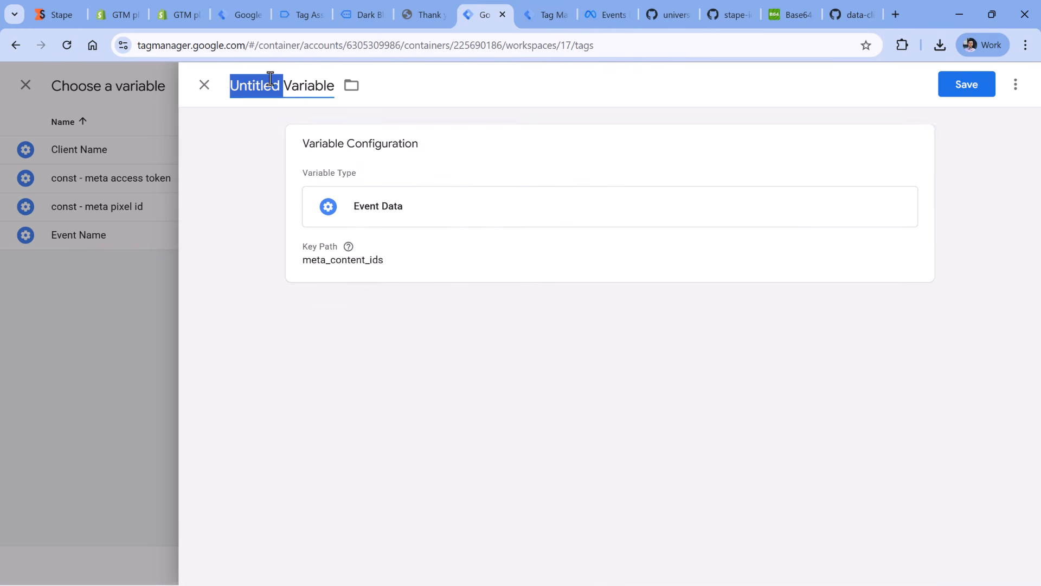
pyautogui.hotkey('ctrl', 'a')
pyautogui.write('ed')
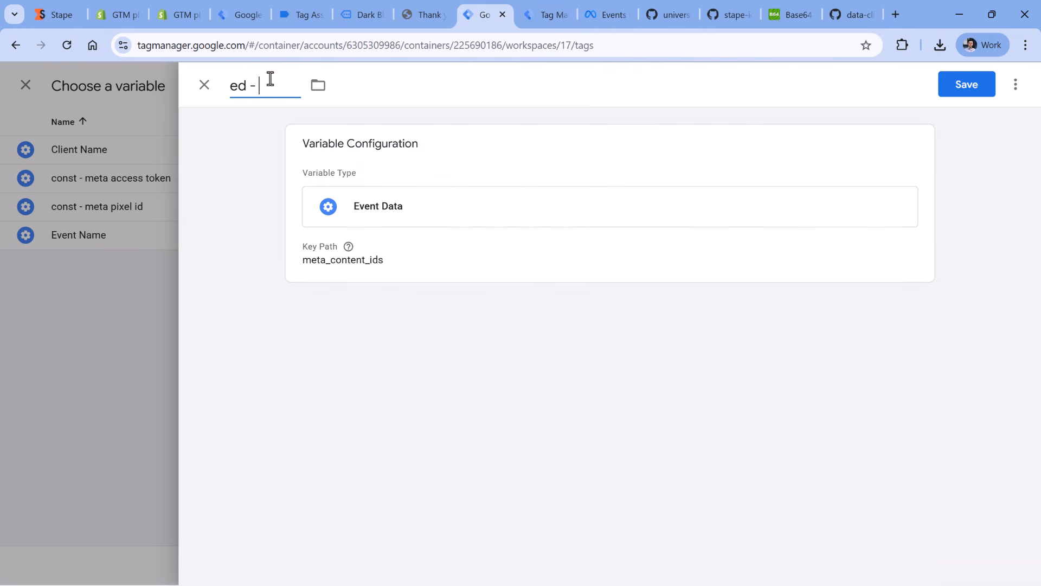
pyautogui.write(' -')
pyautogui.hotkey('ctrl', 'v')
pyautogui.click(955, 90)
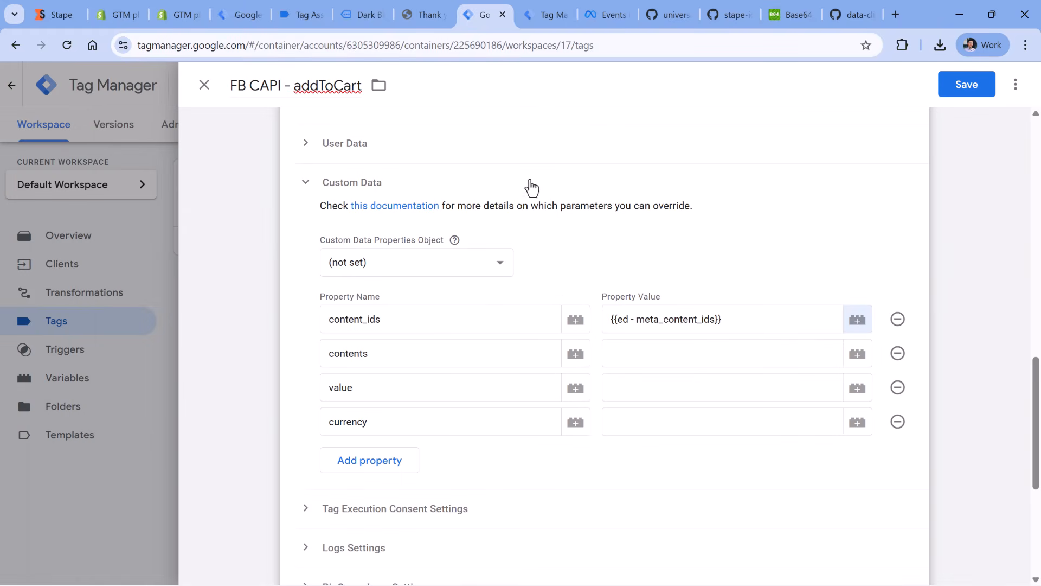
# - Copy the meta_contents key name from the add_to_cart event data in the server preview and return to the tag
pyautogui.click(437, 354)
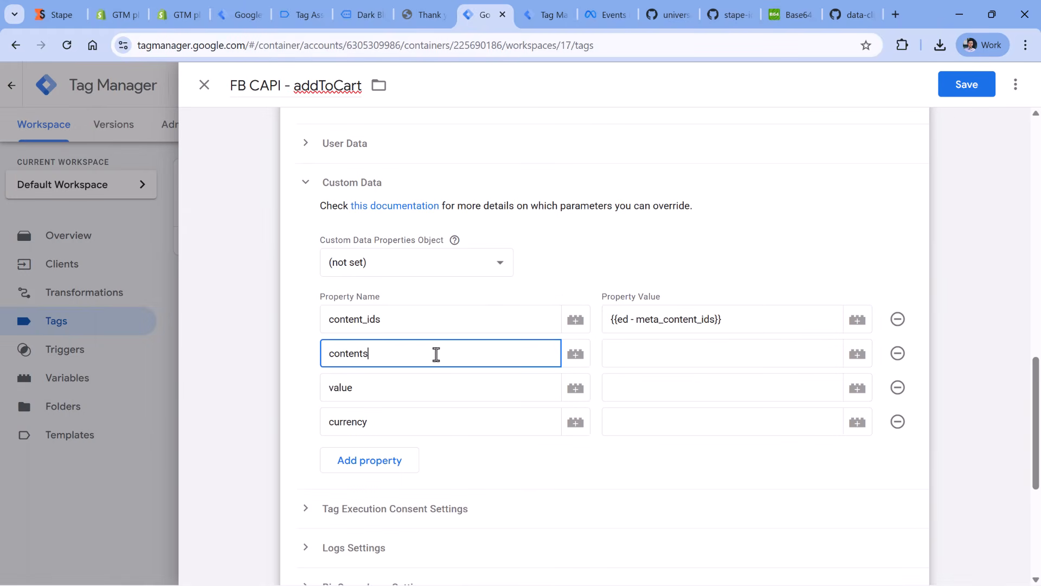
pyautogui.click(737, 353)
pyautogui.click(545, 14)
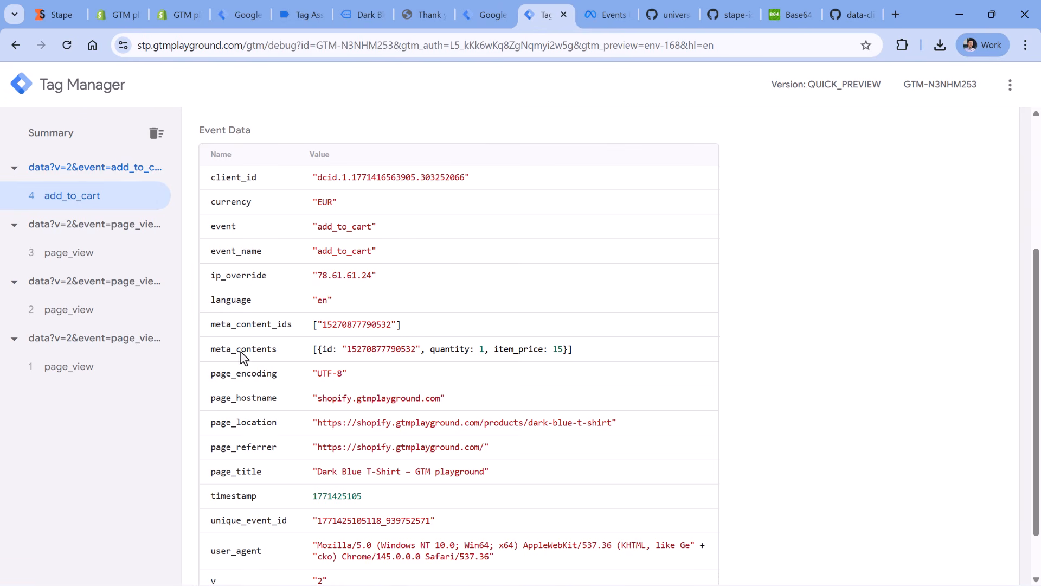
pyautogui.doubleClick(239, 352)
pyautogui.rightClick(239, 351)
pyautogui.click(266, 368)
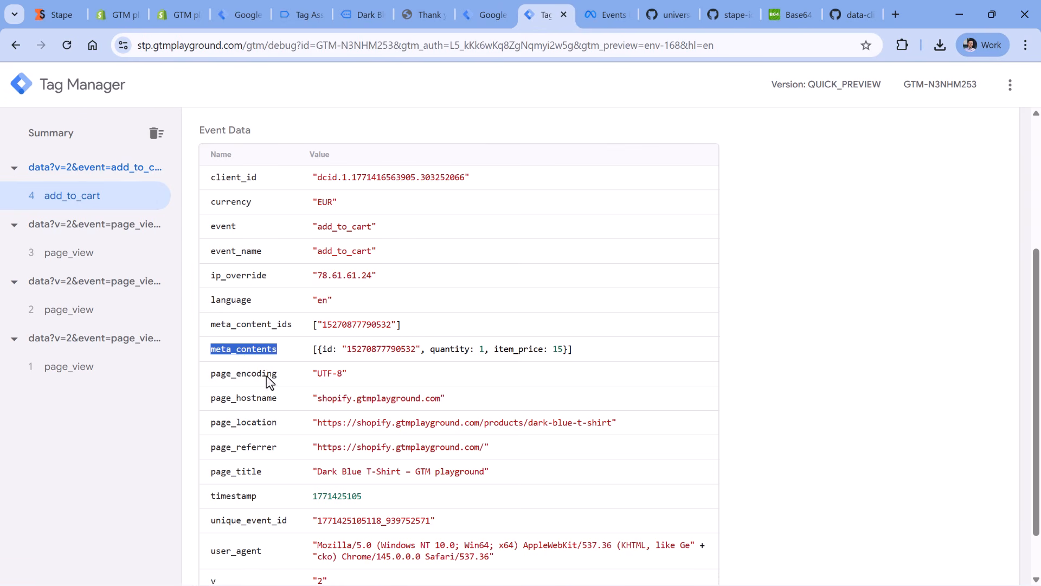
pyautogui.click(483, 16)
# - Create a new Event Data variable for the contents property with the key path meta_contents
pyautogui.click(858, 355)
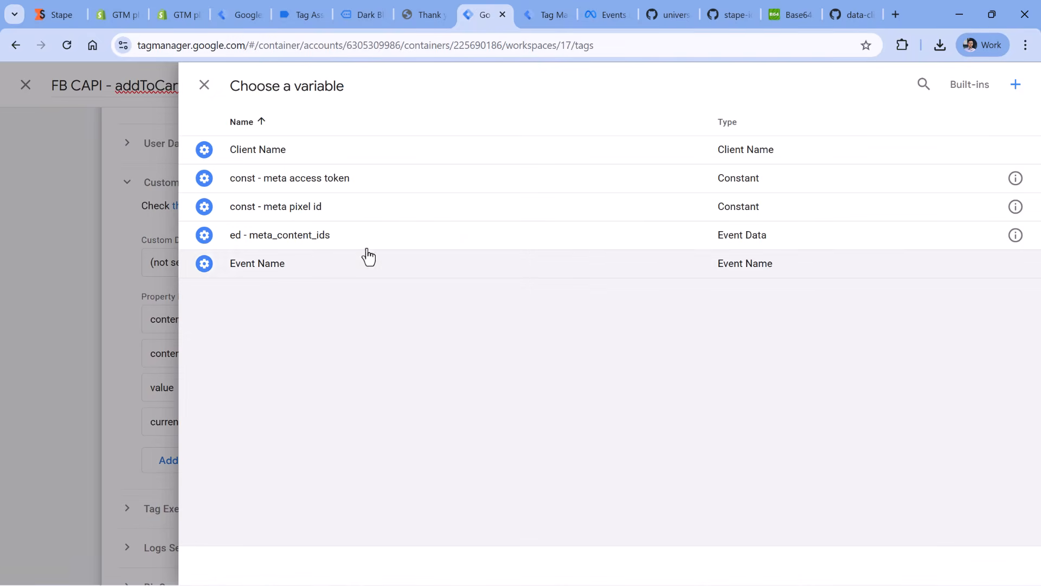
pyautogui.click(1014, 85)
pyautogui.click(477, 223)
pyautogui.scroll(-4, 694, 241)
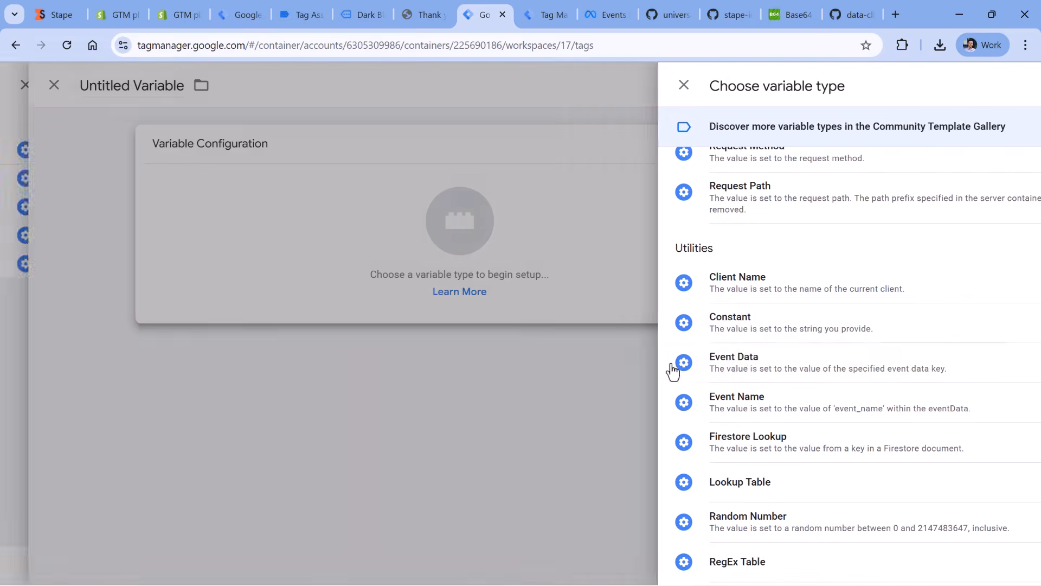
pyautogui.click(683, 362)
pyautogui.hotkey('ctrl', 'v')
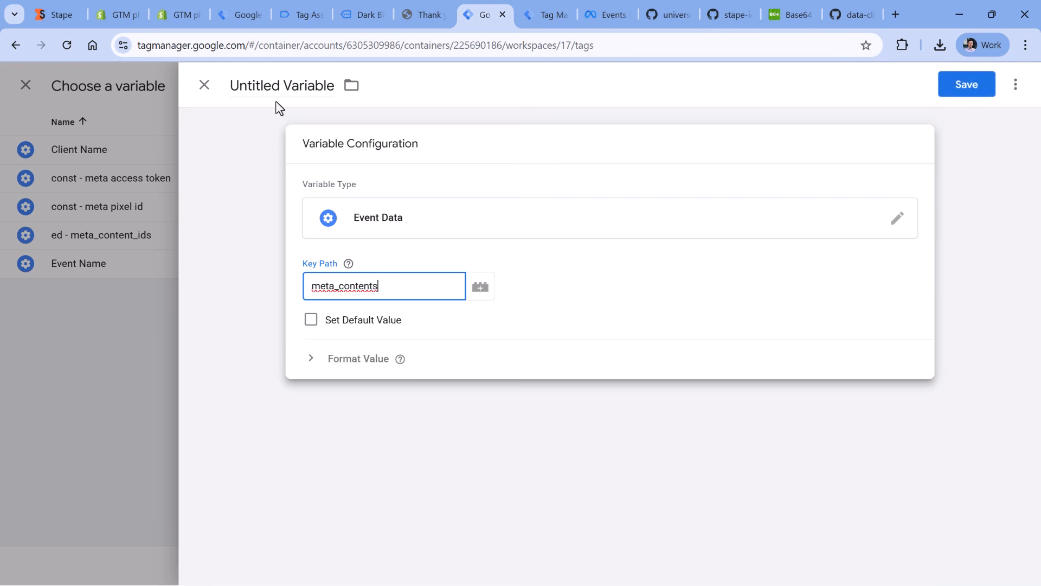
# - Name the variable ed - meta_contents and save it as the value of the contents property
pyautogui.click(274, 87)
pyautogui.write('ed -')
pyautogui.hotkey('ctrl', 'v')
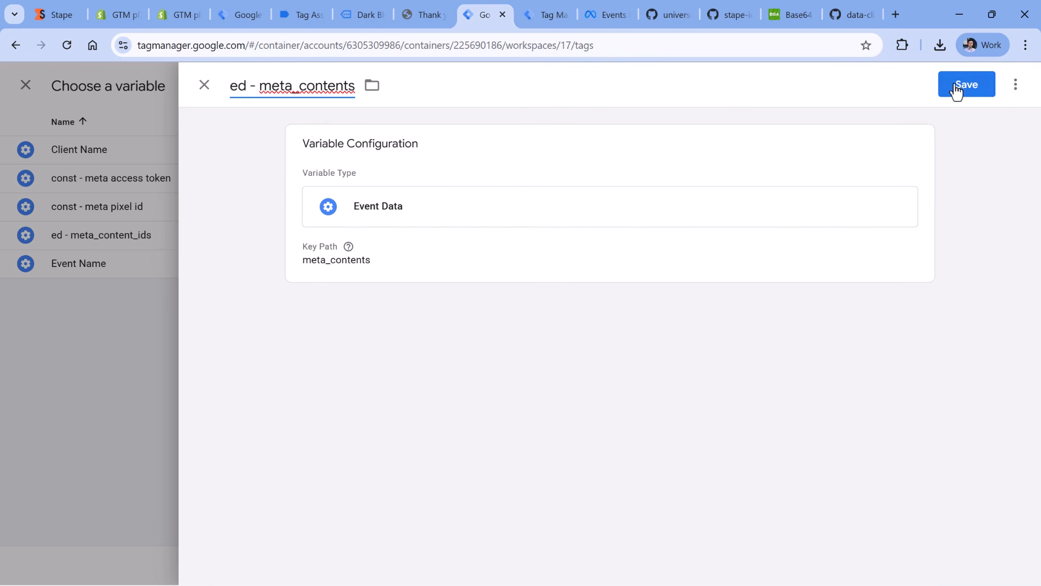
pyautogui.click(956, 87)
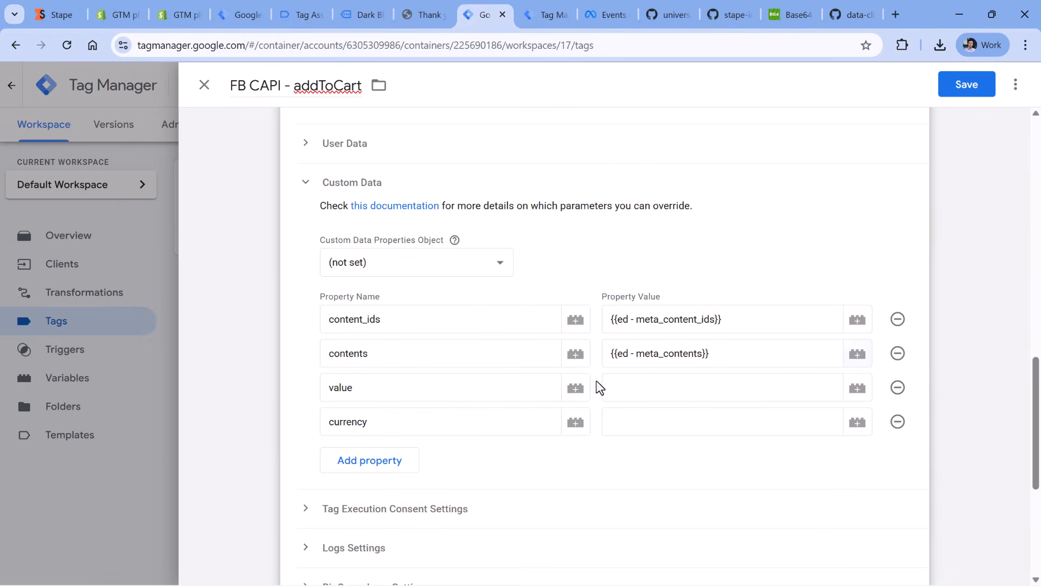
# - Look up the value key in the add_to_cart event data of the server preview and return to the tag
pyautogui.click(604, 387)
pyautogui.click(536, 12)
pyautogui.scroll(-2, 314, 288)
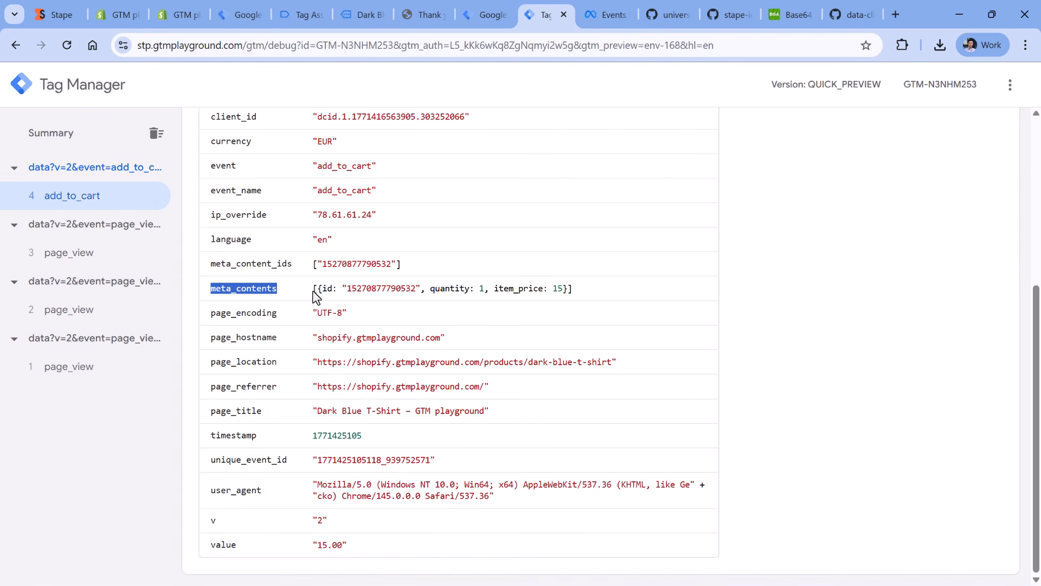
pyautogui.doubleClick(224, 545)
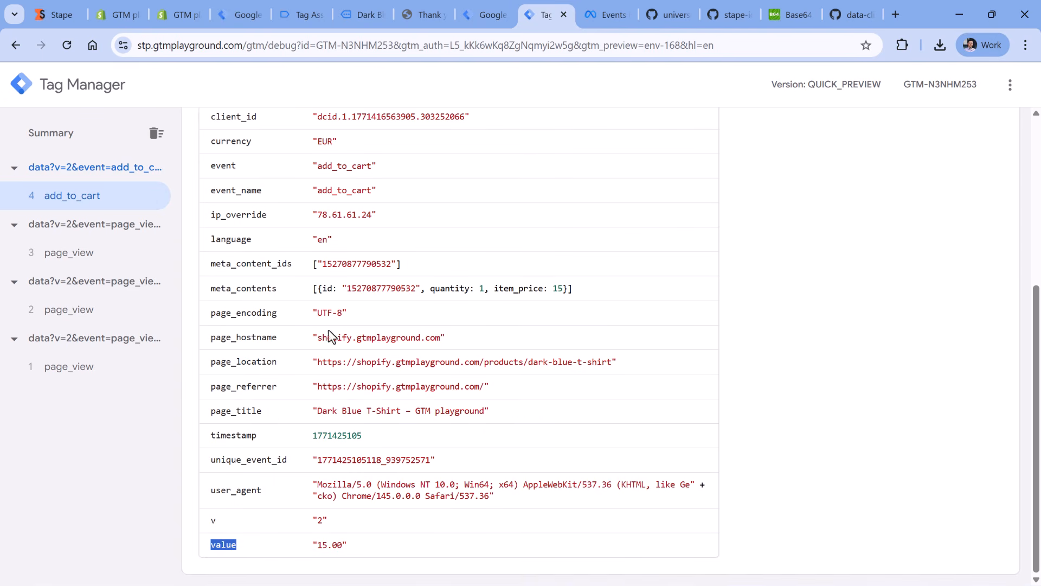
pyautogui.click(484, 9)
# - Create a new Event Data variable for the value property with the key path value
pyautogui.click(857, 387)
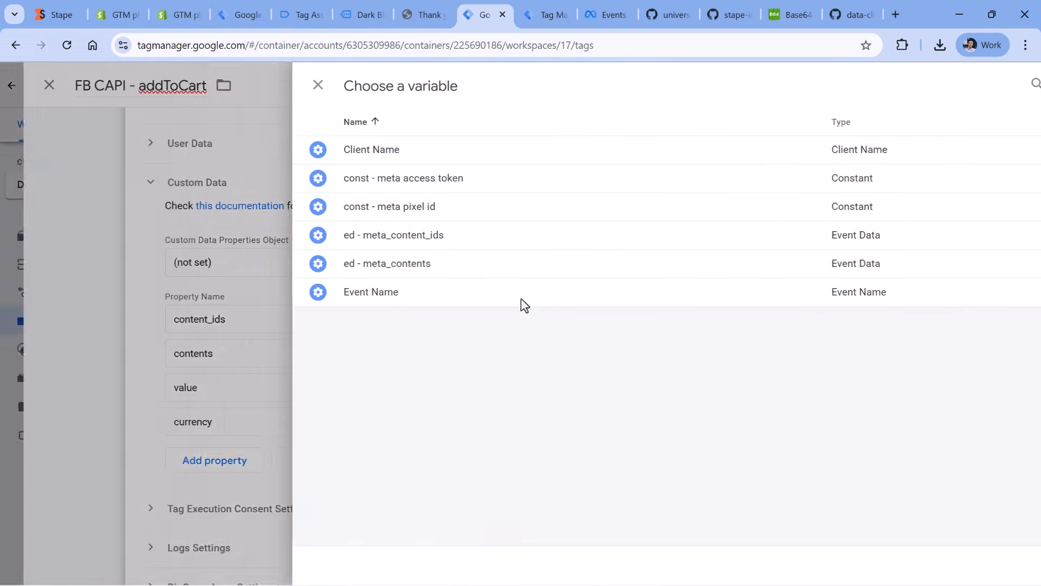
pyautogui.click(1012, 90)
pyautogui.click(511, 206)
pyautogui.scroll(-3, 728, 177)
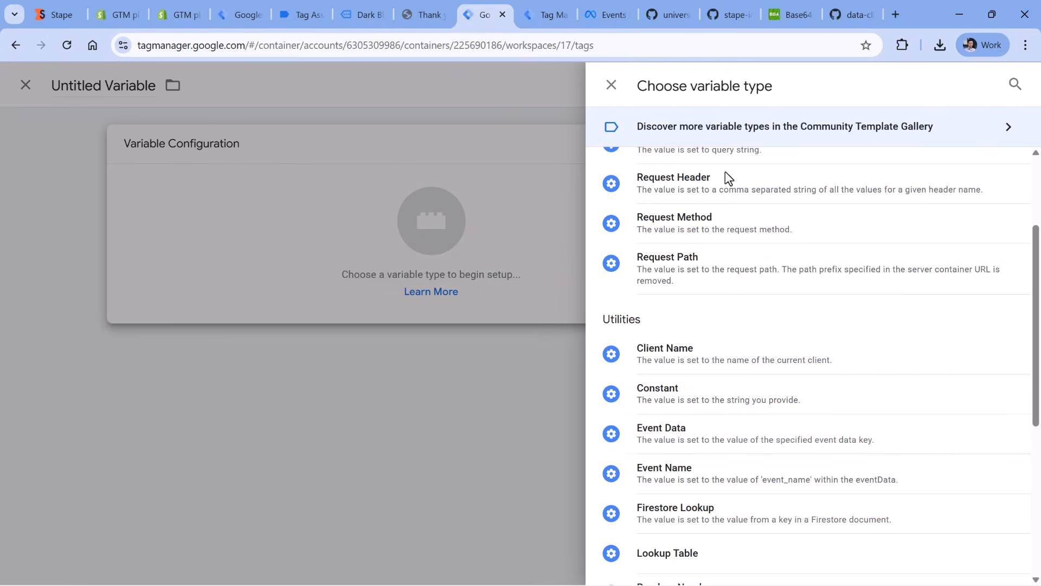
pyautogui.click(693, 431)
pyautogui.click(390, 298)
pyautogui.write('value')
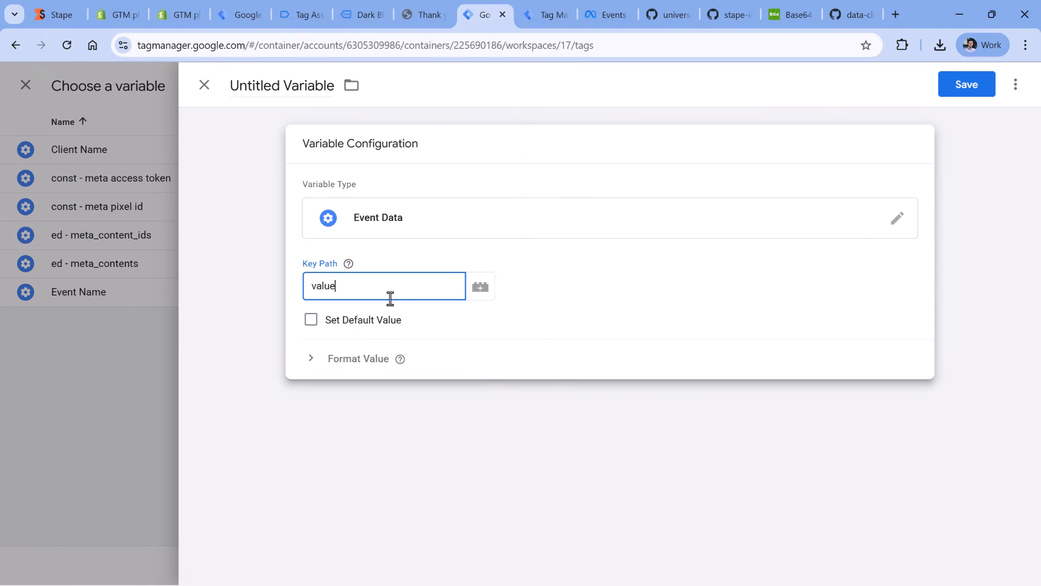
# - Name the variable ed - value and save it as the value of the value property
pyautogui.click(305, 92)
pyautogui.write('ed - value')
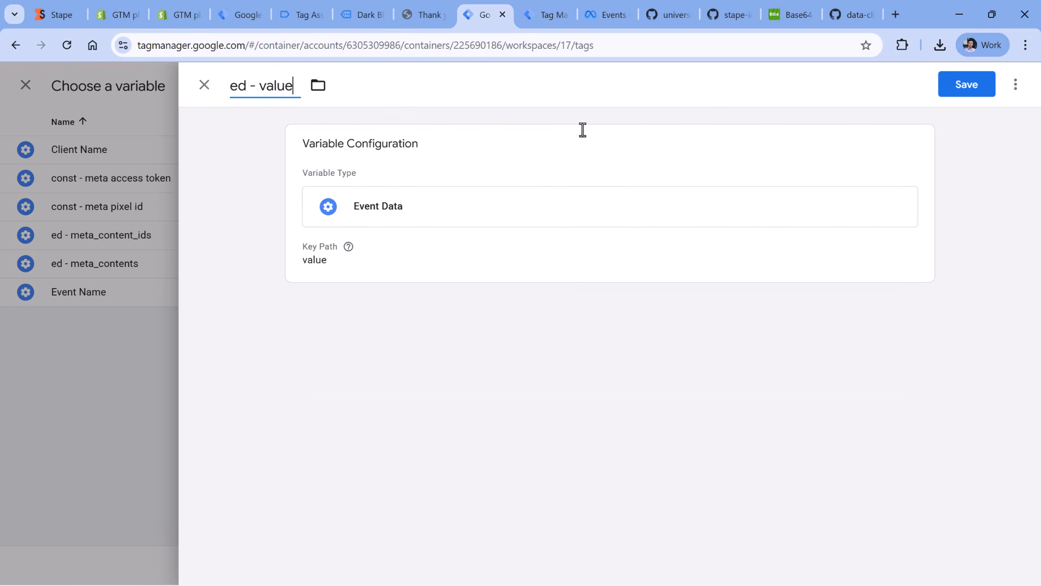
pyautogui.click(950, 89)
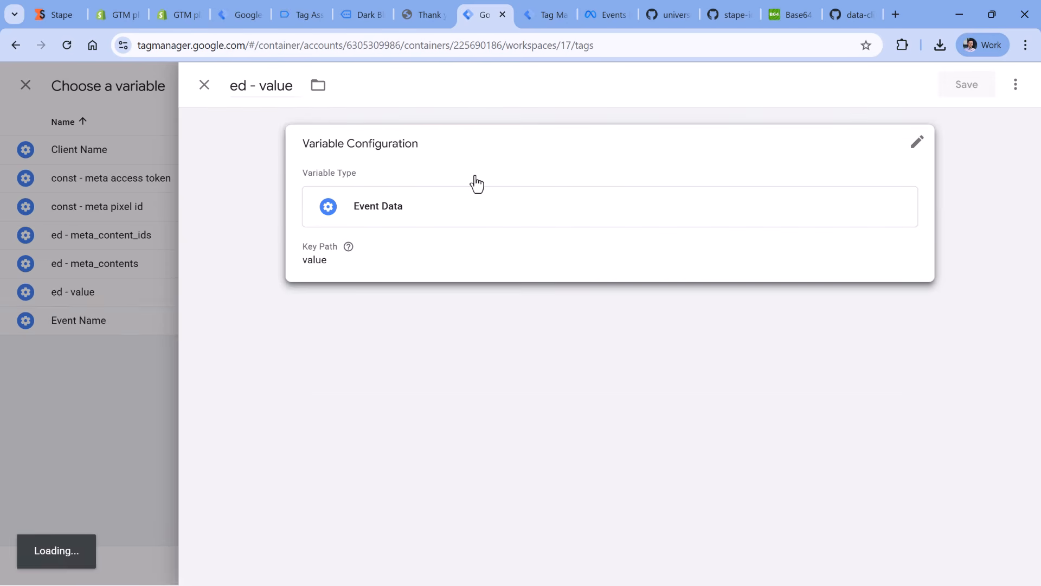
# - Look up the currency key in the add_to_cart event data of the server preview and return to the tag
pyautogui.click(538, 6)
pyautogui.scroll(5, 363, 207)
pyautogui.scroll(-2, 362, 207)
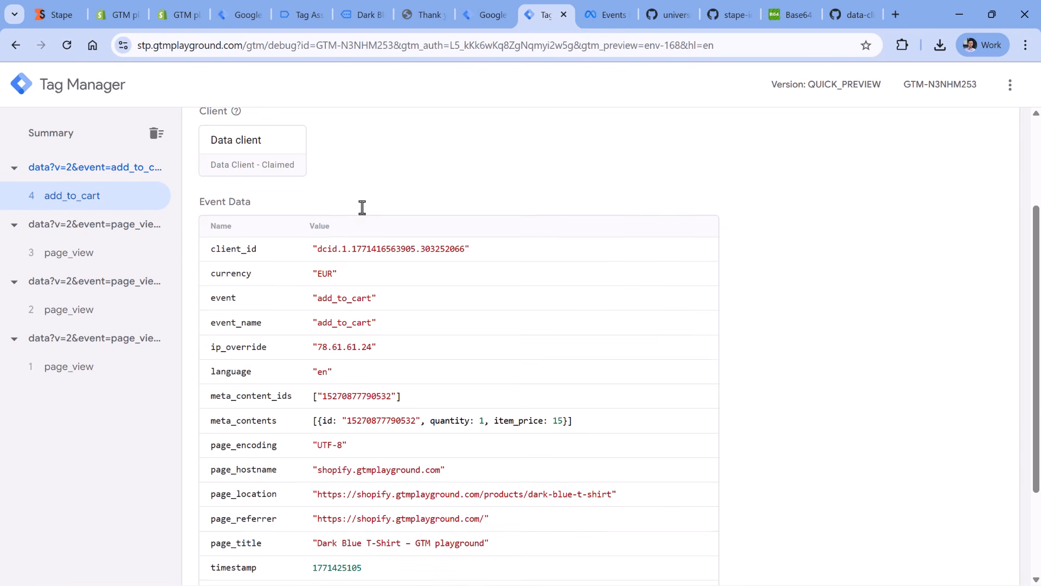
pyautogui.doubleClick(230, 272)
pyautogui.click(477, 15)
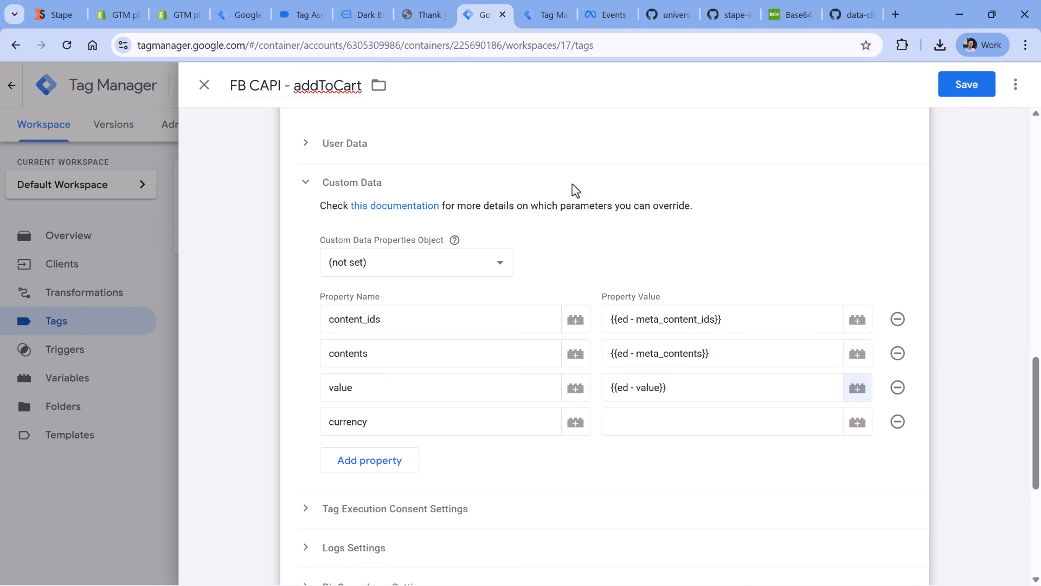
# - Create a new variable for the currency property, set its type to Event Data and enter the key path currecy
pyautogui.click(863, 427)
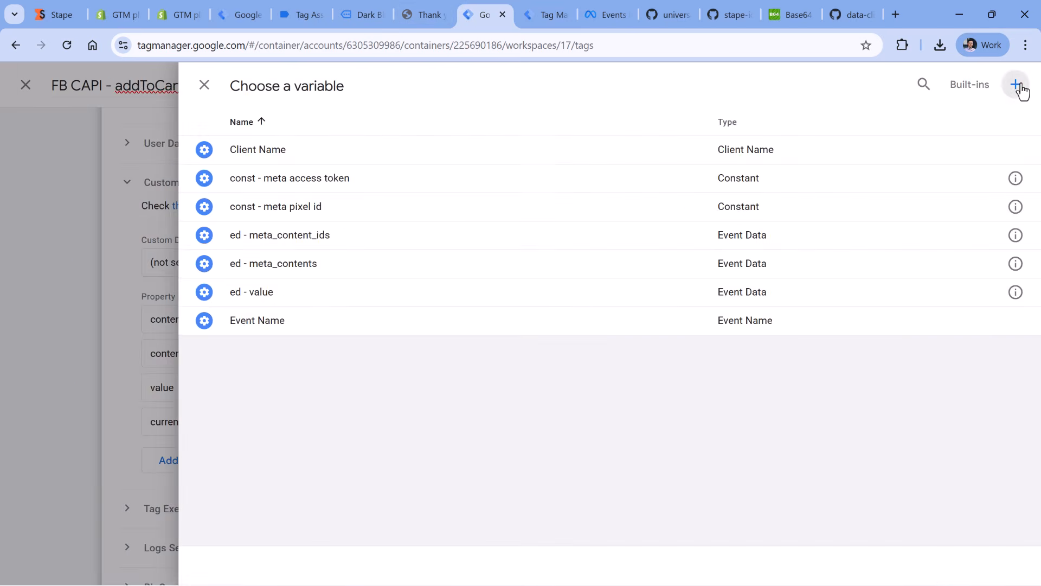
pyautogui.click(1016, 85)
pyautogui.click(390, 212)
pyautogui.scroll(-4, 762, 195)
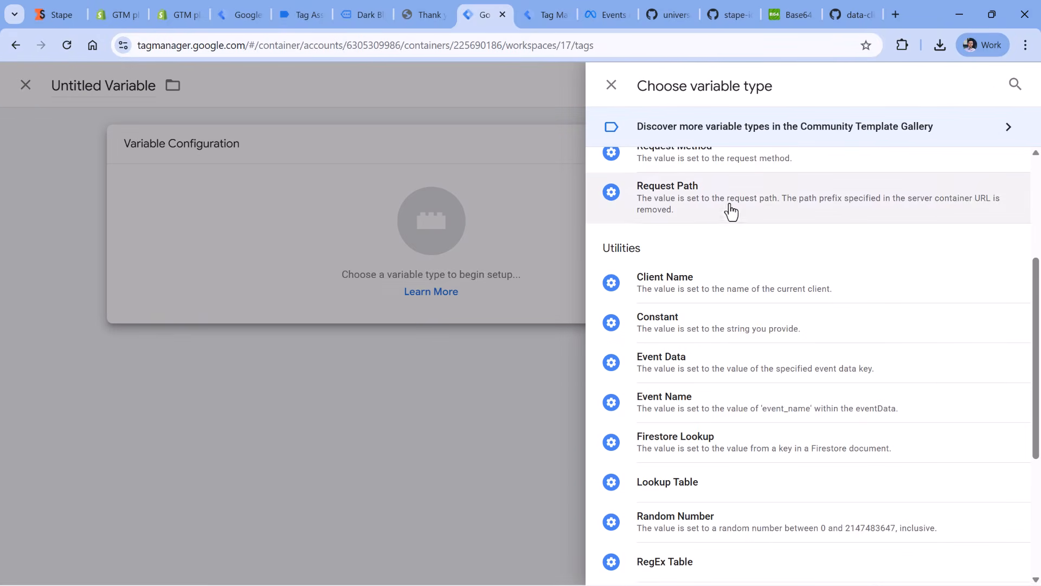
pyautogui.click(702, 407)
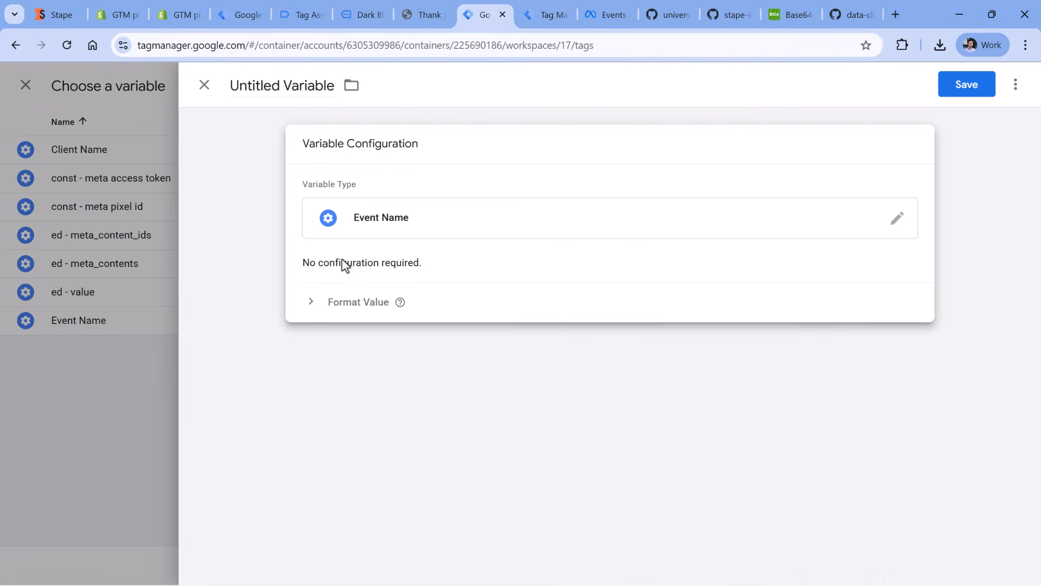
pyautogui.click(395, 216)
pyautogui.scroll(-3, 662, 314)
pyautogui.click(679, 432)
pyautogui.click(333, 289)
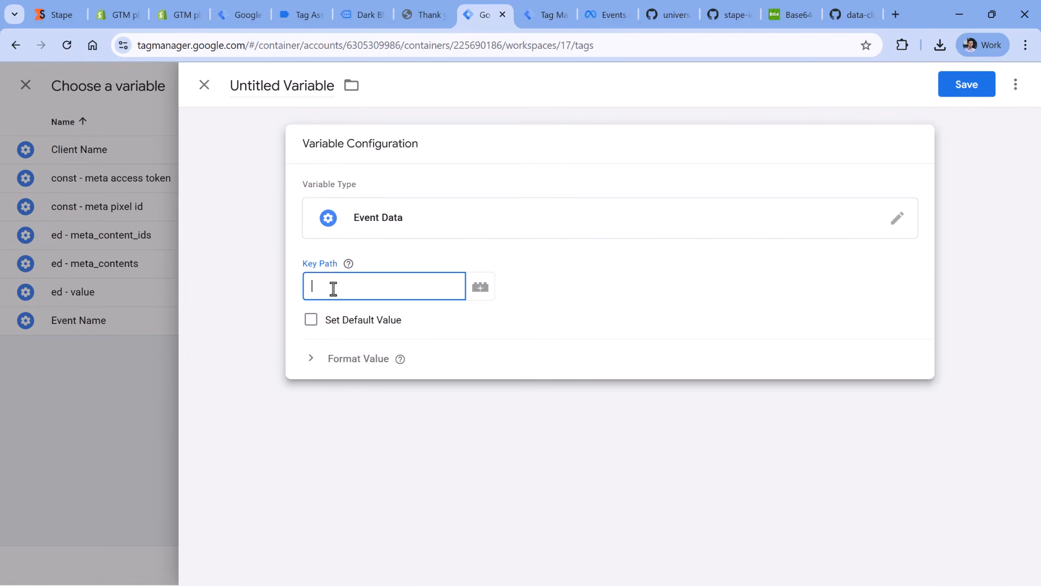
pyautogui.write('currecy')
# - Name the variable ed - currecy and save it as the value of the currency property
pyautogui.click(250, 82)
pyautogui.write('ed ')
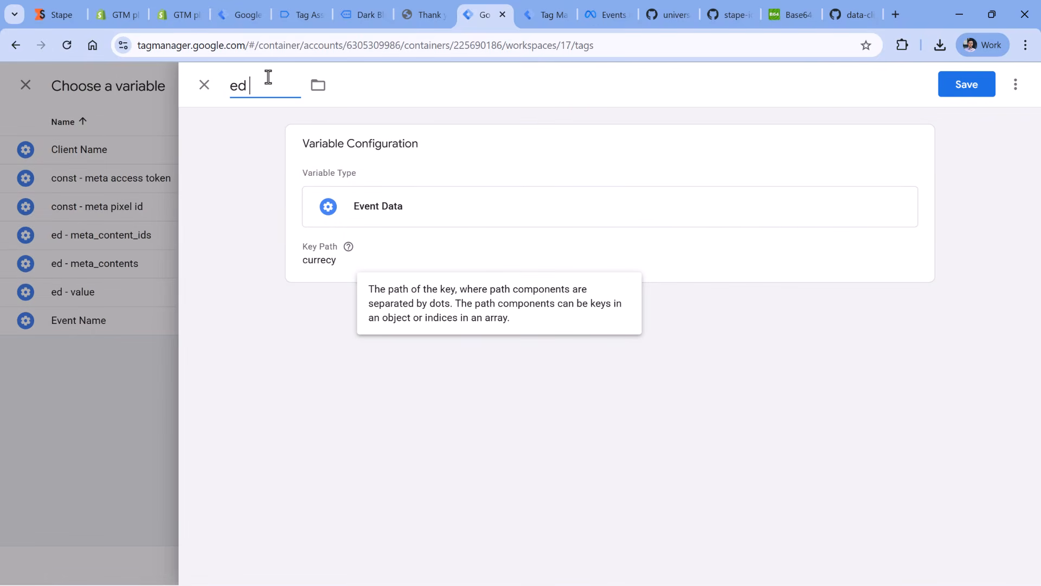
pyautogui.write('- currecy')
pyautogui.click(967, 84)
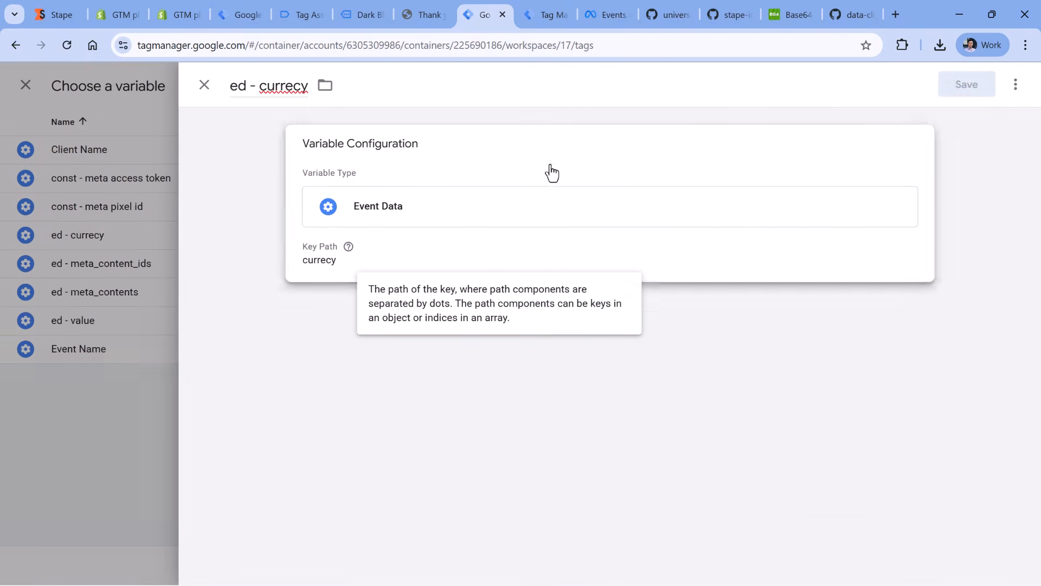
pyautogui.scroll(15, 491, 307)
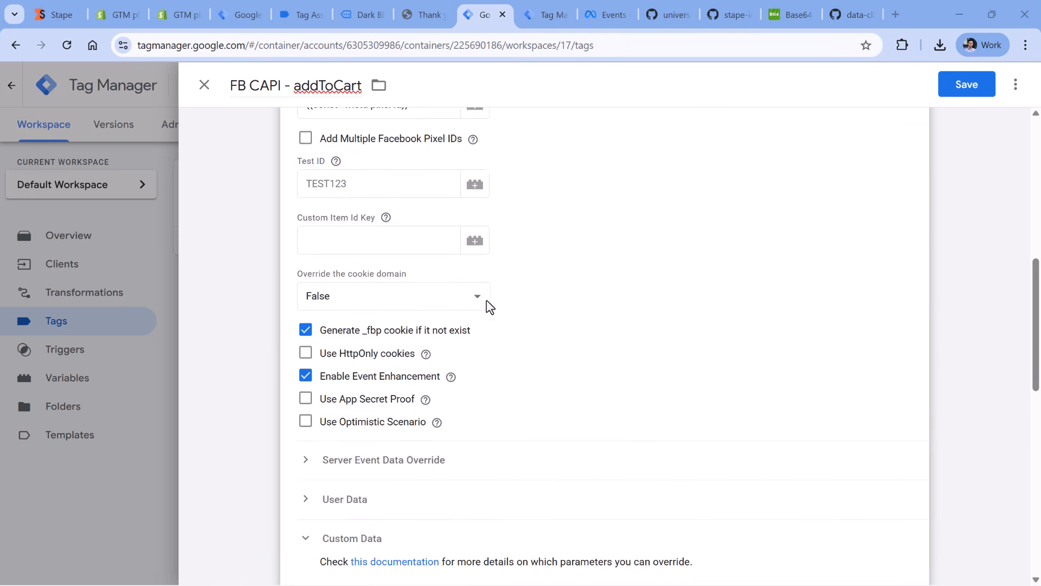
pyautogui.scroll(-15, 490, 307)
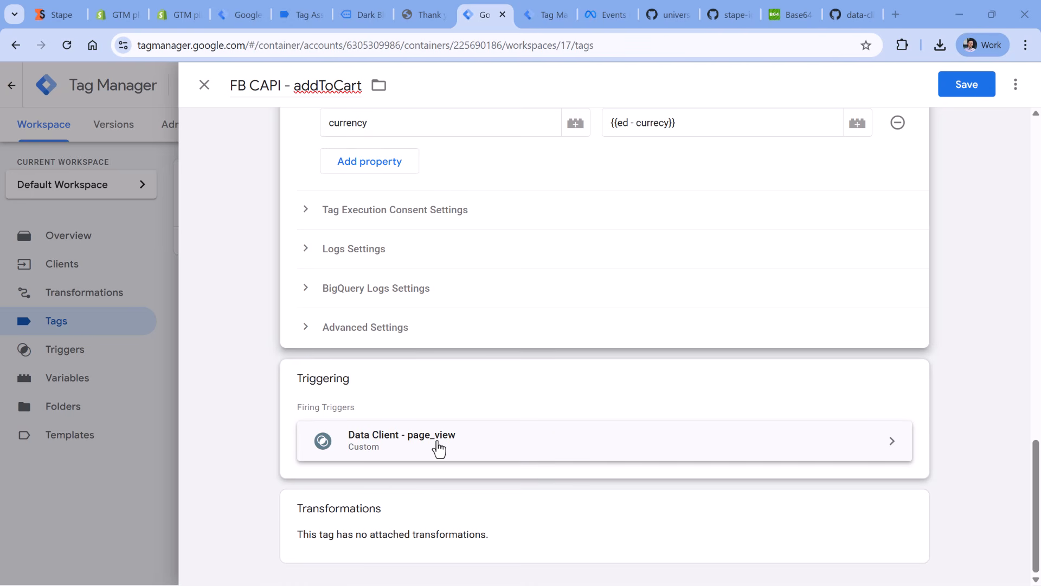
# - Remove the Data Client - page_view firing trigger from the FB CAPI - addToCart tag
pyautogui.click(540, 11)
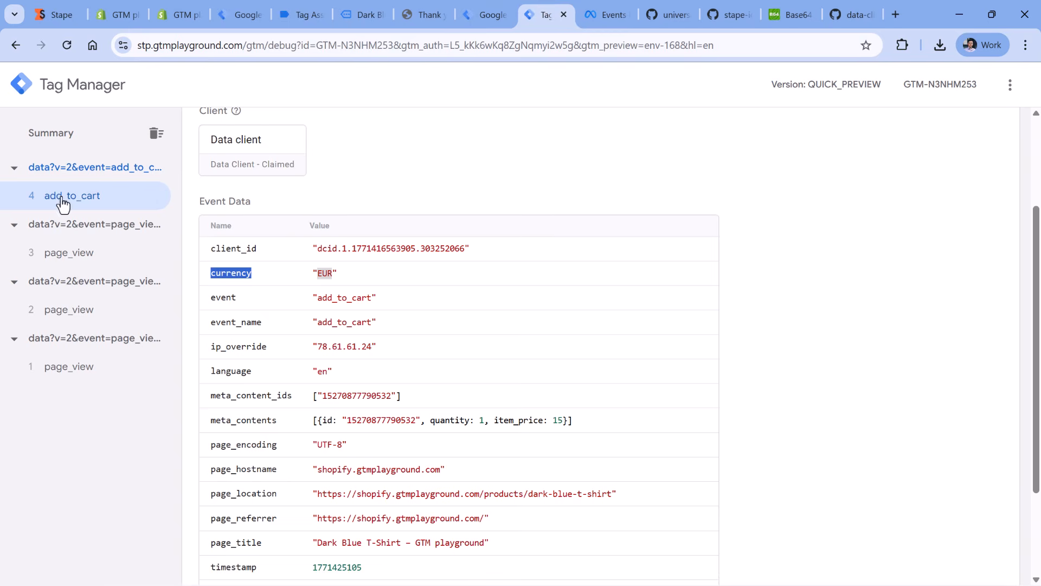
pyautogui.click(484, 15)
pyautogui.click(461, 391)
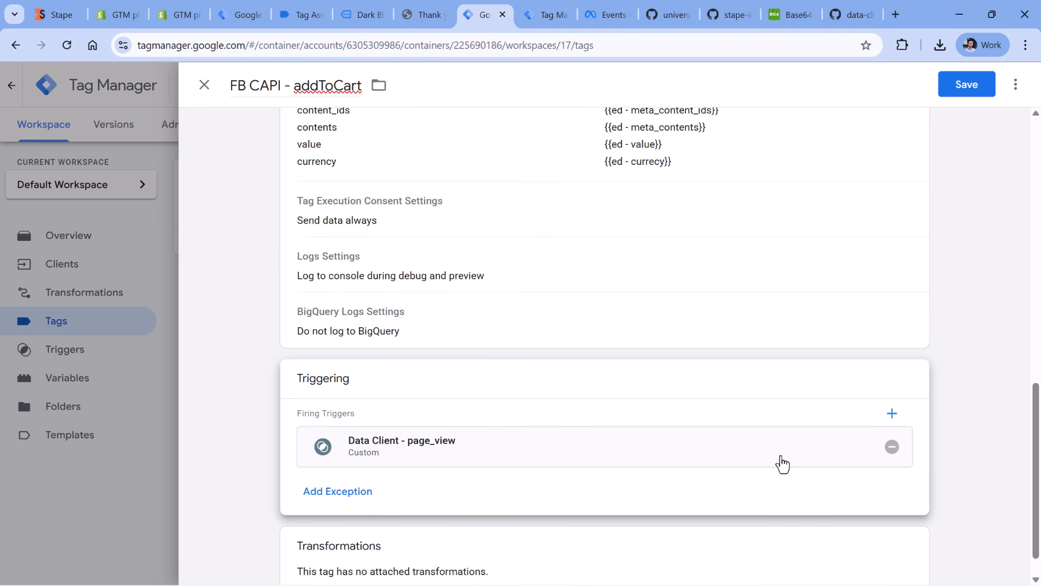
pyautogui.click(892, 446)
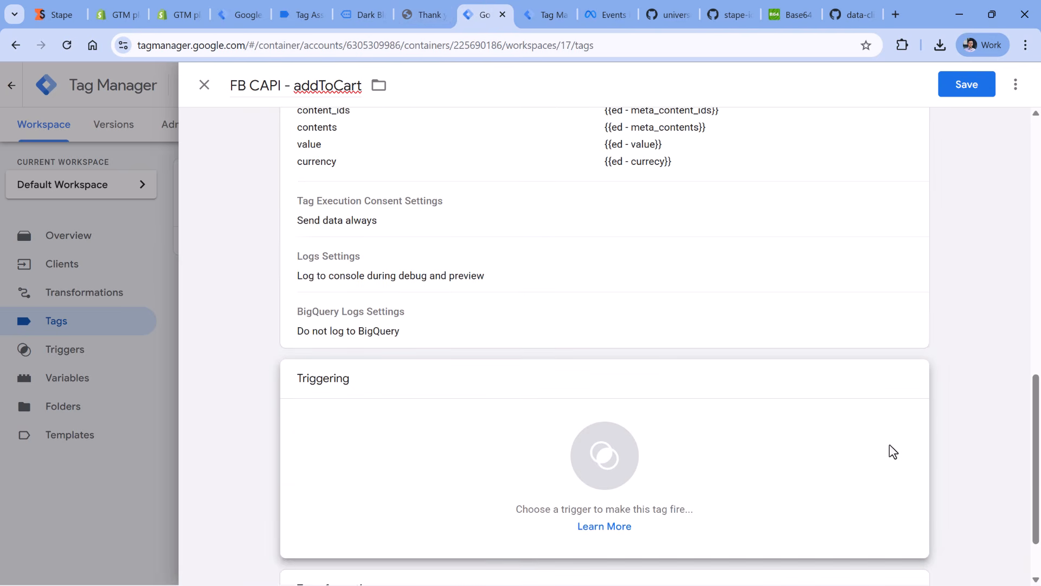
# - Create a new Custom trigger for the tag that fires on some events where Client Name equals Data client
pyautogui.click(356, 404)
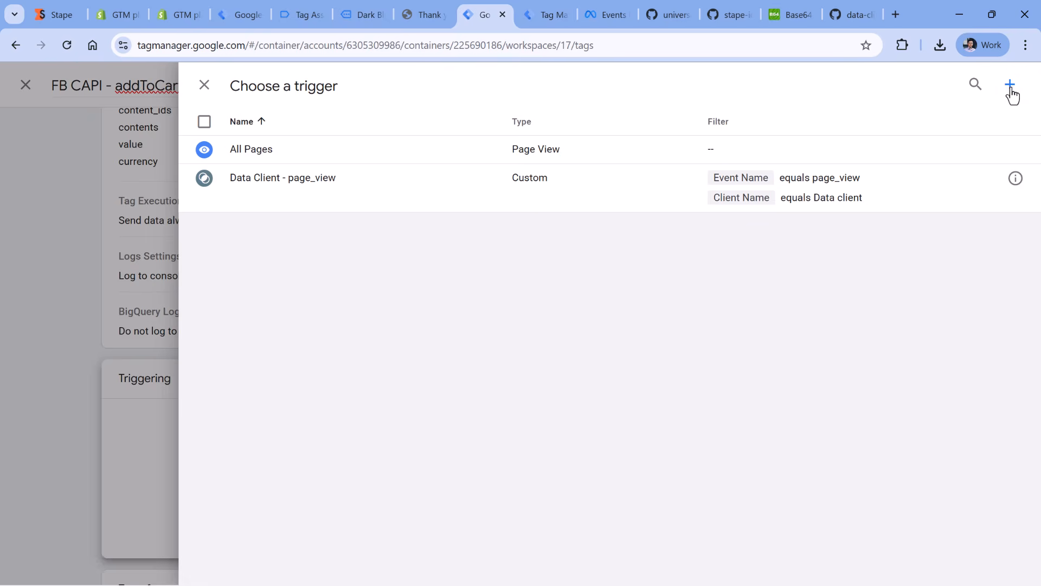
pyautogui.click(1010, 87)
pyautogui.click(407, 221)
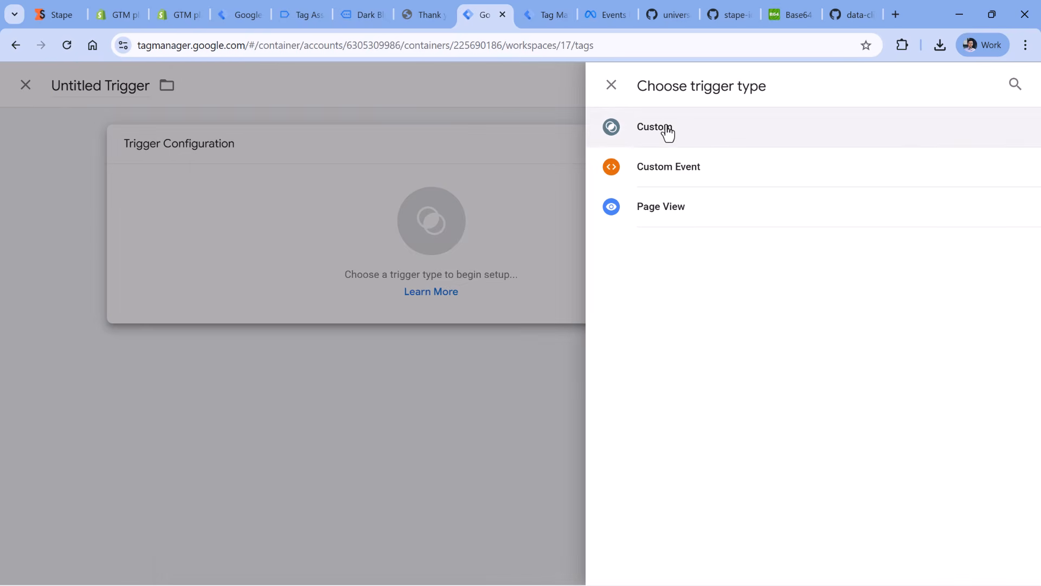
pyautogui.click(667, 133)
pyautogui.click(394, 286)
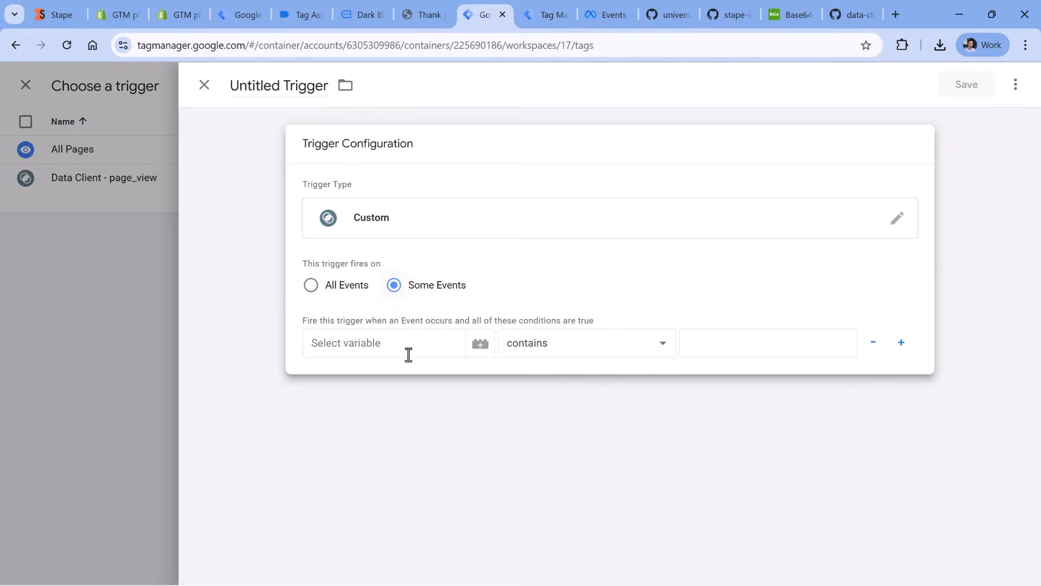
pyautogui.click(383, 342)
pyautogui.click(370, 374)
pyautogui.click(556, 345)
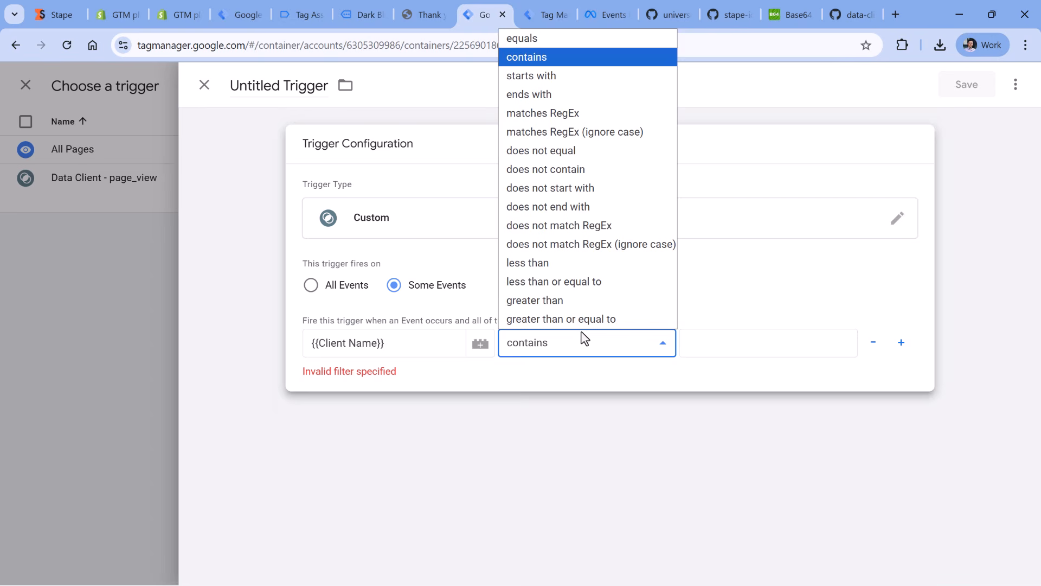
pyautogui.click(537, 33)
pyautogui.write('Data client')
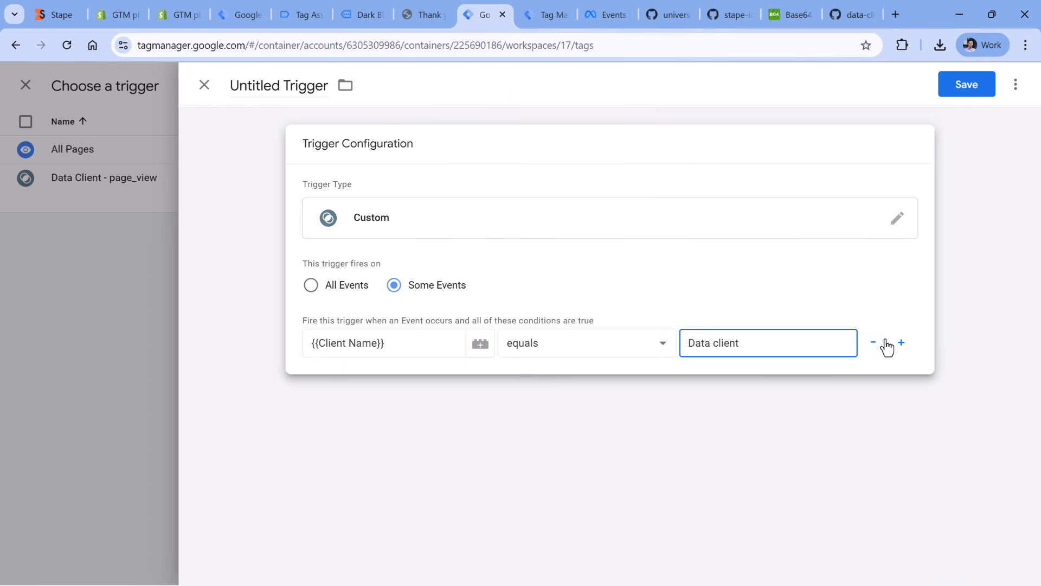
# - Add a second trigger condition requiring Event Name to equal add_to_cart
pyautogui.click(901, 343)
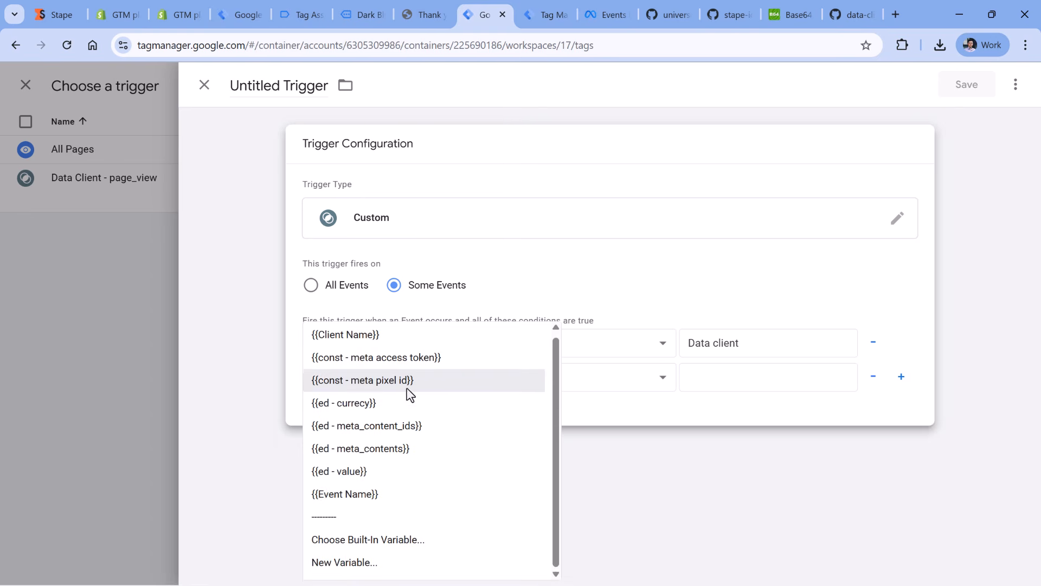
pyautogui.click(377, 493)
pyautogui.click(521, 377)
pyautogui.click(533, 73)
pyautogui.click(725, 374)
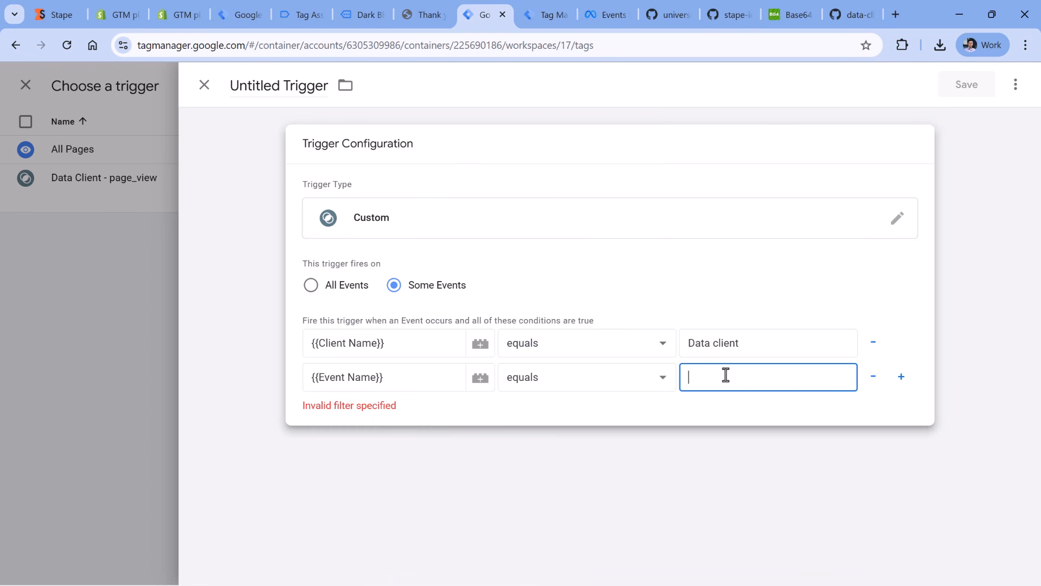
pyautogui.write('add_to_cart')
# - Name the trigger Data Client - add_to_cart, then save both the trigger and the FB CAPI - addToCart tag
pyautogui.click(261, 86)
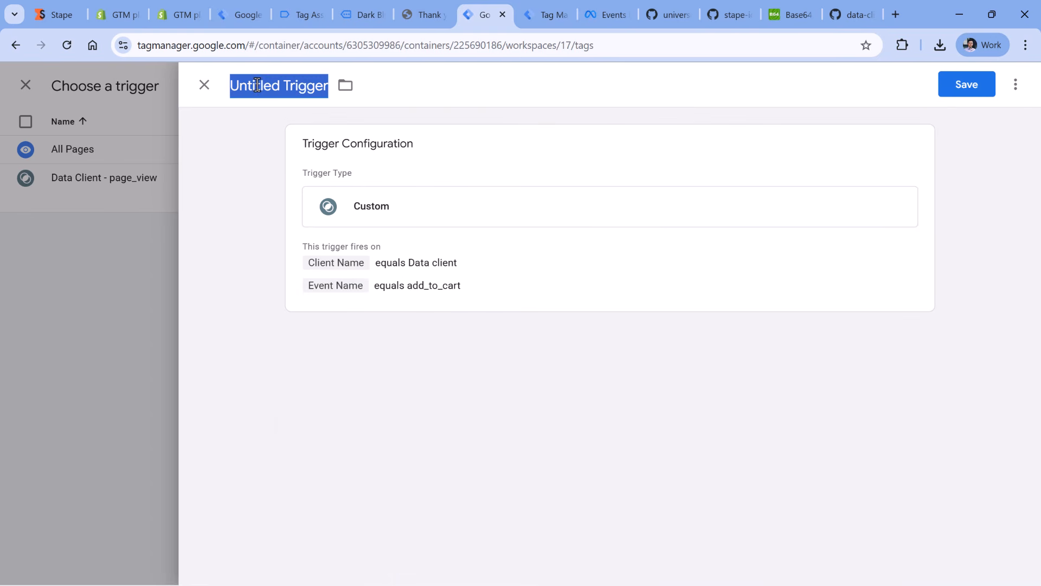
pyautogui.write('Data Client ')
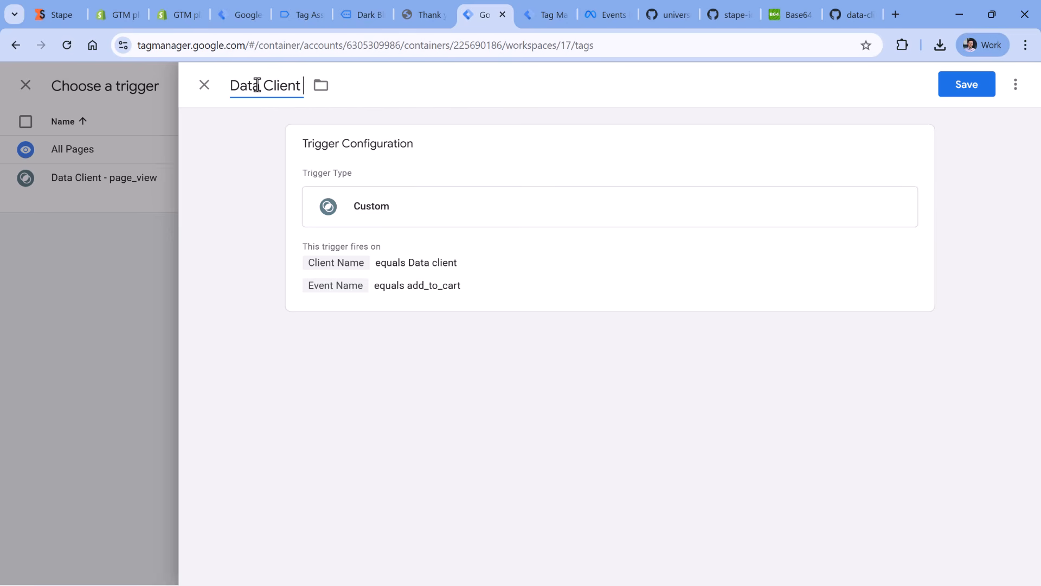
pyautogui.write('- add_to_cart')
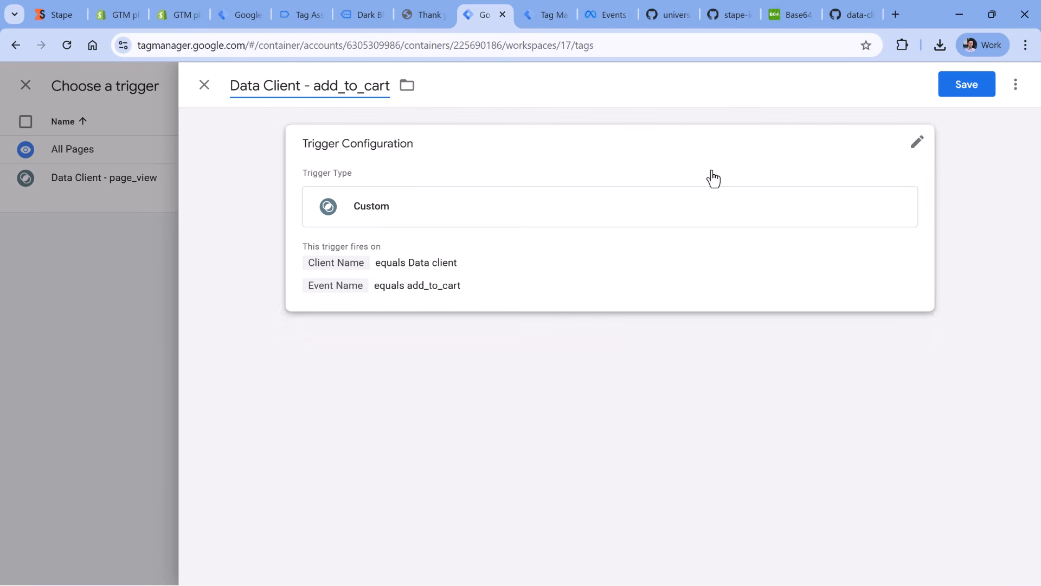
pyautogui.click(966, 86)
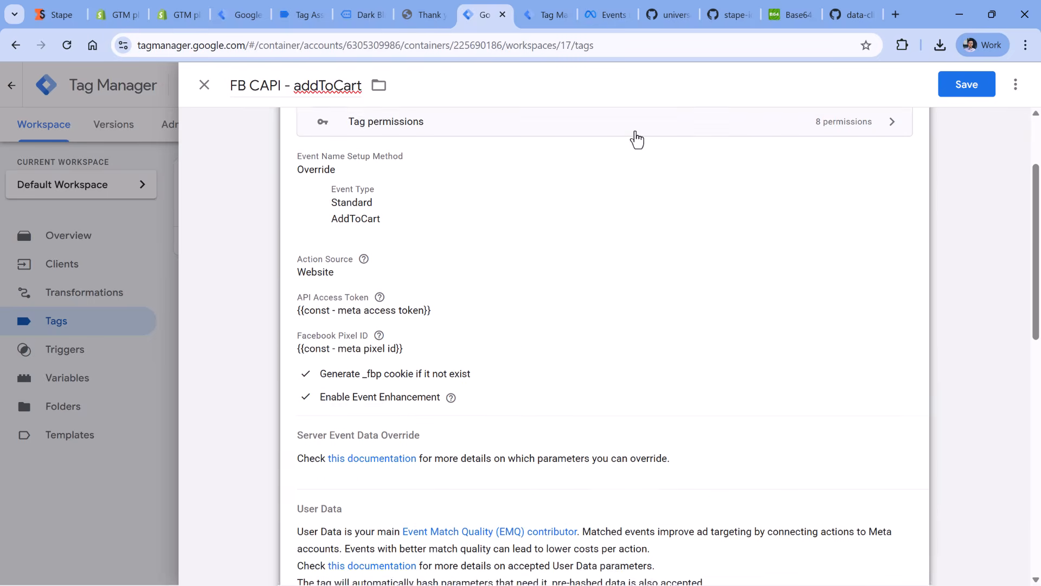
pyautogui.click(967, 84)
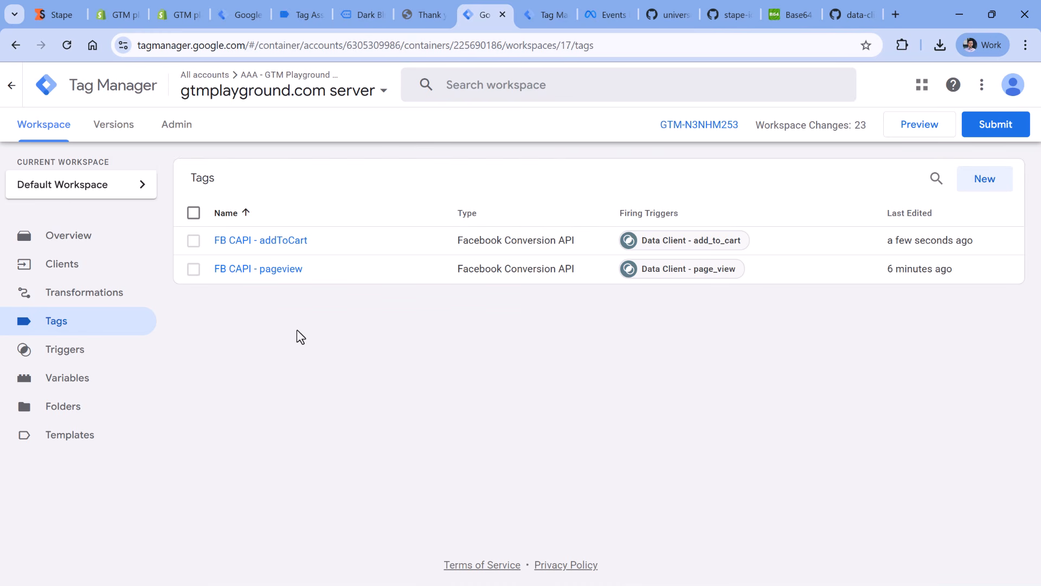
# - Make a copy of the FB CAPI - addToCart tag and rename it FB CAPI - Purchase
pyautogui.click(255, 245)
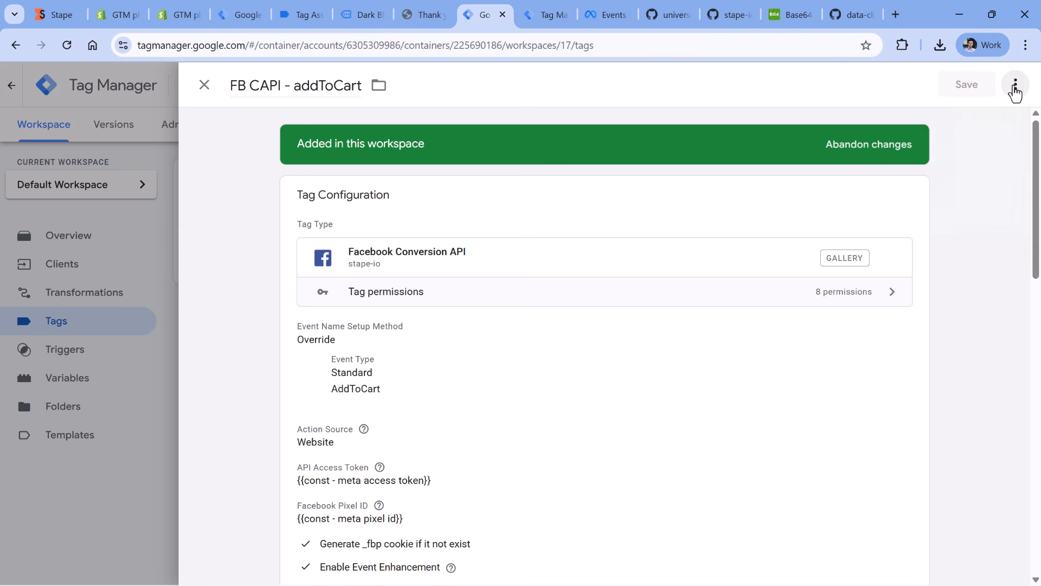
pyautogui.click(1015, 90)
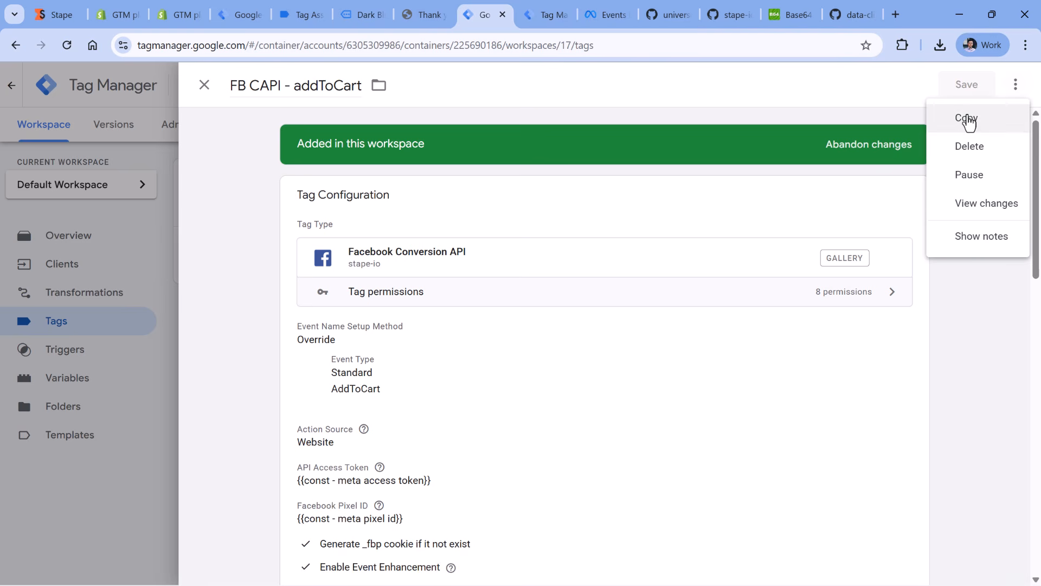
pyautogui.click(979, 128)
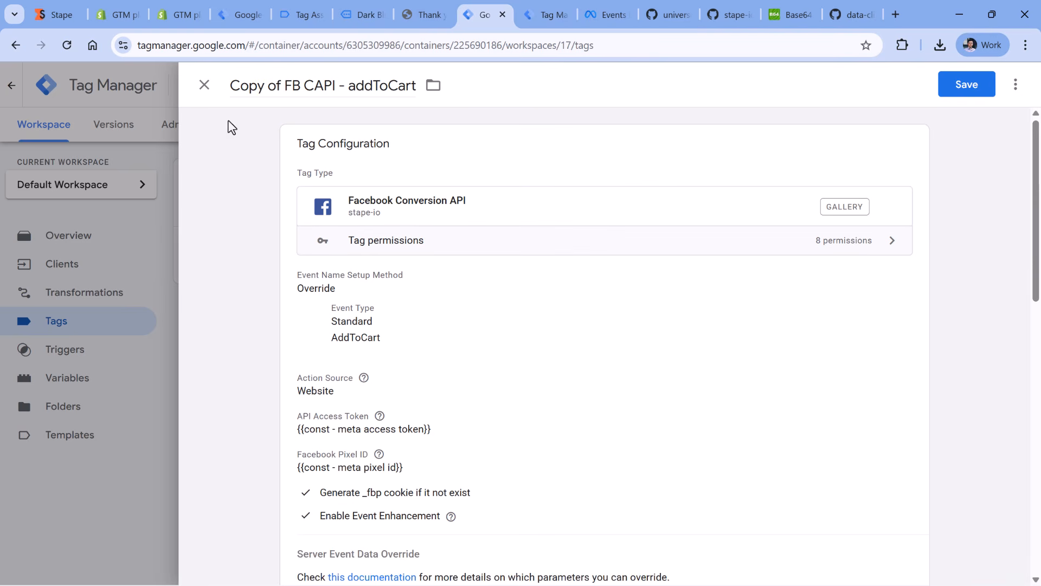
pyautogui.click(284, 85)
pyautogui.press('BackSpace')
pyautogui.press('BackSpace')
pyautogui.press('BackSpace')
pyautogui.press('BackSpace')
pyautogui.press('BackSpace')
pyautogui.press('BackSpace')
pyautogui.press('BackSpace')
pyautogui.press('BackSpace')
pyautogui.doubleClick(339, 86)
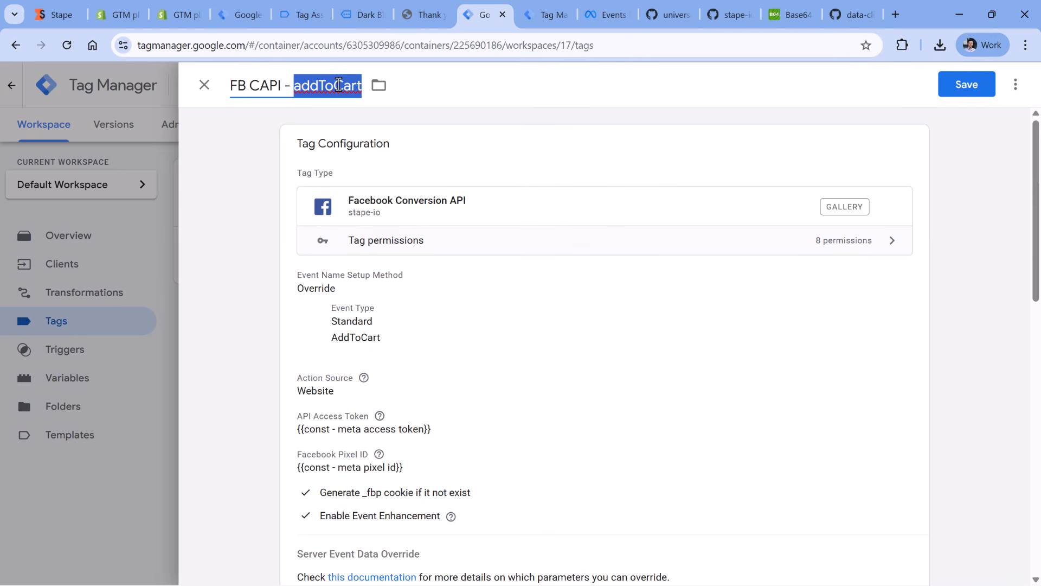
pyautogui.write('Purchase')
# - Set the standard event type of the copied tag to Purchase
pyautogui.click(387, 189)
pyautogui.scroll(-1, 414, 246)
pyautogui.click(379, 325)
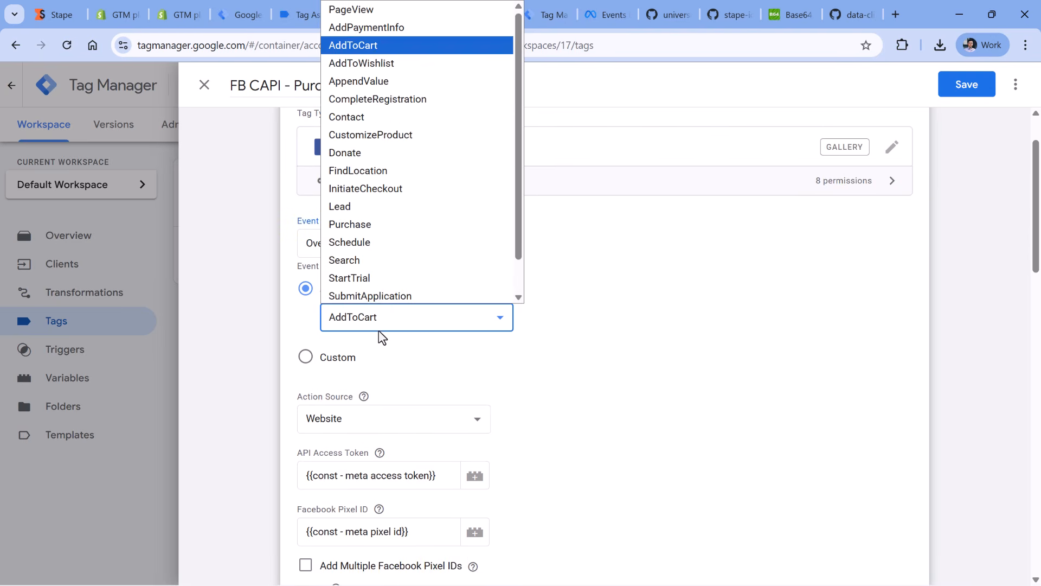
pyautogui.click(360, 224)
# - Add a custom data property named order_id to the FB CAPI - Purchase tag
pyautogui.scroll(-3, 569, 293)
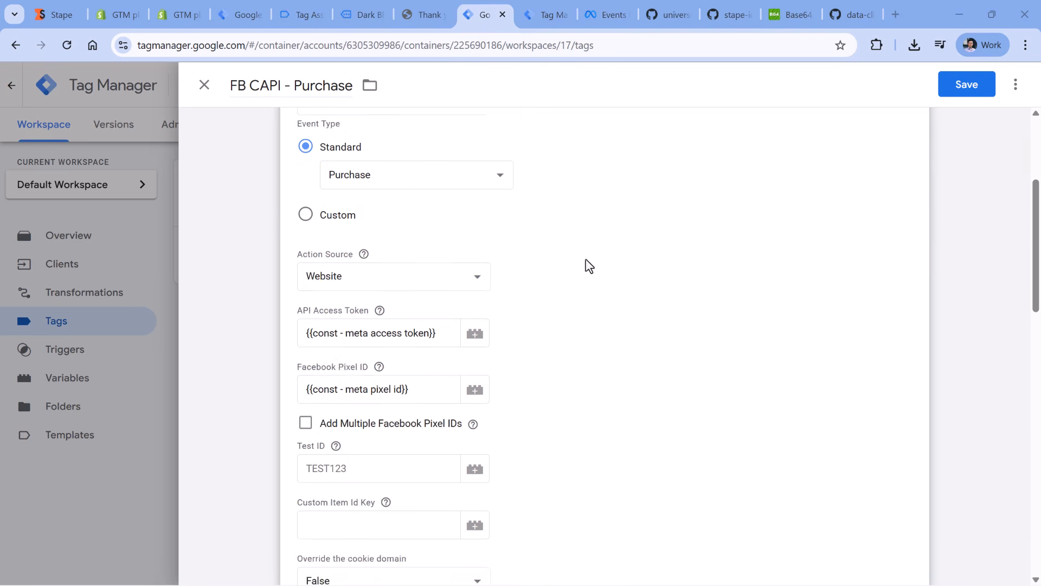
pyautogui.scroll(-6, 590, 265)
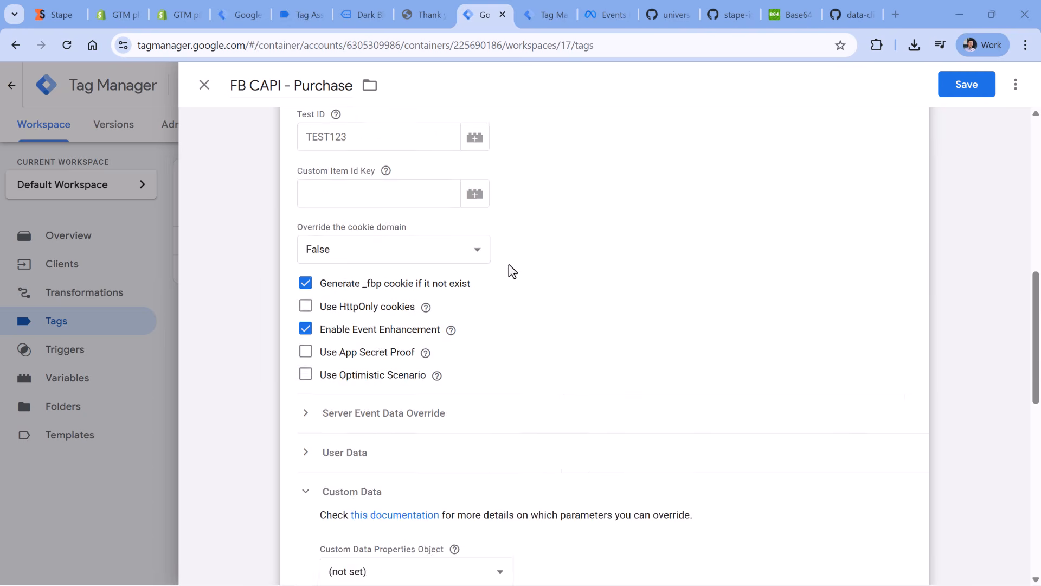
pyautogui.scroll(-4, 512, 271)
pyautogui.scroll(-1, 621, 282)
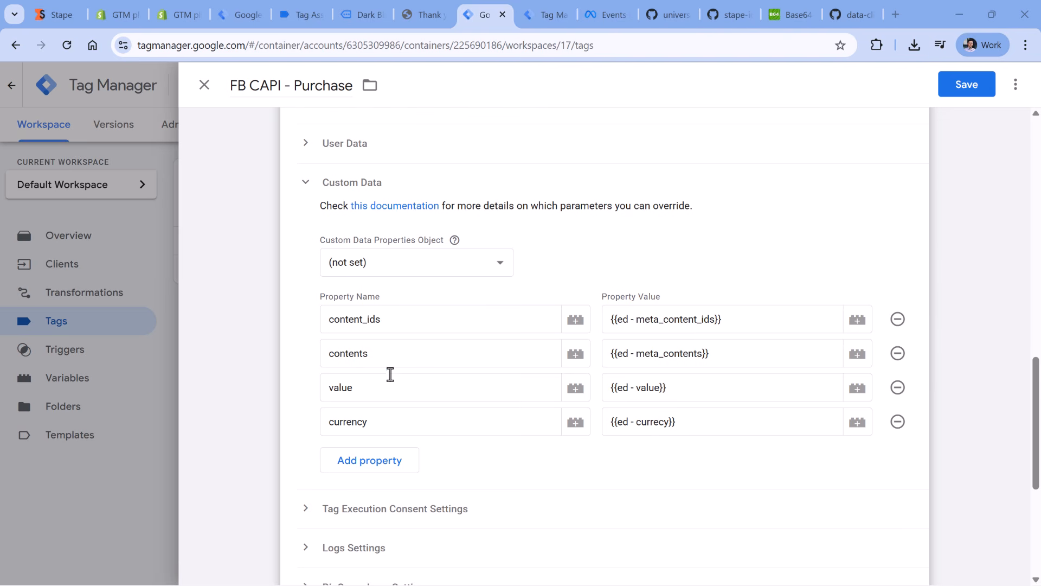
pyautogui.click(372, 461)
pyautogui.click(367, 457)
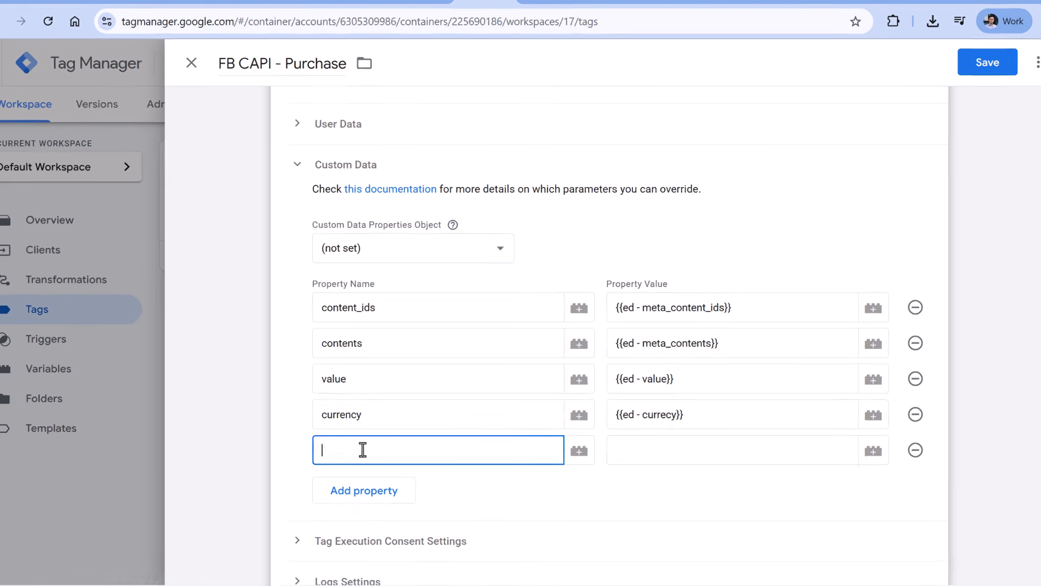
pyautogui.write('order_id')
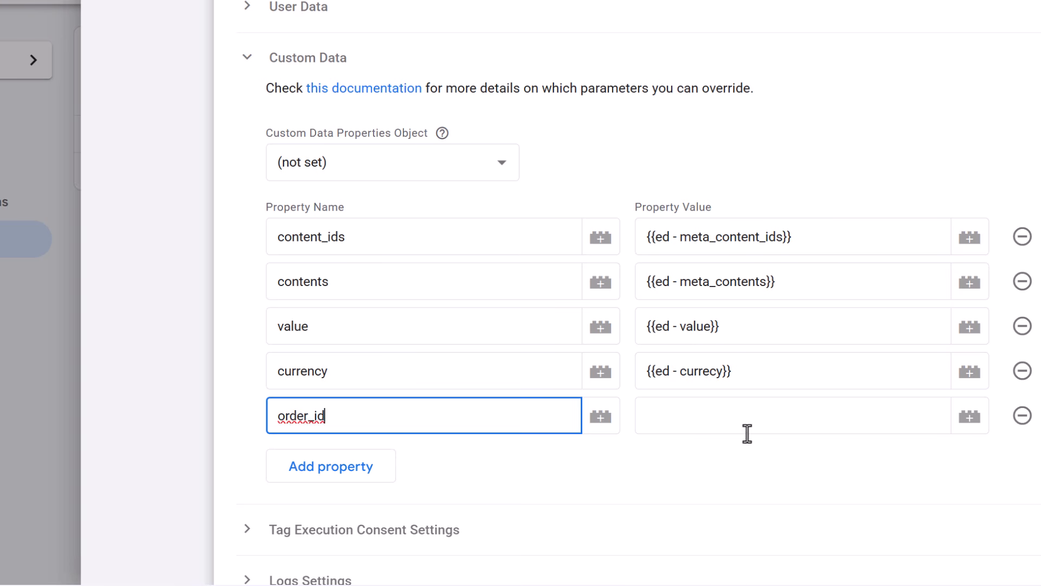
# - Create a new variable for the order_id value, set its type to Event Data and enter the key path transaction_id
pyautogui.click(715, 424)
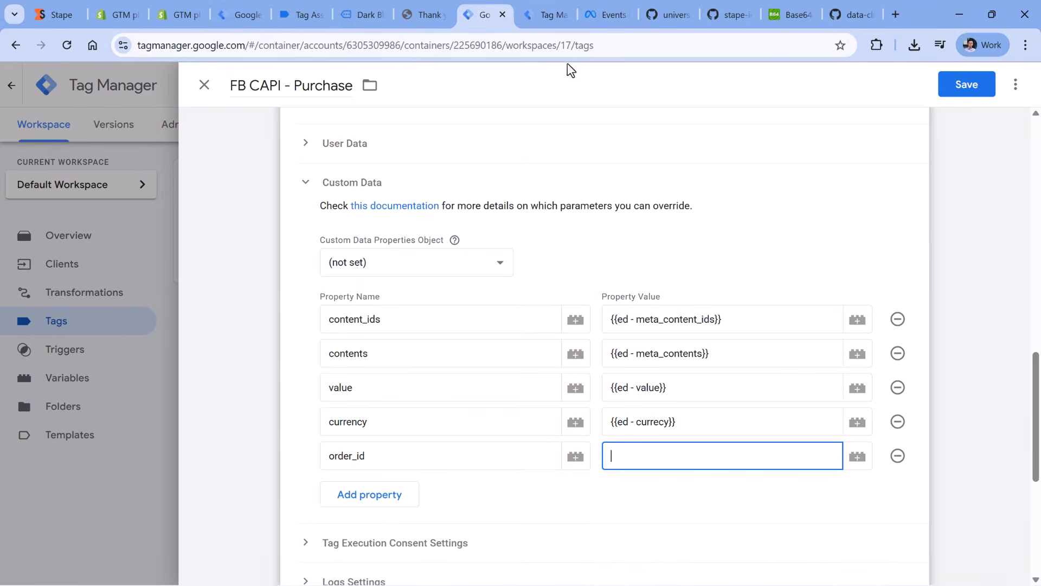
pyautogui.click(543, 10)
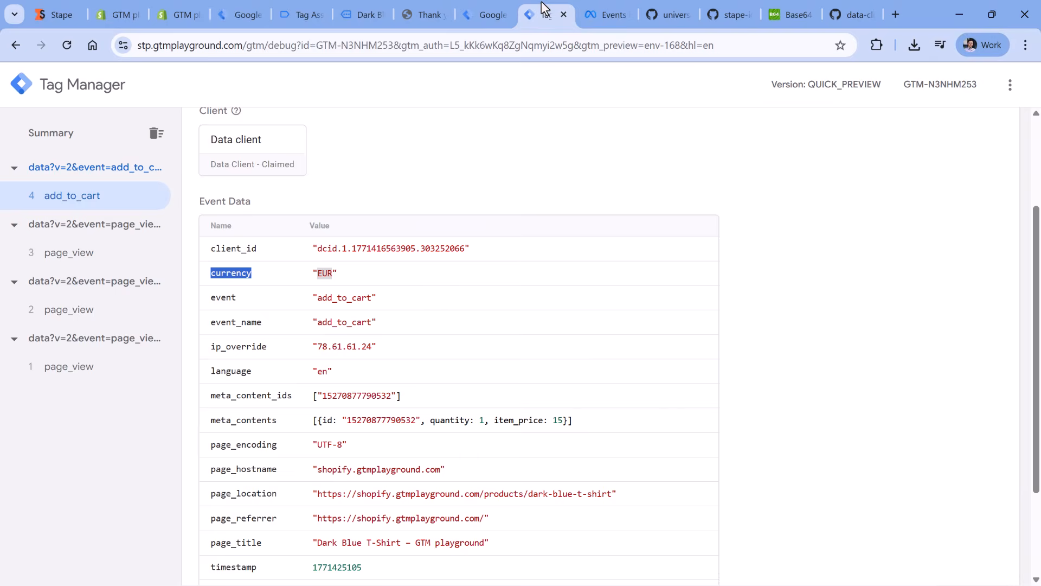
pyautogui.click(480, 17)
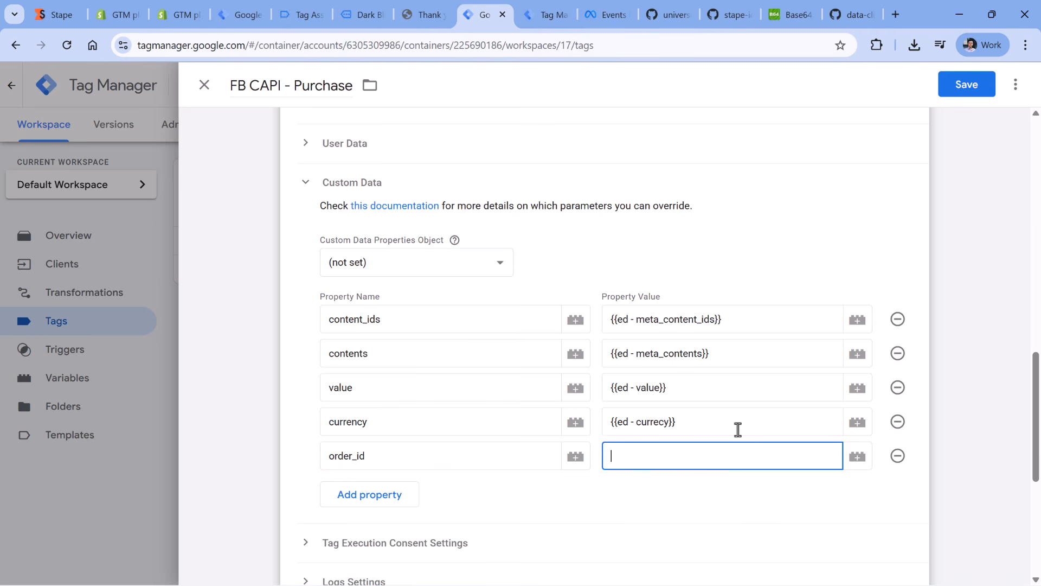
pyautogui.click(858, 458)
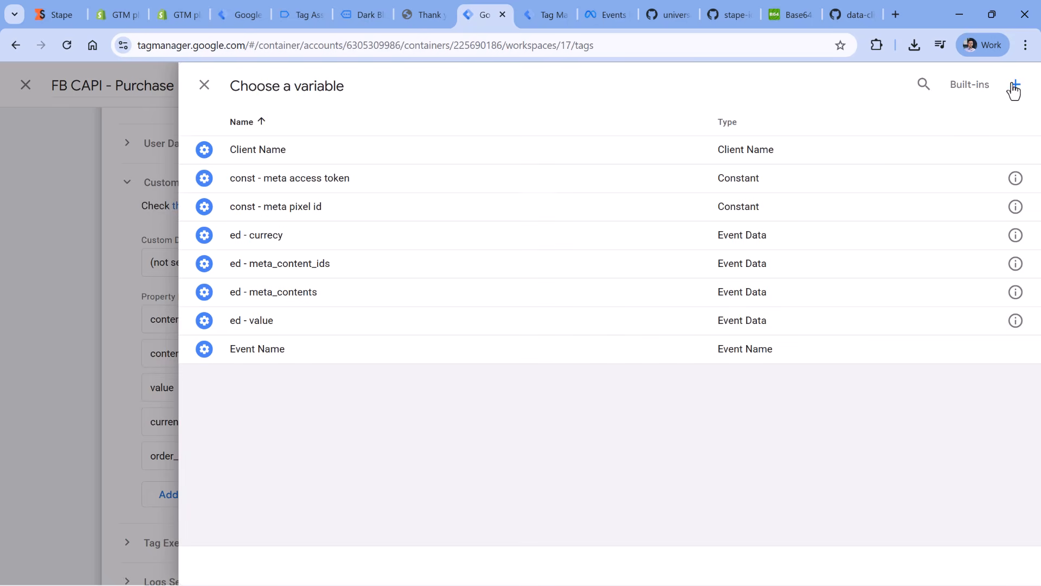
pyautogui.click(1014, 88)
pyautogui.click(408, 231)
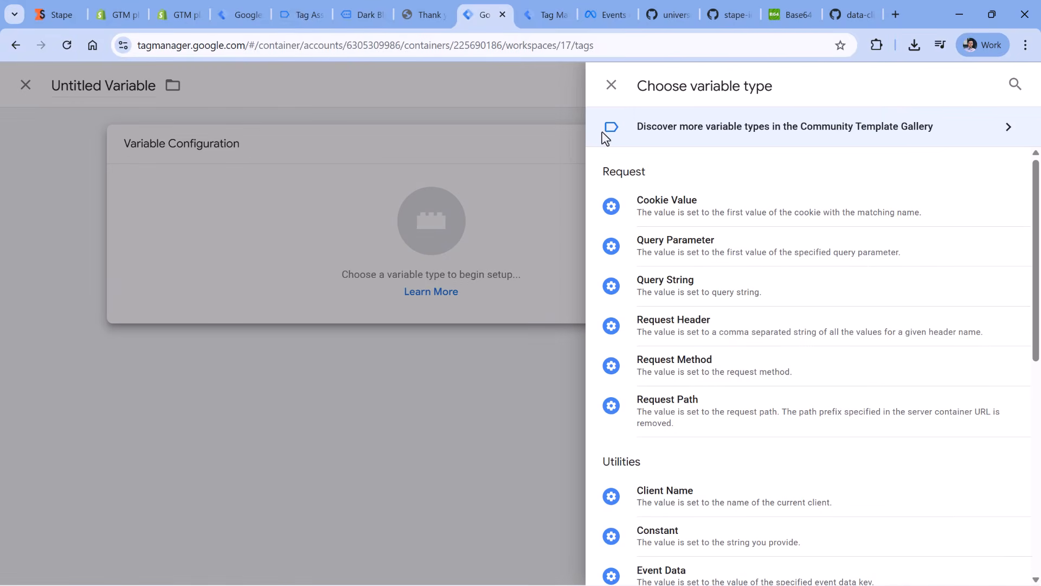
pyautogui.scroll(-3, 691, 453)
pyautogui.click(678, 431)
pyautogui.click(355, 290)
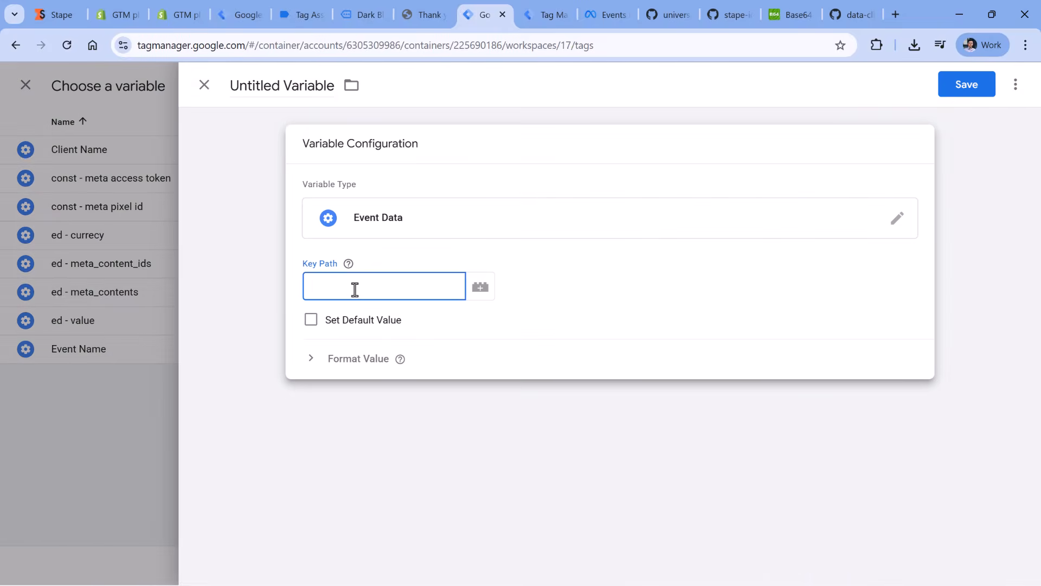
pyautogui.write('transaction_id')
# - Name the variable ed - transaction_id and save it as the value of the order_id property
pyautogui.click(266, 90)
pyautogui.write('ed ')
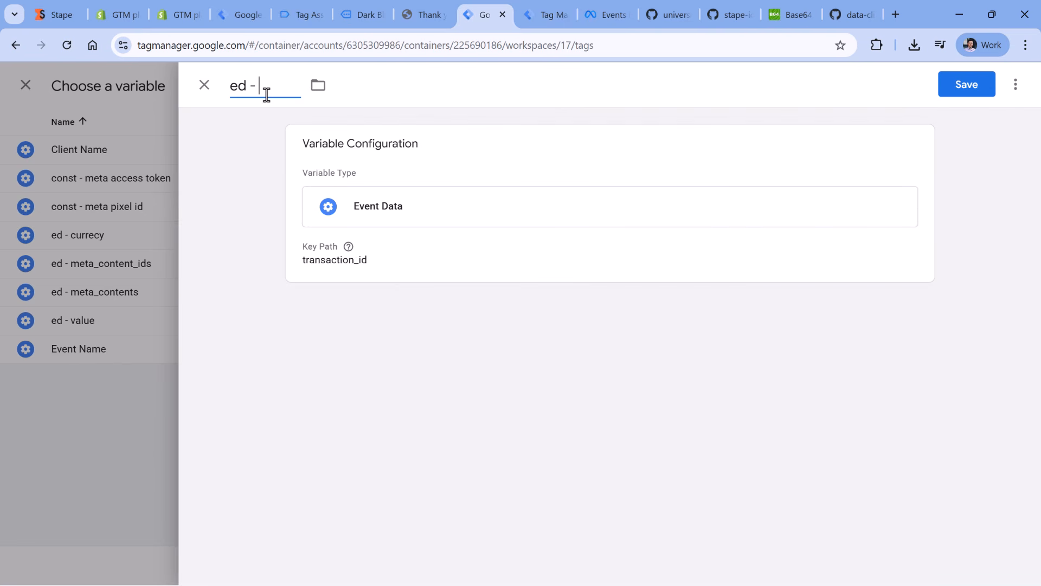
pyautogui.write('-')
pyautogui.hotkey('ctrl', 'v')
pyautogui.click(966, 87)
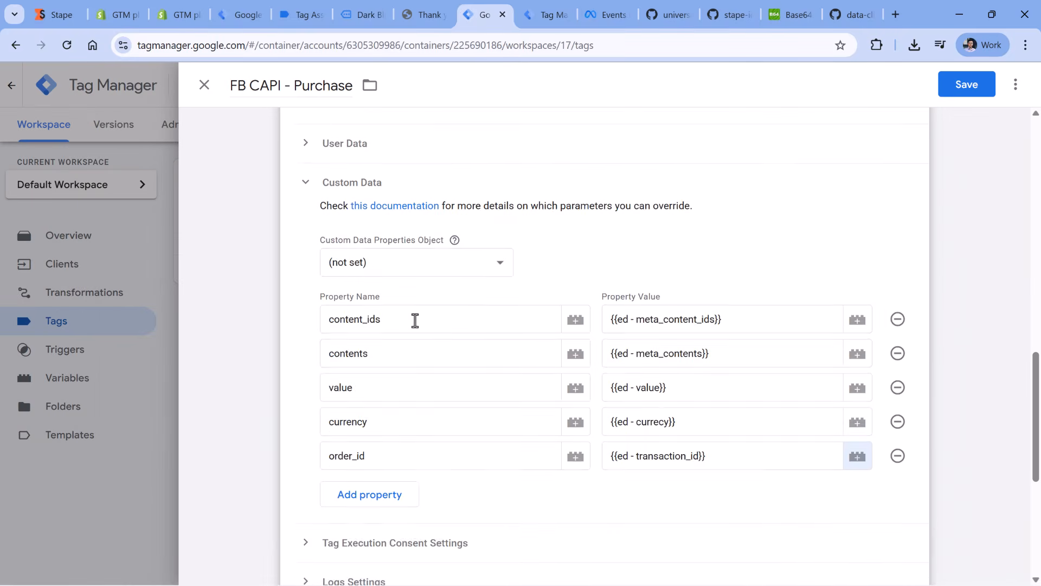
# - Check the user data settings of the Data tag - purchase tag in the web container and the event data in the server preview
pyautogui.scroll(1, 434, 303)
pyautogui.scroll(1, 508, 217)
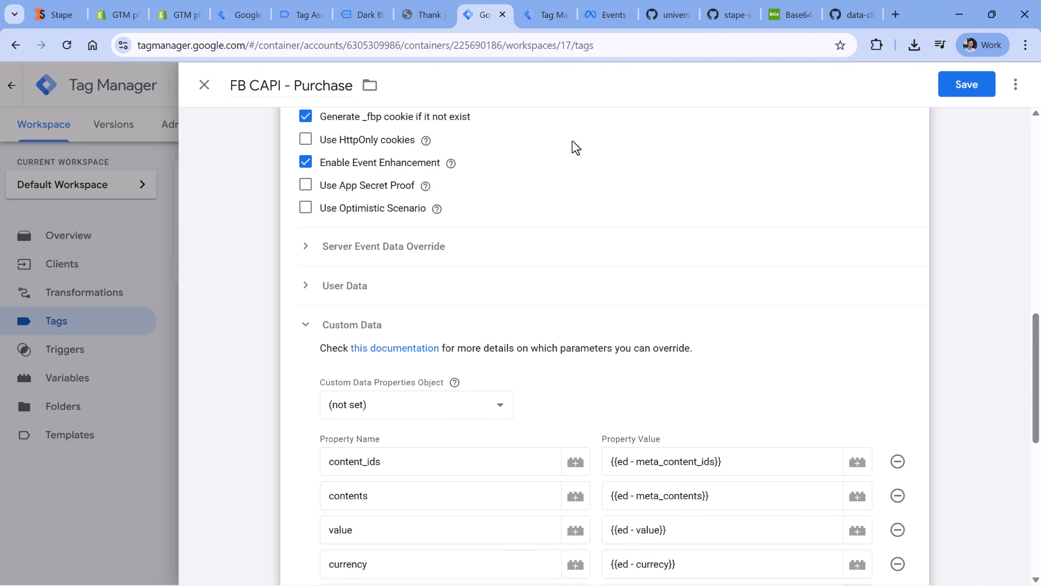
pyautogui.click(241, 14)
pyautogui.click(253, 297)
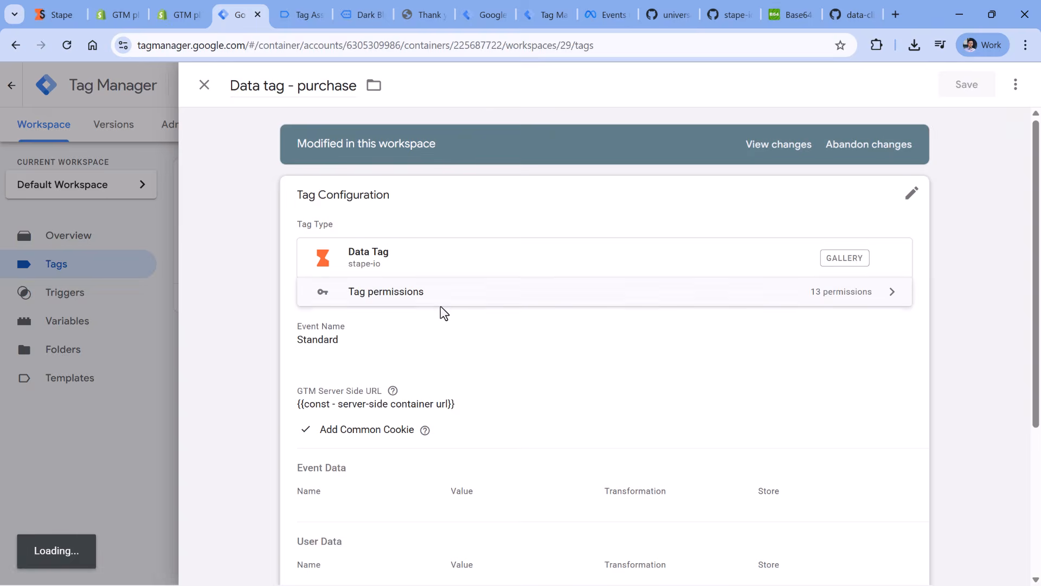
pyautogui.click(444, 293)
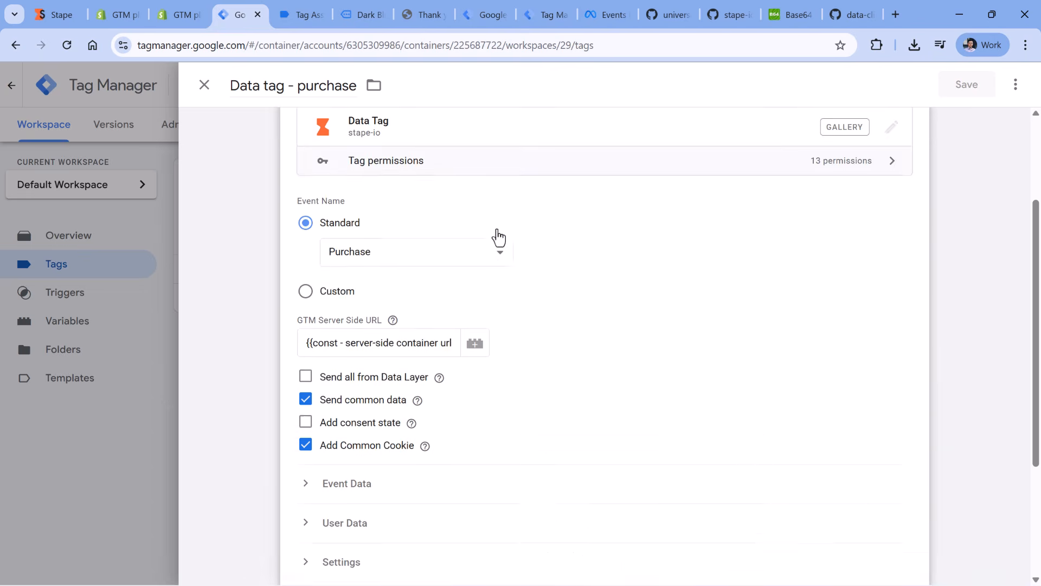
pyautogui.scroll(-4, 497, 230)
pyautogui.click(345, 335)
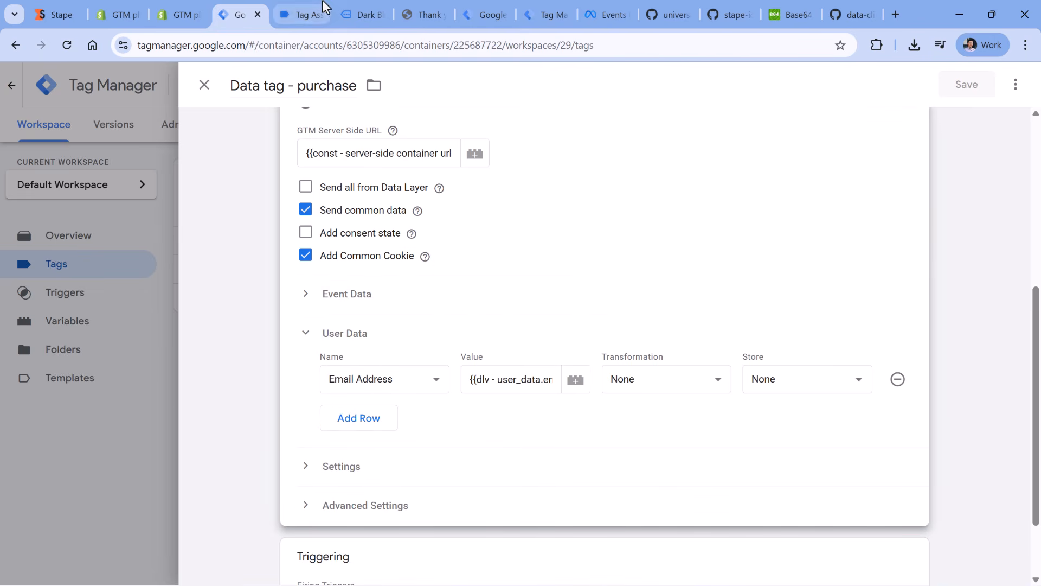
pyautogui.click(485, 11)
pyautogui.click(545, 12)
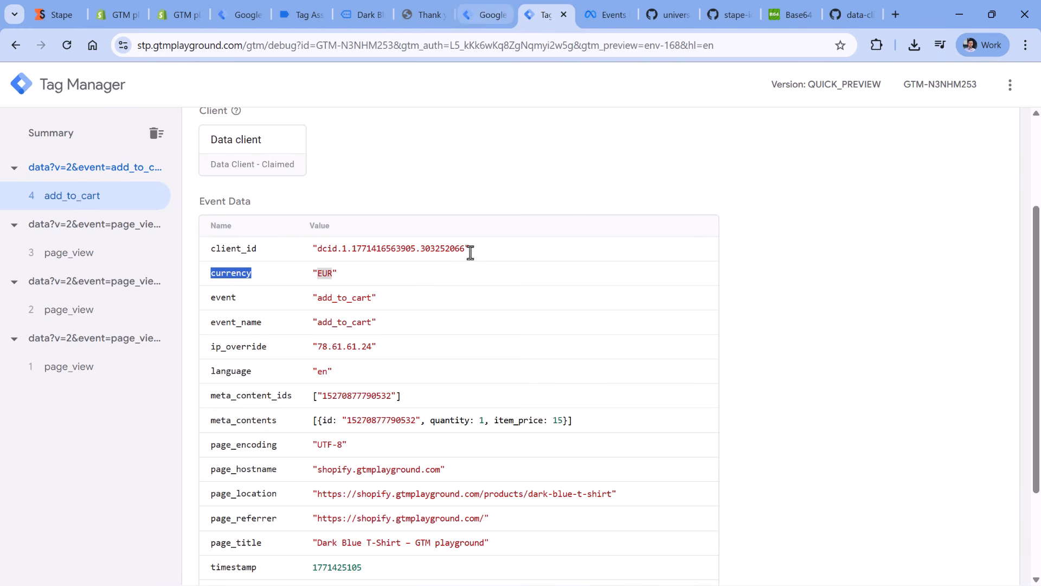
# - Add an Email property to the user data of the FB CAPI - Purchase tag in the server container
pyautogui.click(485, 8)
pyautogui.scroll(-3, 430, 237)
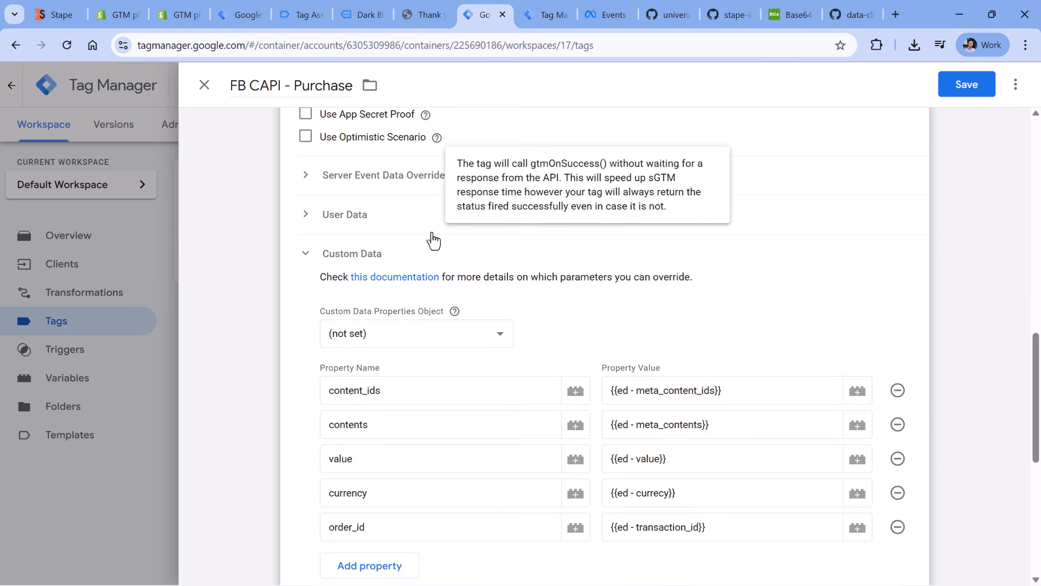
pyautogui.scroll(1, 380, 217)
pyautogui.click(337, 217)
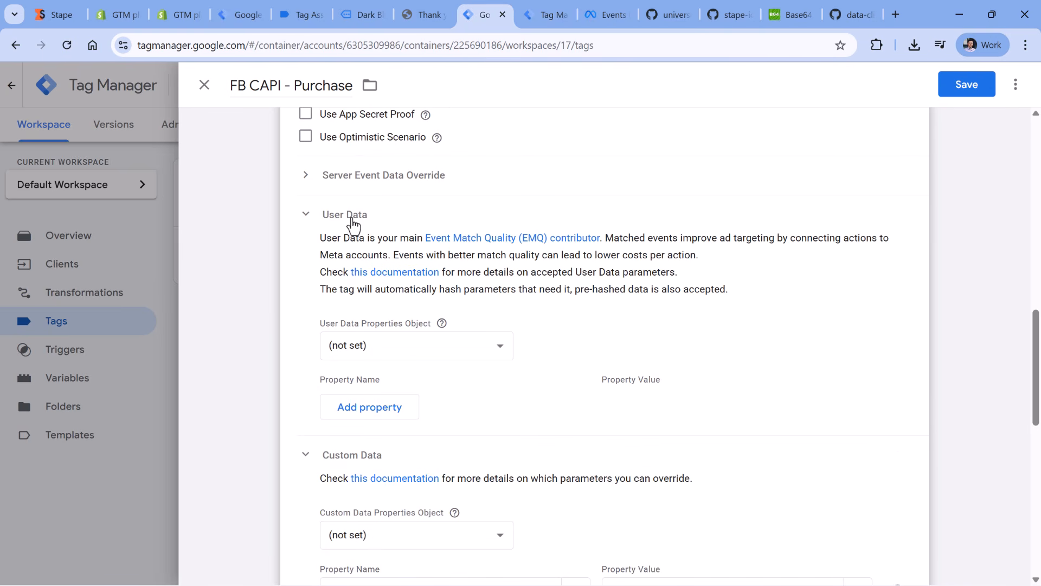
pyautogui.click(379, 407)
pyautogui.click(676, 409)
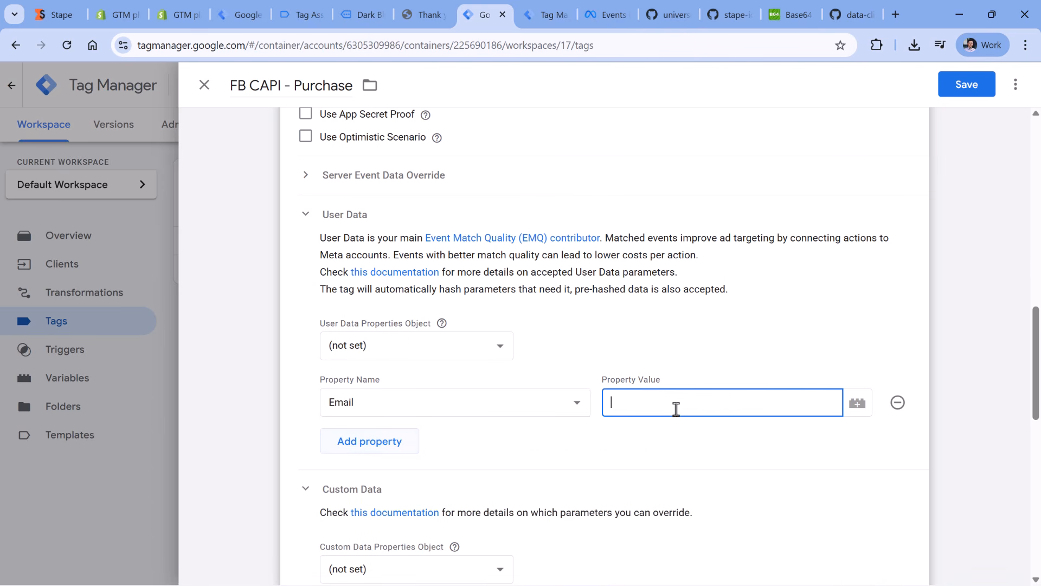
# - Create a new Event Data variable for the Email property's value with the key path email_address
pyautogui.click(859, 405)
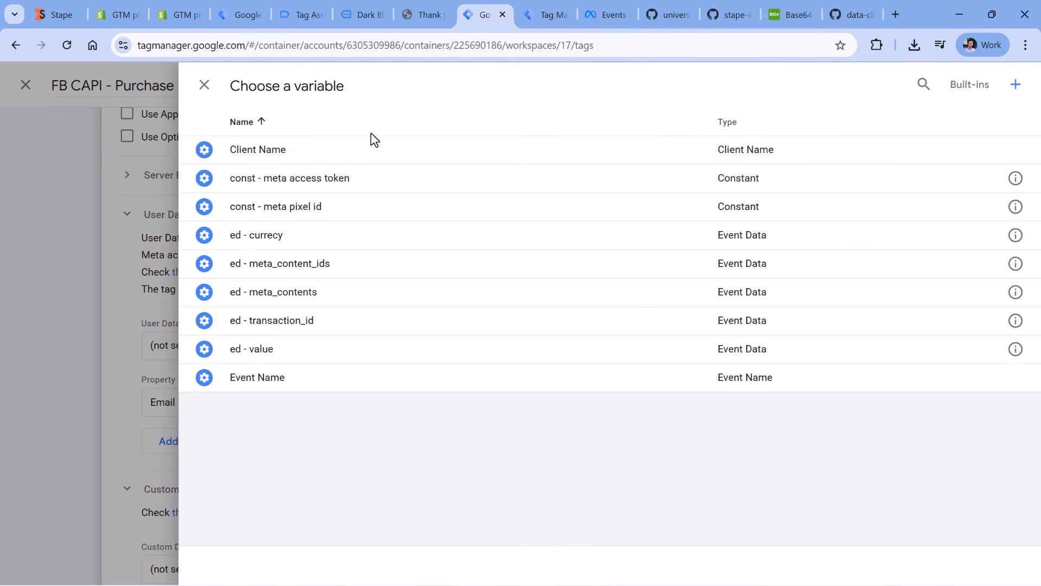
pyautogui.click(1016, 84)
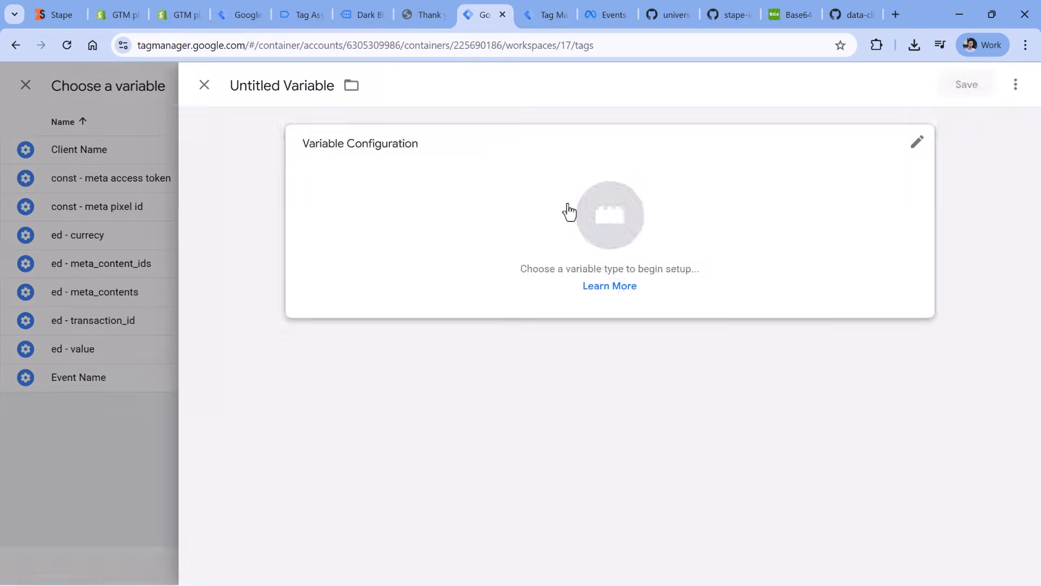
pyautogui.click(564, 210)
pyautogui.scroll(-3, 705, 379)
pyautogui.click(678, 431)
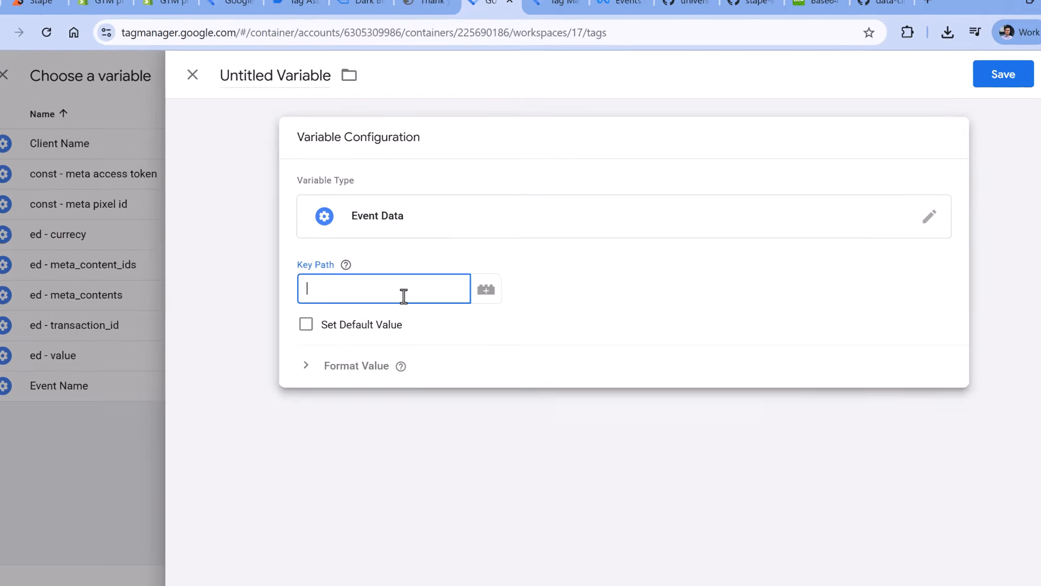
pyautogui.write('email_address')
pyautogui.click(263, 265)
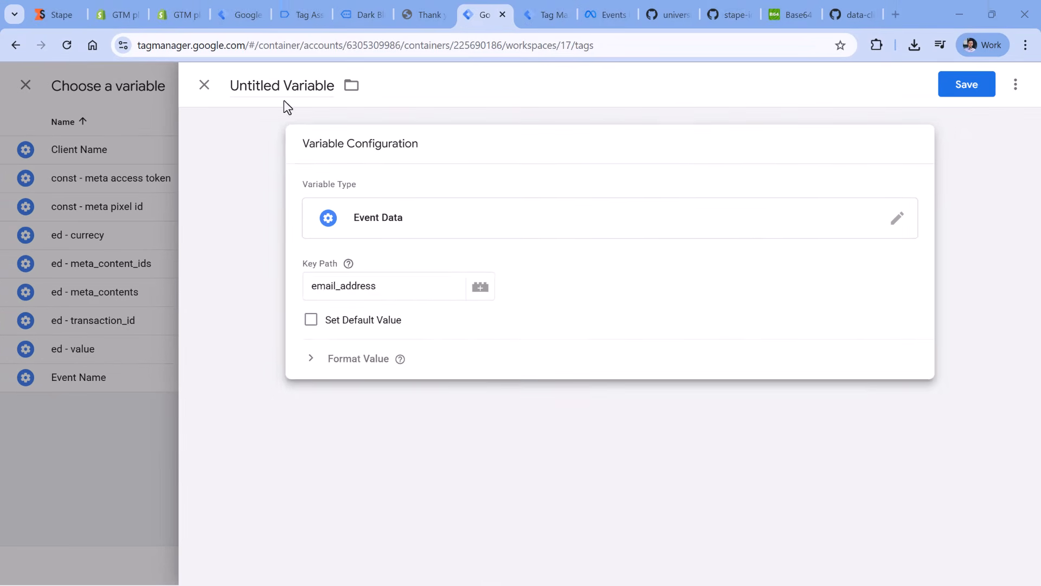
pyautogui.click(379, 277)
pyautogui.click(338, 274)
# - Name the variable ed - email_address and save it as the value of the Email property
pyautogui.doubleClick(328, 289)
pyautogui.click(270, 87)
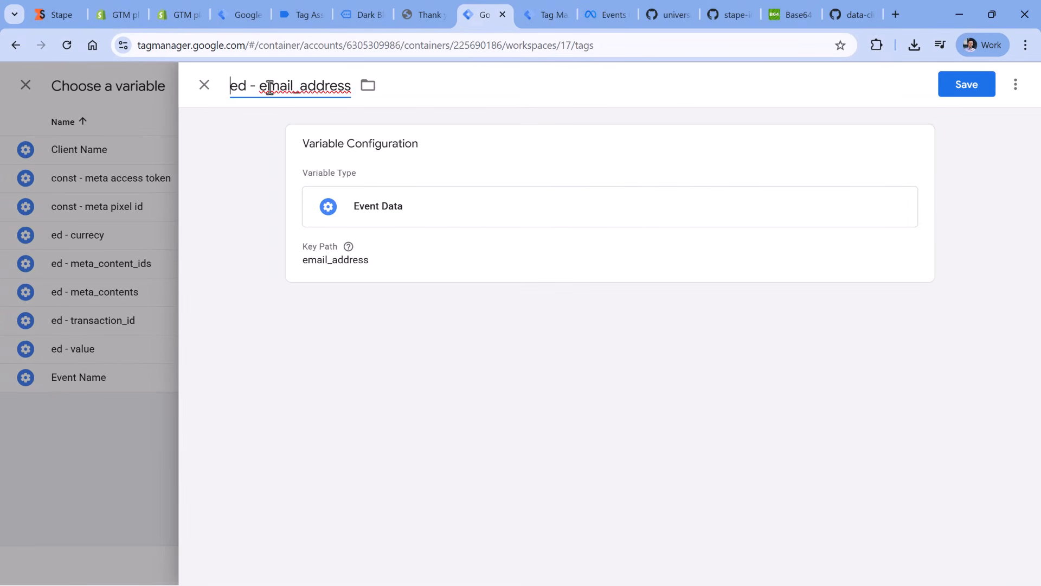
pyautogui.click(968, 90)
pyautogui.scroll(-15, 667, 227)
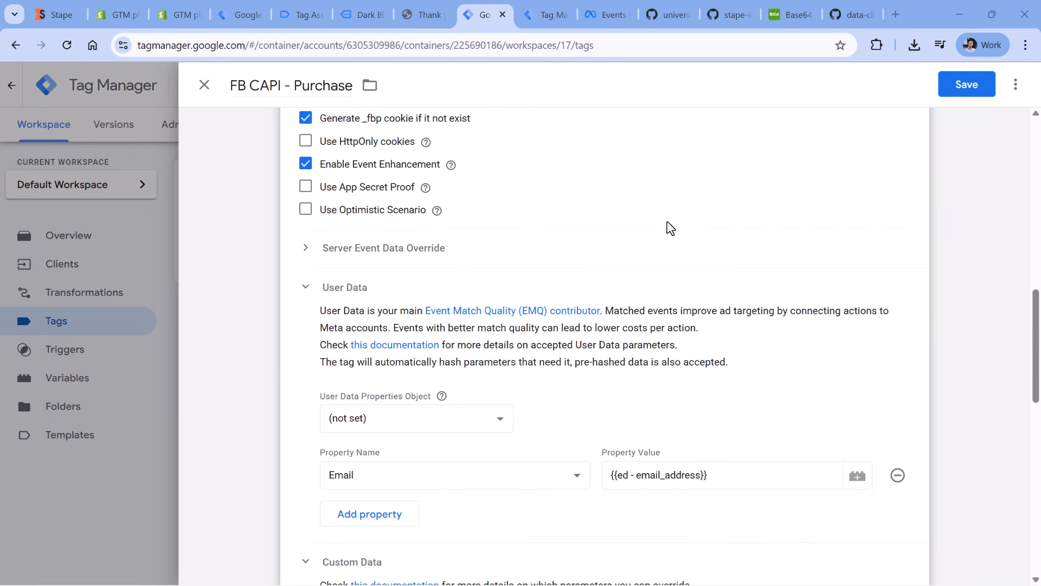
# - Remove the tag's Data Client - add_to_cart trigger and create a new Custom trigger that fires on Some Events
pyautogui.click(513, 404)
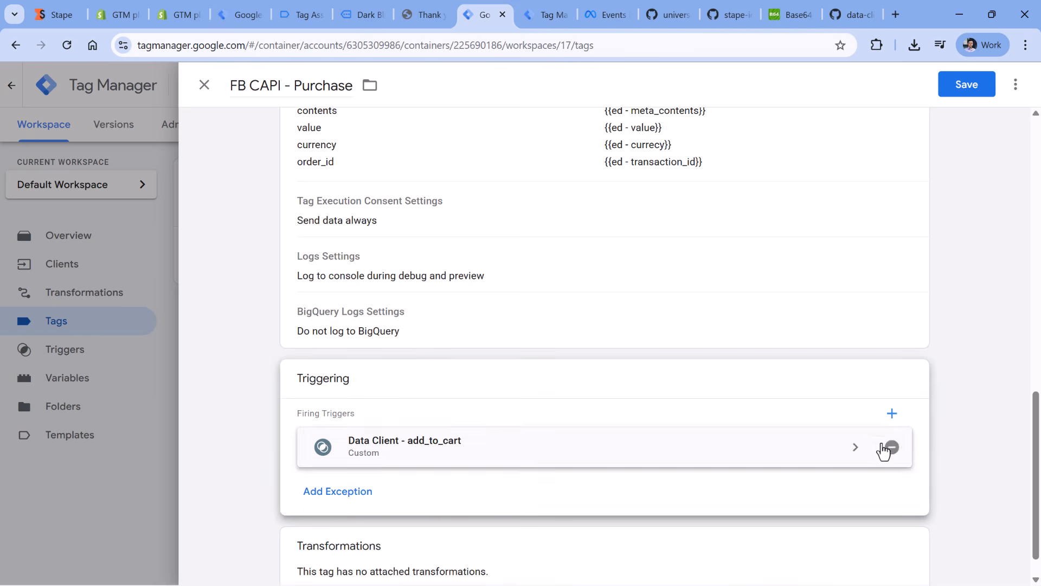
pyautogui.click(882, 447)
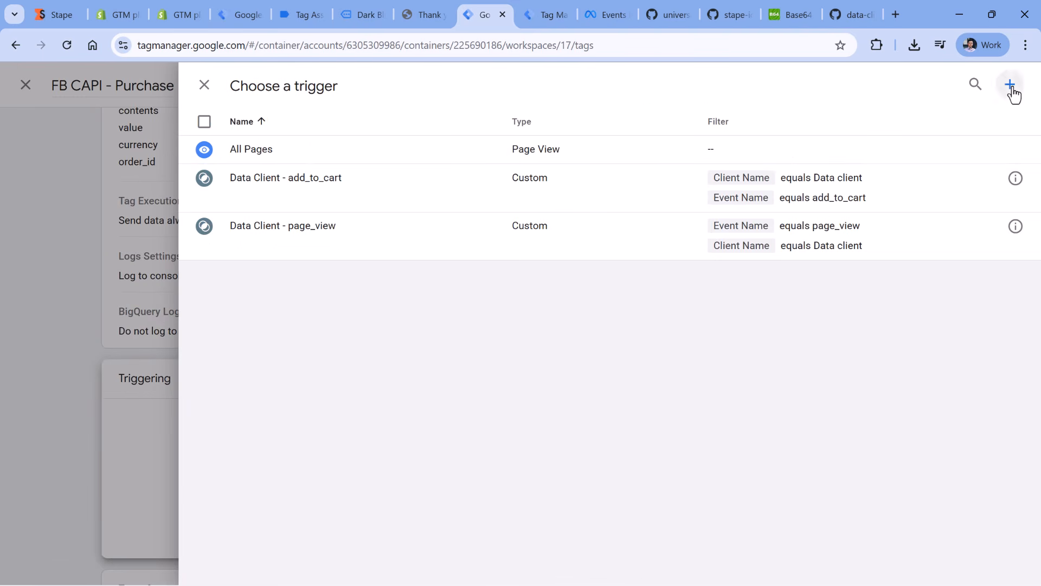
pyautogui.click(1010, 84)
pyautogui.click(559, 201)
pyautogui.click(698, 128)
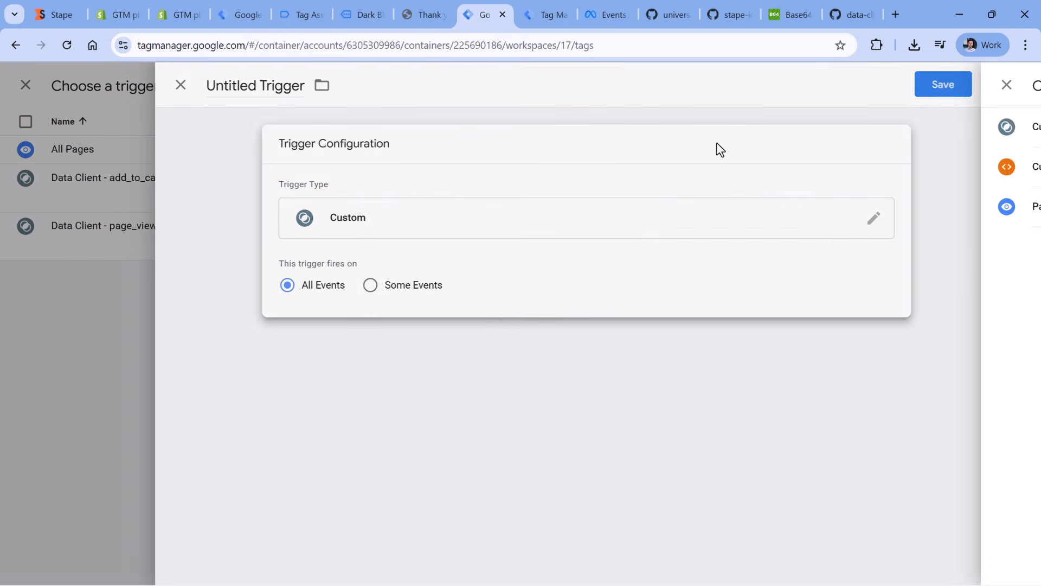
pyautogui.click(393, 286)
# - Set the trigger's first condition to Client Name equals Data client
pyautogui.click(404, 348)
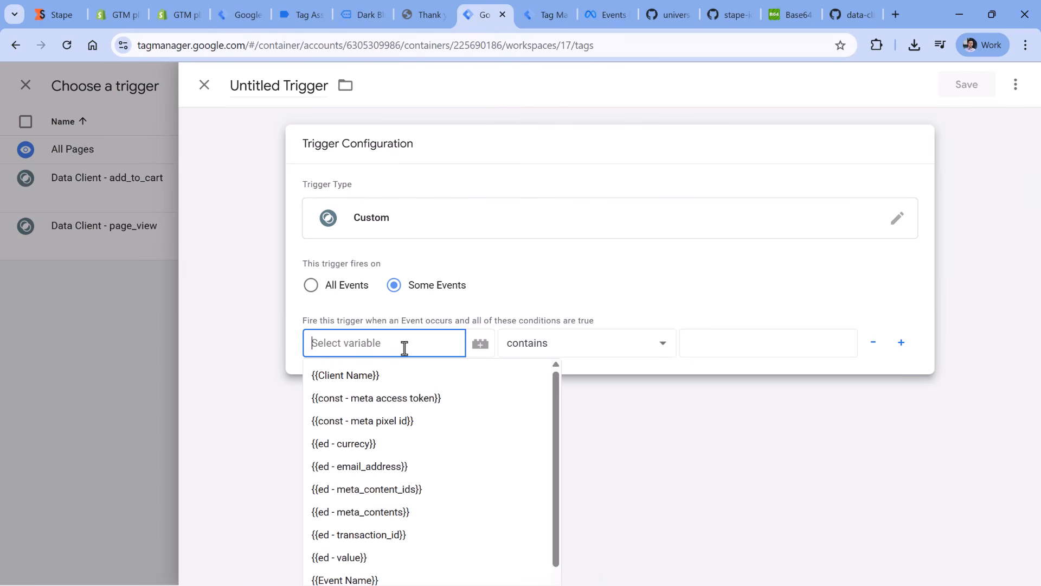
pyautogui.click(412, 380)
pyautogui.click(543, 343)
pyautogui.click(552, 164)
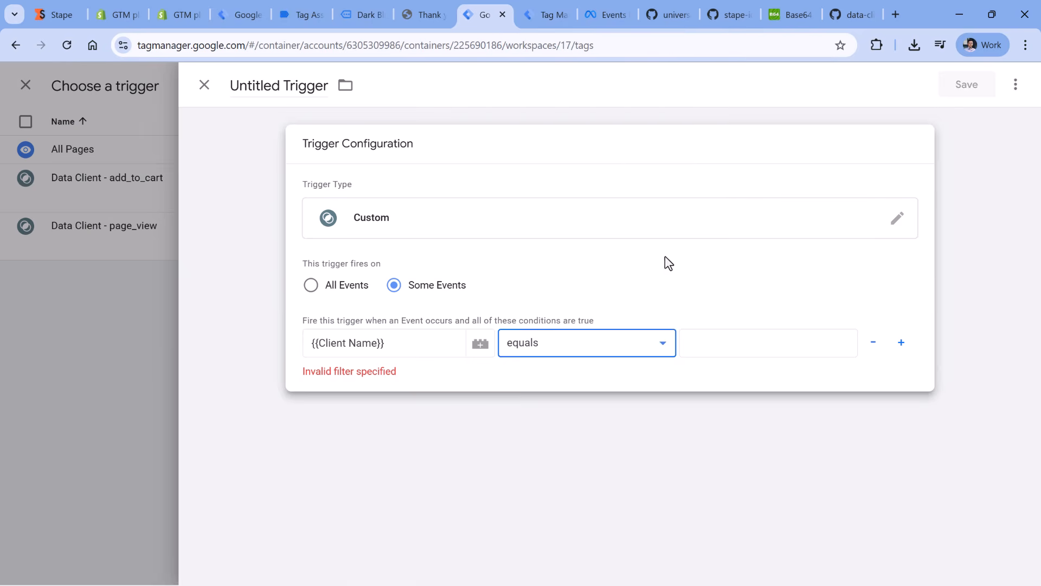
pyautogui.click(749, 350)
pyautogui.write('Dadta client')
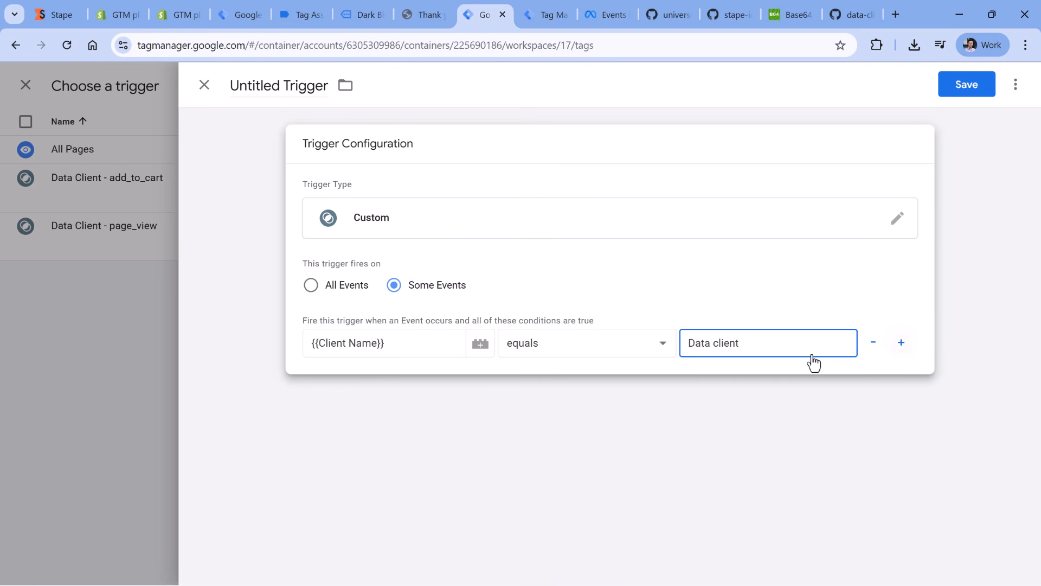
# - Add a second trigger condition requiring Event Name equals purchase
pyautogui.click(901, 343)
pyautogui.click(380, 377)
pyautogui.scroll(-3, 375, 432)
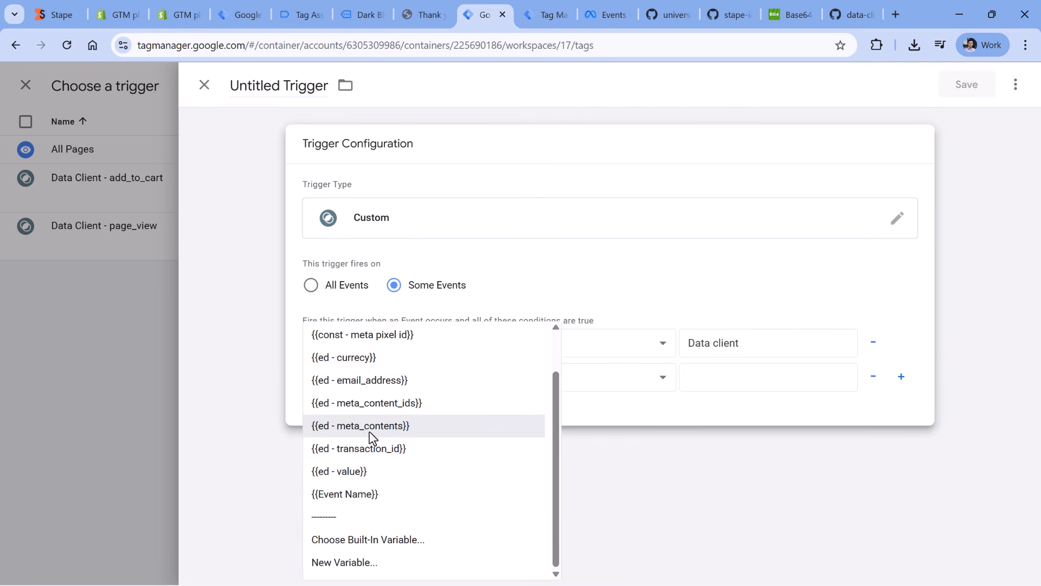
pyautogui.click(370, 495)
pyautogui.click(586, 376)
pyautogui.click(584, 76)
pyautogui.click(684, 374)
pyautogui.write('purchas')
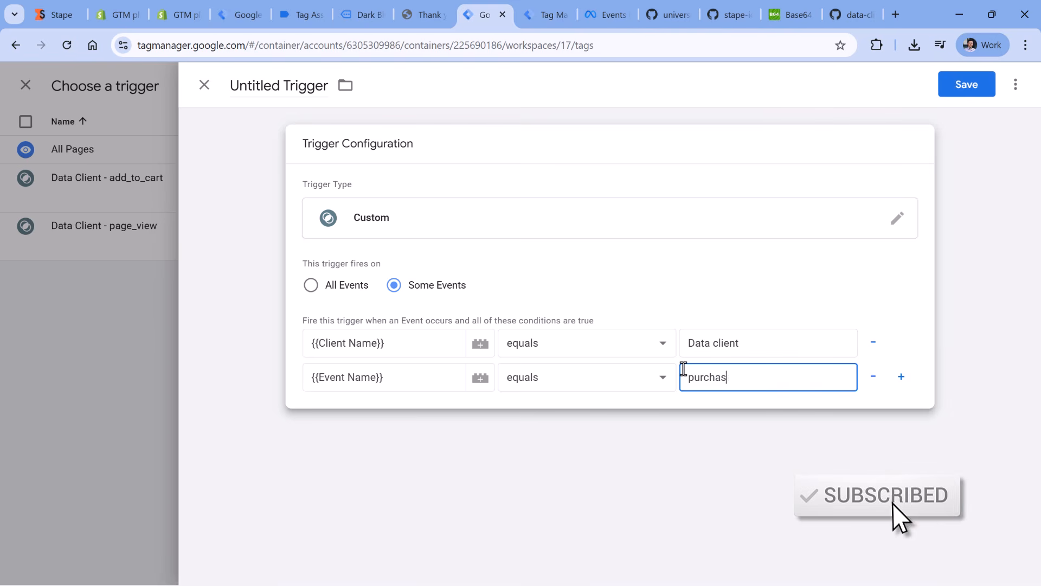
pyautogui.write('e')
# - Save the trigger as Data Client - purchase and save the tag under the name FB CAPI - purchase
pyautogui.click(268, 89)
pyautogui.write('Dat')
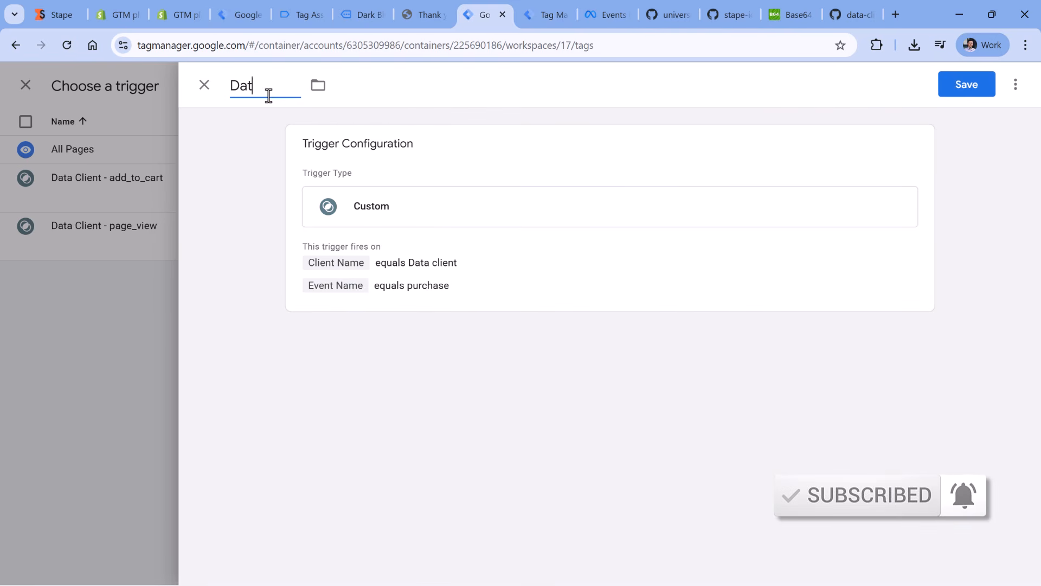
pyautogui.write('a Client - purchase')
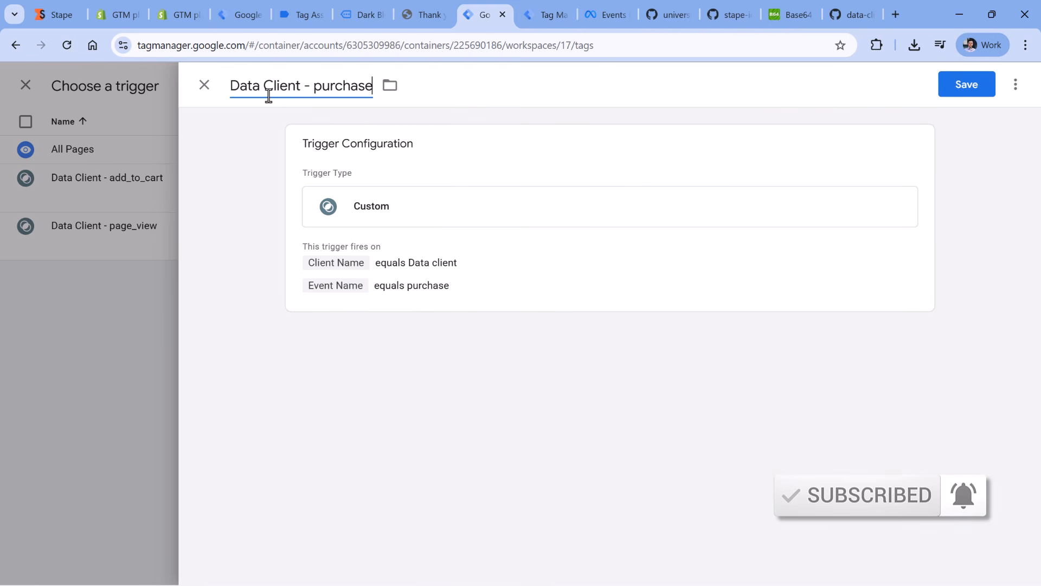
pyautogui.click(953, 87)
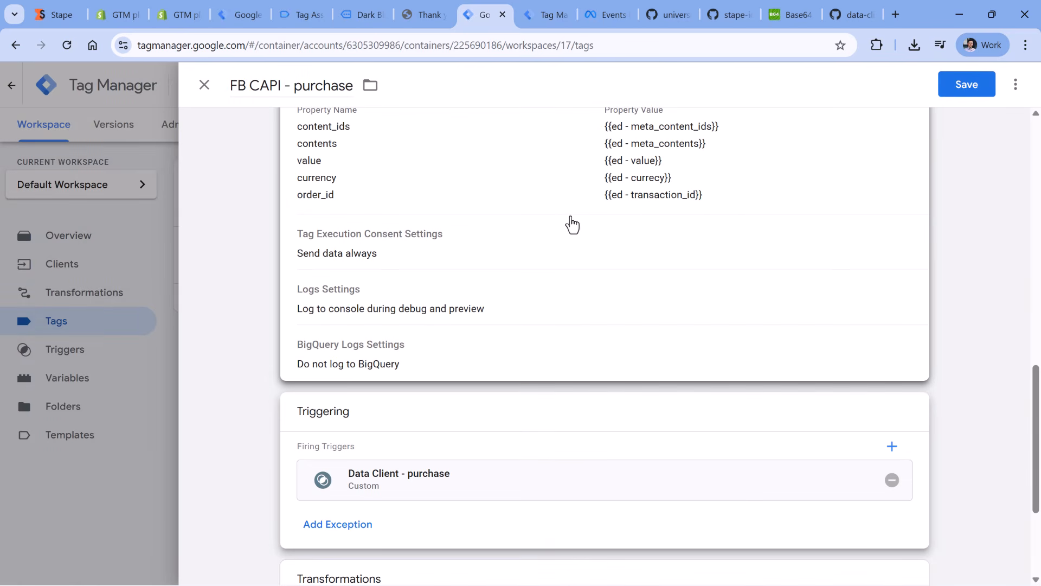
pyautogui.click(969, 91)
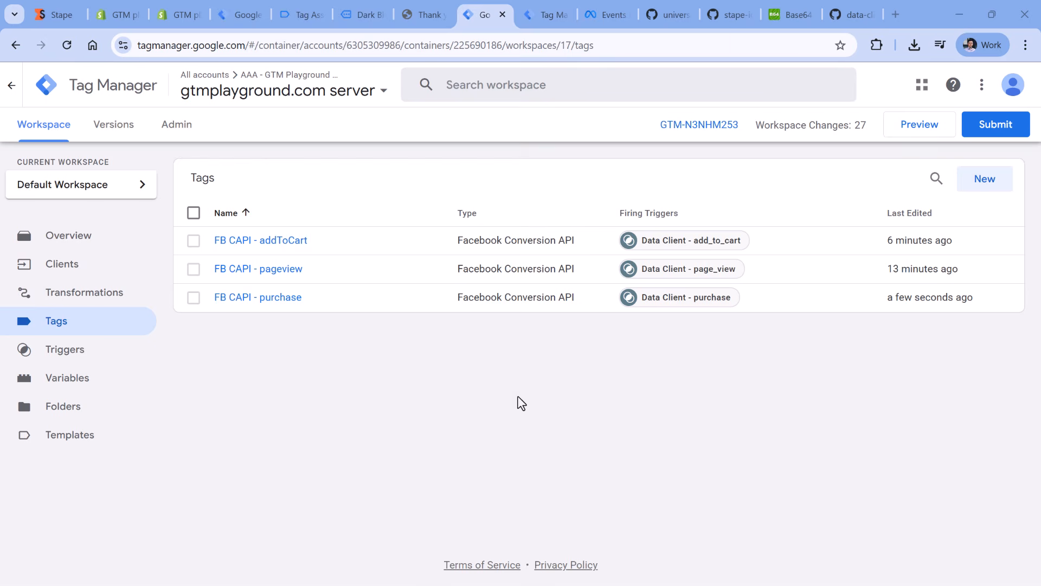
# - Switch to Meta Events Manager and copy the server test event code from the GTM Playground.com dataset's test events
pyautogui.click(612, 7)
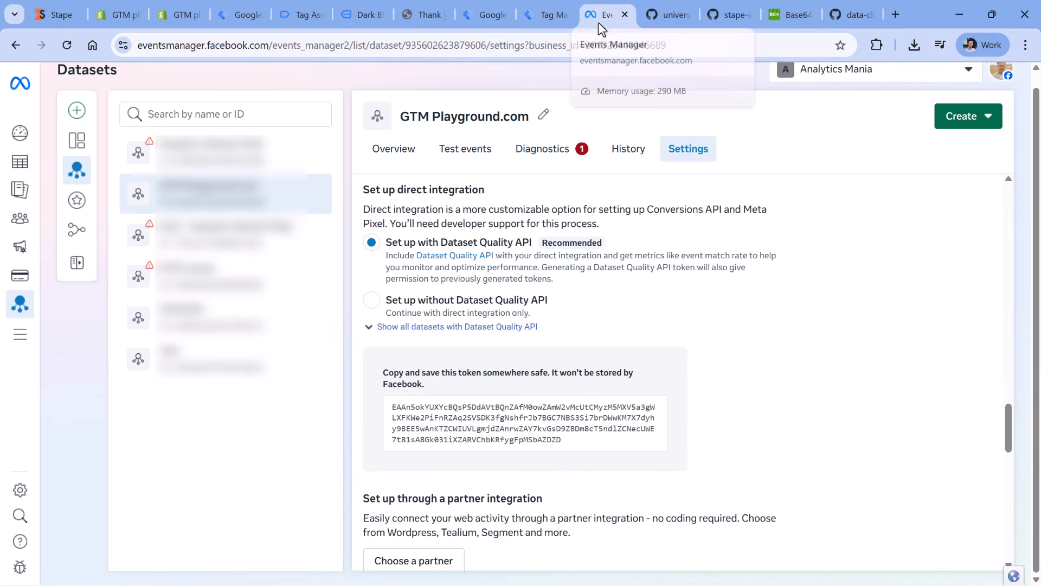
pyautogui.click(467, 158)
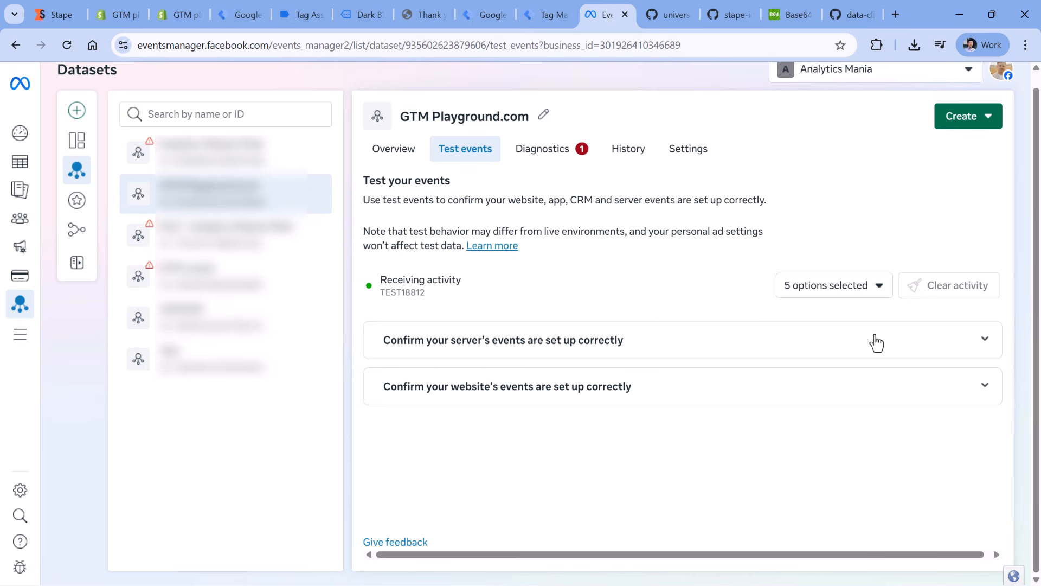
pyautogui.click(984, 340)
pyautogui.scroll(-1, 567, 295)
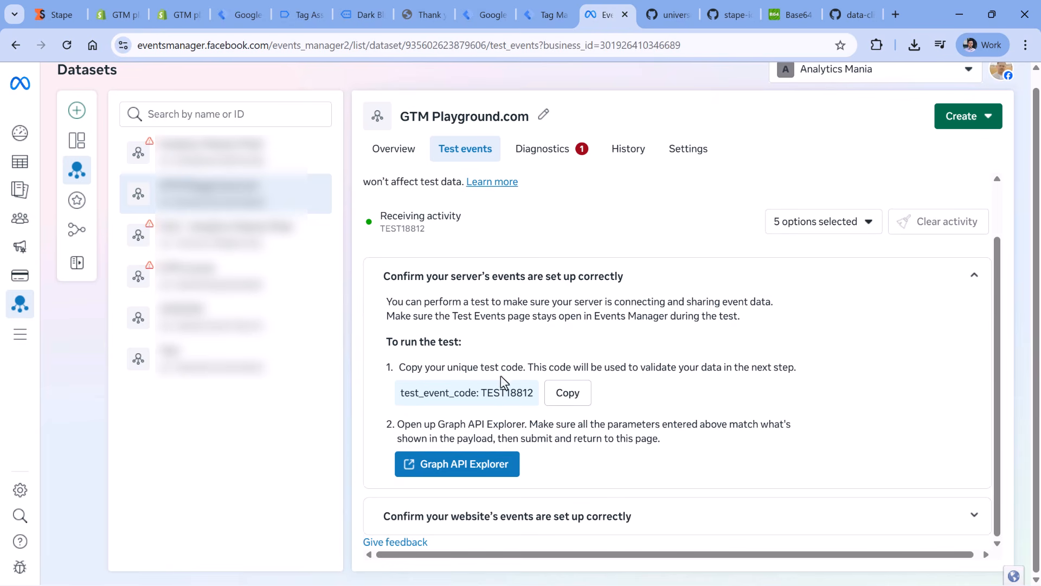
pyautogui.click(566, 393)
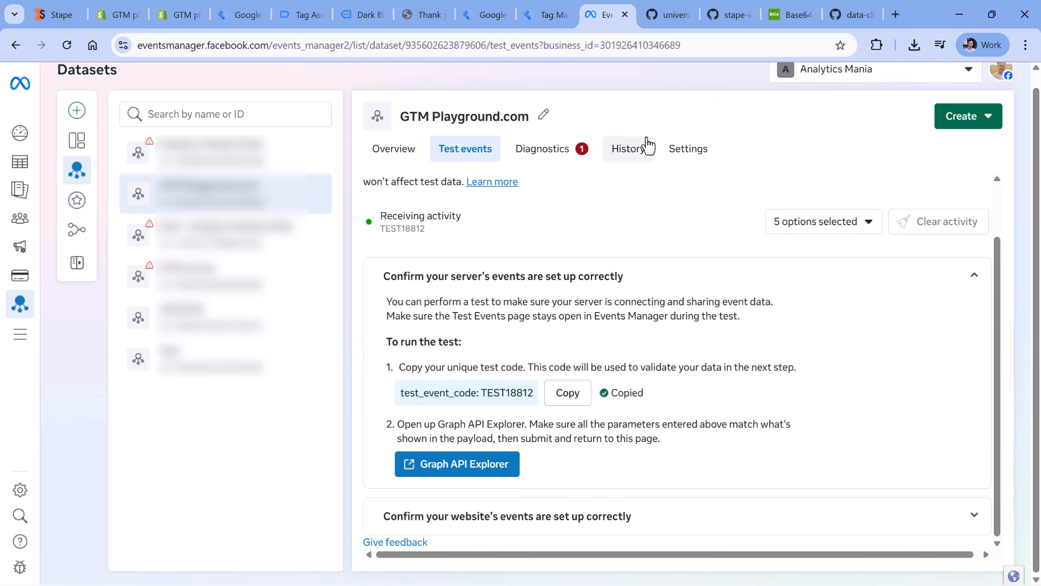
# - Return to the server container in Tag Manager and paste the copied test event code as the FB CAPI - addToCart tag's Test ID
pyautogui.click(485, 13)
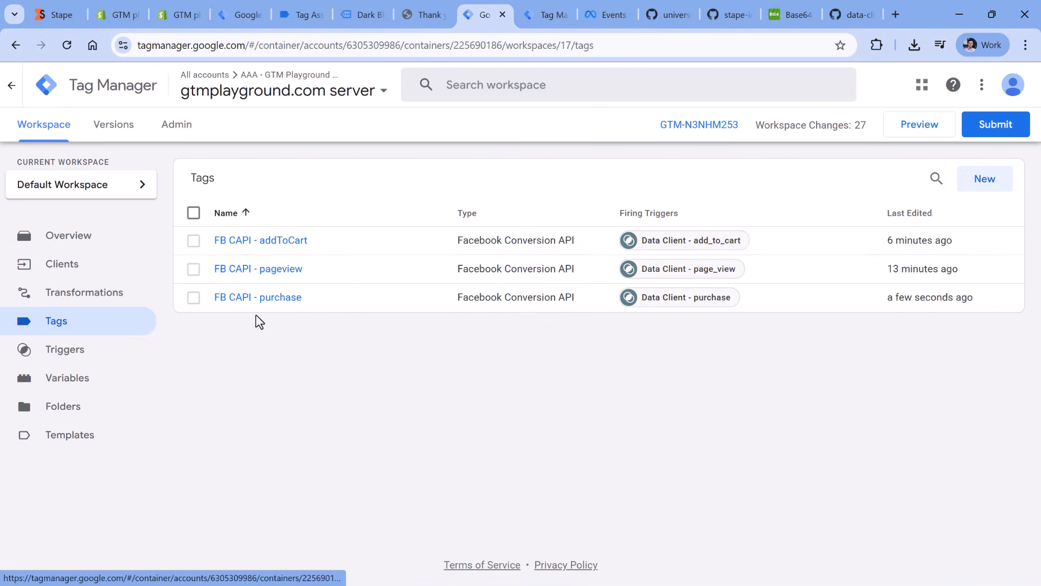
pyautogui.click(262, 250)
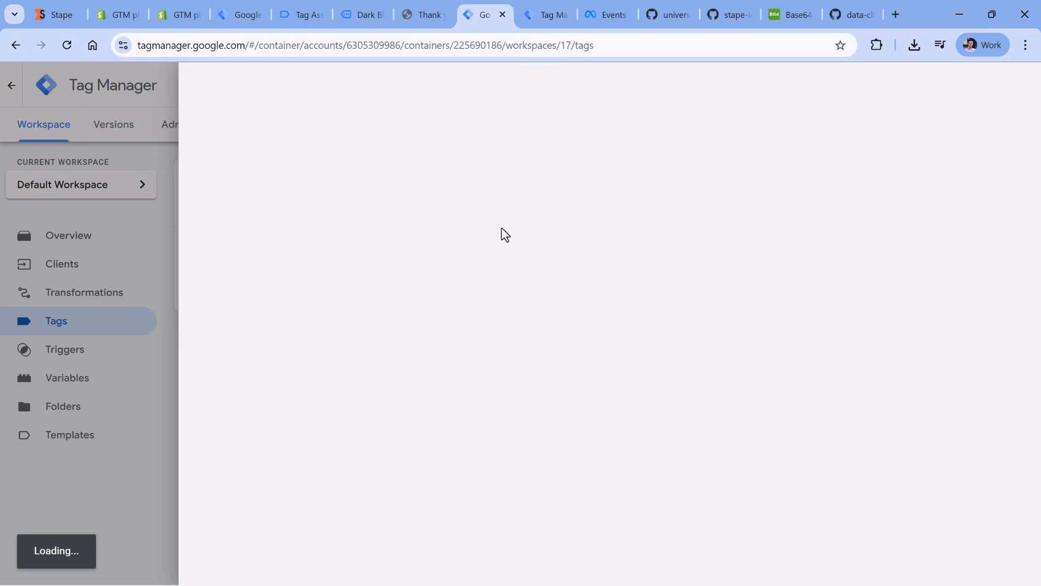
pyautogui.scroll(-5, 496, 265)
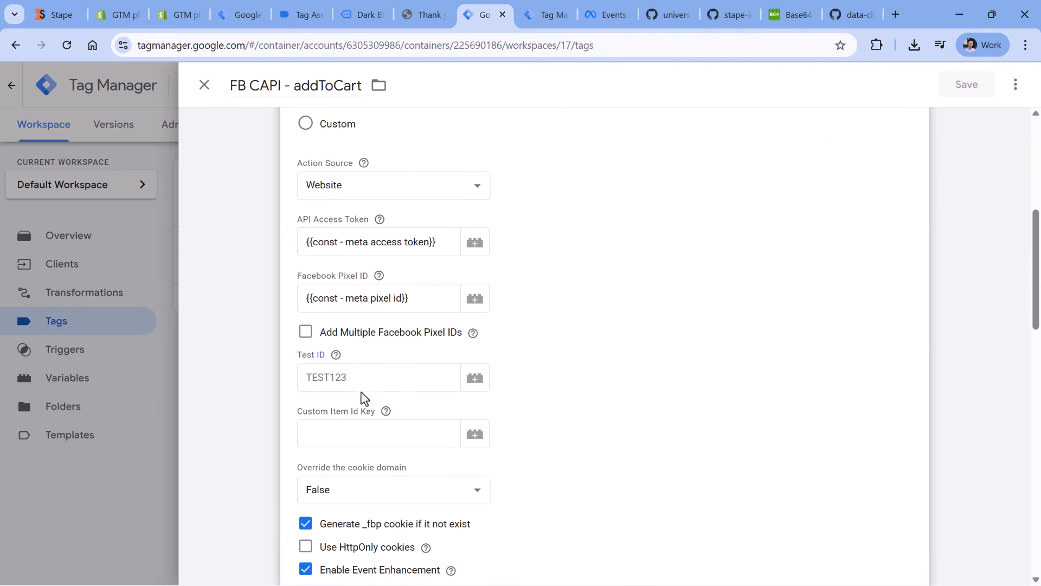
pyautogui.click(359, 378)
pyautogui.hotkey('ctrl', 'v')
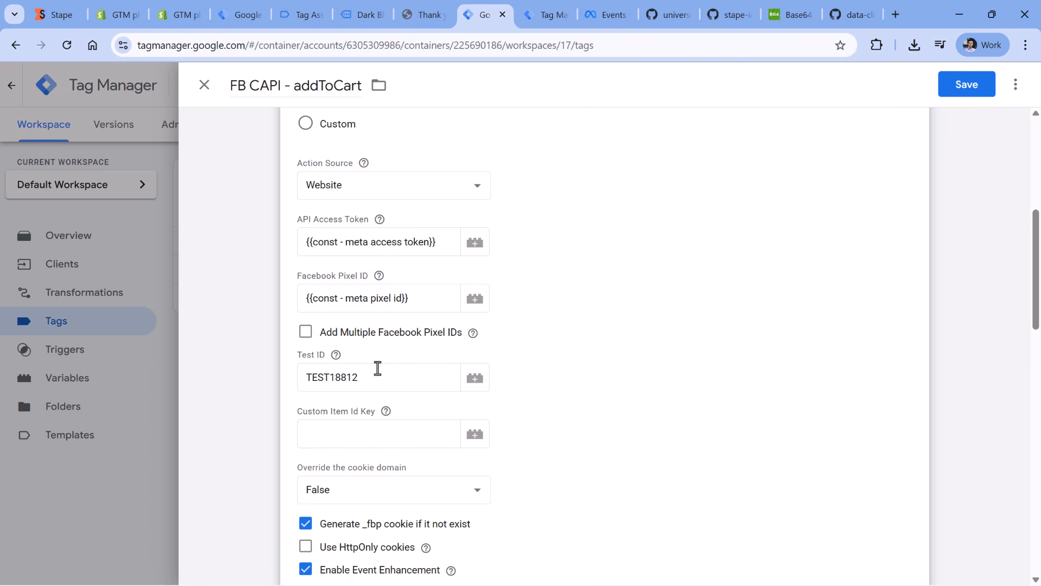
# - Save the FB CAPI - addToCart tag with its test event code in the Test ID
pyautogui.moveTo(391, 379); pyautogui.dragTo(314, 388)
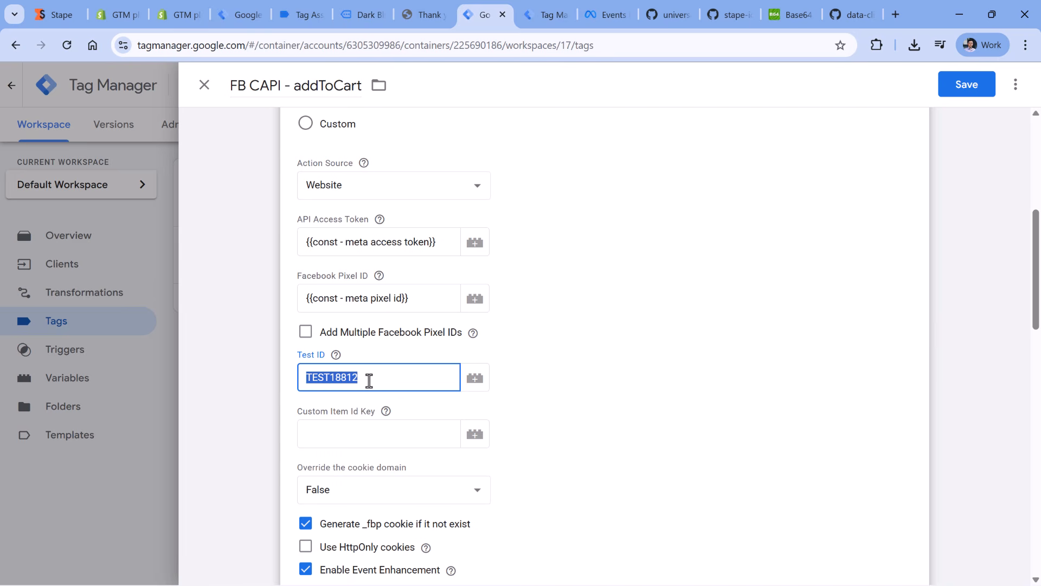
pyautogui.click(371, 381)
pyautogui.click(967, 84)
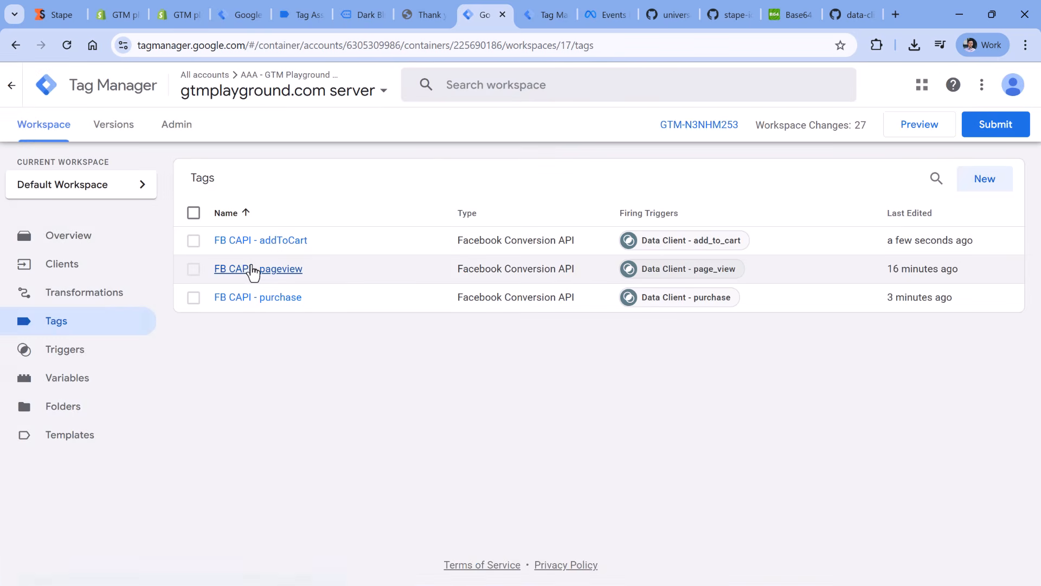
# - Set the FB CAPI - pageview tag's Test ID to the copied test event code and save the tag
pyautogui.click(252, 269)
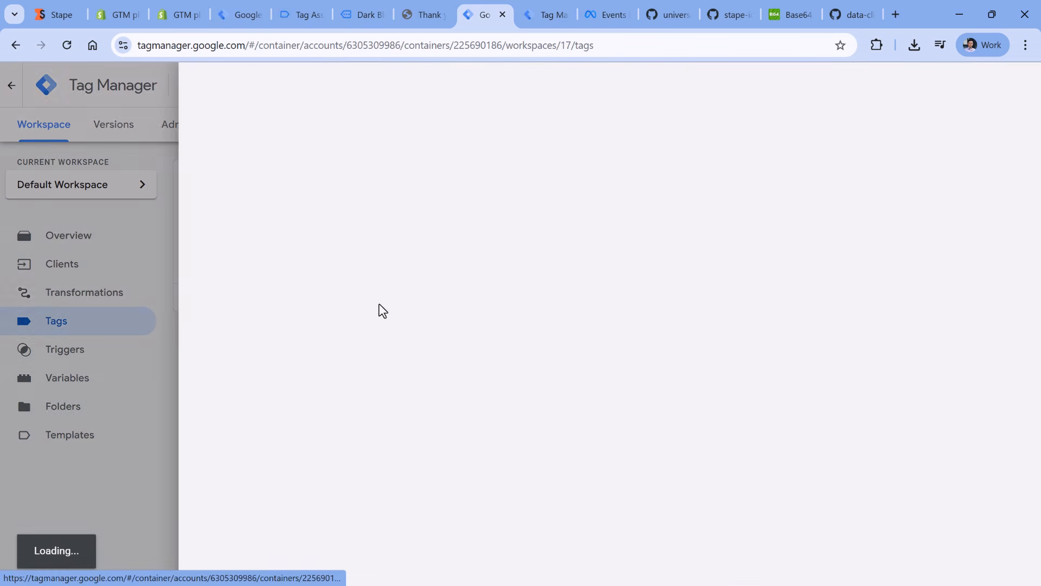
pyautogui.scroll(-4, 372, 304)
pyautogui.click(523, 292)
pyautogui.click(967, 84)
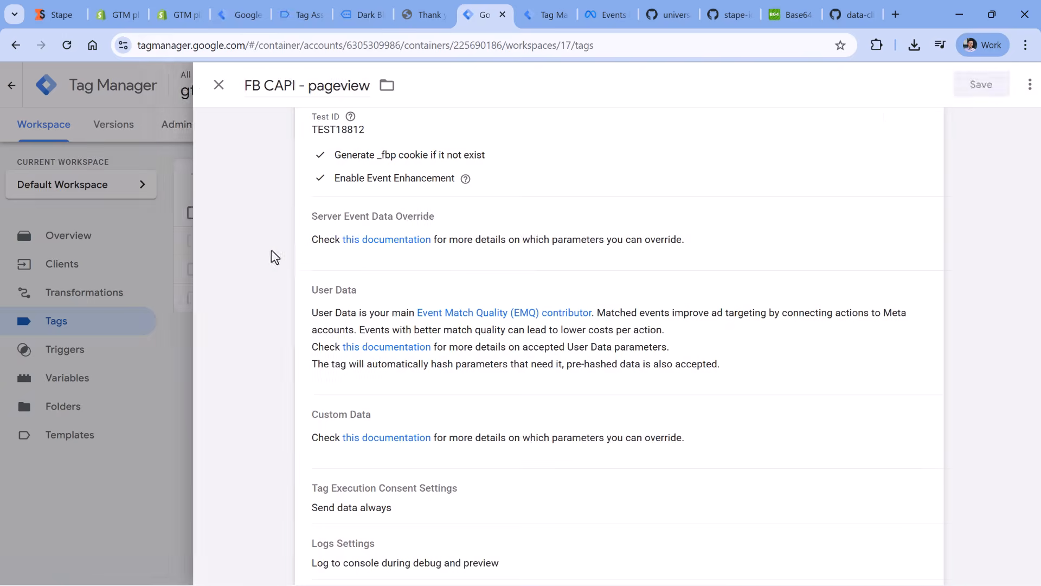
# - Paste the copied test event code as the FB CAPI - purchase tag's Test ID and save the tag
pyautogui.click(282, 302)
pyautogui.click(432, 354)
pyautogui.scroll(-5, 413, 350)
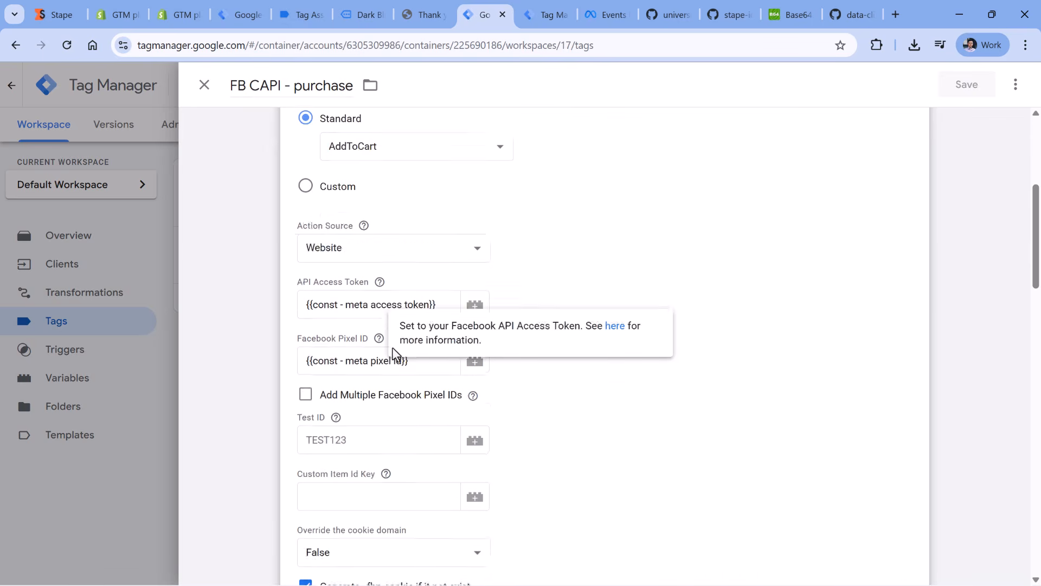
pyautogui.click(407, 376)
pyautogui.hotkey('ctrl', 'v')
pyautogui.click(967, 84)
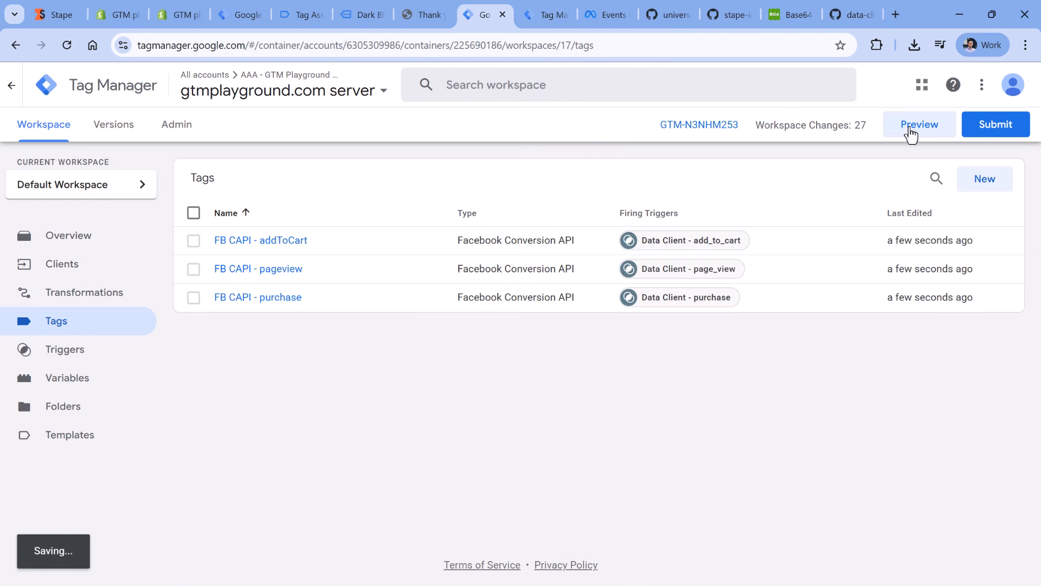
# - Switch to the server container's preview and reload it to start with an empty event list
pyautogui.hotkey('ctrl', 'Tab')
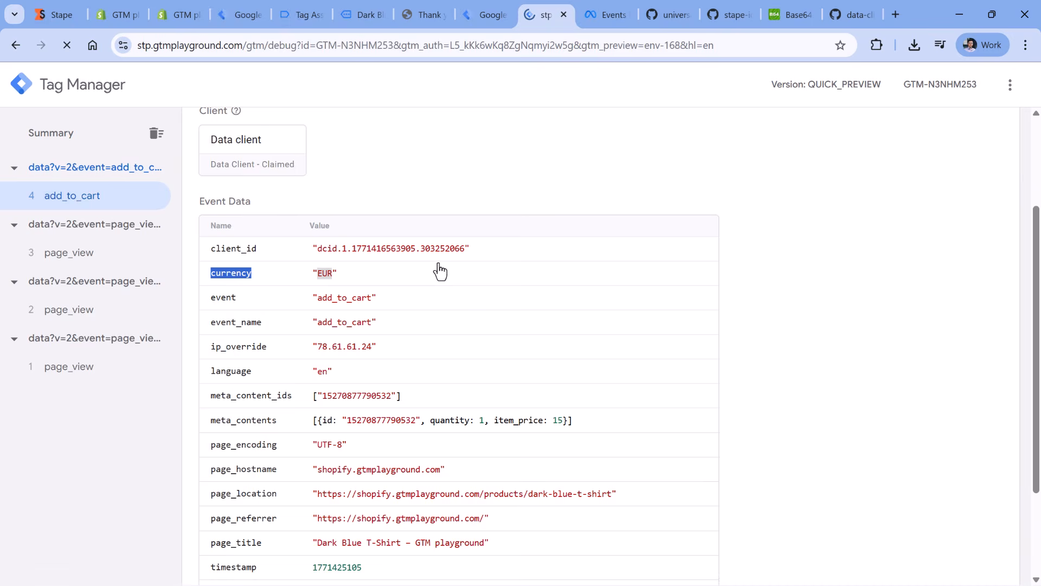
pyautogui.press('F5')
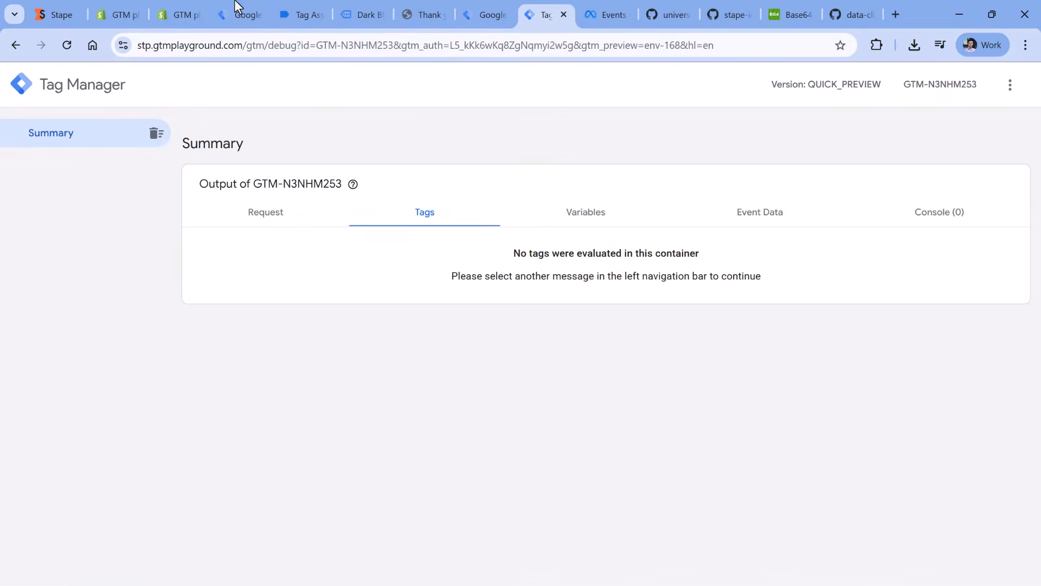
# - Switch to the gtmplayground.com web container and publish its changes to the Live environment without a version name or description
pyautogui.click(237, 7)
pyautogui.click(204, 85)
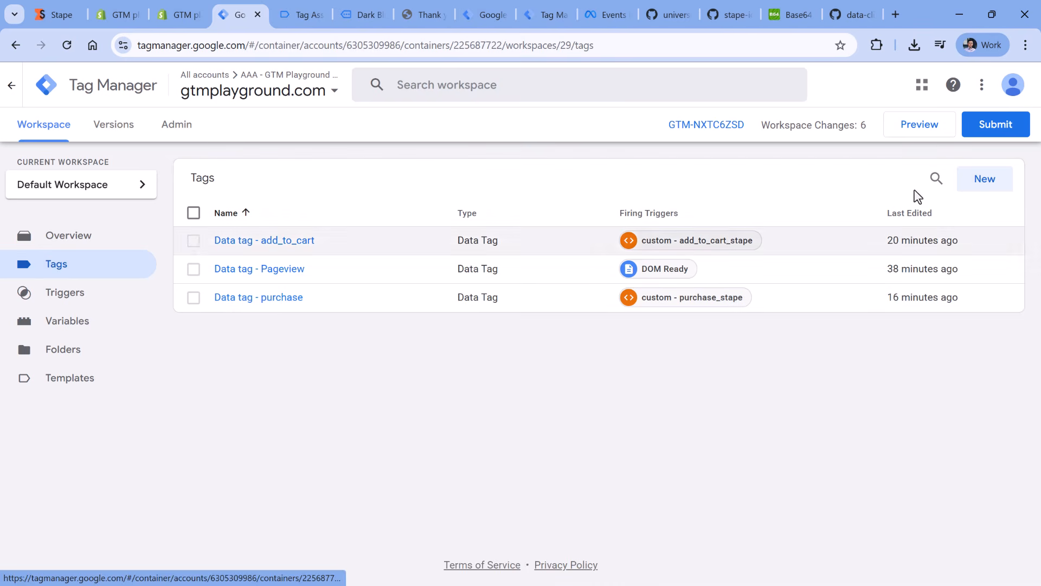
pyautogui.click(997, 130)
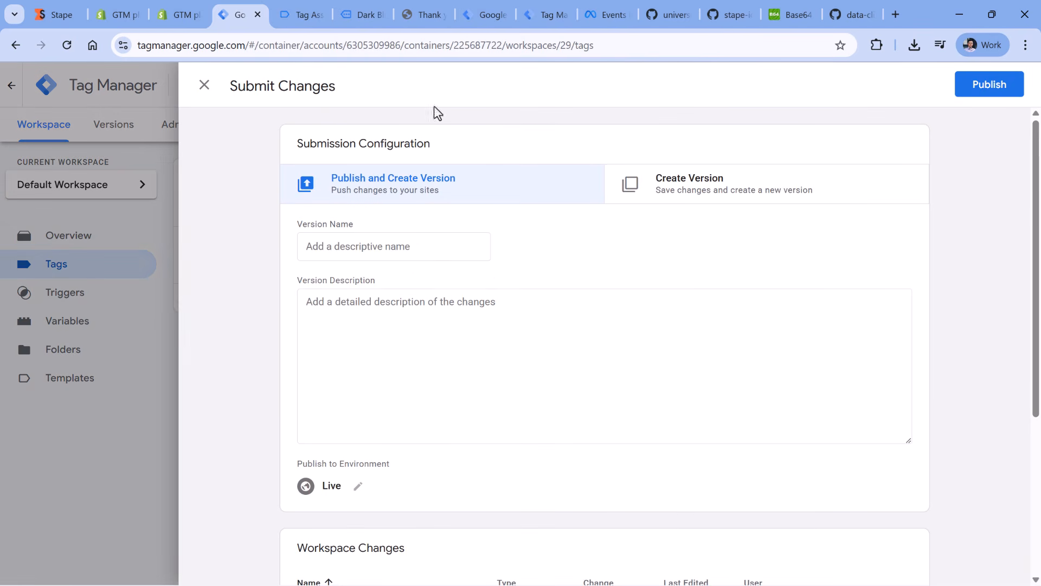
pyautogui.click(204, 85)
pyautogui.click(1004, 128)
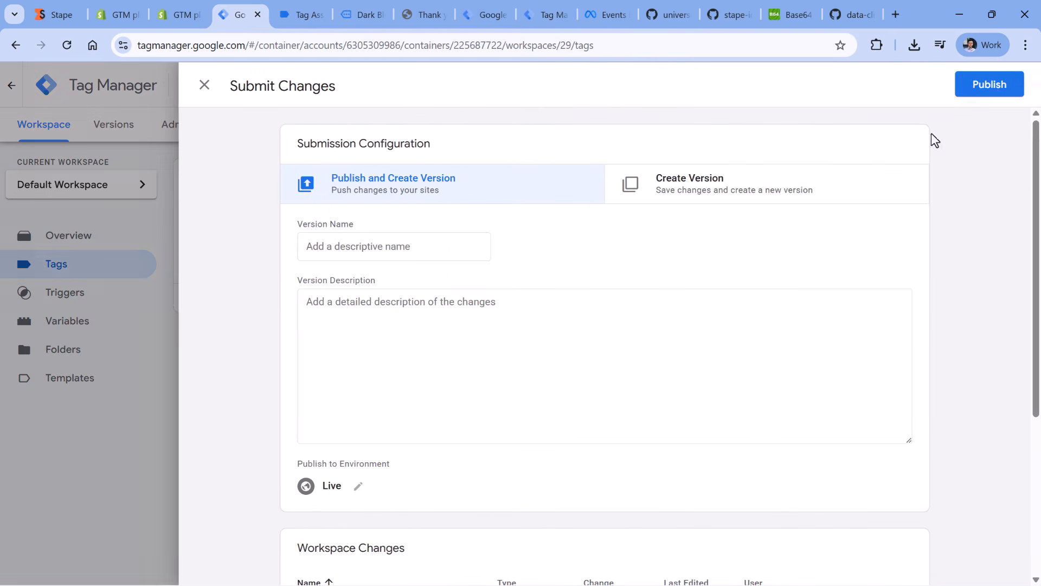
pyautogui.click(992, 86)
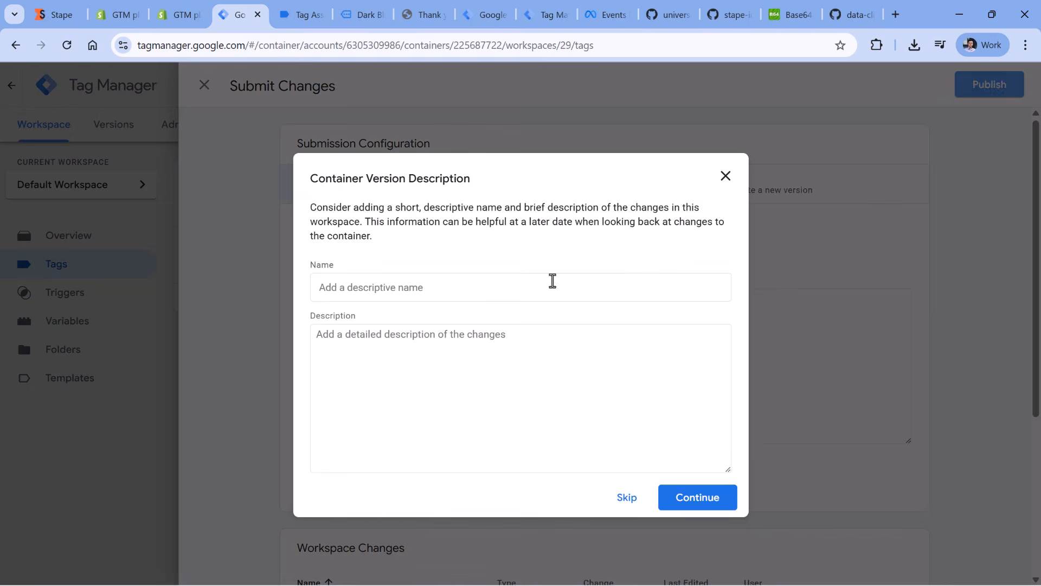
pyautogui.click(690, 499)
pyautogui.click(204, 85)
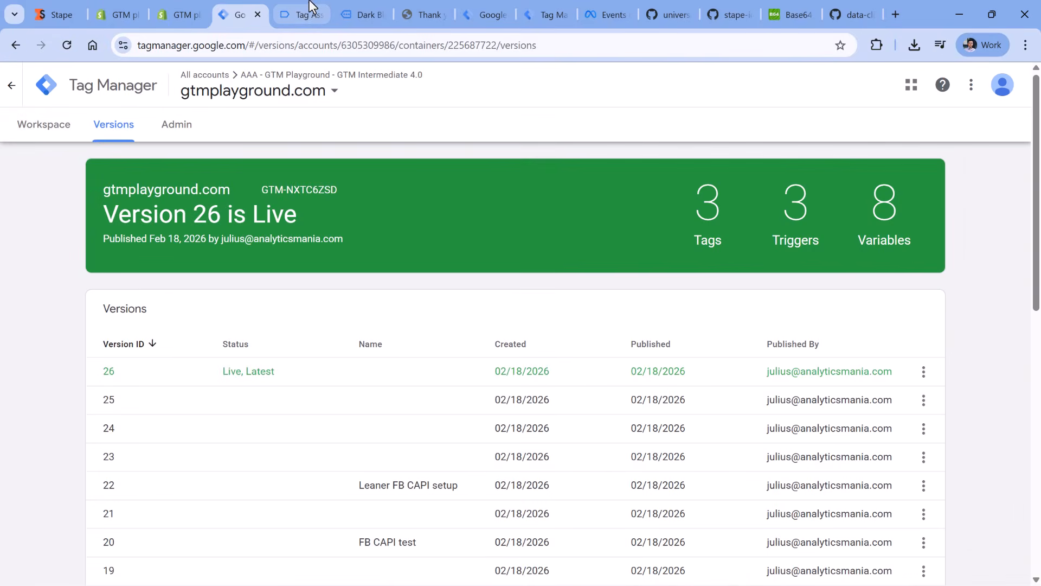
# - Close the Tag Assistant and product page browser tabs, and hide the developer tools on the order confirmation page
pyautogui.click(307, 17)
pyautogui.click(320, 14)
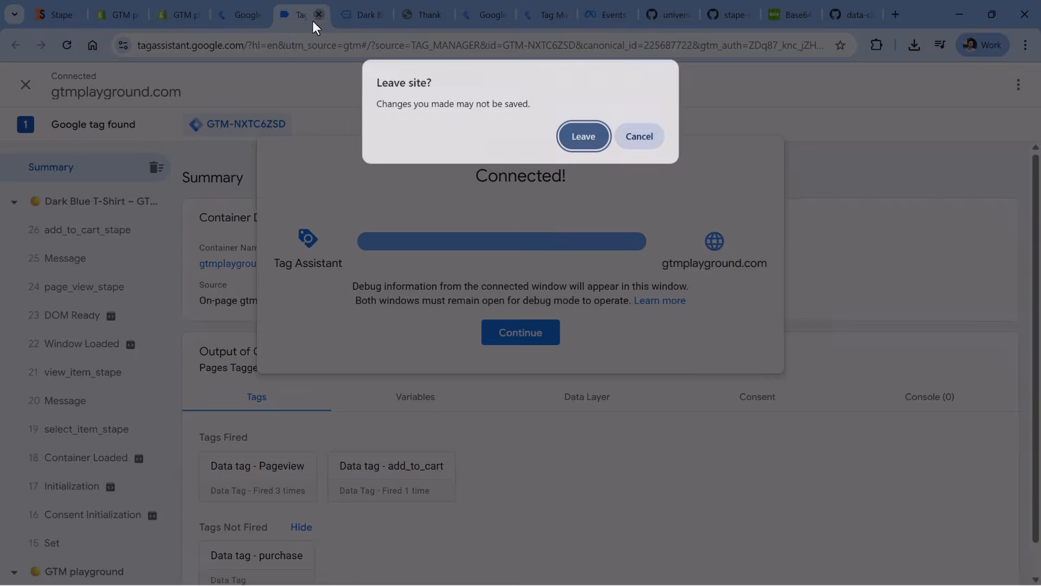
pyautogui.click(569, 136)
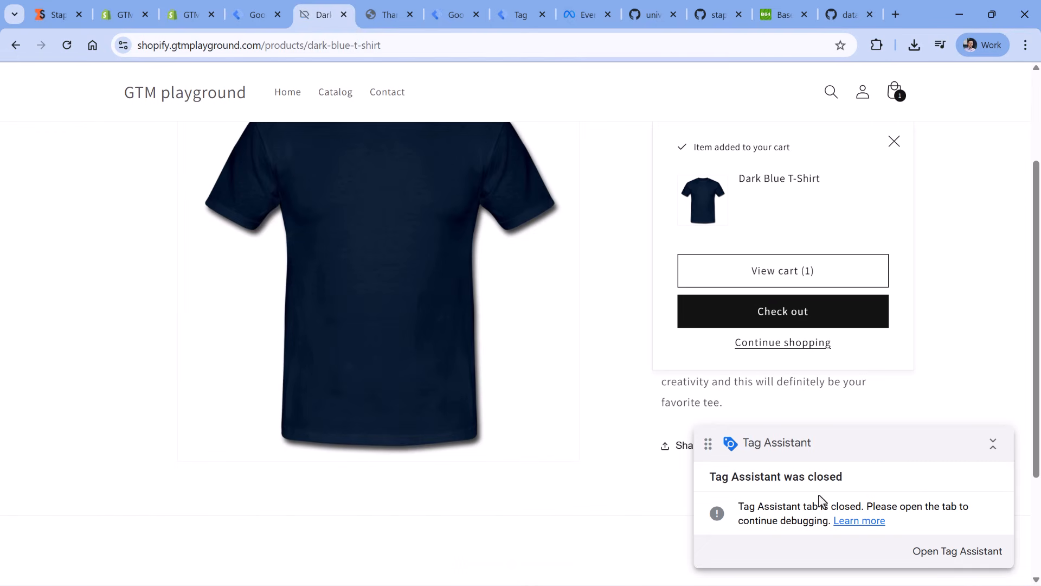
pyautogui.click(344, 15)
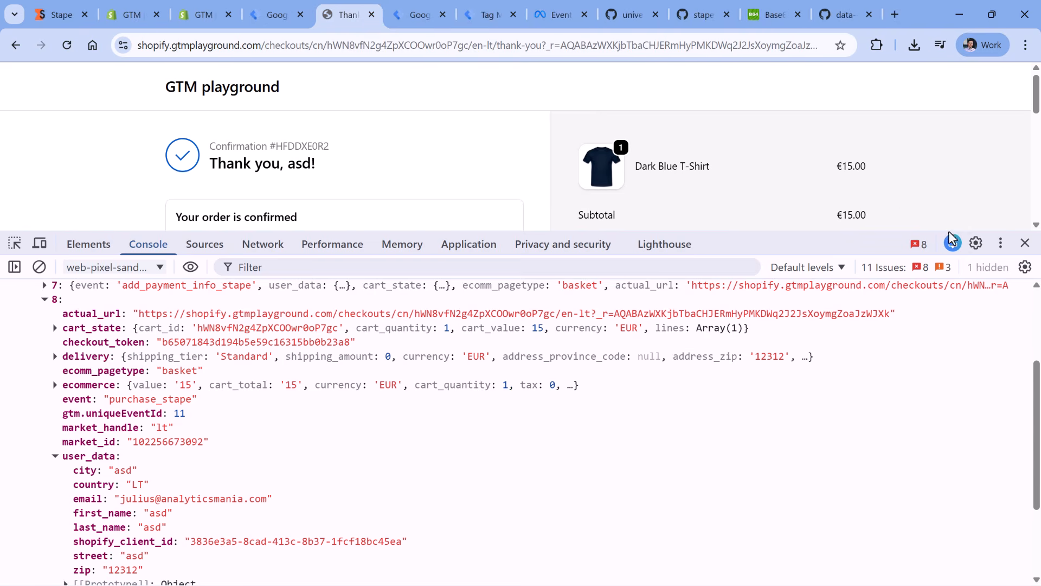
pyautogui.press('F12')
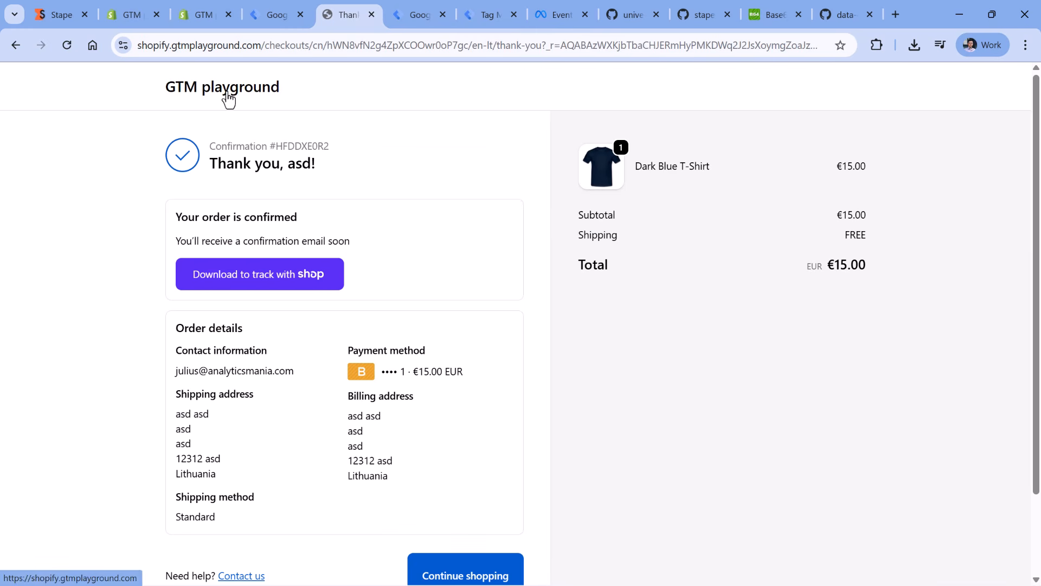
# - Go to the store's home page from the confirmation page and check the server preview for the page view request
pyautogui.click(228, 97)
pyautogui.scroll(-4, 454, 209)
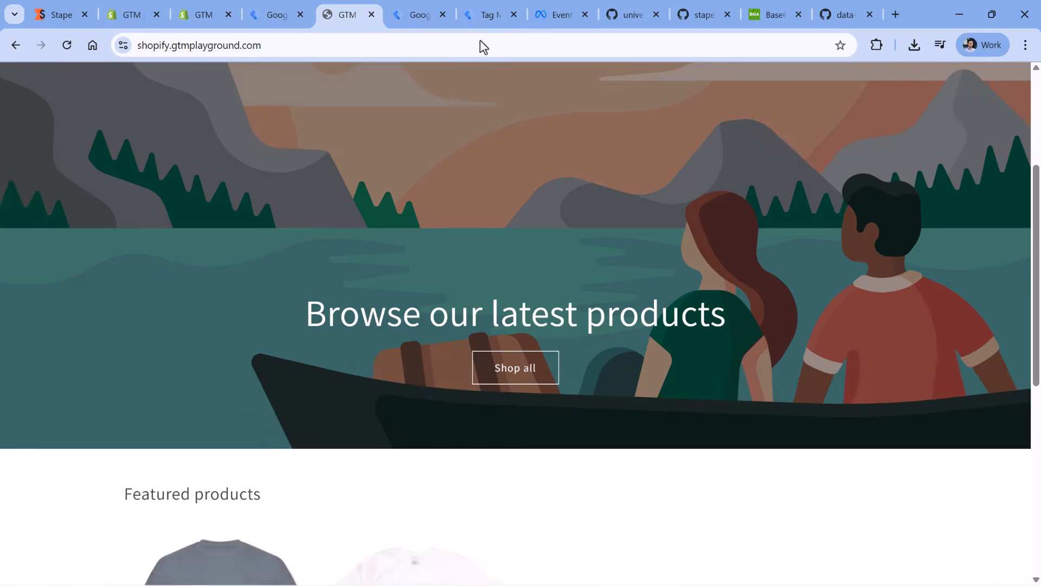
pyautogui.click(477, 12)
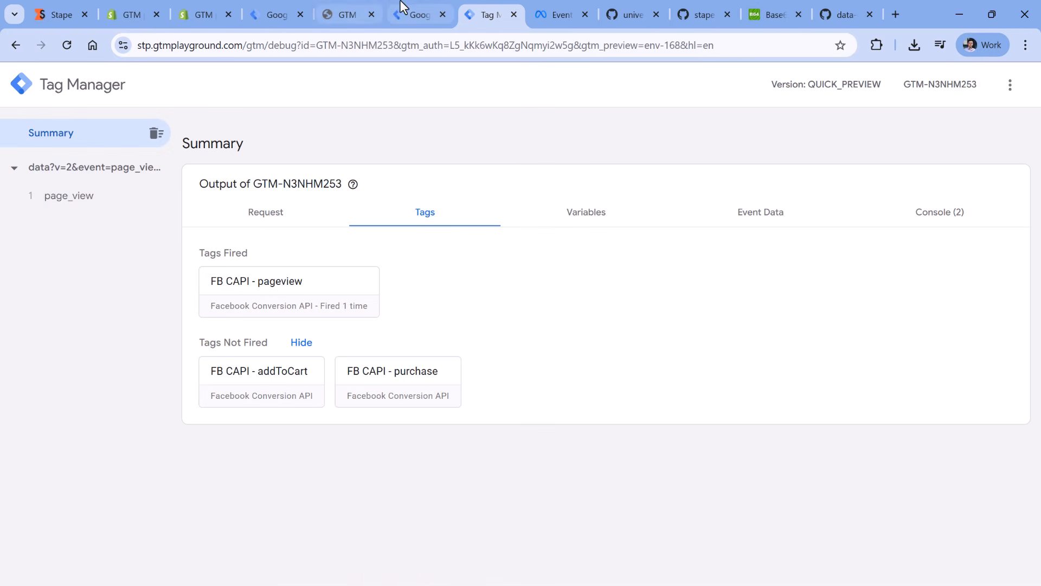
# - Add one Dark Blue T-Shirt to the store cart and inspect the add_to_cart event in the server preview
pyautogui.click(416, 15)
pyautogui.click(343, 15)
pyautogui.scroll(-3, 332, 230)
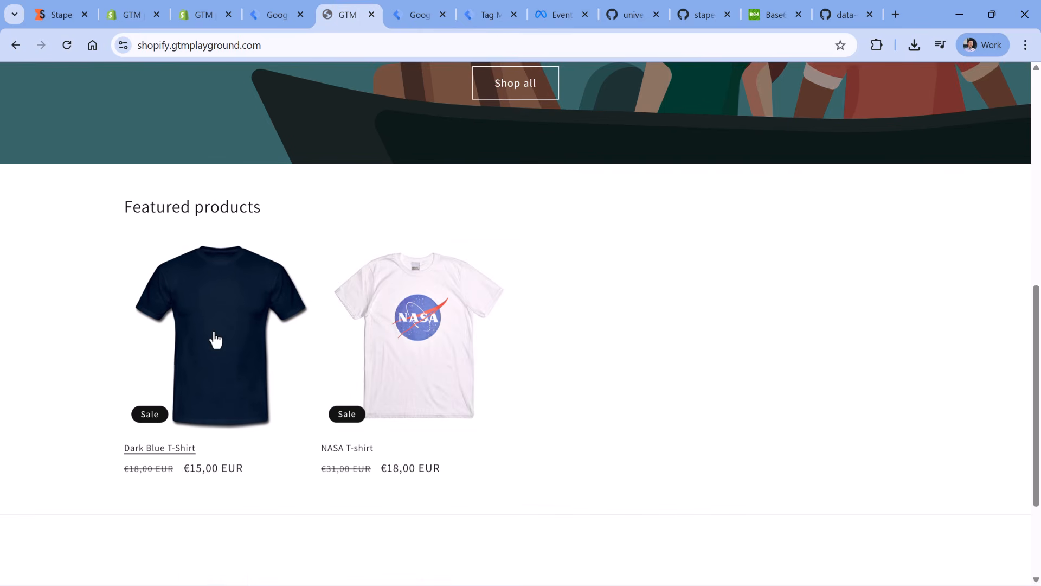
pyautogui.click(214, 340)
pyautogui.click(792, 374)
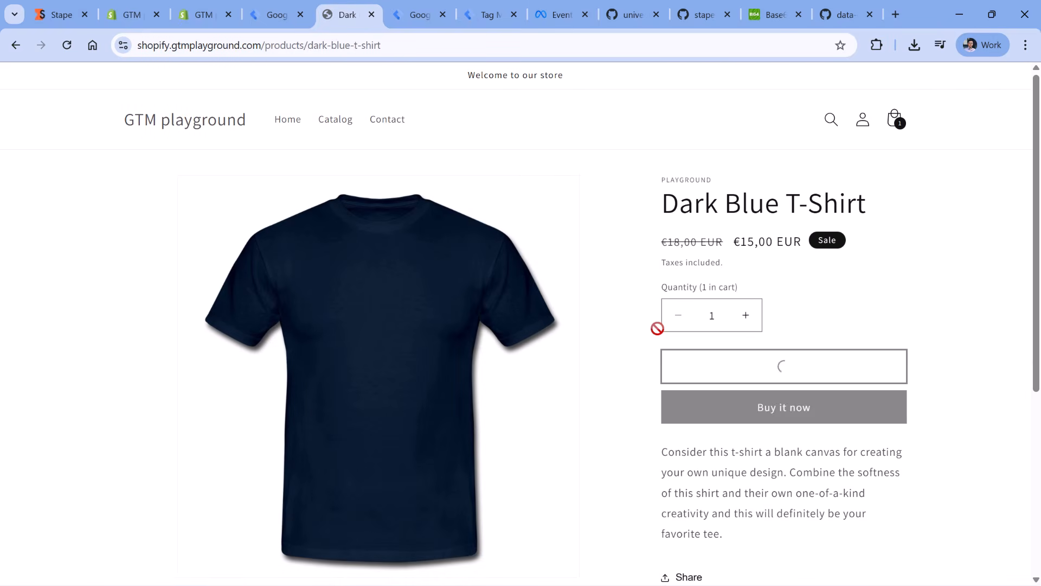
pyautogui.click(484, 15)
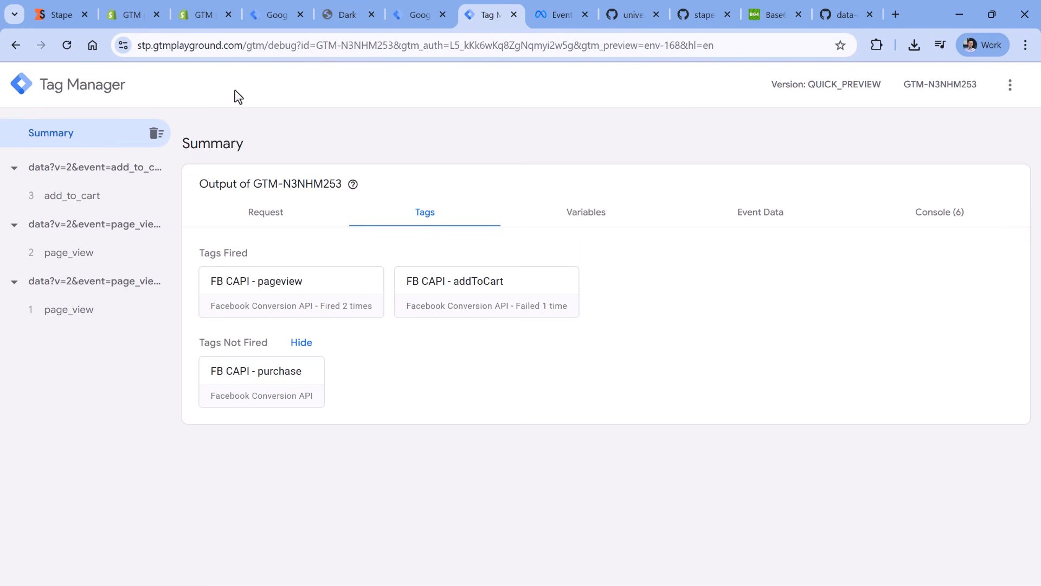
pyautogui.click(75, 194)
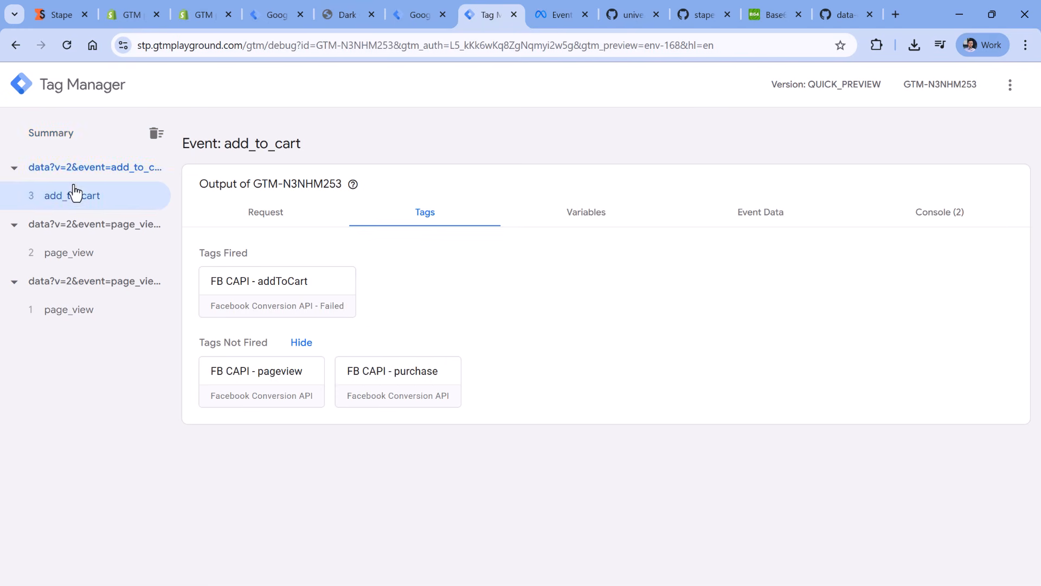
# - Check out the store cart and pay by credit card, filling in the test card number, expiration date and security code
pyautogui.click(352, 5)
pyautogui.click(781, 347)
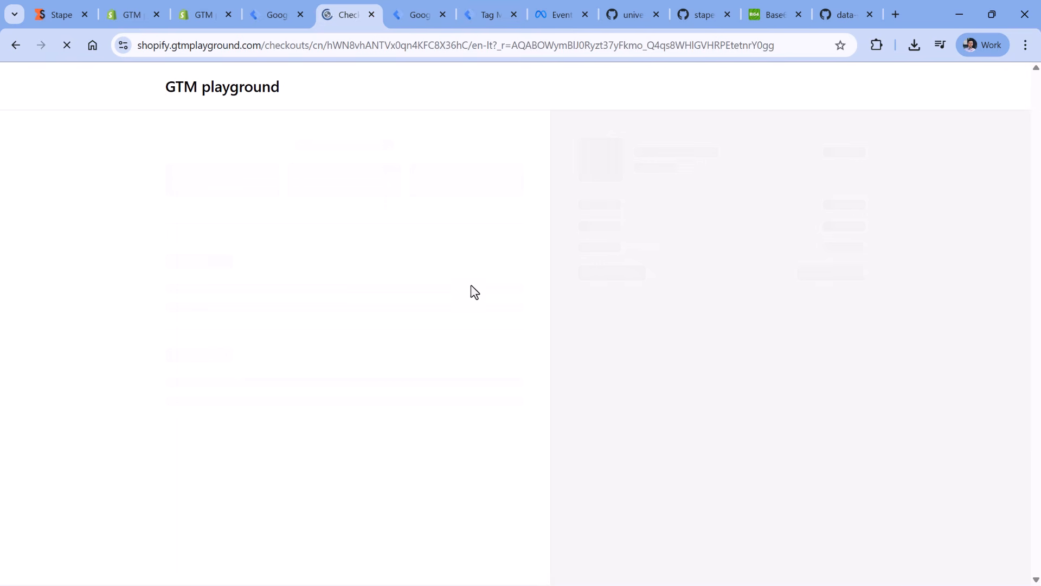
pyautogui.scroll(-10, 333, 185)
pyautogui.click(251, 293)
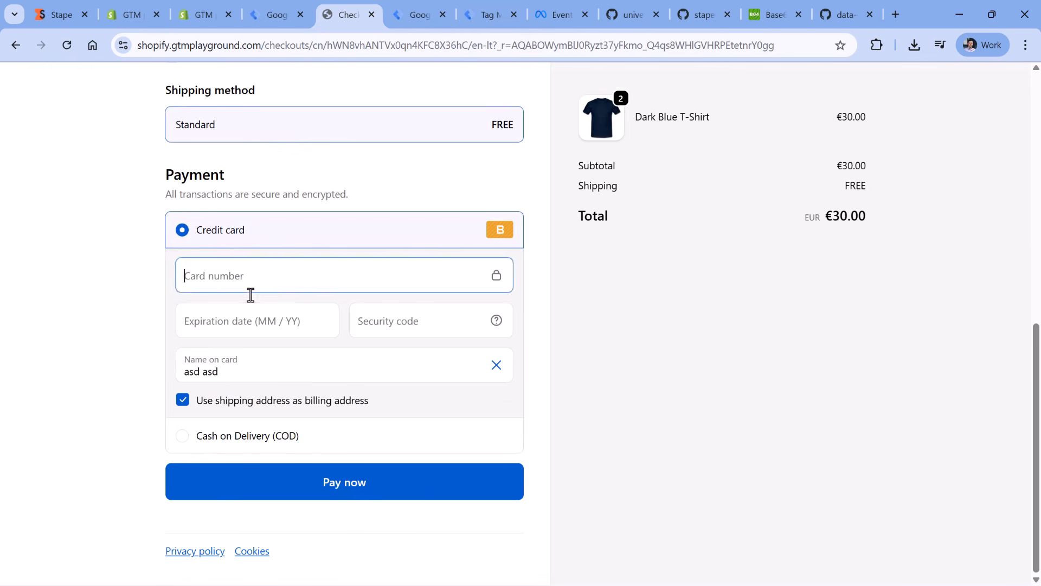
pyautogui.write('1')
pyautogui.click(232, 325)
pyautogui.write('1234')
pyautogui.click(360, 321)
pyautogui.write('123')
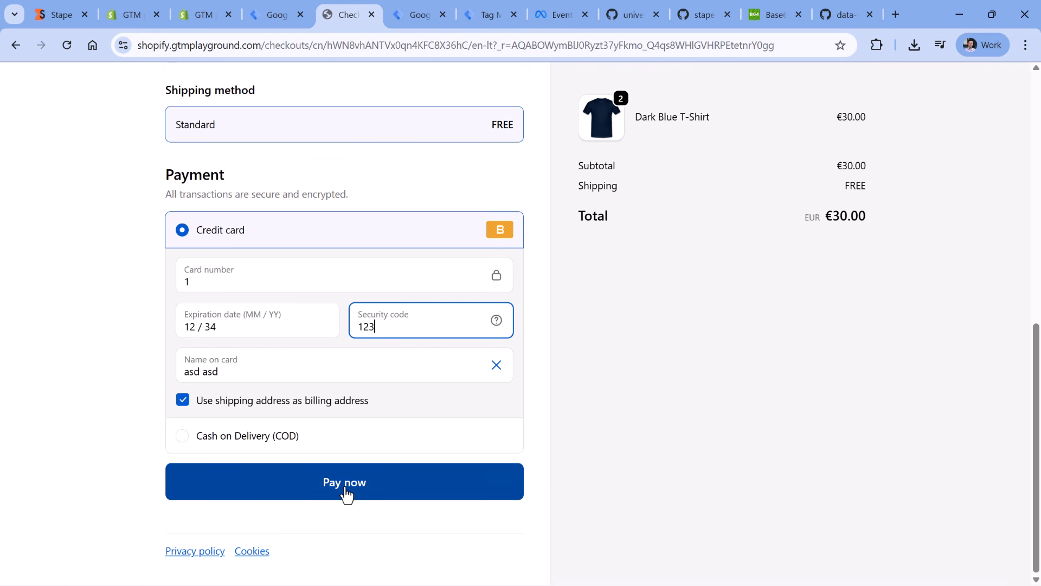
pyautogui.click(346, 495)
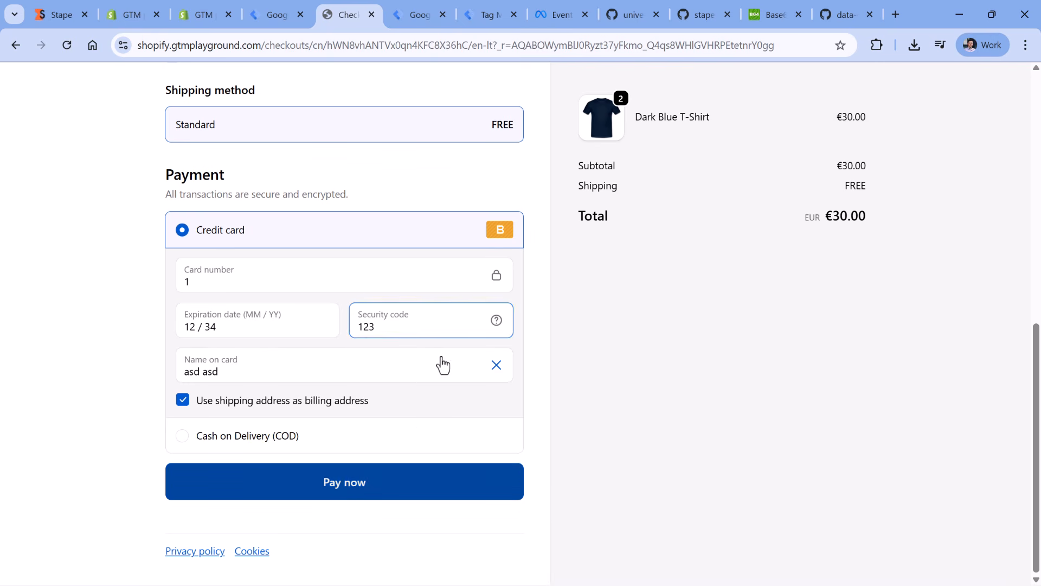
# - Check which Facebook Conversion API tags fired on the page_view, add_to_cart and purchase events in the server preview, including each firing status
pyautogui.click(488, 16)
pyautogui.click(111, 373)
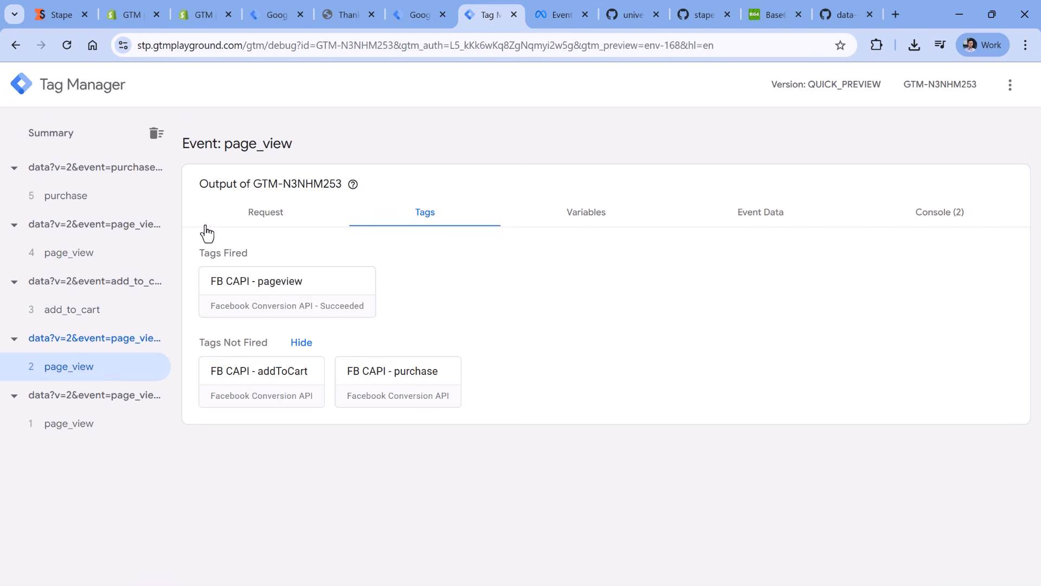
pyautogui.click(87, 315)
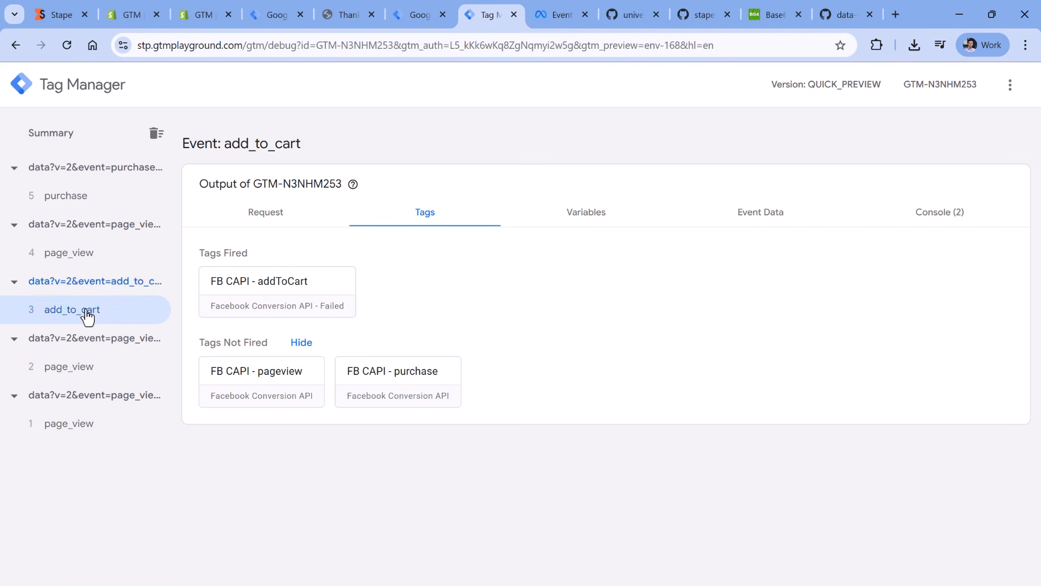
pyautogui.click(75, 256)
pyautogui.click(157, 318)
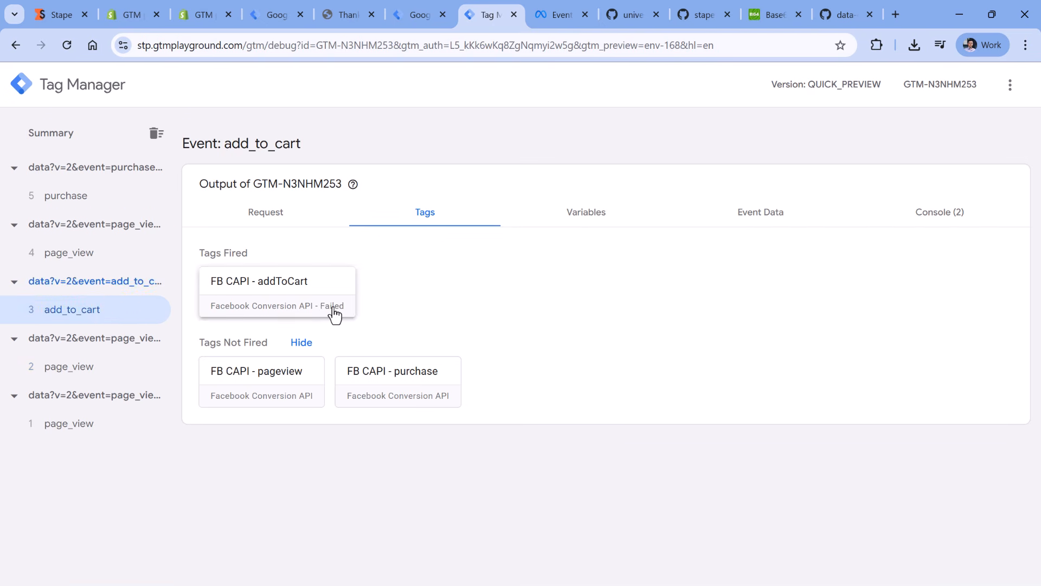
pyautogui.click(84, 197)
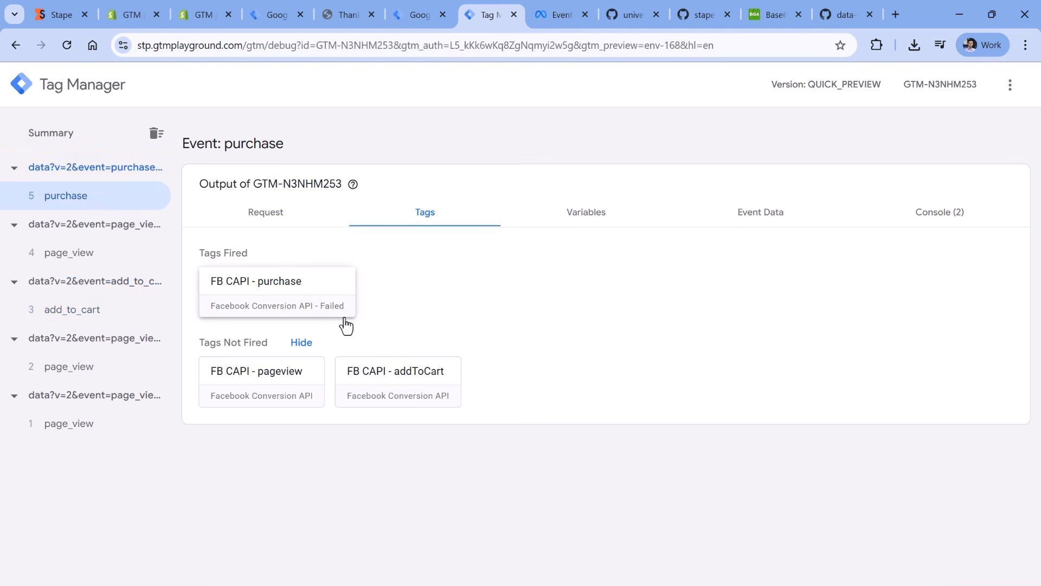
# - Examine the FB CAPI - purchase tag's outgoing Facebook request and read the error details in its response body
pyautogui.click(282, 293)
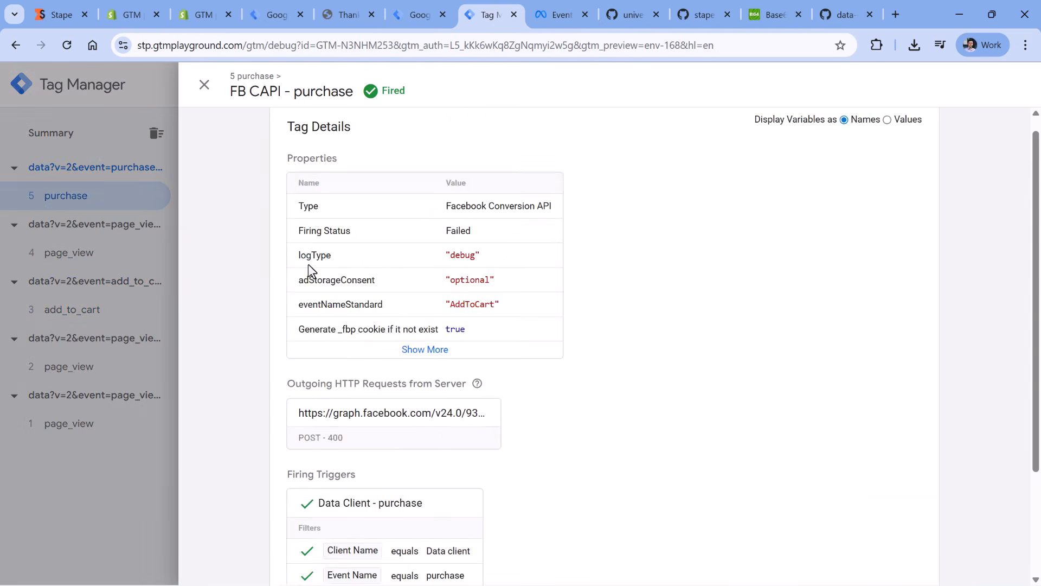
pyautogui.scroll(-3, 347, 282)
pyautogui.click(402, 290)
pyautogui.scroll(-1, 416, 321)
pyautogui.scroll(-10, 415, 321)
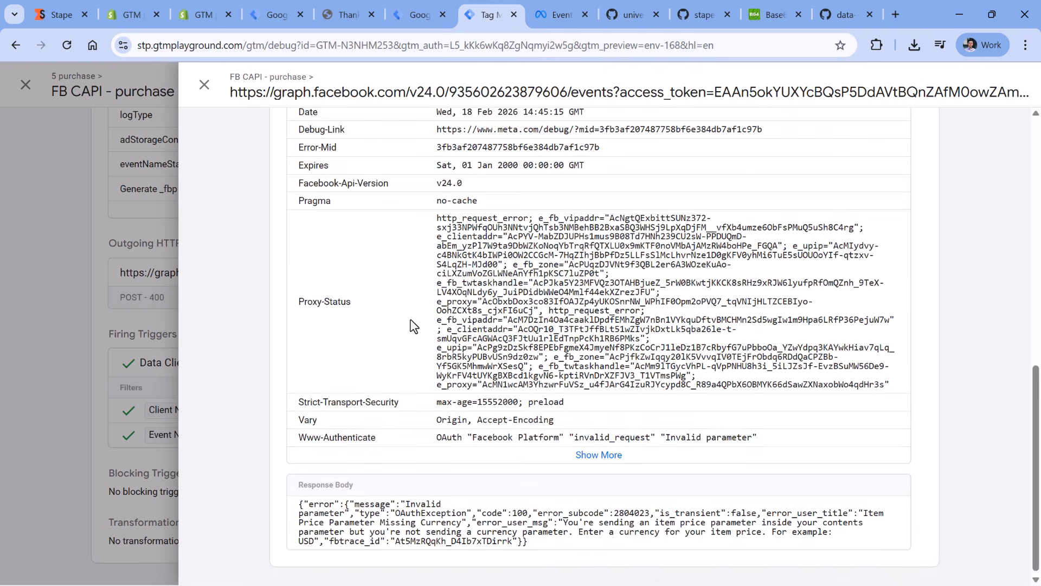
pyautogui.moveTo(581, 537); pyautogui.dragTo(637, 536)
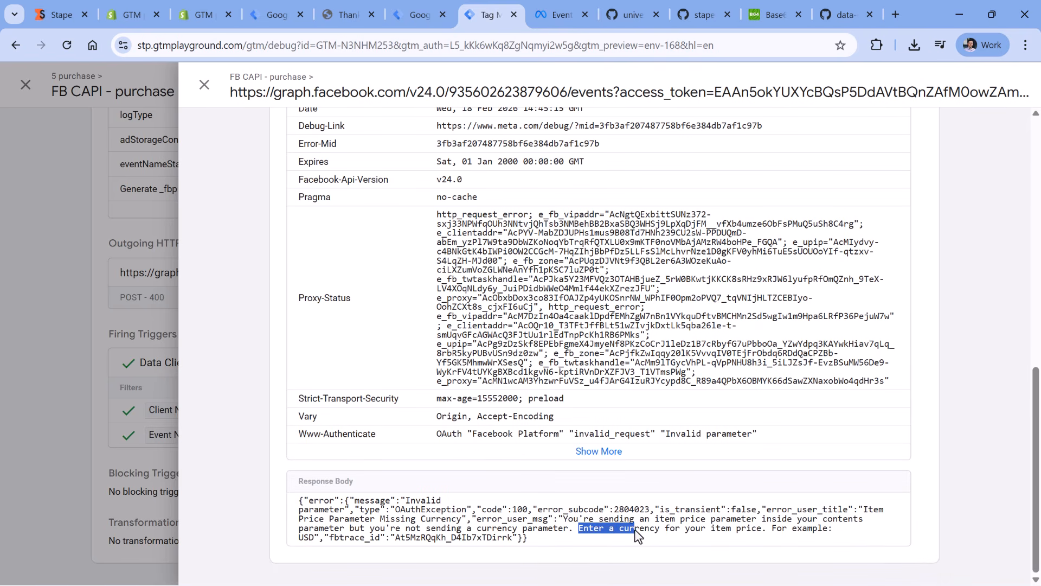
pyautogui.moveTo(744, 537); pyautogui.dragTo(760, 532)
pyautogui.click(760, 531)
# - Check which variable supplies the currency property in the FB CAPI - addToCart tag's custom data
pyautogui.click(419, 12)
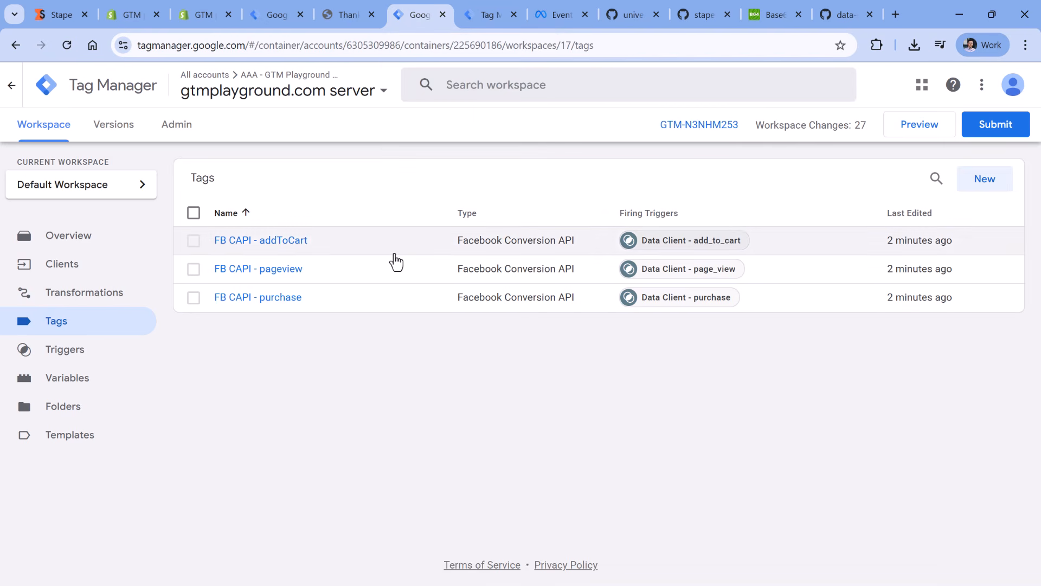
pyautogui.click(259, 242)
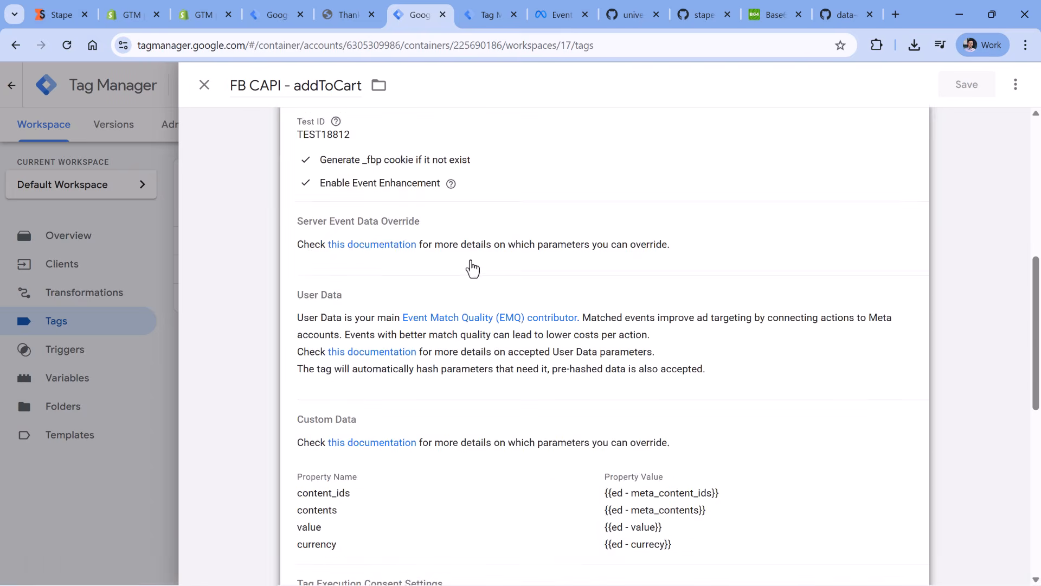
pyautogui.scroll(-4, 510, 217)
pyautogui.moveTo(389, 338); pyautogui.dragTo(324, 334)
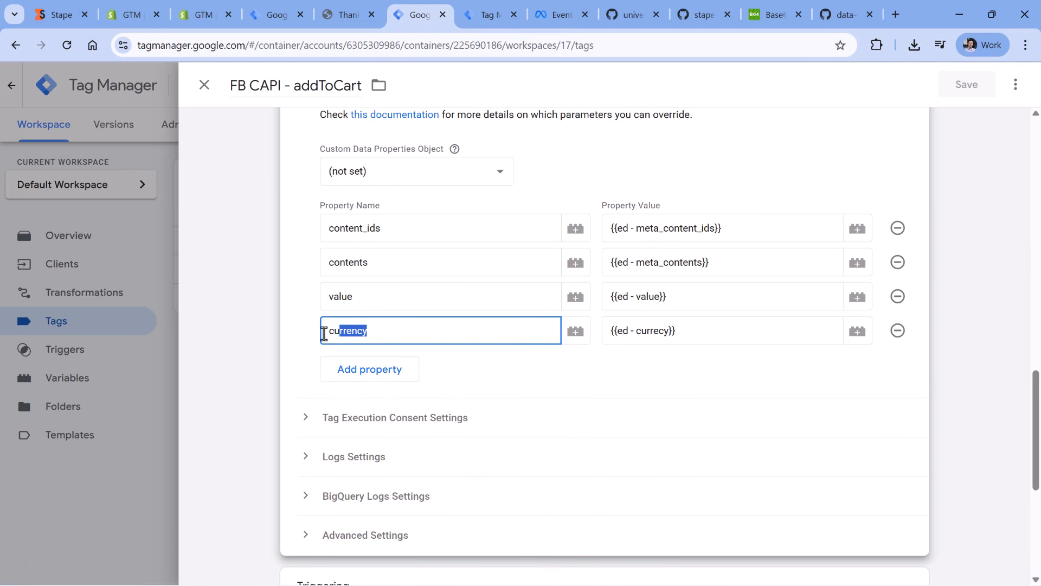
pyautogui.click(630, 333)
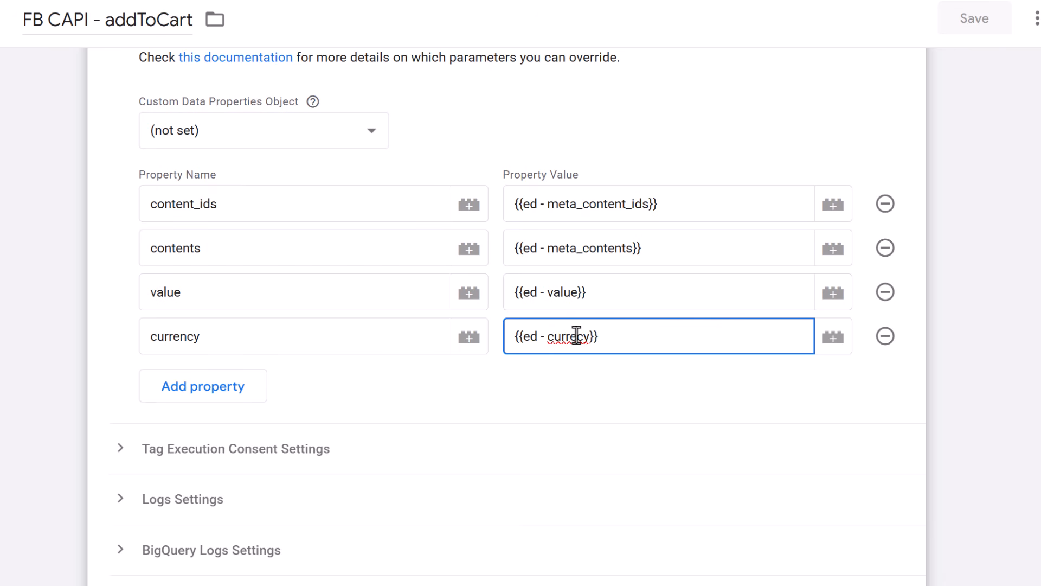
pyautogui.click(204, 86)
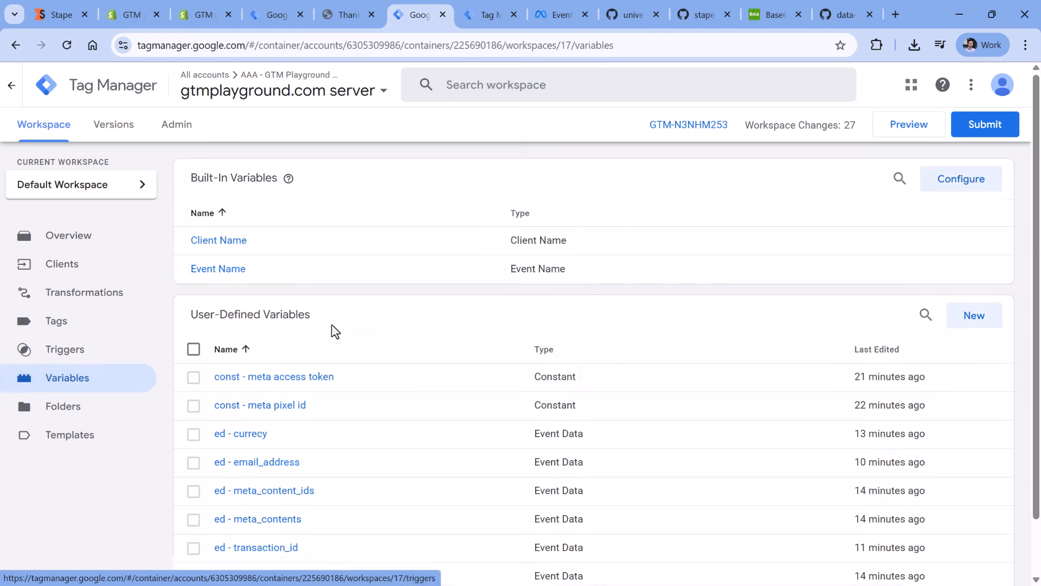
# - Rename the misspelled currency event data variable to "ed - currency", set its key path to currency and save it
pyautogui.scroll(-1, 244, 379)
pyautogui.click(245, 380)
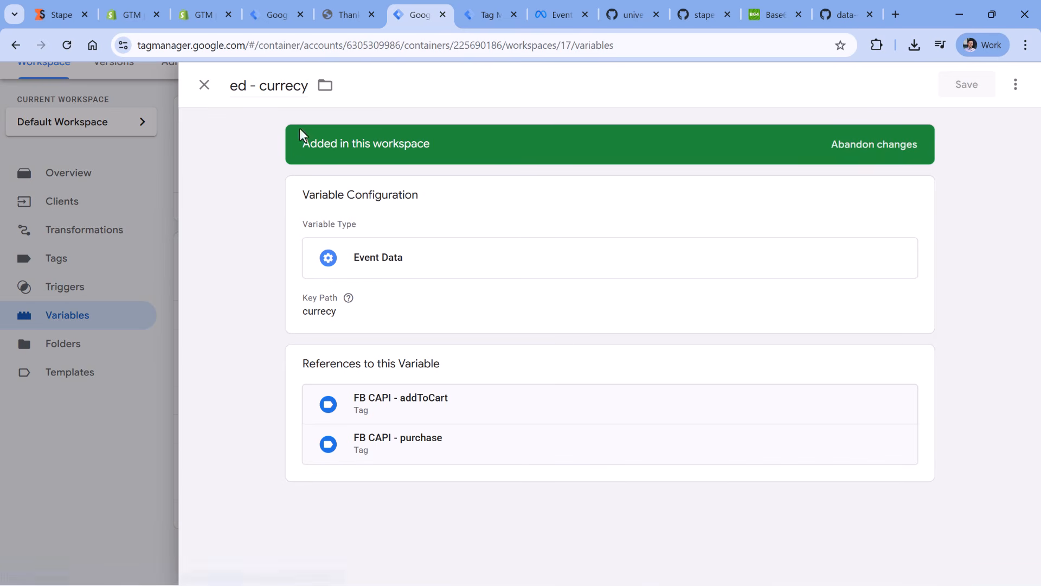
pyautogui.doubleClick(296, 85)
pyautogui.click(300, 86)
pyautogui.click(357, 311)
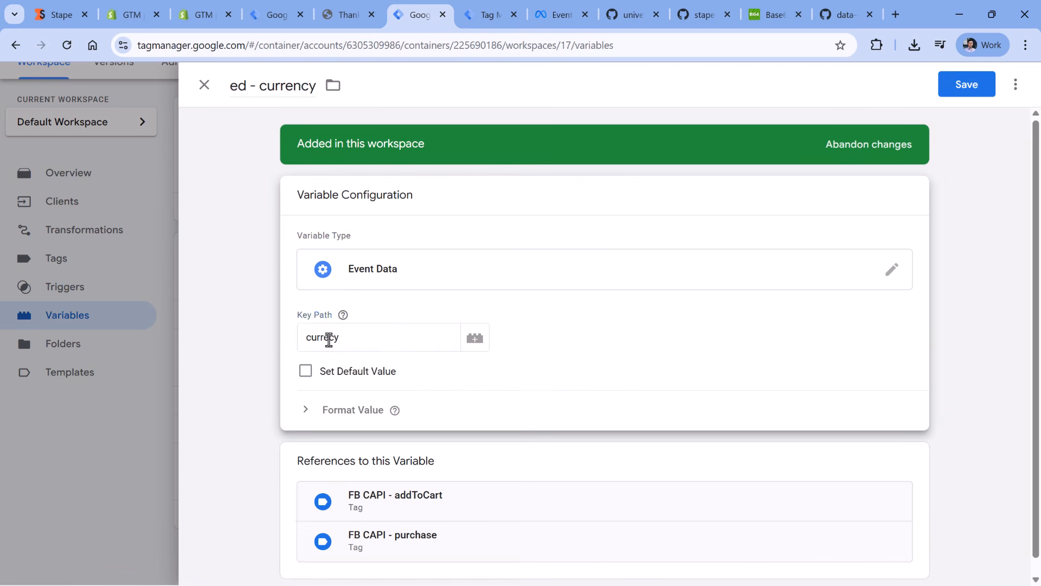
pyautogui.click(329, 337)
pyautogui.write('n')
pyautogui.click(960, 87)
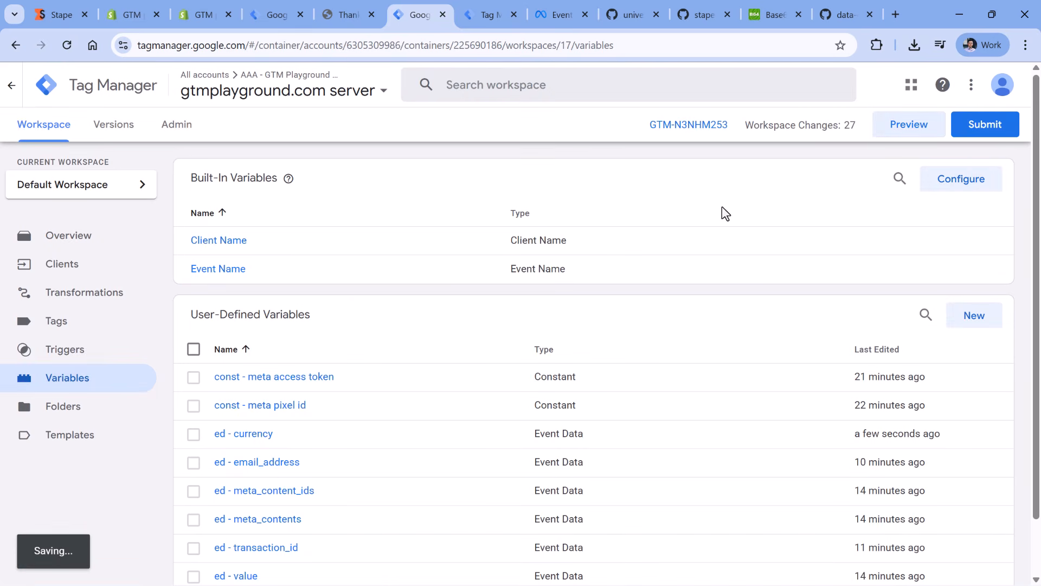
# - Return to the store and place a new test order for one Dark Blue T-Shirt
pyautogui.click(486, 14)
pyautogui.click(341, 8)
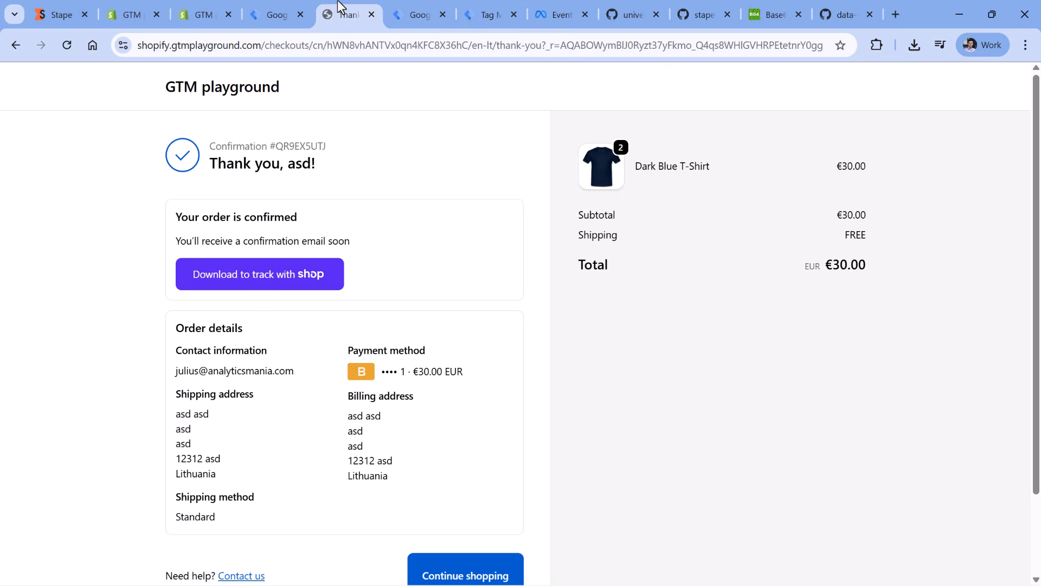
pyautogui.click(223, 97)
pyautogui.scroll(-10, 295, 252)
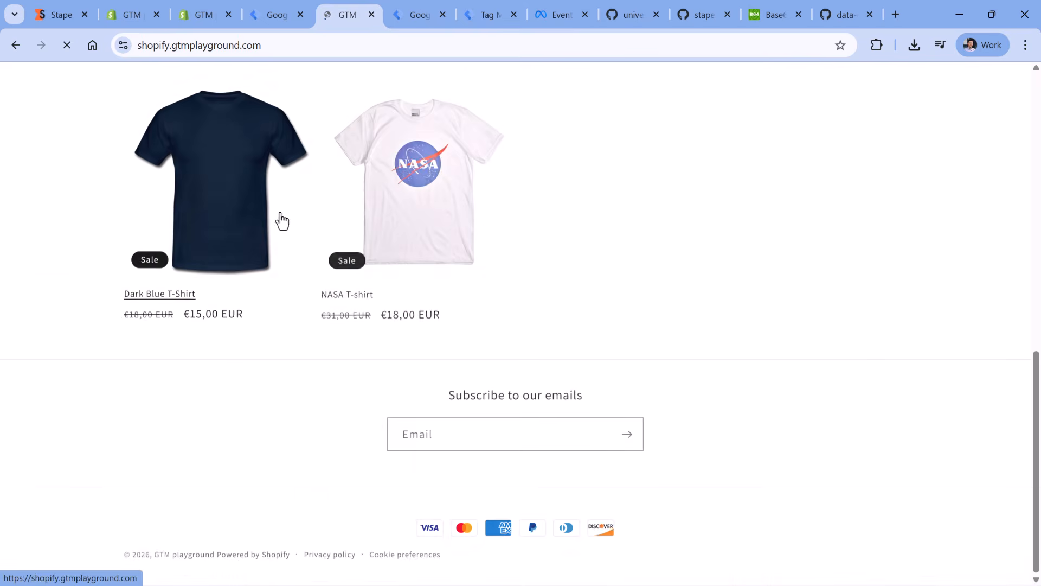
pyautogui.click(281, 221)
pyautogui.click(784, 365)
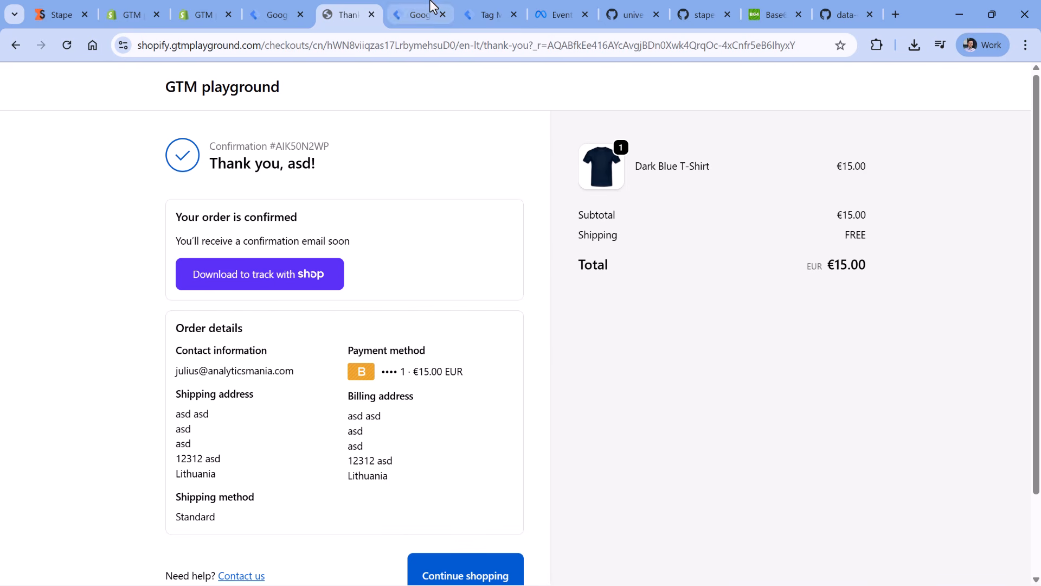
# - Check the firing status of the Facebook Conversion API tags on the new page_view, add_to_cart and purchase events in the server preview
pyautogui.click(487, 8)
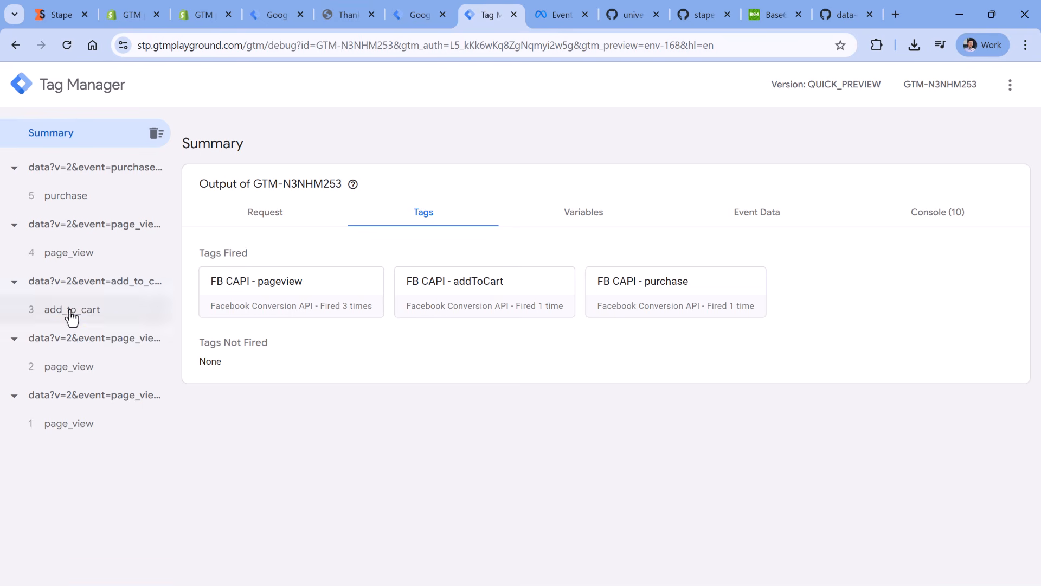
pyautogui.click(67, 369)
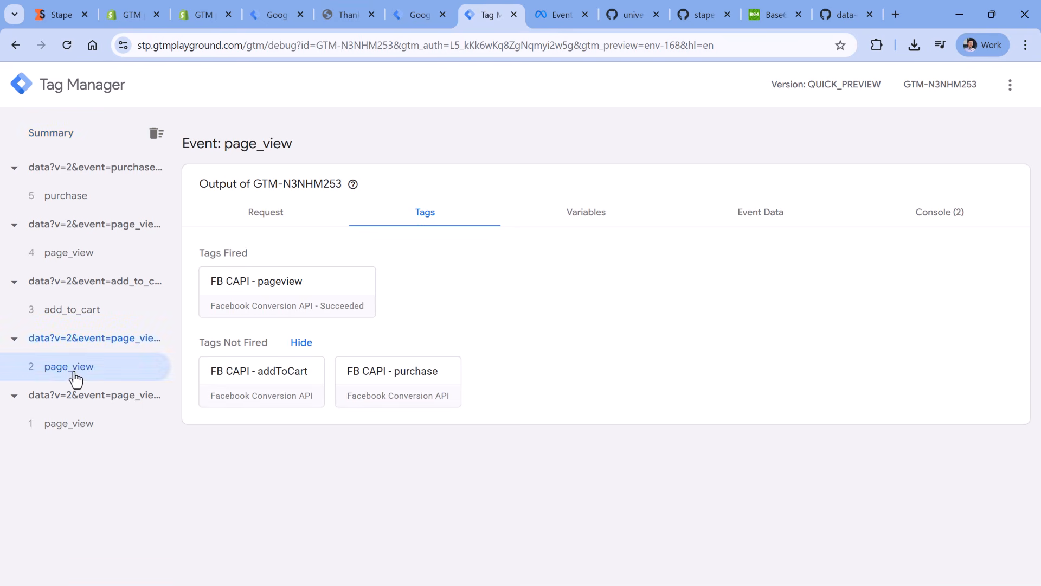
pyautogui.click(79, 312)
pyautogui.click(70, 210)
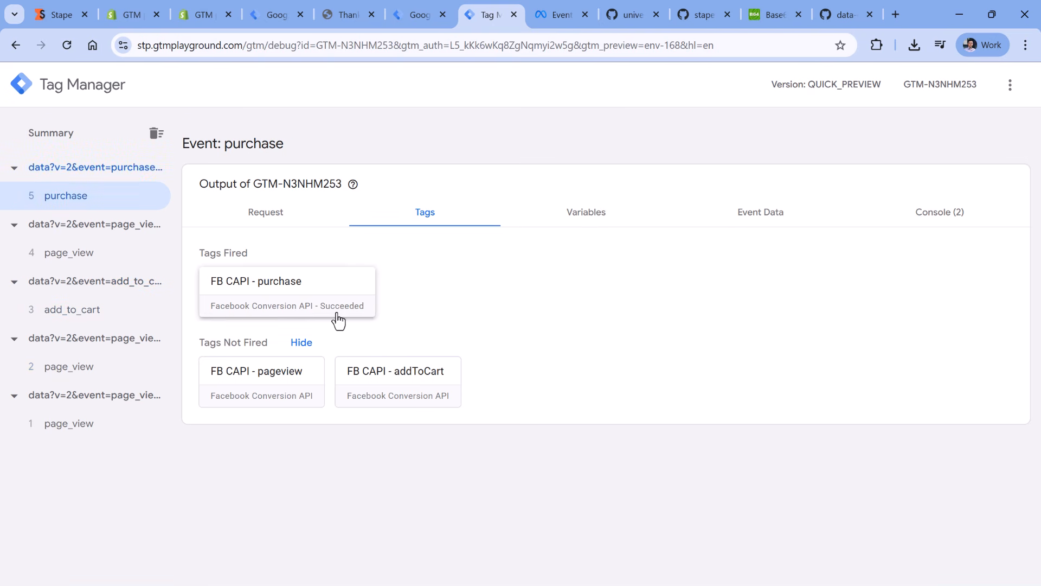
# - Review the server events received in the GTM Playground.com dataset's test events in Meta Events Manager
pyautogui.click(552, 15)
pyautogui.scroll(3, 542, 228)
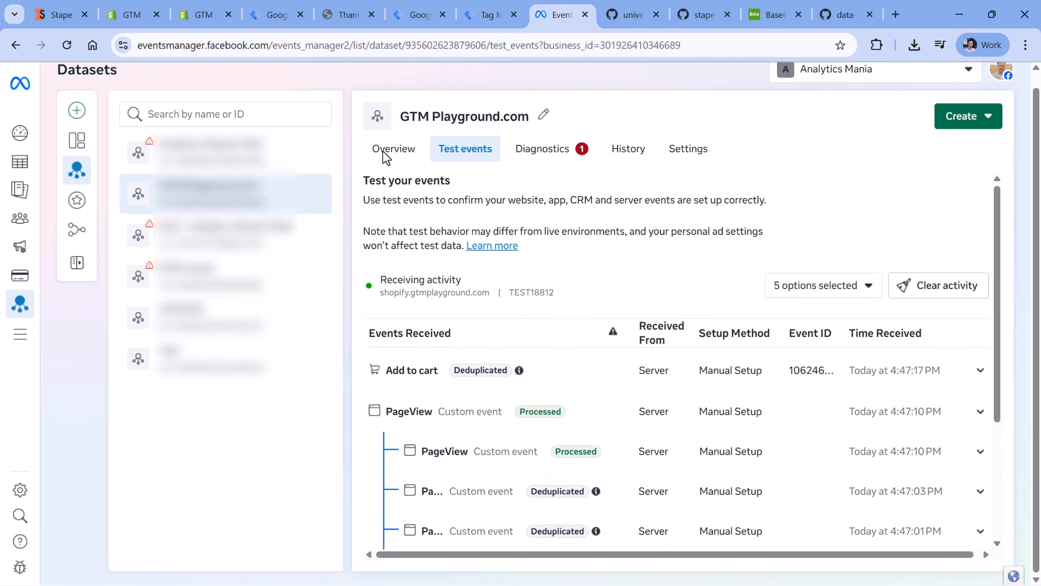
pyautogui.scroll(-3, 386, 163)
pyautogui.scroll(1, 426, 195)
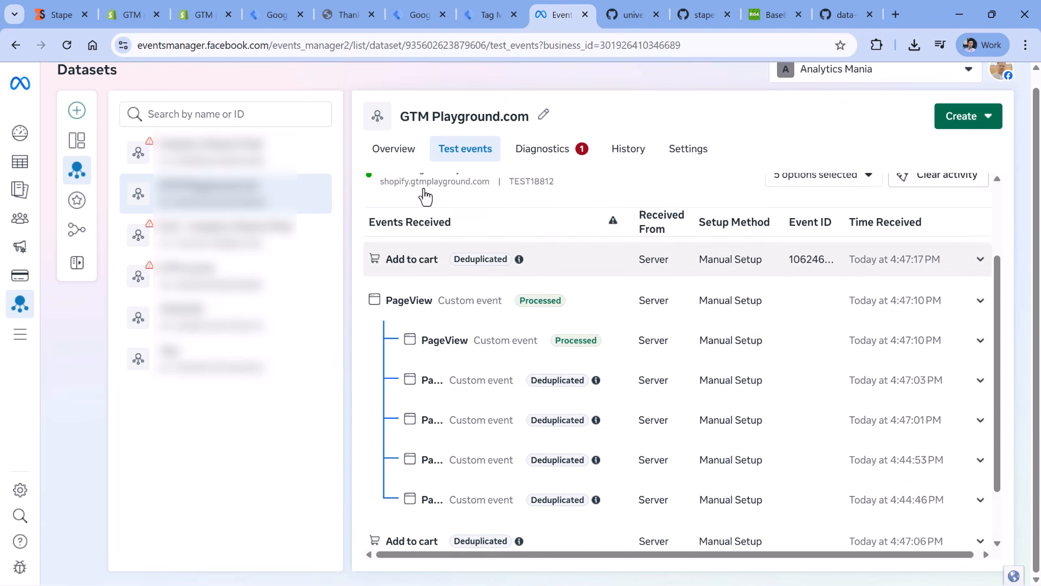
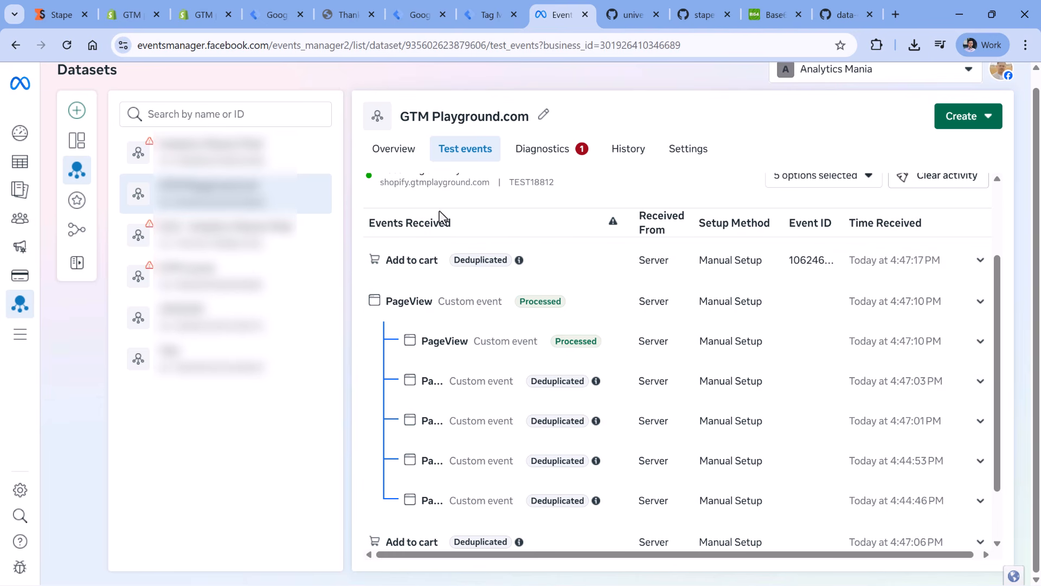
# - Examine the details and user data keys of the received PageView and Add to cart test events
pyautogui.click(485, 342)
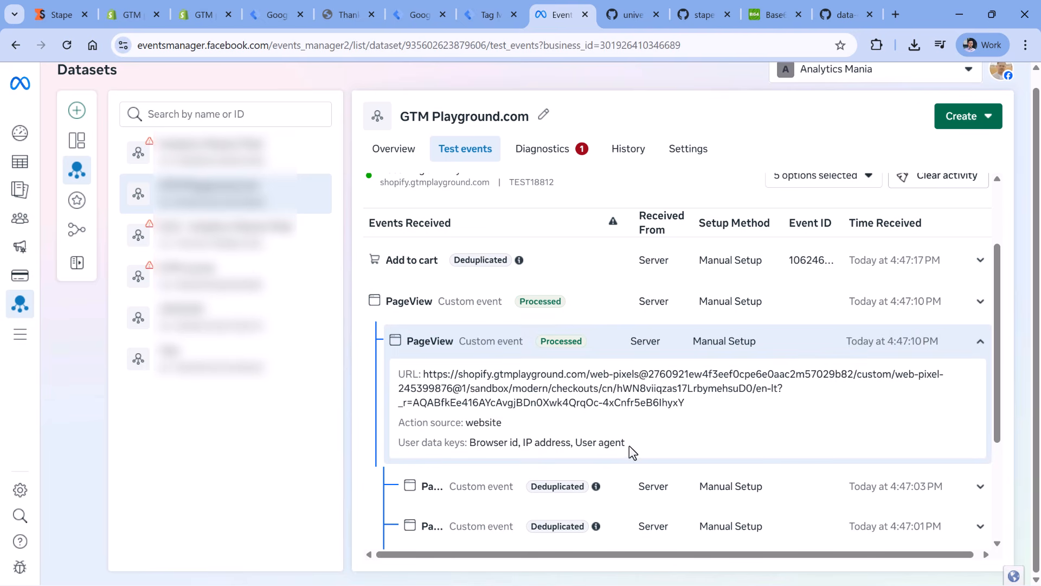
pyautogui.moveTo(632, 452); pyautogui.dragTo(503, 444)
pyautogui.click(418, 305)
pyautogui.click(419, 265)
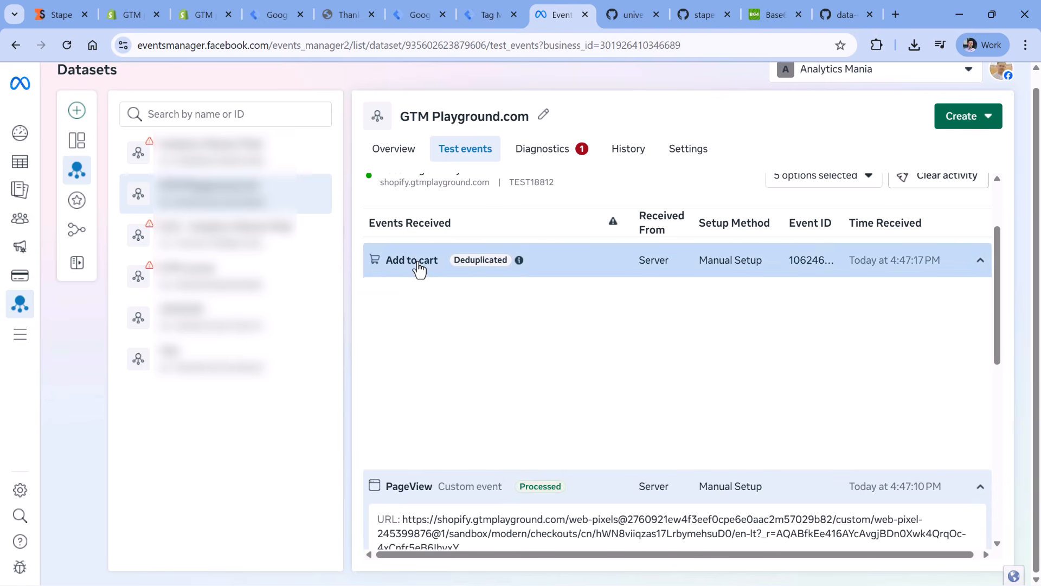
pyautogui.moveTo(391, 350); pyautogui.dragTo(576, 390)
pyautogui.click(576, 390)
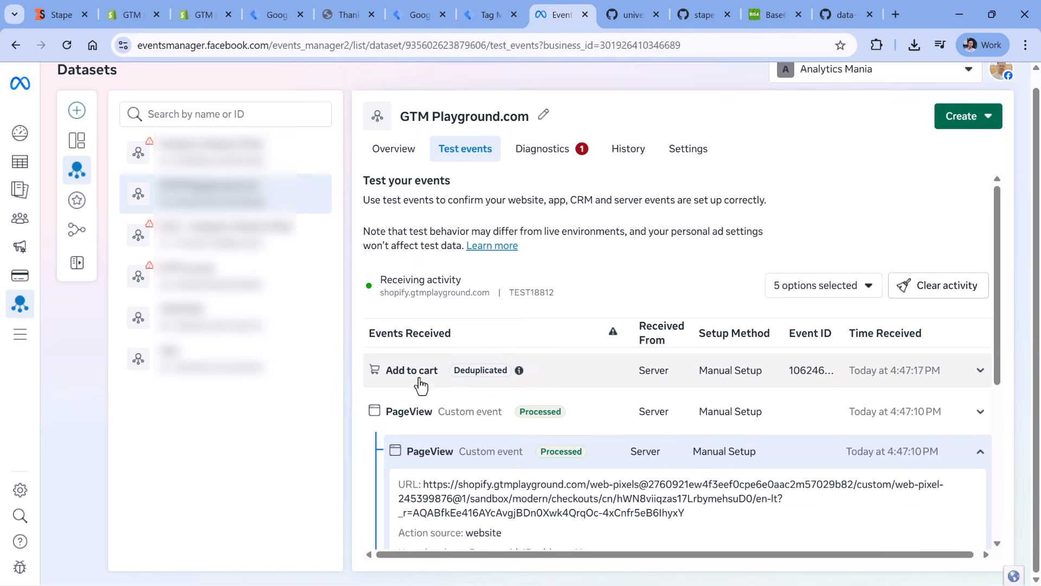
pyautogui.click(491, 15)
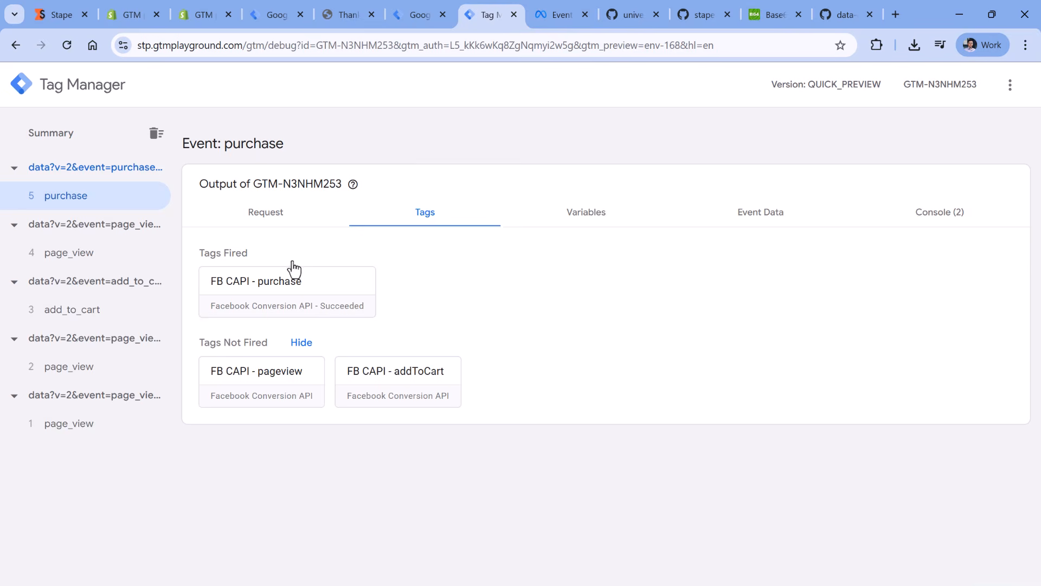
pyautogui.click(416, 8)
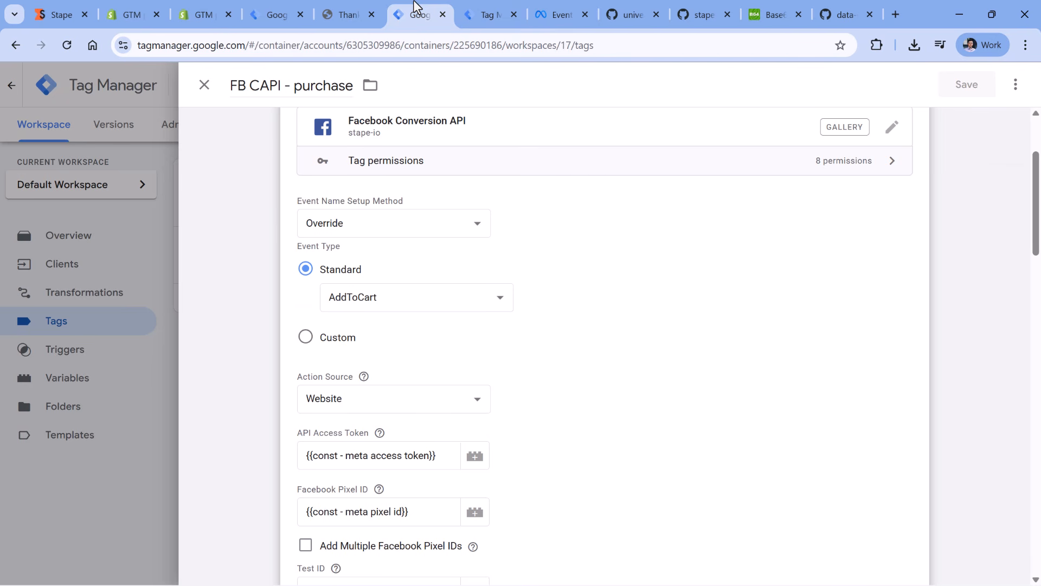
pyautogui.click(344, 92)
pyautogui.scroll(1, 450, 274)
pyautogui.click(458, 302)
pyautogui.scroll(-1, 458, 306)
pyautogui.click(347, 297)
pyautogui.click(366, 217)
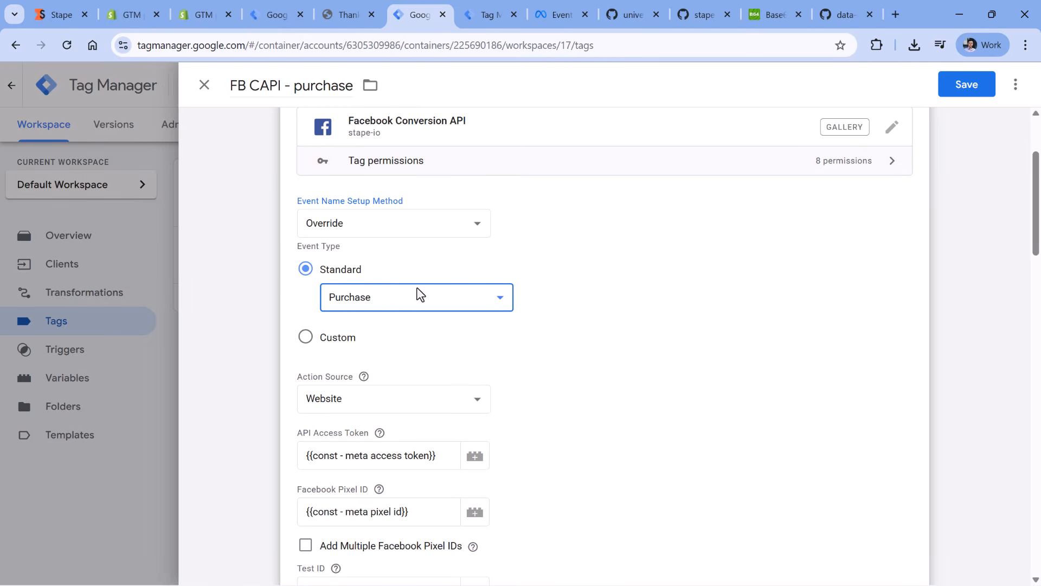
pyautogui.click(965, 92)
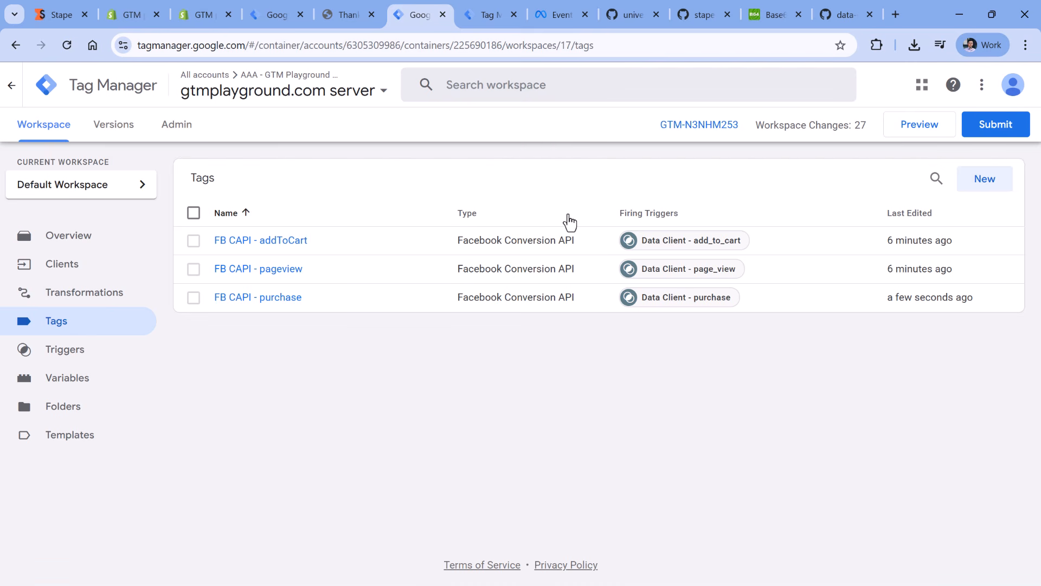
pyautogui.click(919, 130)
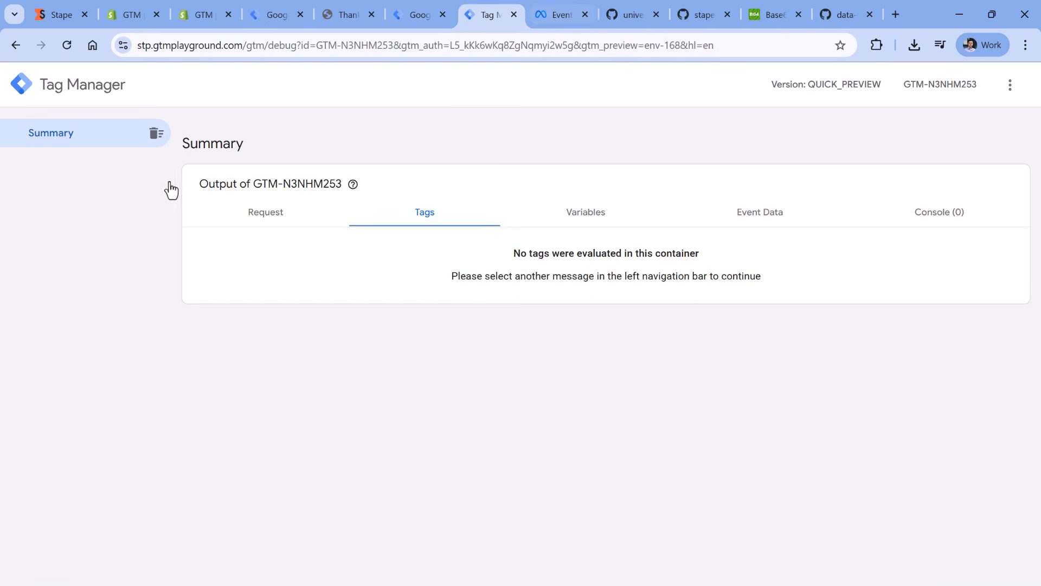
# - Examine the new Purchase event's parameters and user data keys in Meta Events Manager's test events
pyautogui.hotkey('ctrl', 'Tab')
pyautogui.scroll(-1, 636, 213)
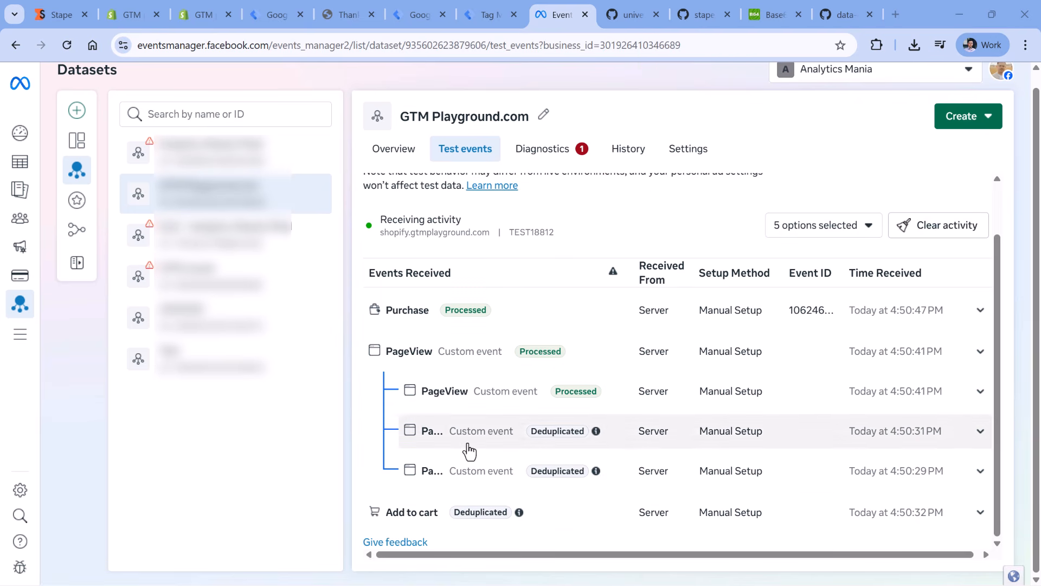
pyautogui.click(418, 314)
pyautogui.scroll(-1, 413, 411)
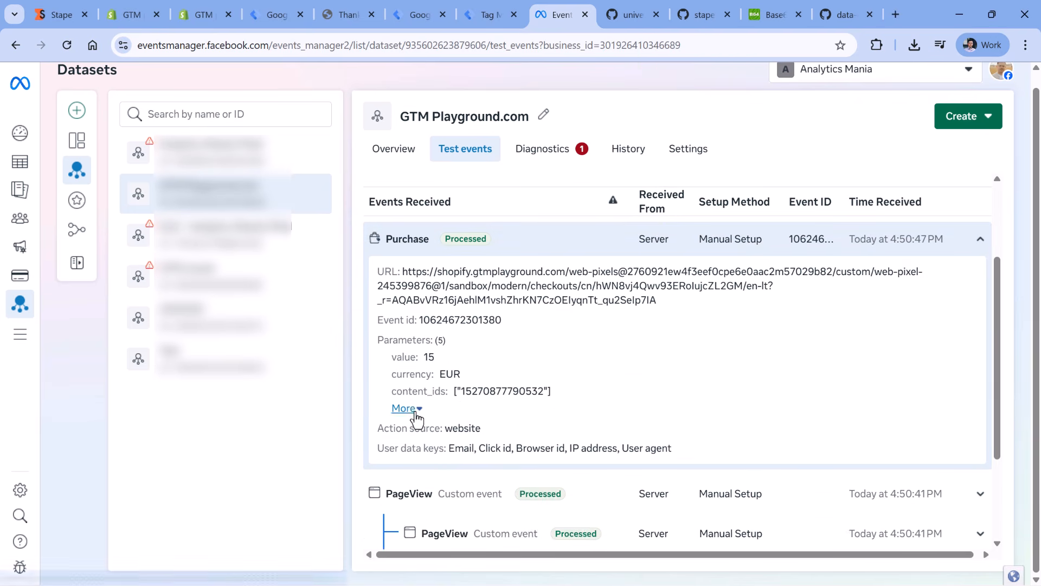
pyautogui.click(409, 408)
pyautogui.click(418, 452)
pyautogui.scroll(-1, 470, 398)
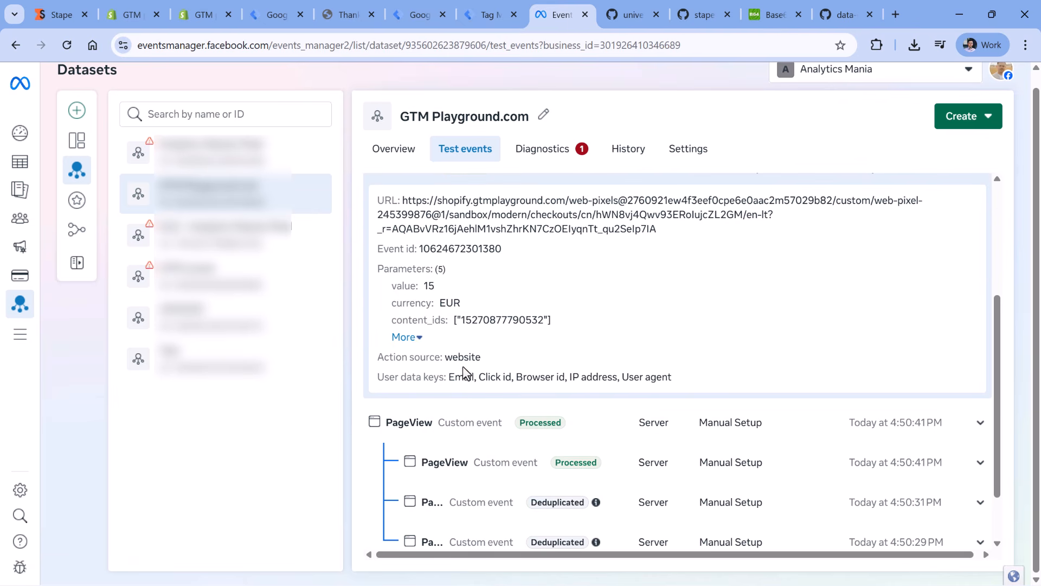
pyautogui.doubleClick(461, 377)
# - Return to the server container's tags and review the Test ID setting of the FB CAPI - addToCart tag without changing it
pyautogui.click(487, 6)
pyautogui.click(422, 4)
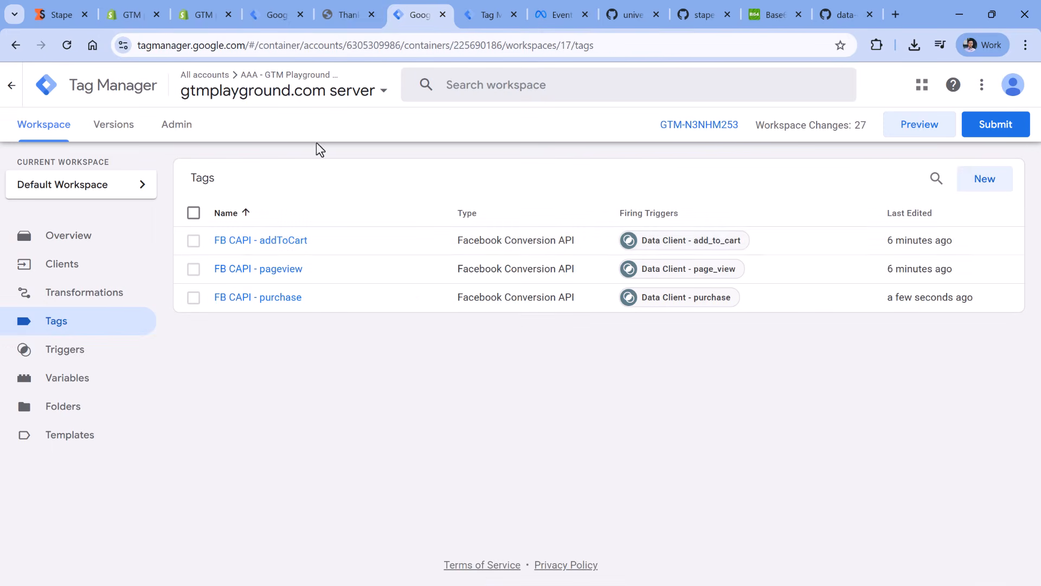
pyautogui.click(255, 249)
pyautogui.scroll(-5, 396, 262)
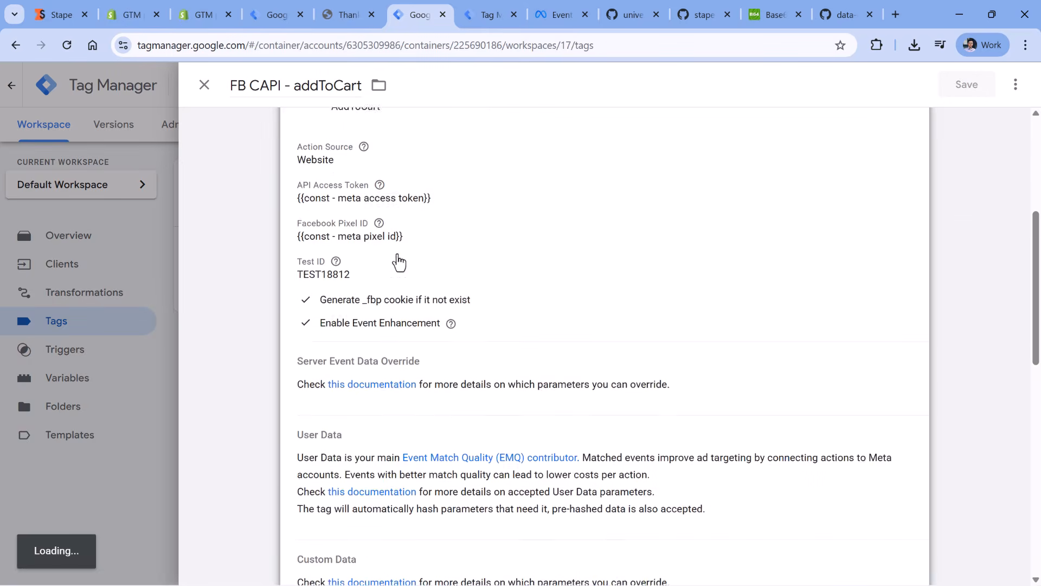
pyautogui.moveTo(372, 234); pyautogui.dragTo(309, 236)
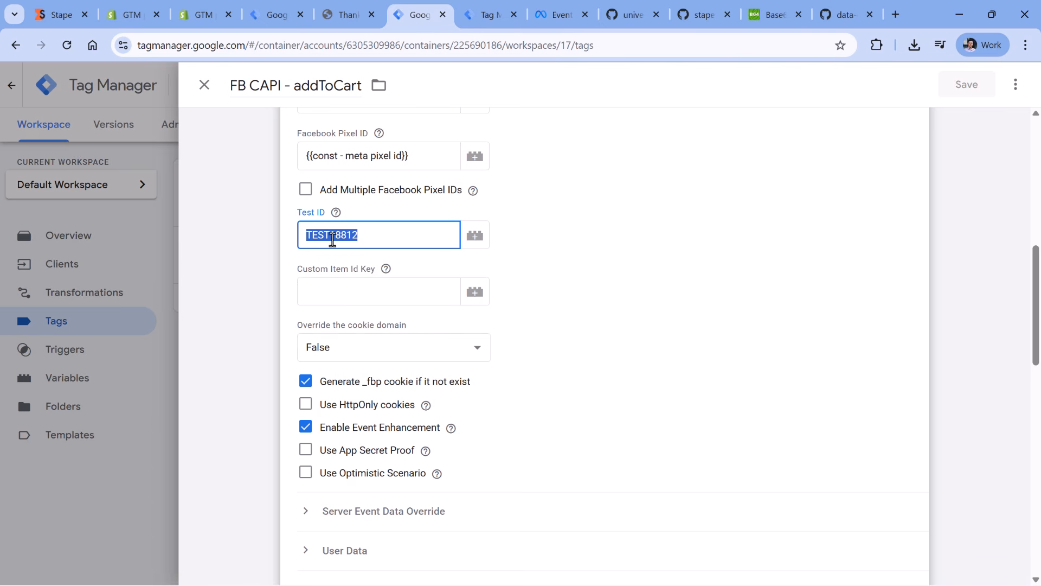
pyautogui.click(380, 234)
pyautogui.click(550, 232)
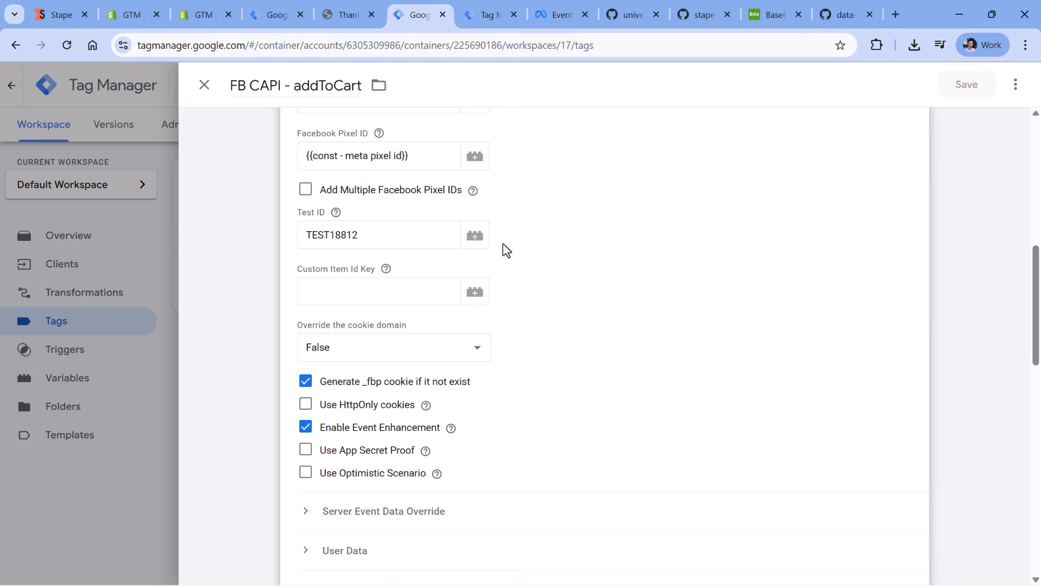
pyautogui.press('Escape')
pyautogui.click(193, 240)
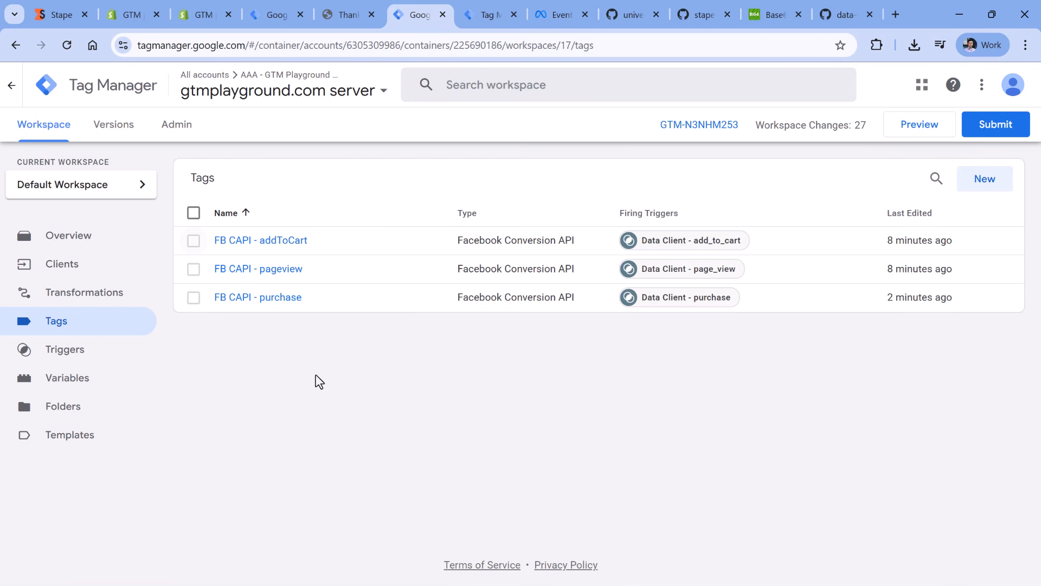
# - Find the Facebook Pixel by Stape tag template in the gallery and add it to the gtmplayground.com web container's workspace
pyautogui.click(278, 15)
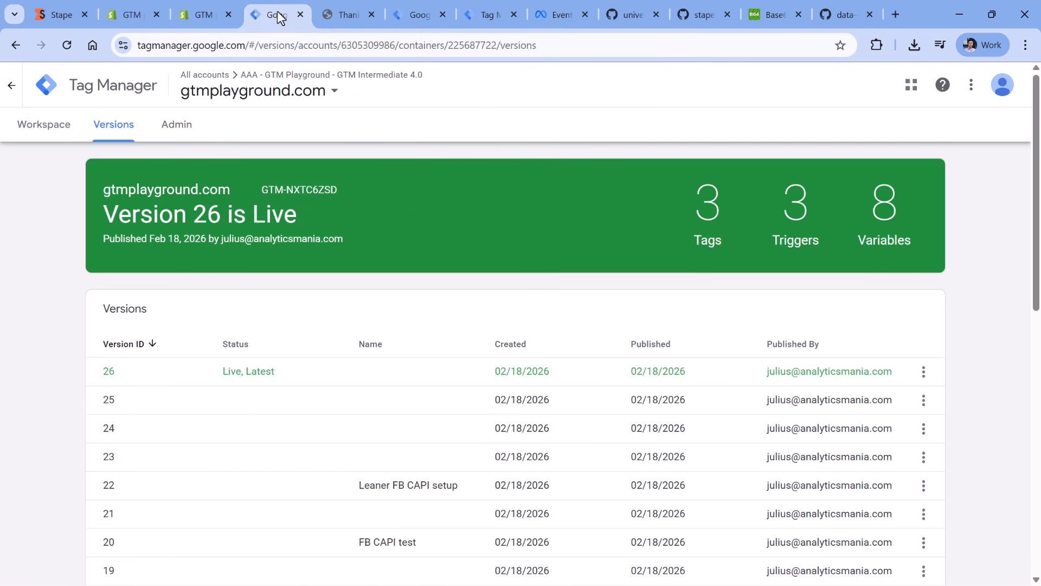
pyautogui.click(43, 128)
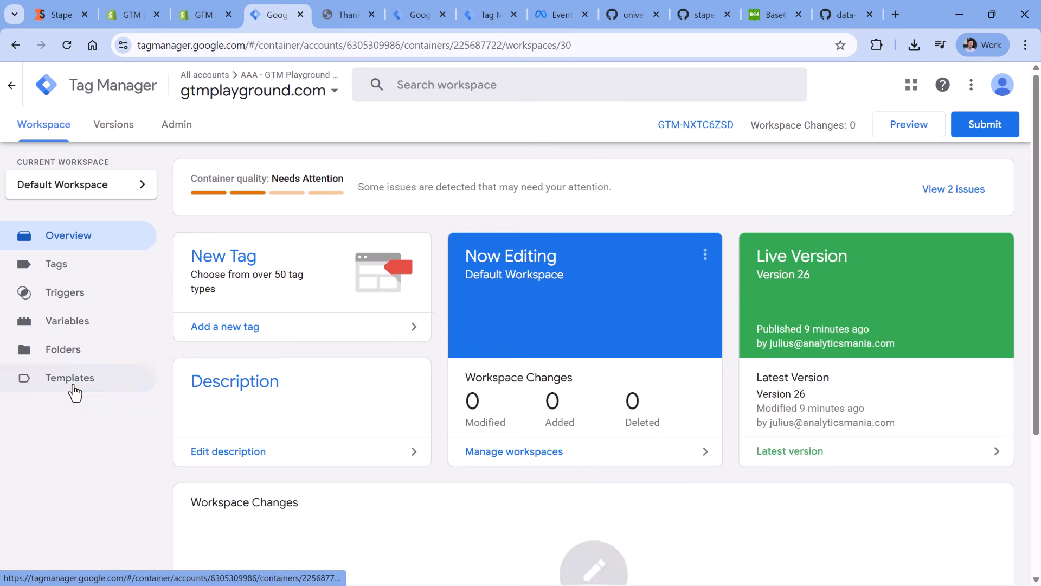
pyautogui.click(70, 380)
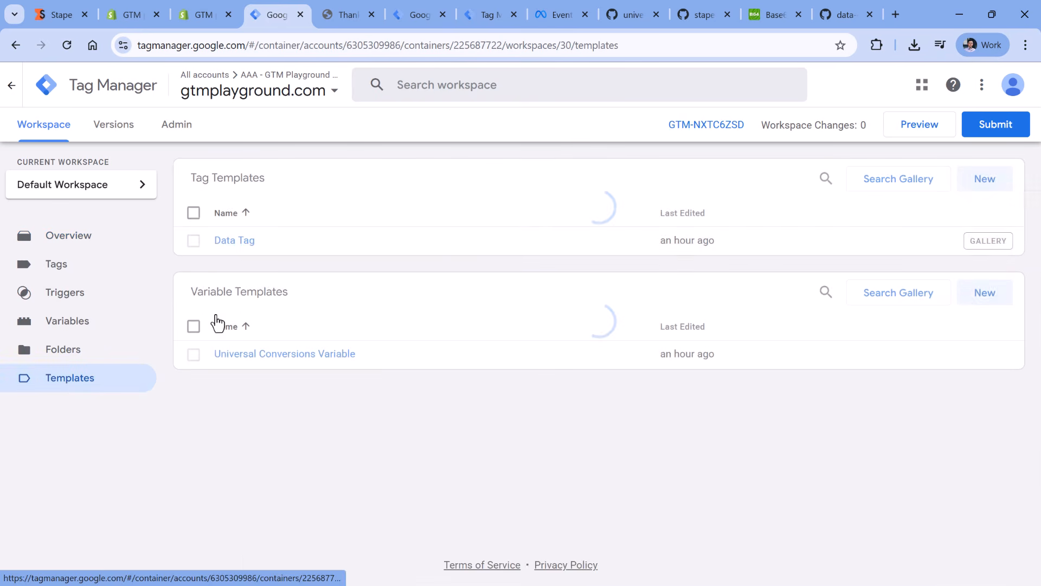
pyautogui.click(898, 185)
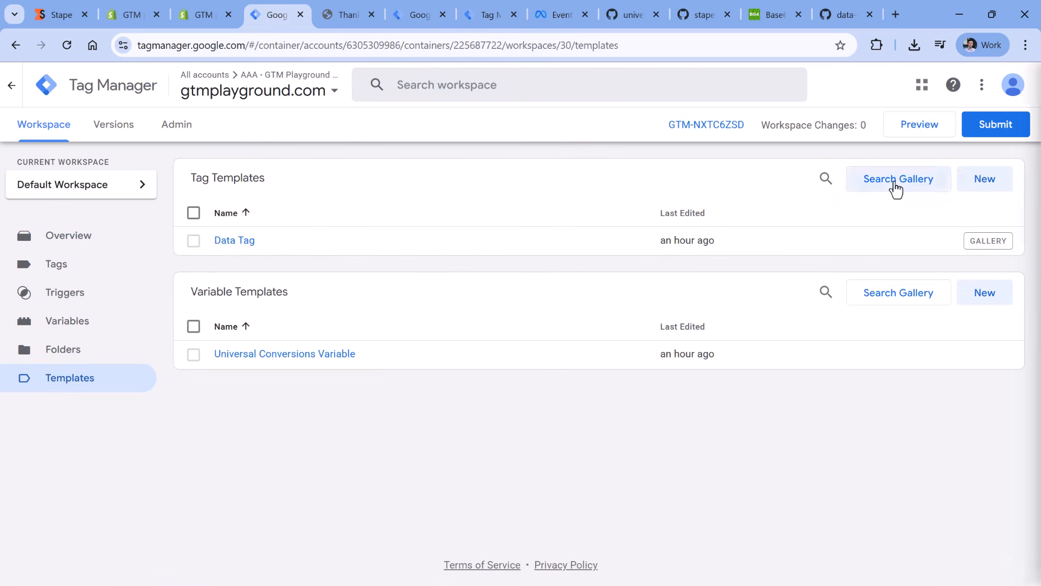
pyautogui.click(1012, 85)
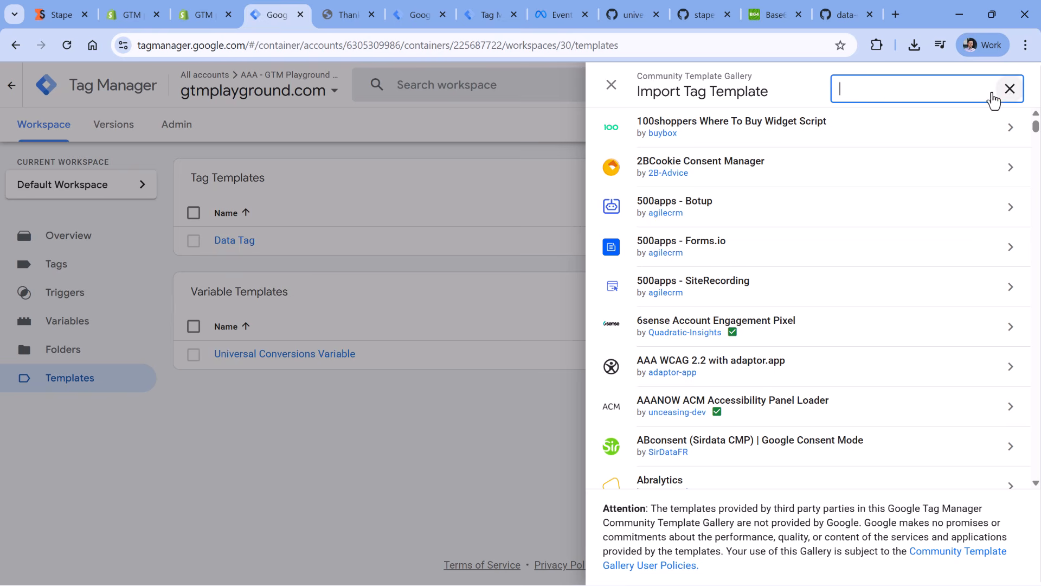
pyautogui.write('facebook pix')
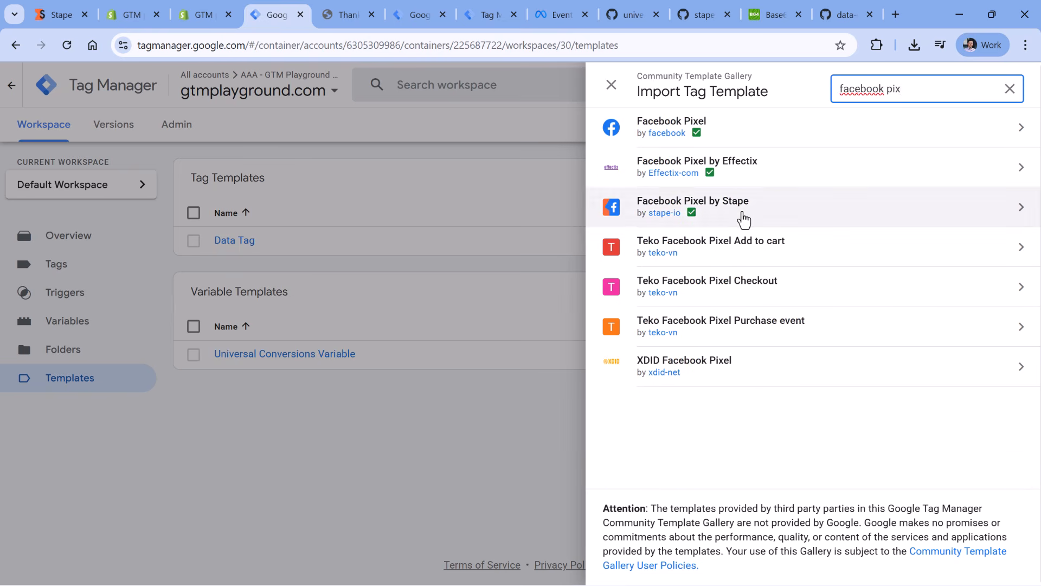
pyautogui.click(741, 217)
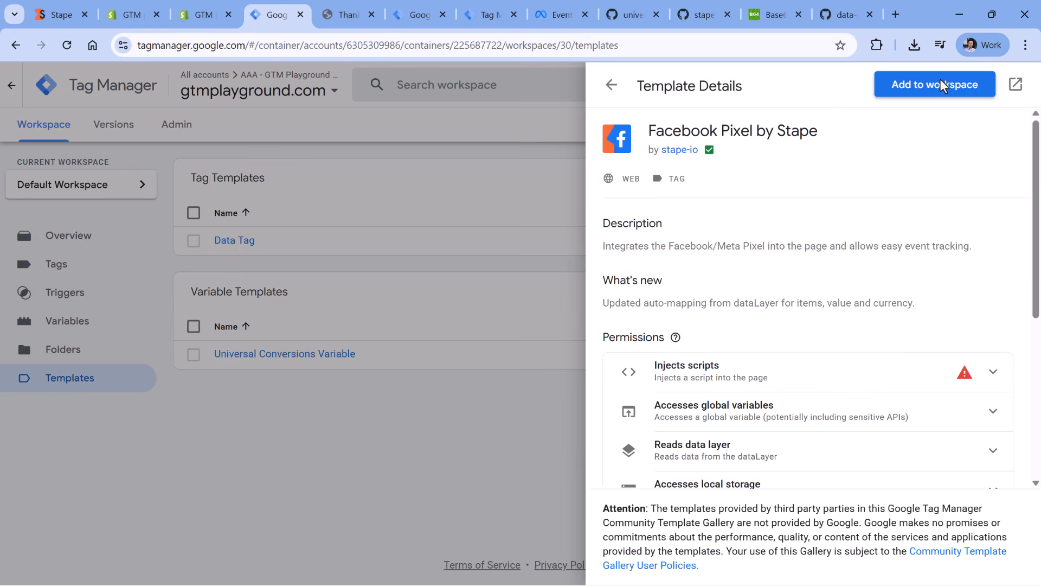
pyautogui.click(939, 82)
pyautogui.click(709, 468)
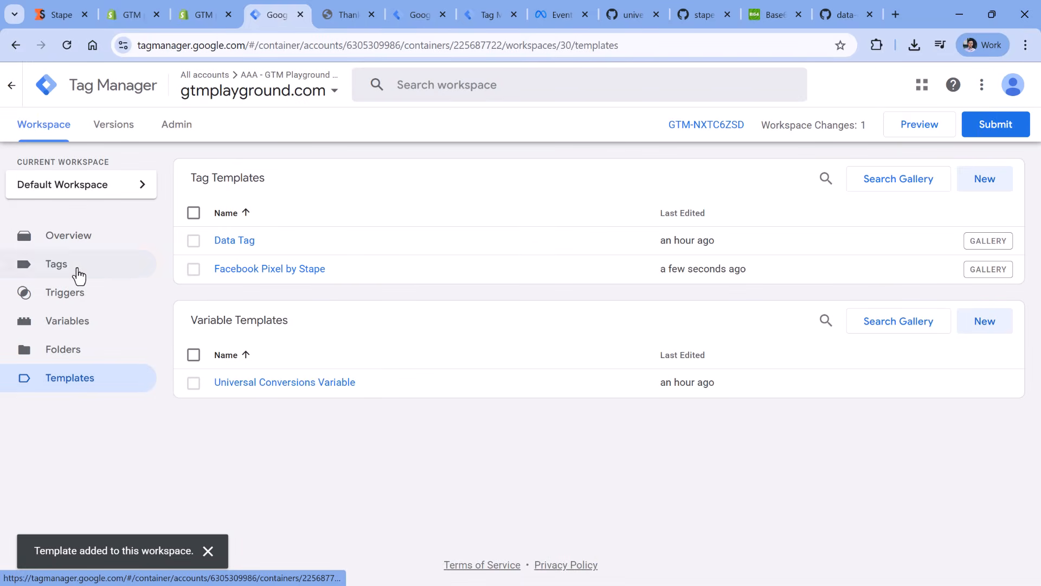
# - Create a new tag in the web container using the Facebook Pixel by Stape tag type
pyautogui.click(65, 269)
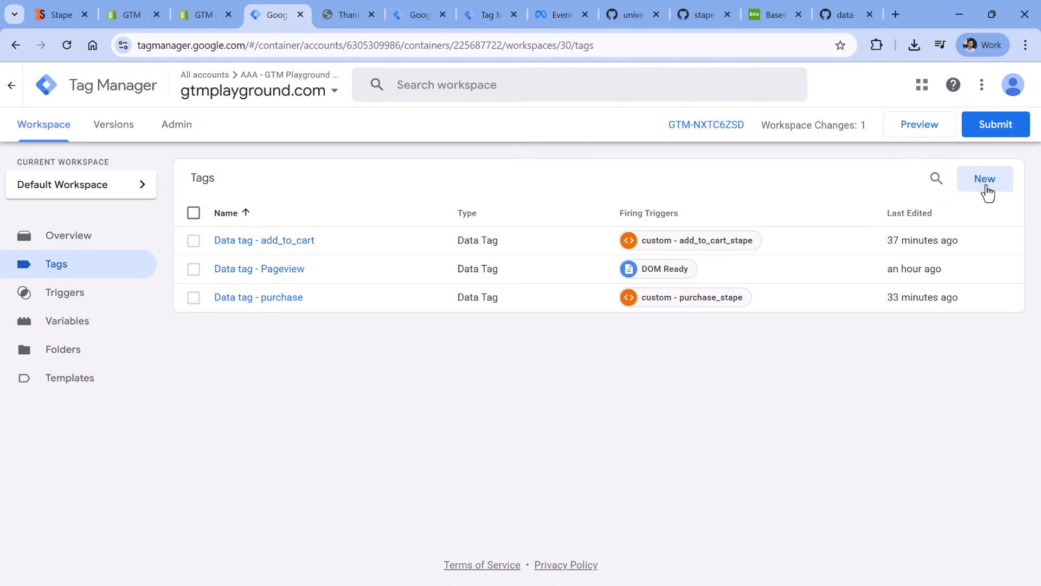
pyautogui.click(984, 181)
pyautogui.click(325, 255)
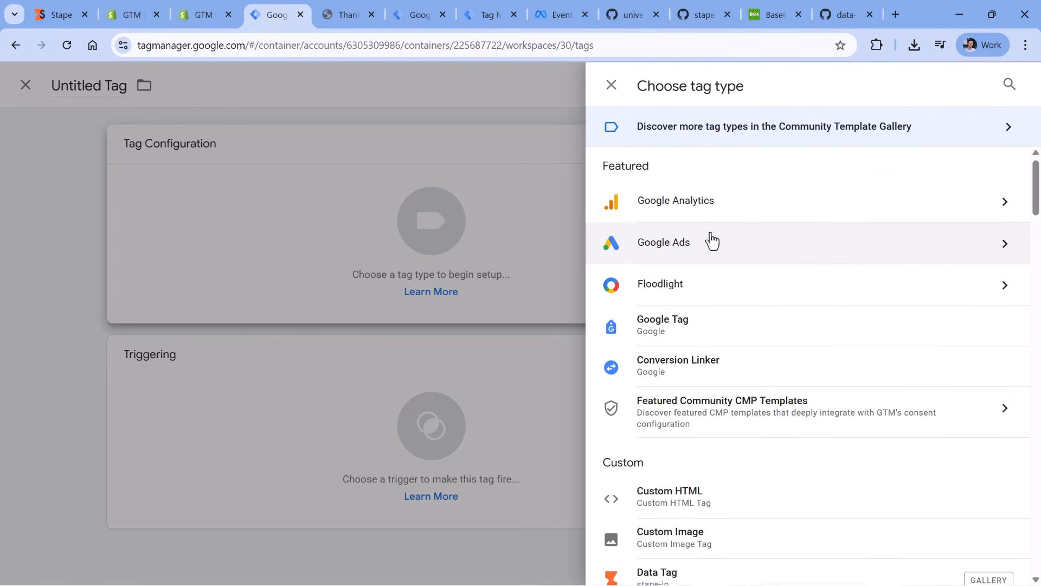
pyautogui.scroll(-4, 700, 304)
pyautogui.click(715, 423)
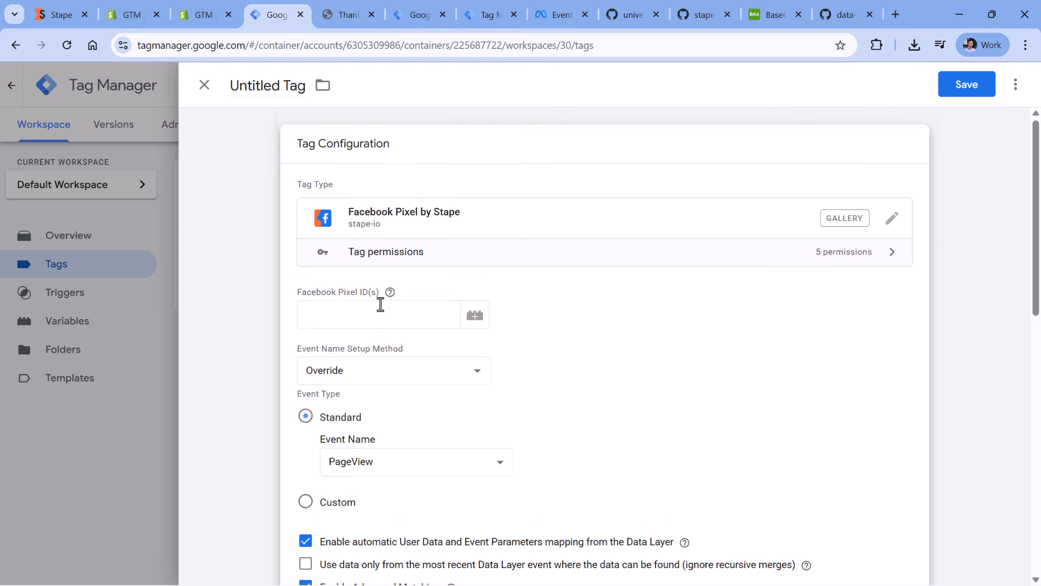
# - Copy the GTM Playground.com dataset ID from its settings in Meta Events Manager
pyautogui.click(404, 298)
pyautogui.click(556, 16)
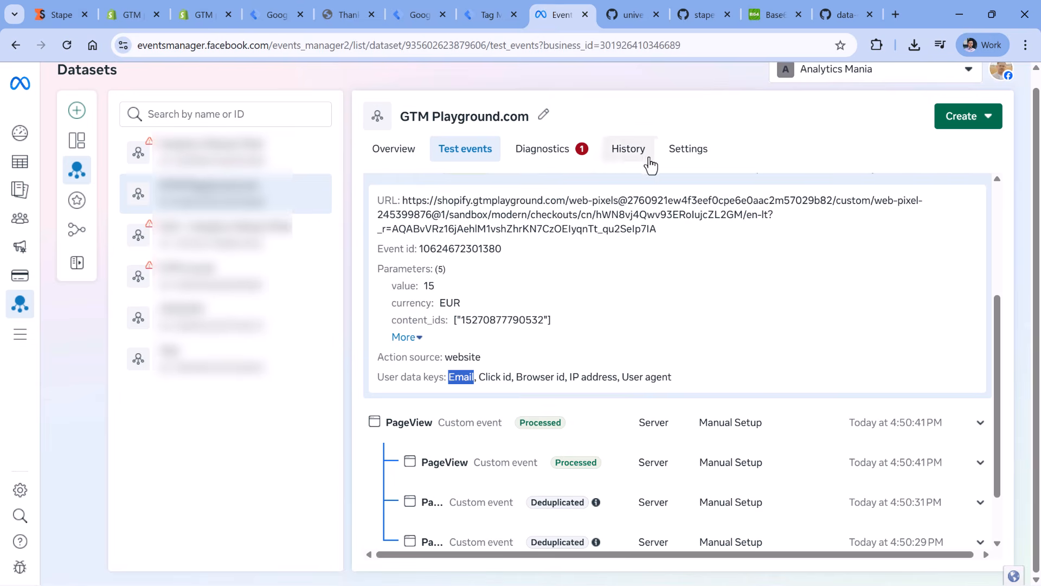
pyautogui.click(693, 152)
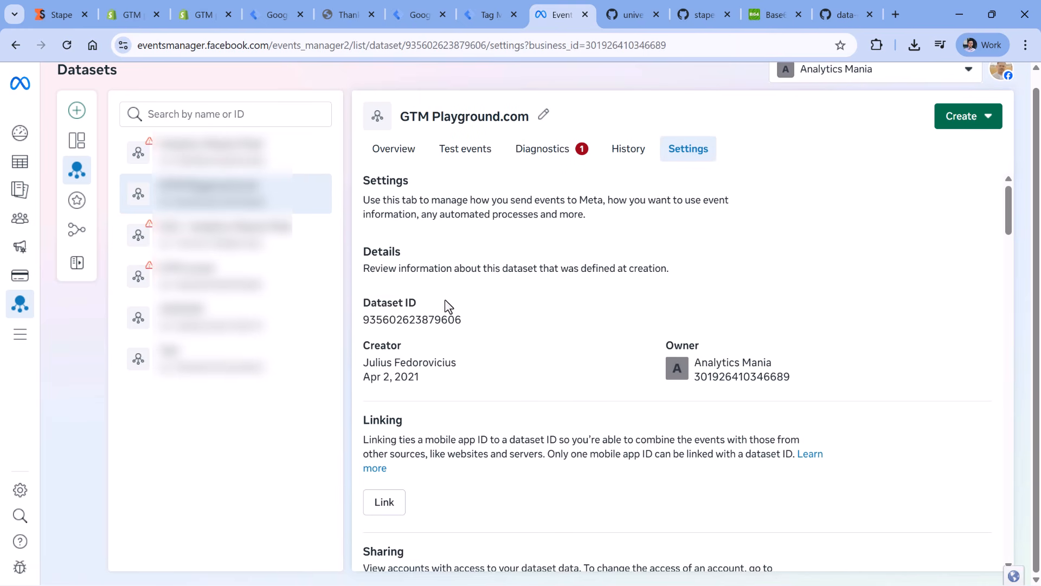
pyautogui.click(420, 324)
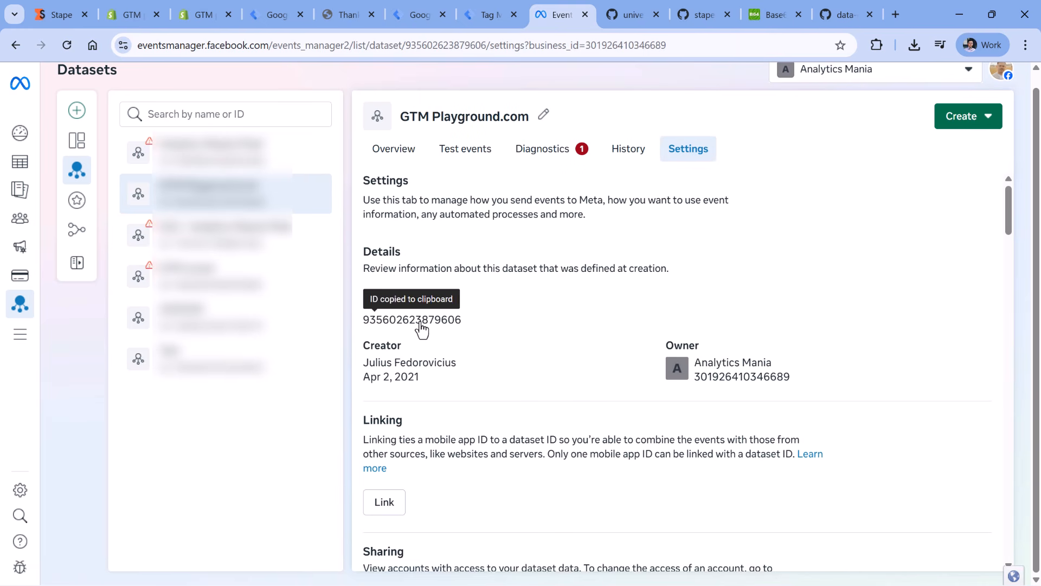
# - Start a new Constant variable for the new tag's Facebook Pixel ID, using the copied dataset ID as its value
pyautogui.click(276, 15)
pyautogui.click(371, 297)
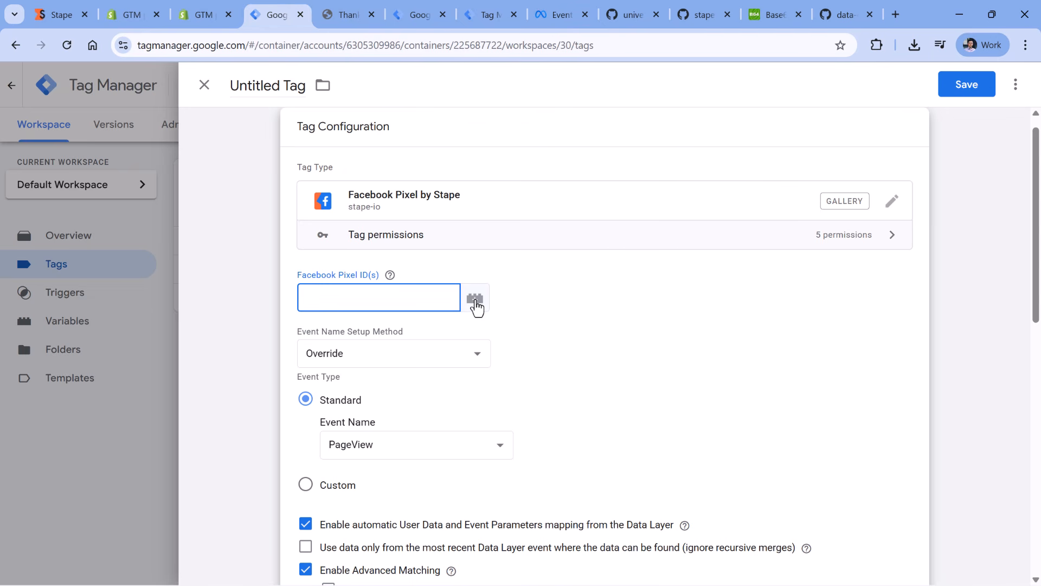
pyautogui.click(475, 300)
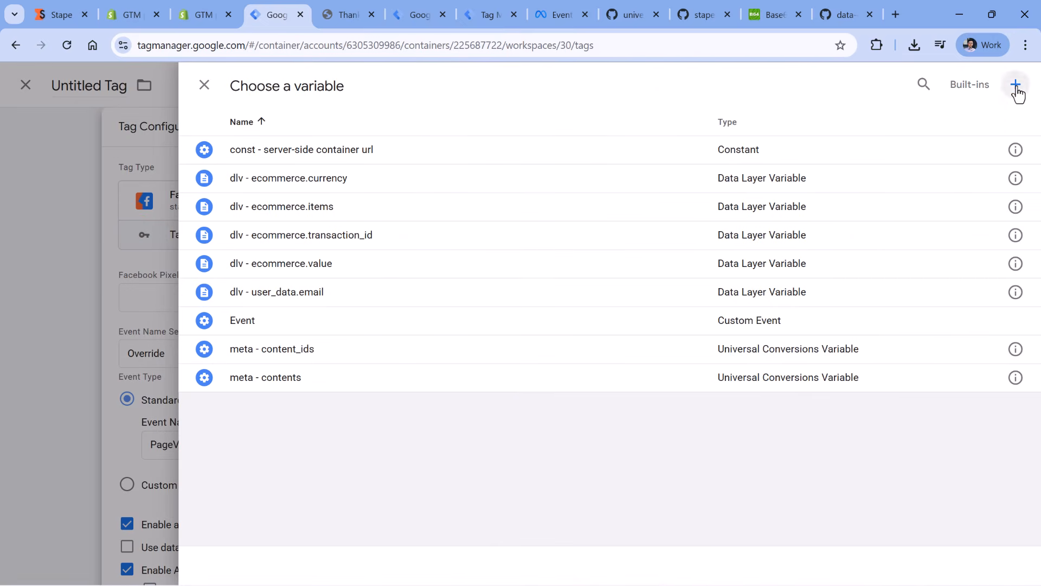
pyautogui.click(1016, 87)
pyautogui.click(377, 223)
pyautogui.scroll(-3, 704, 278)
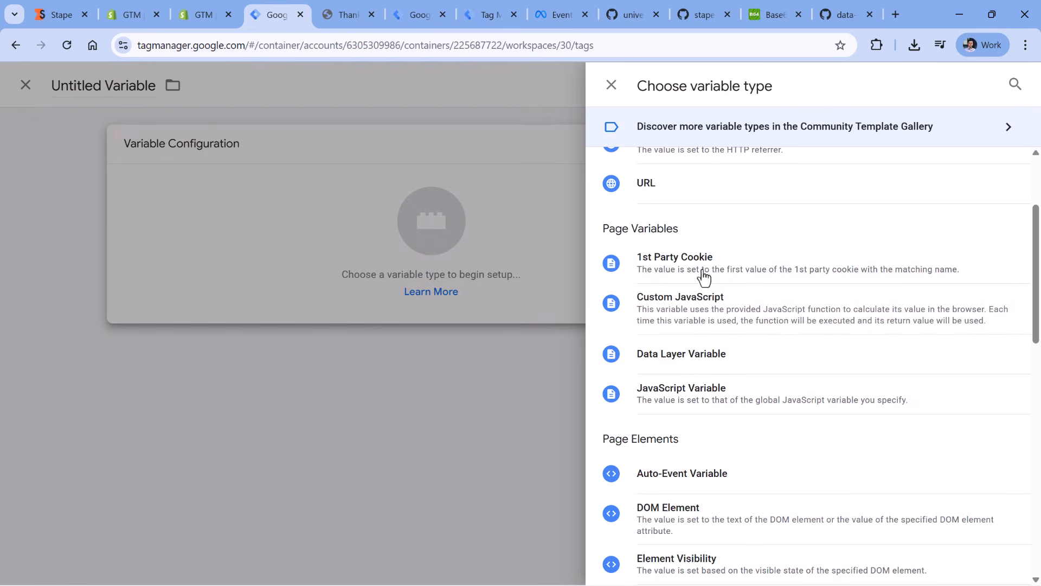
pyautogui.scroll(-4, 675, 423)
pyautogui.click(672, 465)
pyautogui.click(382, 288)
pyautogui.hotkey('ctrl', 'v')
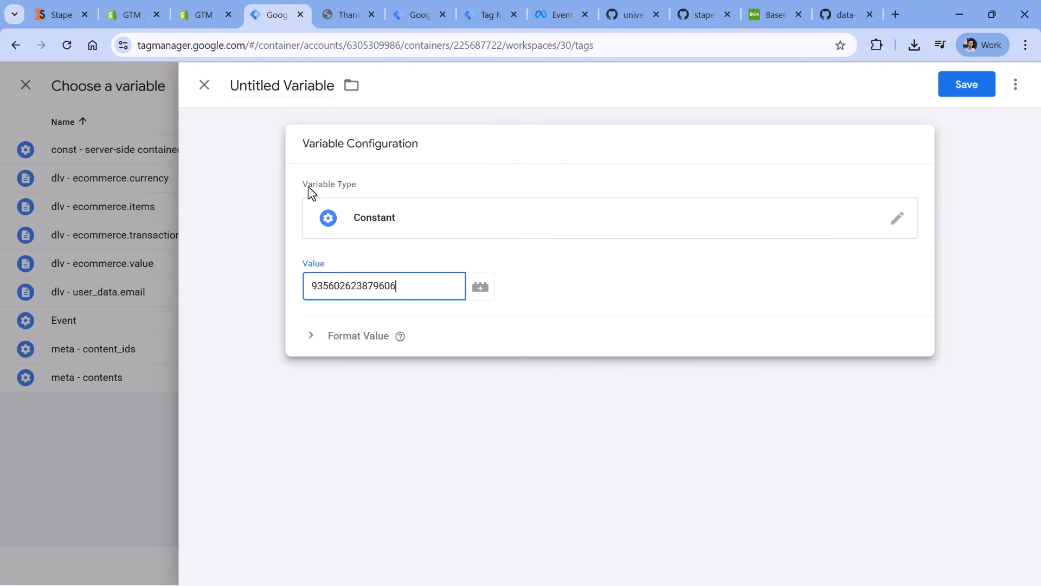
# - Name the variable "const - facebook pixel id" and save it as the tag's Facebook Pixel ID
pyautogui.click(284, 85)
pyautogui.write('const')
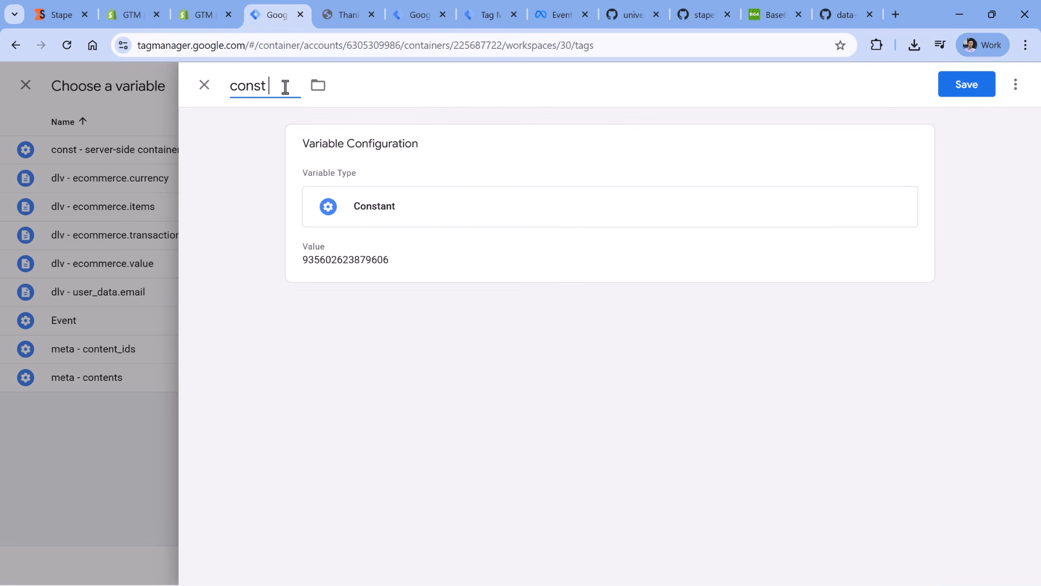
pyautogui.write(' - facebook pixel id')
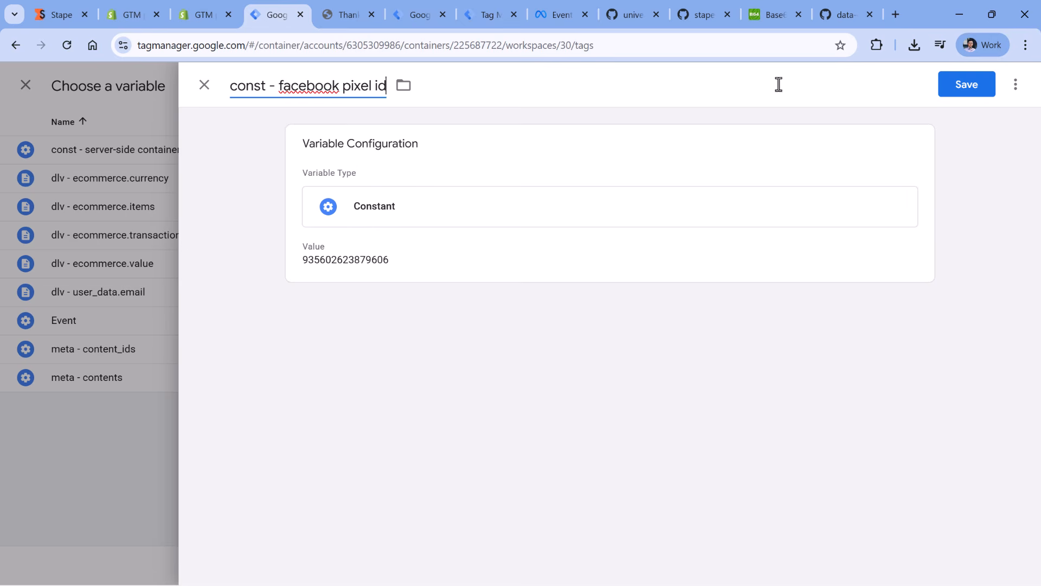
pyautogui.click(966, 84)
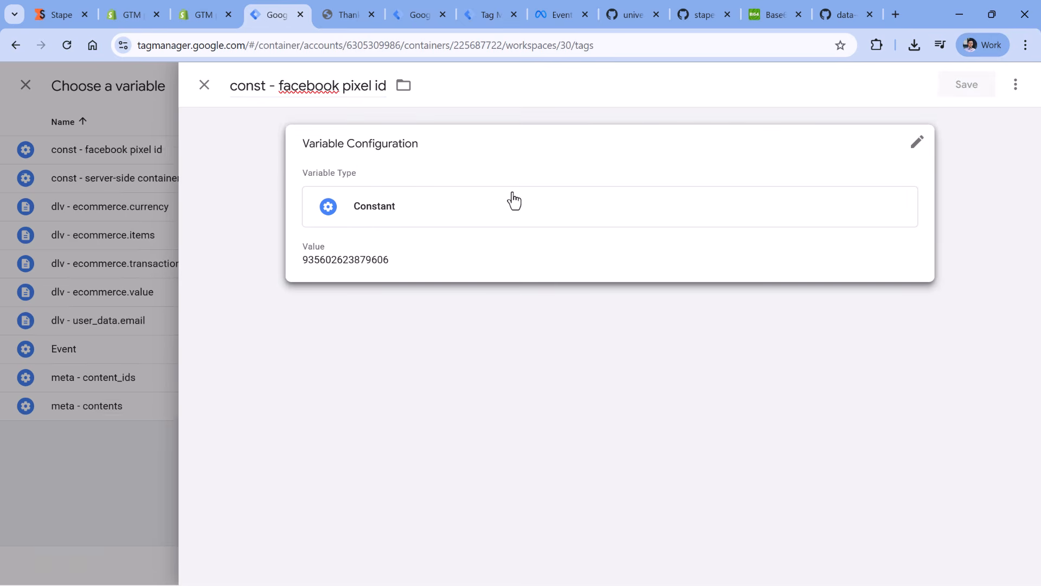
# - Disable automatic User Data and Event Parameters mapping, and enable Event Enhancement with Store User Data hashed
pyautogui.scroll(-2, 359, 344)
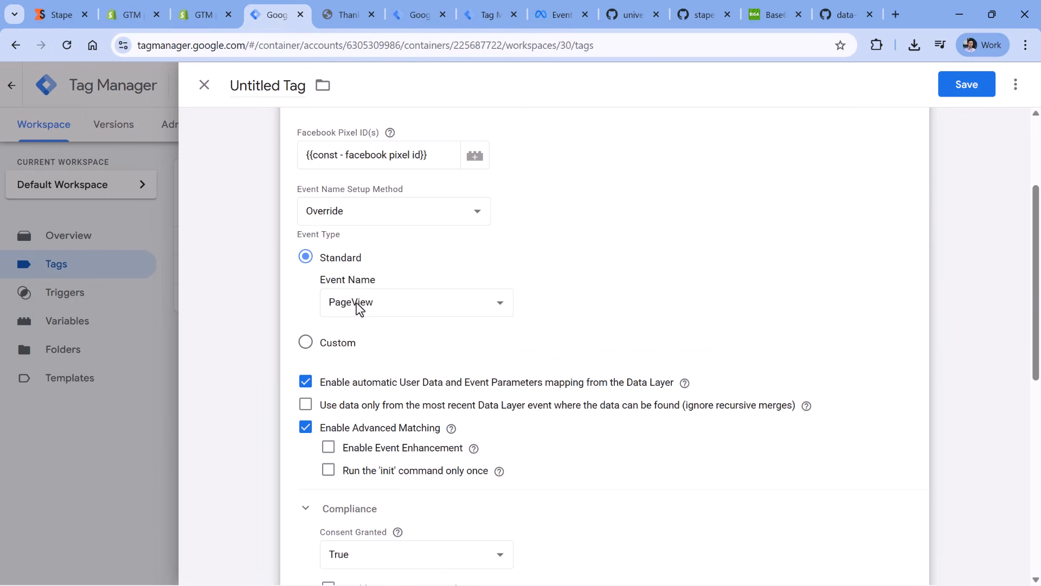
pyautogui.click(307, 383)
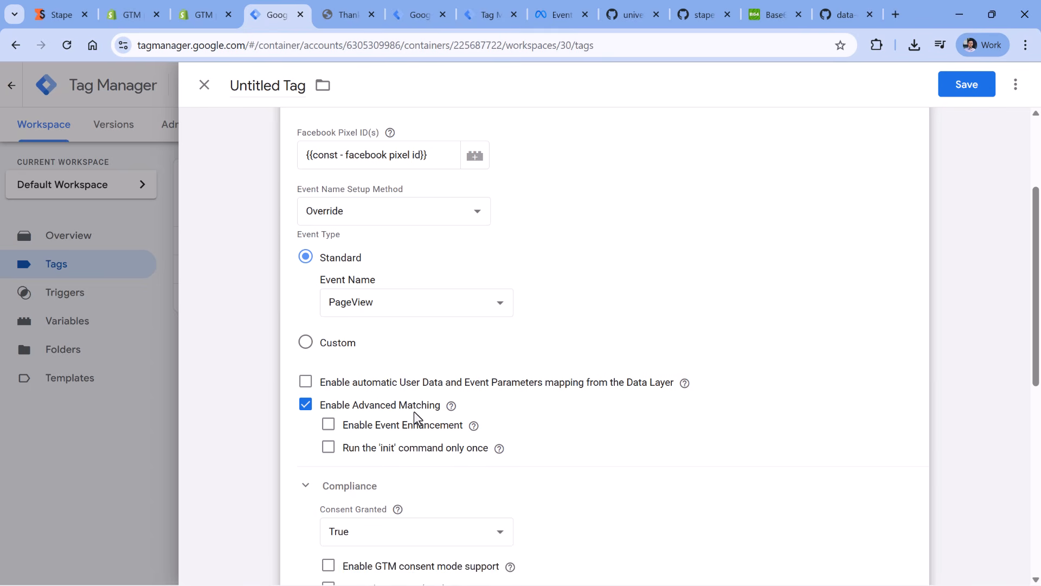
pyautogui.click(328, 425)
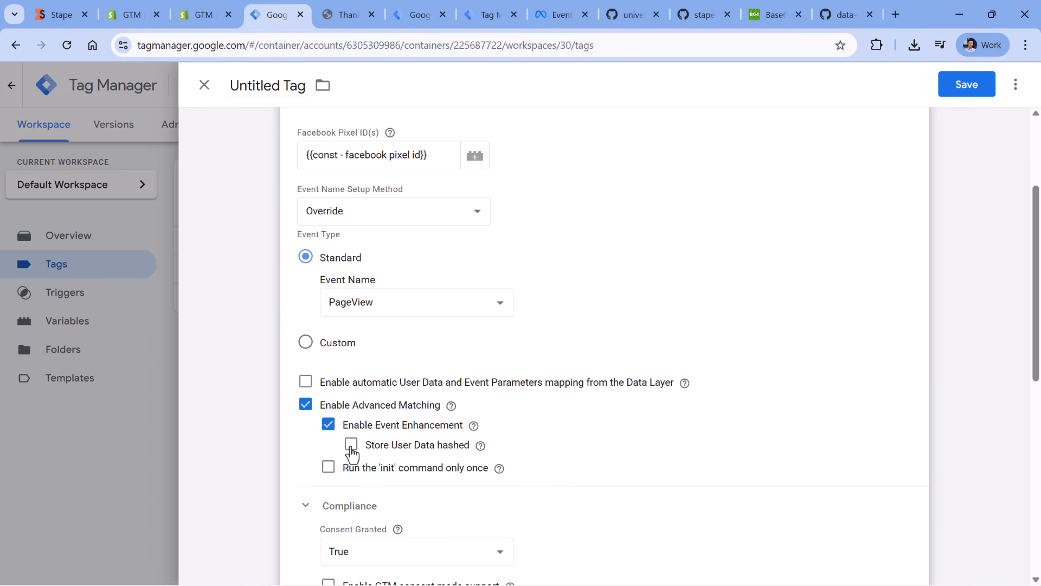
pyautogui.click(352, 444)
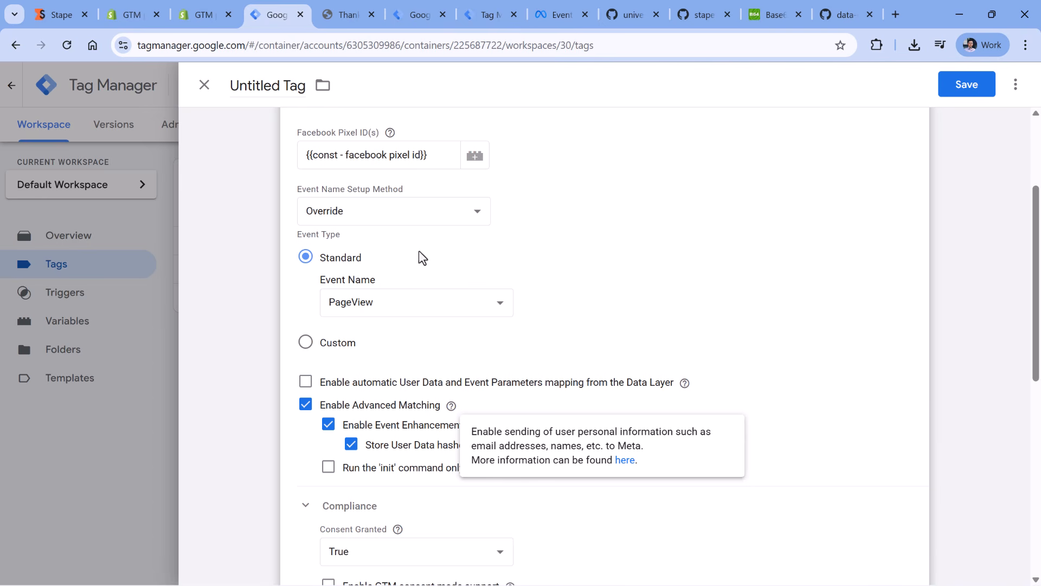
# - Enable Disable Automatic Configuration and Disable History Event Tracking in the tag's other settings
pyautogui.scroll(-5, 422, 259)
pyautogui.click(305, 221)
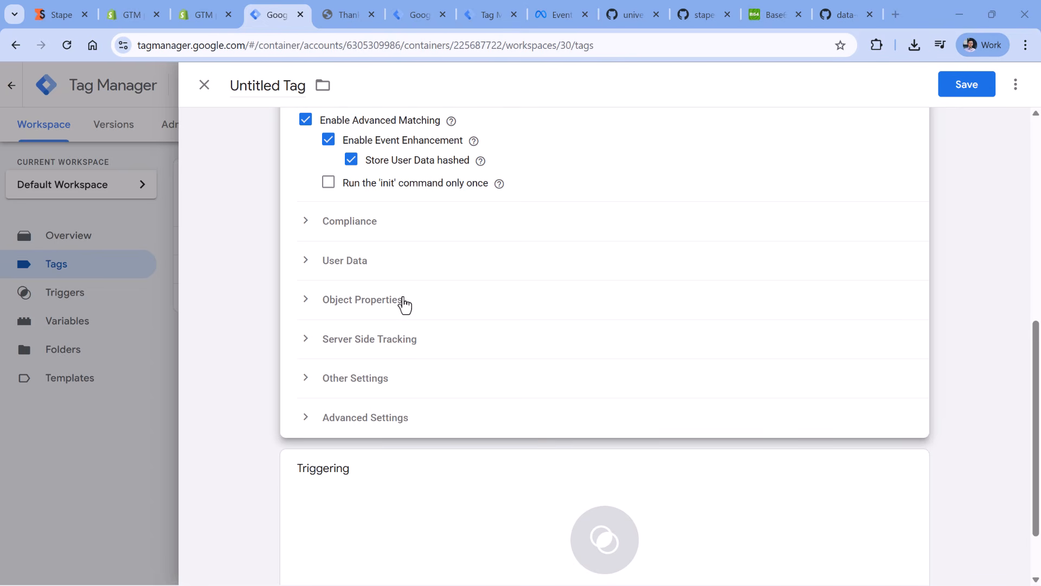
pyautogui.click(305, 382)
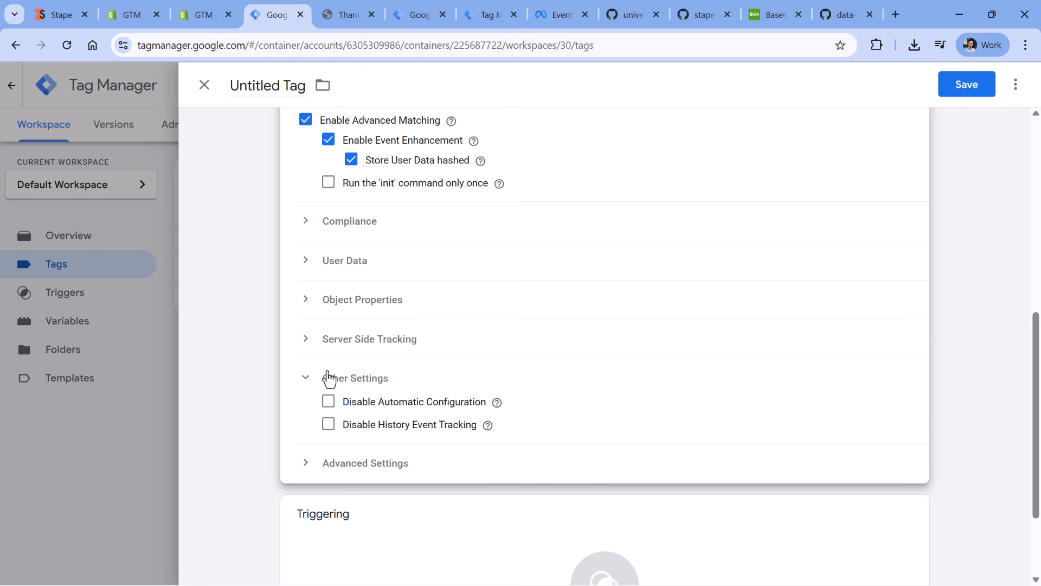
pyautogui.click(330, 405)
# - Assign the DOM Ready trigger to the PageView tag
pyautogui.scroll(-3, 454, 217)
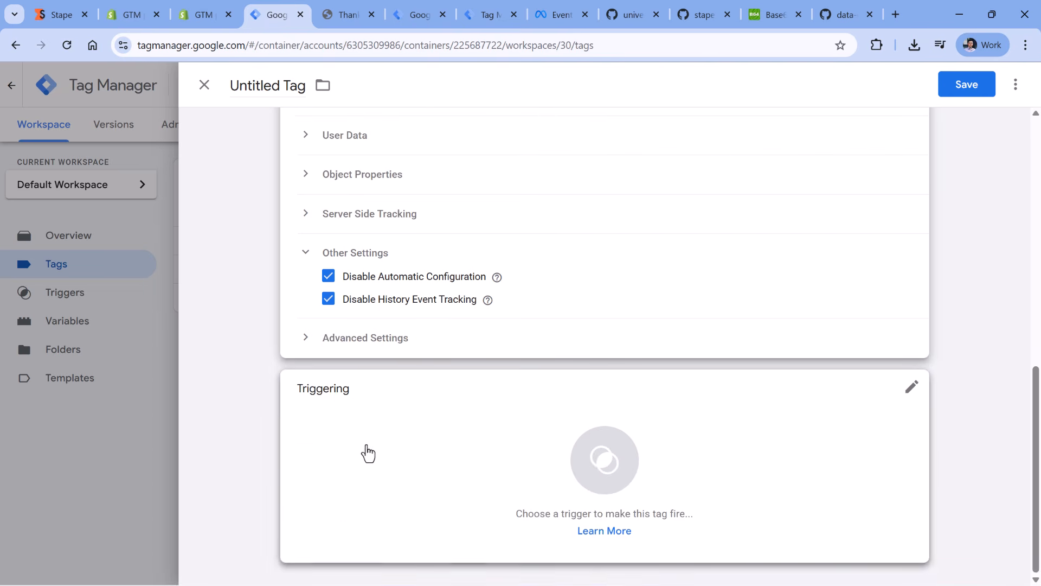
pyautogui.click(347, 451)
pyautogui.click(267, 263)
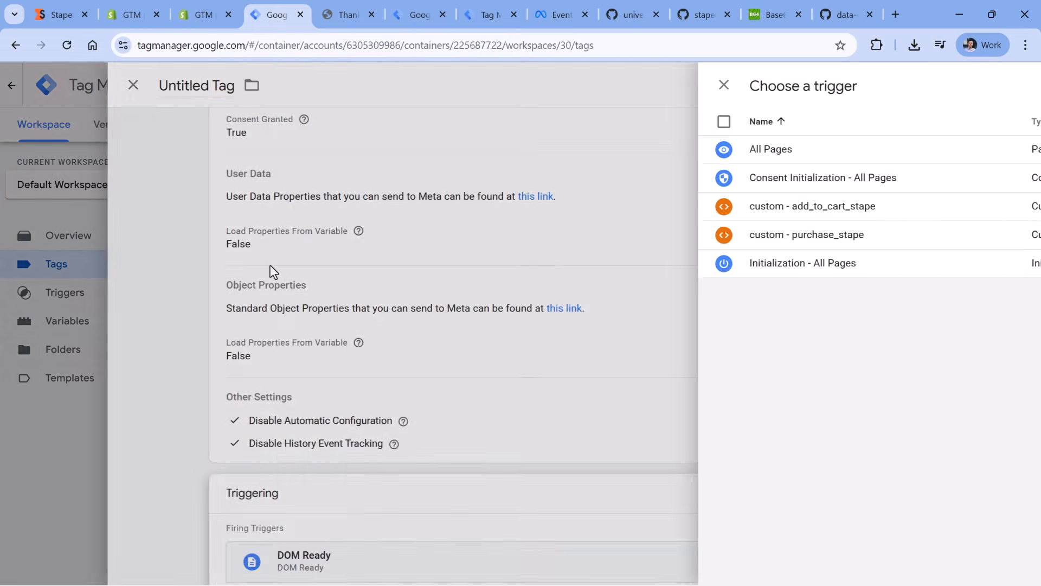
# - Name the tag "FB pixel - Pageview" and save it
pyautogui.click(263, 83)
pyautogui.write('FB pixel ')
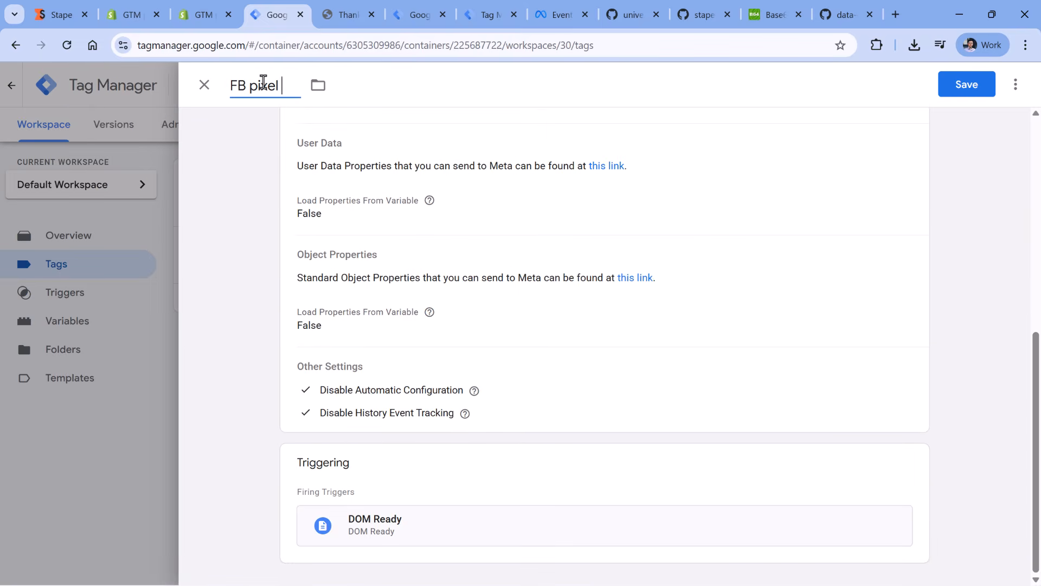
pyautogui.write('- Pageview')
pyautogui.click(969, 86)
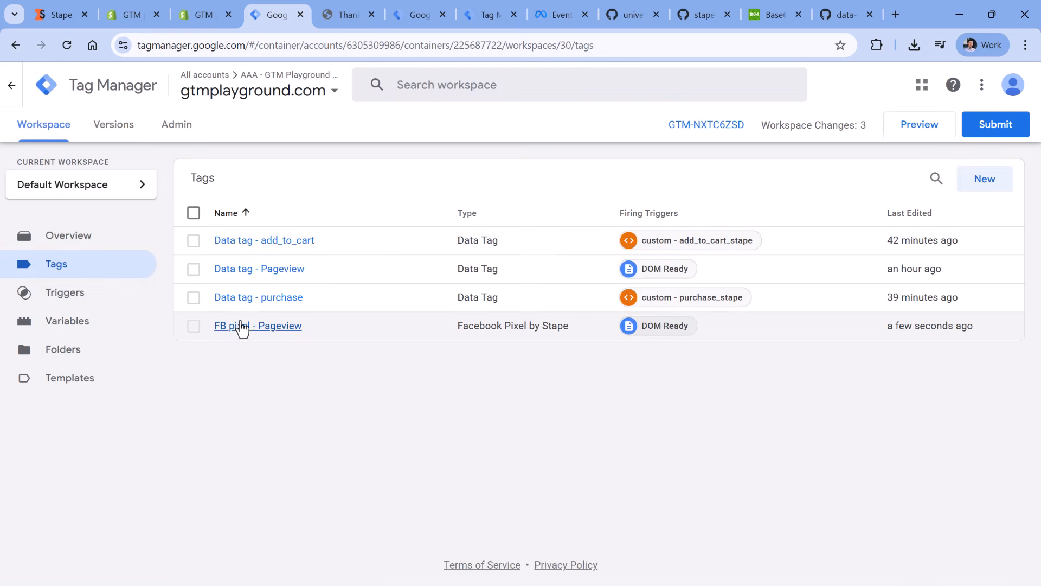
# - Duplicate the FB pixel - Pageview tag and name the copy "FB pixel - AddToCart"
pyautogui.click(241, 326)
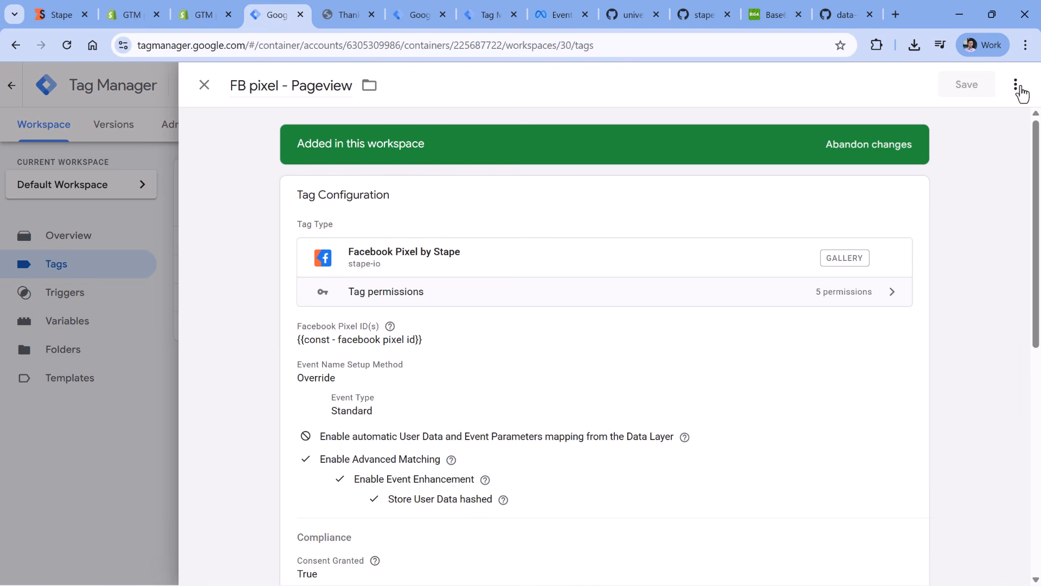
pyautogui.click(1016, 85)
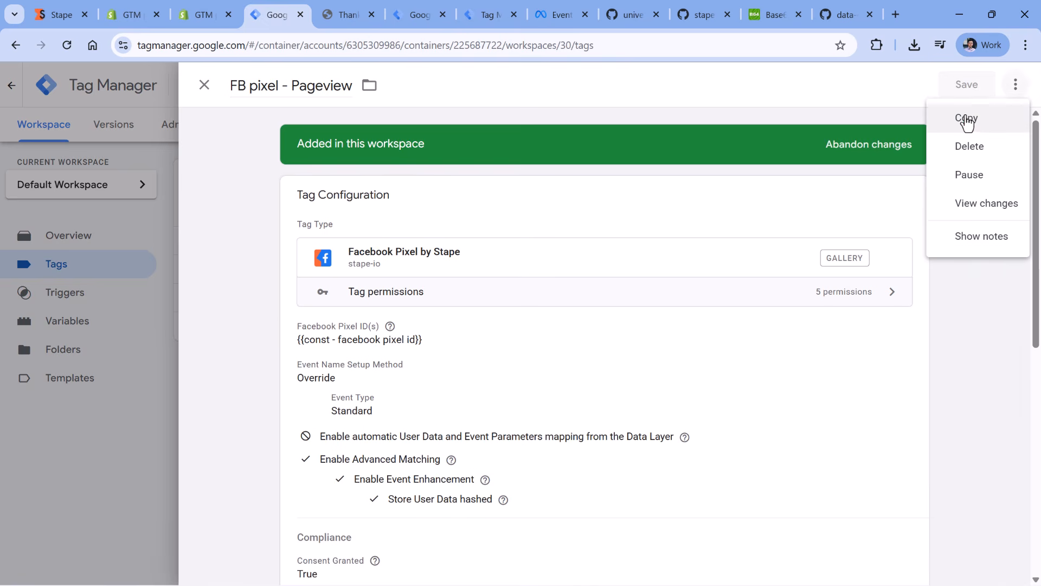
pyautogui.click(966, 119)
pyautogui.moveTo(284, 86); pyautogui.dragTo(219, 96)
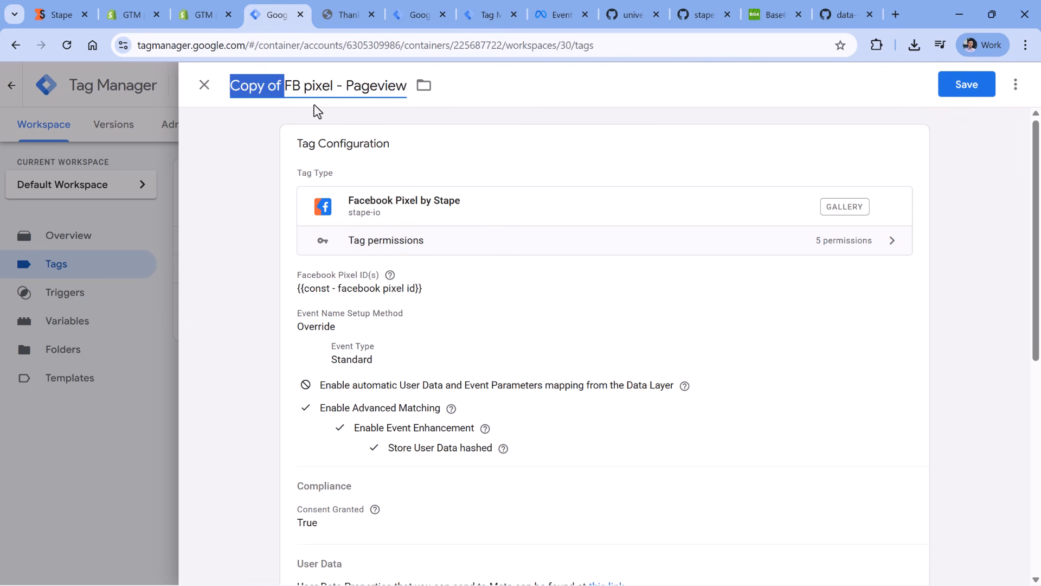
pyautogui.press('BackSpace')
pyautogui.doubleClick(342, 86)
pyautogui.write('AddToCart')
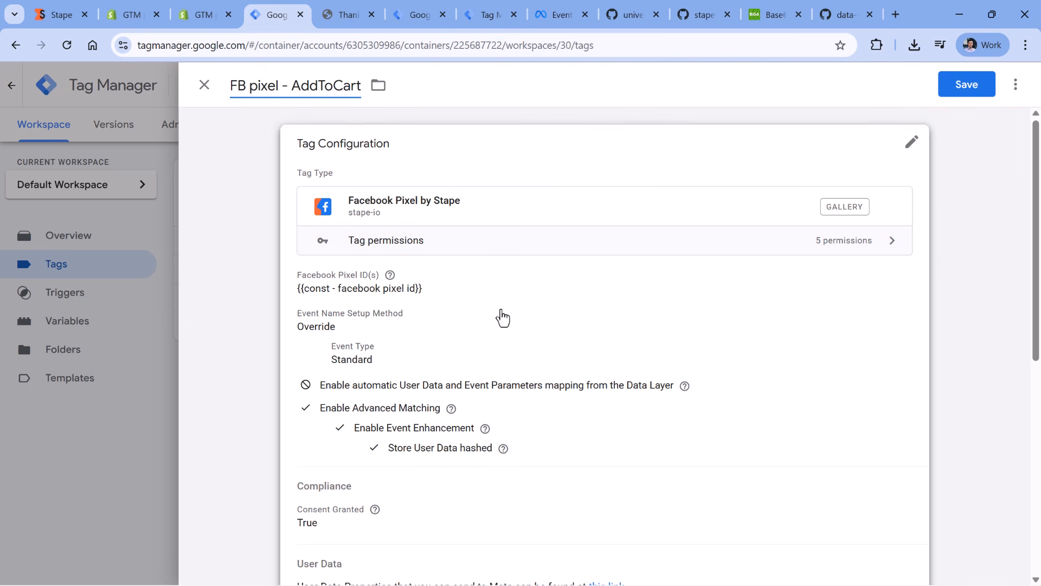
# - Set the duplicated tag's standard event name to AddToCart
pyautogui.click(467, 316)
pyautogui.scroll(-3, 463, 306)
pyautogui.scroll(-1, 380, 108)
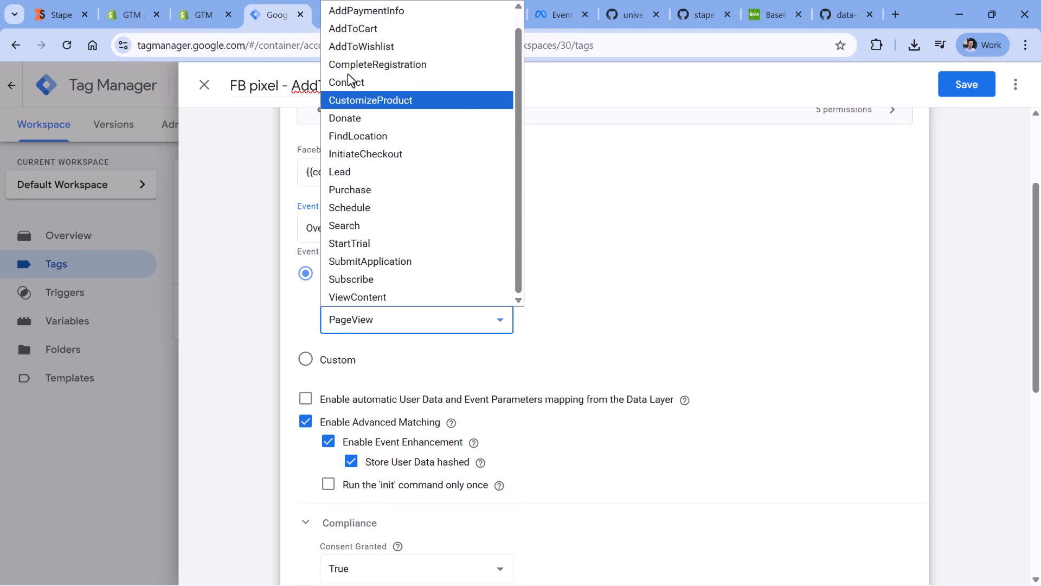
pyautogui.click(359, 30)
# - Add object properties named value, currency, contents and content_ids to the AddToCart tag
pyautogui.scroll(-3, 576, 187)
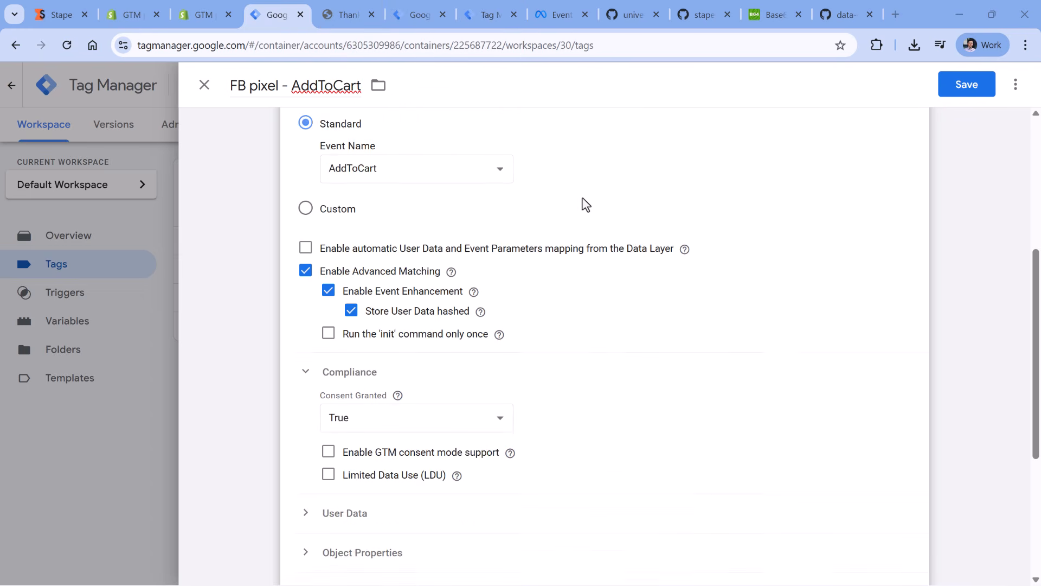
pyautogui.scroll(1, 576, 187)
pyautogui.scroll(-5, 578, 191)
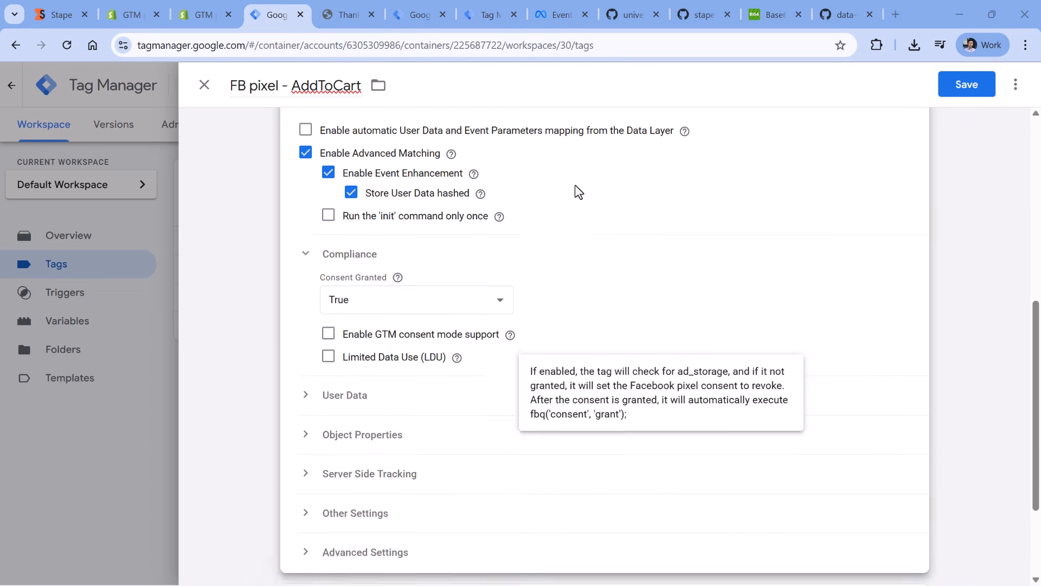
pyautogui.click(307, 258)
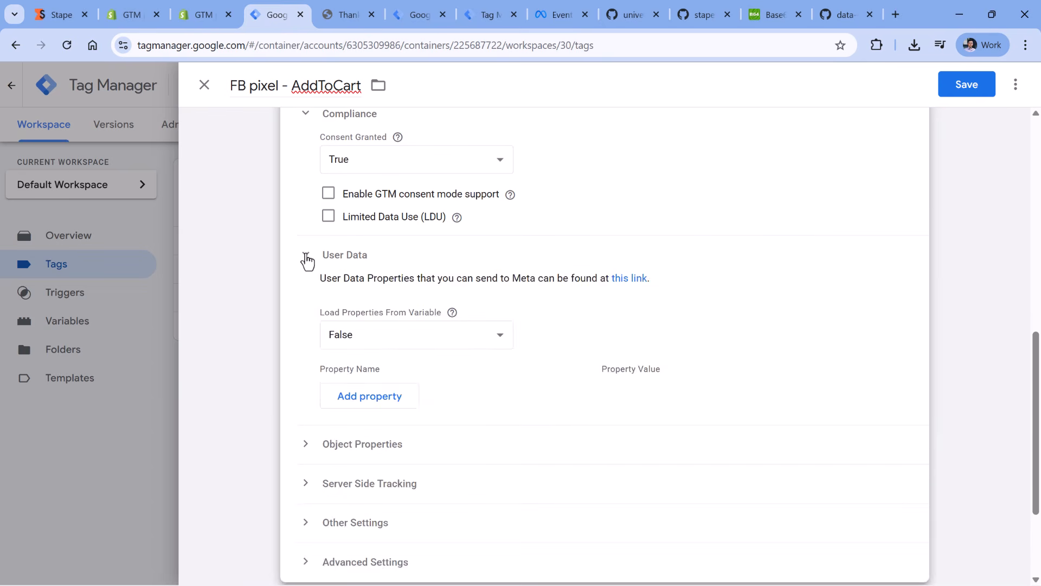
pyautogui.click(307, 259)
pyautogui.click(307, 298)
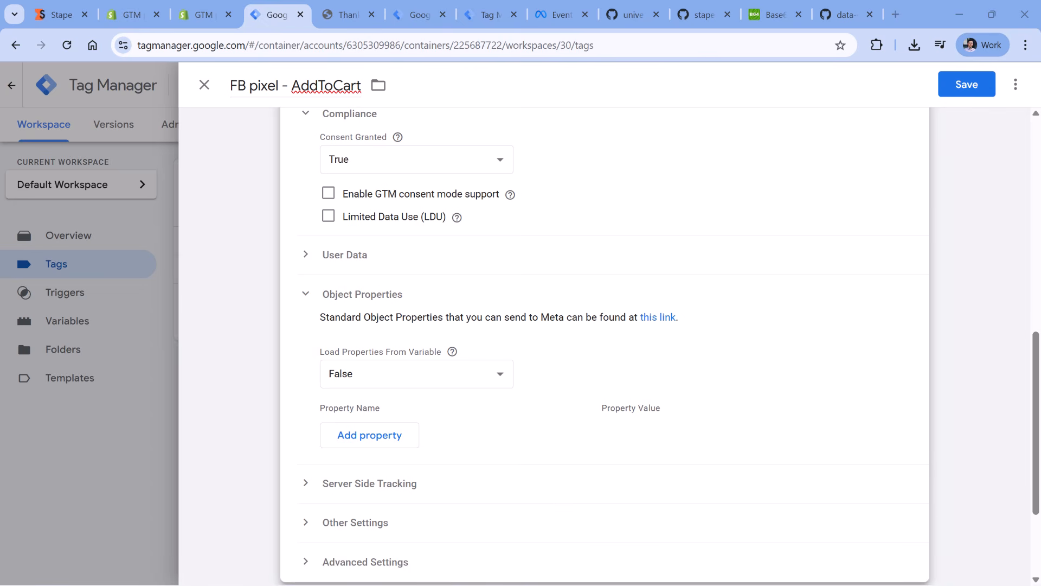
pyautogui.click(367, 440)
pyautogui.write('value')
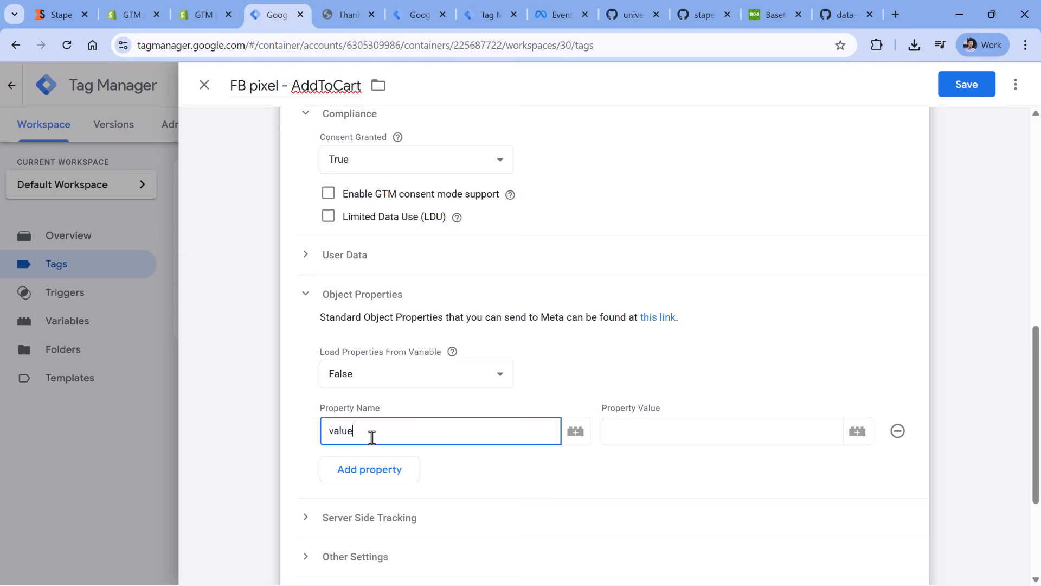
pyautogui.click(380, 466)
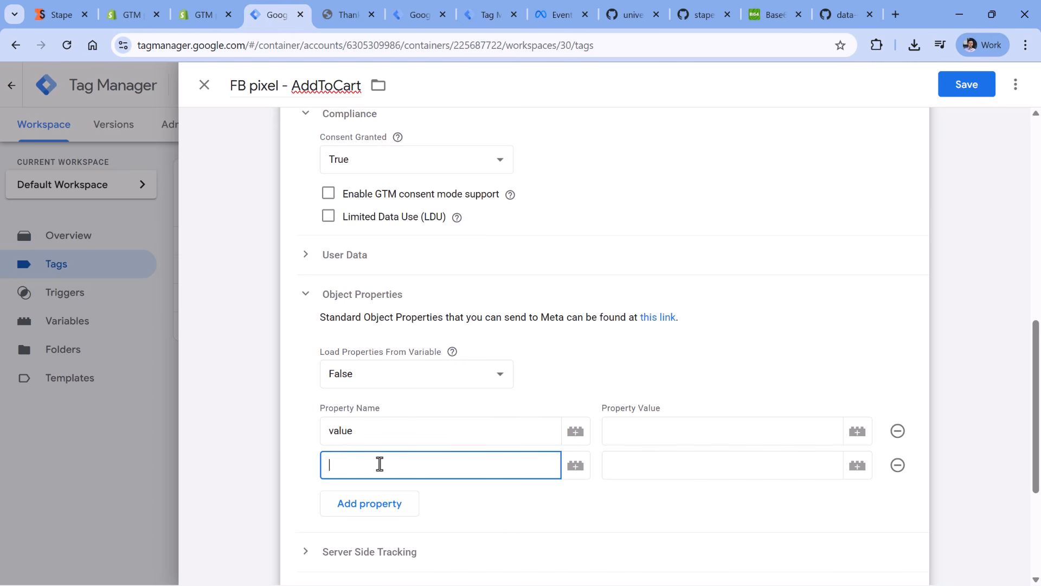
pyautogui.click(367, 499)
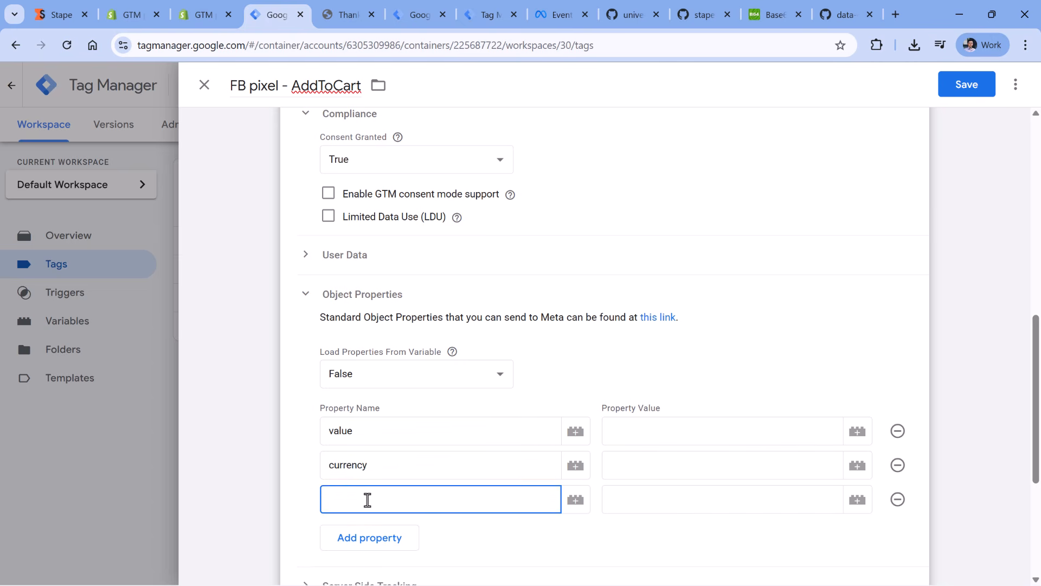
pyautogui.click(367, 535)
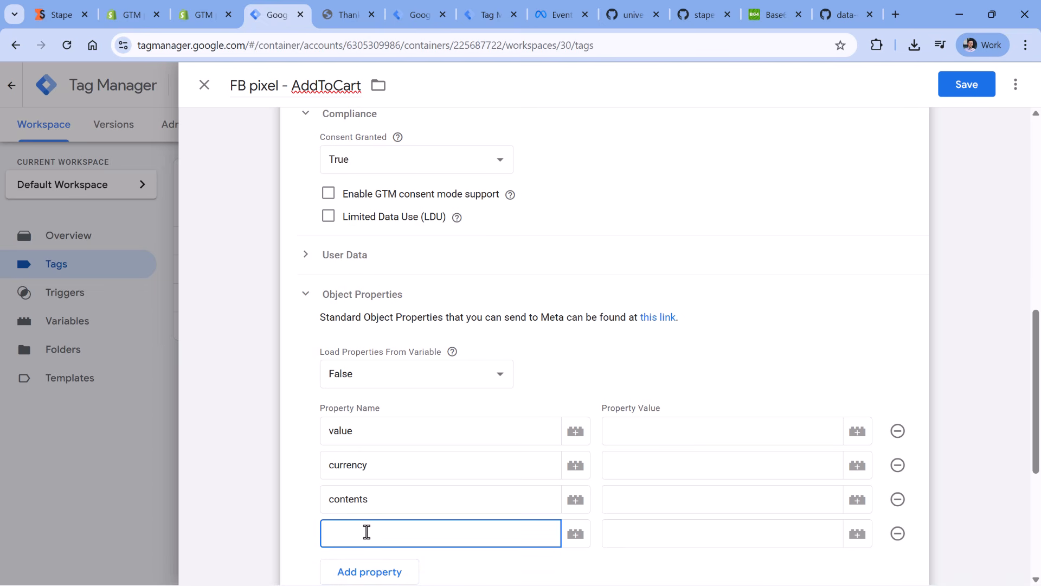
pyautogui.write('content_ids')
# - Map the value property to {{dlv - ecommerce.value}} and the currency property to {{dlv - ecommerce.currency}}
pyautogui.scroll(-3, 749, 242)
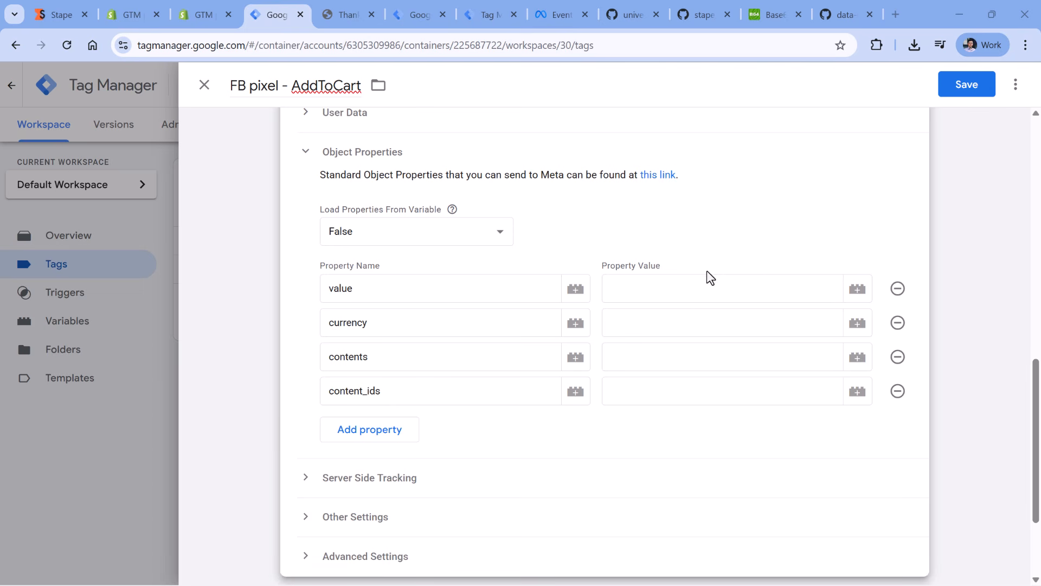
pyautogui.click(725, 284)
pyautogui.click(857, 288)
pyautogui.click(292, 294)
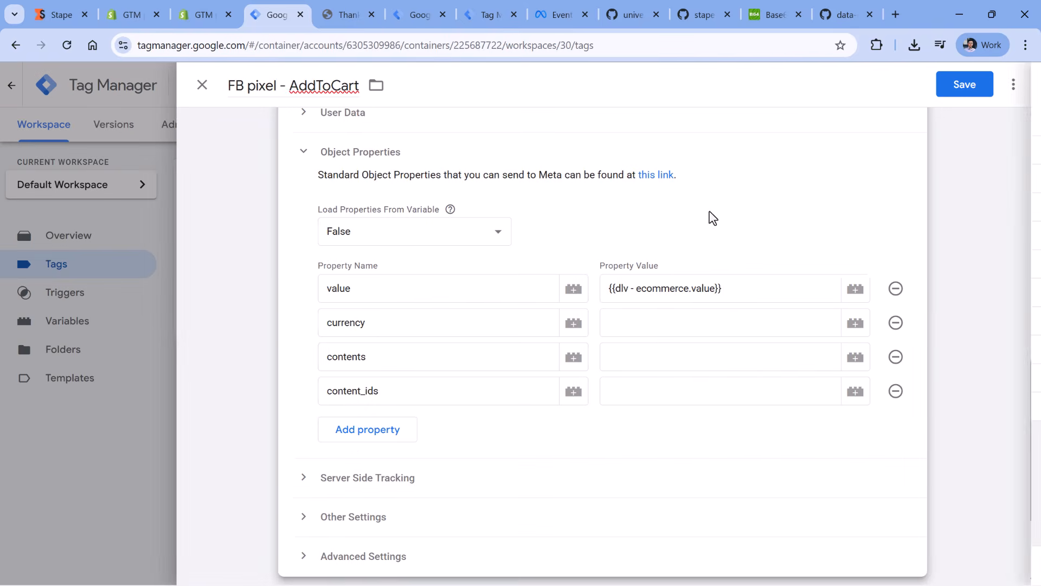
pyautogui.click(744, 320)
pyautogui.click(855, 328)
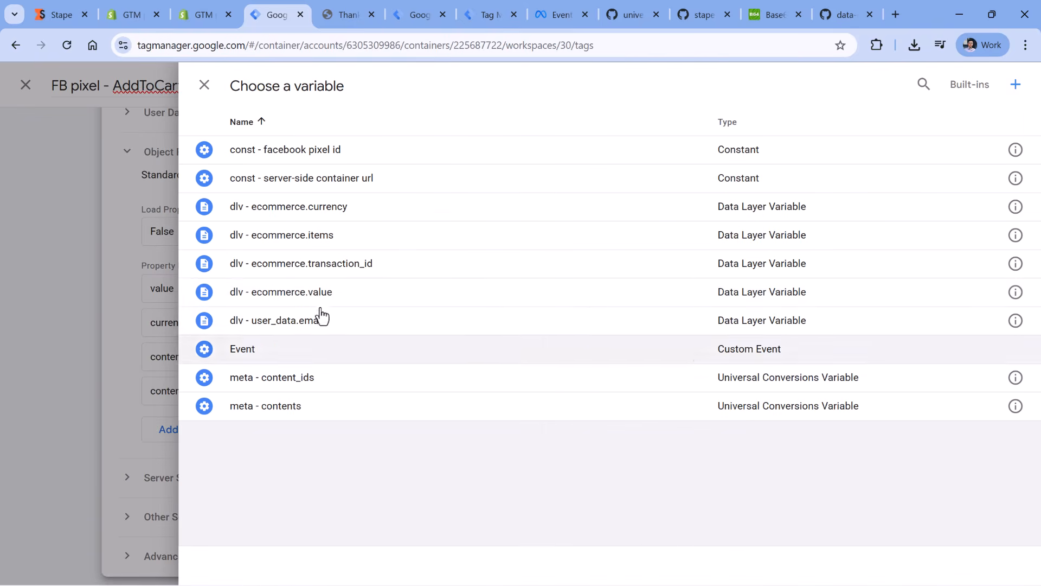
pyautogui.click(291, 209)
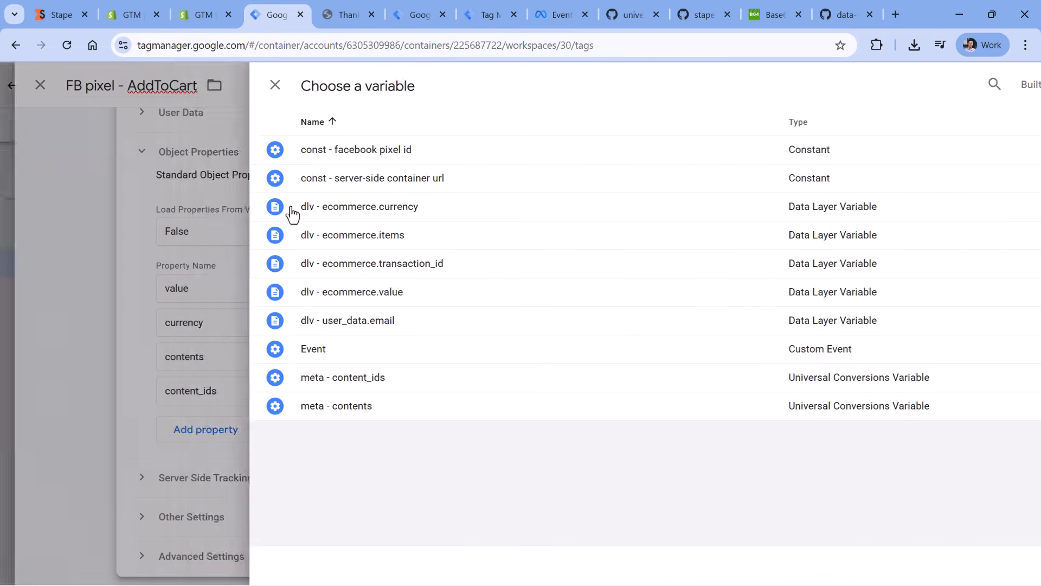
# - Map the contents property to {{meta - contents}} and the content_ids property to {{meta - content_ids}}
pyautogui.click(742, 355)
pyautogui.click(858, 363)
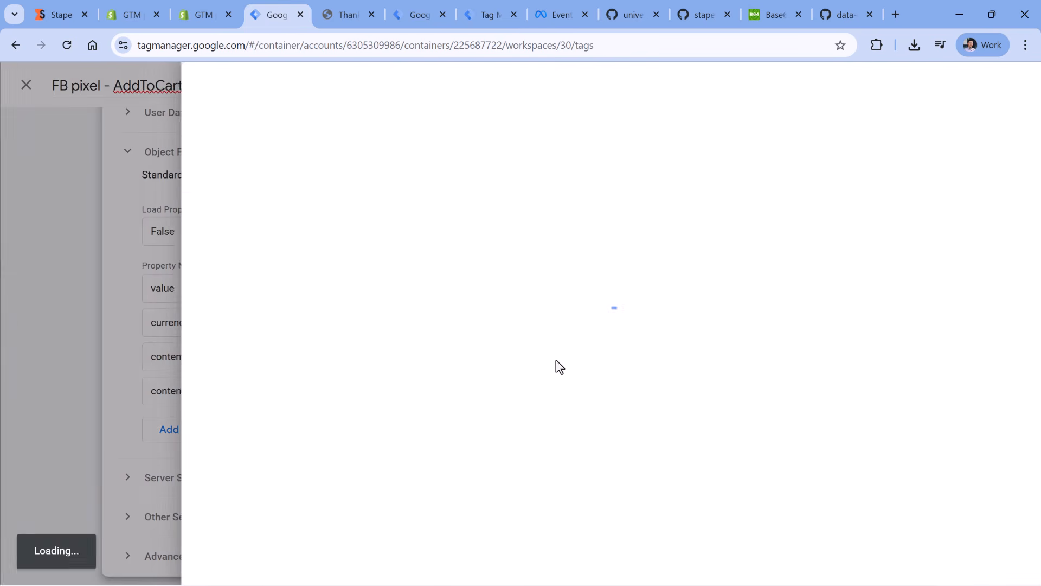
pyautogui.click(274, 408)
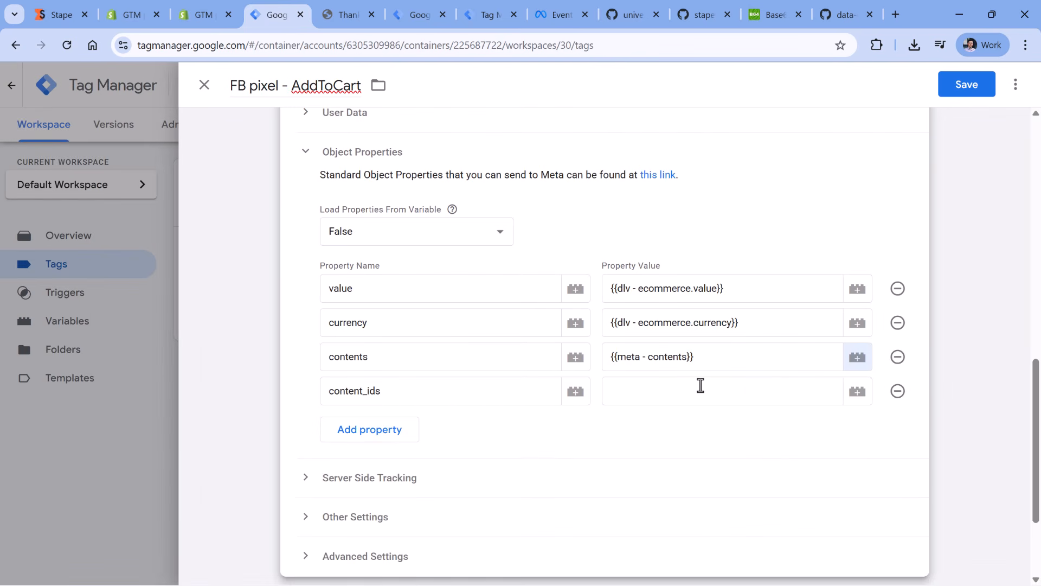
pyautogui.click(701, 386)
pyautogui.click(856, 393)
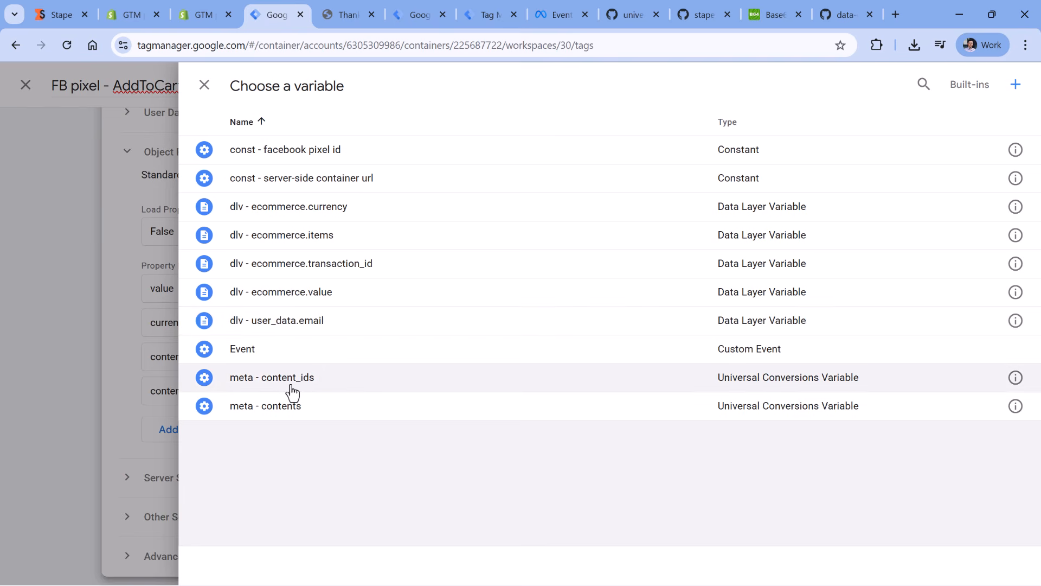
pyautogui.click(274, 383)
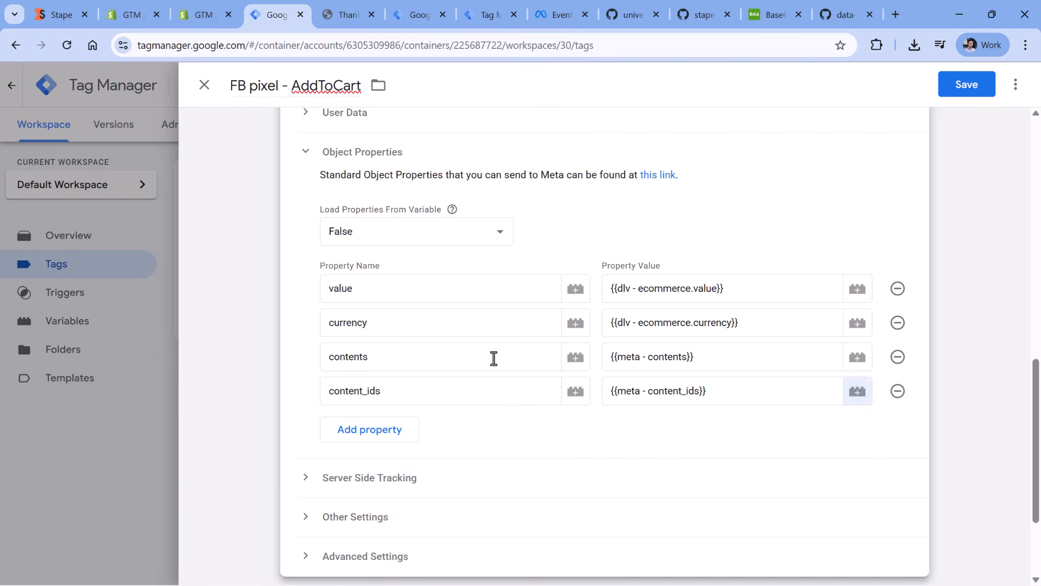
# - Replace the AddToCart tag's DOM Ready trigger with custom - add_to_cart_stape and save the tag
pyautogui.scroll(-3, 494, 358)
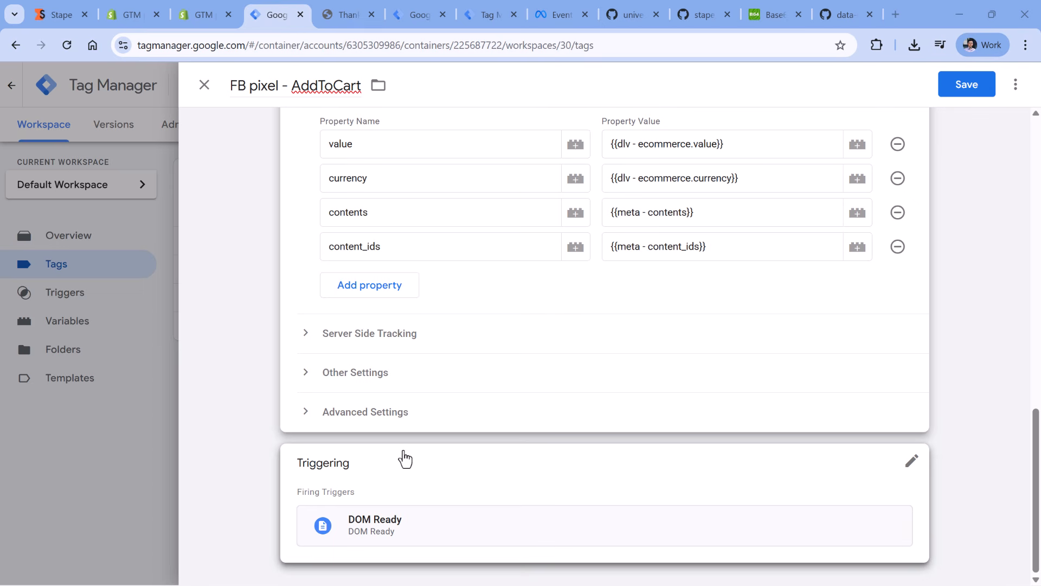
pyautogui.click(457, 475)
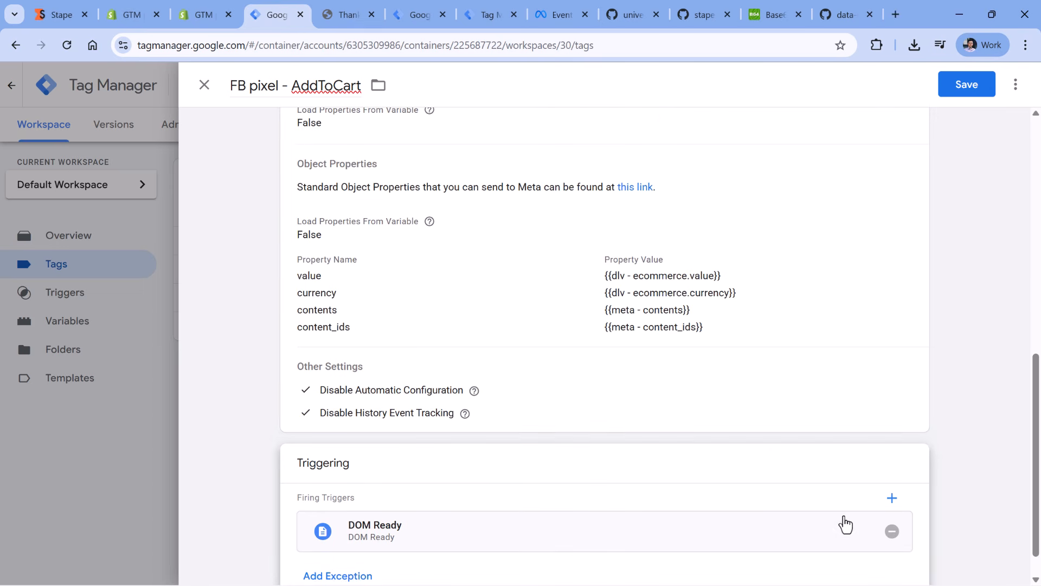
pyautogui.click(892, 531)
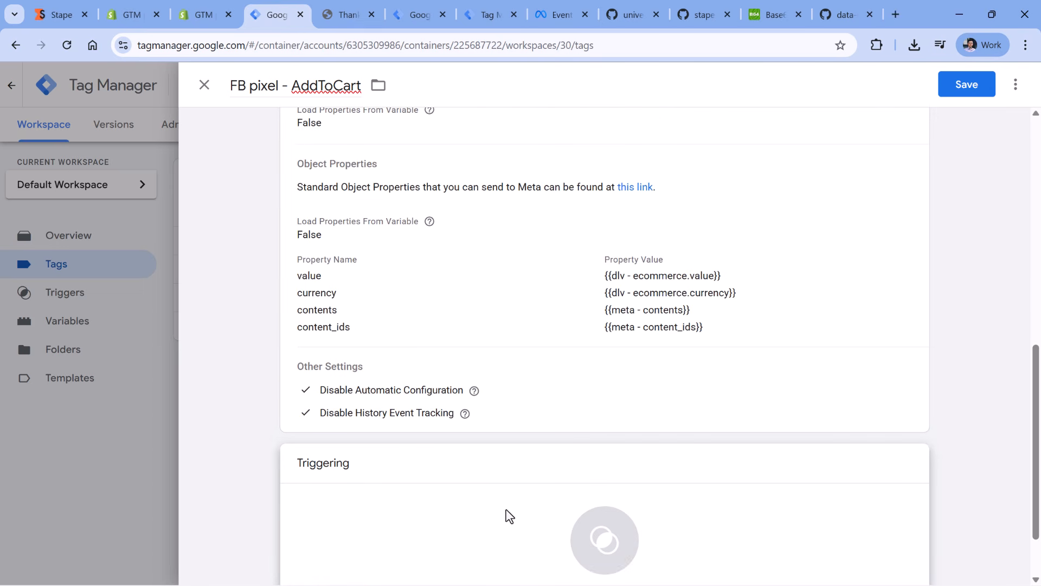
pyautogui.click(433, 517)
pyautogui.click(295, 211)
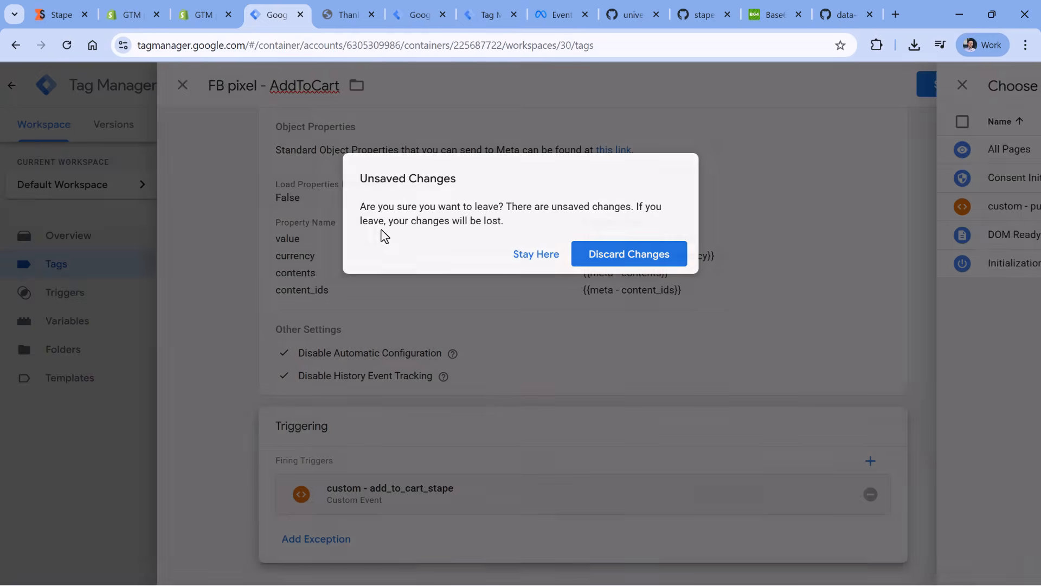
pyautogui.click(666, 247)
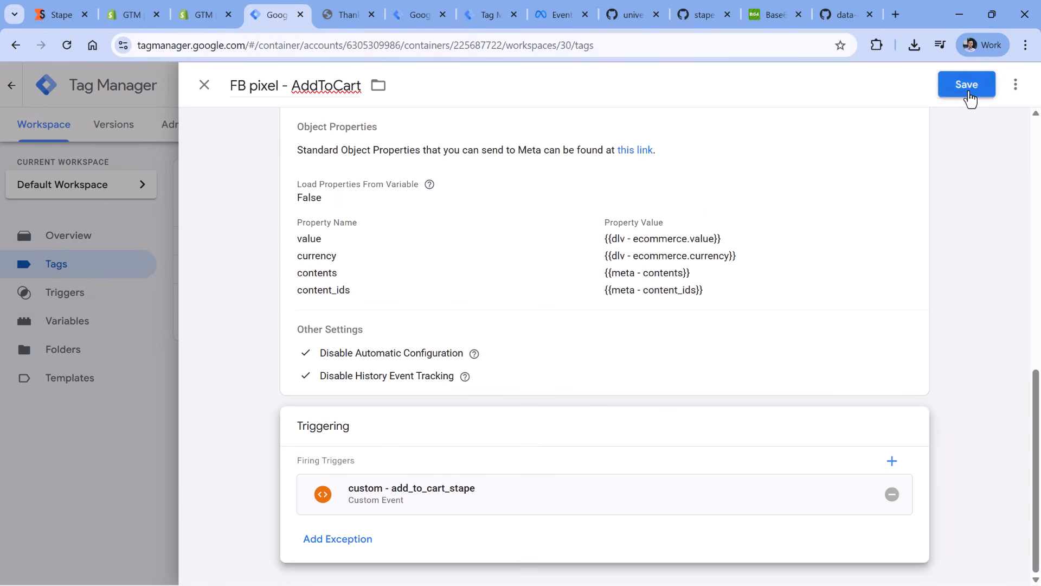
pyautogui.click(968, 86)
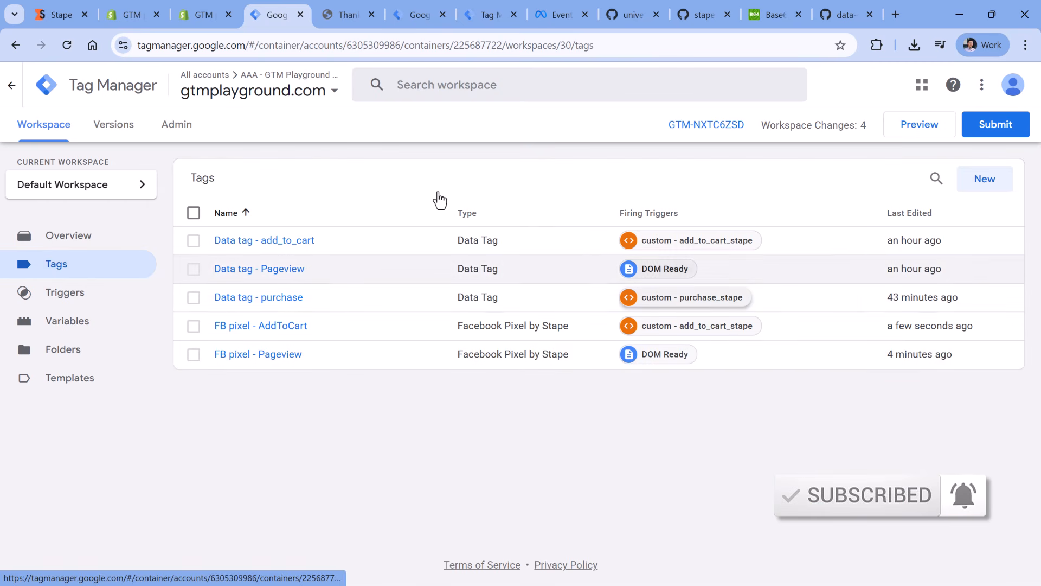
# - Duplicate the FB pixel - AddToCart tag and name the copy "FB pixel - Purchase"
pyautogui.click(266, 328)
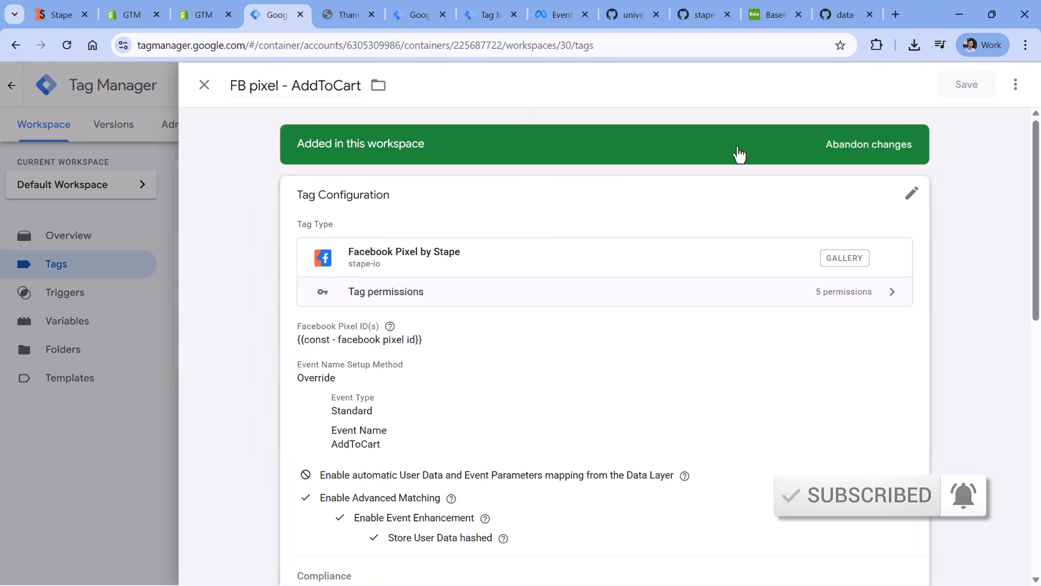
pyautogui.click(1016, 84)
pyautogui.click(968, 118)
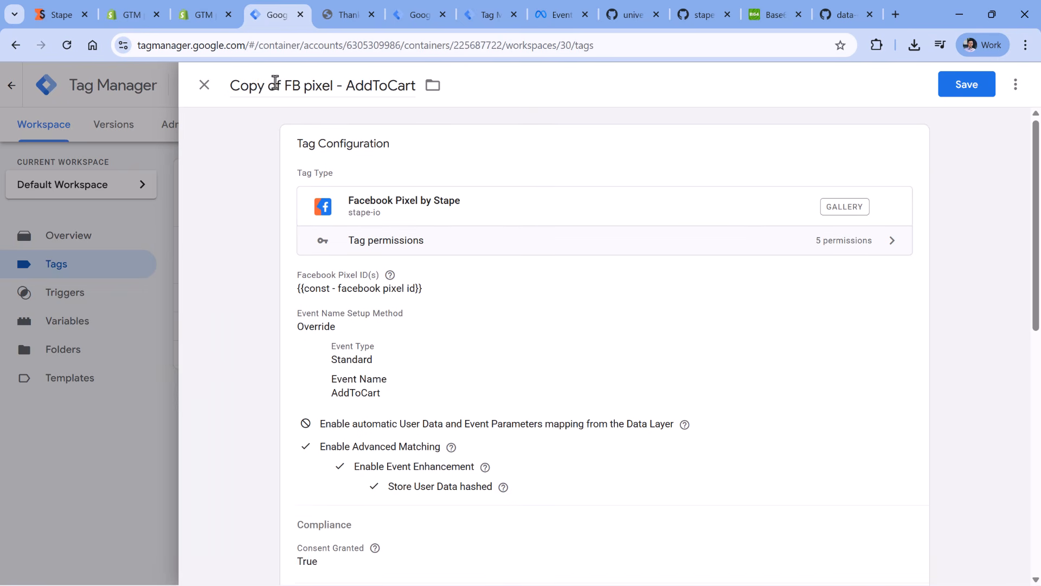
pyautogui.moveTo(275, 81); pyautogui.dragTo(230, 86)
pyautogui.press('BackSpace')
pyautogui.doubleClick(321, 88)
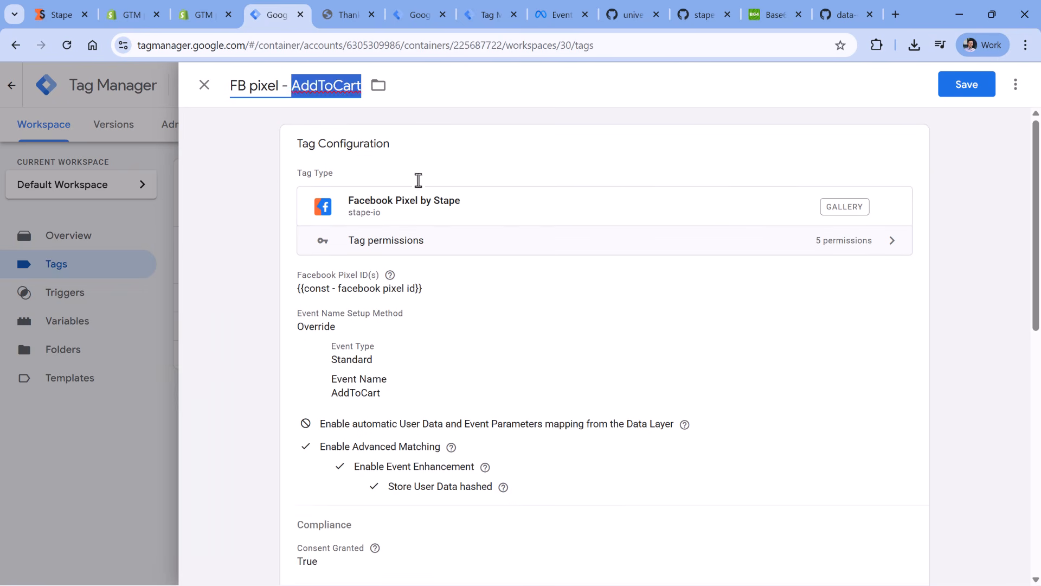
pyautogui.write('Purchase')
# - Set the duplicated tag's standard event name to Purchase
pyautogui.click(551, 300)
pyautogui.scroll(-2, 397, 321)
pyautogui.click(400, 320)
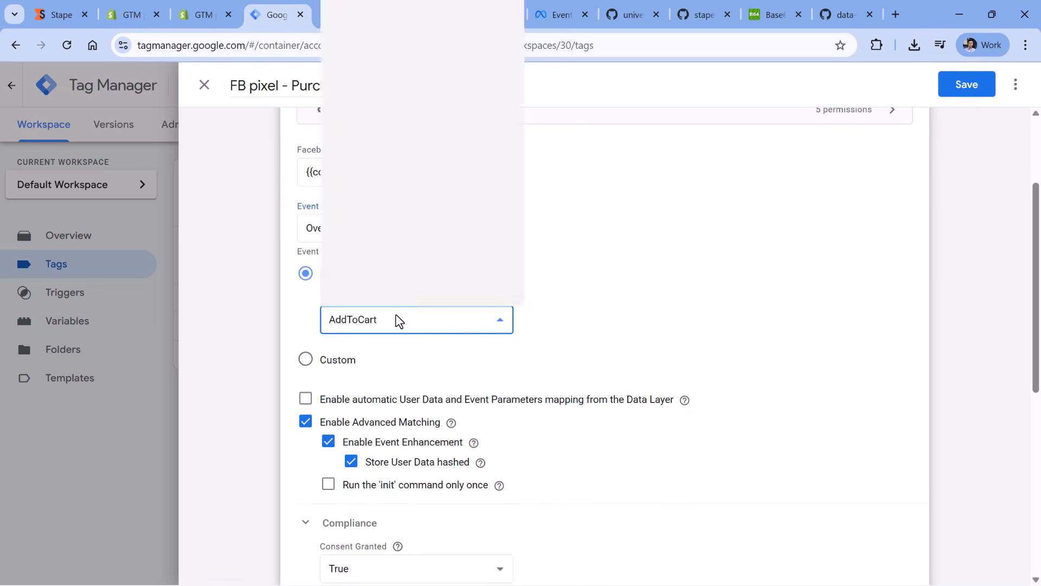
pyautogui.click(374, 188)
# - Add an Email user data property to the Purchase tag and map it to {{dlv - user_data.email}}
pyautogui.scroll(-5, 644, 242)
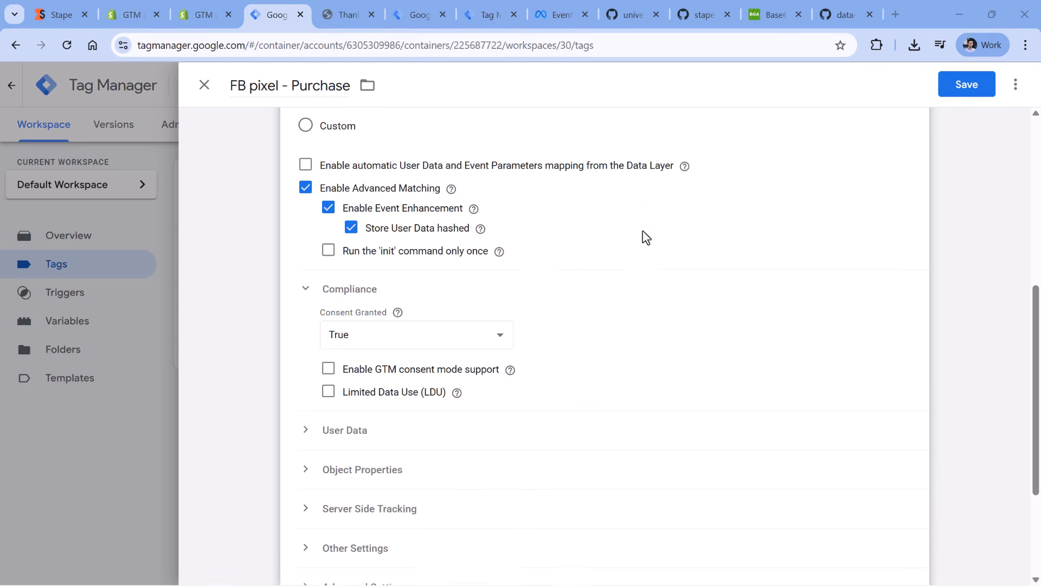
pyautogui.scroll(-1, 646, 238)
pyautogui.click(393, 384)
pyautogui.scroll(-4, 539, 181)
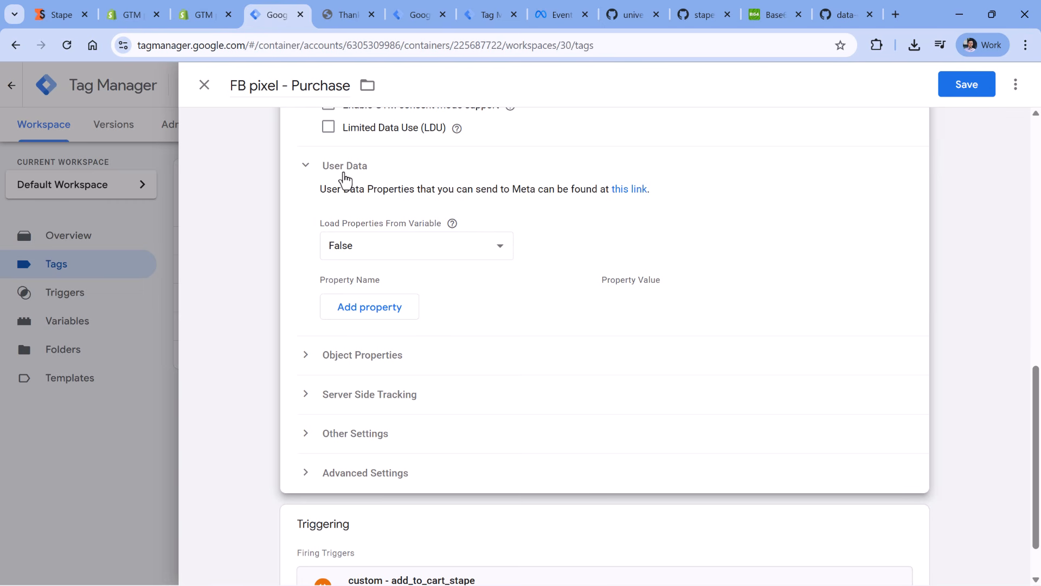
pyautogui.click(371, 308)
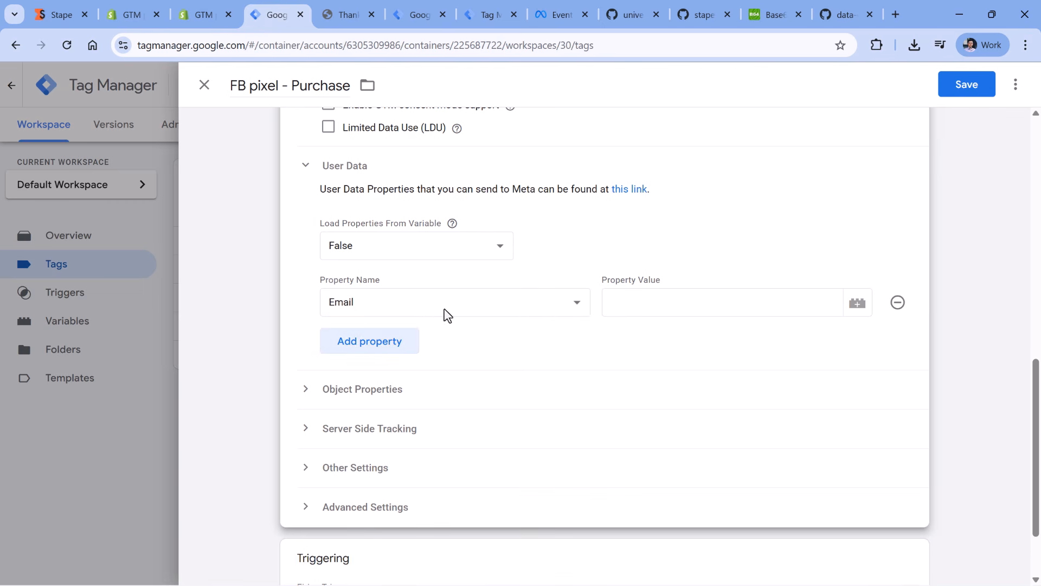
pyautogui.click(694, 298)
pyautogui.click(857, 305)
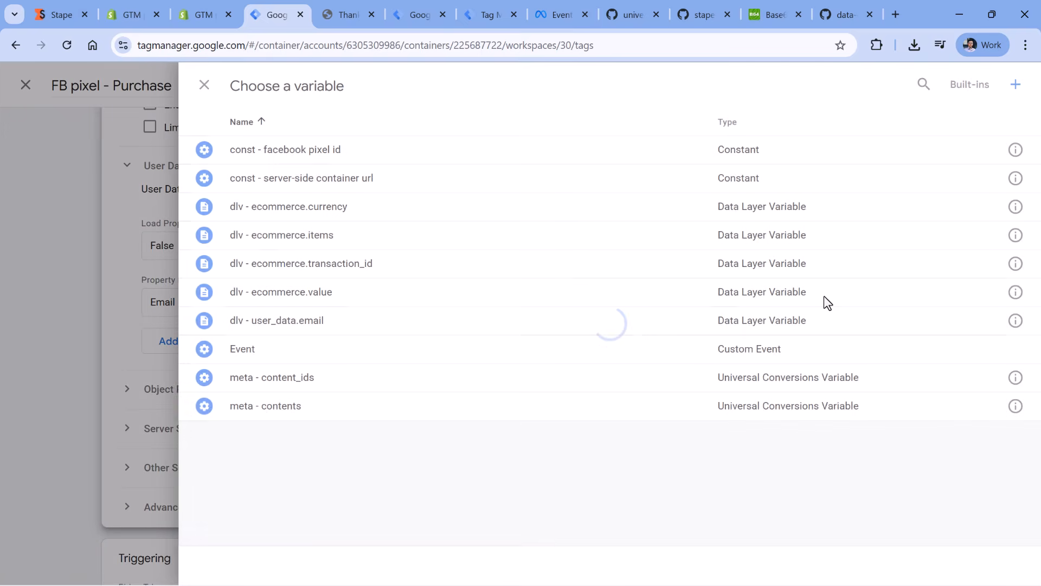
pyautogui.click(288, 326)
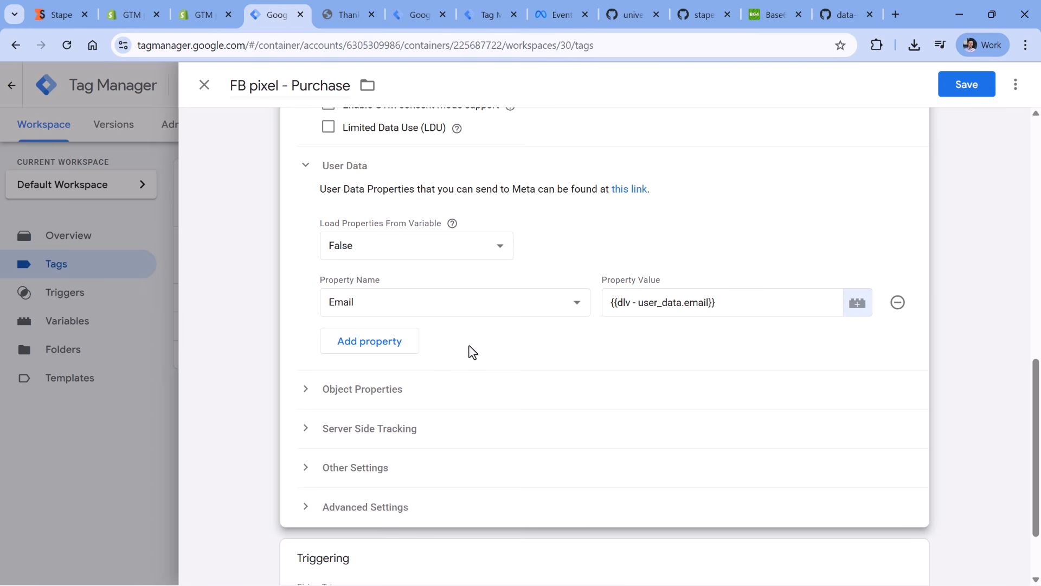
# - Add an object property named order_id to the Purchase tag and map it to {{dlv - ecommerce.transaction_id}}
pyautogui.click(334, 404)
pyautogui.scroll(-4, 507, 363)
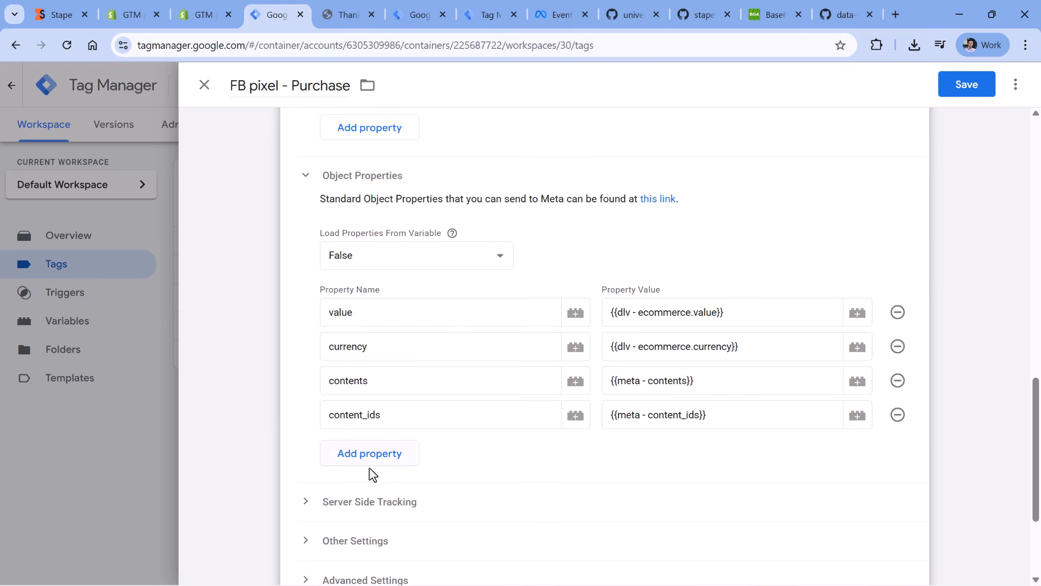
pyautogui.click(370, 461)
pyautogui.click(379, 450)
pyautogui.write('oder_i')
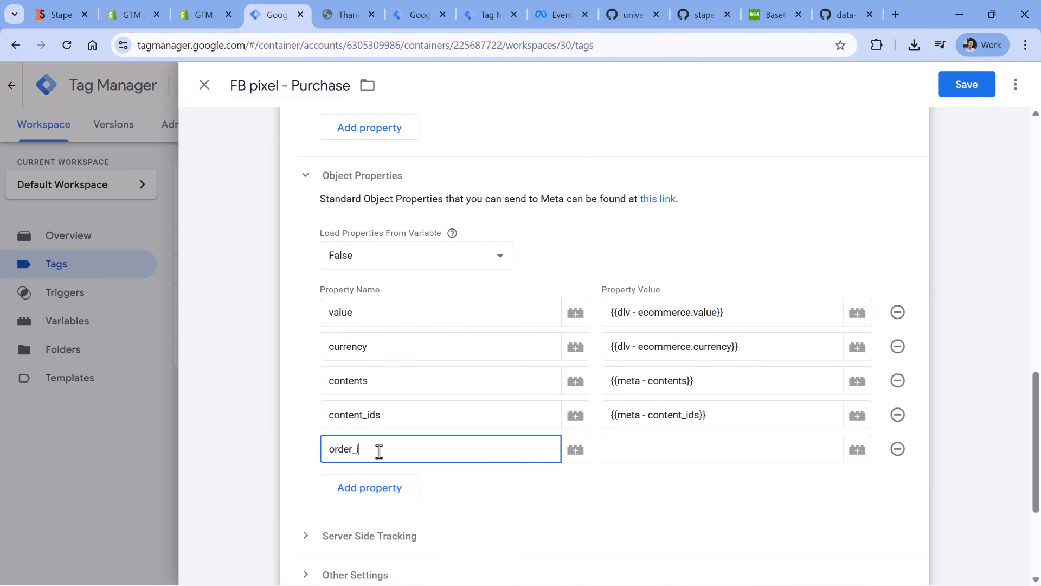
pyautogui.write('d')
pyautogui.click(858, 449)
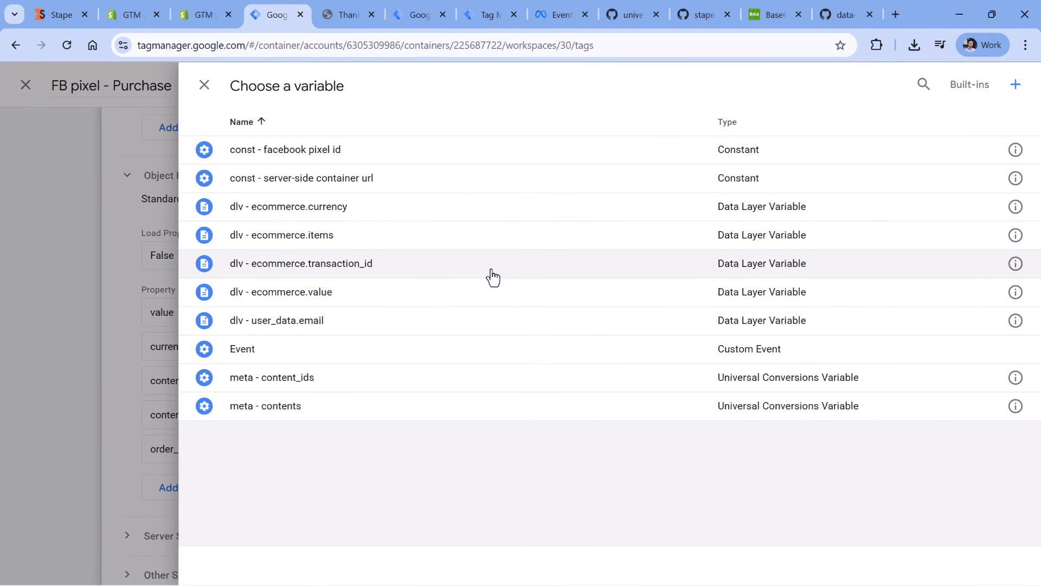
pyautogui.click(311, 265)
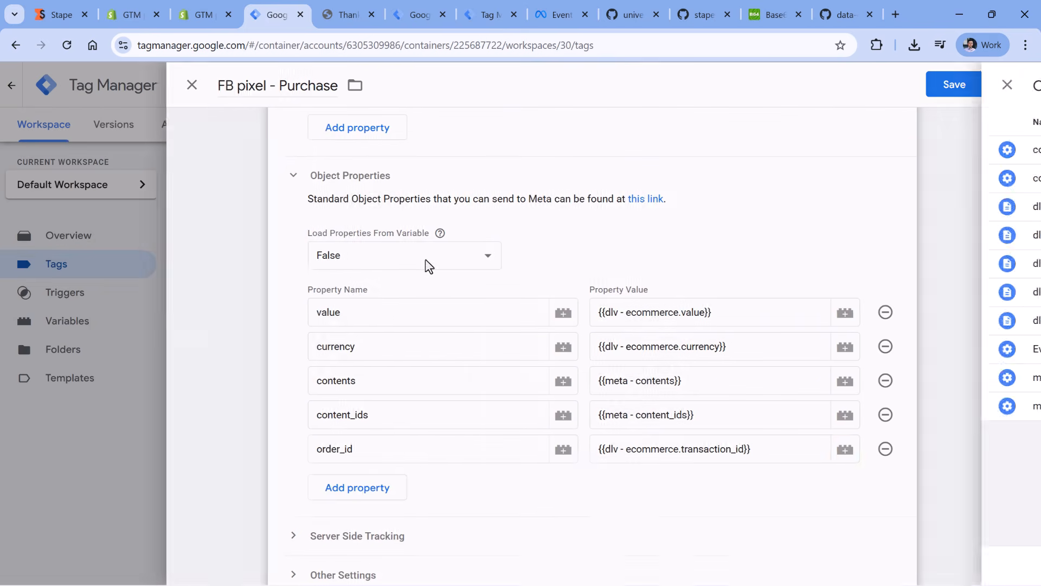
# - Replace the Purchase tag's add_to_cart trigger with custom - purchase_stape and save the tag
pyautogui.scroll(-4, 523, 314)
pyautogui.click(491, 470)
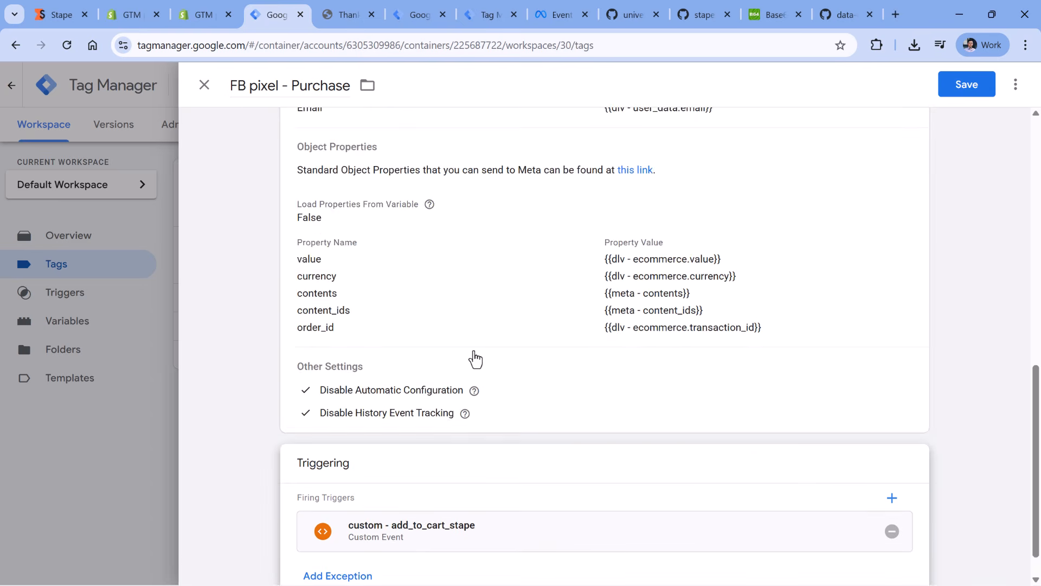
pyautogui.scroll(-1, 690, 386)
pyautogui.click(891, 493)
pyautogui.click(383, 471)
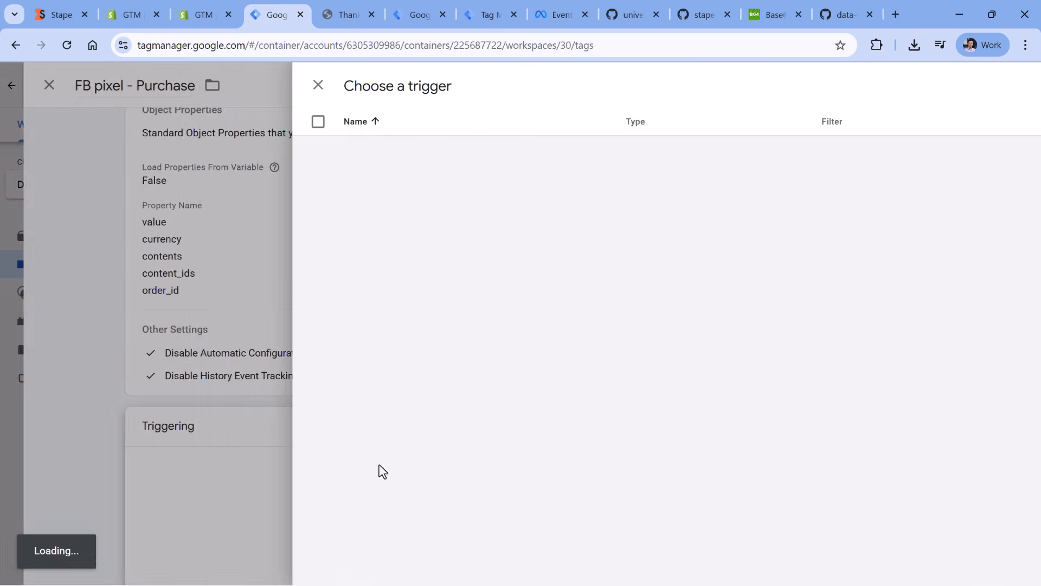
pyautogui.click(281, 246)
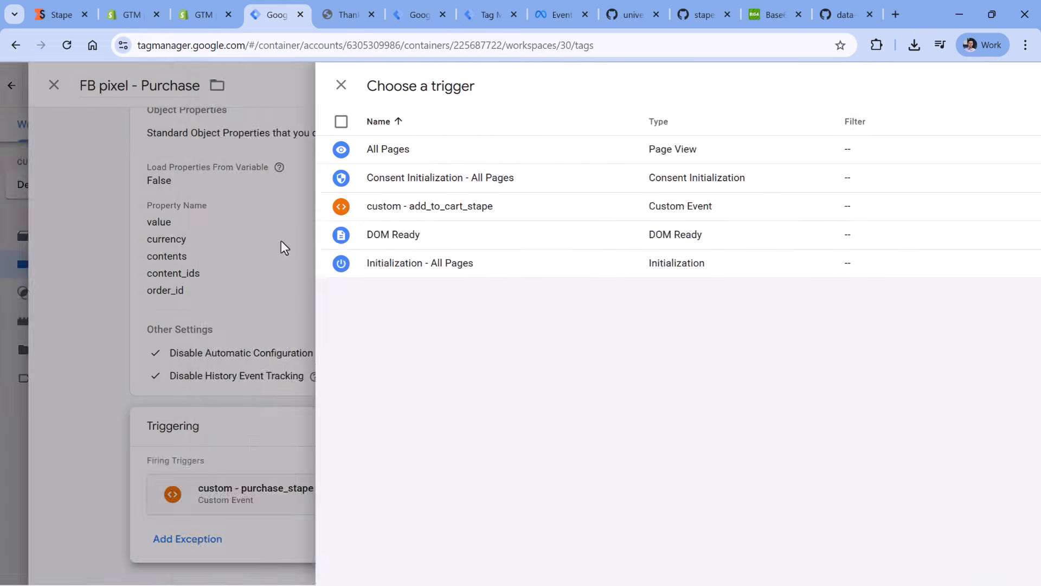
pyautogui.click(980, 84)
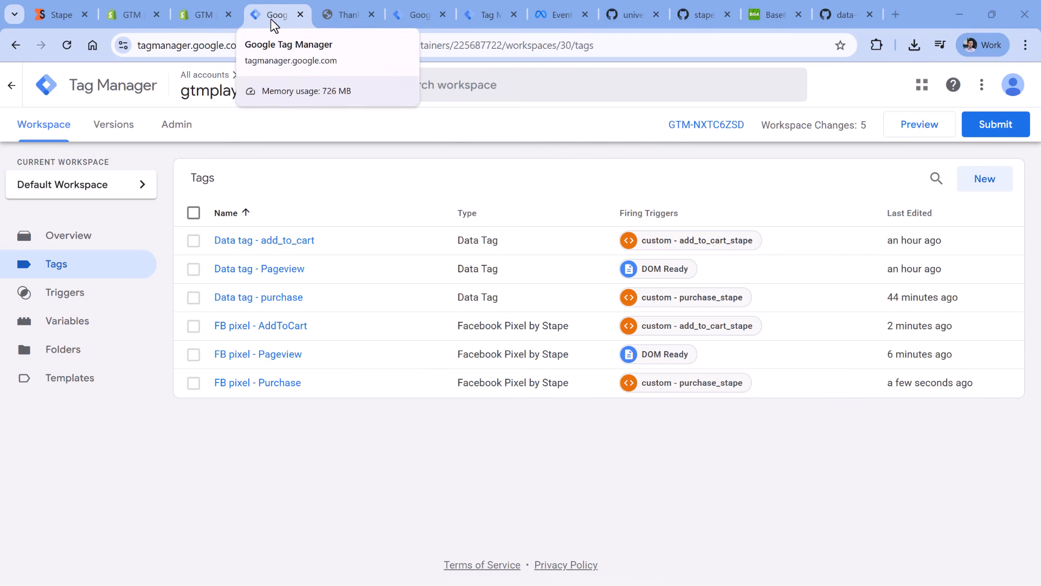
# - Find the Unique Event ID variable template by stape-io in the Community Template Gallery and add it to the workspace
pyautogui.click(70, 380)
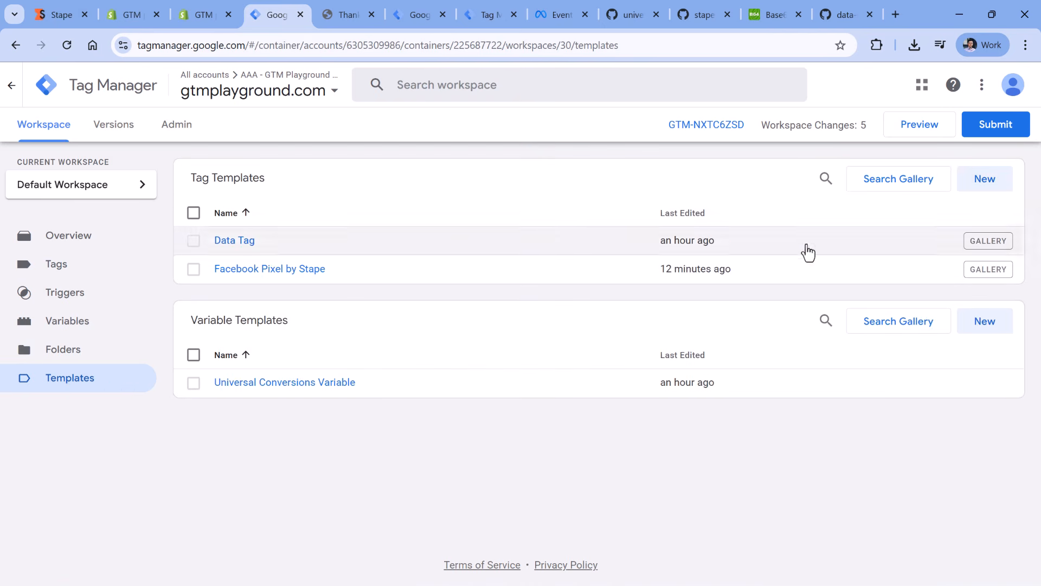
pyautogui.click(911, 327)
pyautogui.click(1008, 85)
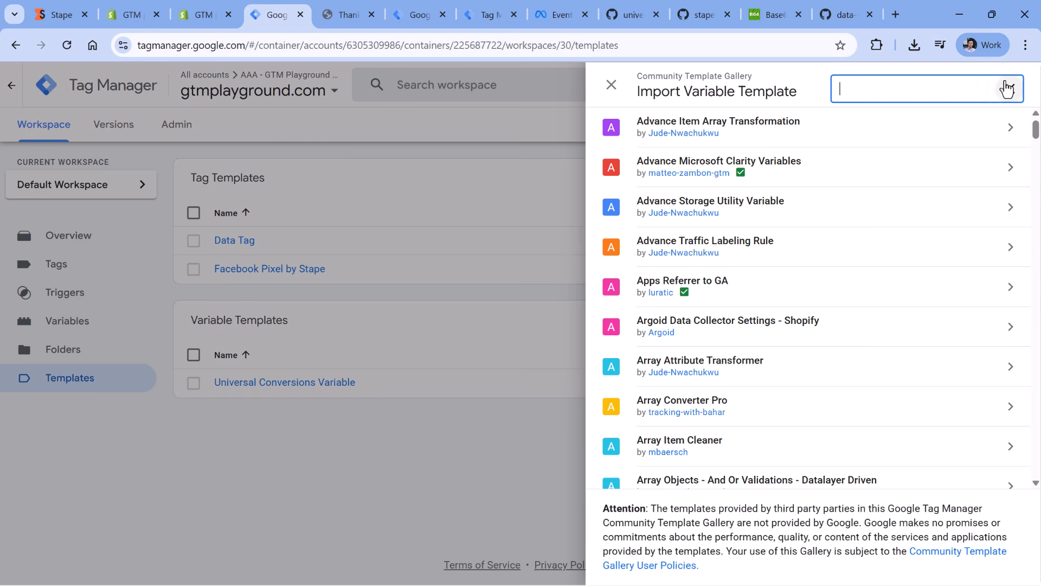
pyautogui.write('event id')
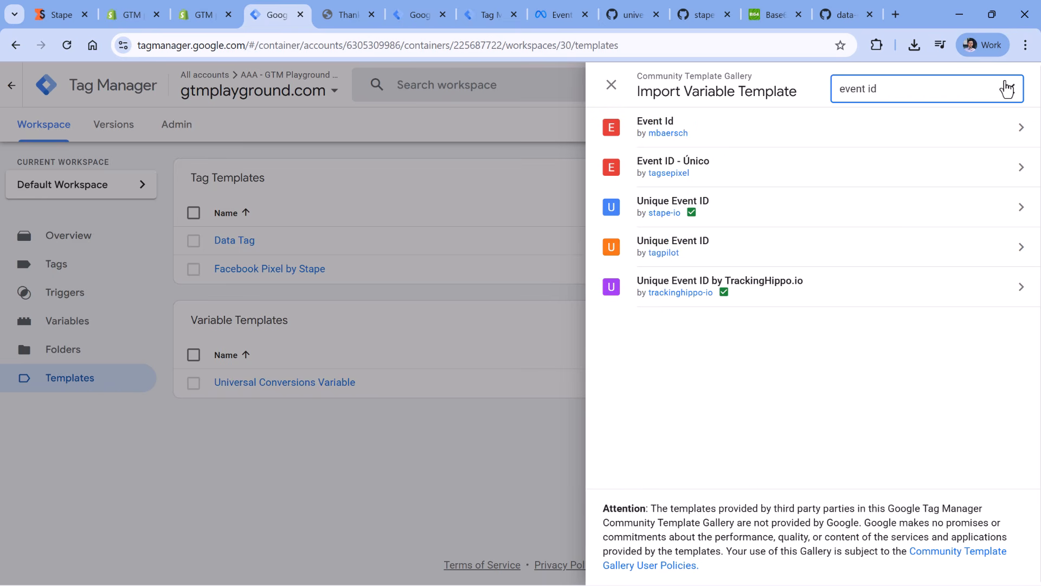
pyautogui.click(728, 206)
pyautogui.click(922, 87)
pyautogui.click(716, 342)
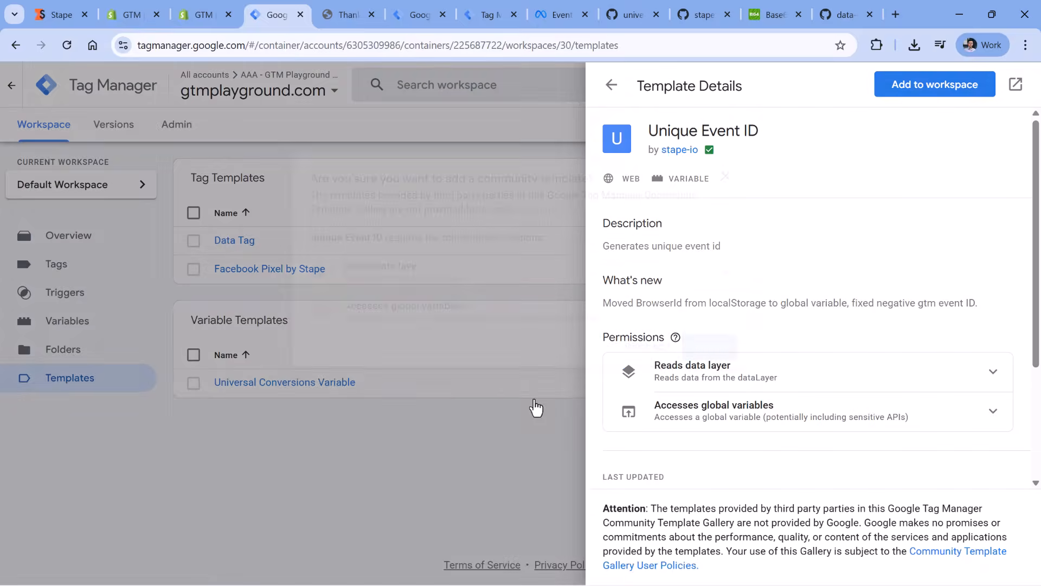
# - Add an event_id row to the Event Data of the Data tag - add_to_cart tag
pyautogui.click(65, 274)
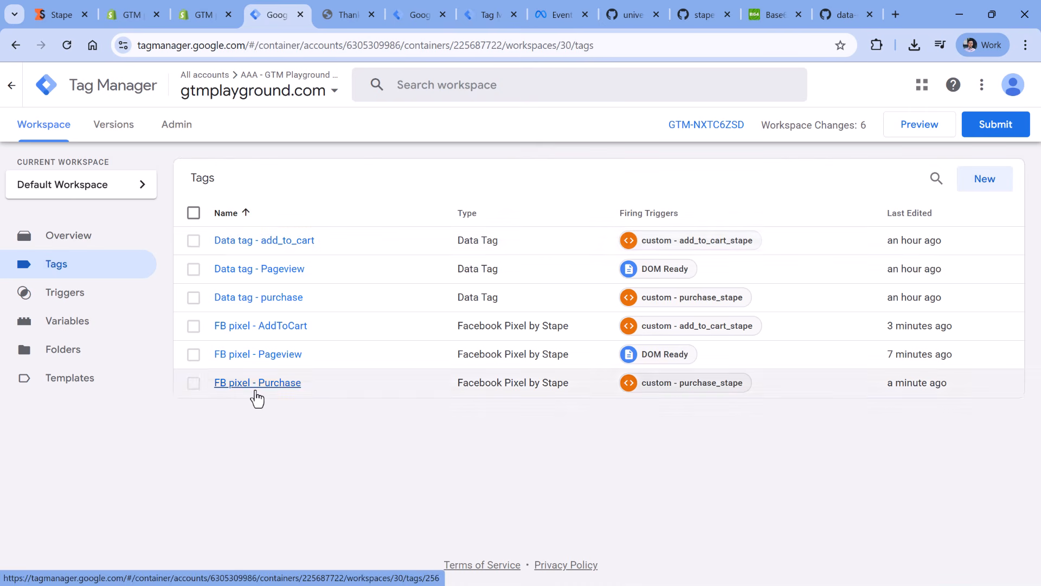
pyautogui.click(271, 242)
pyautogui.scroll(-5, 479, 283)
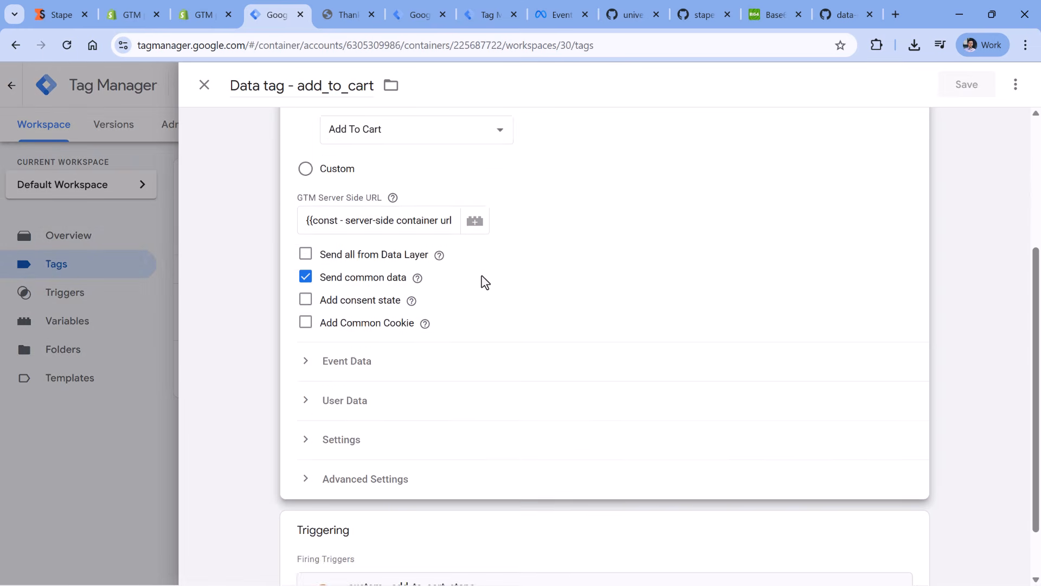
pyautogui.click(332, 295)
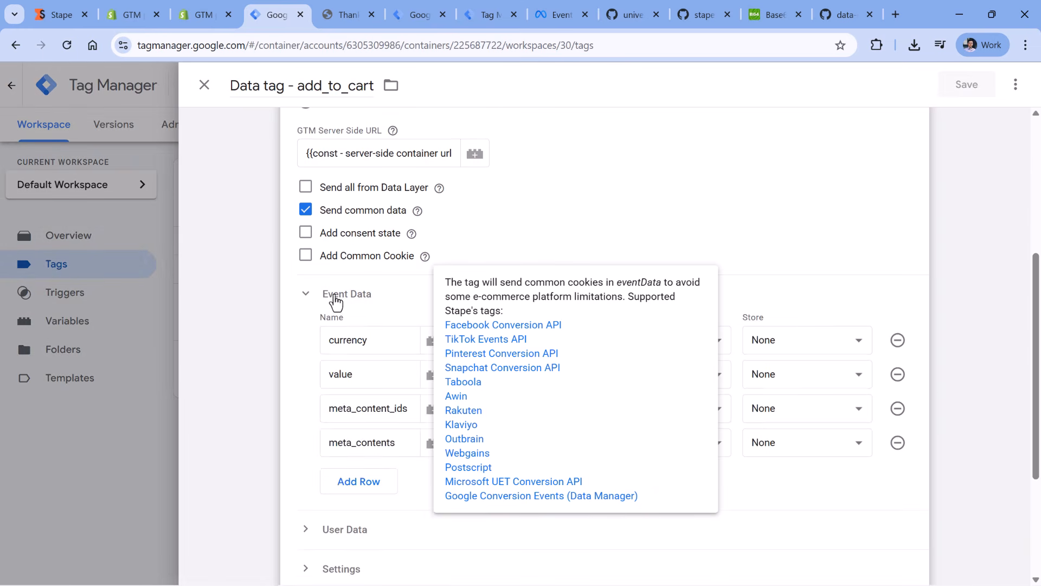
pyautogui.scroll(-3, 336, 298)
pyautogui.click(368, 342)
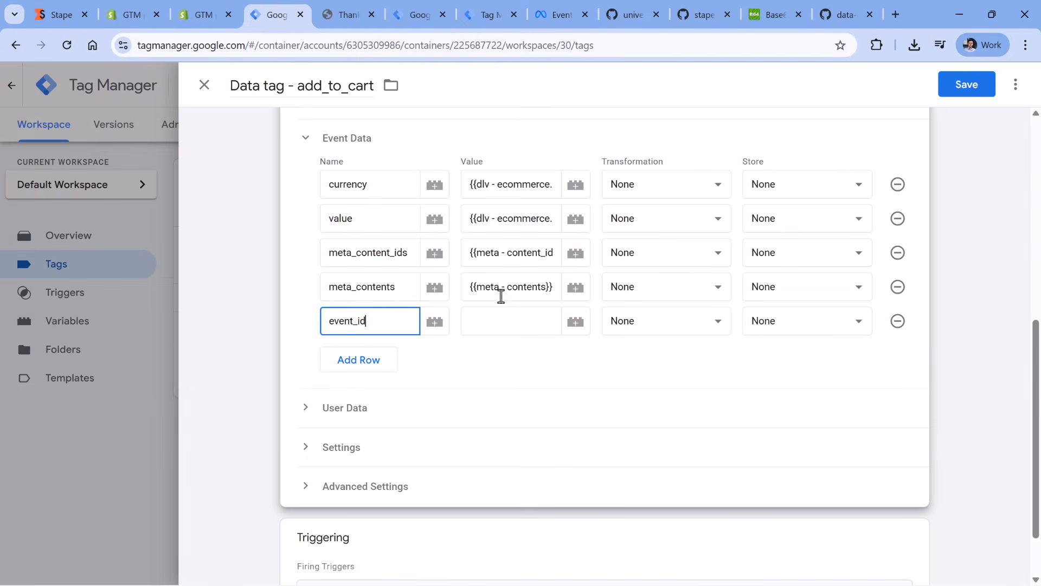
pyautogui.click(521, 320)
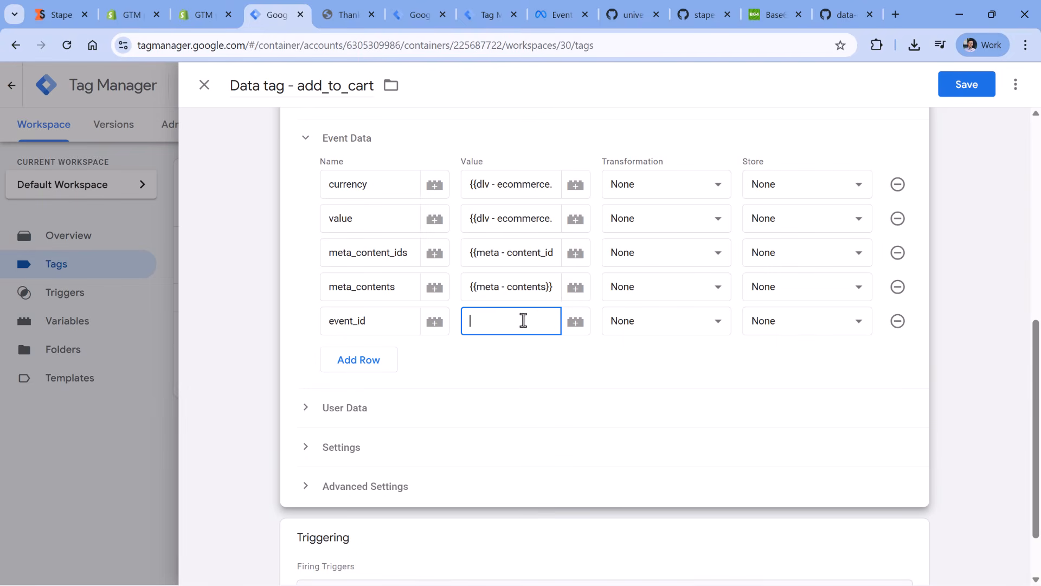
# - Create a Unique Event ID variable under its default name as the event_id value, and save the add_to_cart data tag
pyautogui.click(576, 323)
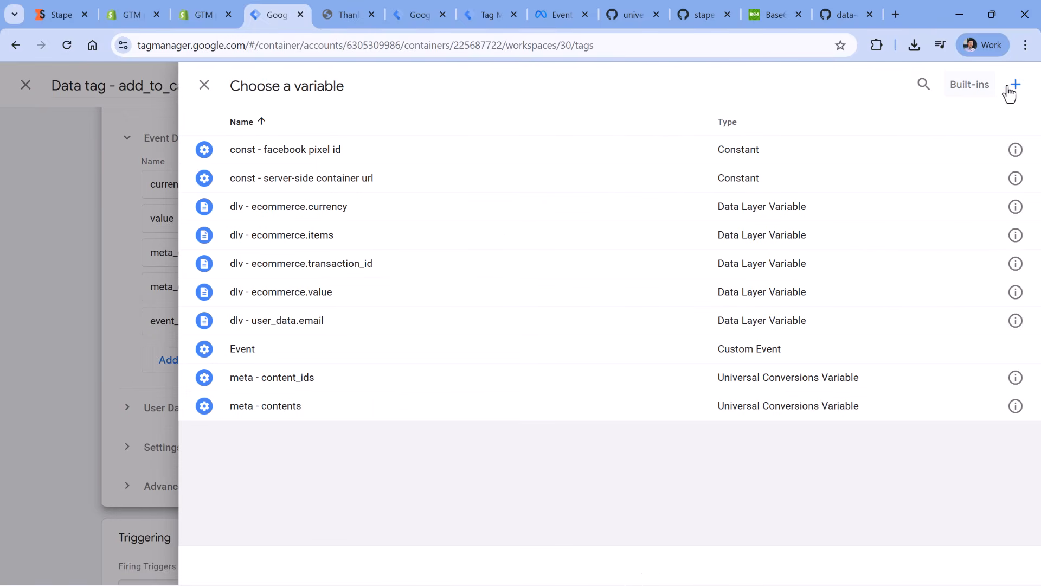
pyautogui.click(1017, 87)
pyautogui.click(402, 232)
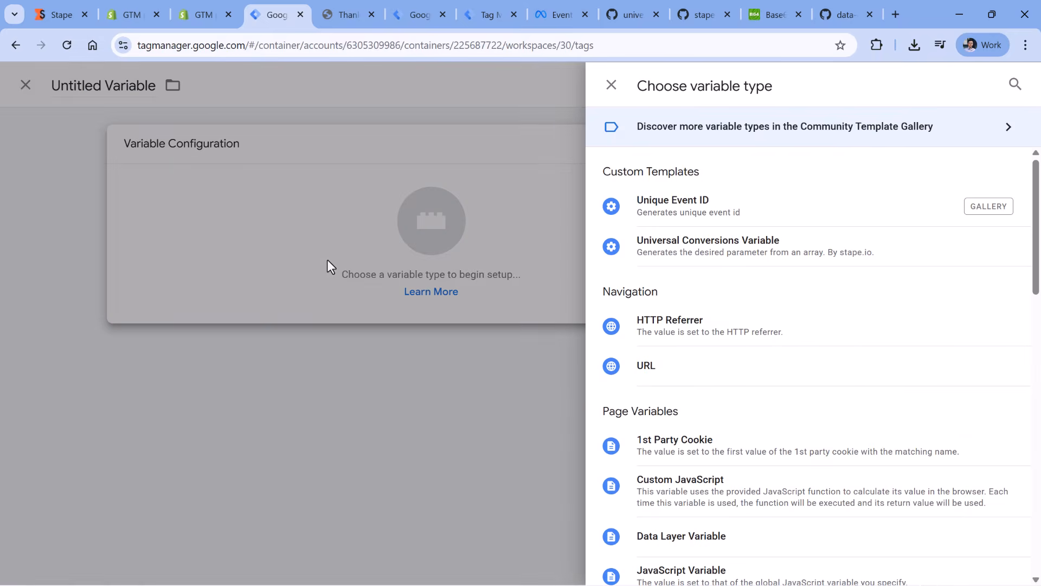
pyautogui.click(704, 209)
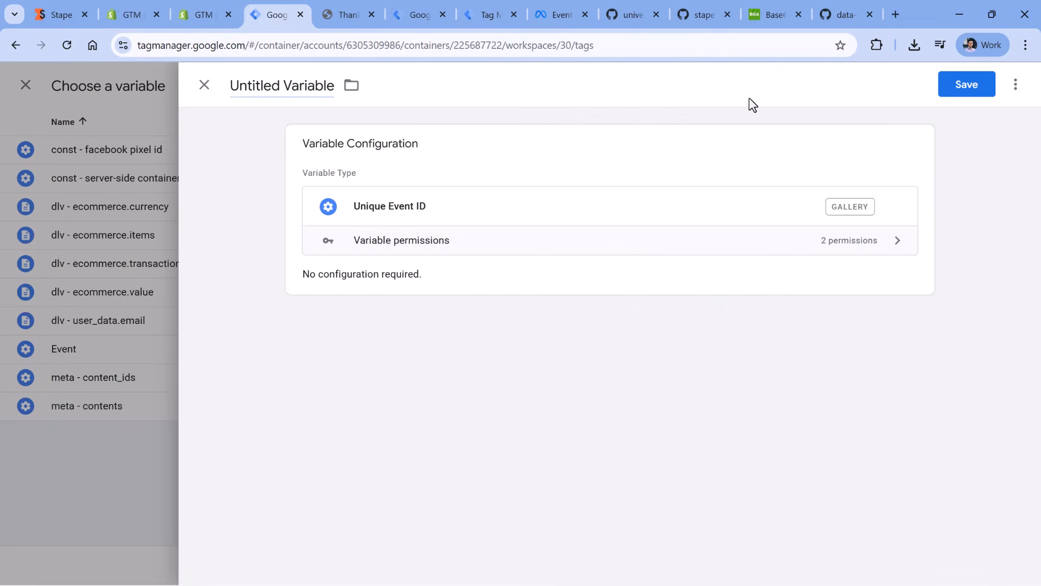
pyautogui.click(965, 86)
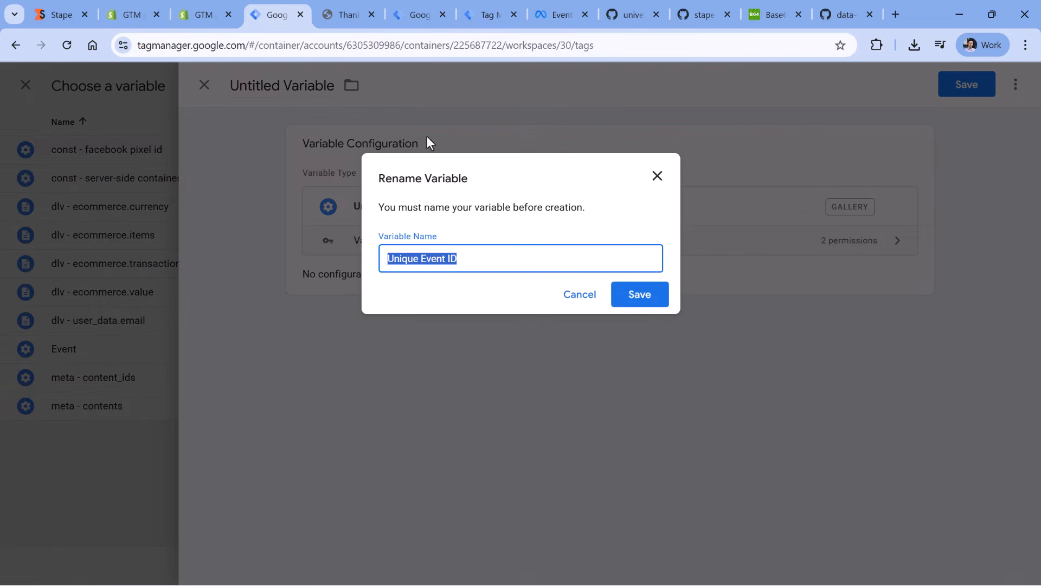
pyautogui.click(644, 301)
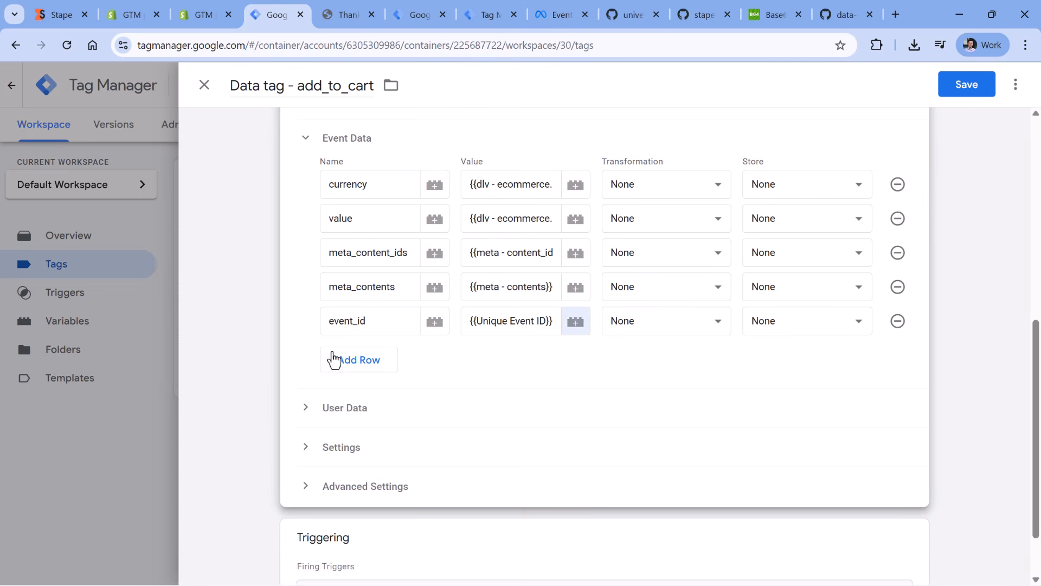
pyautogui.click(957, 92)
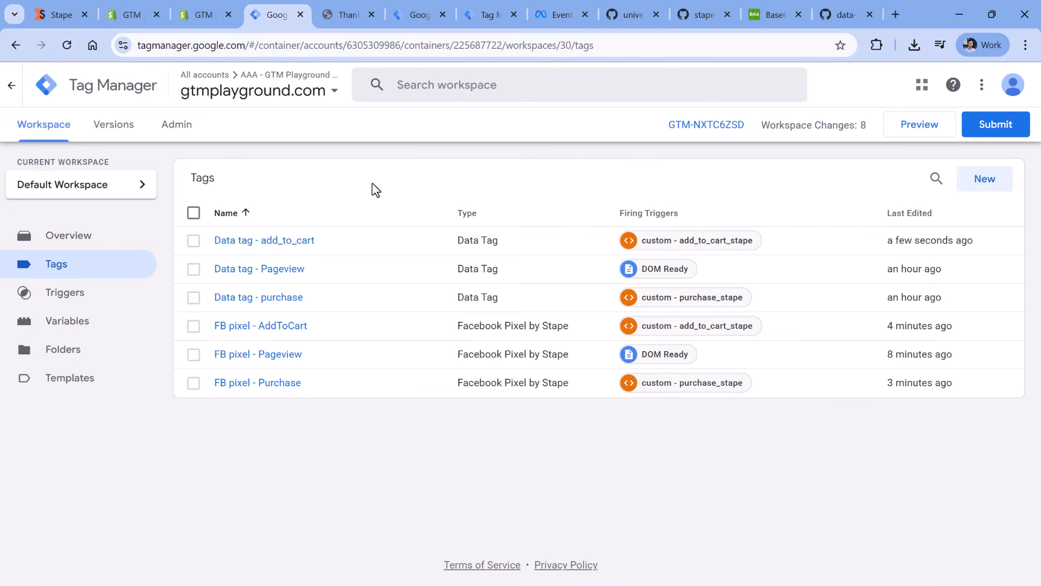
# - Add event_id with the value {{Unique Event ID}} to the Event Data of Data tag - Pageview and save the tag
pyautogui.click(297, 271)
pyautogui.click(477, 295)
pyautogui.scroll(-5, 349, 284)
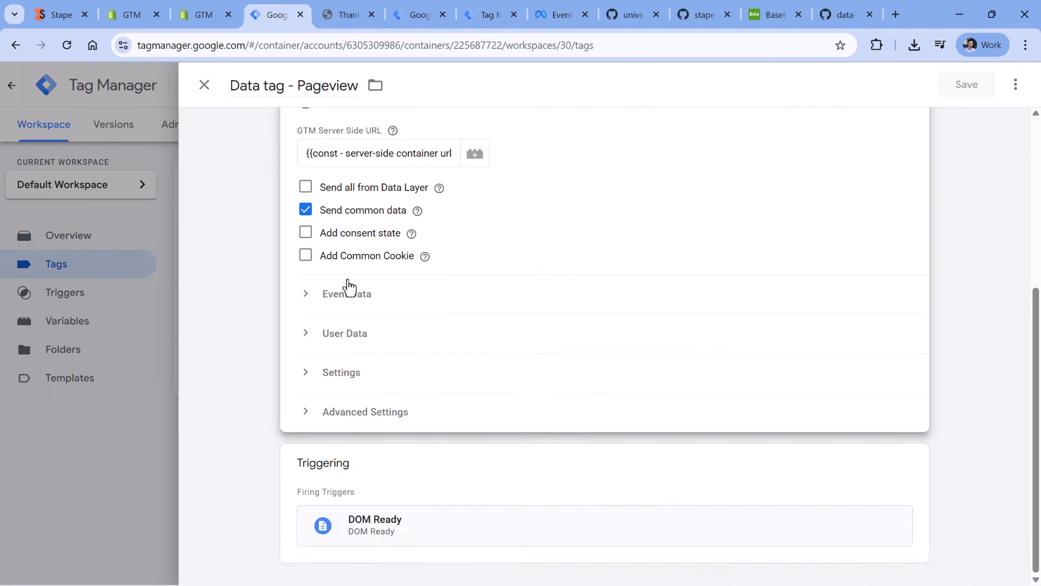
pyautogui.click(347, 293)
pyautogui.click(363, 347)
pyautogui.write('event_')
pyautogui.click(574, 341)
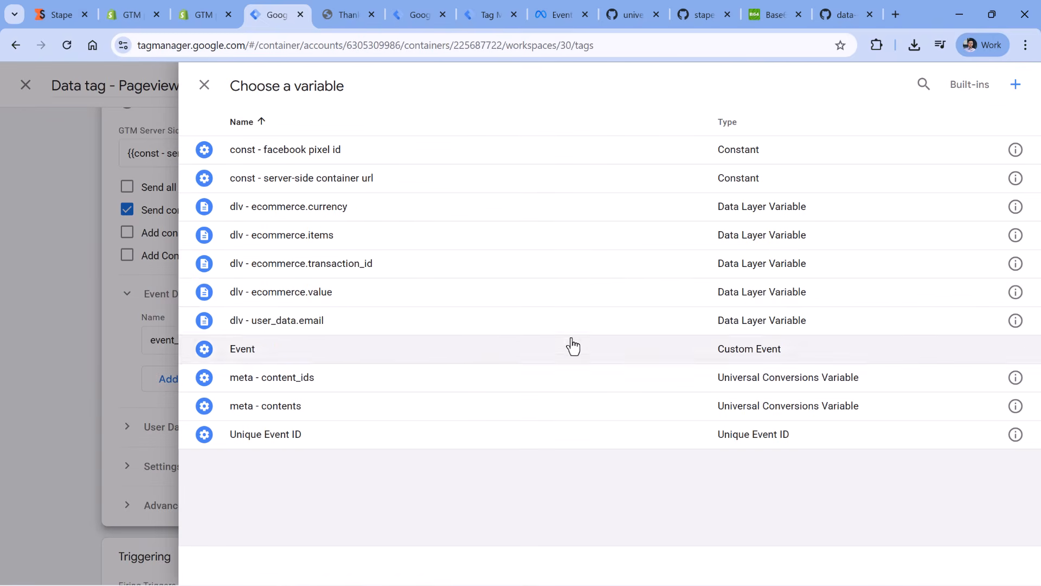
pyautogui.click(266, 434)
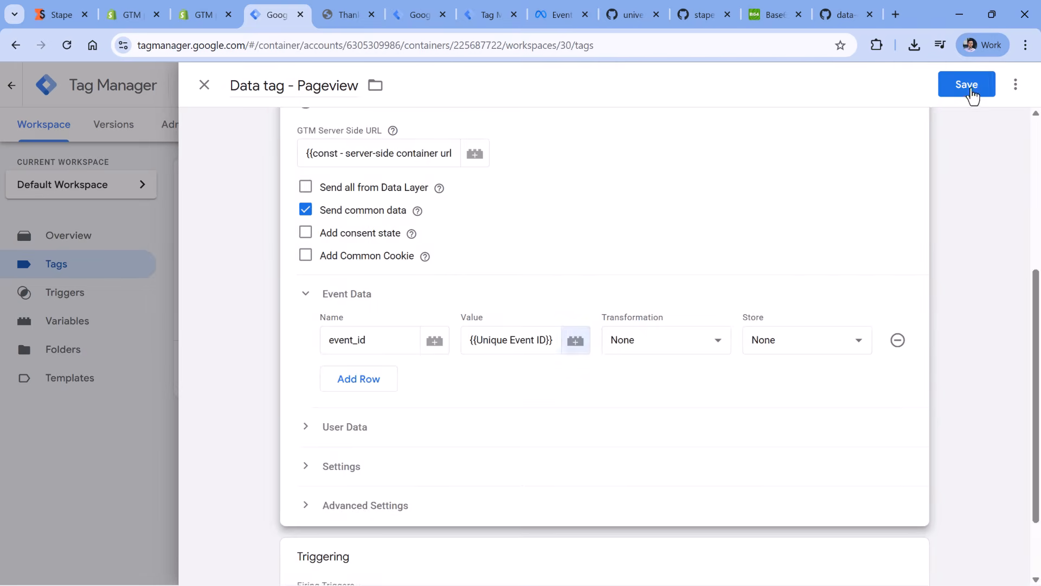
pyautogui.click(968, 89)
# - Add event_id with the value {{Unique Event ID}} to the Event Data of Data tag - purchase and save the tag
pyautogui.click(266, 297)
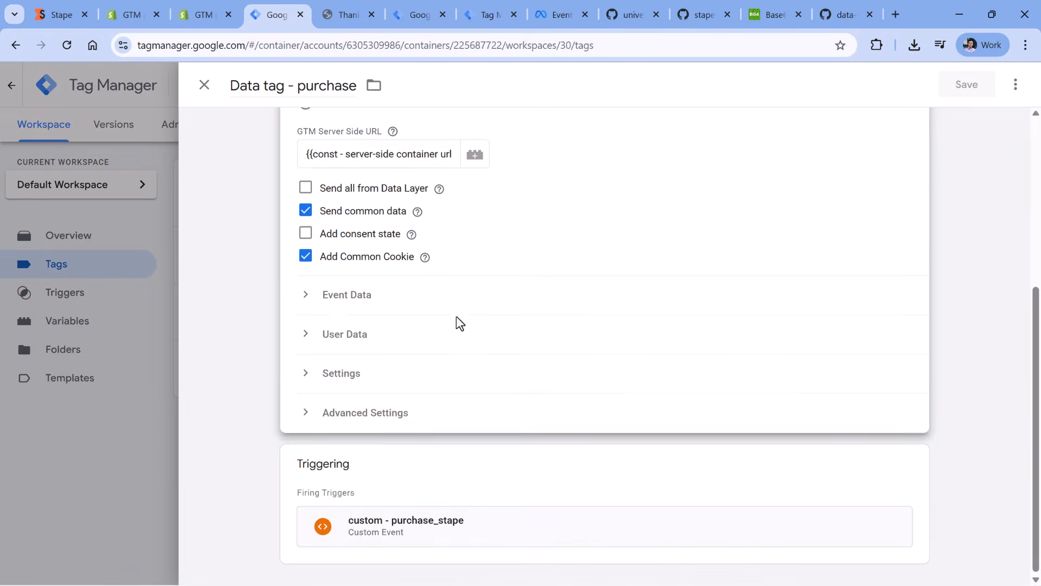
pyautogui.click(348, 293)
pyautogui.click(370, 511)
pyautogui.write('even')
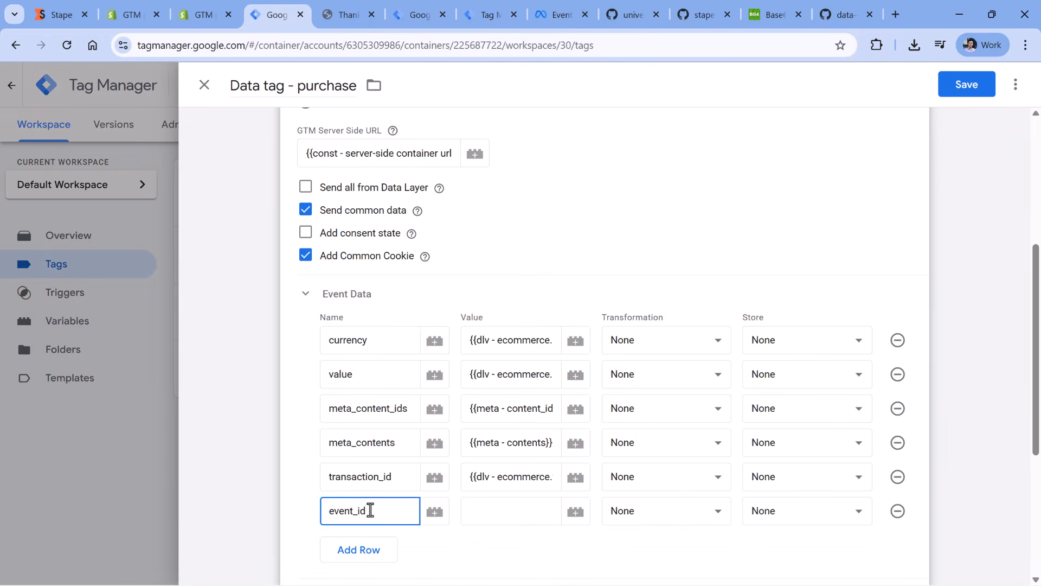
pyautogui.write('t_id')
pyautogui.click(576, 512)
pyautogui.click(277, 430)
pyautogui.click(967, 84)
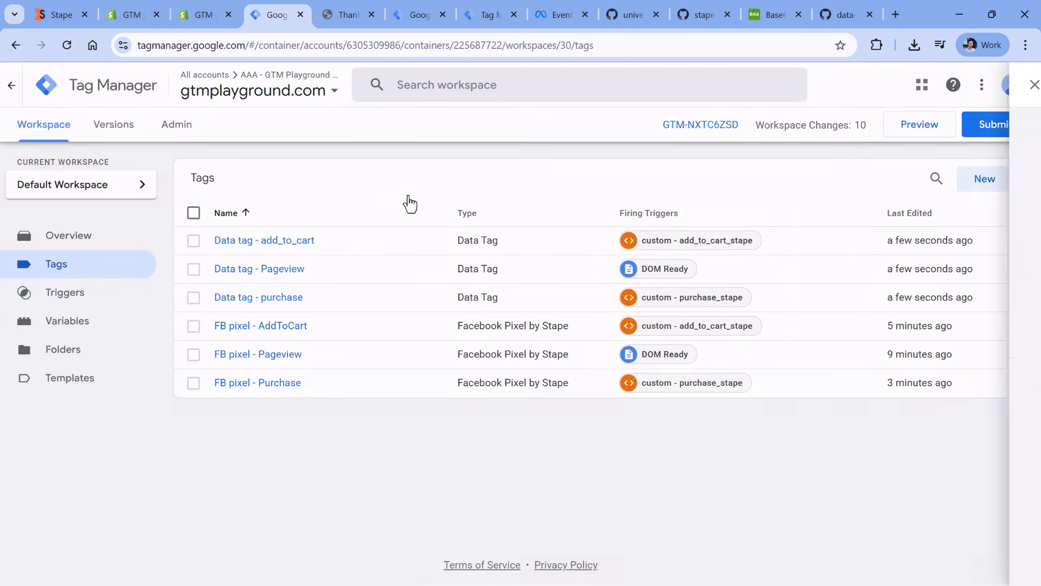
# - Set the server-side tracking Event ID of FB pixel - AddToCart to {{Unique Event ID}} and save the tag
pyautogui.click(260, 332)
pyautogui.scroll(-10, 543, 326)
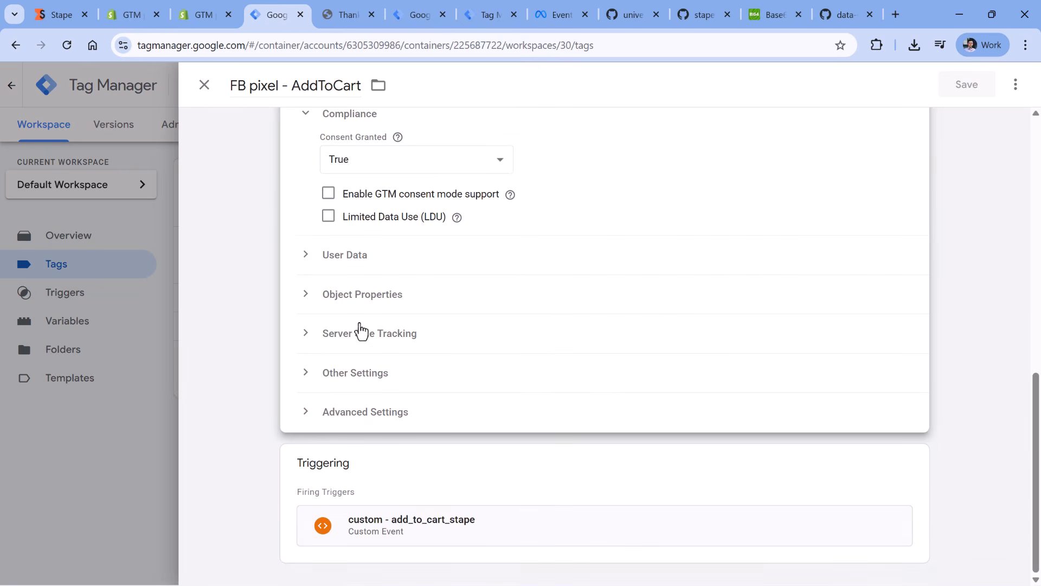
pyautogui.click(360, 331)
pyautogui.click(396, 386)
pyautogui.click(497, 386)
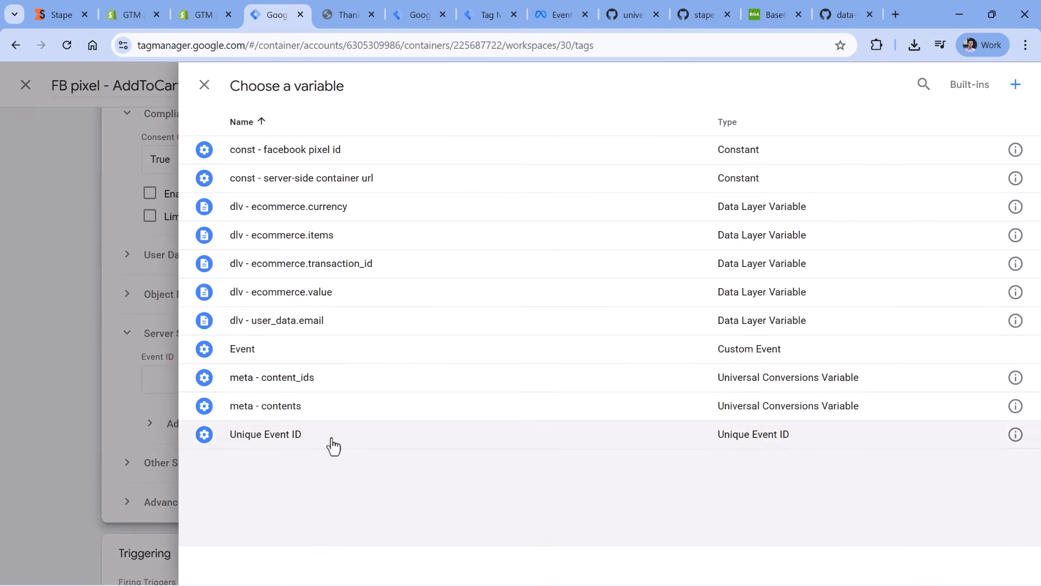
pyautogui.click(333, 441)
pyautogui.click(963, 86)
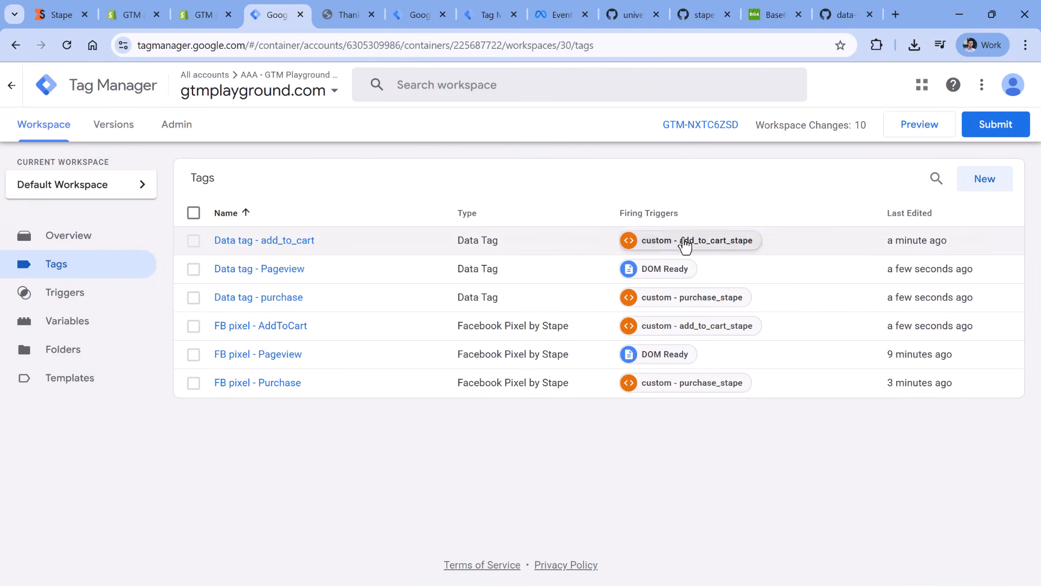
# - Set the server-side tracking Event ID of FB pixel - Pageview to {{Unique Event ID}} and save the tag
pyautogui.click(281, 356)
pyautogui.scroll(-4, 456, 342)
pyautogui.click(486, 333)
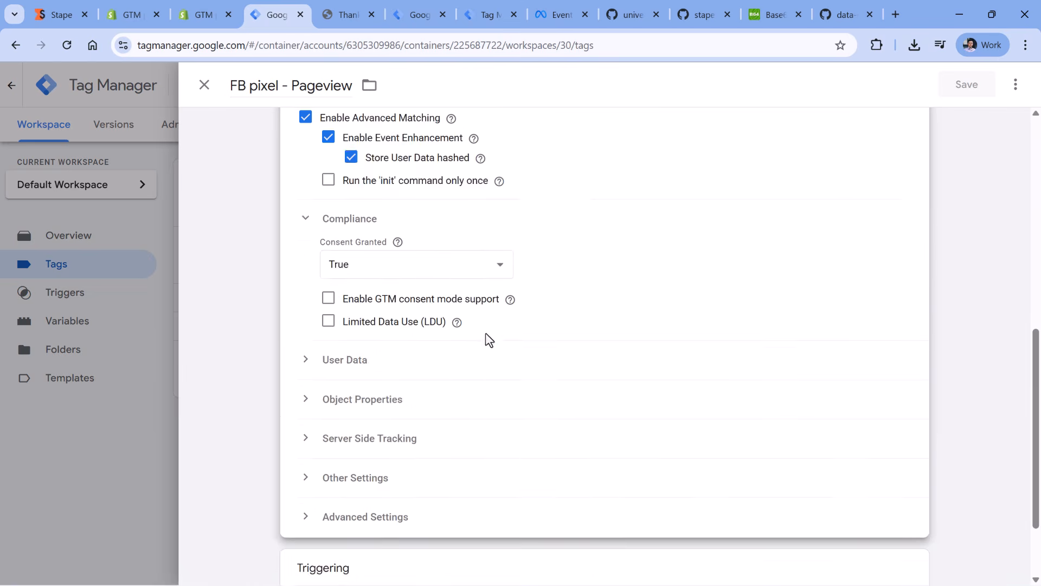
pyautogui.scroll(-2, 483, 304)
pyautogui.click(364, 333)
pyautogui.click(475, 379)
pyautogui.click(339, 434)
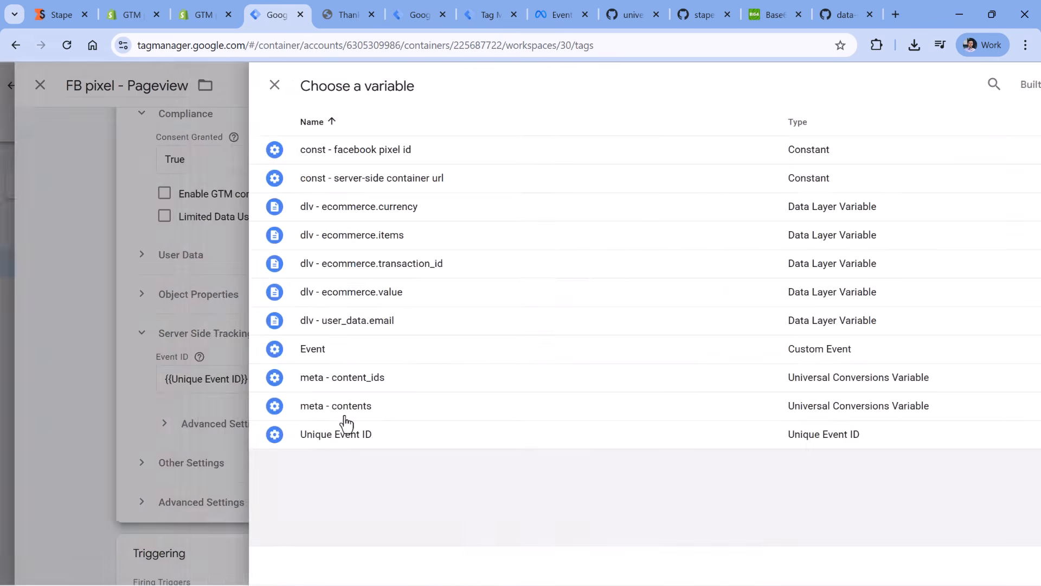
pyautogui.click(966, 85)
# - Set the server-side tracking Event ID of FB pixel - Purchase to {{Unique Event ID}} and save the tag
pyautogui.click(282, 383)
pyautogui.scroll(-8, 393, 334)
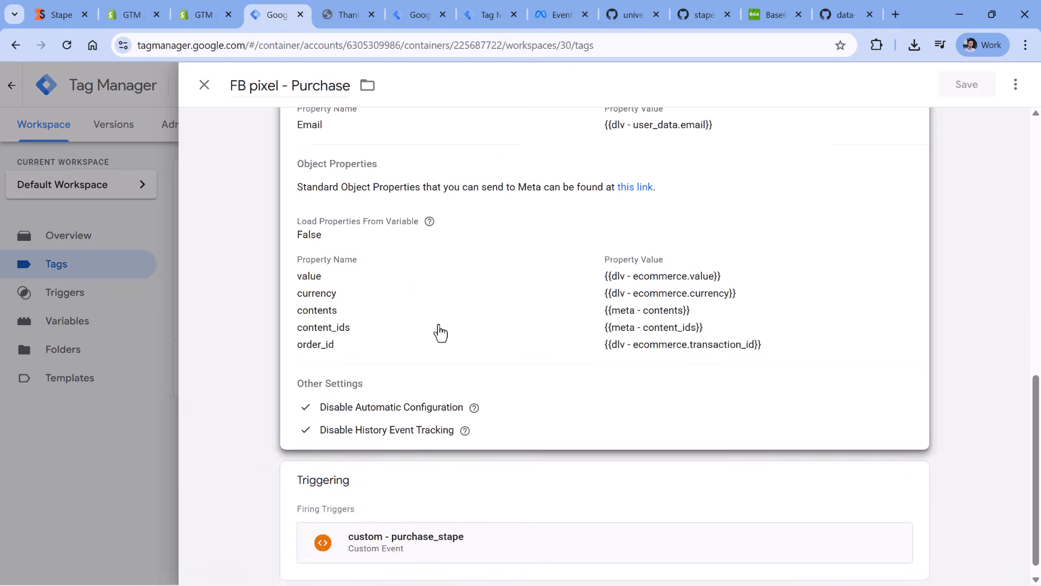
pyautogui.click(438, 325)
pyautogui.click(369, 334)
pyautogui.click(493, 380)
pyautogui.click(358, 435)
pyautogui.click(967, 85)
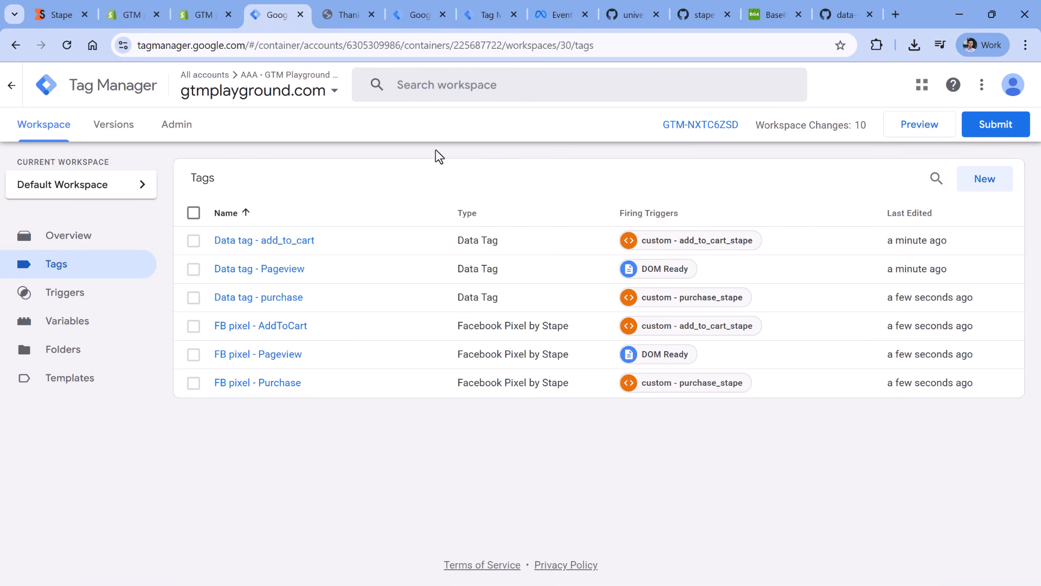
# - Publish the web container changes as a version named Final FB CAPI setup
pyautogui.click(994, 126)
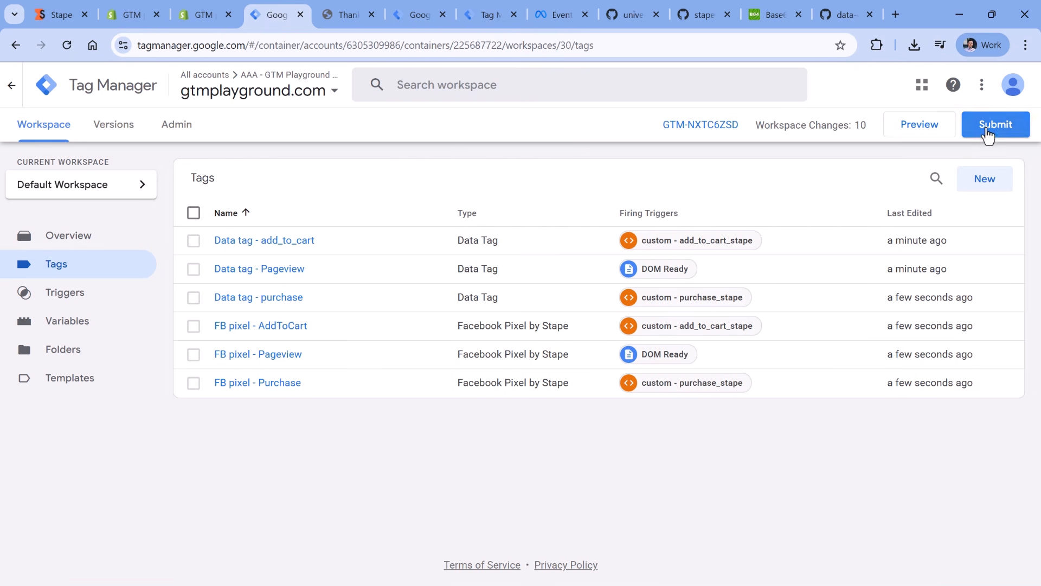
pyautogui.click(413, 249)
pyautogui.write('Final')
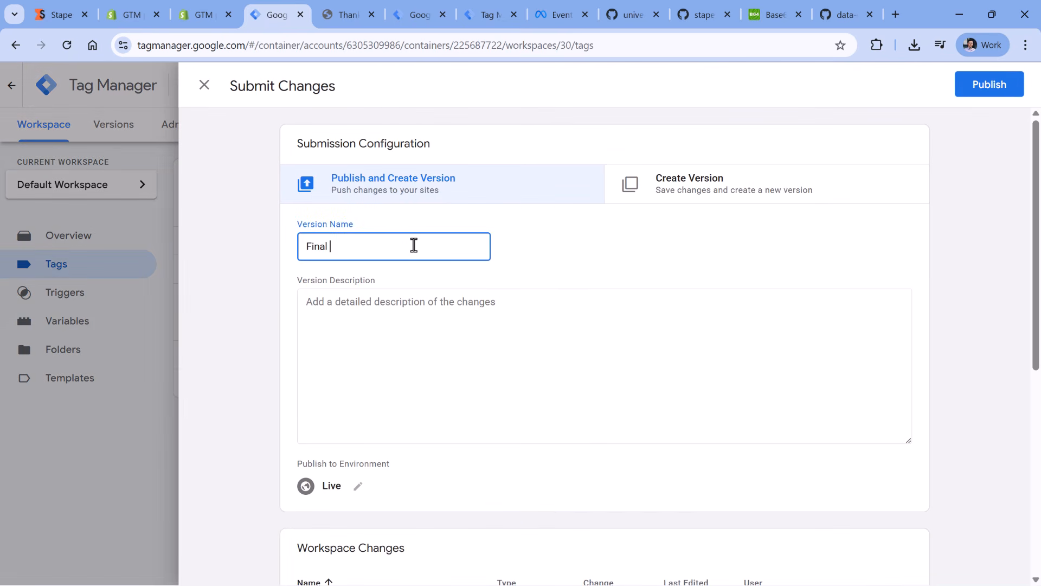
pyautogui.write(' FB CAPI setup')
pyautogui.click(989, 85)
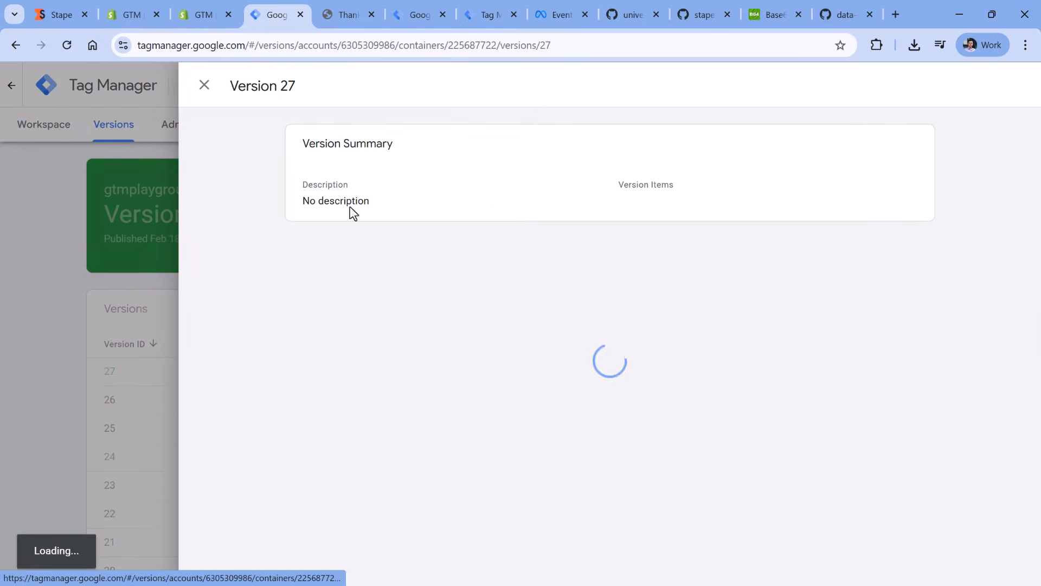
pyautogui.click(204, 85)
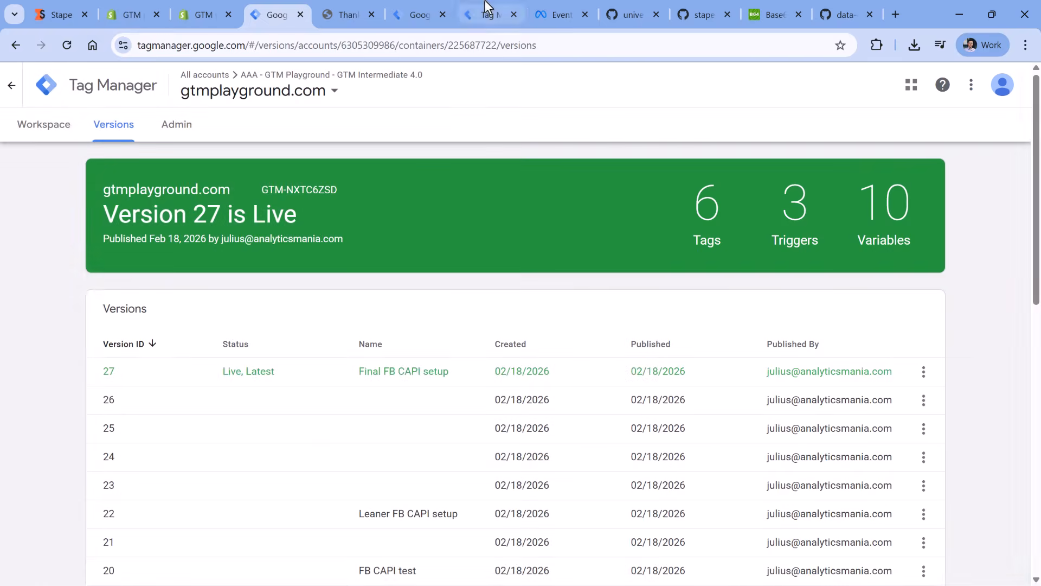
# - Switch to the gtmplayground.com server container and start its preview mode
pyautogui.click(486, 10)
pyautogui.click(204, 85)
pyautogui.click(419, 13)
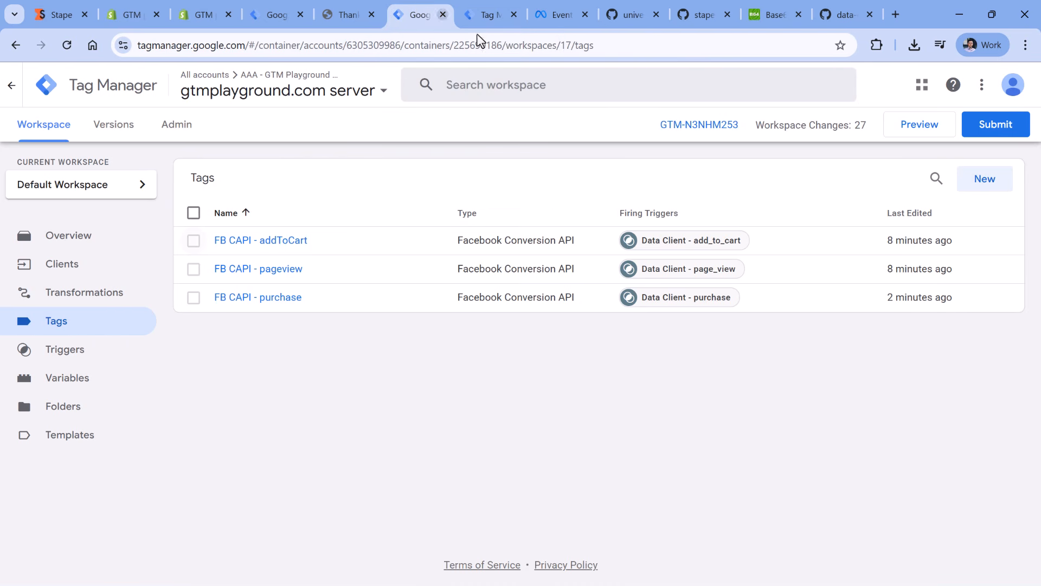
pyautogui.click(910, 130)
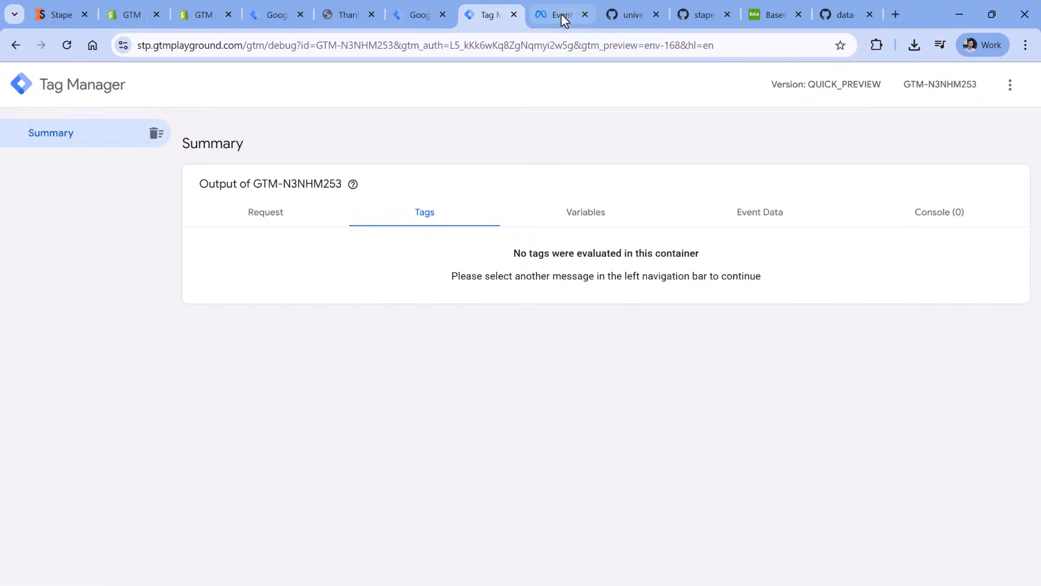
# - Switch to Meta Events Manager and clear the test event activity of the GTM Playground.com dataset
pyautogui.click(561, 14)
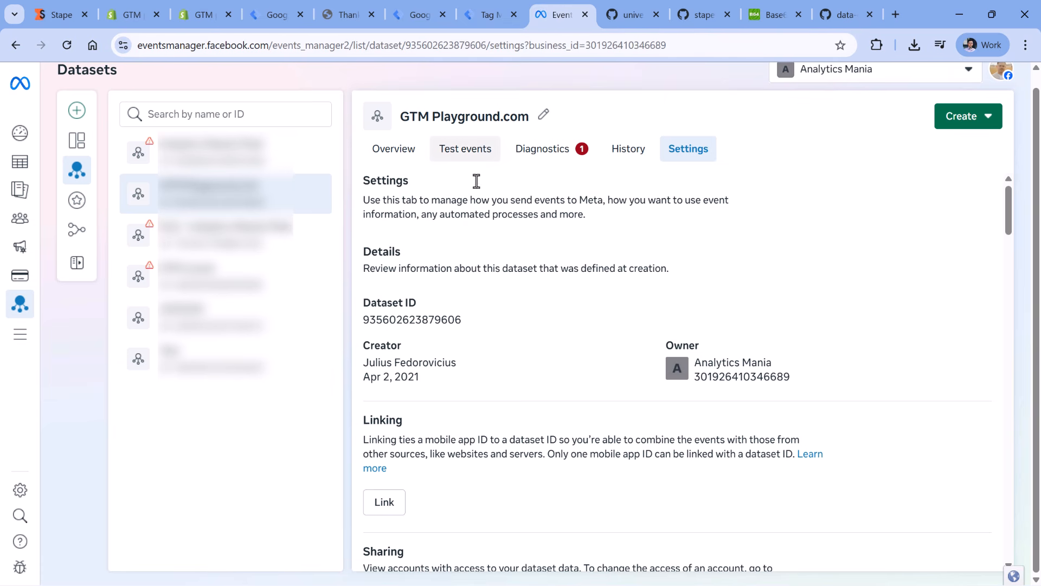
pyautogui.click(465, 153)
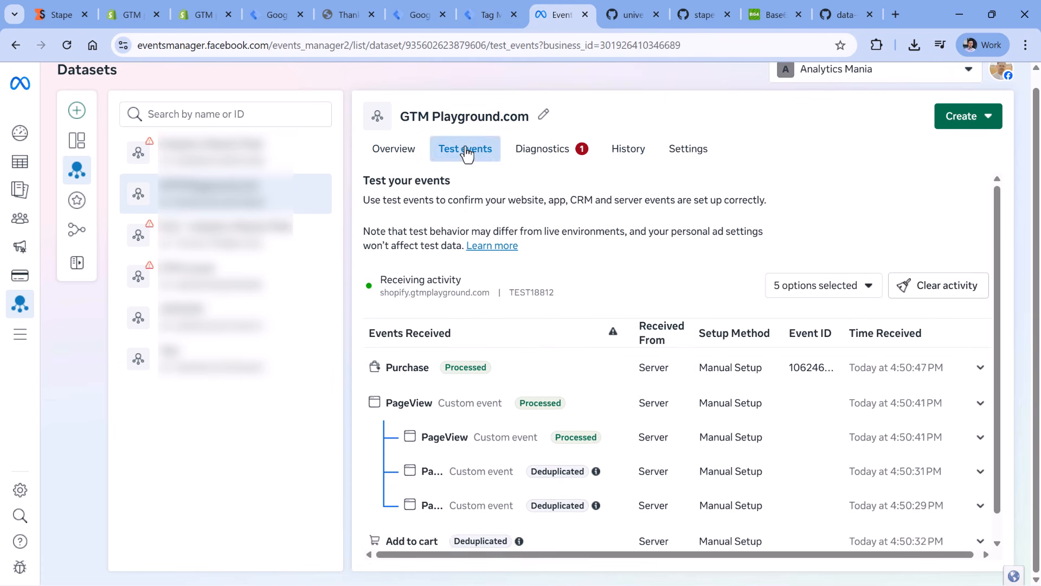
pyautogui.click(941, 286)
pyautogui.click(683, 295)
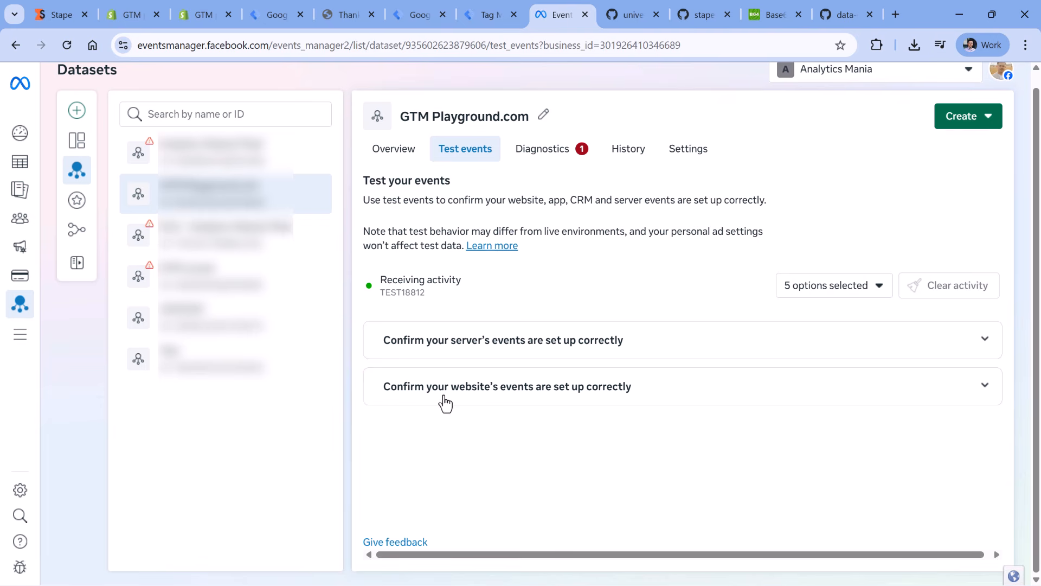
pyautogui.click(720, 388)
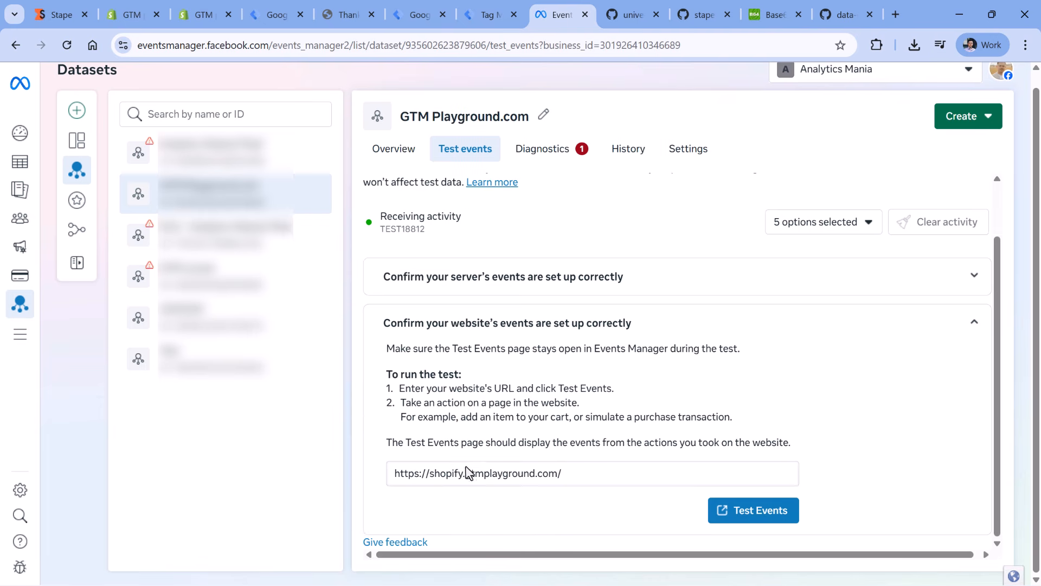
pyautogui.moveTo(565, 474); pyautogui.dragTo(395, 488)
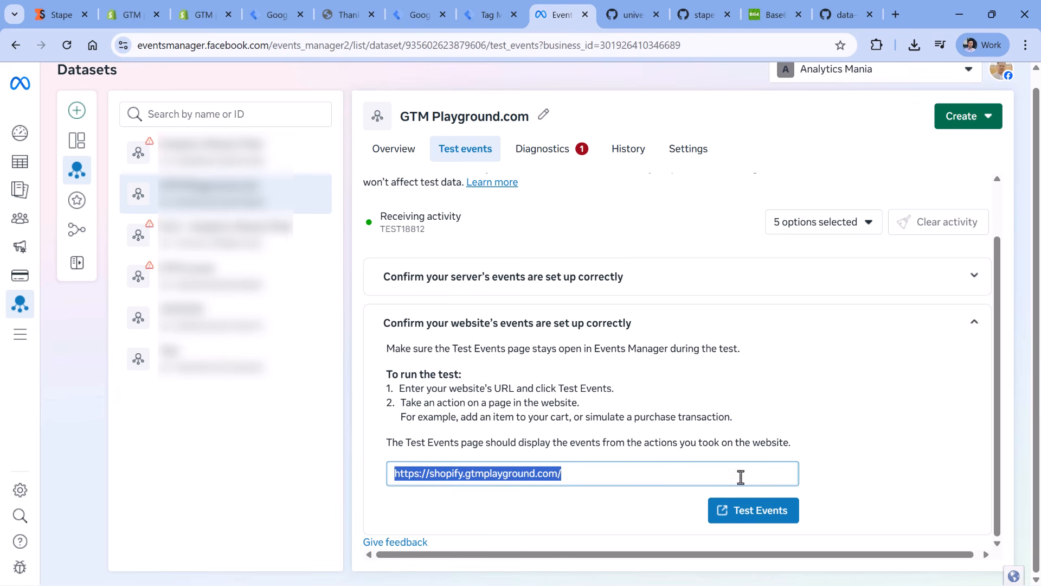
pyautogui.click(762, 515)
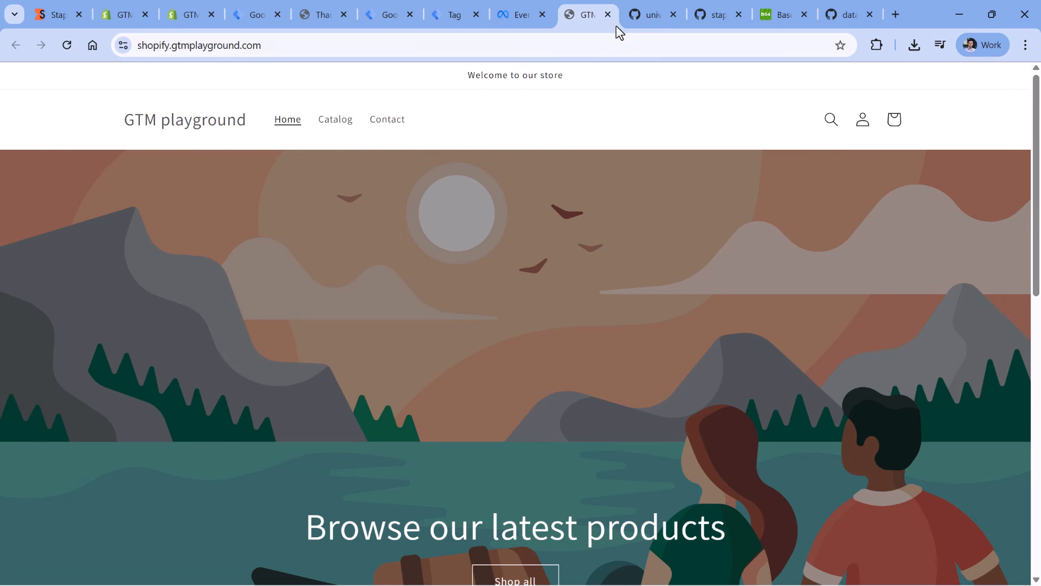
pyautogui.click(608, 14)
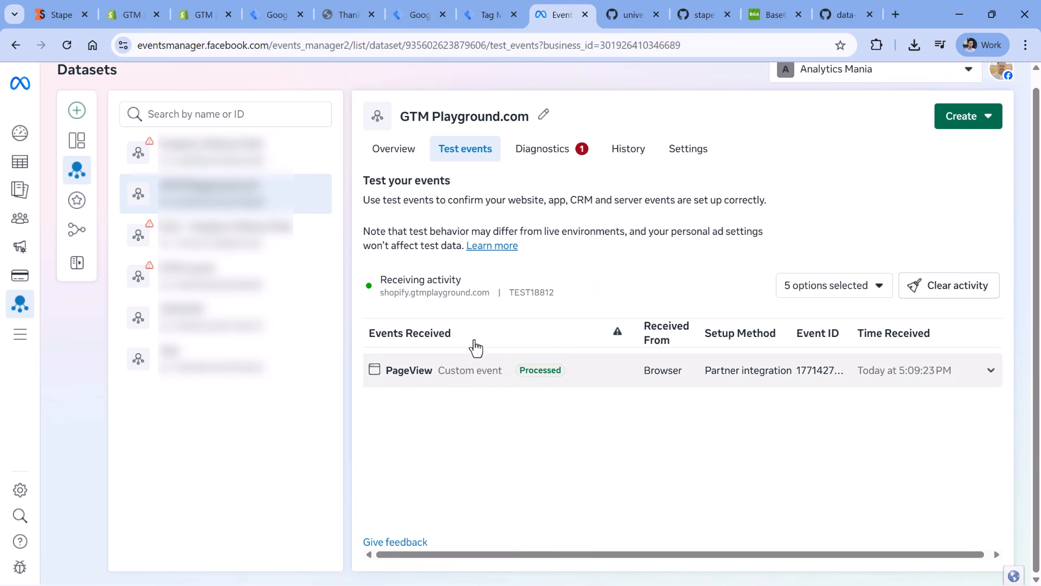
# - Switch to the server container preview and check the Test ID in the FB CAPI - pageview tag details of the page_view event
pyautogui.click(484, 15)
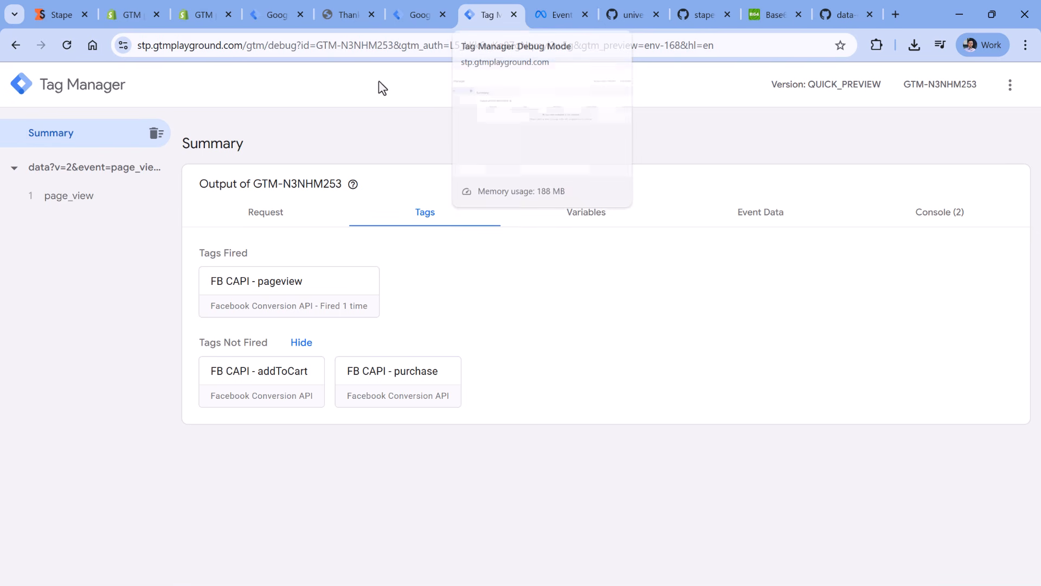
pyautogui.click(83, 199)
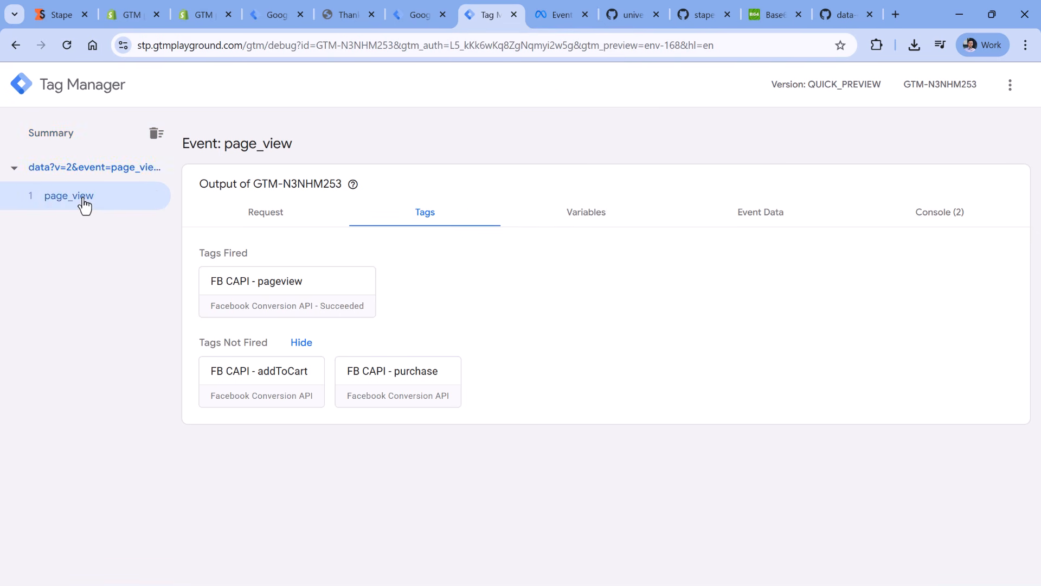
pyautogui.click(289, 298)
pyautogui.click(430, 367)
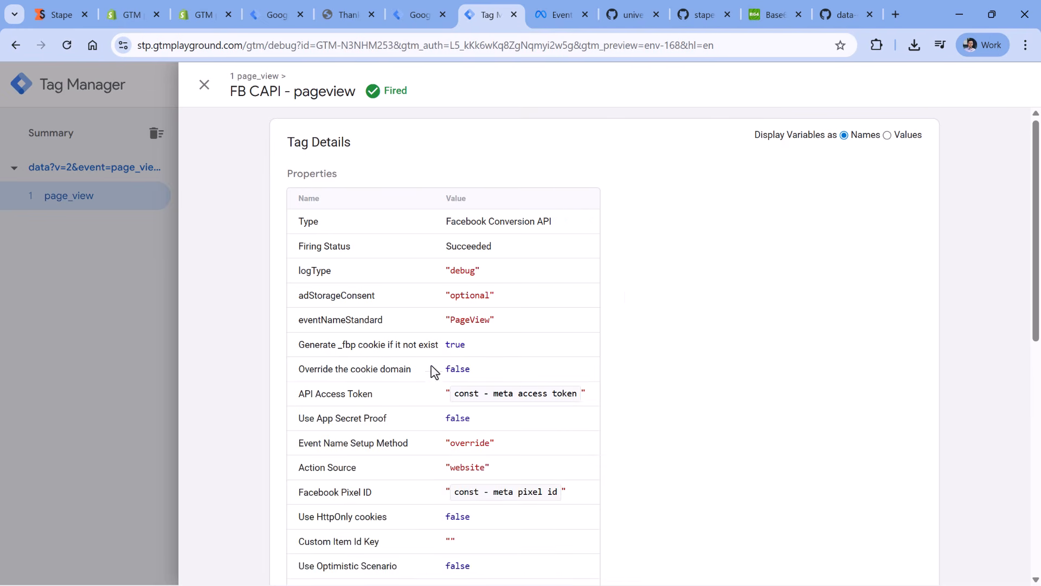
pyautogui.scroll(-2, 628, 298)
pyautogui.scroll(-2, 628, 299)
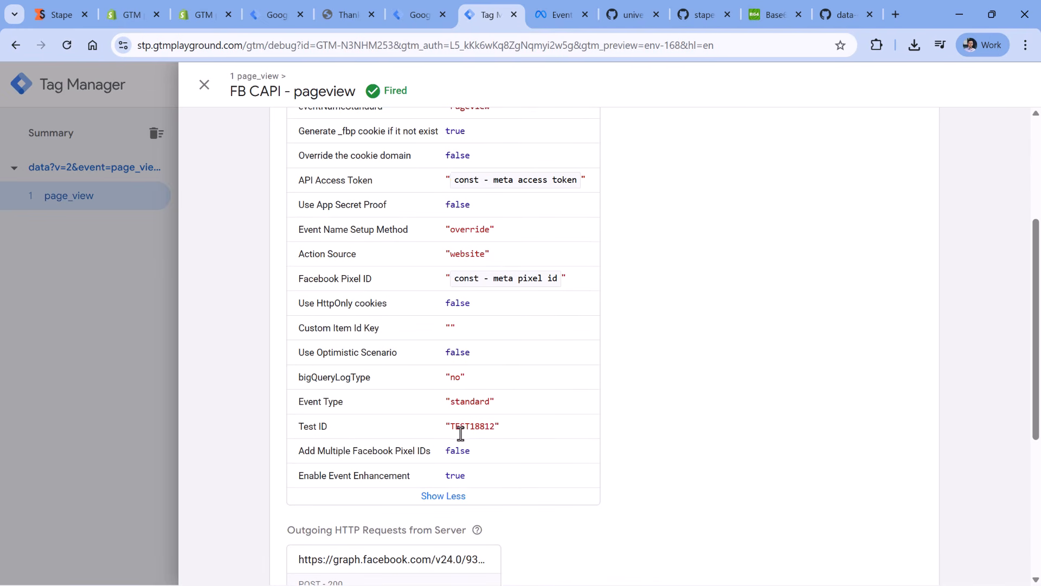
pyautogui.doubleClick(474, 426)
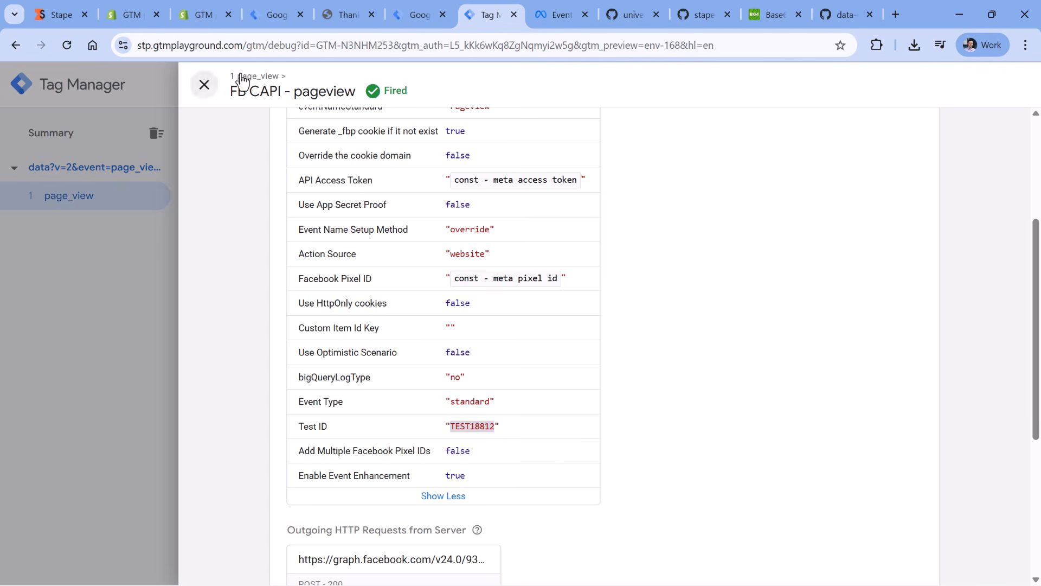
# - Return to Meta Events Manager and expand the details of the received browser and server PageView events
pyautogui.click(560, 8)
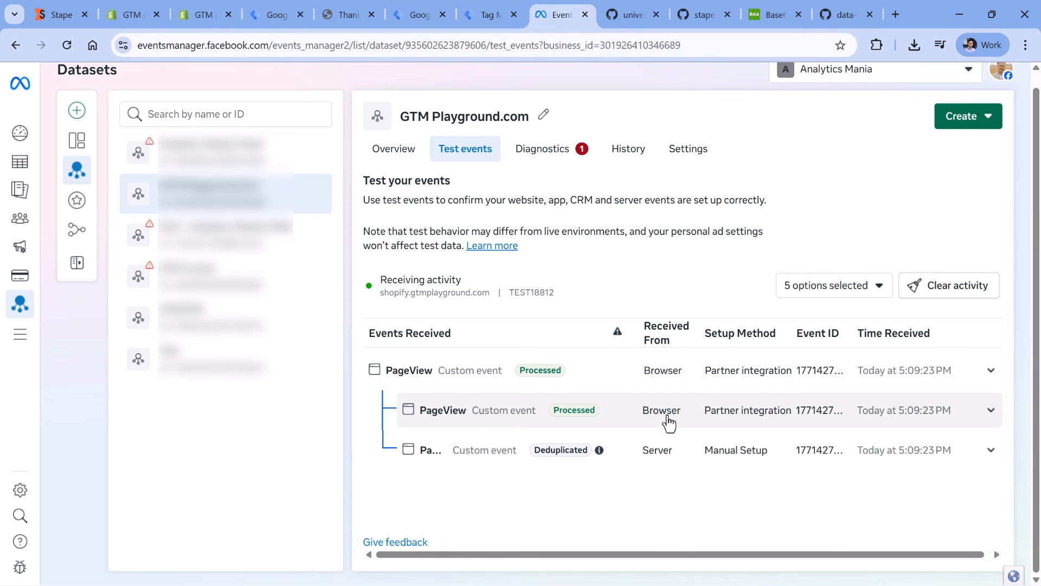
pyautogui.moveTo(536, 457)
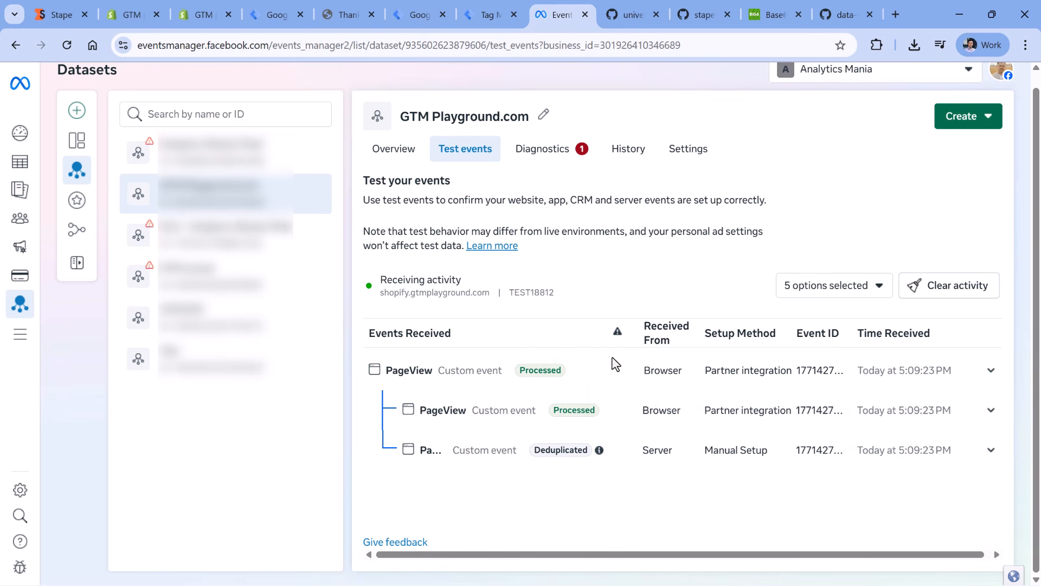
pyautogui.click(494, 414)
pyautogui.scroll(-1, 491, 441)
pyautogui.click(510, 521)
pyautogui.scroll(-2, 559, 425)
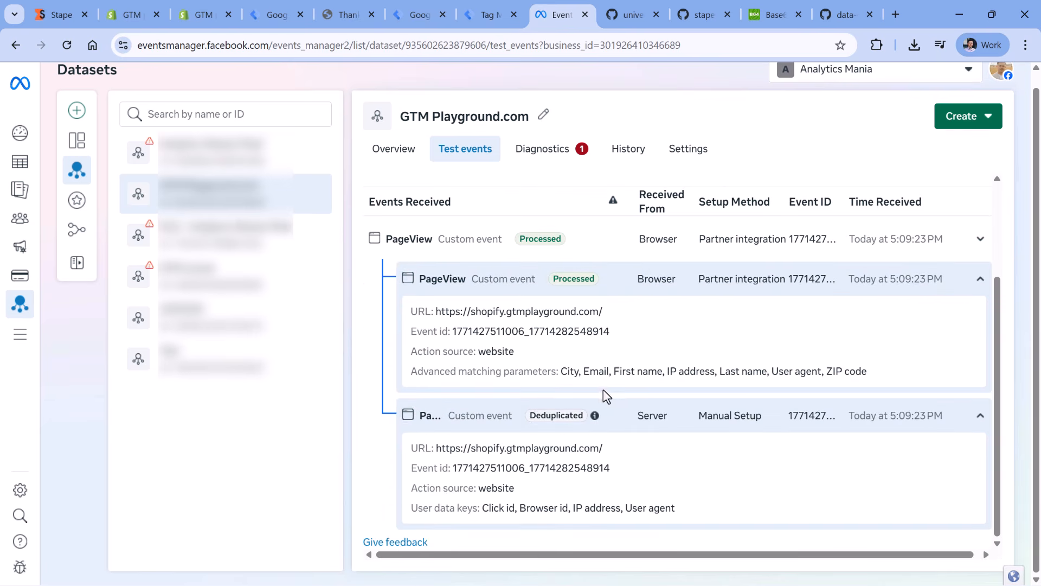
# - Compare the event IDs of the browser and server PageView events and examine the browser event's advanced matching parameters
pyautogui.moveTo(608, 475); pyautogui.dragTo(453, 471)
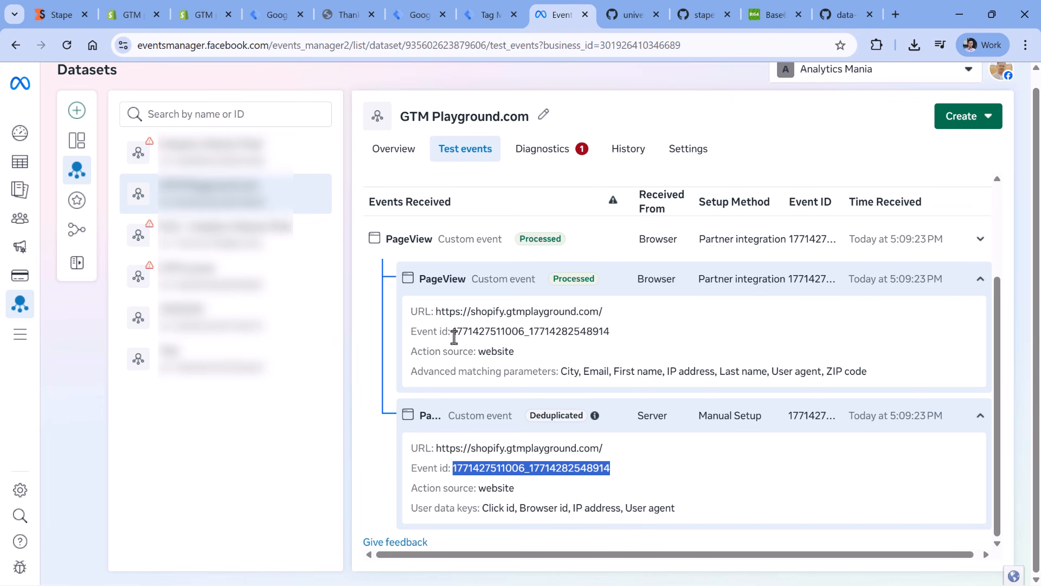
pyautogui.moveTo(452, 332); pyautogui.dragTo(604, 327)
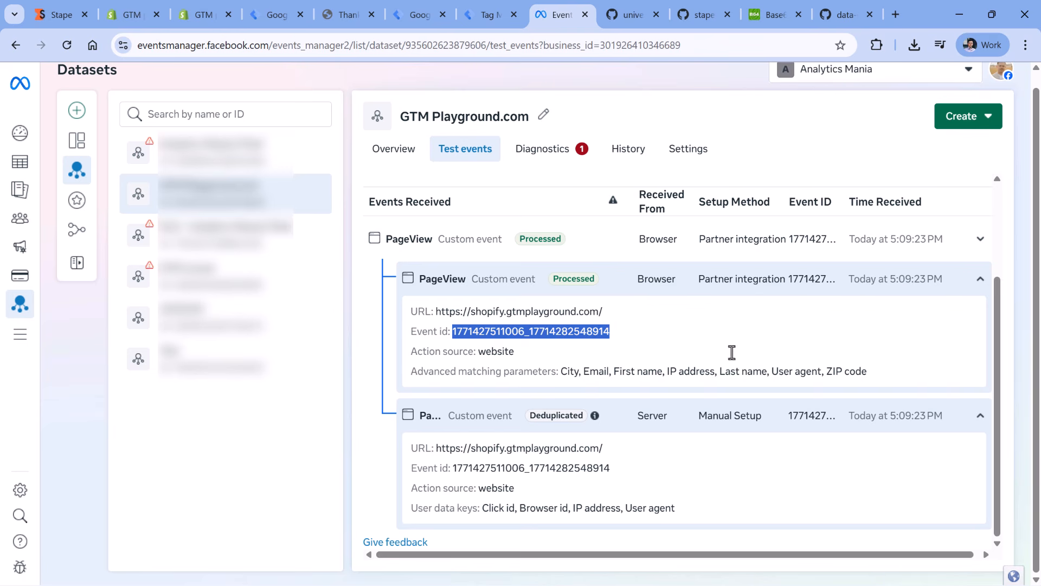
pyautogui.moveTo(561, 372); pyautogui.dragTo(868, 373)
pyautogui.click(744, 385)
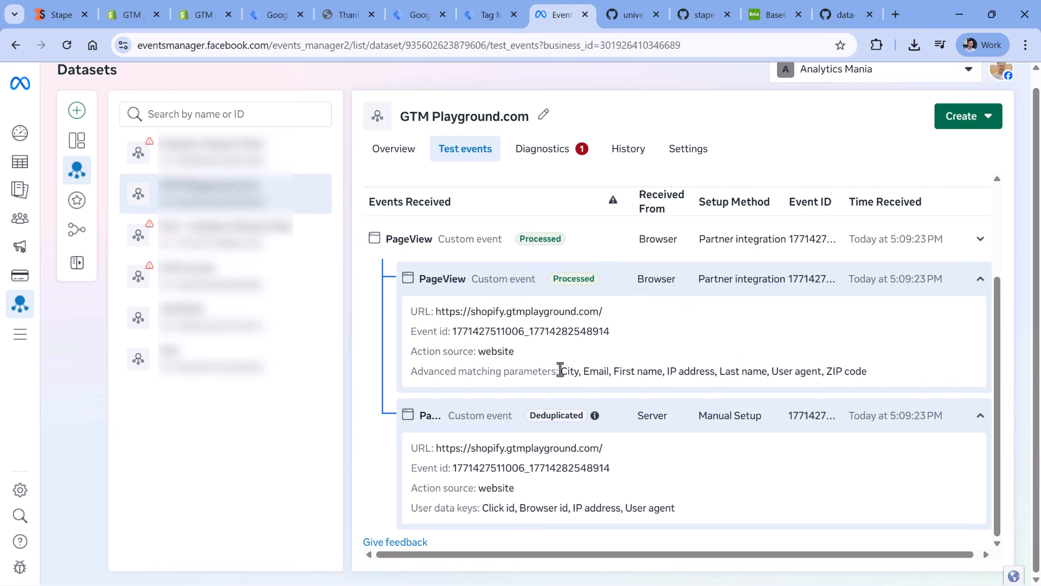
pyautogui.moveTo(561, 371); pyautogui.dragTo(871, 371)
pyautogui.click(872, 371)
pyautogui.doubleClick(595, 371)
pyautogui.click(623, 343)
# - Switch to the GTM playground store and add the Dark Blue T-Shirt to the cart
pyautogui.click(347, 16)
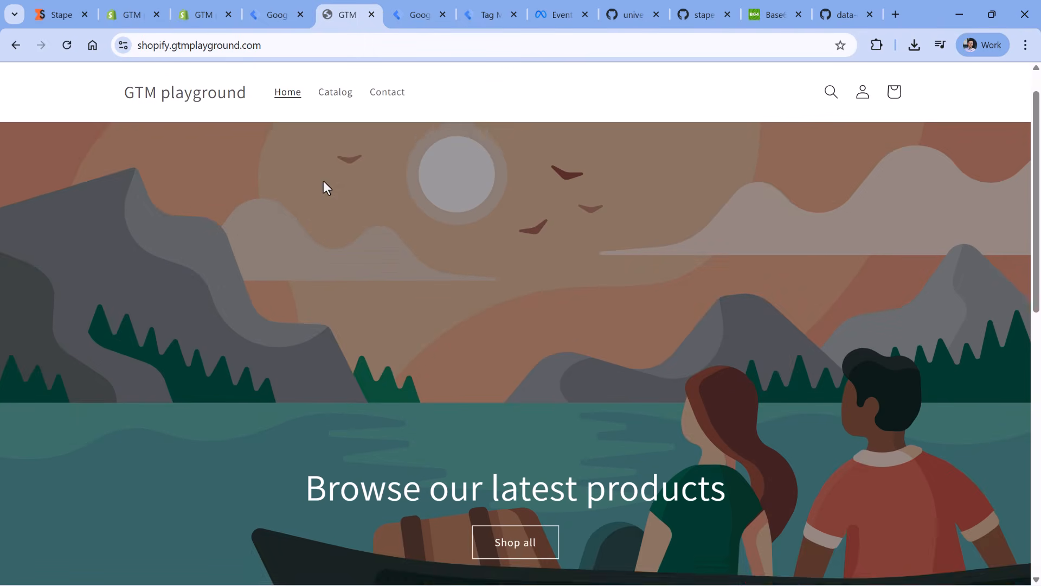
pyautogui.scroll(1, 324, 180)
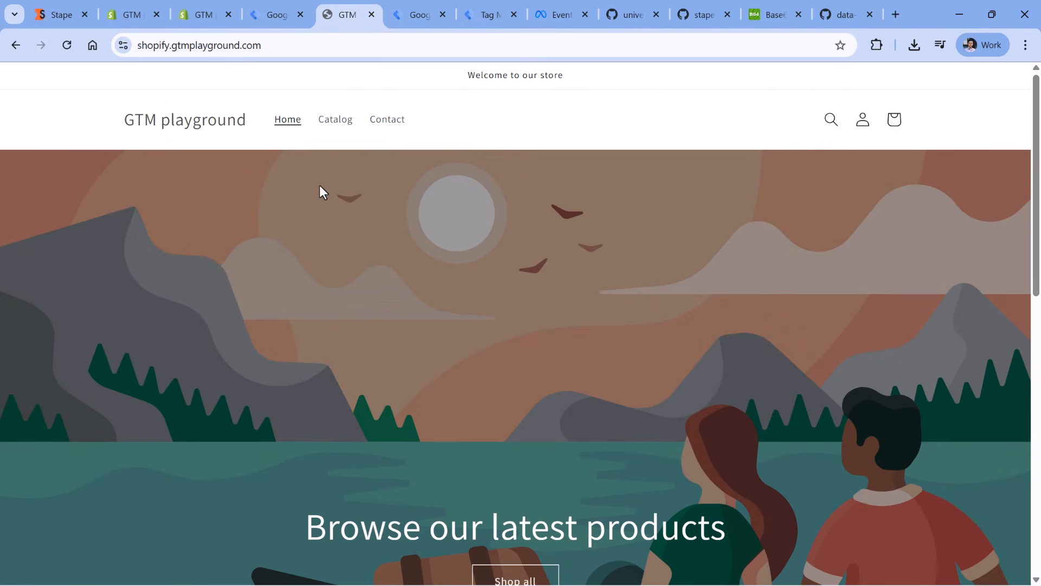
pyautogui.scroll(-10, 320, 187)
pyautogui.click(228, 240)
pyautogui.scroll(-2, 544, 116)
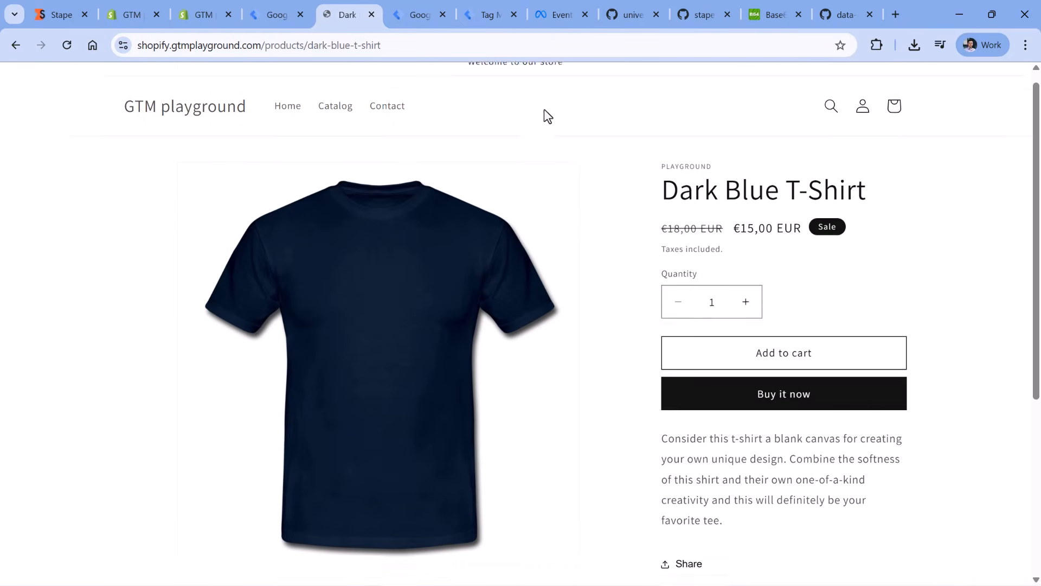
pyautogui.click(784, 226)
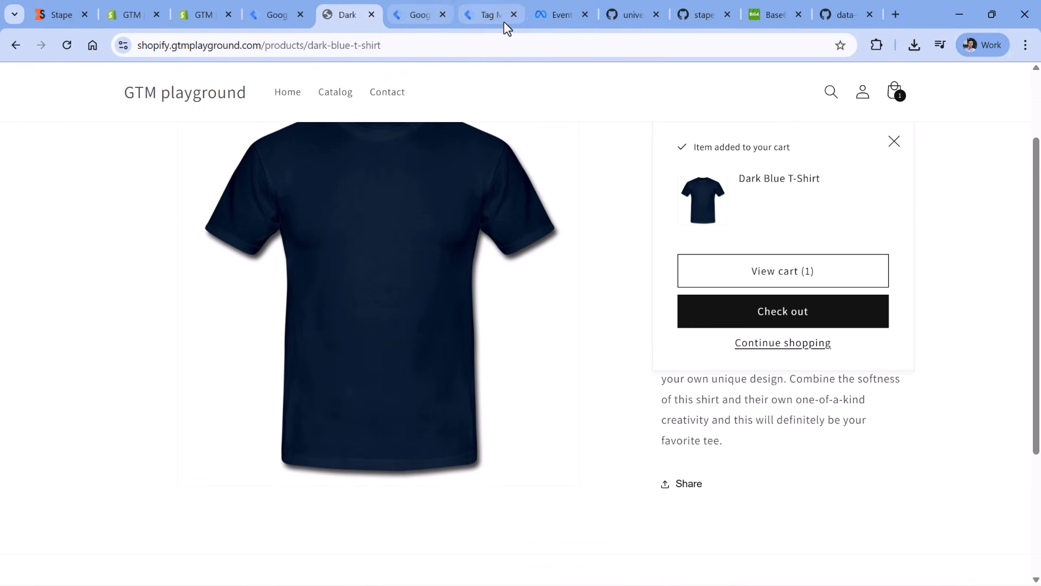
# - Switch to Meta Events Manager and compare the details of the browser and server Add to cart events
pyautogui.click(558, 18)
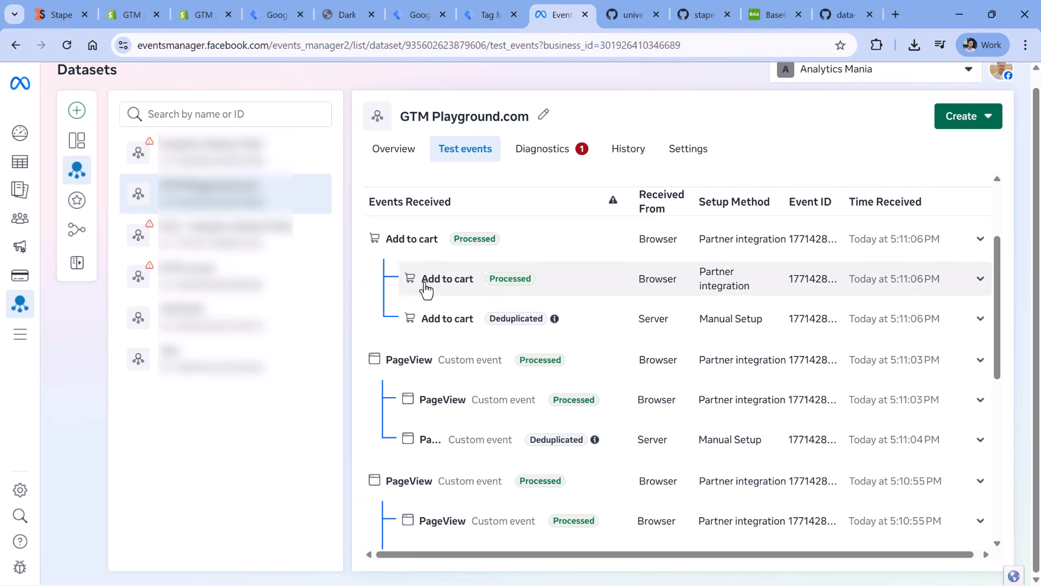
pyautogui.click(439, 289)
pyautogui.scroll(-1, 446, 380)
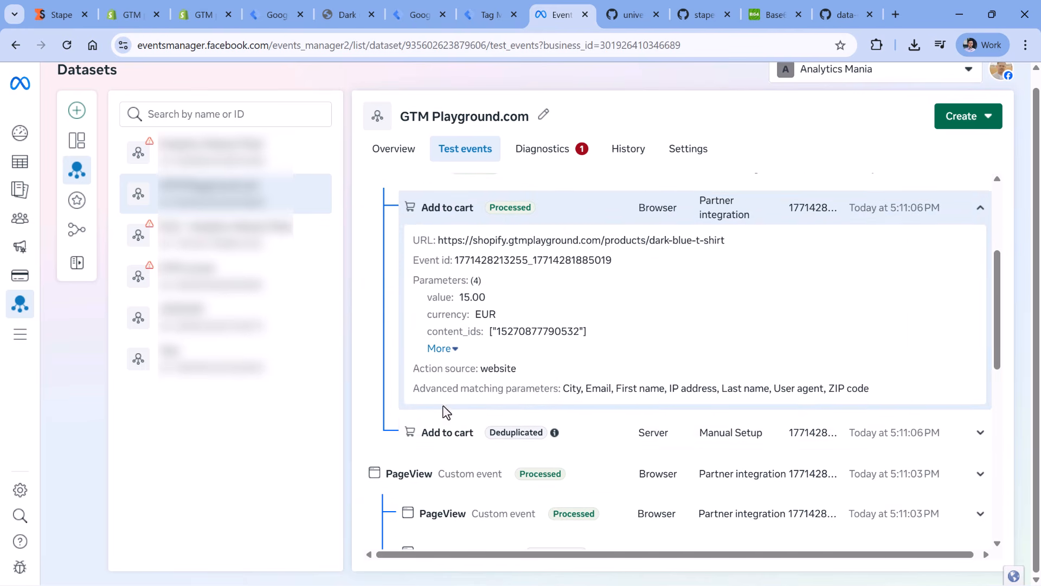
pyautogui.click(445, 431)
pyautogui.scroll(-3, 477, 326)
pyautogui.scroll(3, 483, 331)
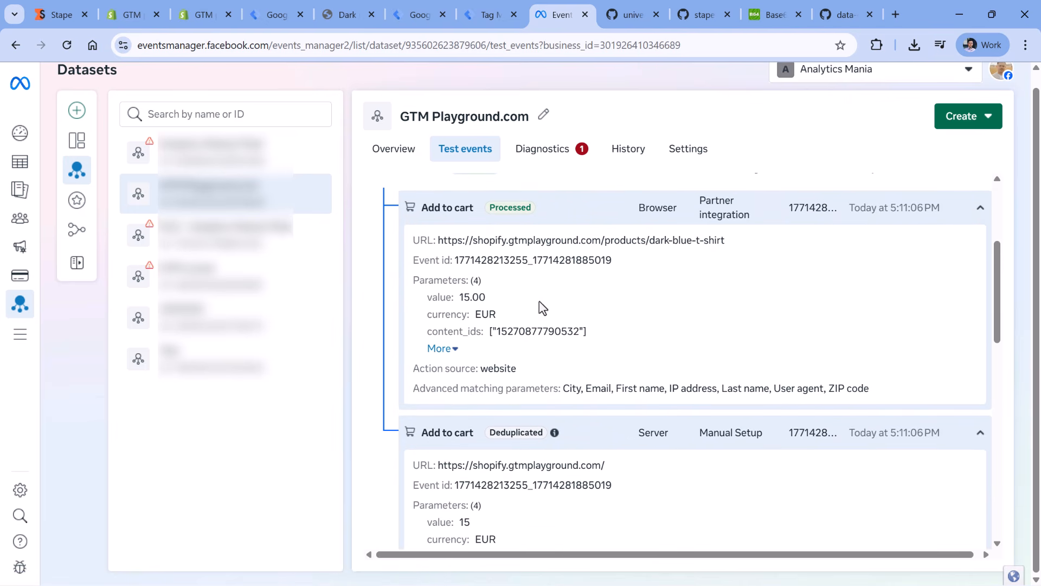
pyautogui.click(362, 10)
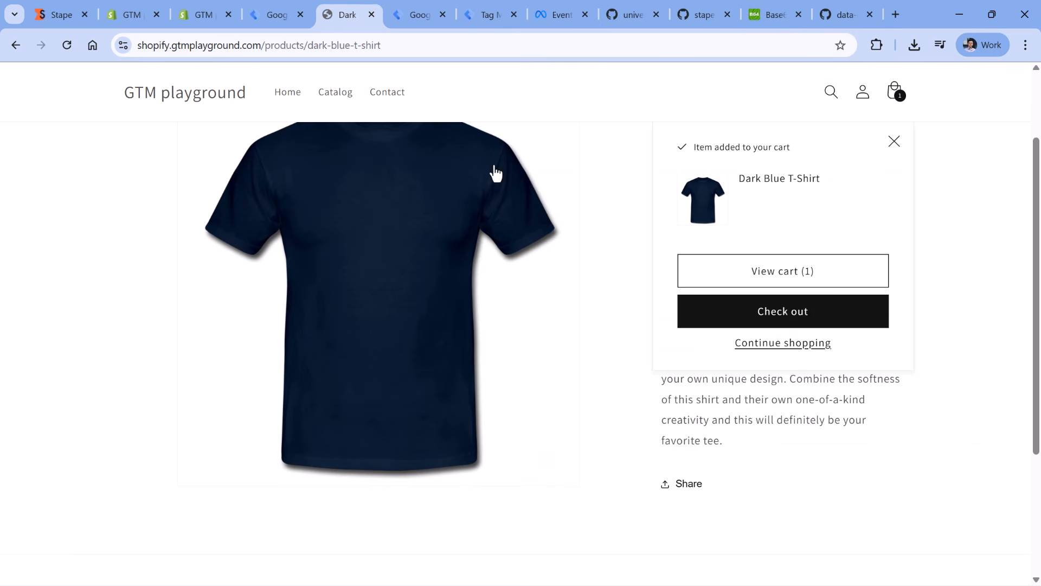
pyautogui.click(485, 13)
pyautogui.click(558, 17)
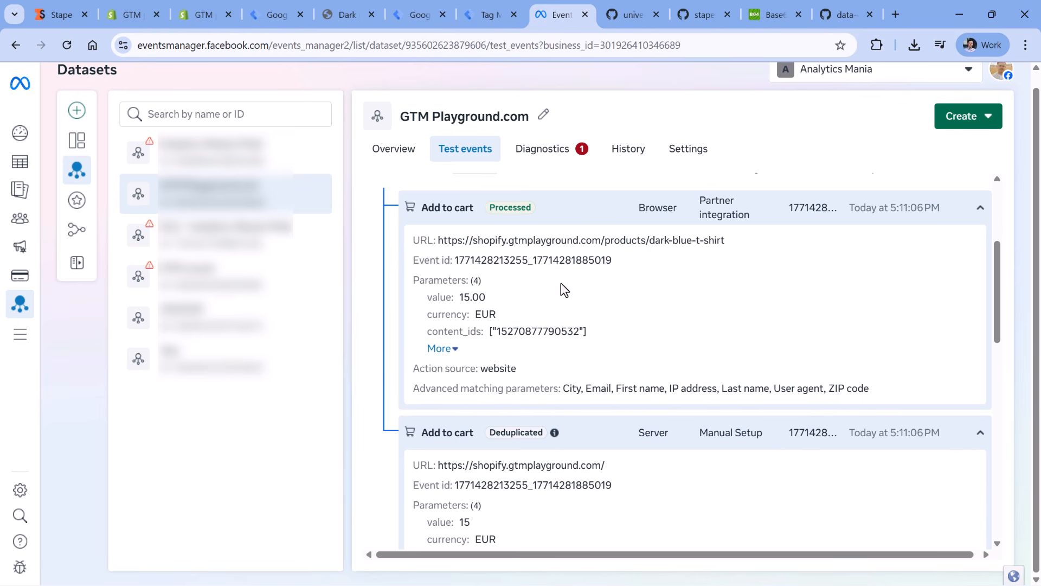
pyautogui.scroll(1, 561, 282)
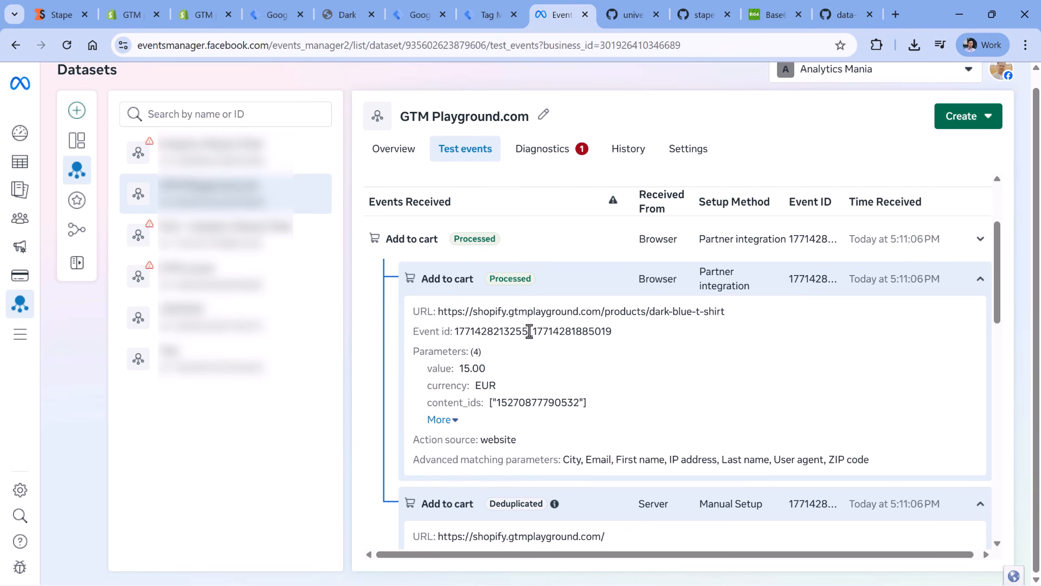
# - Proceed to checkout for the Dark Blue T-Shirt in the store and fill in the card number, expiration date and security code
pyautogui.click(346, 14)
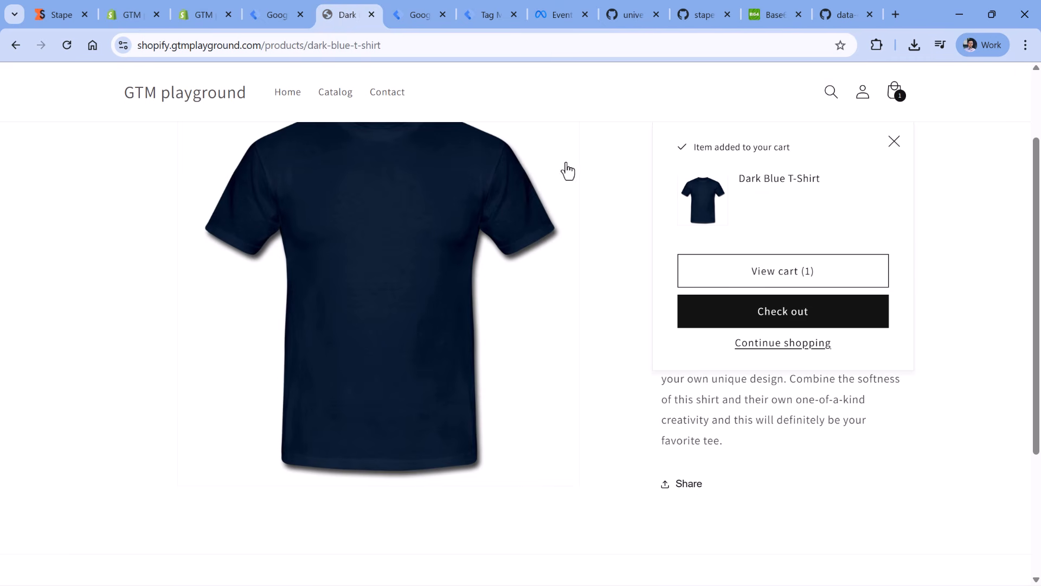
pyautogui.click(781, 320)
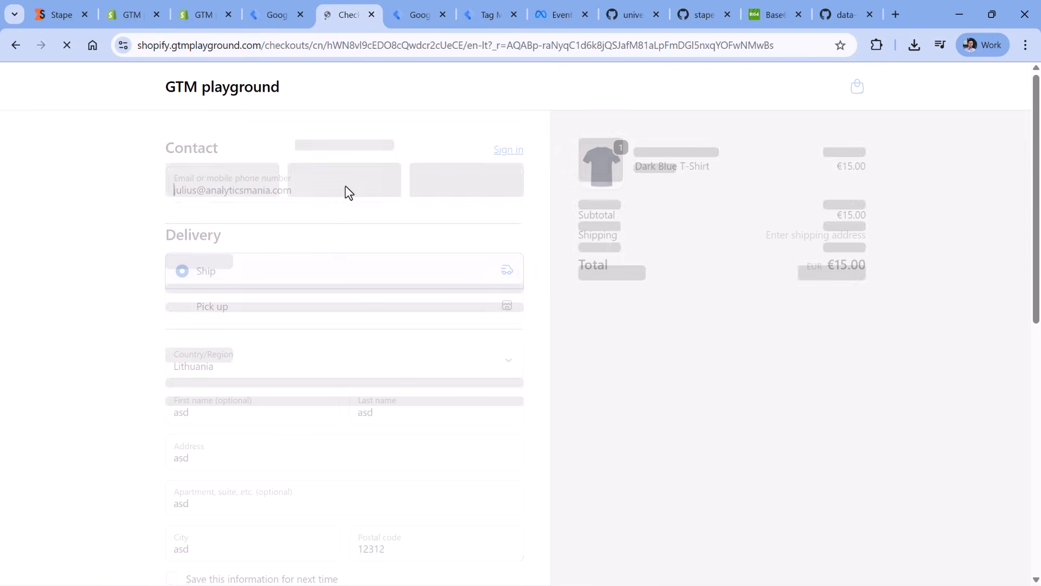
pyautogui.scroll(-10, 343, 198)
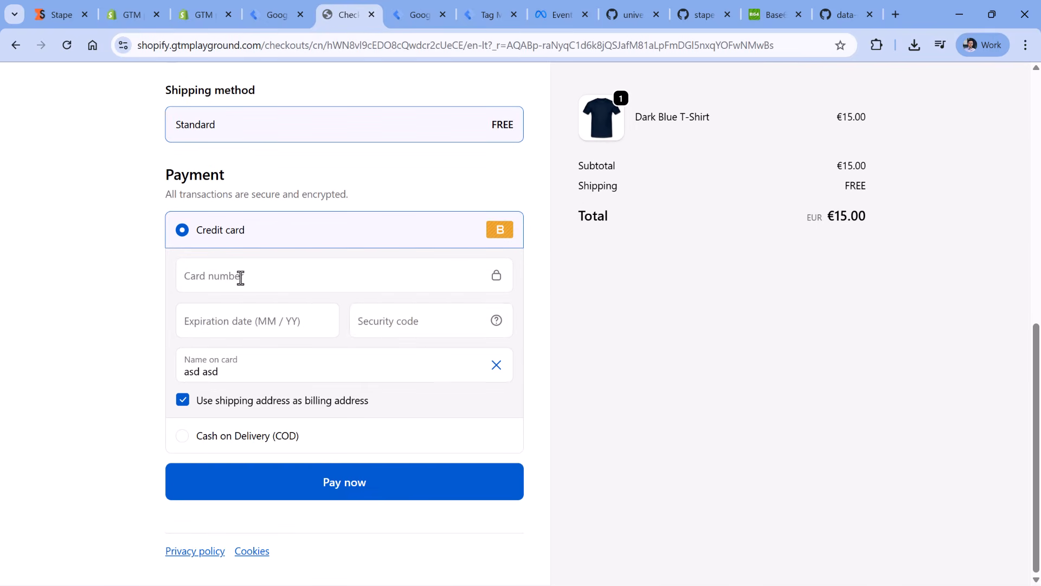
pyautogui.click(241, 277)
pyautogui.write('1')
pyautogui.click(255, 321)
pyautogui.write('1234')
pyautogui.click(367, 320)
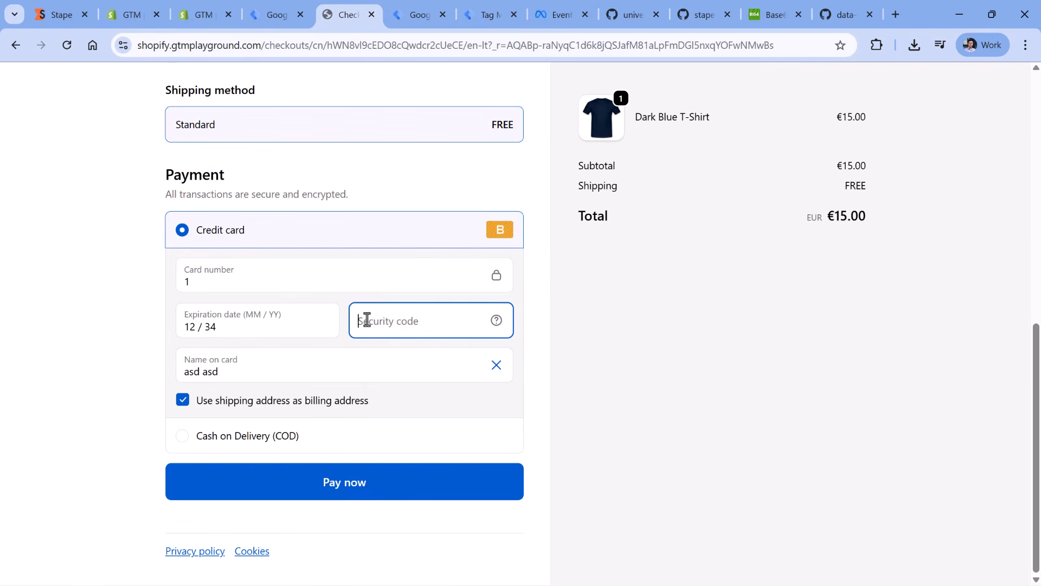
pyautogui.write('123')
pyautogui.click(643, 348)
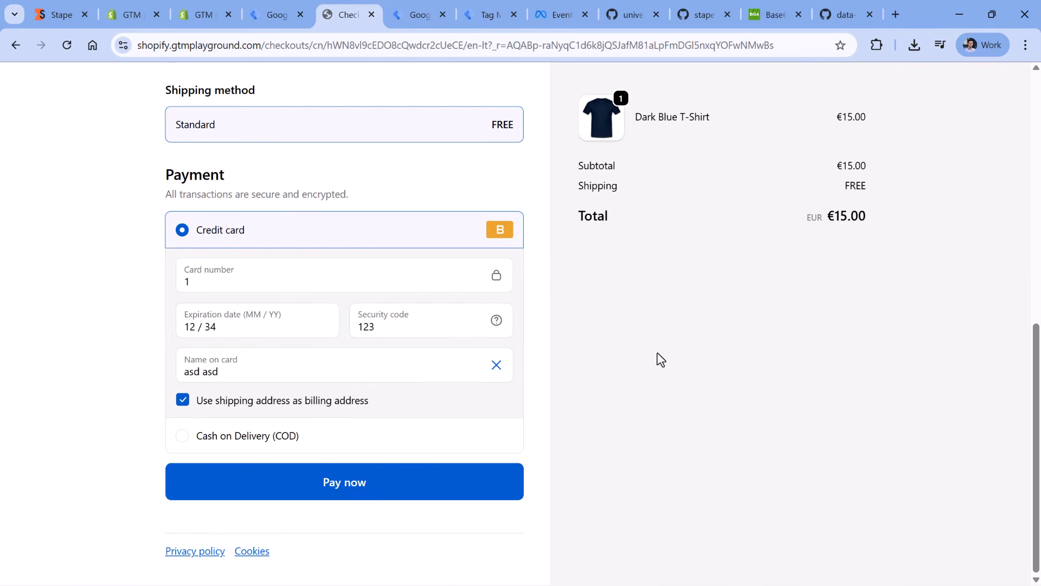
# - Open the browser's network request log on the checkout page and filter the requests by facebook
pyautogui.hotkey('ctrl', 'shift', 'j')
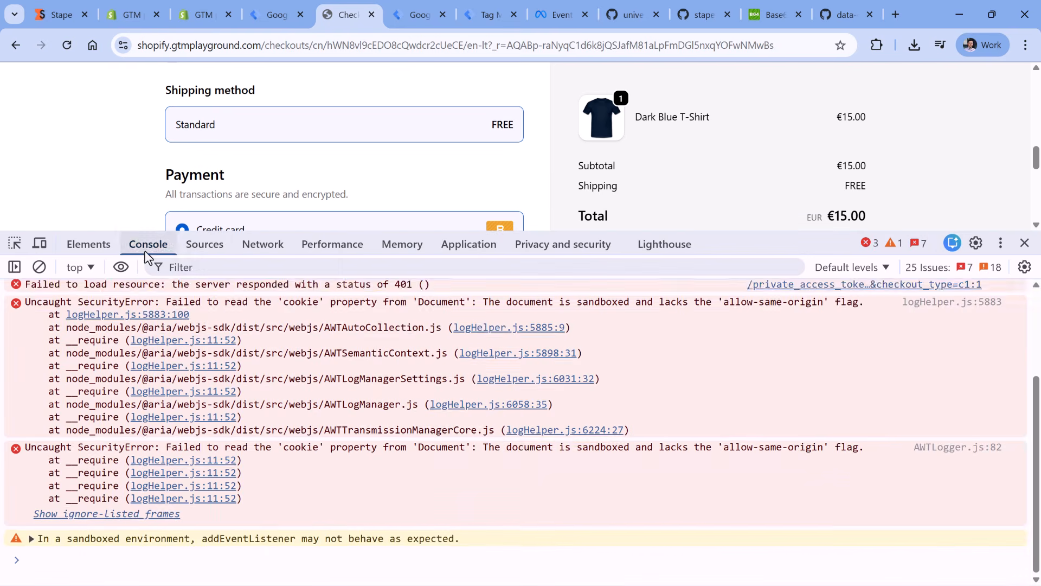
pyautogui.click(278, 244)
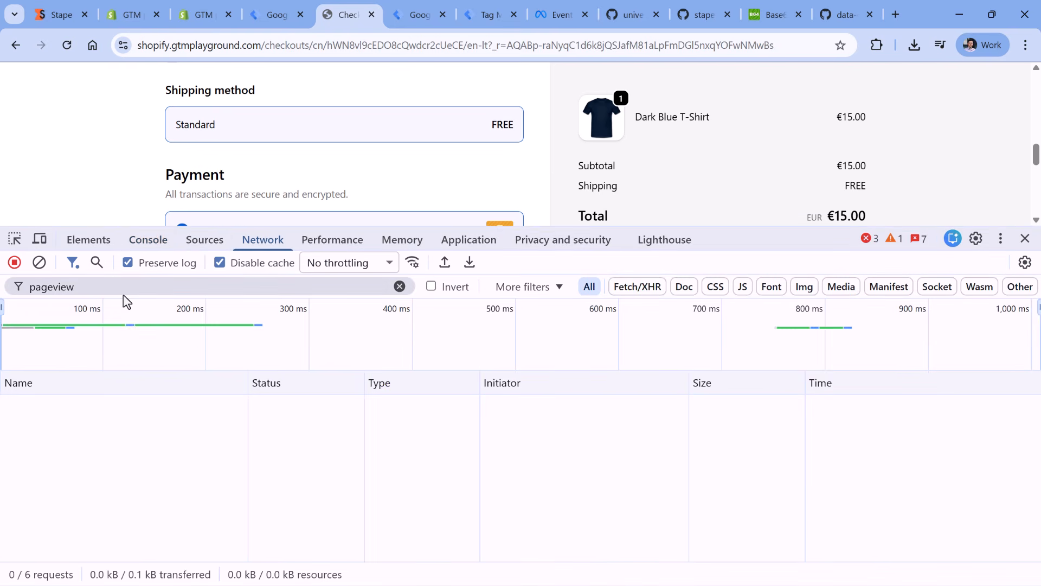
pyautogui.tripleClick(121, 287)
pyautogui.write('facebook')
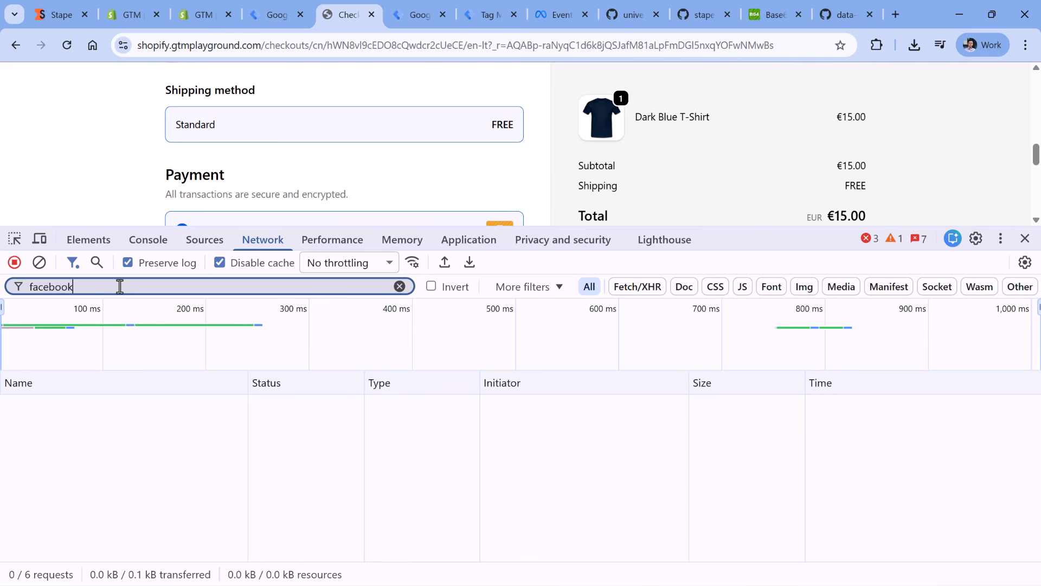
# - Pay for the Dark Blue T-Shirt order and open the facebook Purchase request in the network log
pyautogui.scroll(-10, 161, 154)
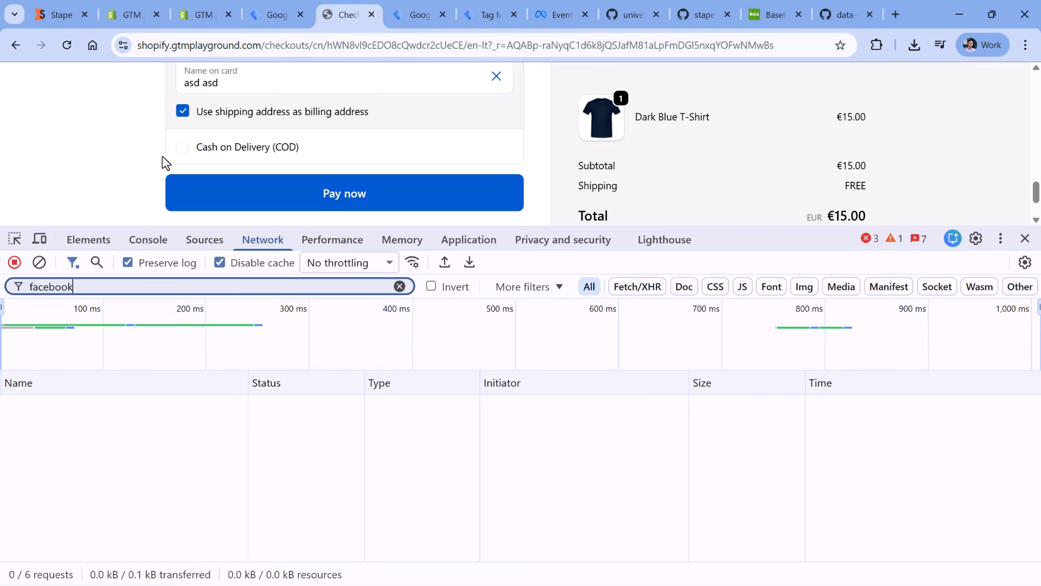
pyautogui.click(345, 133)
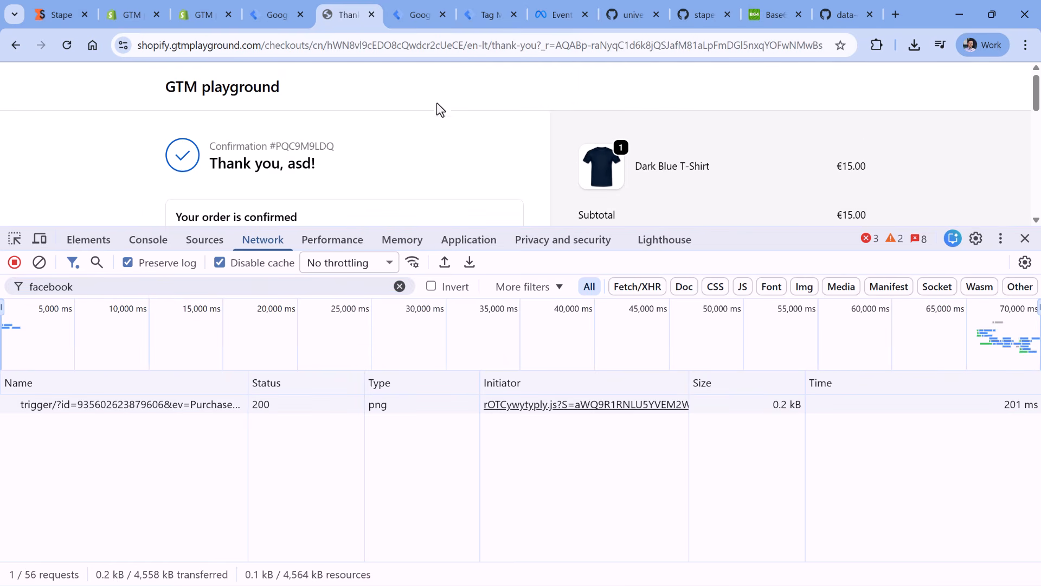
pyautogui.click(113, 406)
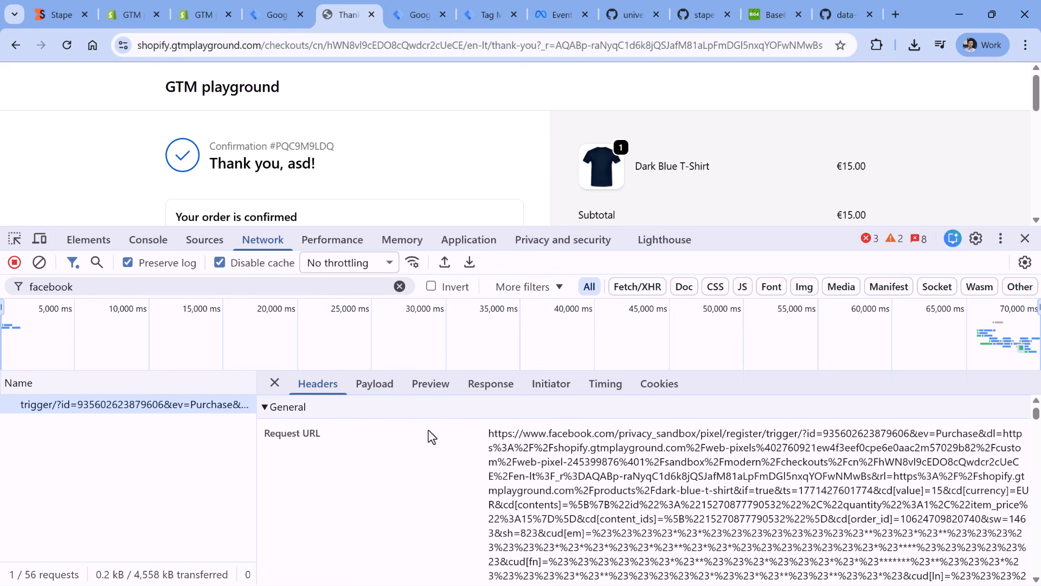
# - Enlarge the request details and examine the event name and event ID in the Purchase request URL
pyautogui.moveTo(749, 227); pyautogui.dragTo(760, 130)
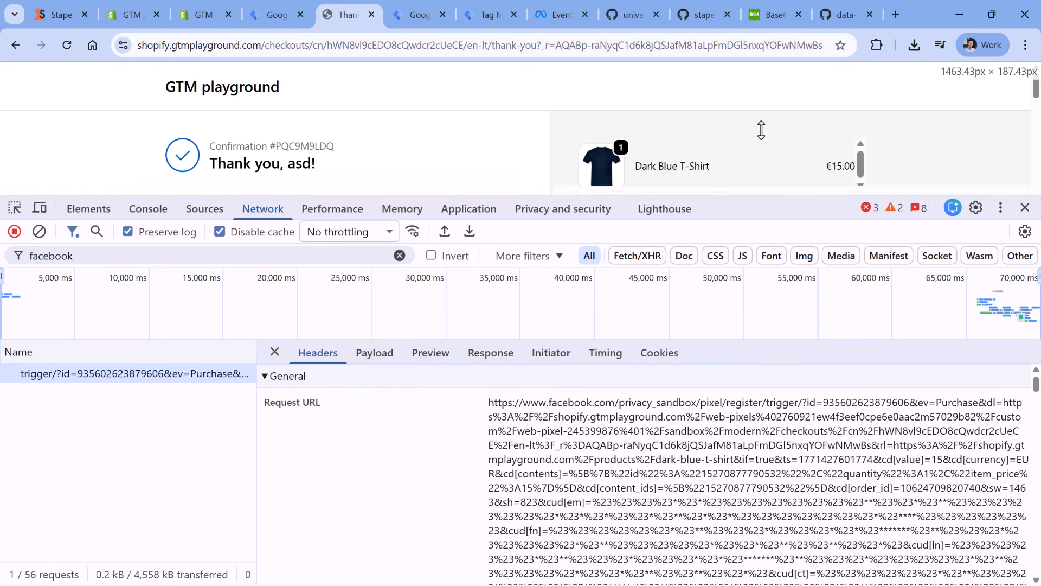
pyautogui.scroll(1, 729, 416)
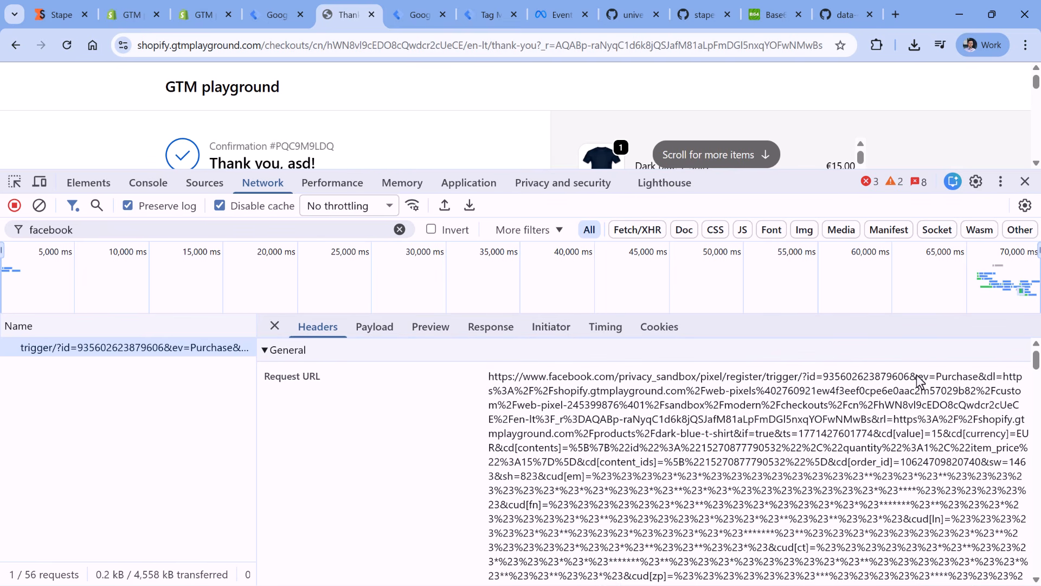
pyautogui.moveTo(917, 378); pyautogui.dragTo(975, 378)
pyautogui.scroll(-10, 794, 415)
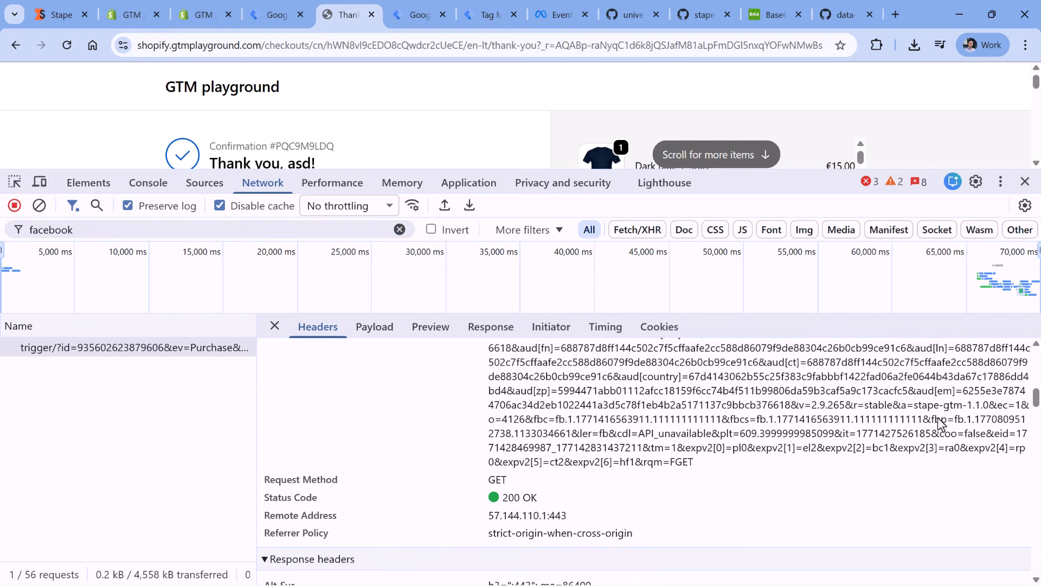
pyautogui.moveTo(1016, 434); pyautogui.dragTo(645, 457)
pyautogui.click(618, 454)
# - Switch to Meta Events Manager and examine all parameters and user data keys of the server Purchase event
pyautogui.click(553, 12)
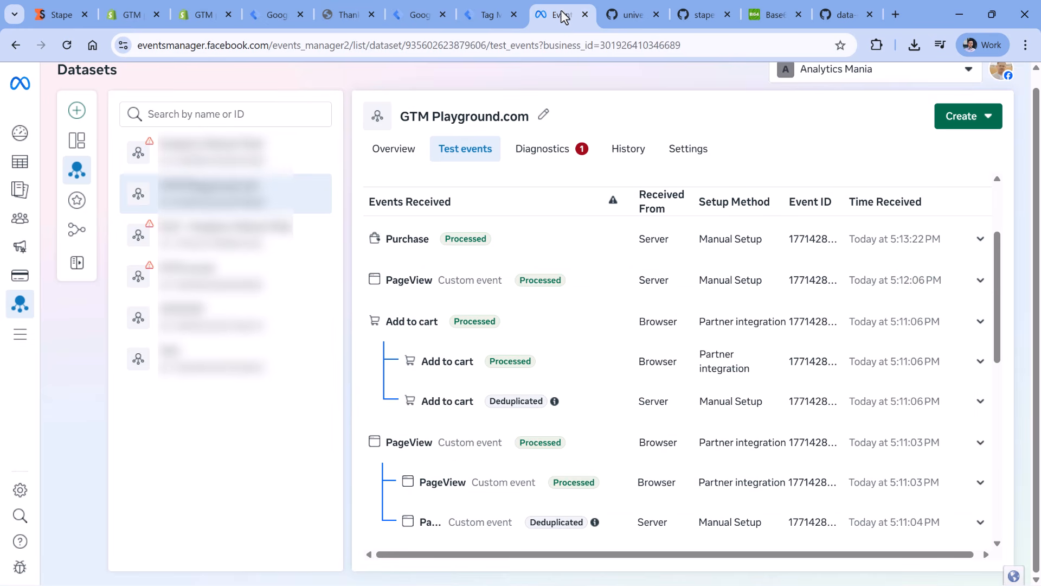
pyautogui.click(402, 241)
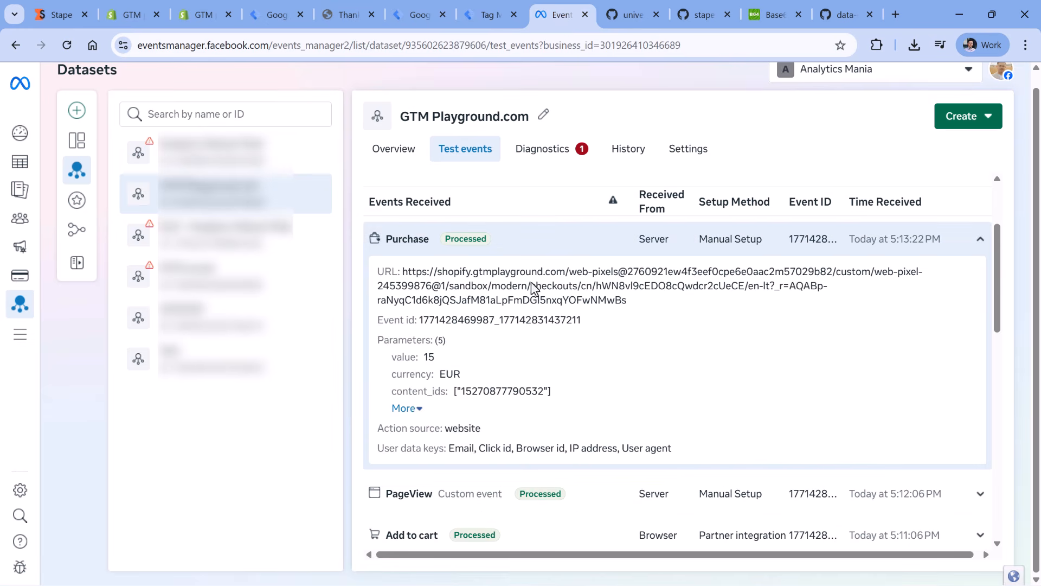
pyautogui.click(406, 409)
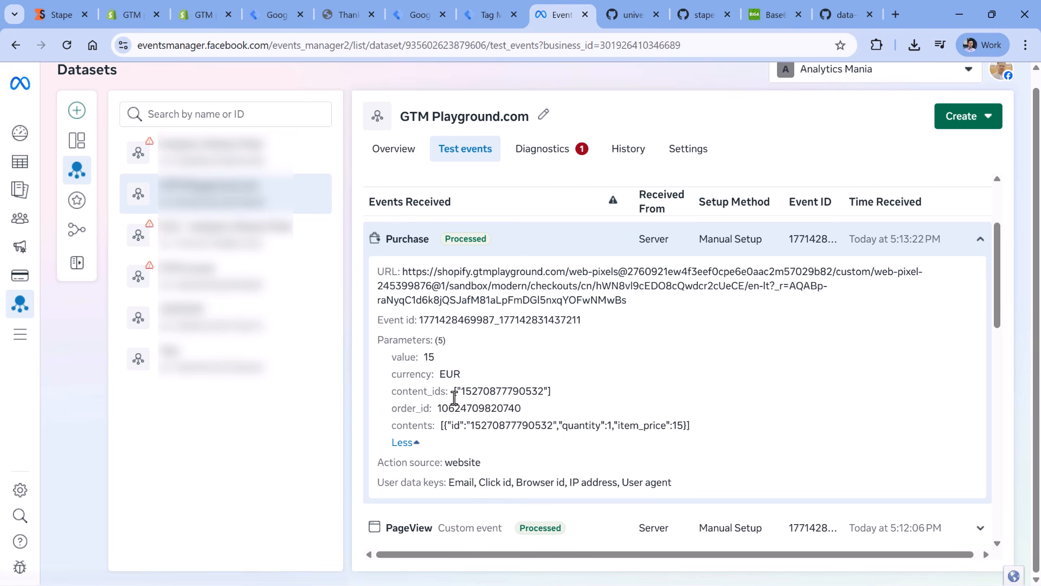
pyautogui.moveTo(390, 354); pyautogui.dragTo(698, 434)
pyautogui.scroll(-1, 667, 397)
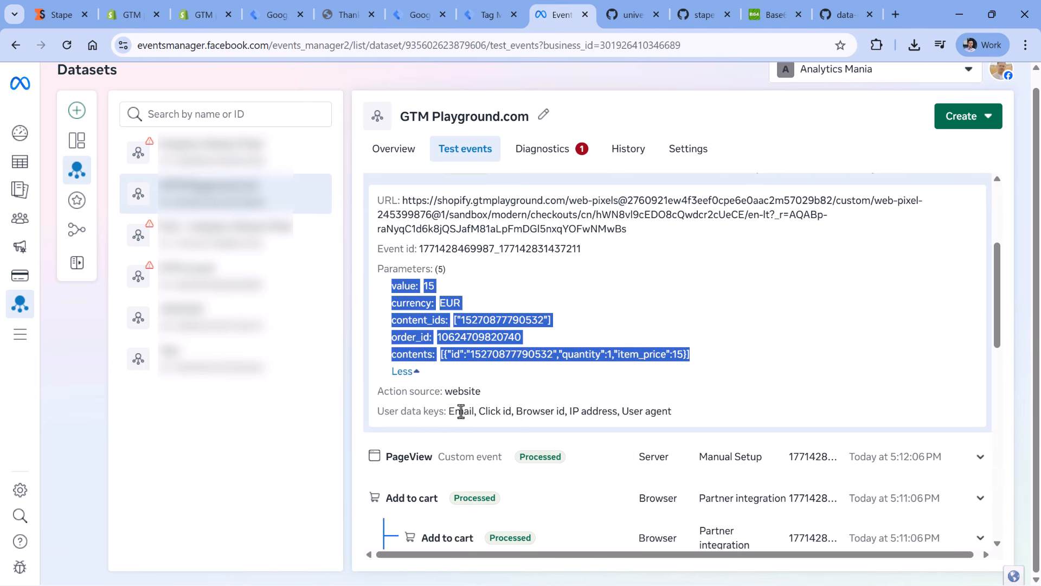
pyautogui.moveTo(449, 411); pyautogui.dragTo(698, 407)
pyautogui.click(698, 406)
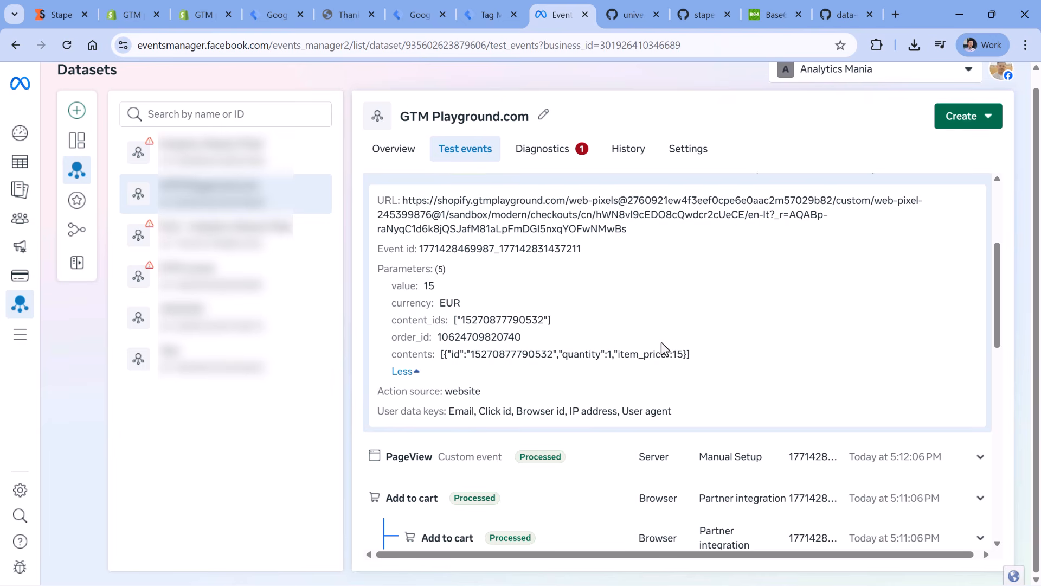
# - Switch to the gtmplayground.com server container in Google Tag Manager, clear the Test ID of the FB CAPI - addToCart tag and save it
pyautogui.click(491, 10)
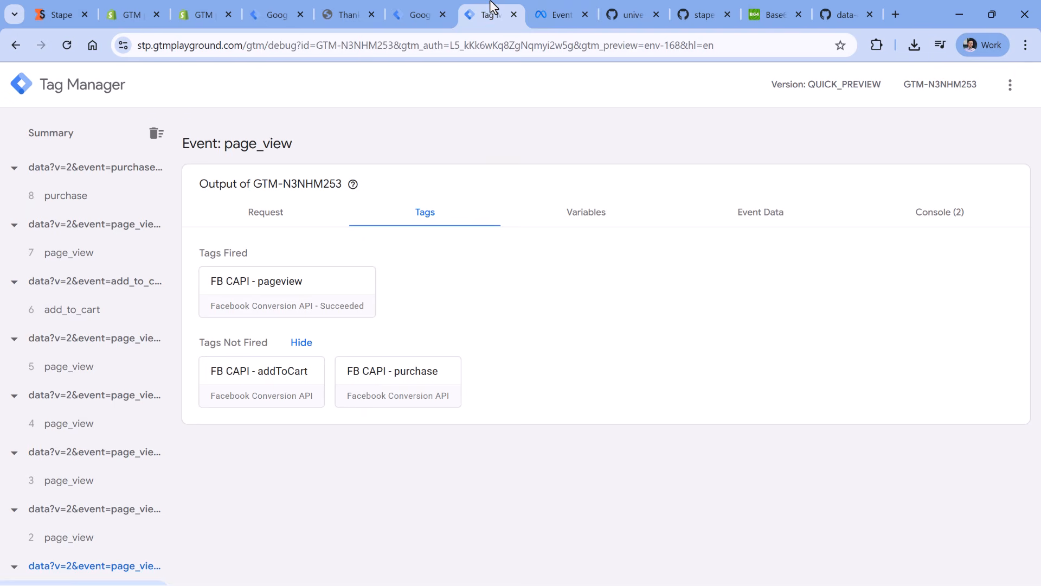
pyautogui.click(419, 15)
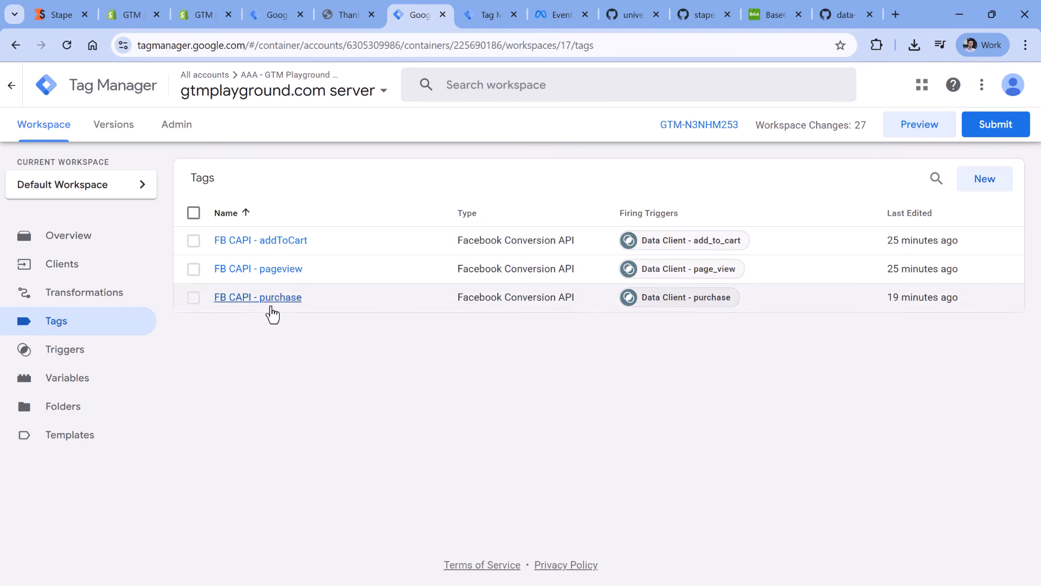
pyautogui.click(250, 240)
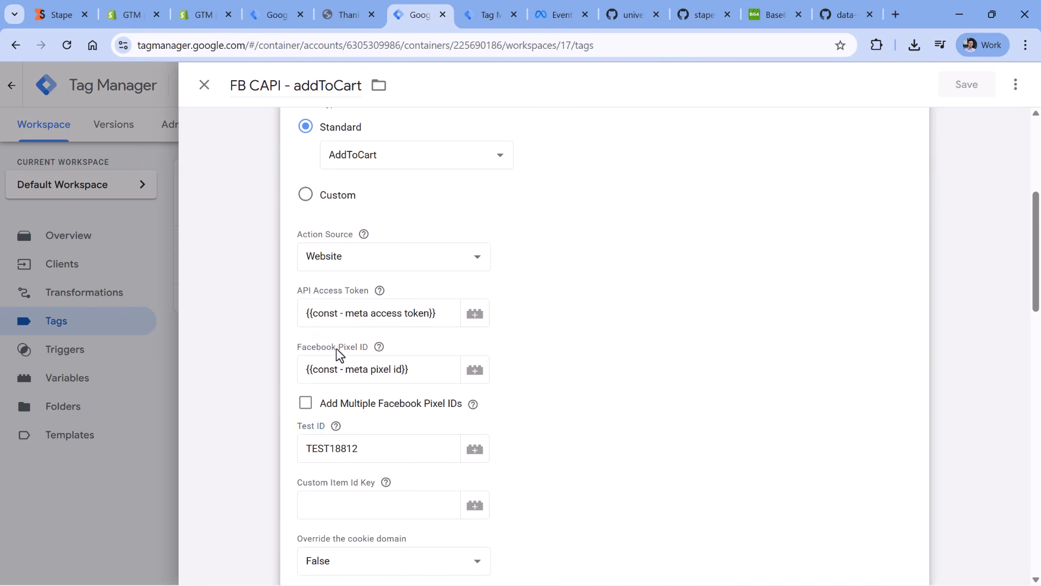
pyautogui.click(324, 449)
pyautogui.hotkey('ctrl', 'a')
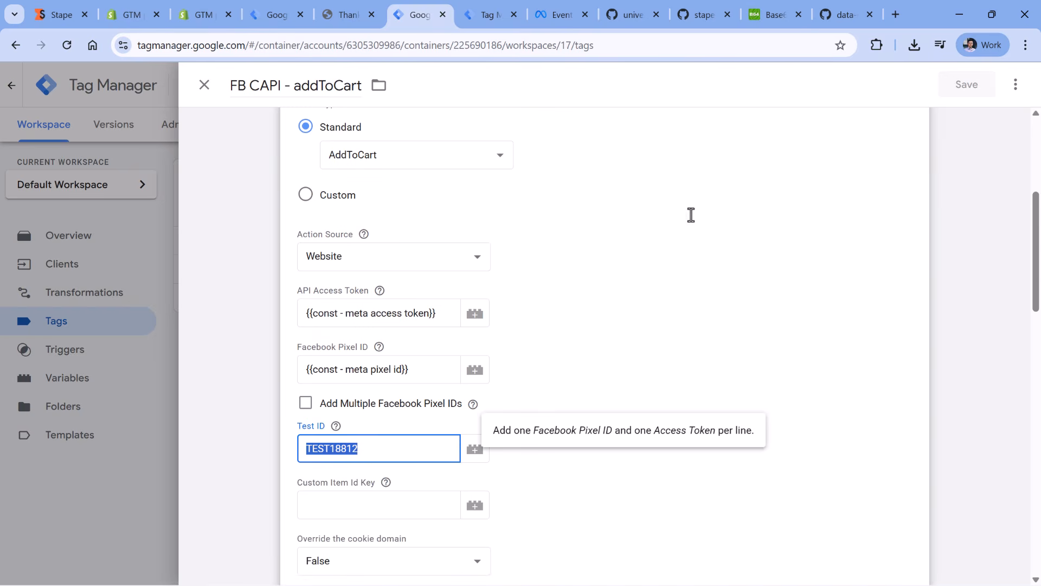
pyautogui.press('BackSpace')
pyautogui.hotkey('ctrl', 's')
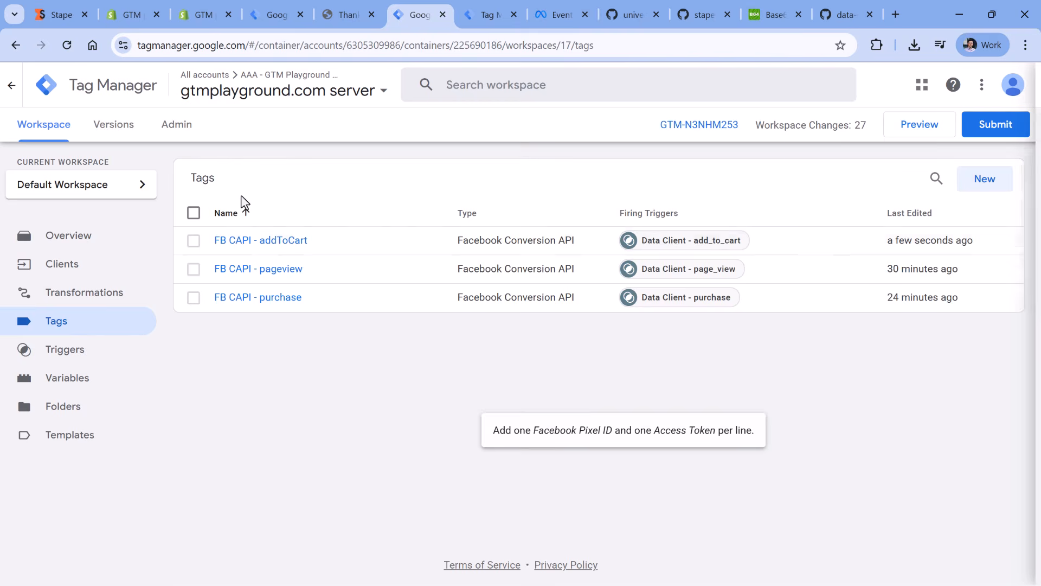
# - Clear the Test ID in the FB CAPI - pageview tag and save the tag
pyautogui.click(226, 272)
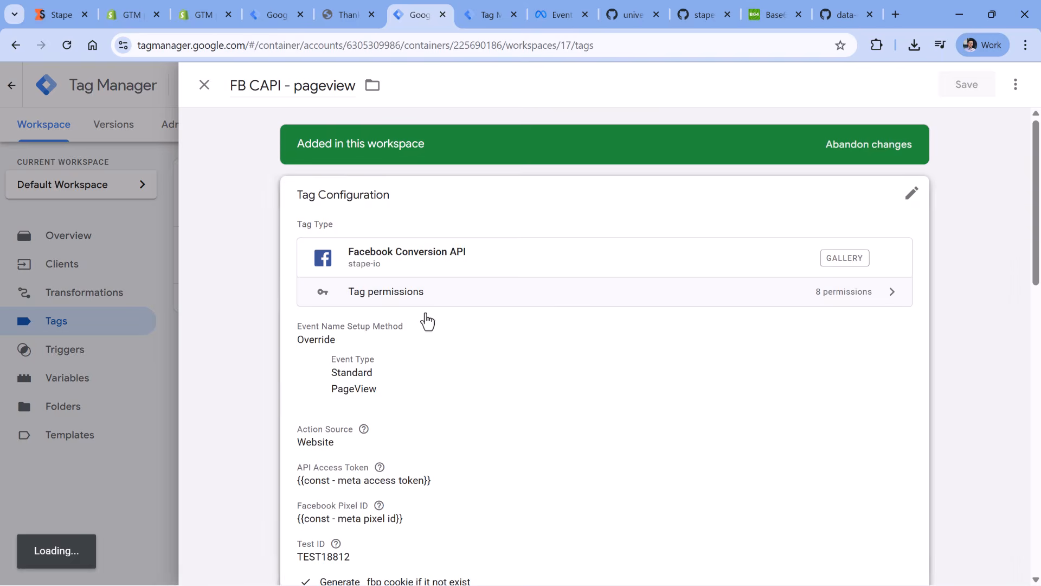
pyautogui.click(426, 314)
pyautogui.scroll(-5, 418, 344)
pyautogui.click(406, 374)
pyautogui.hotkey('ctrl', 'a')
pyautogui.press('BackSpace')
pyautogui.click(967, 85)
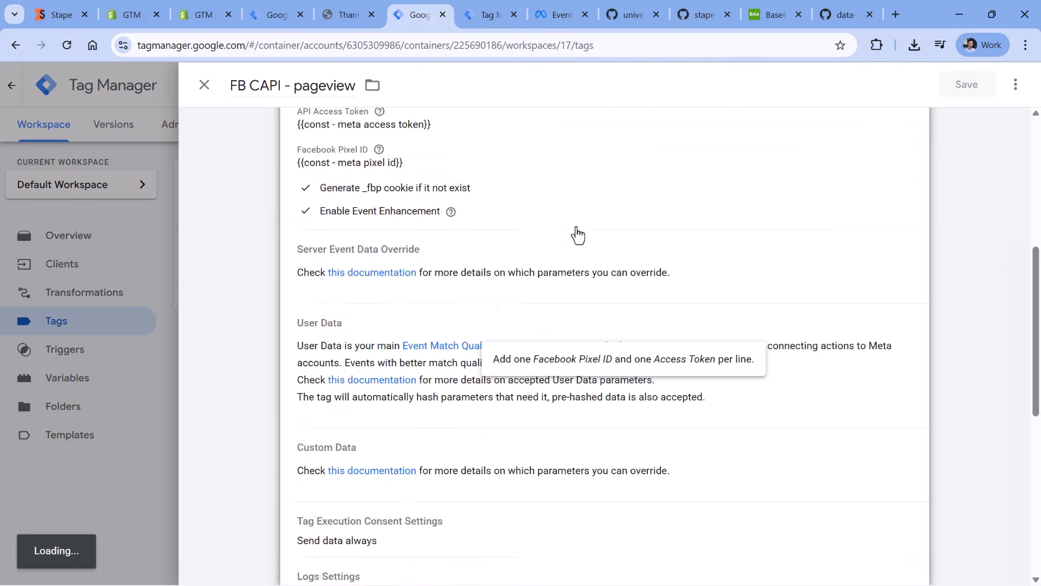
# - Clear the Test ID in the FB CAPI - purchase tag and save the tag
pyautogui.click(251, 300)
pyautogui.click(470, 407)
pyautogui.scroll(-5, 469, 408)
pyautogui.click(423, 375)
pyautogui.hotkey('ctrl', 'a')
pyautogui.press('BackSpace')
pyautogui.click(950, 90)
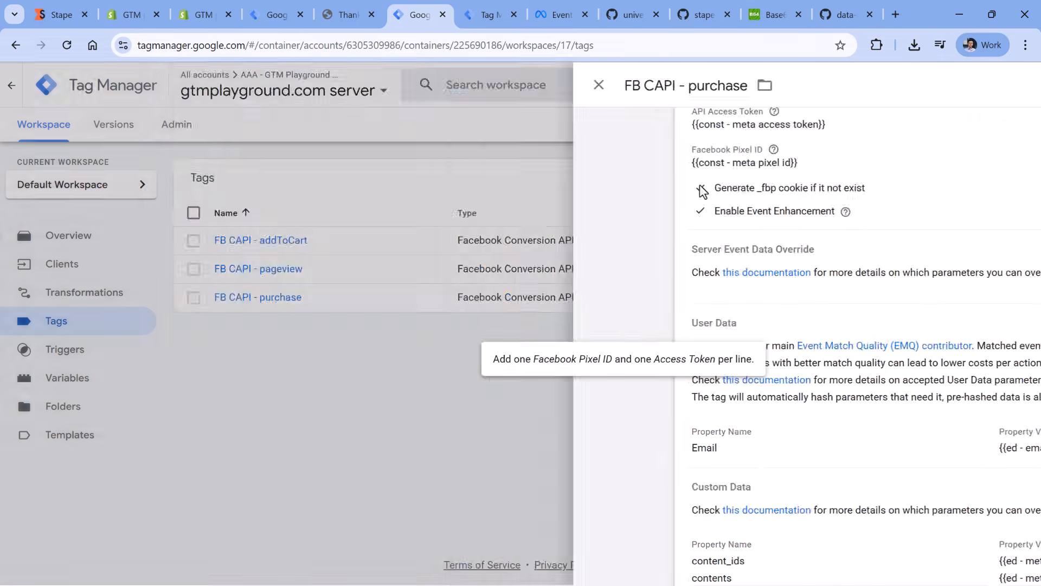
# - Submit the server container's workspace changes and publish them as a version named Facebook
pyautogui.click(989, 123)
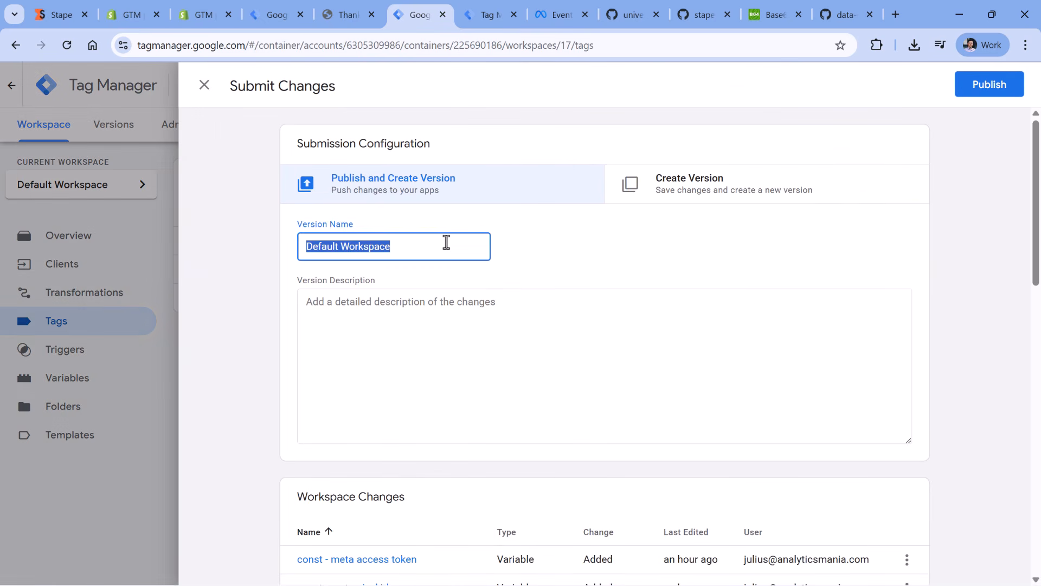
pyautogui.write('Facebook CAPI')
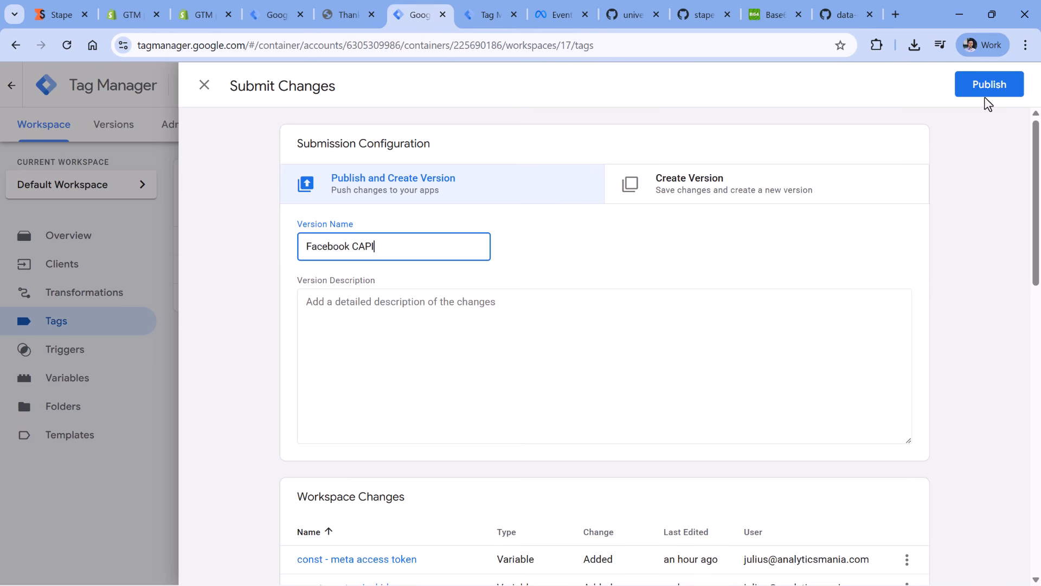
pyautogui.click(985, 92)
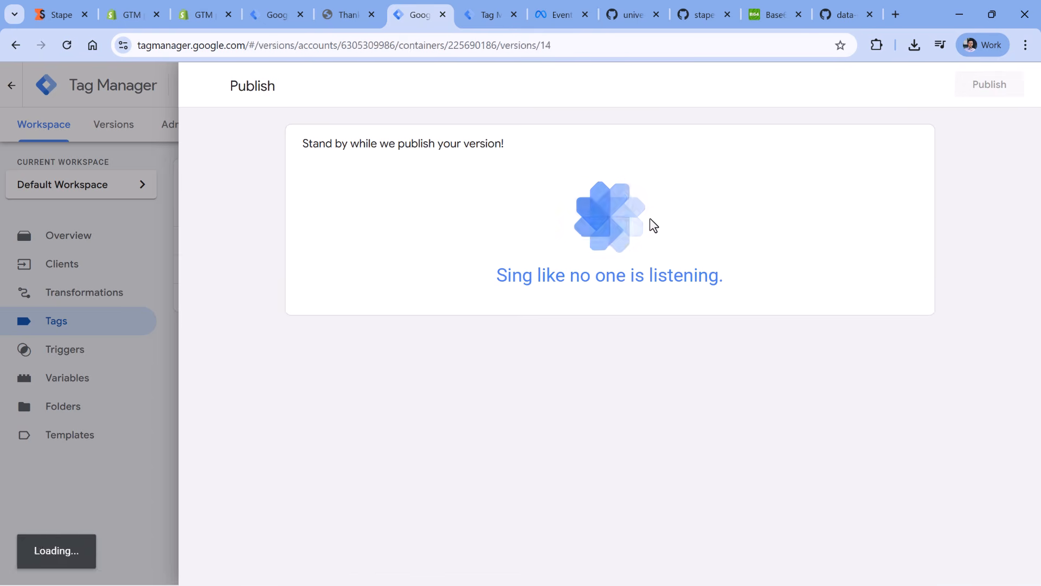